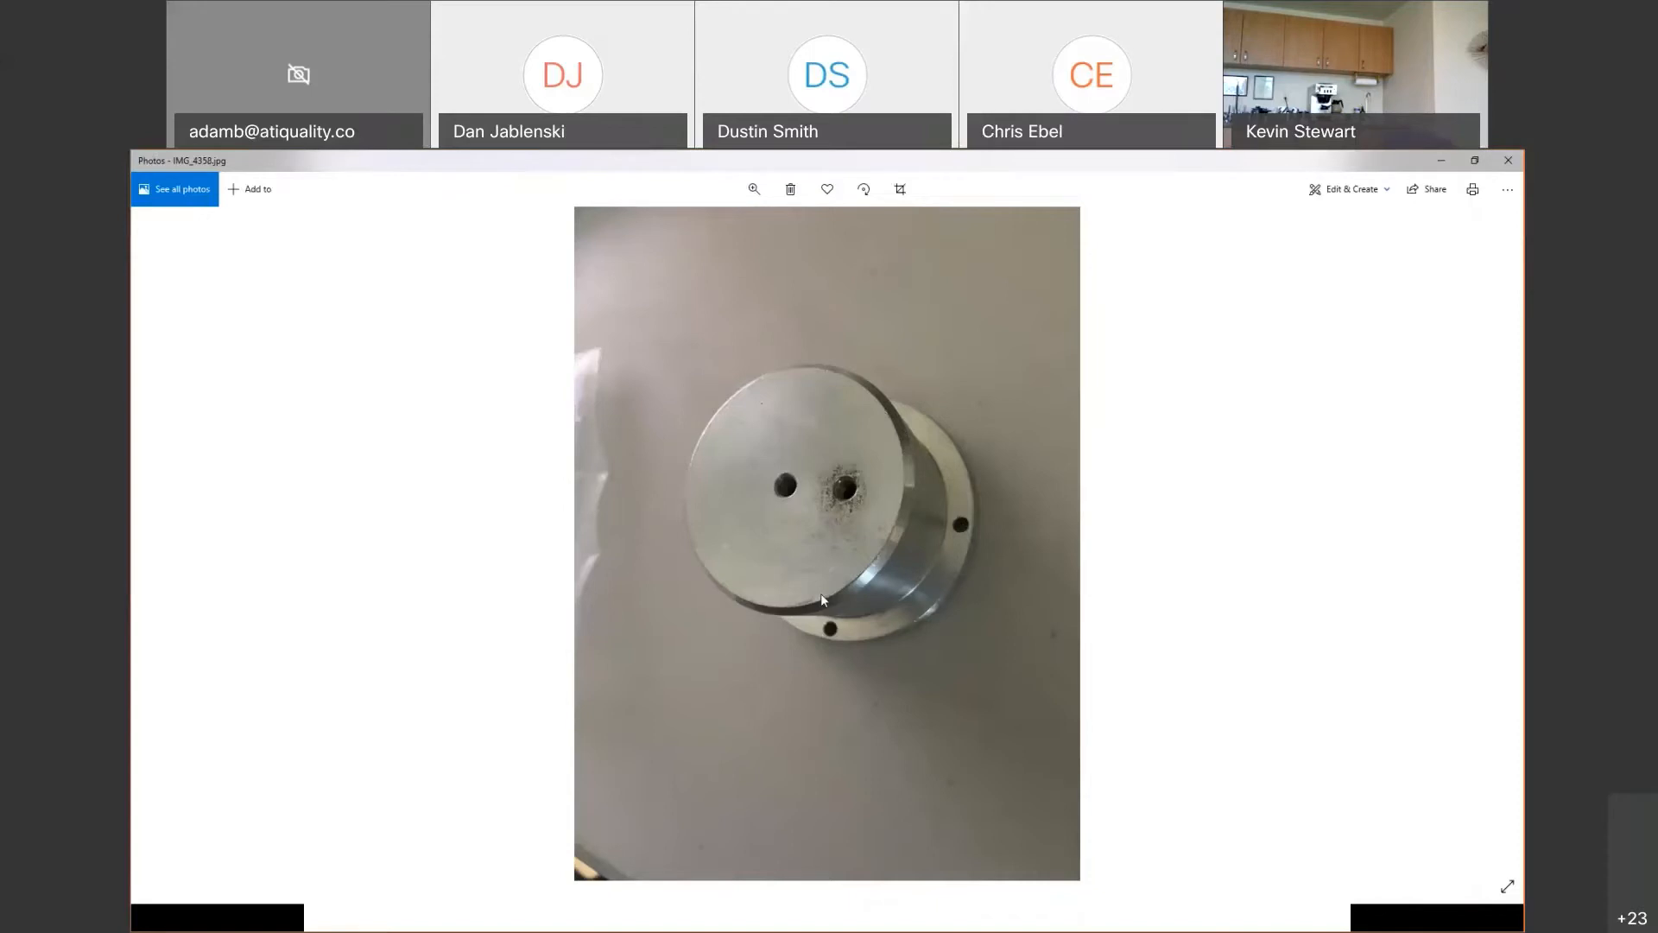
# Step: Switch to InSpec and try lighting the part under the camera with the profile light at 35%
pyautogui.hotkey('alt', 'Tab')
pyautogui.click(933, 398)
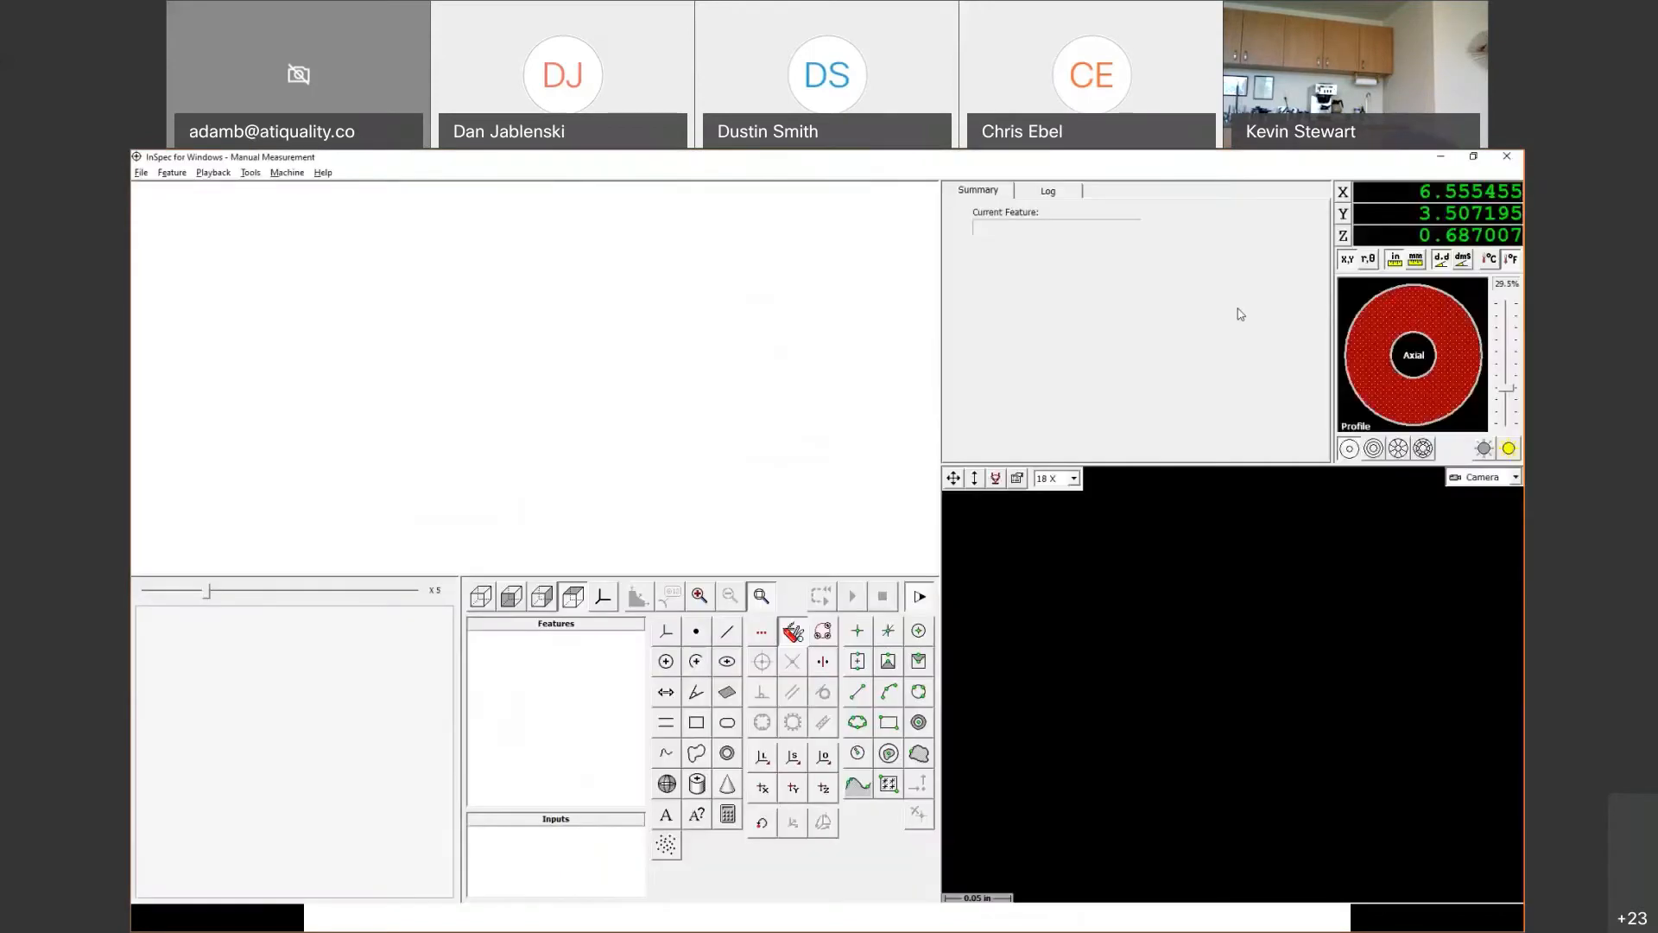
pyautogui.press('alt')
pyautogui.click(1484, 233)
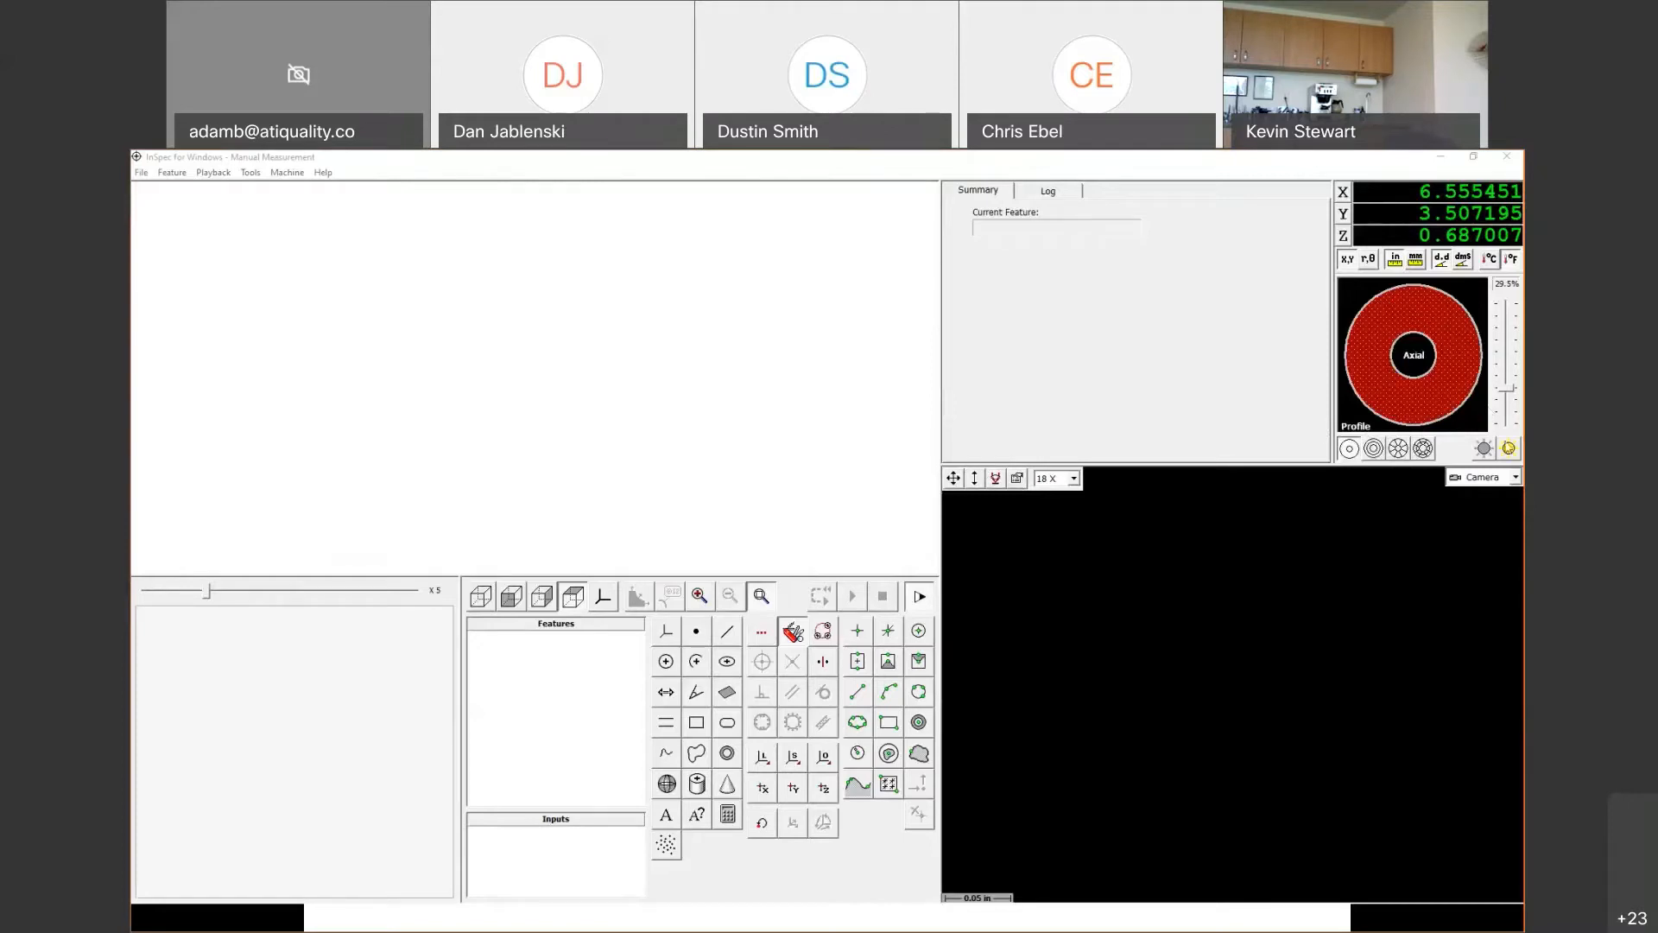
pyautogui.doubleClick(1479, 420)
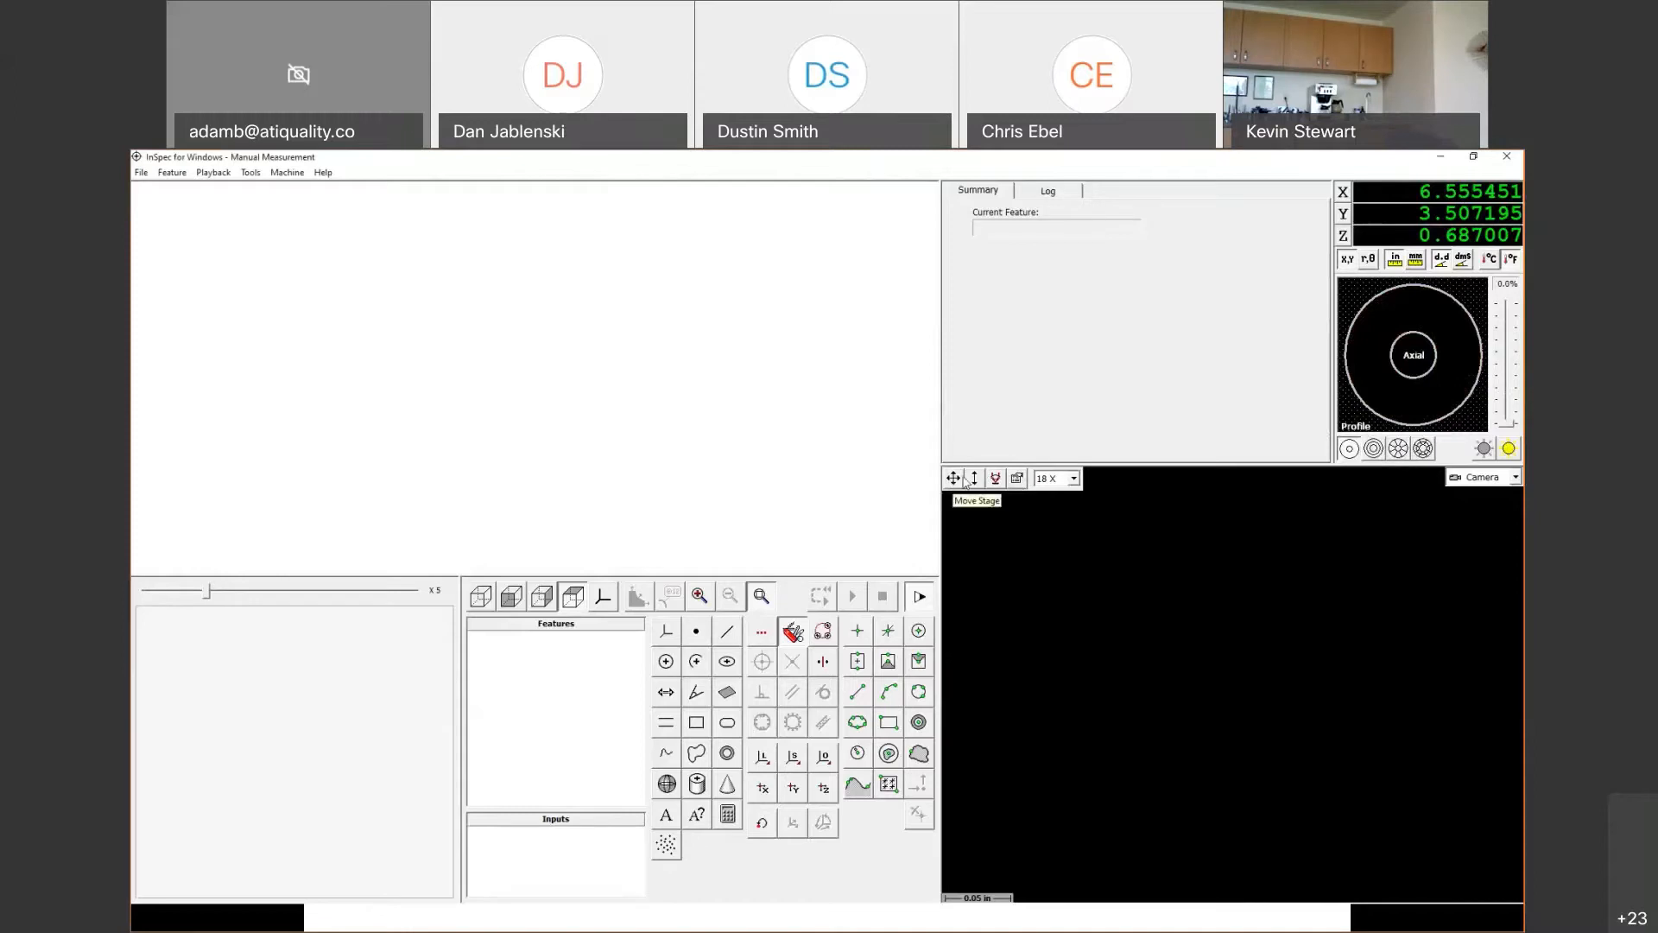
pyautogui.click(1348, 414)
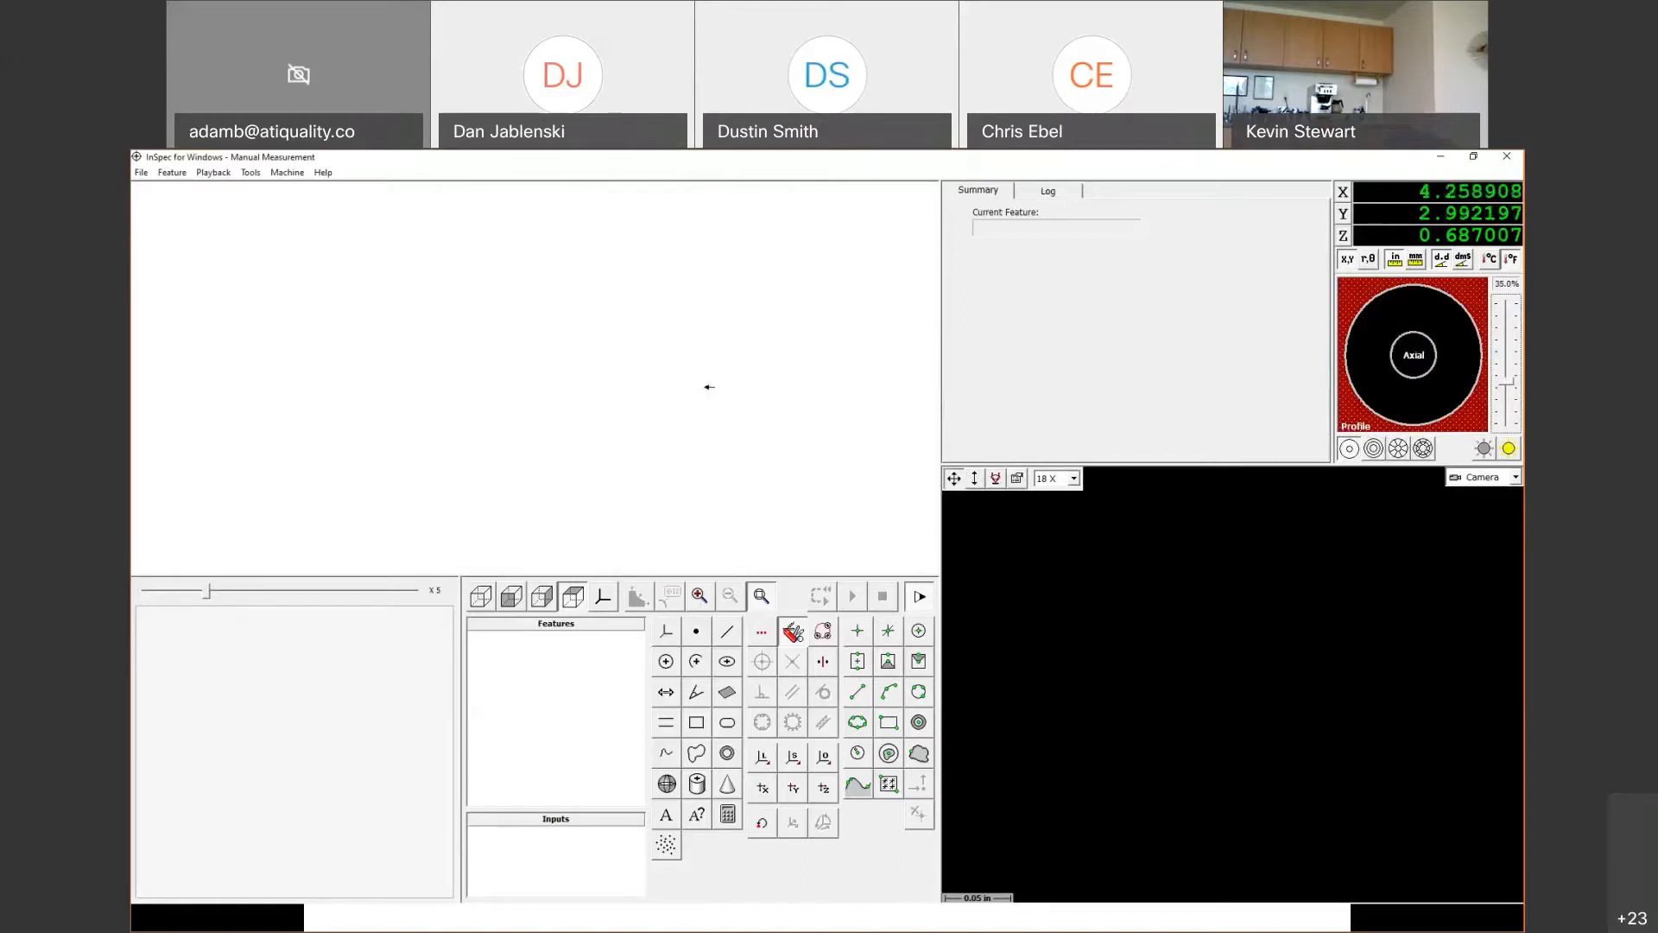
# Step: Try the ring light at 57% in place of the profile light, and close InSpec
pyautogui.moveTo(1507, 381); pyautogui.dragTo(1508, 417)
pyautogui.click(1508, 418)
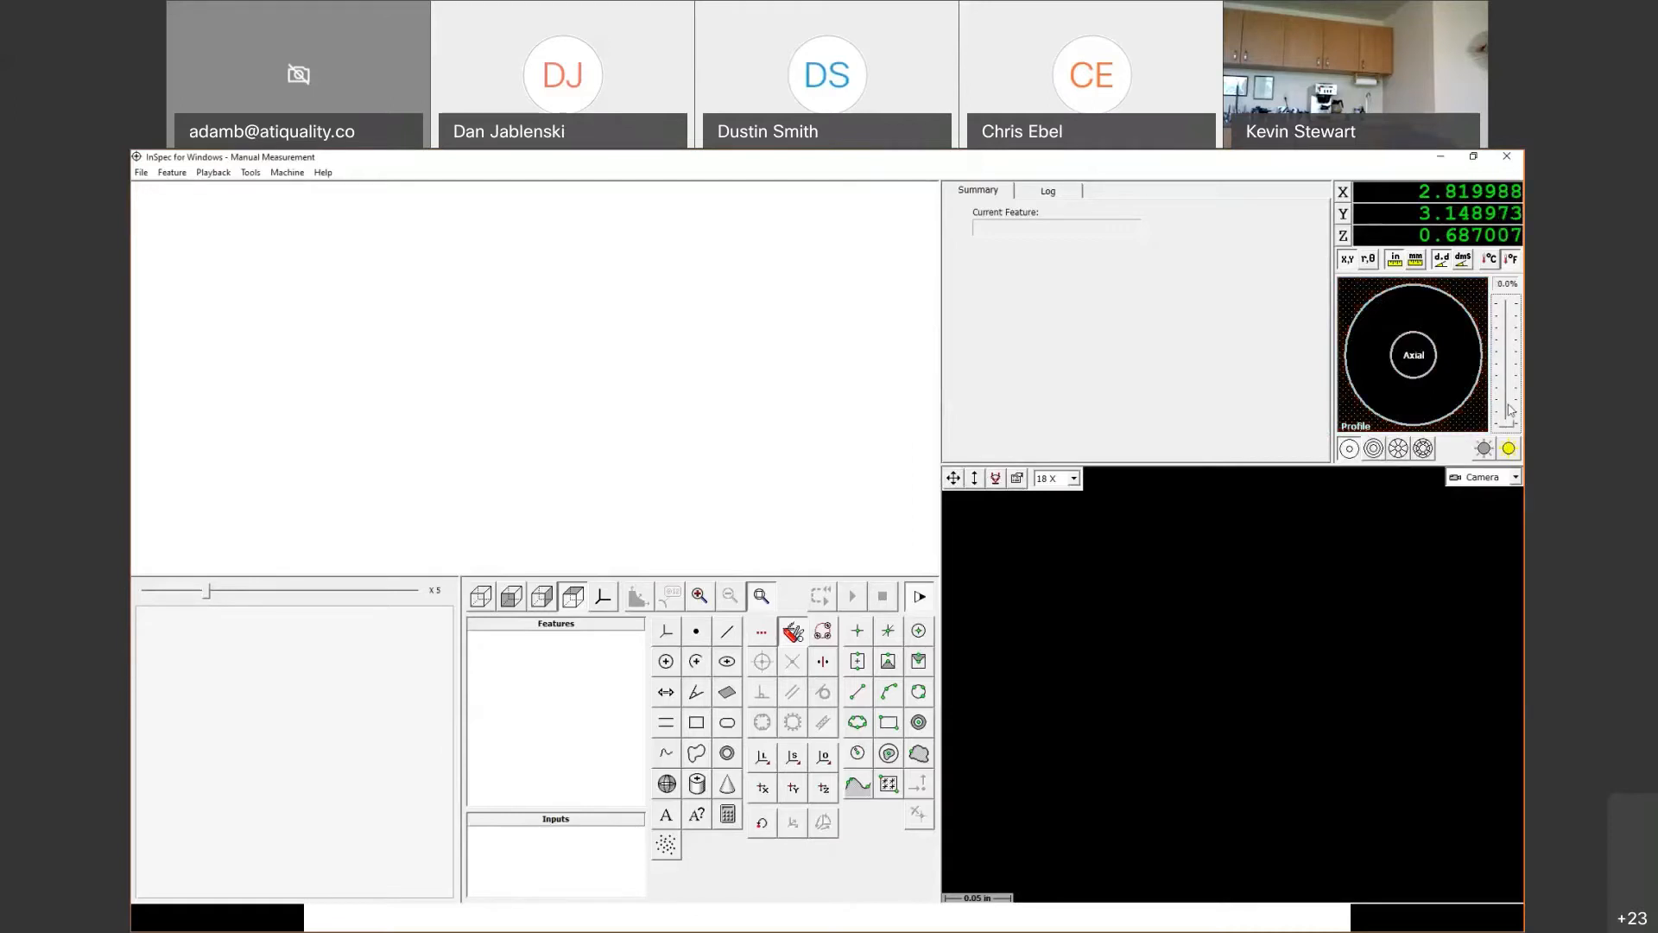
pyautogui.scroll(1, 1508, 408)
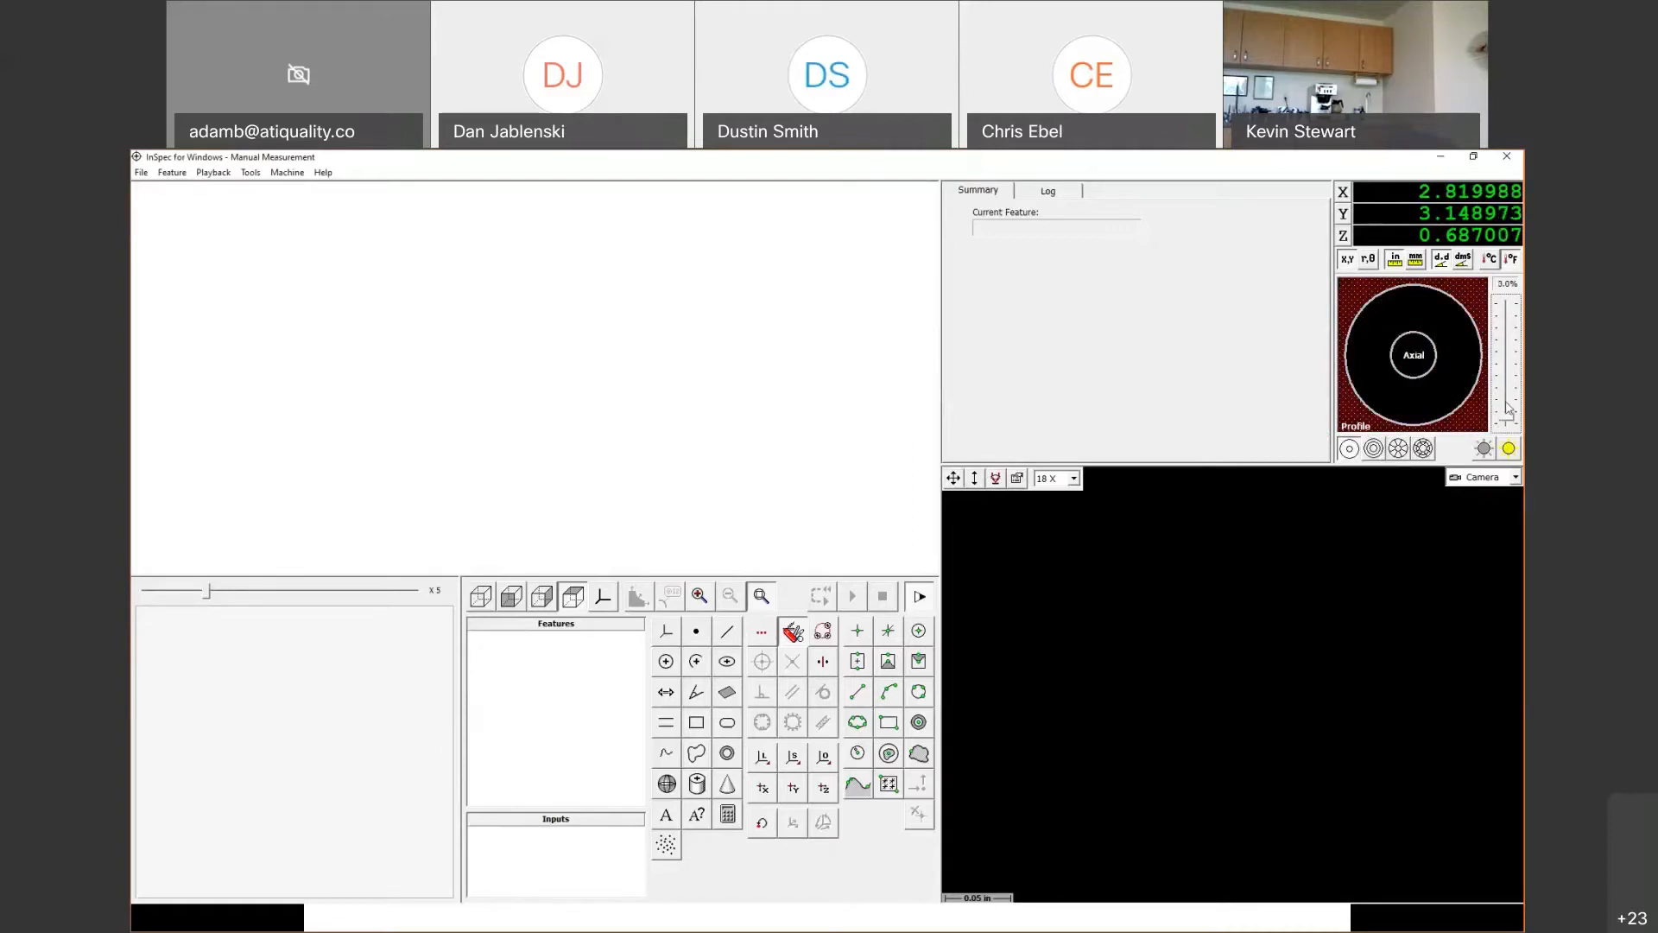
pyautogui.click(1509, 447)
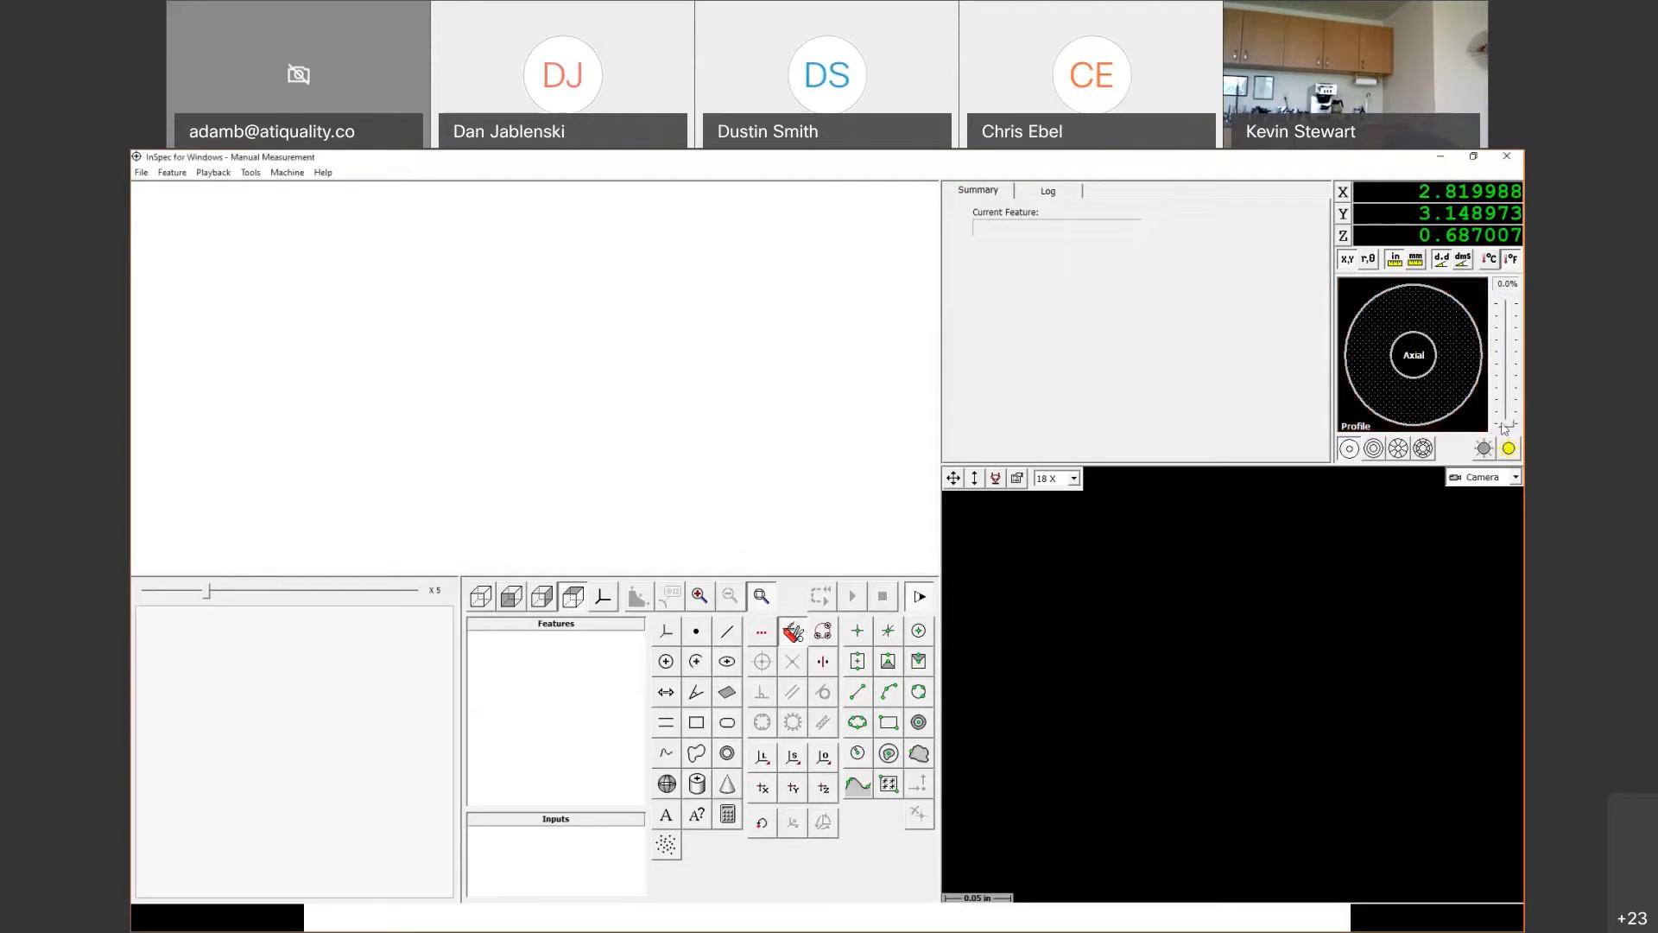
pyautogui.moveTo(1506, 395); pyautogui.dragTo(1506, 355)
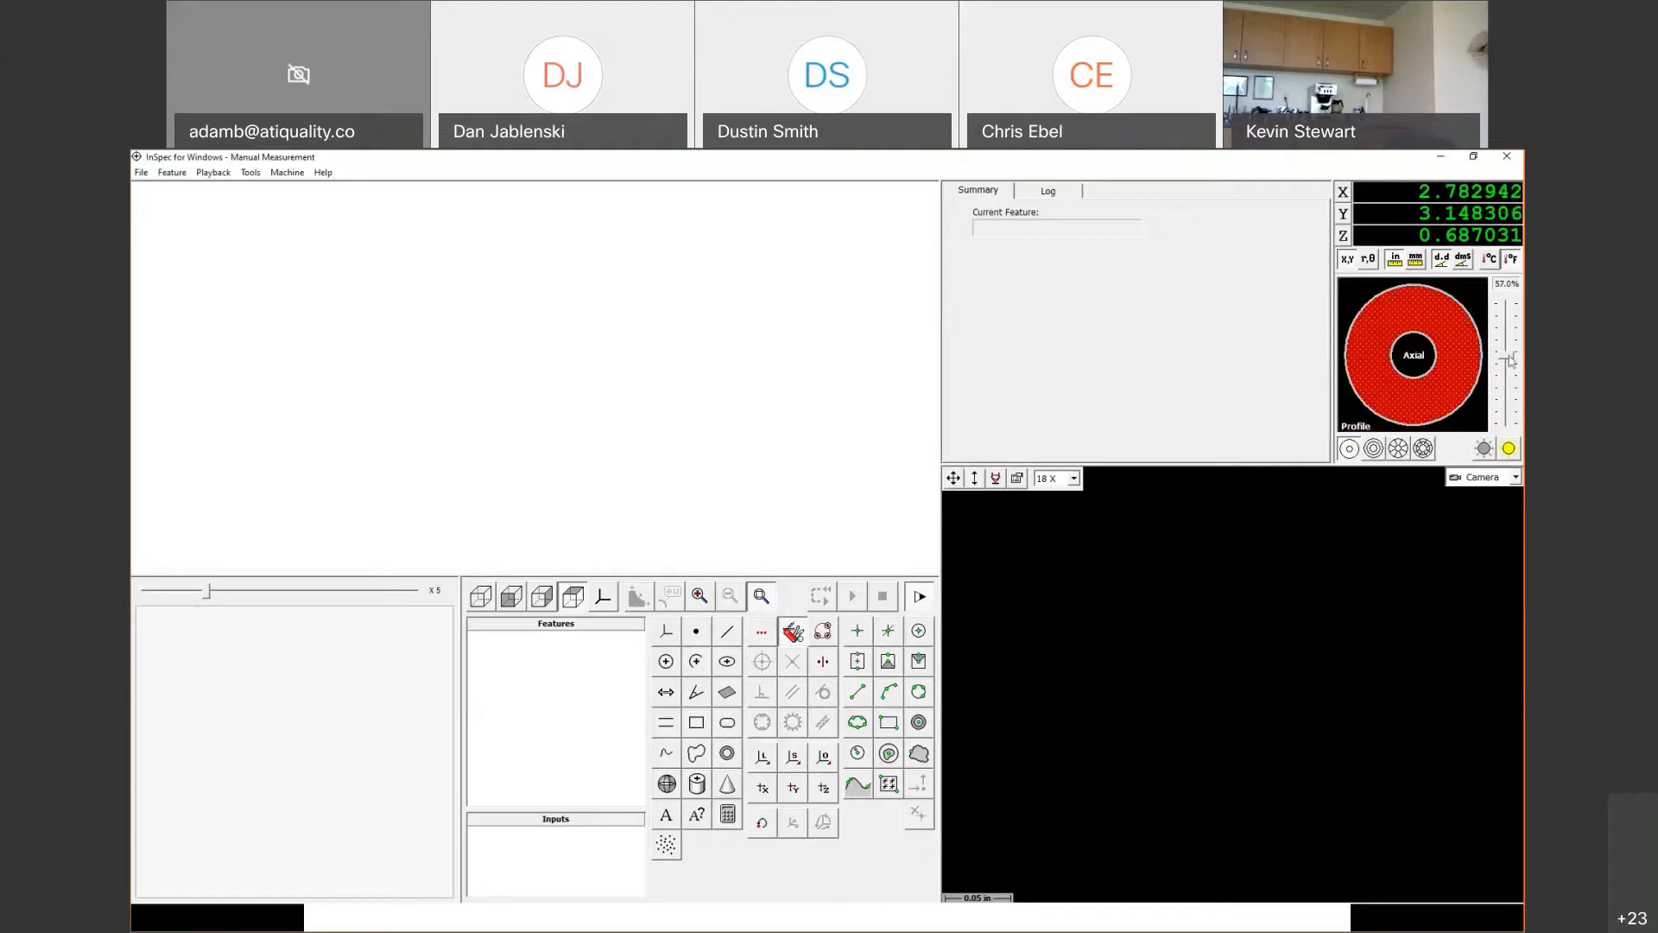
pyautogui.moveTo(1507, 356)
pyautogui.mouseDown()
pyautogui.moveTo(1511, 376)
pyautogui.moveTo(1507, 361)
pyautogui.mouseUp()
pyautogui.click(1507, 156)
# Step: Look through the part photos and the slides about true position on different sides
pyautogui.hotkey('alt', 'Tab')
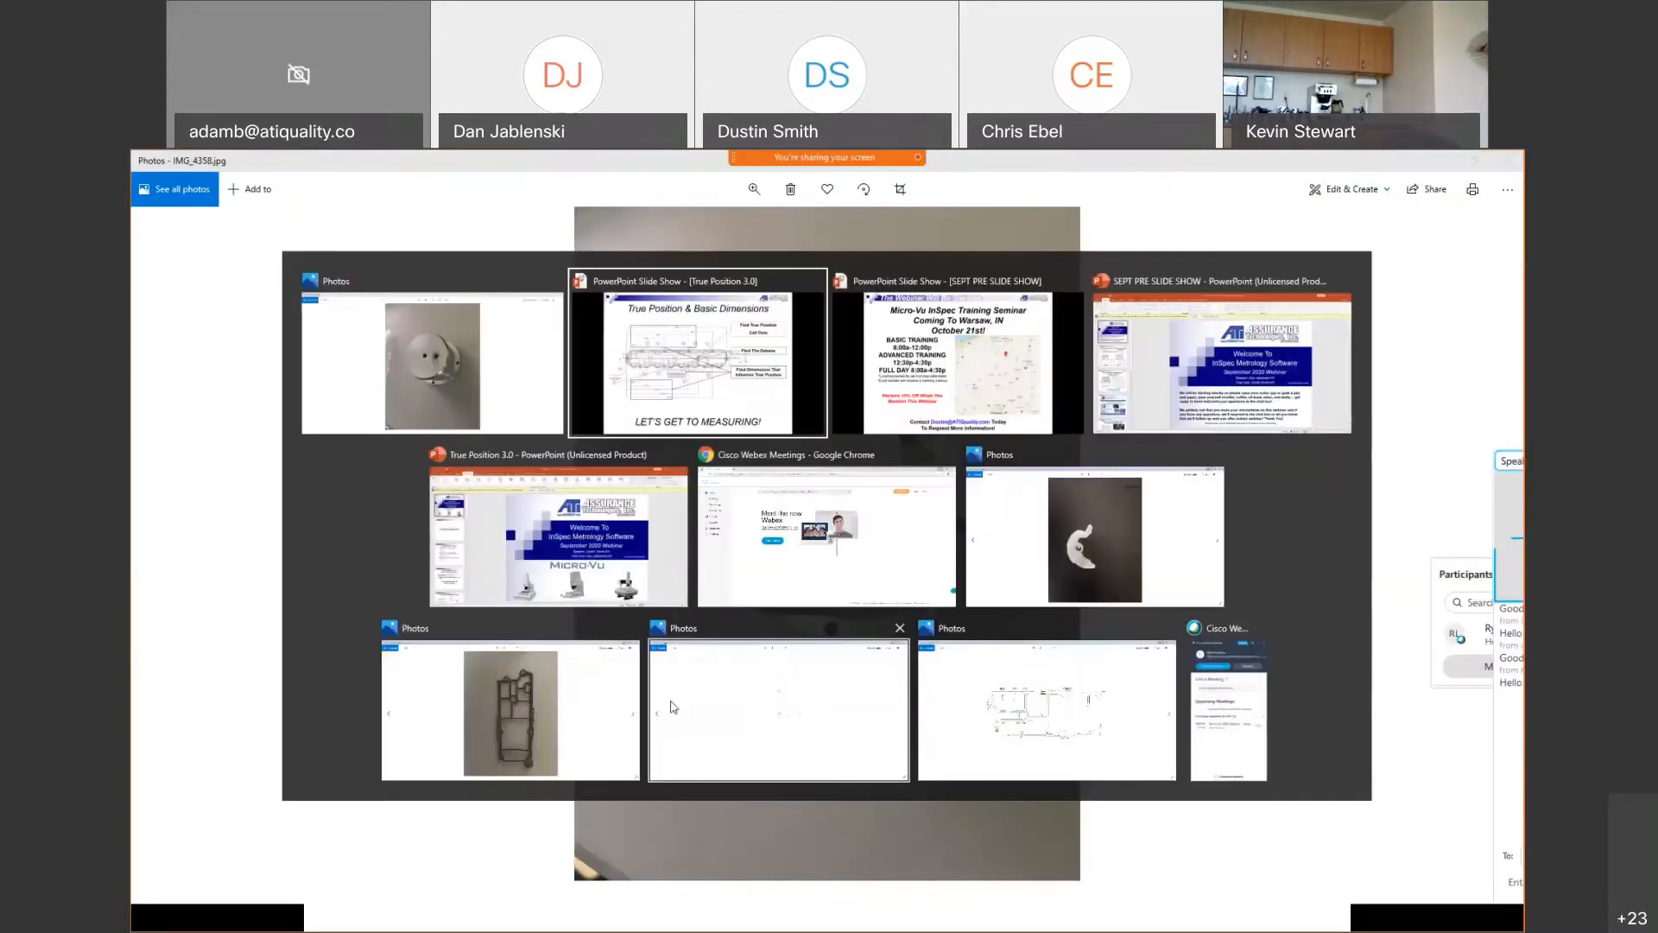
pyautogui.click(582, 713)
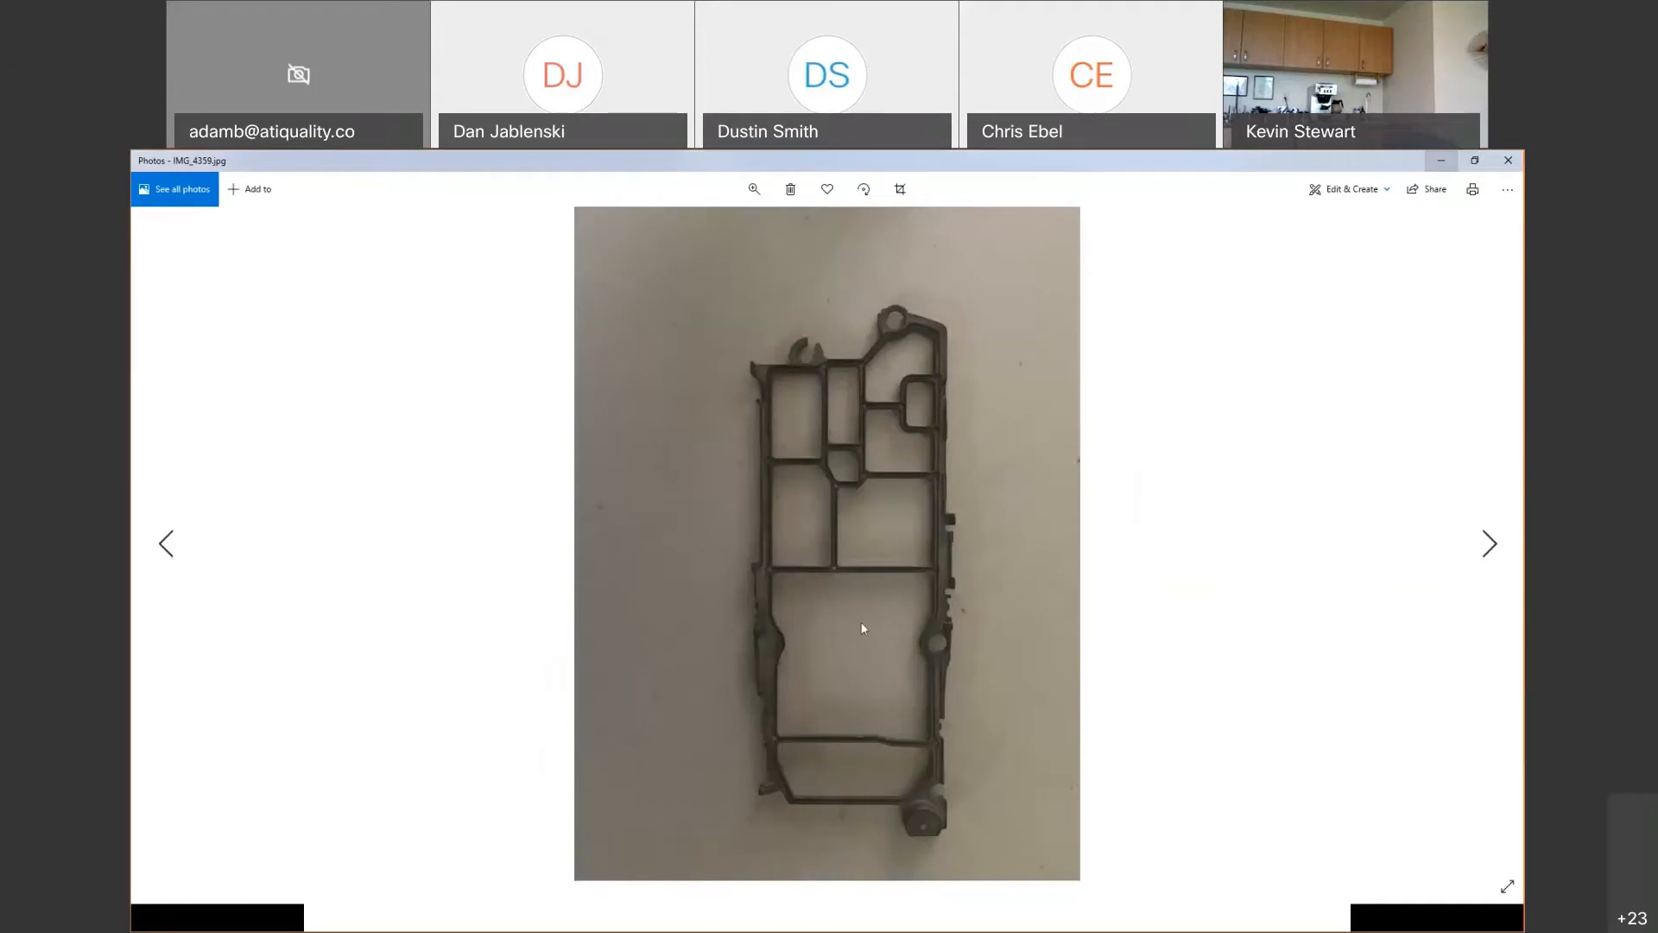
pyautogui.hotkey('alt', 'Tab')
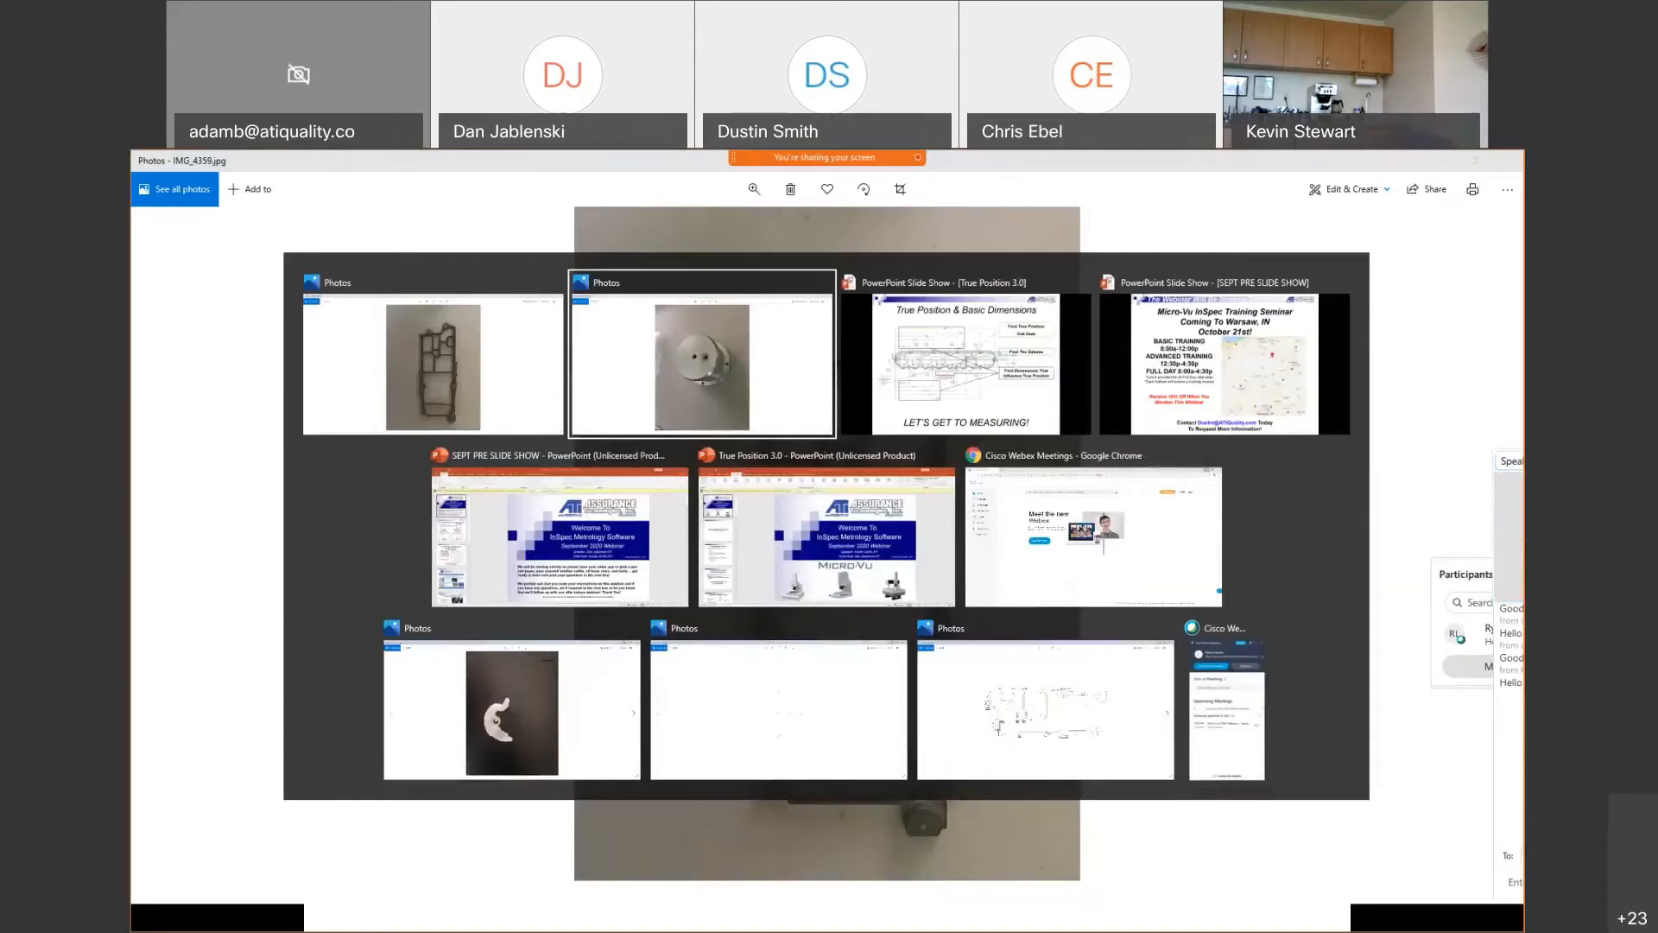
pyautogui.click(702, 364)
pyautogui.hotkey('alt', 'Tab')
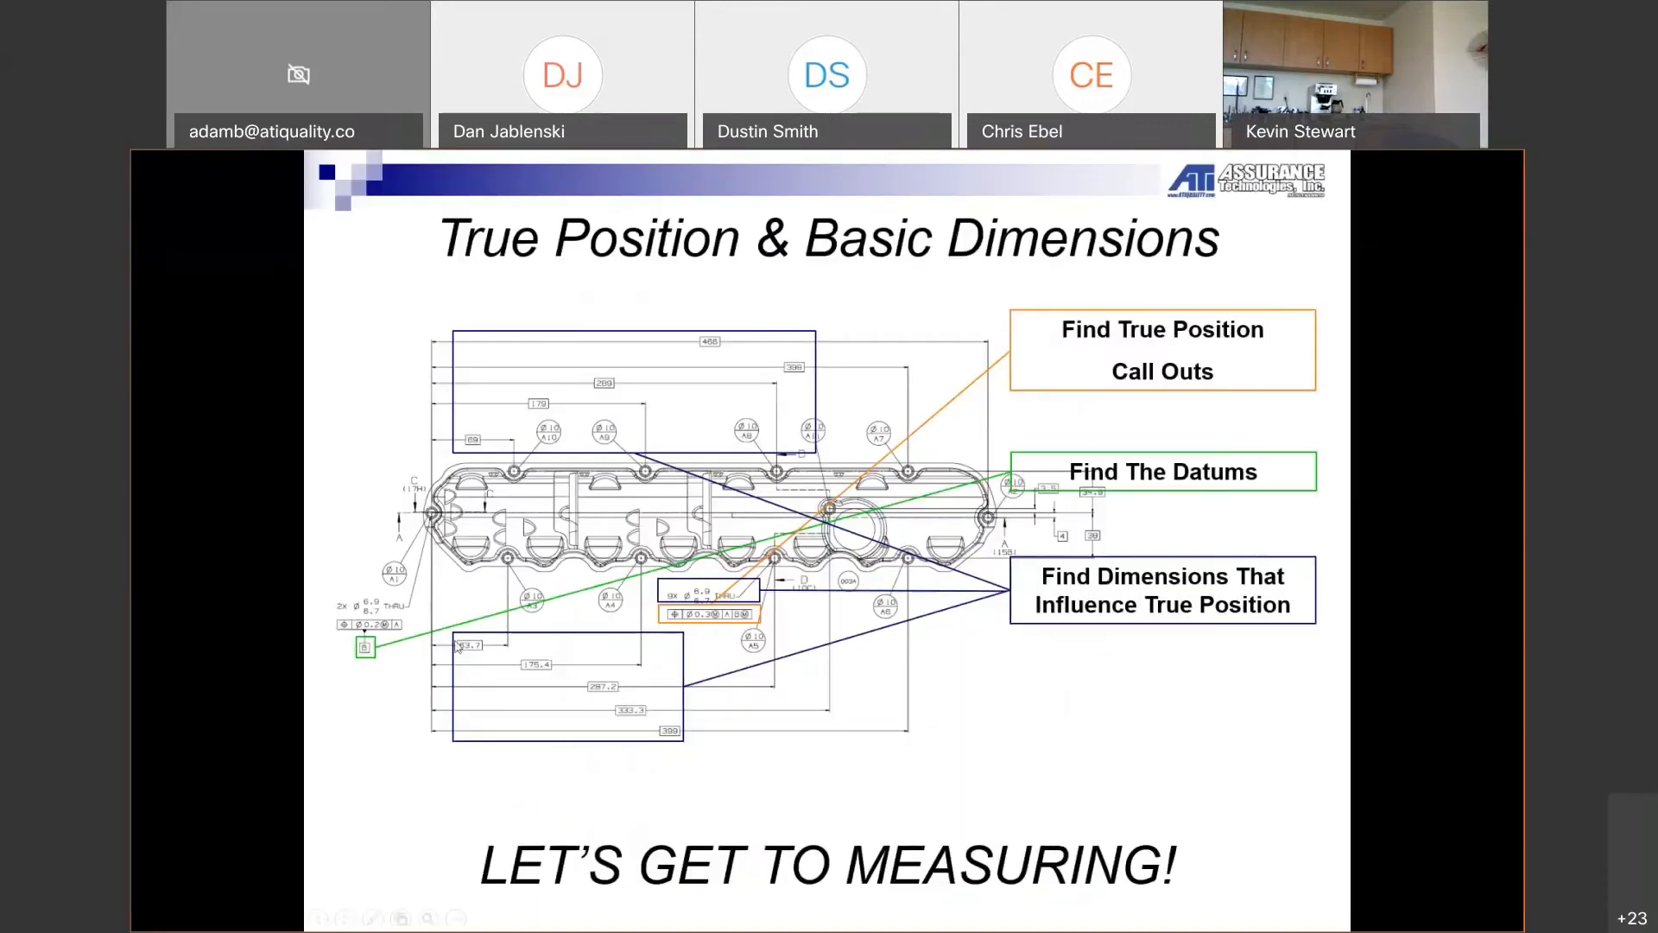
pyautogui.click(507, 610)
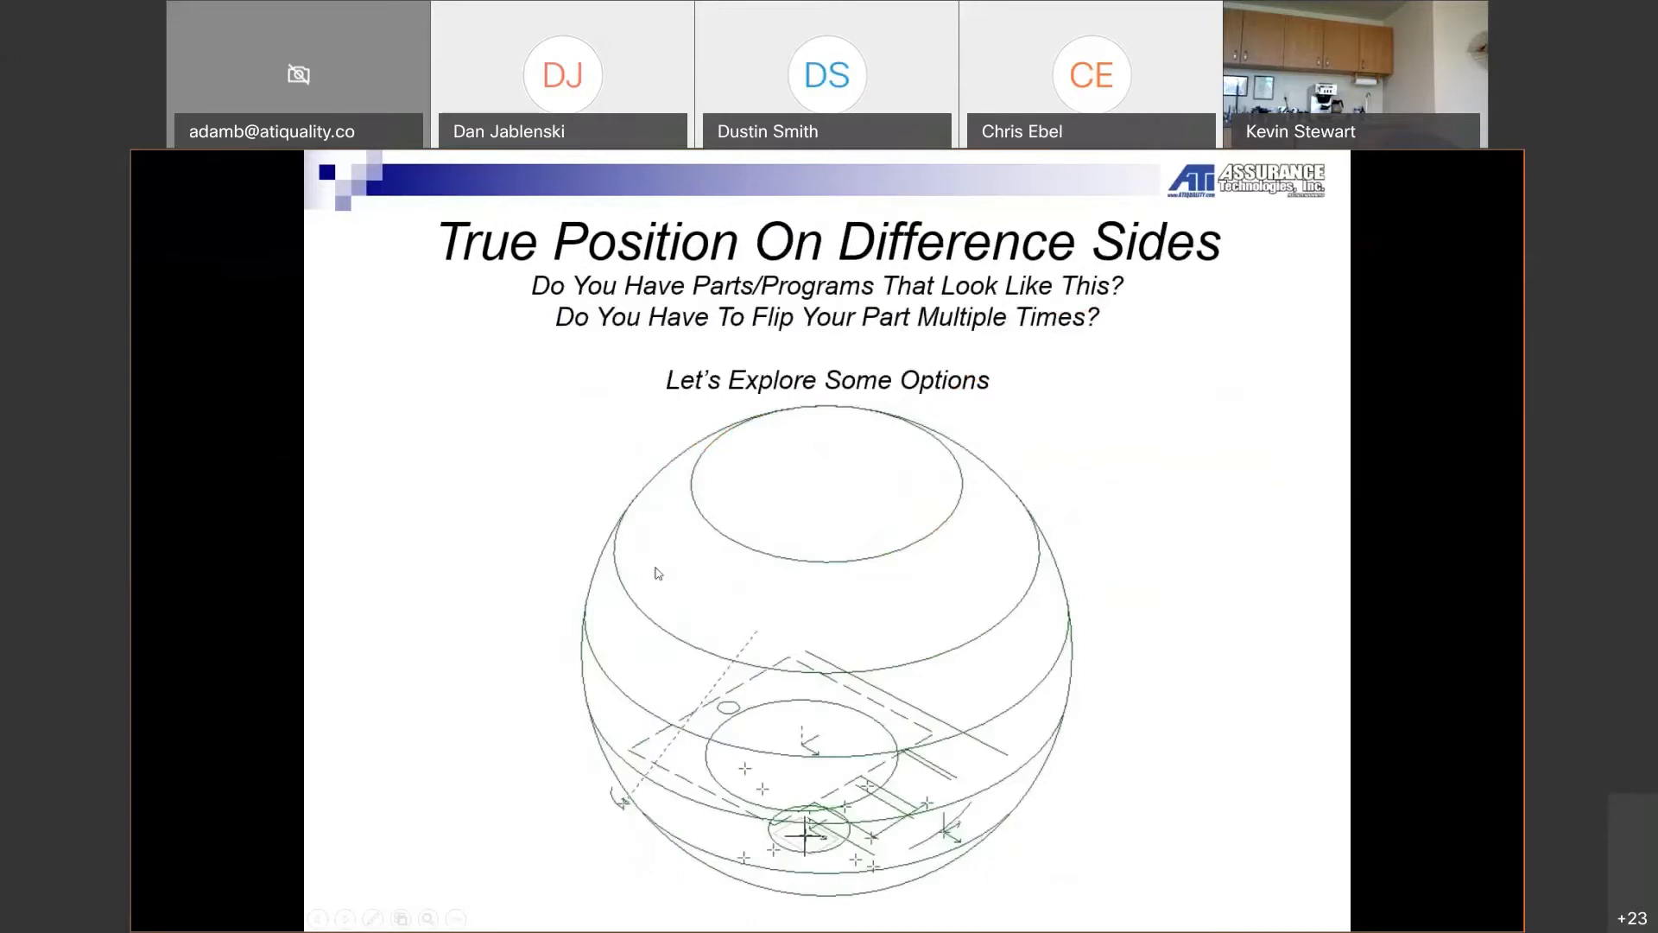
pyautogui.hotkey('alt', 'Tab')
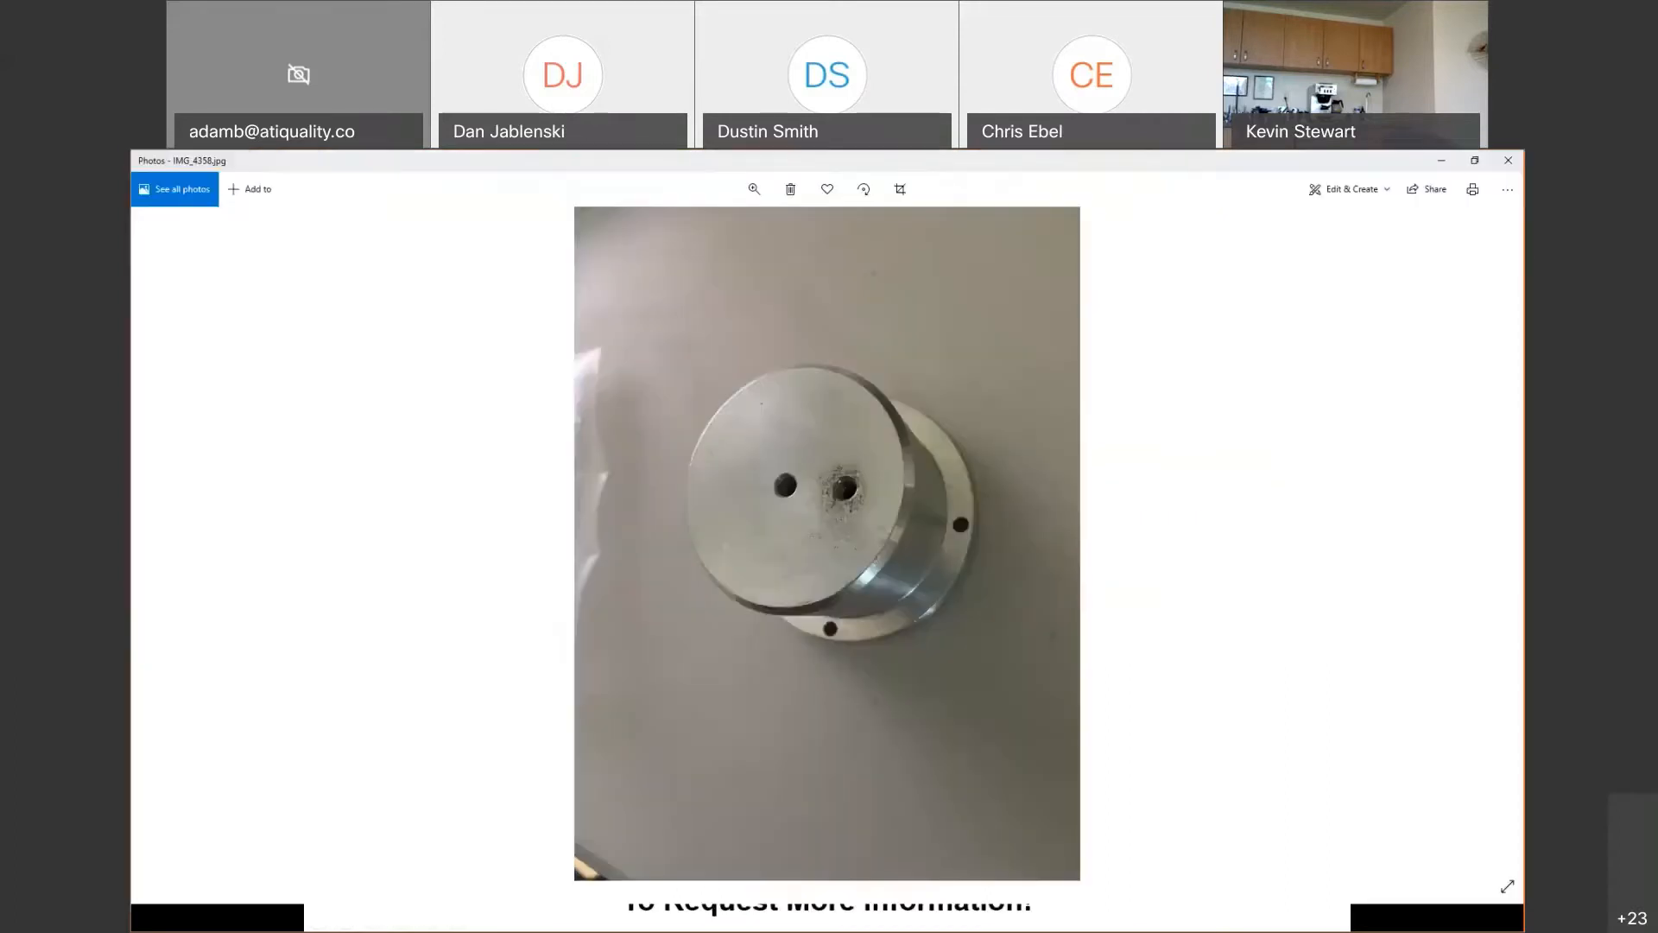
pyautogui.press('Right')
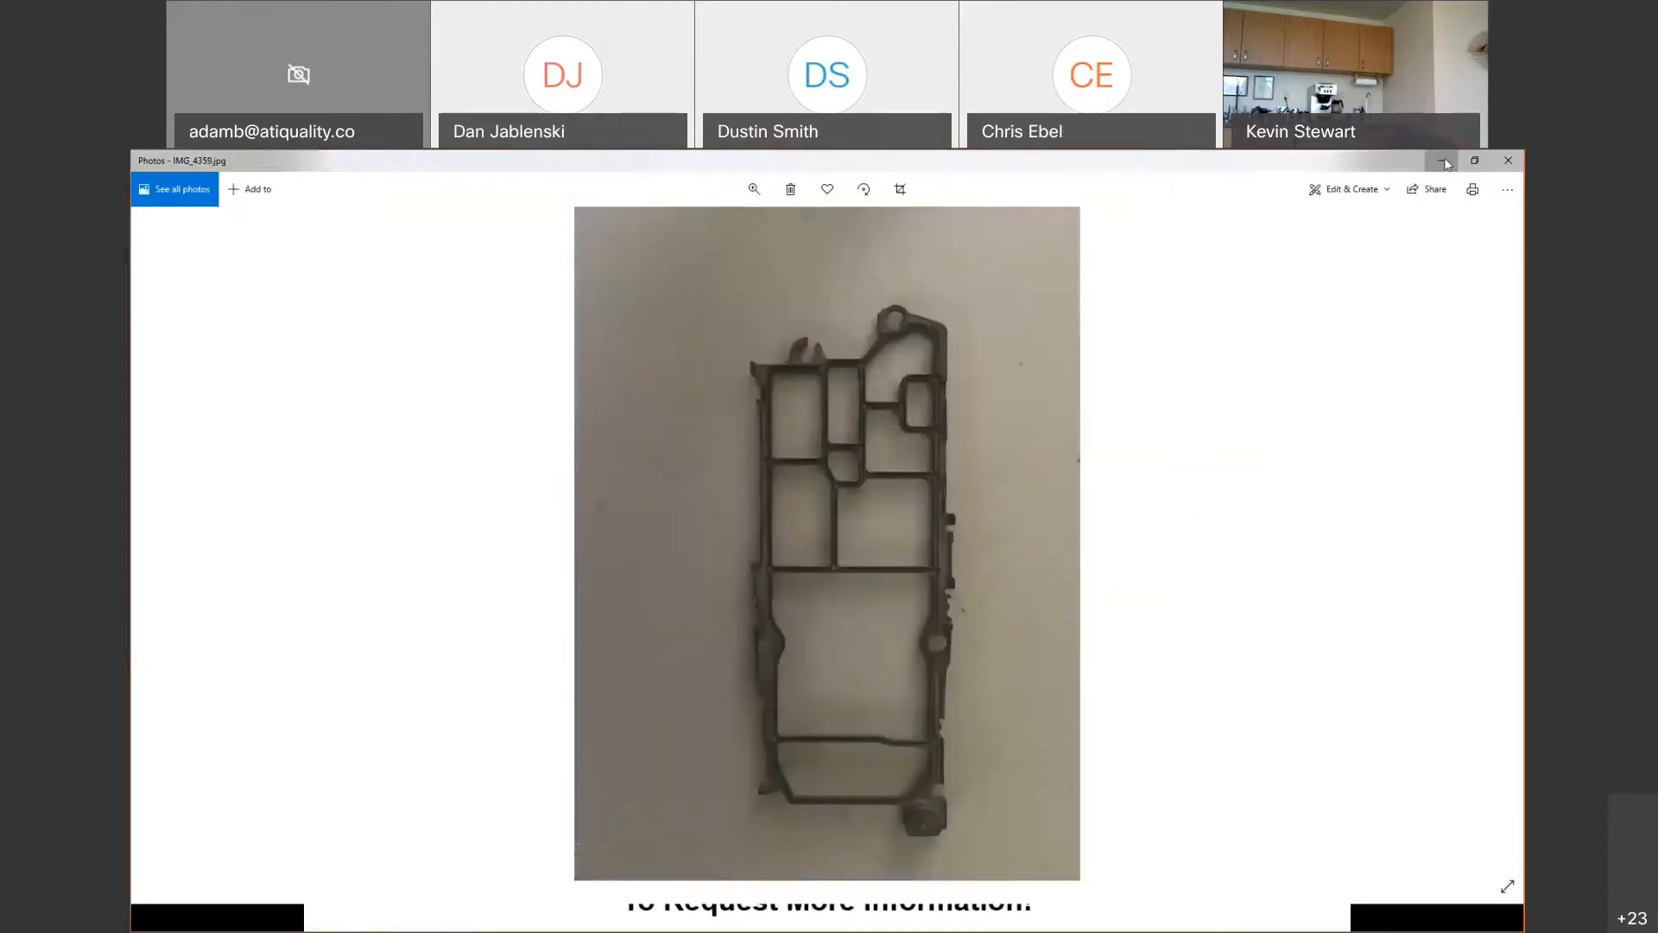
# Step: Clear the open photo and slide show off the desktop and start InSpec again
pyautogui.click(1447, 164)
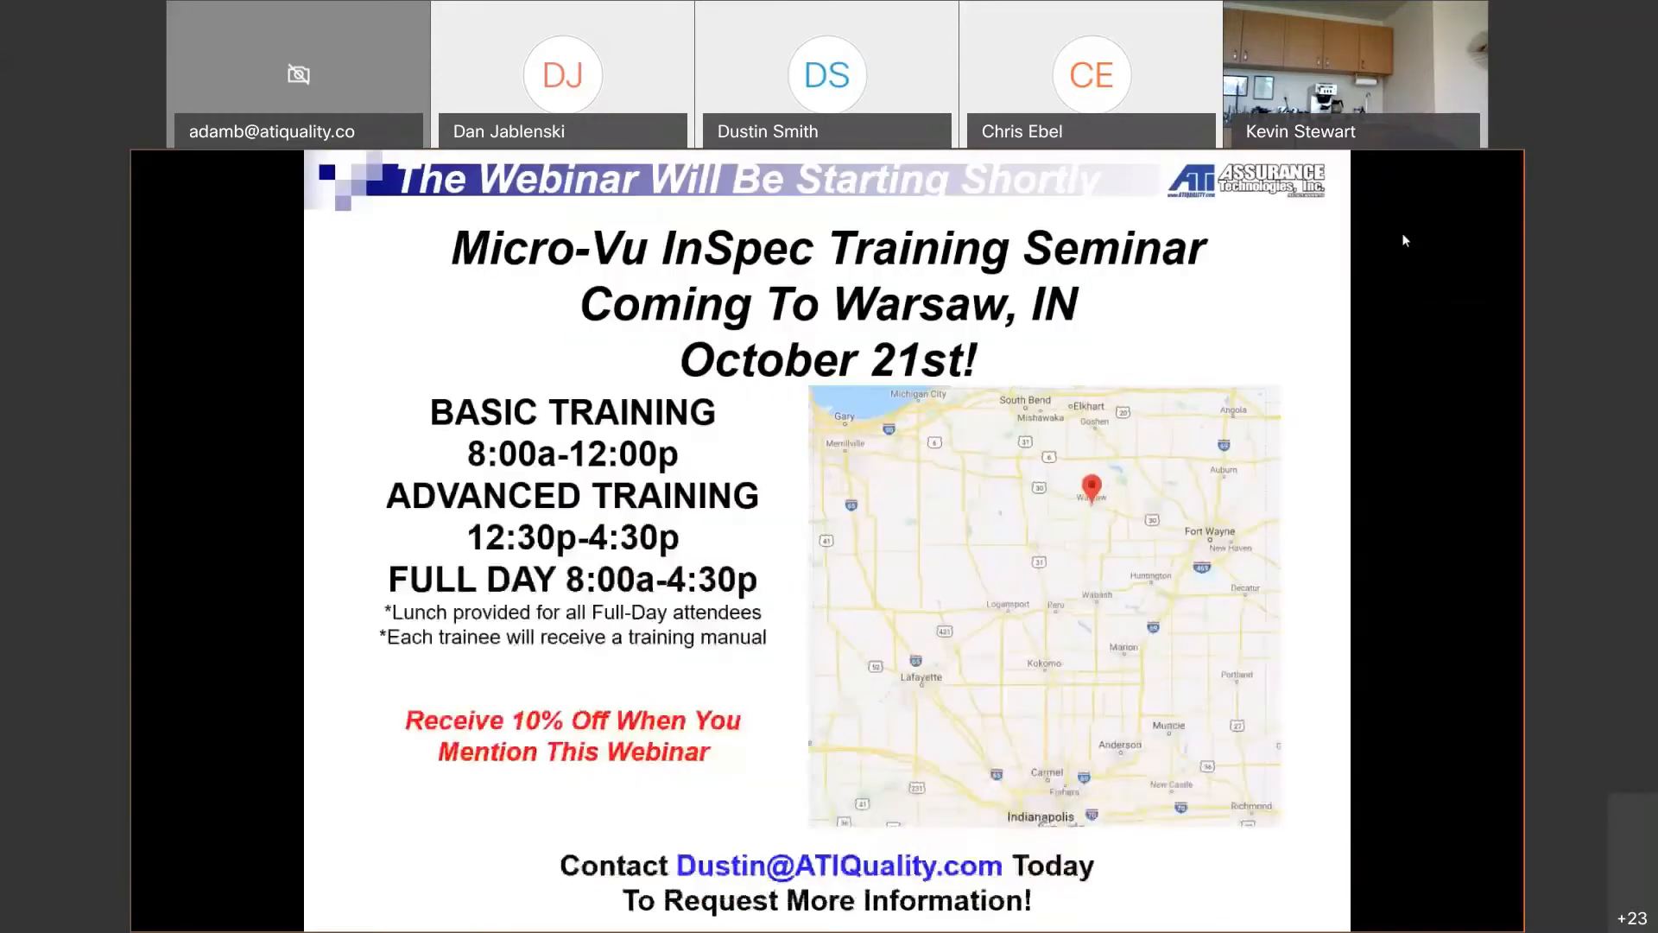
pyautogui.press('Escape')
pyautogui.click(1443, 159)
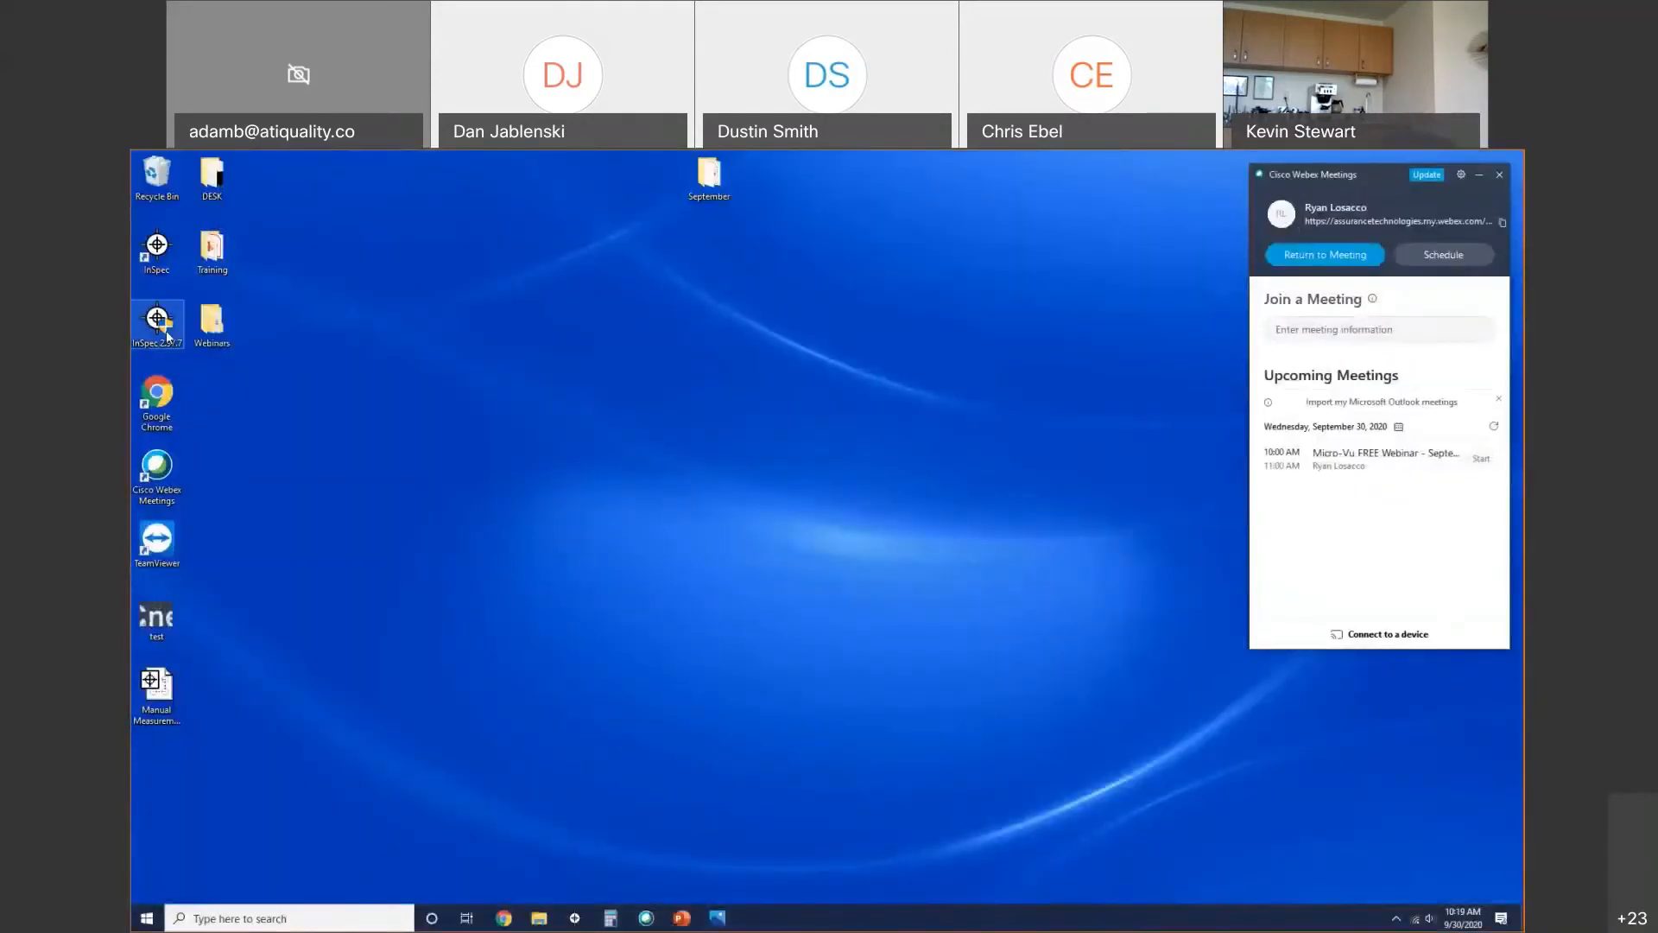
pyautogui.doubleClick(157, 248)
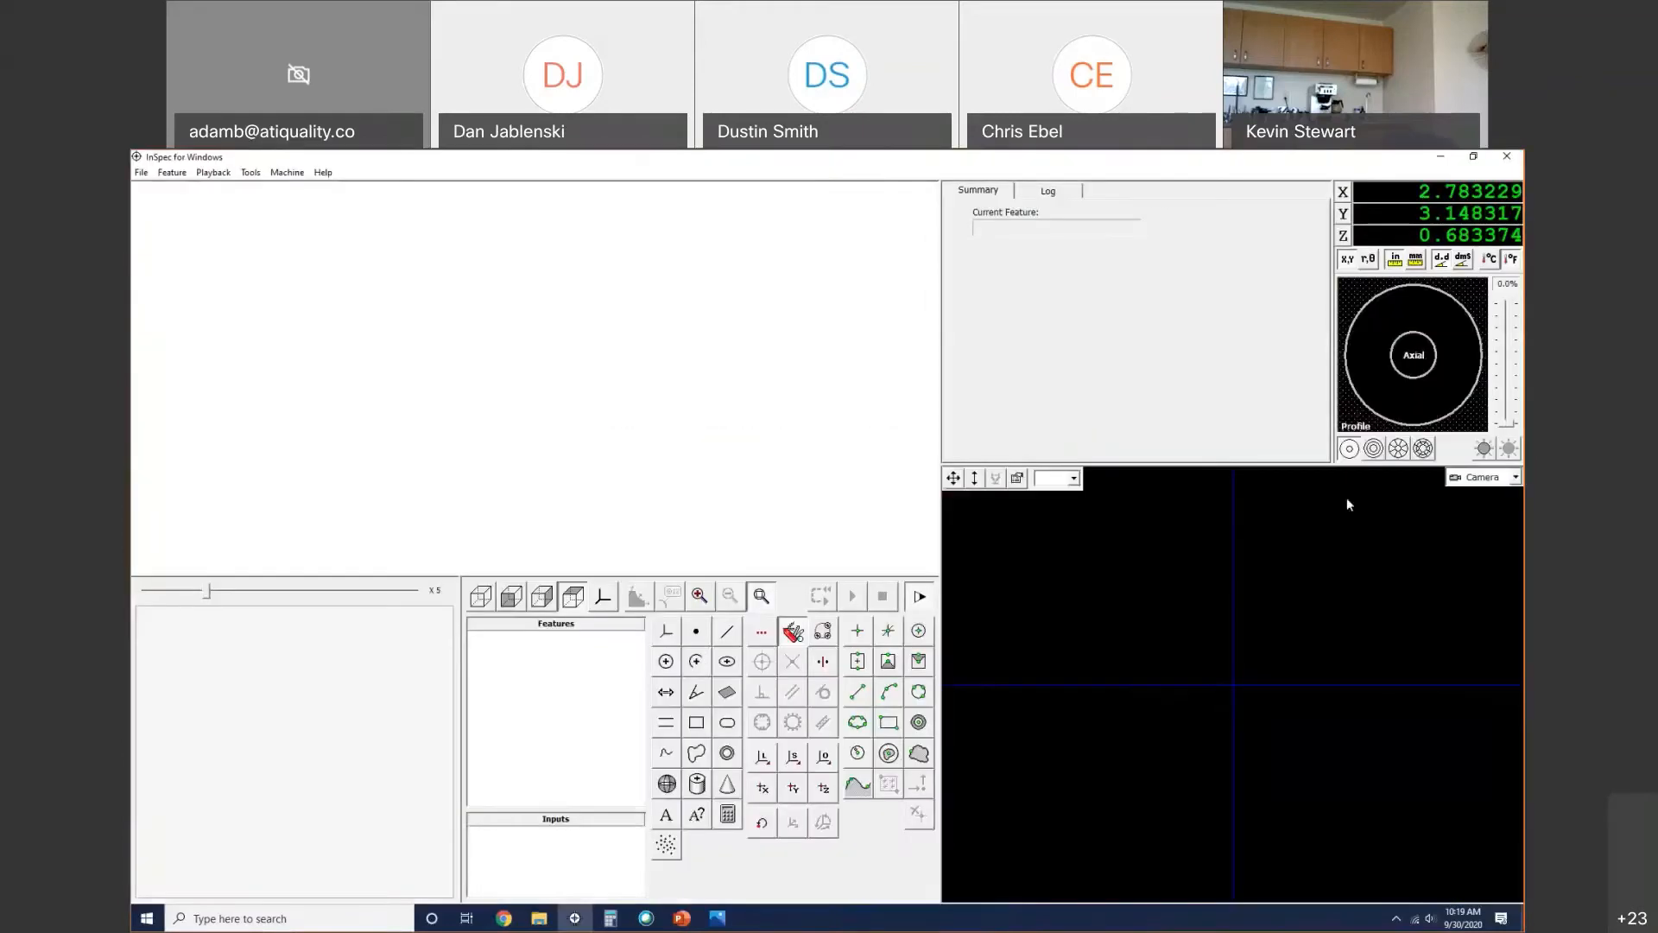
# Step: Turn on the profile light at 17.3% and bring the first hole into camera view and focus
pyautogui.click(1508, 448)
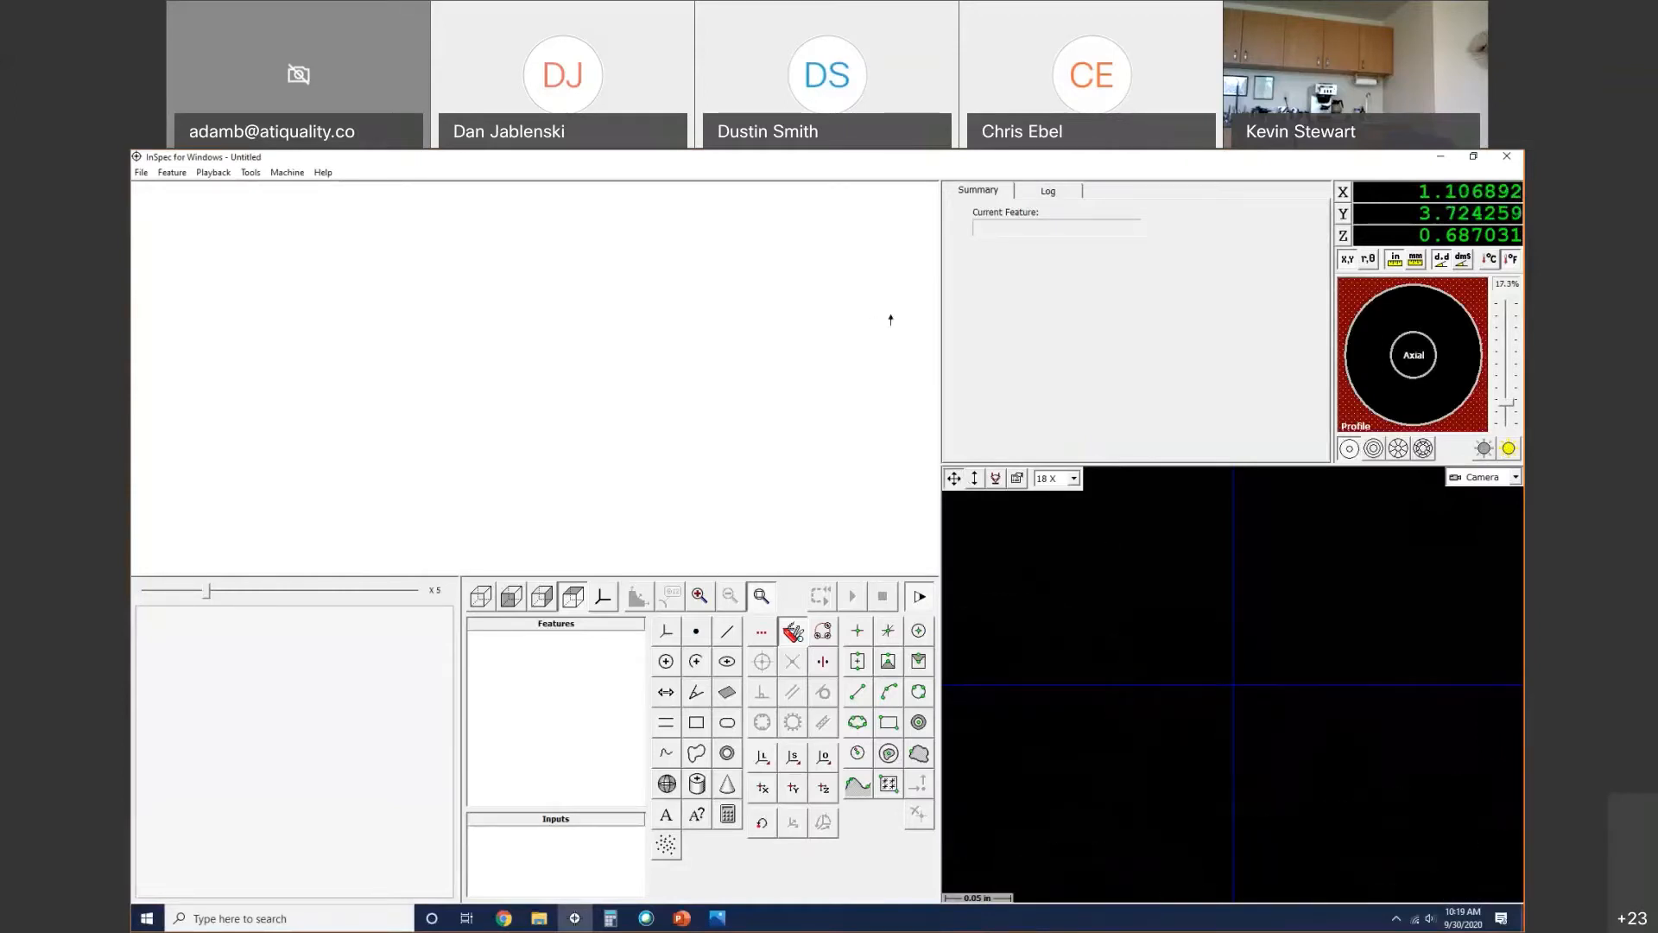
pyautogui.moveTo(936, 305); pyautogui.dragTo(936, 311)
pyautogui.rightClick(1282, 629)
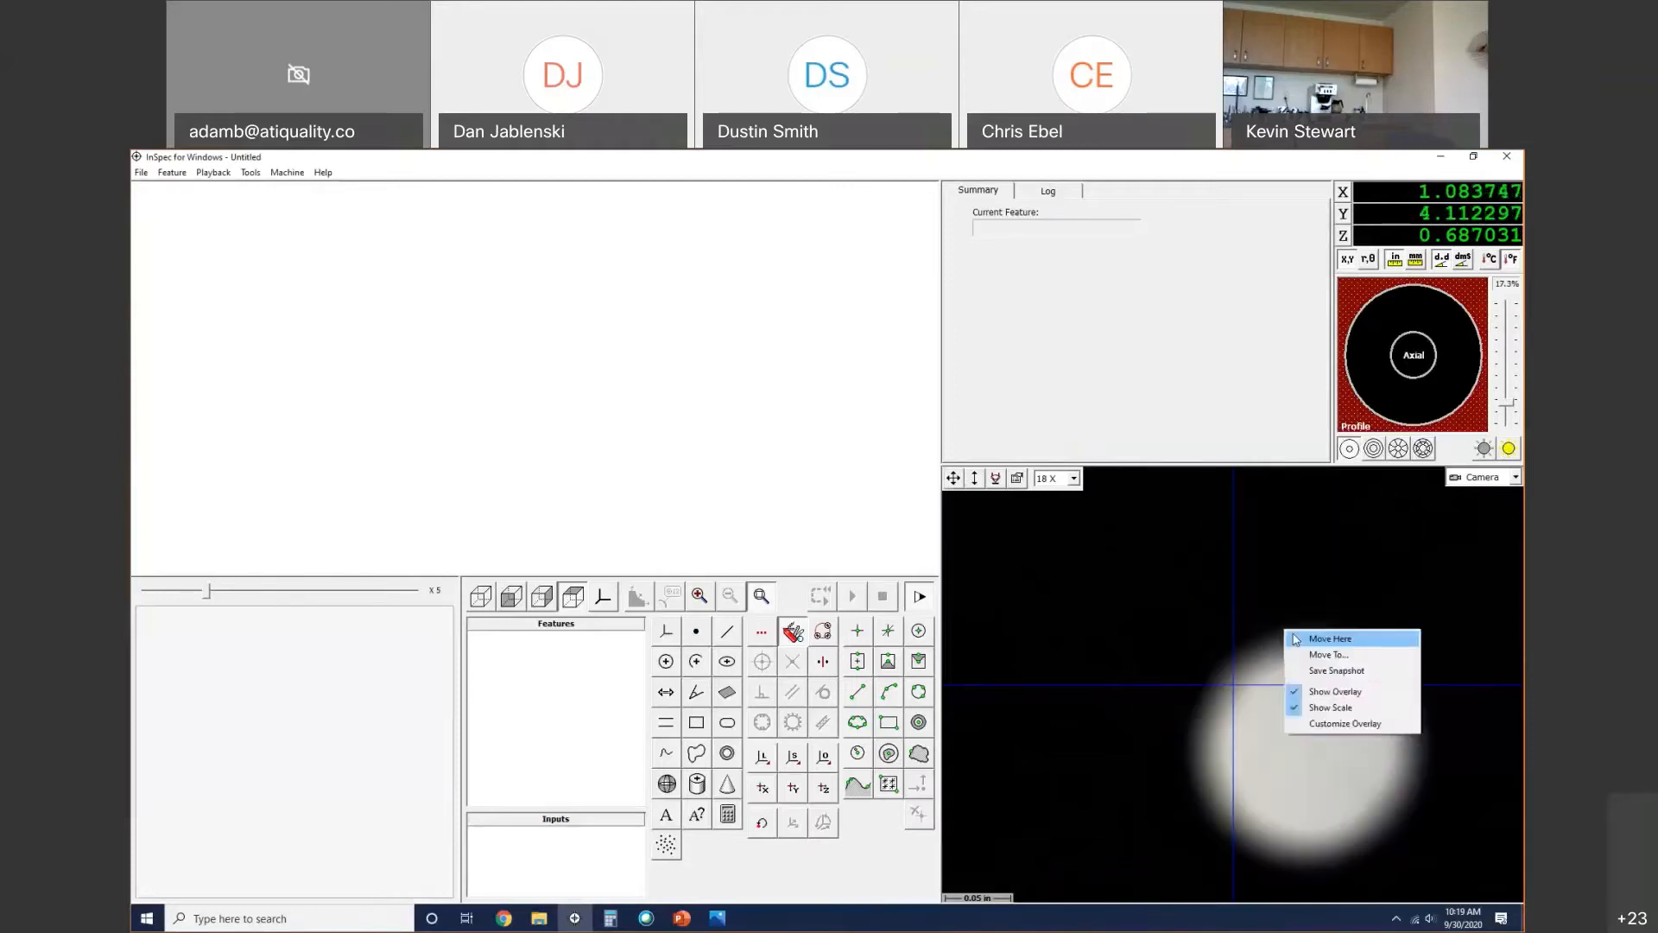
pyautogui.click(1306, 638)
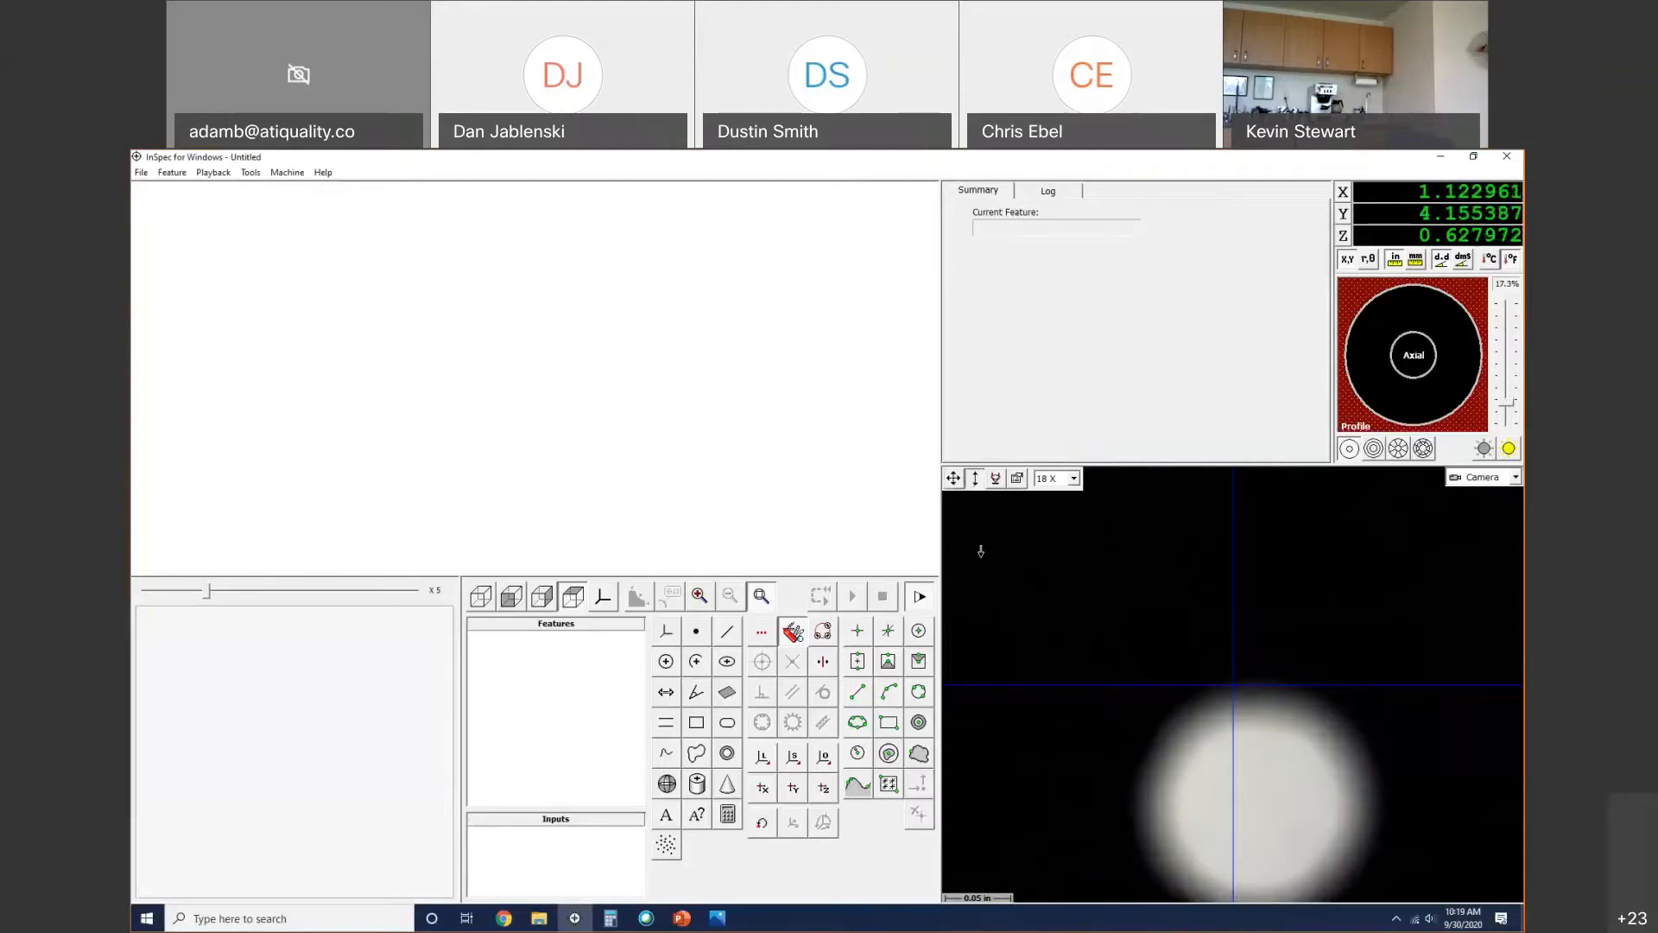
pyautogui.moveTo(970, 471); pyautogui.dragTo(979, 415)
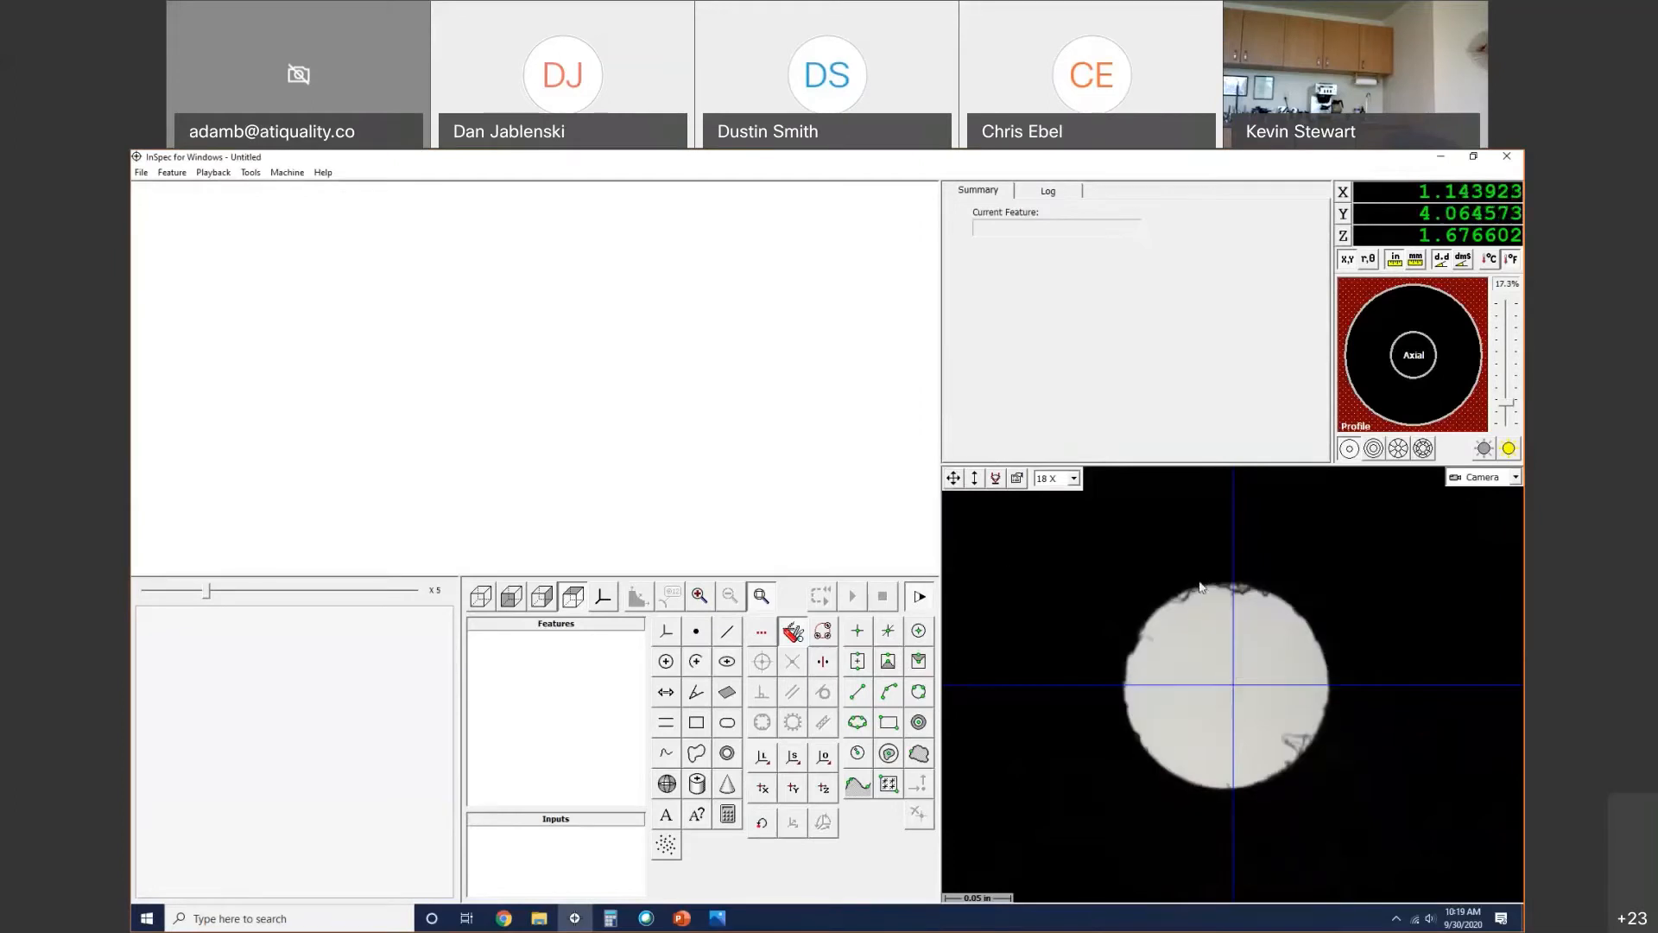
# Step: Focus on the first hole's upper edge and bring the hole back to the crosshair
pyautogui.rightClick(1202, 587)
pyautogui.click(1244, 594)
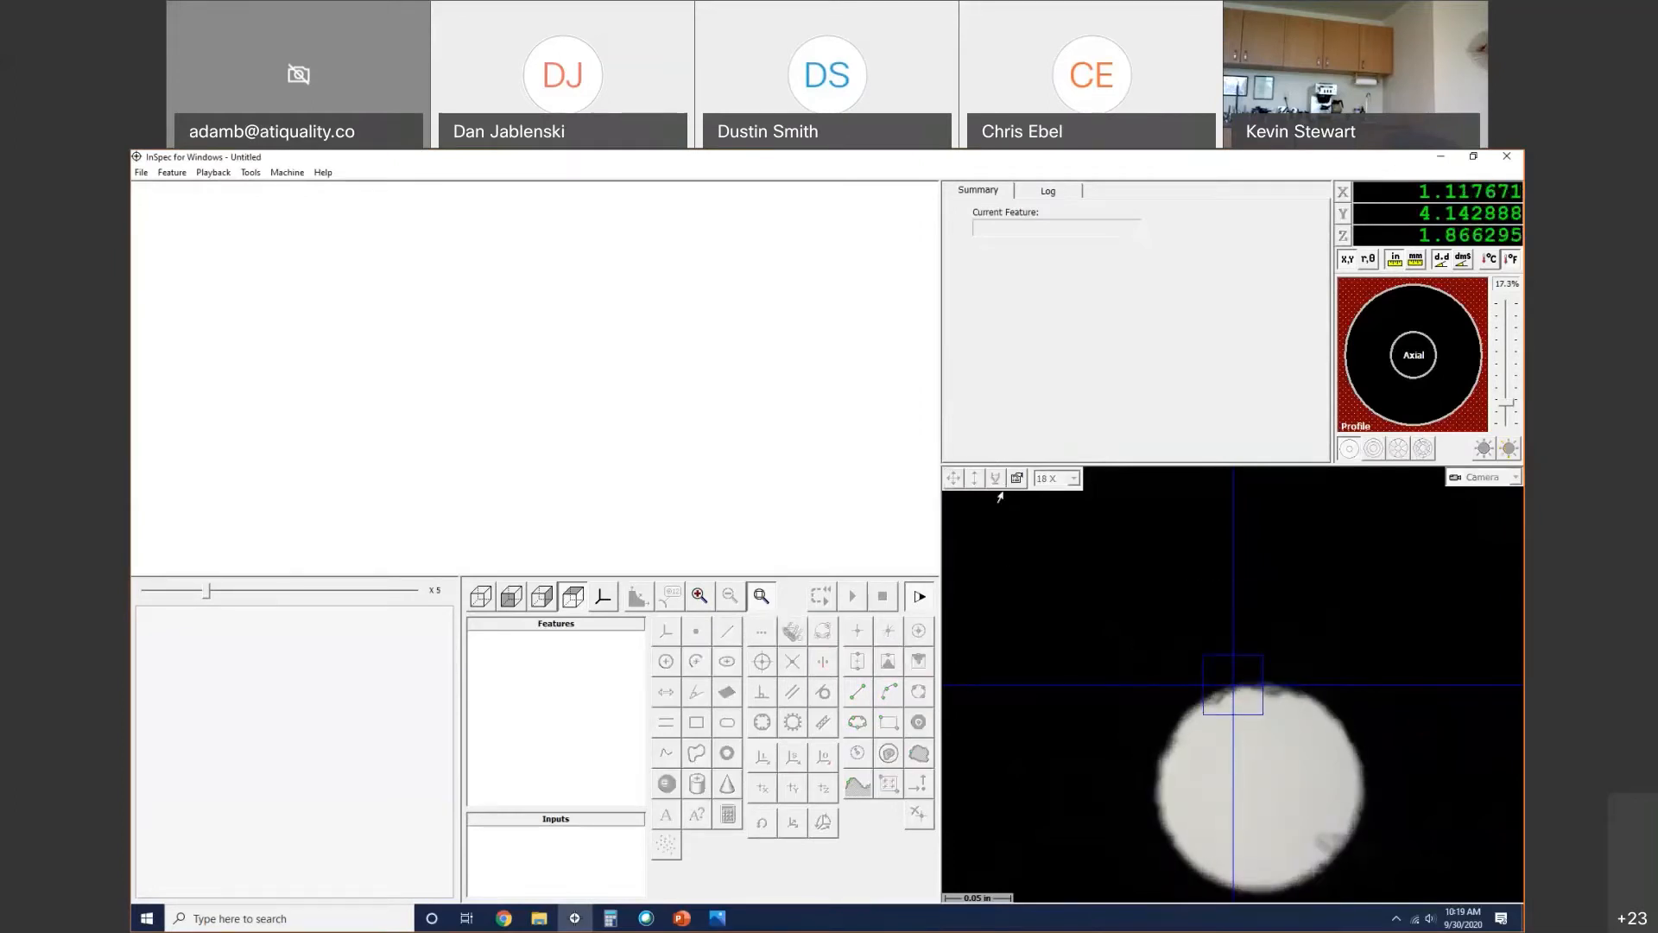
pyautogui.moveTo(956, 475); pyautogui.dragTo(996, 562)
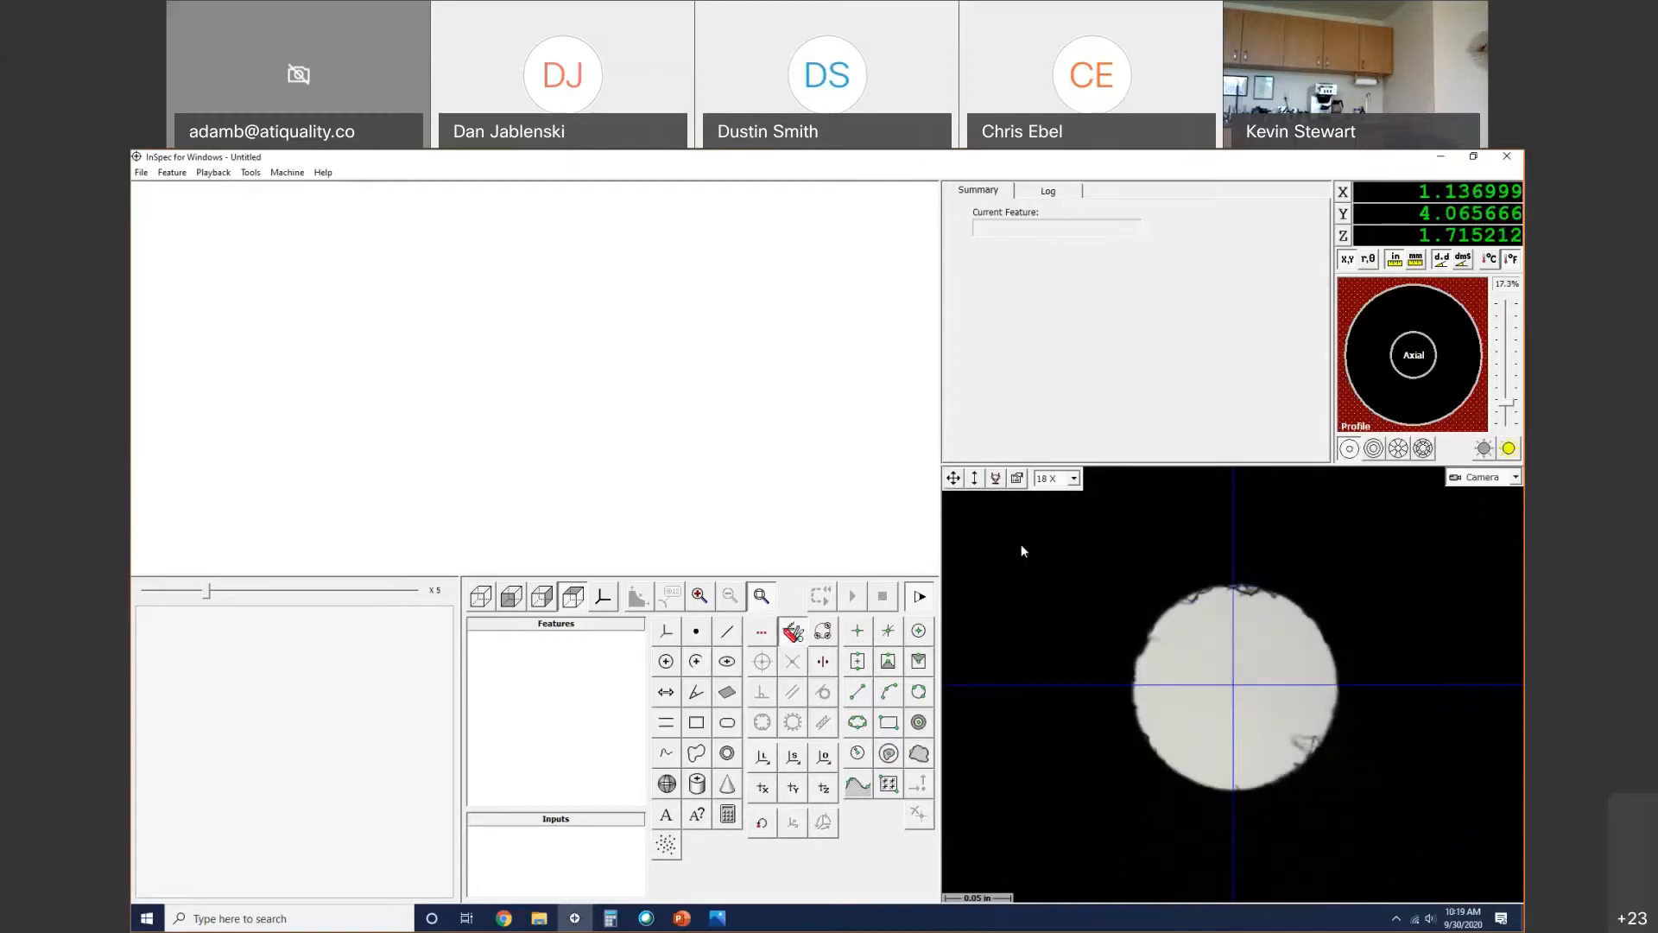
# Step: Measure the first hole as a circle from three points on its edge and widen the detection band
pyautogui.click(822, 633)
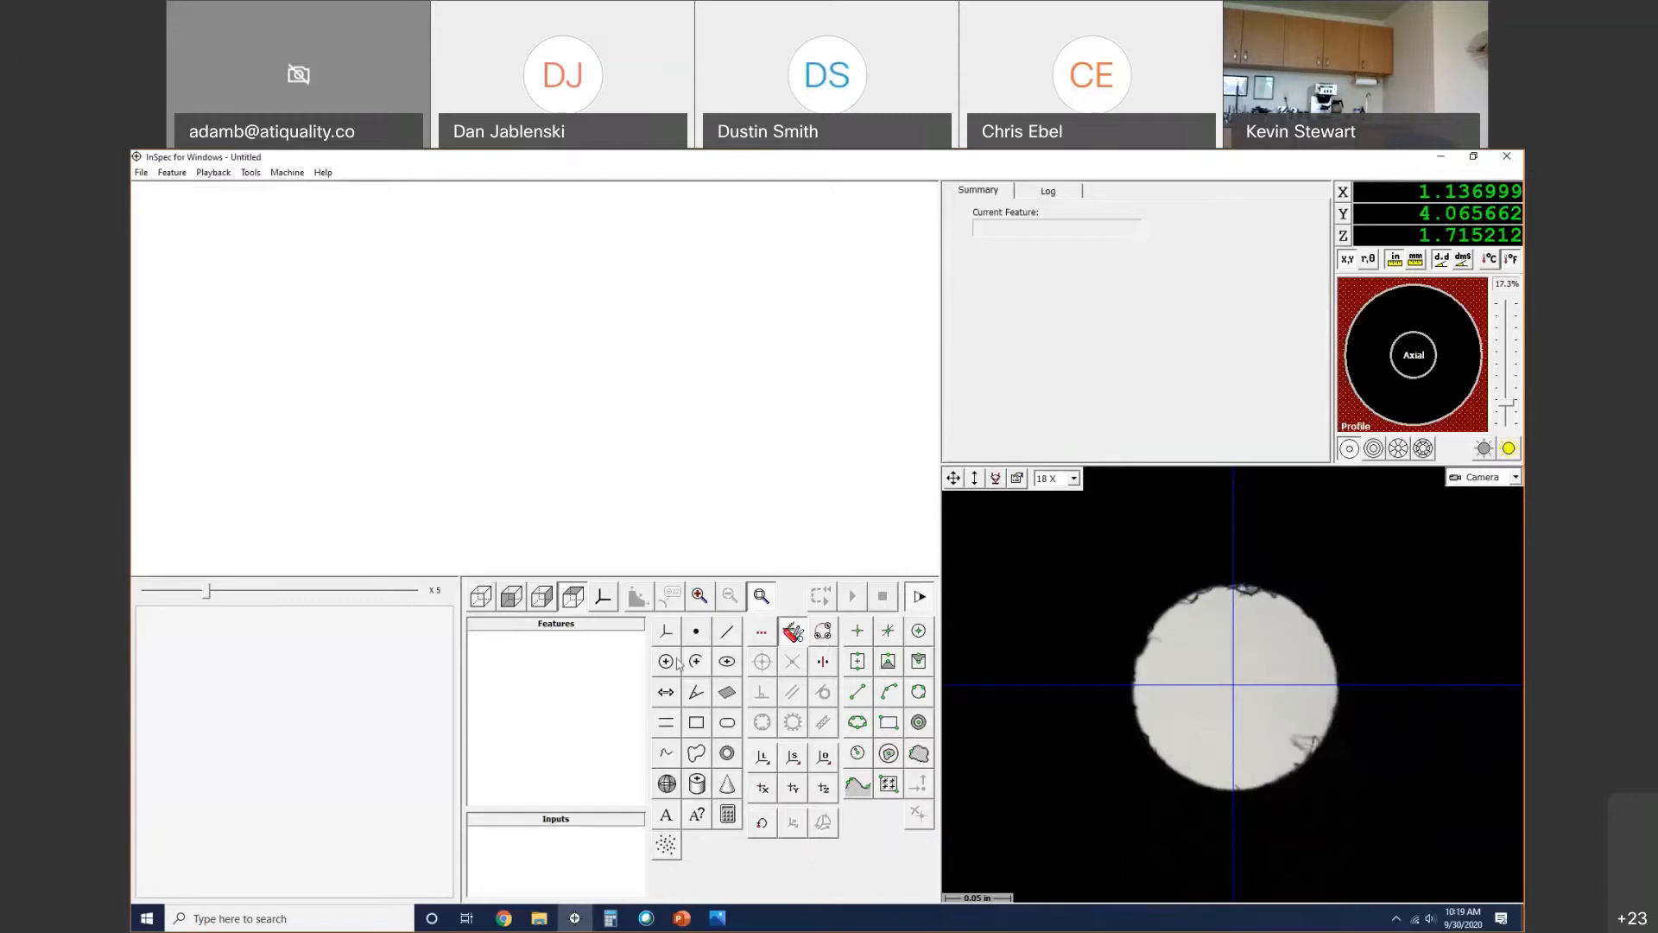
pyautogui.click(919, 693)
pyautogui.click(1176, 603)
pyautogui.click(1163, 760)
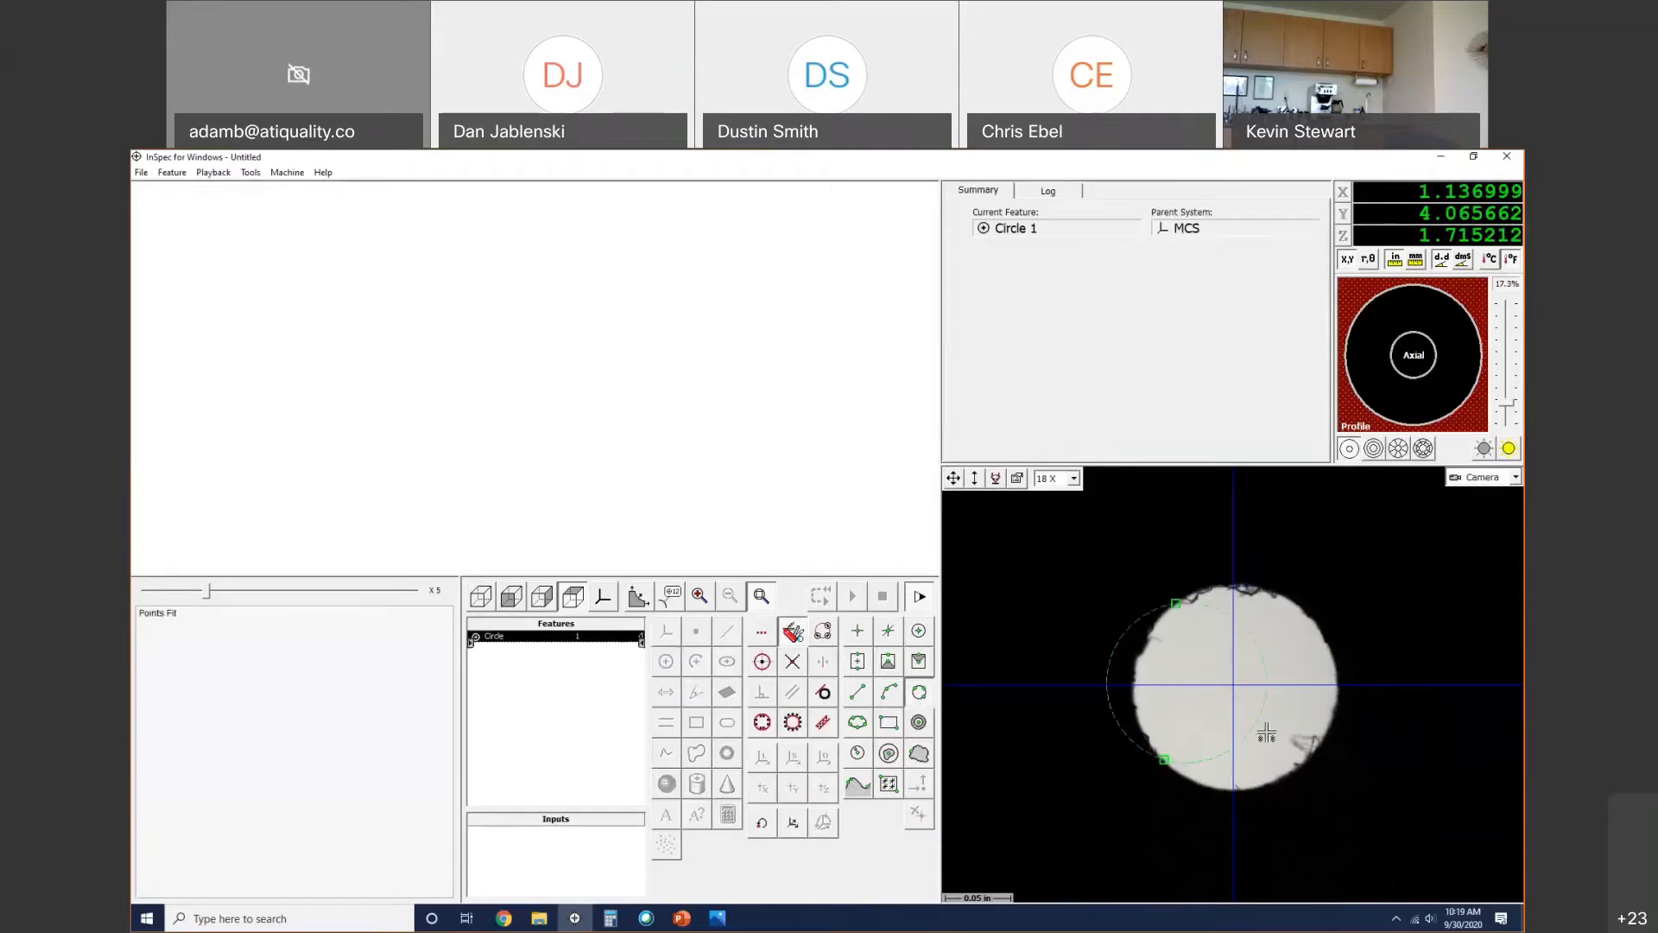
pyautogui.click(1327, 724)
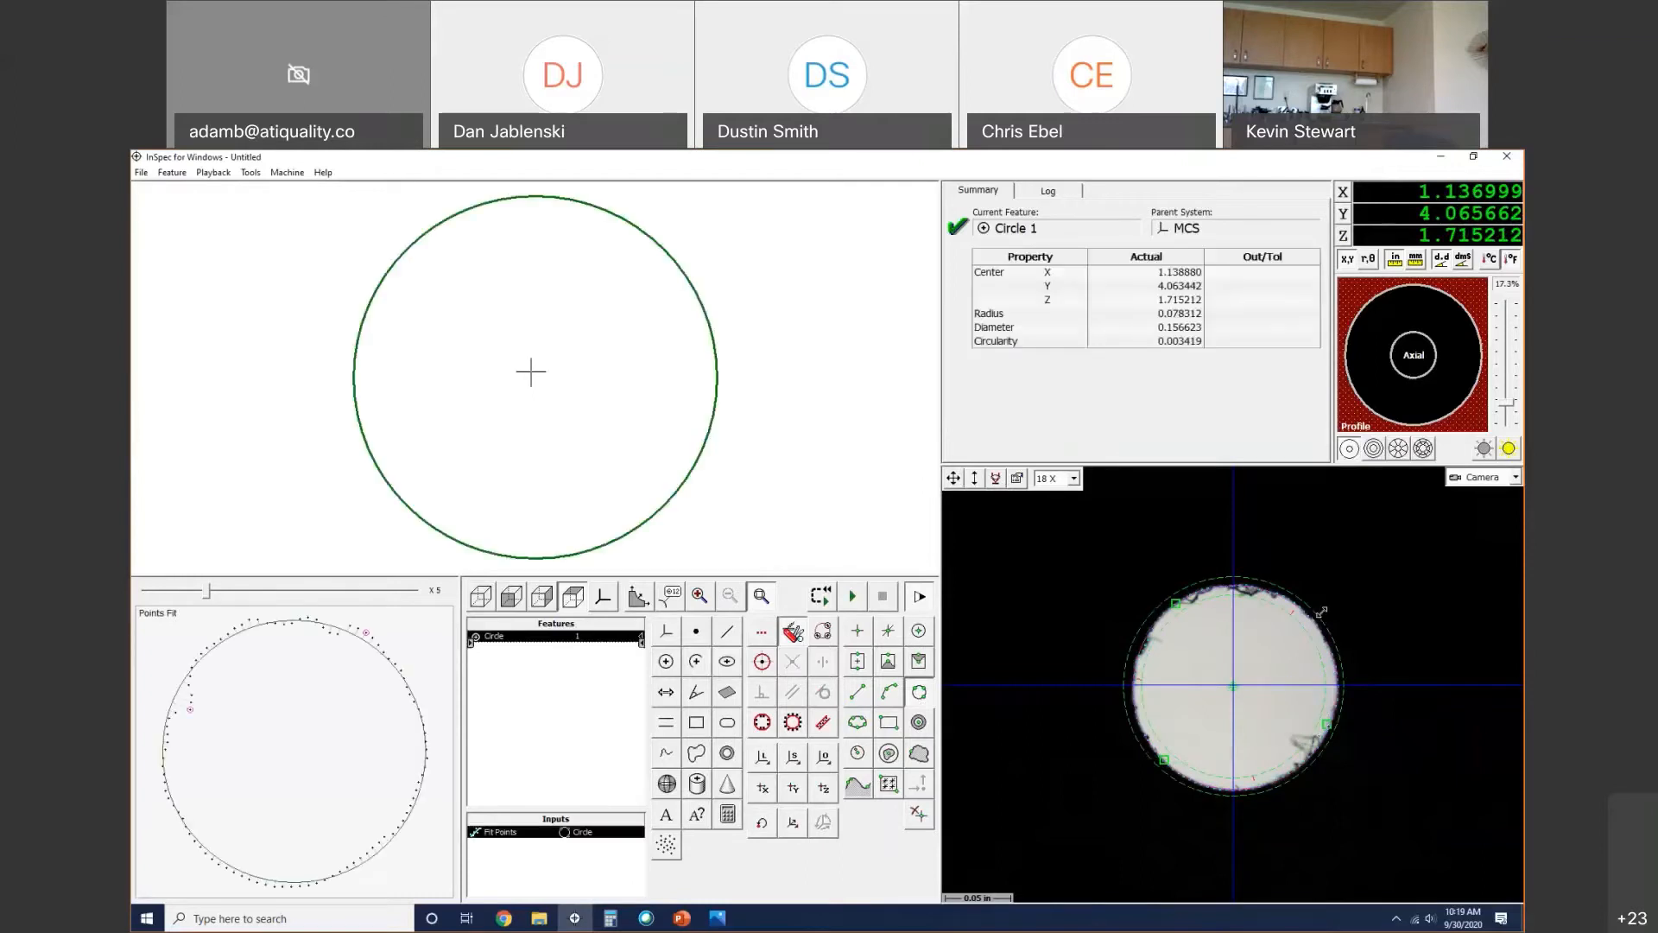
pyautogui.moveTo(1321, 612); pyautogui.dragTo(1333, 599)
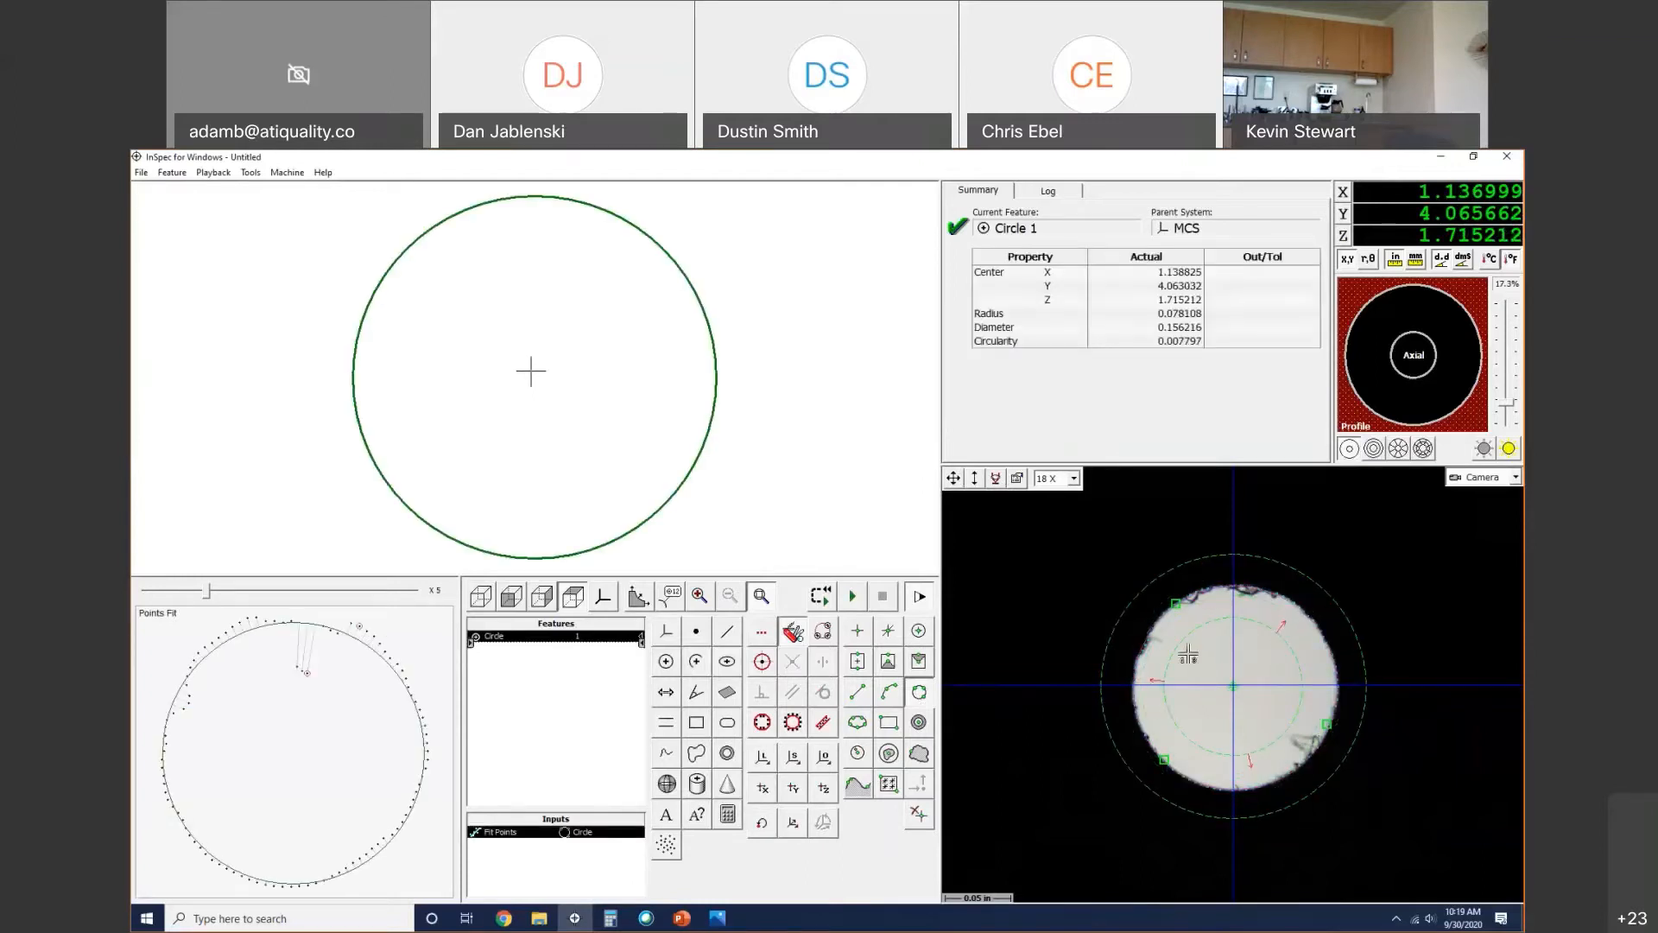
# Step: Move the stage to the second hole, focus on its upper edge and bring the hole to the crosshair
pyautogui.moveTo(955, 478); pyautogui.dragTo(1091, 481)
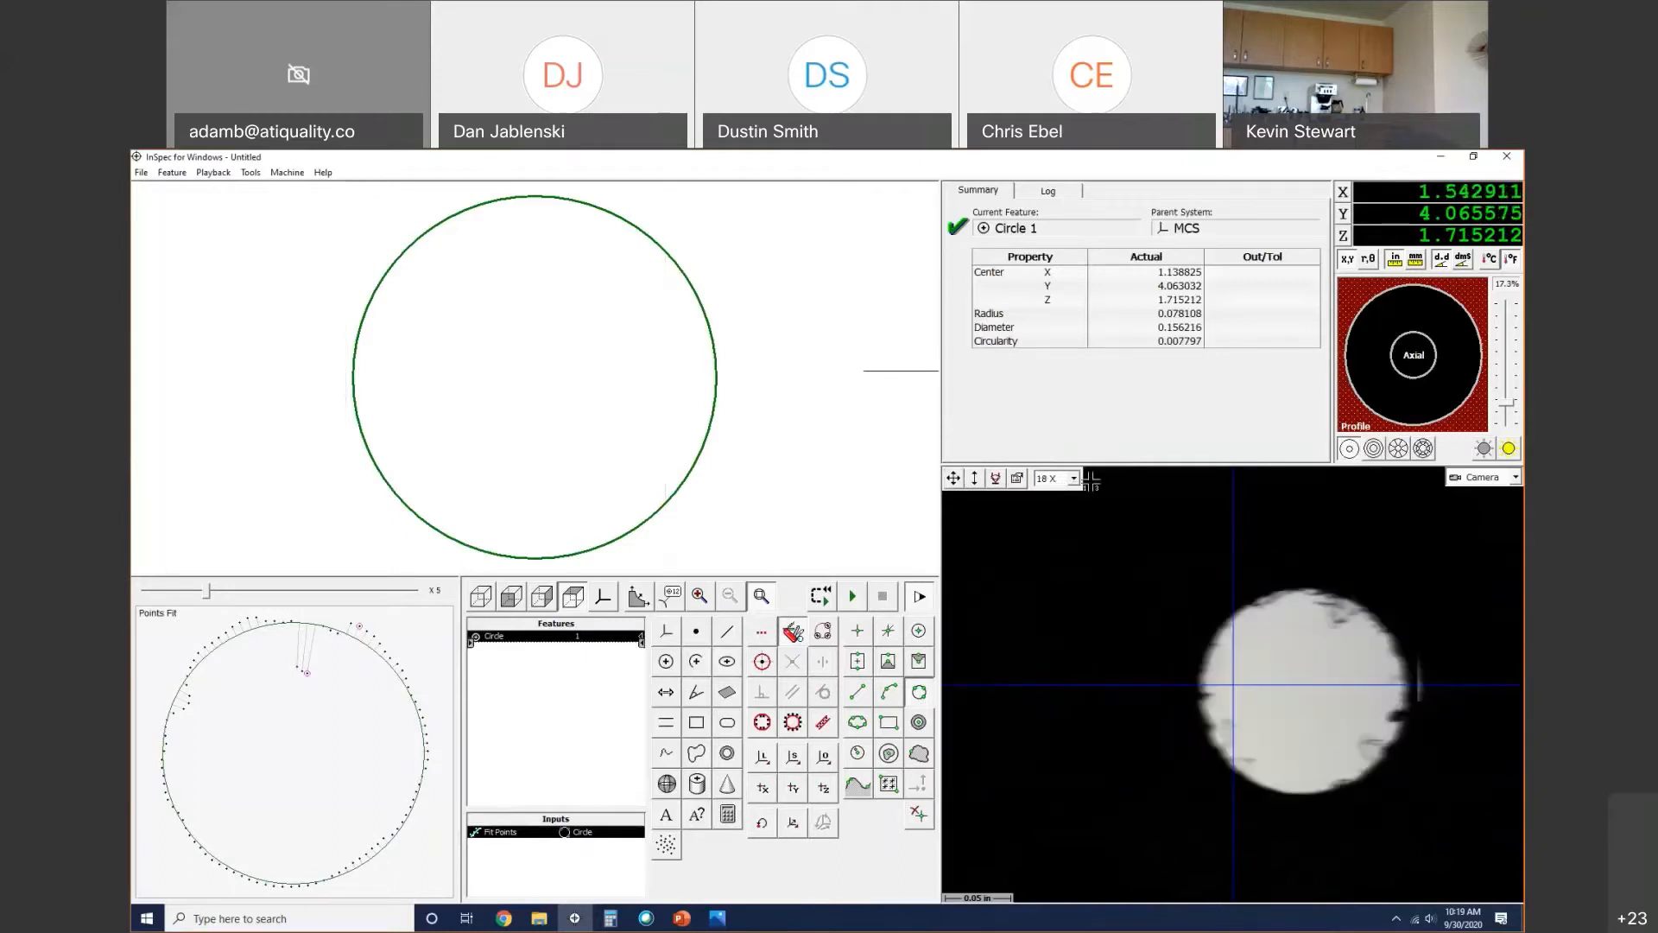
pyautogui.rightClick(1303, 590)
pyautogui.click(1322, 595)
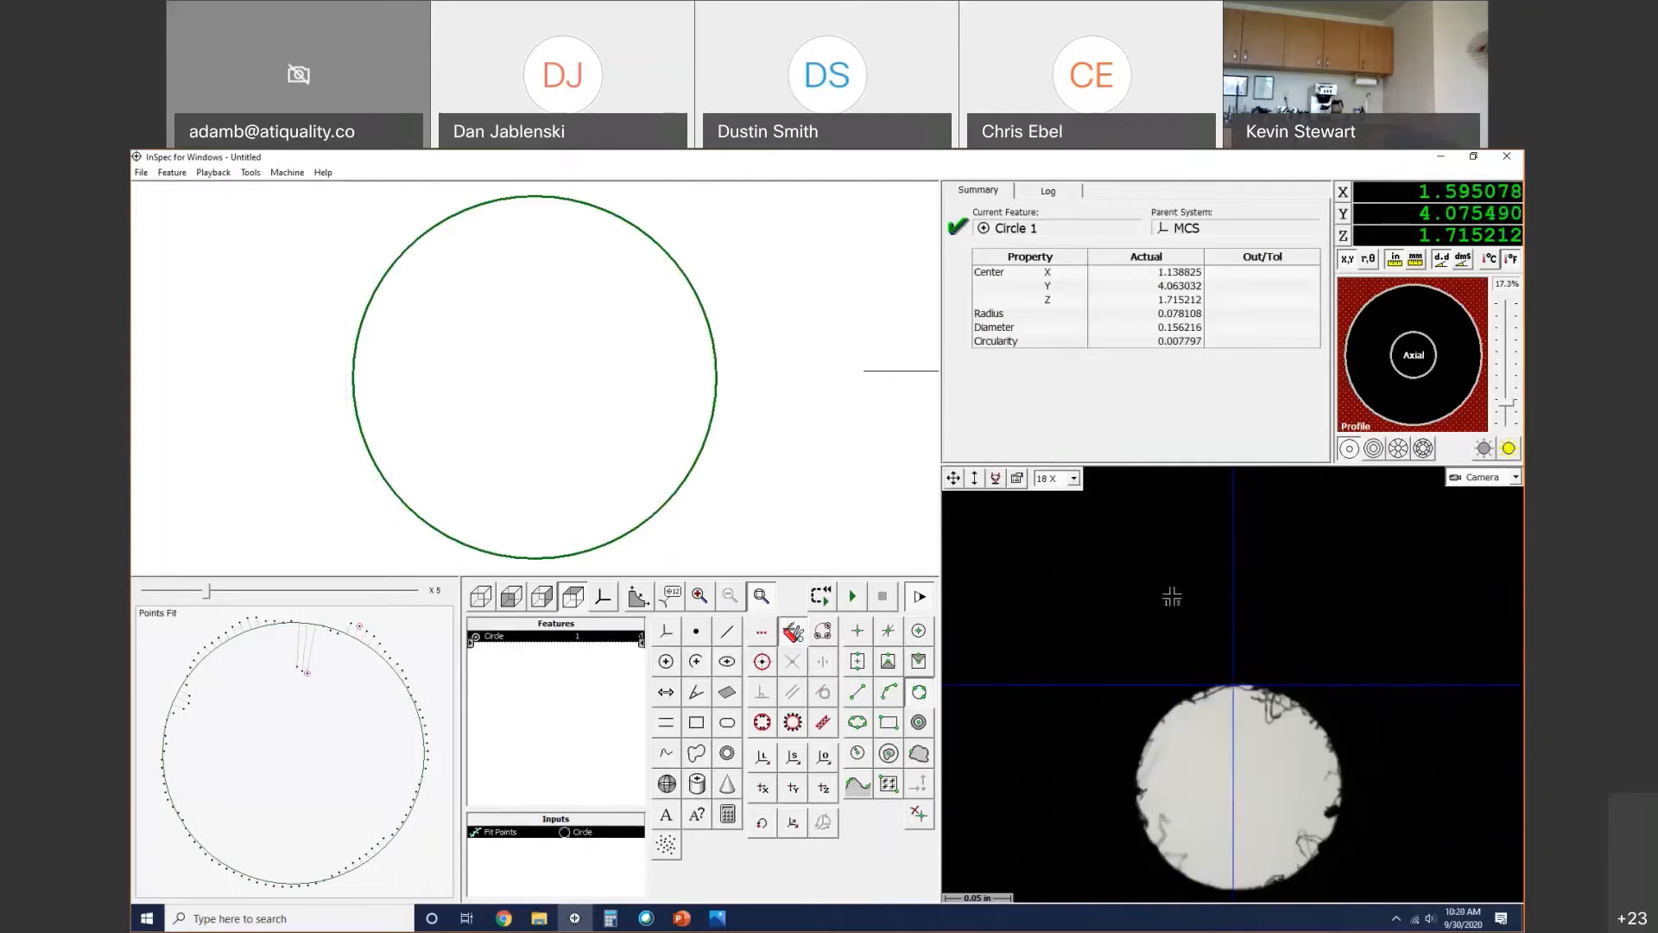
pyautogui.rightClick(1227, 771)
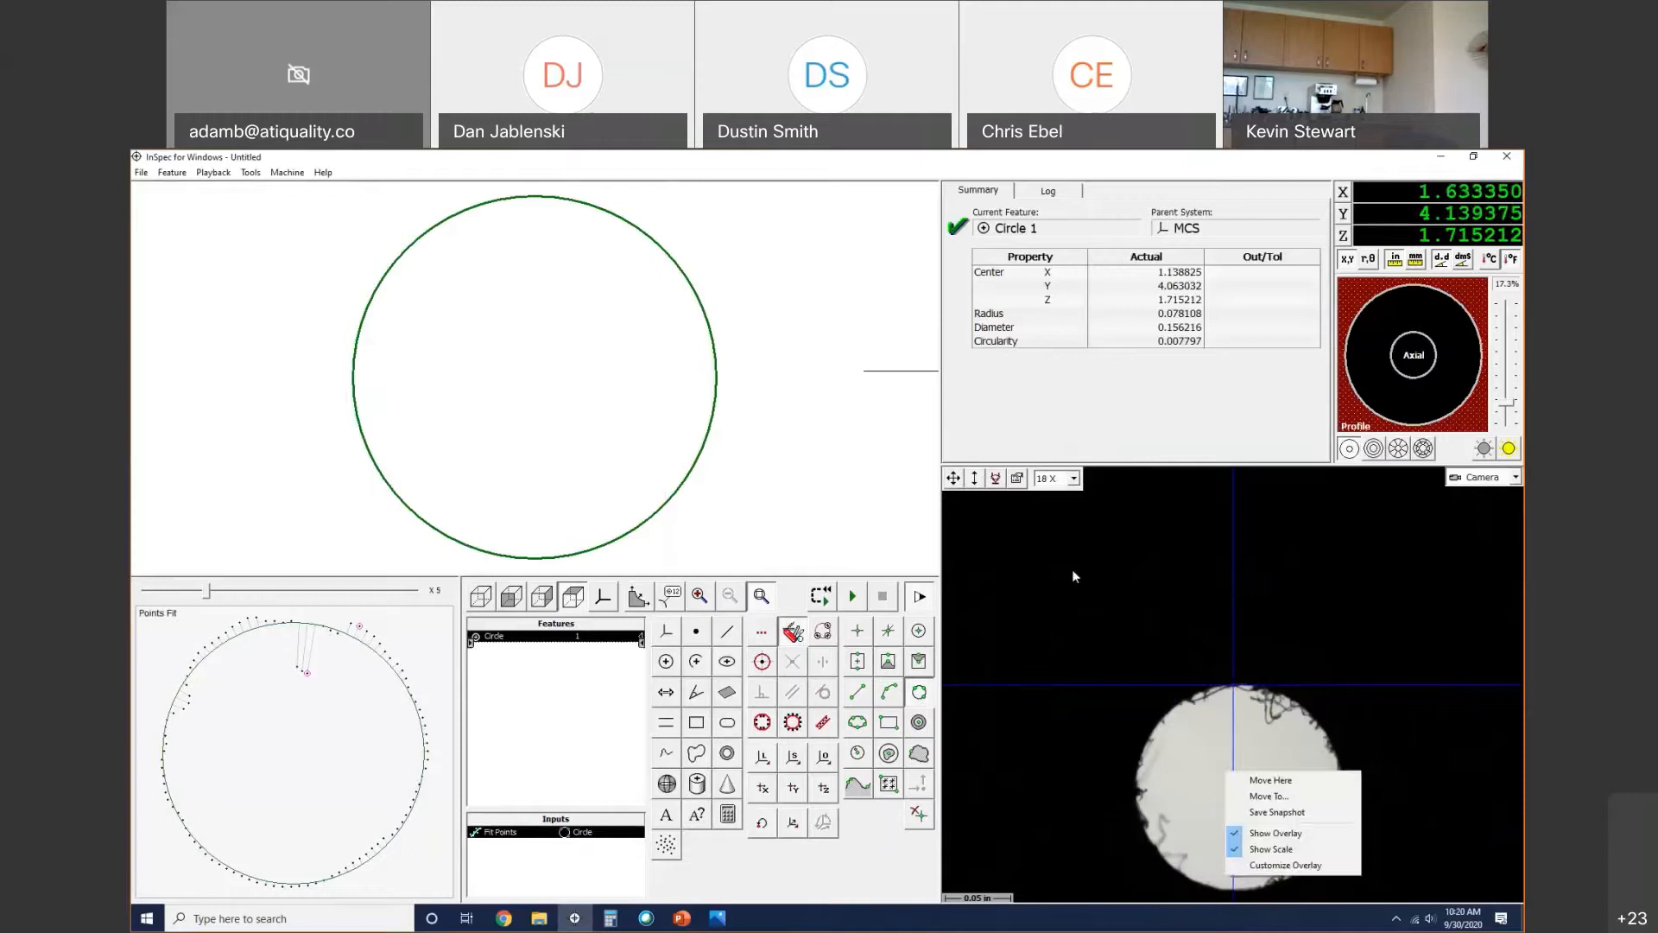
pyautogui.click(995, 484)
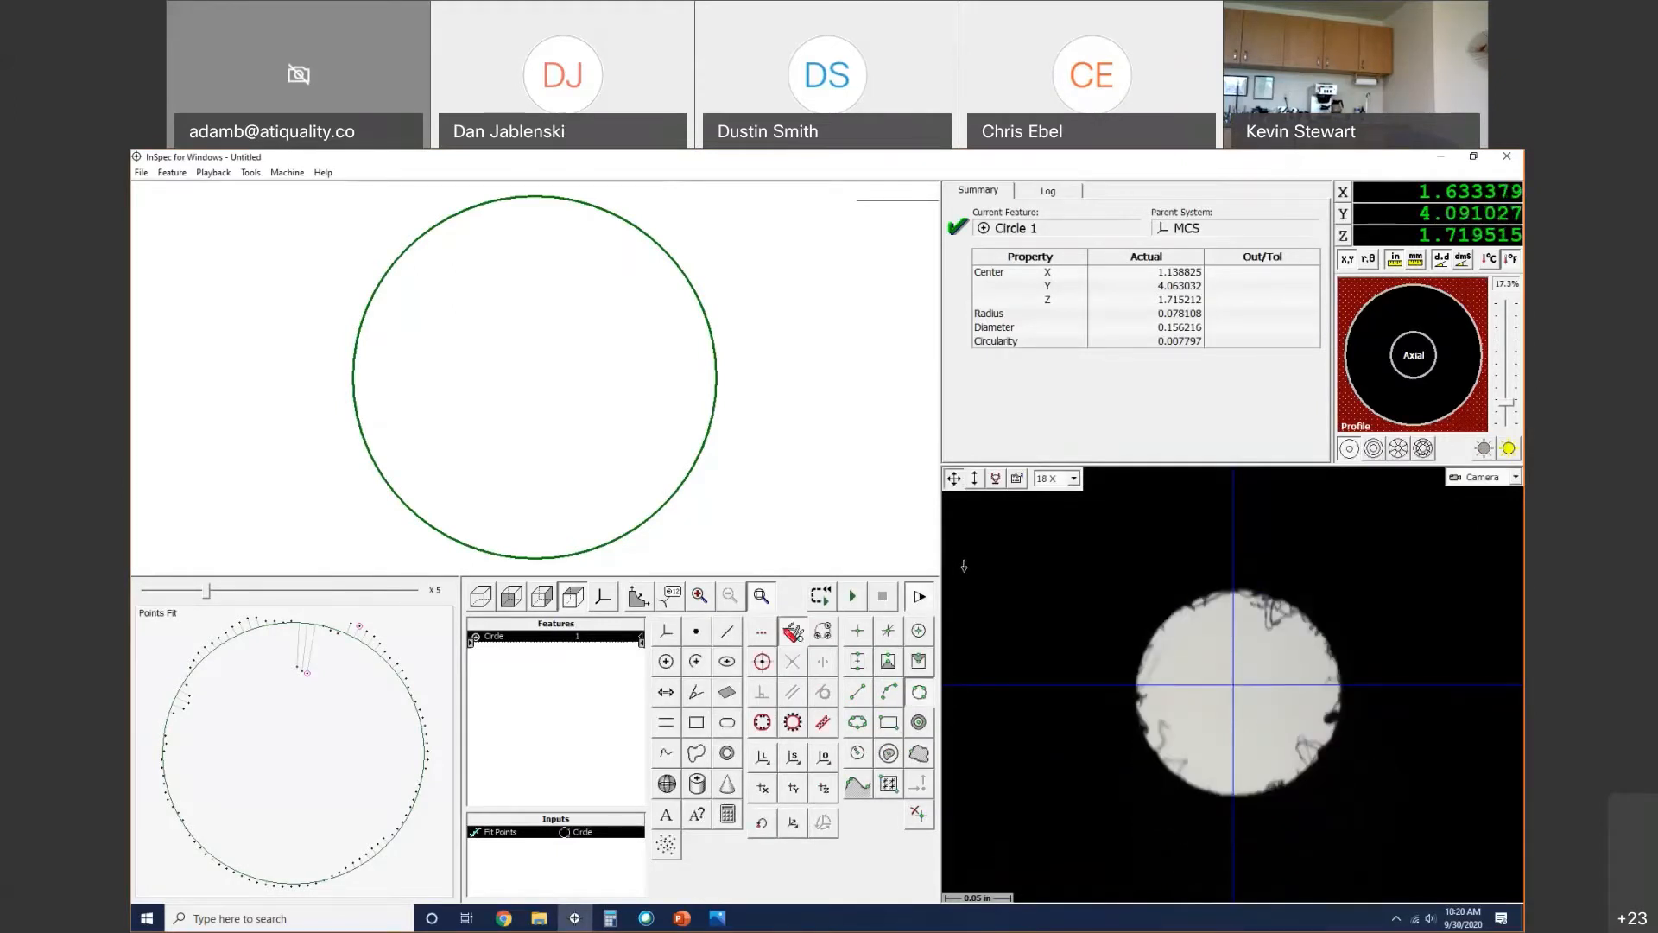
# Step: Measure the second hole as a circle from three points on its edge
pyautogui.click(1202, 577)
pyautogui.click(1158, 741)
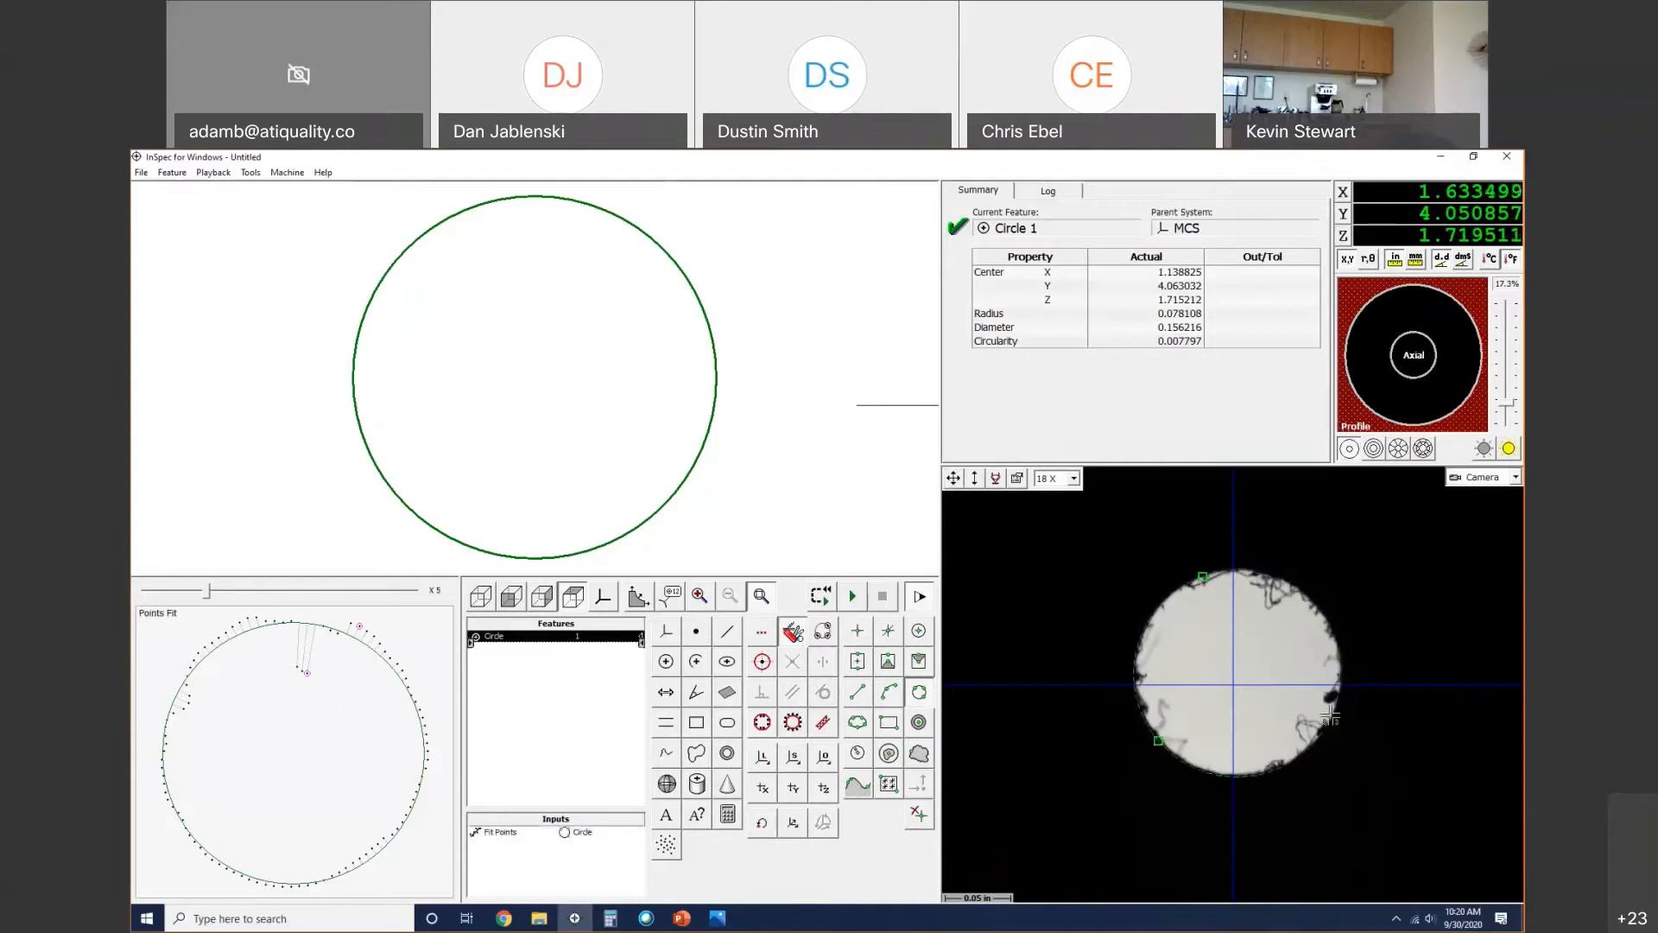
pyautogui.click(1331, 715)
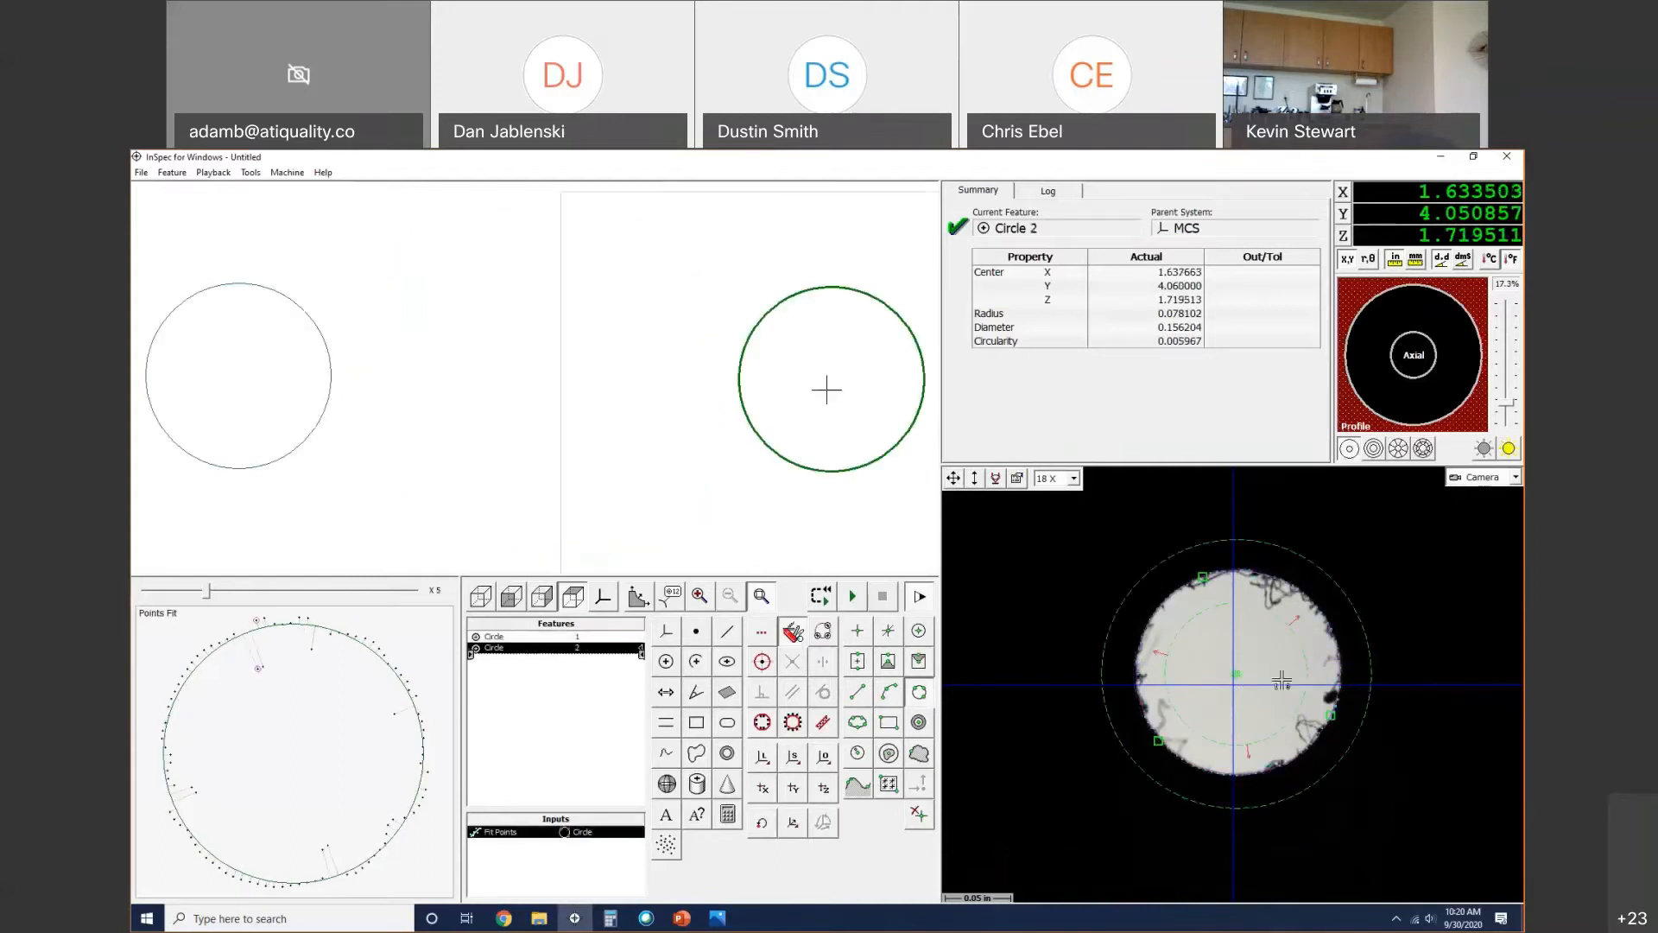
# Step: Create a coordinate system with its XYZ origin at the first circle and its skew aligned through the first and second circles
pyautogui.click(824, 760)
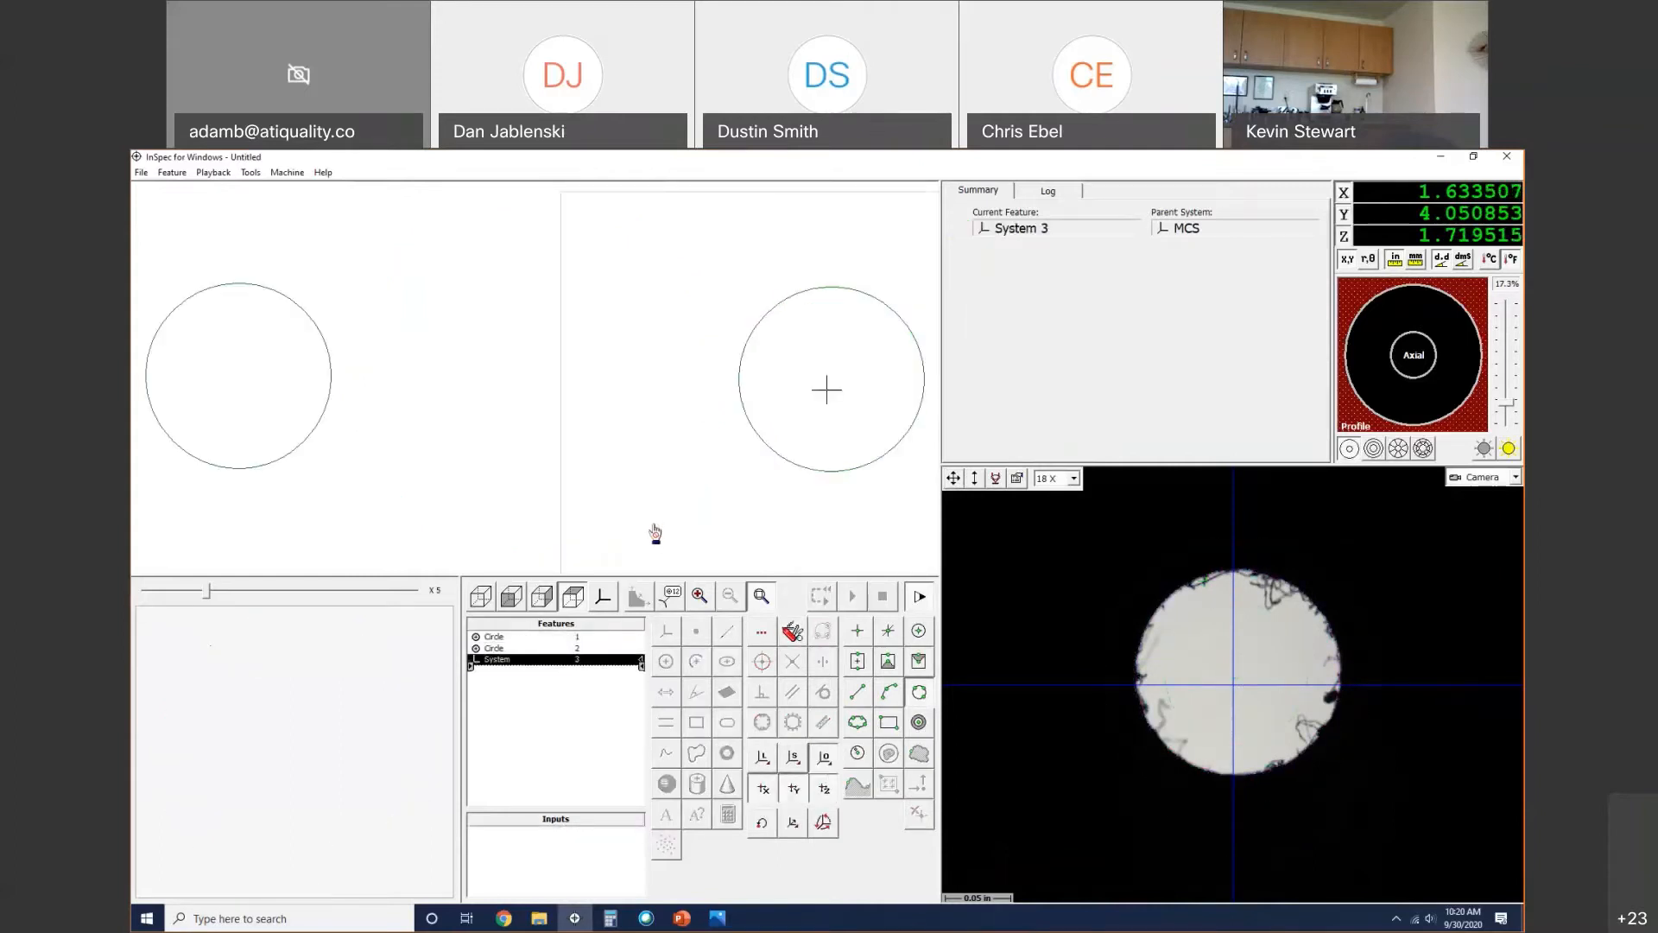
pyautogui.click(330, 401)
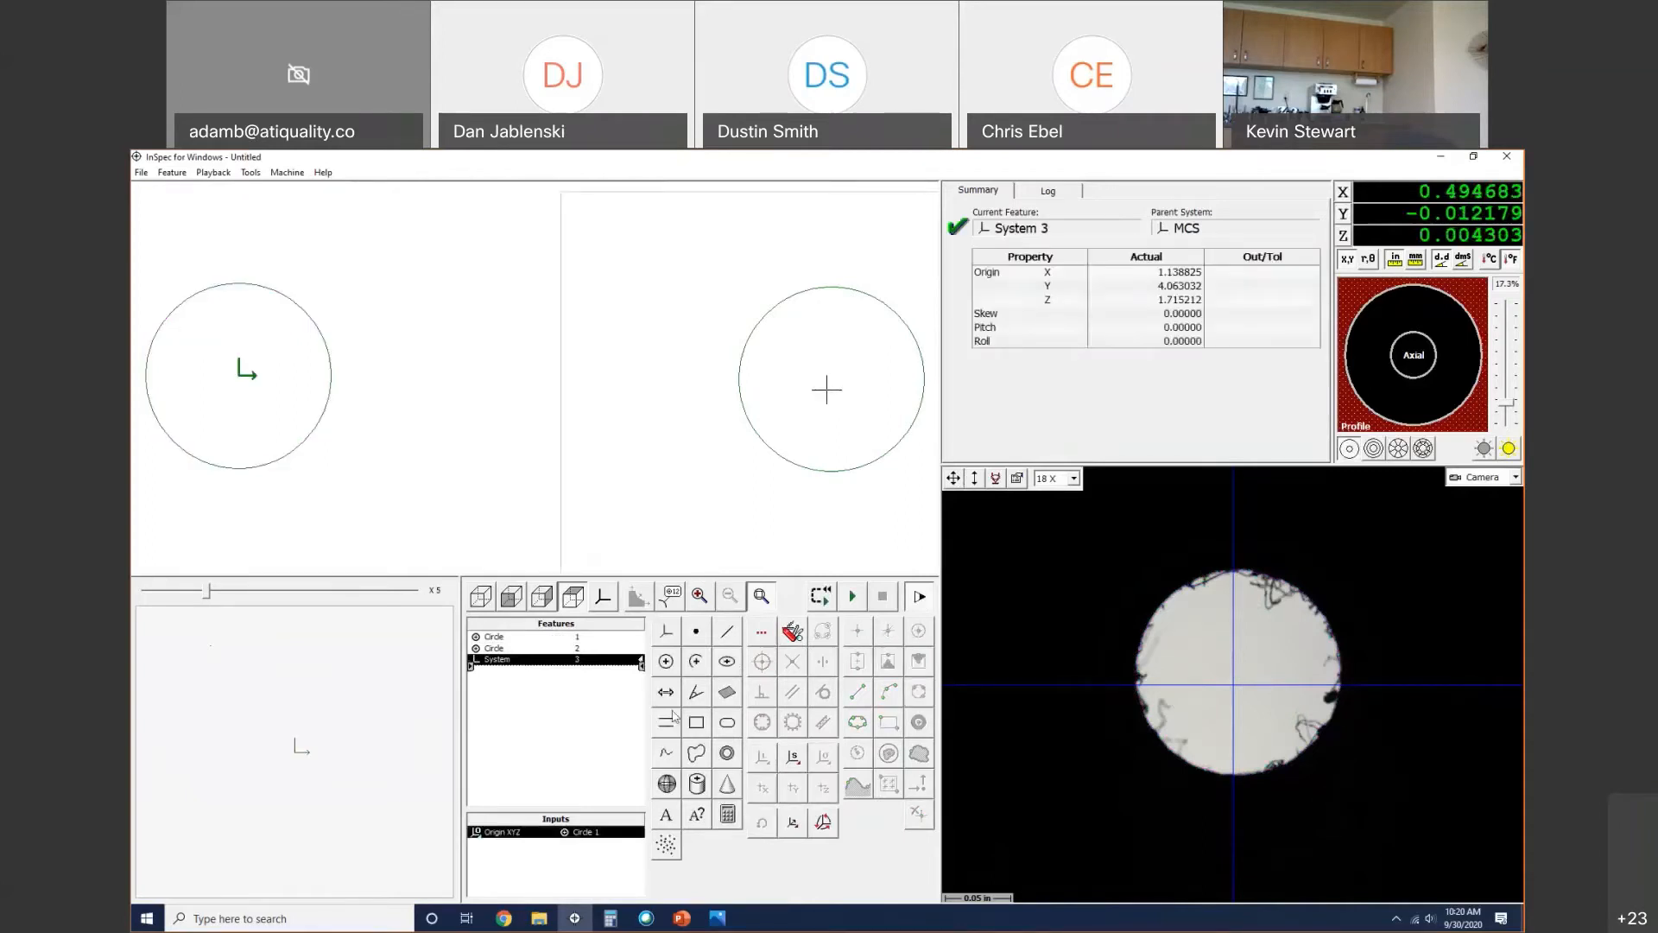
pyautogui.click(786, 762)
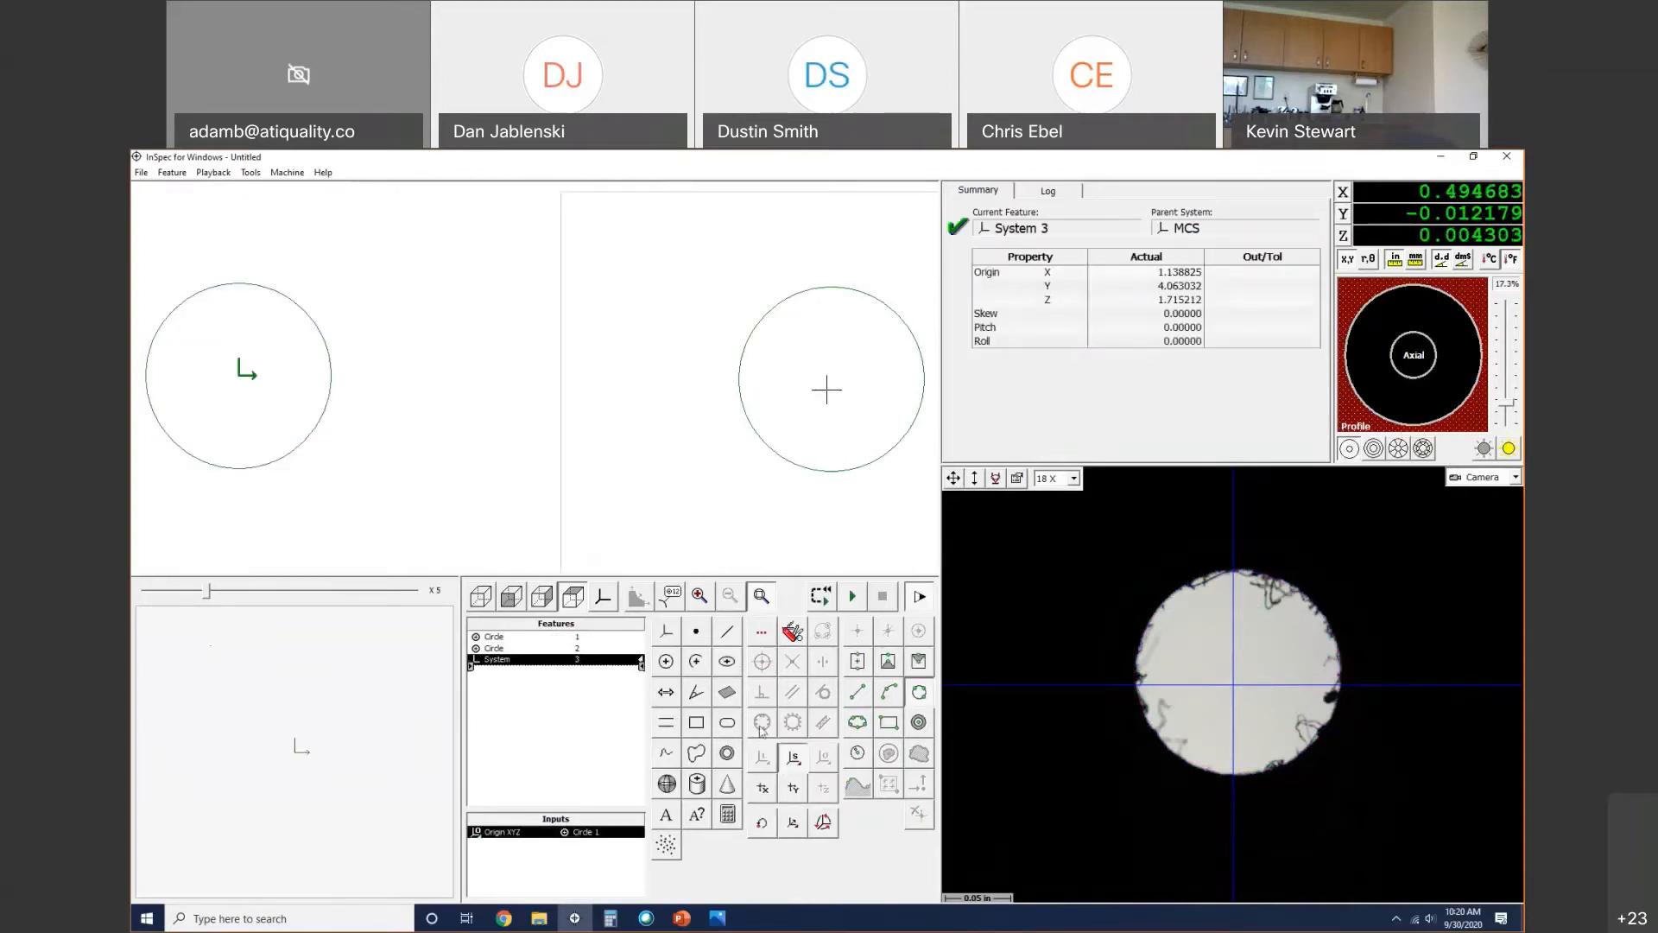
pyautogui.click(315, 437)
pyautogui.click(767, 461)
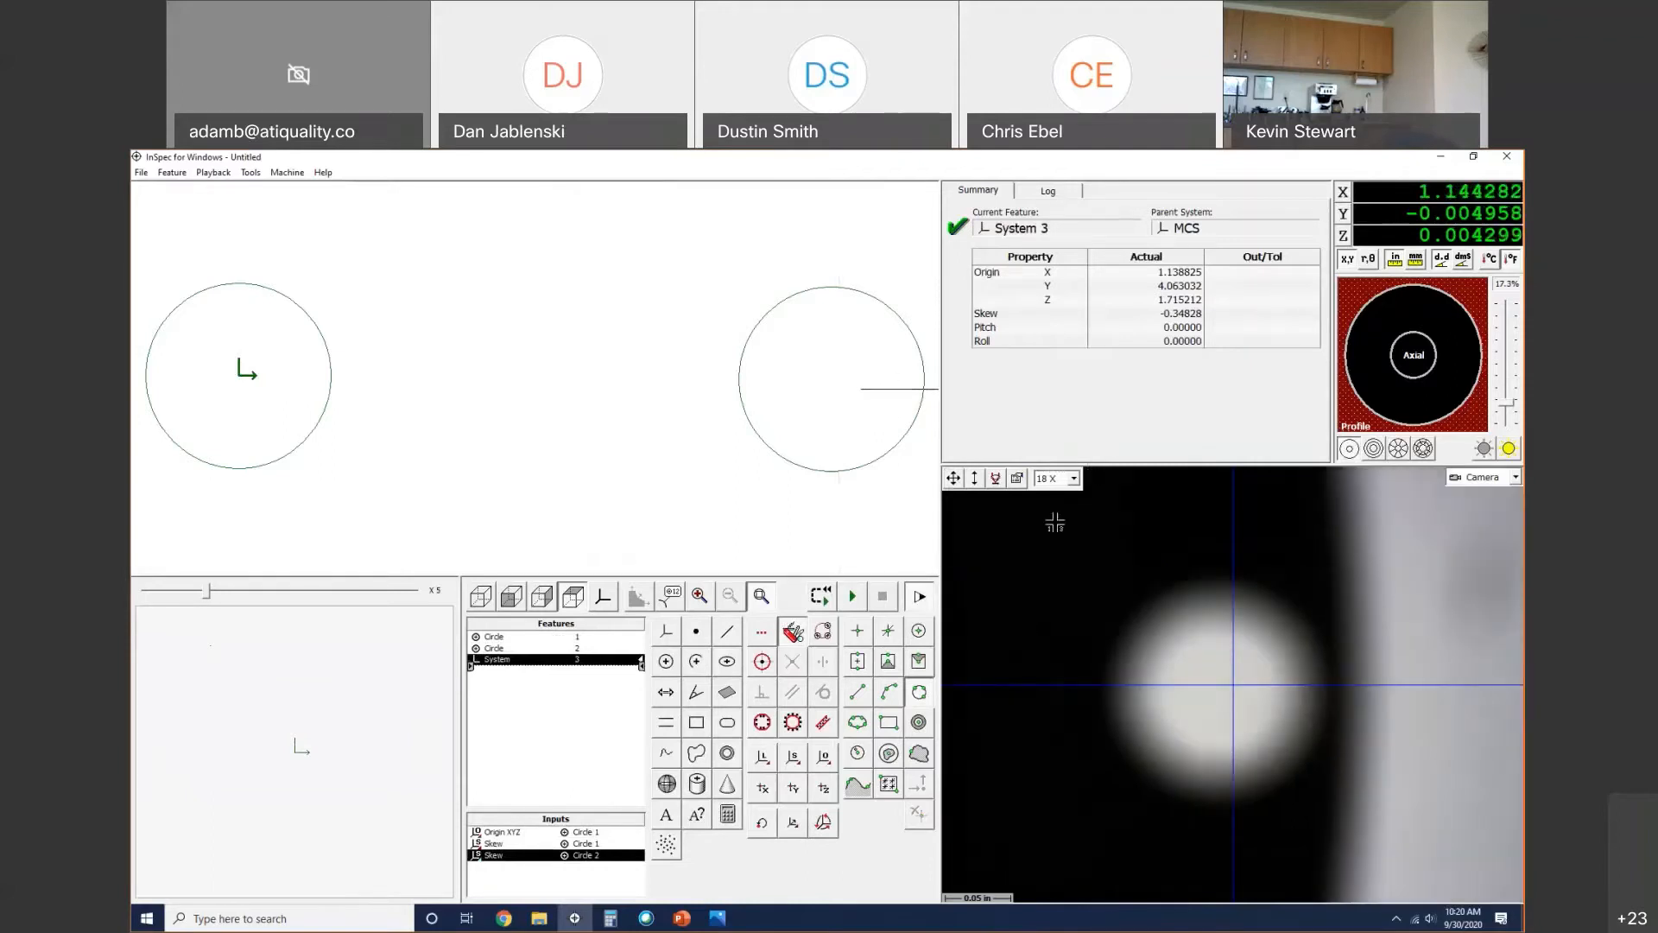
# Step: Focus on the hole near the part's outer edge and measure it as a circle from three points, slightly widening the detection band
pyautogui.moveTo(977, 483)
pyautogui.mouseDown()
pyautogui.moveTo(987, 540)
pyautogui.moveTo(981, 497)
pyautogui.mouseUp()
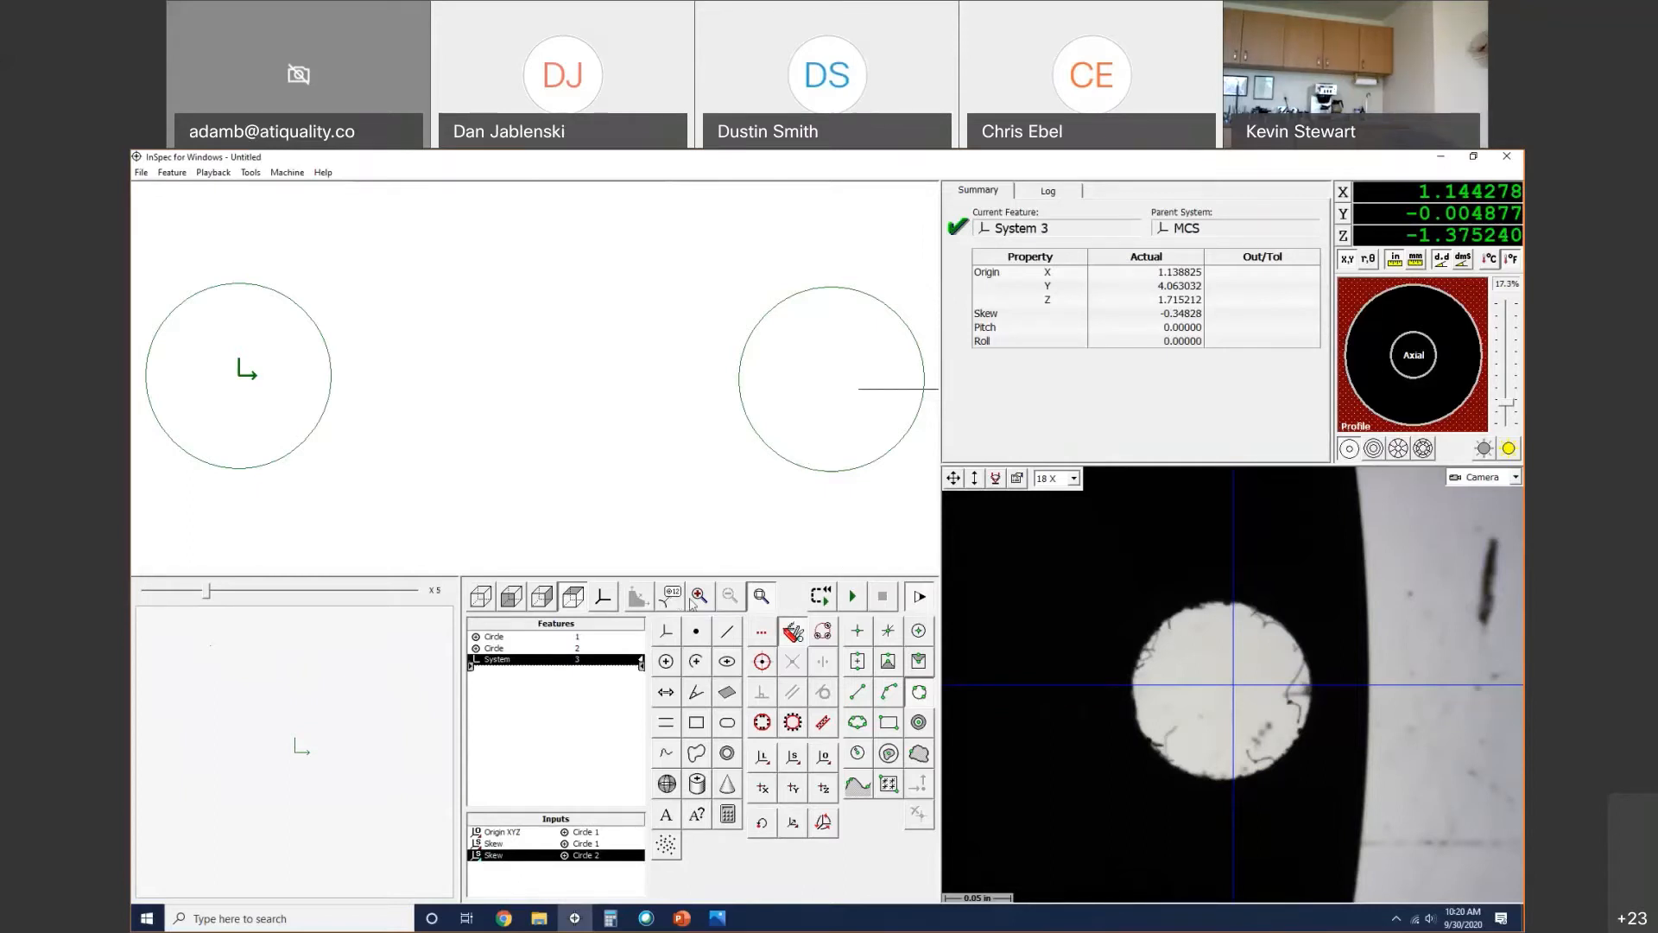
pyautogui.click(673, 671)
pyautogui.click(1196, 606)
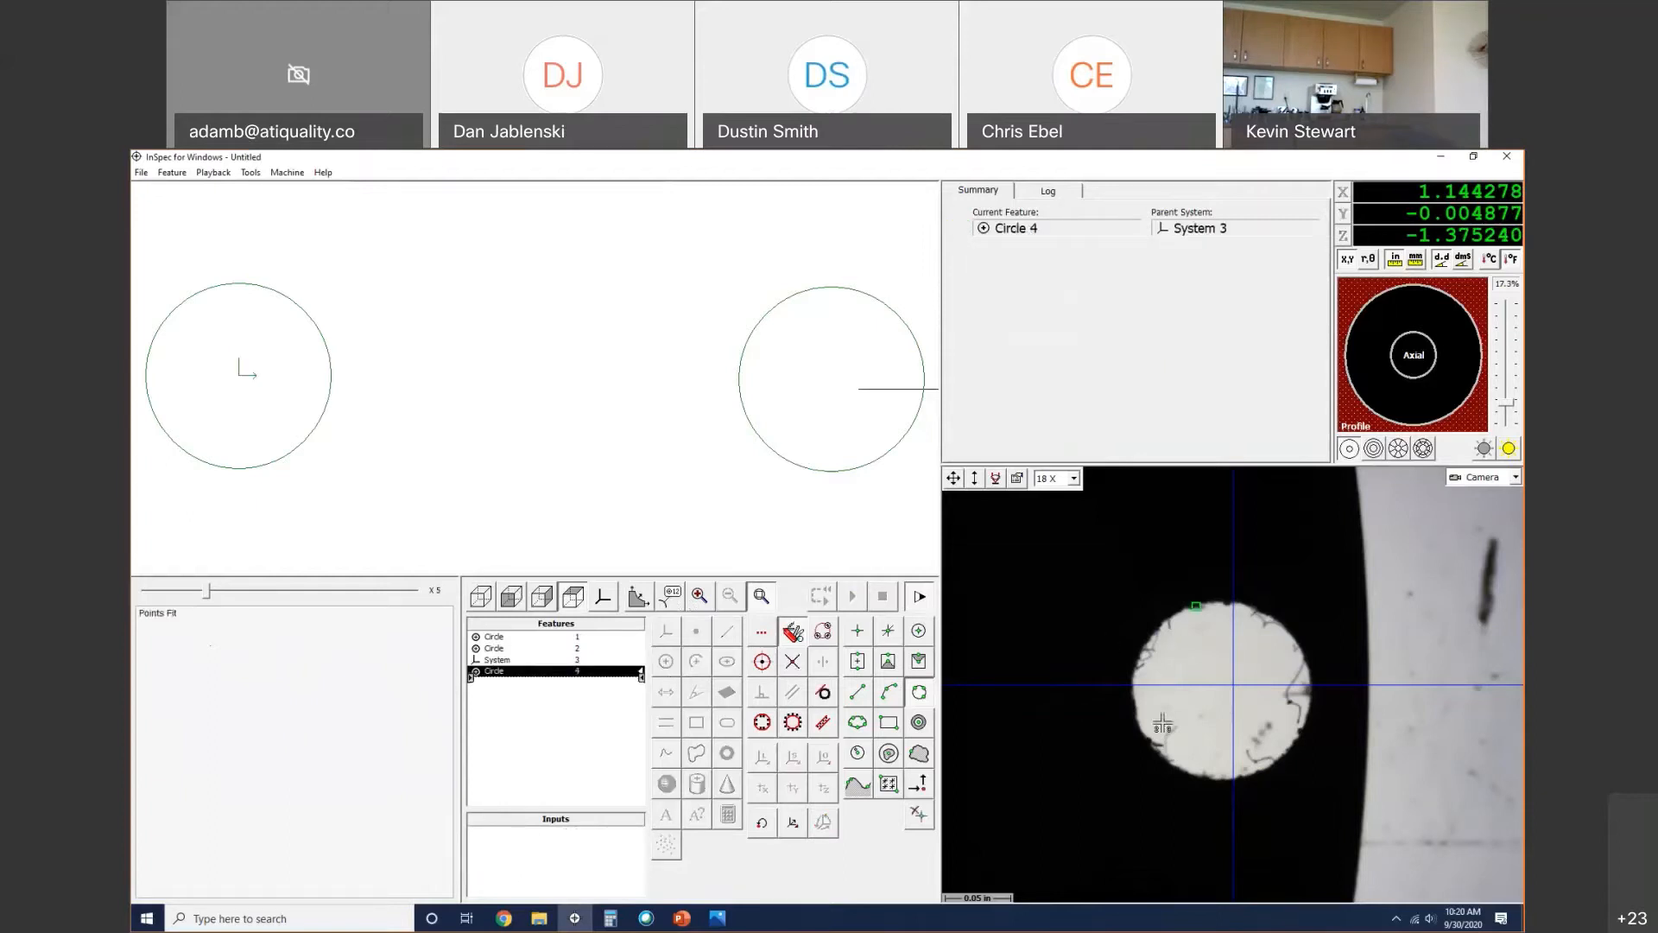
pyautogui.click(1153, 741)
pyautogui.click(1296, 737)
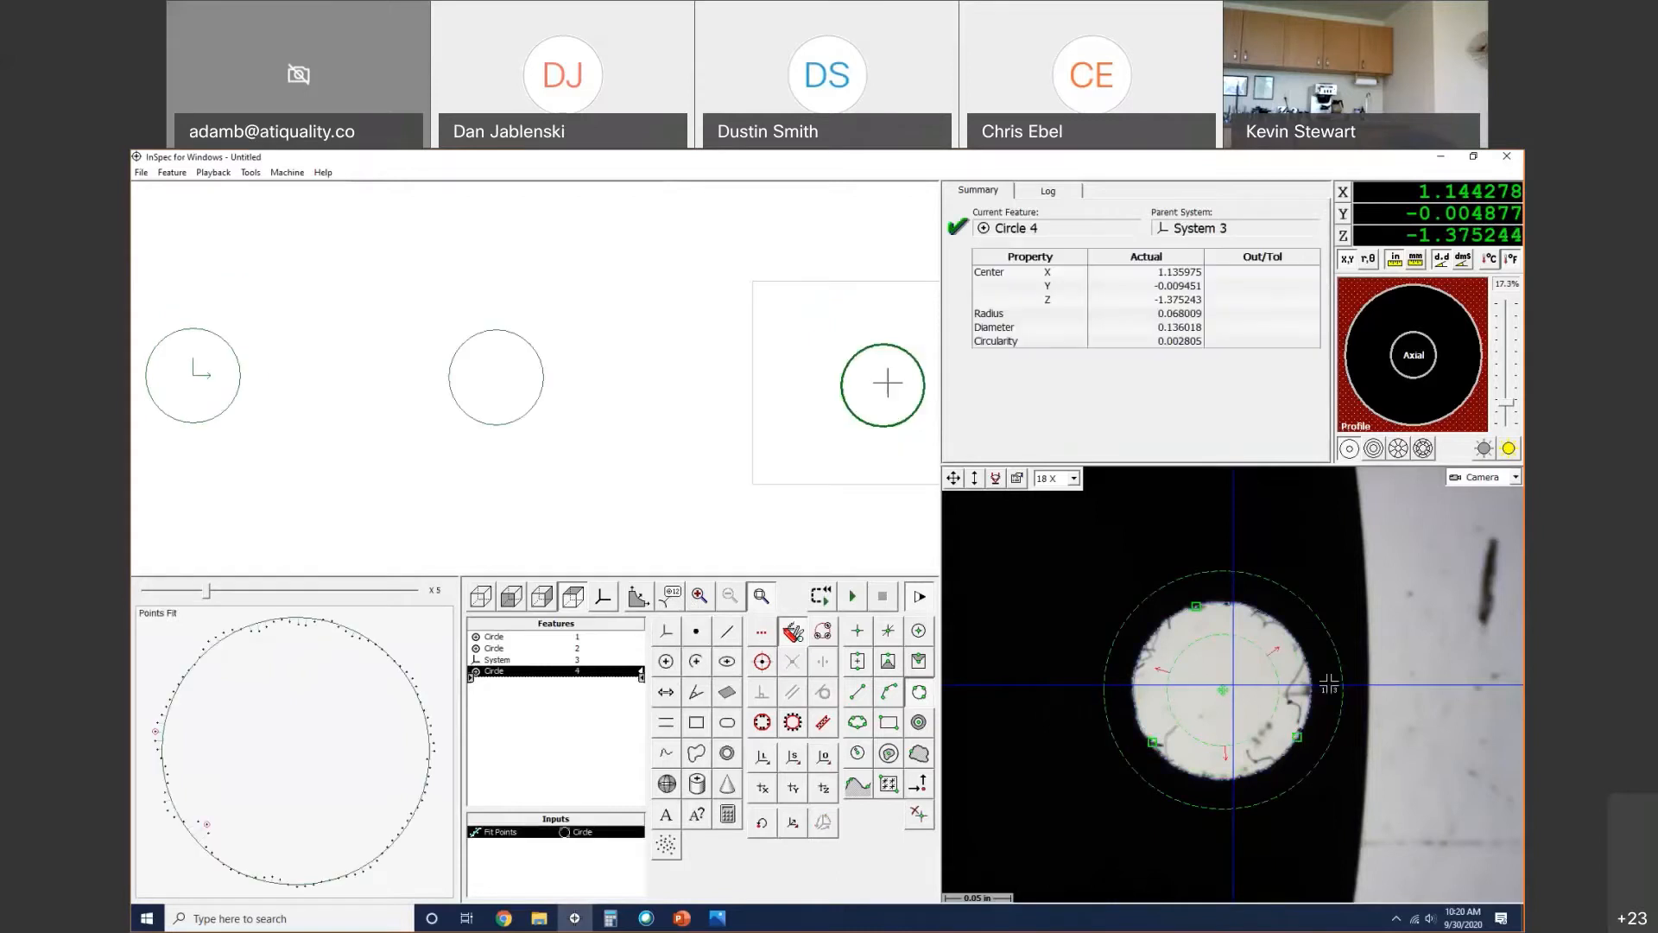
pyautogui.moveTo(1340, 663); pyautogui.dragTo(1342, 663)
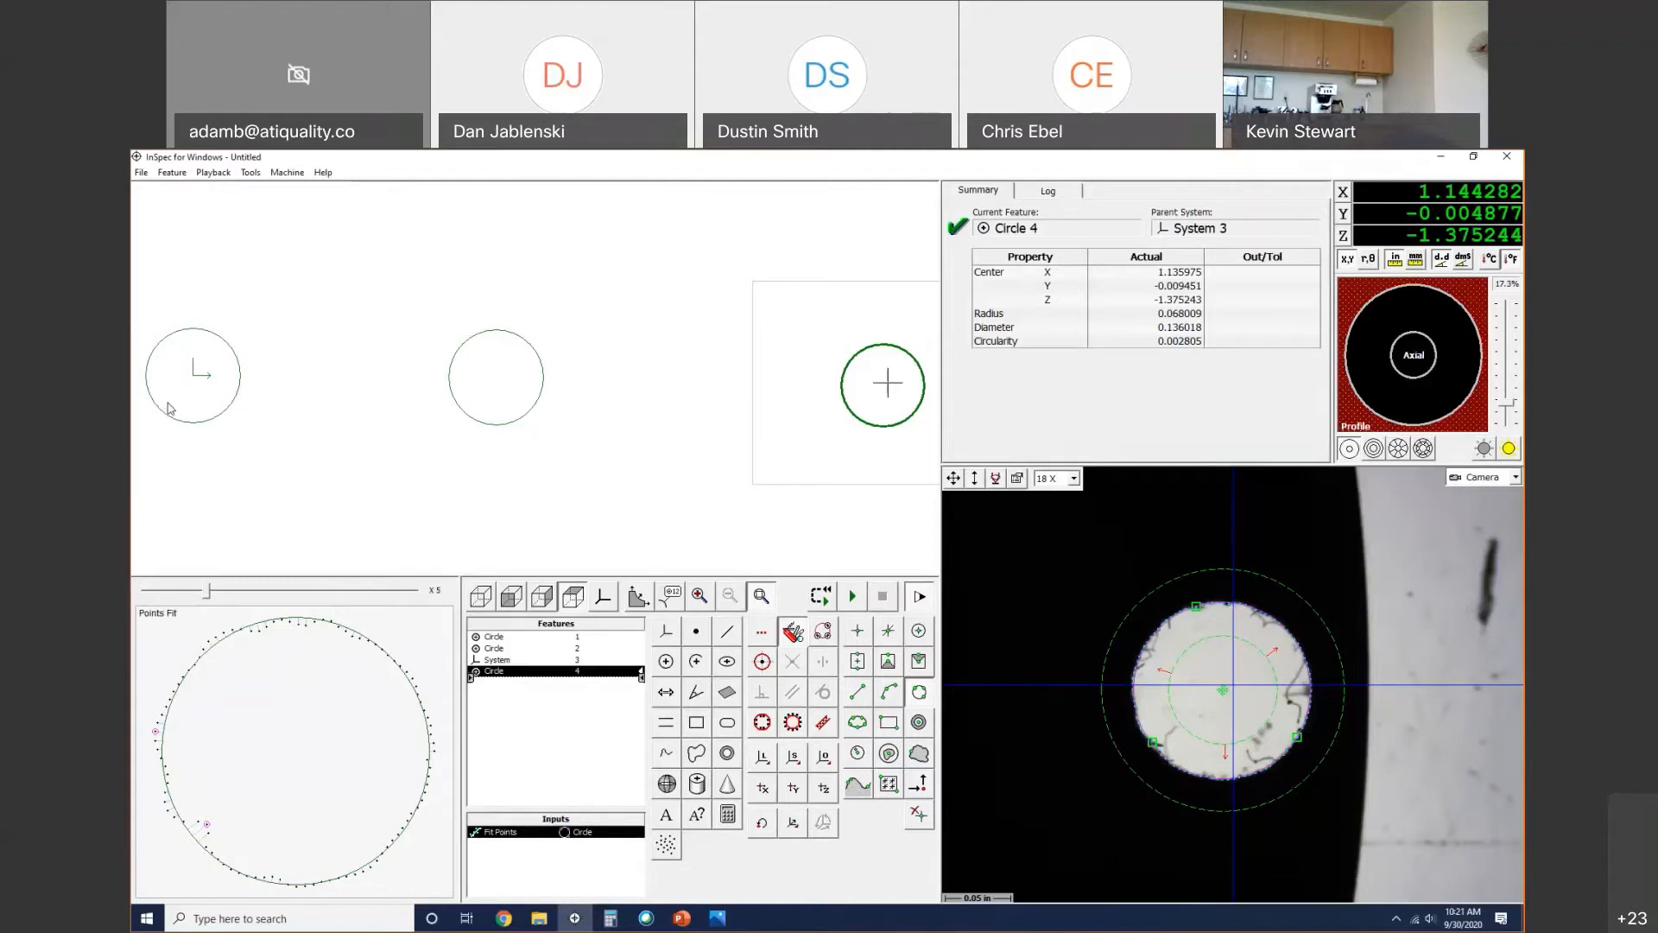
# Step: Rotate the outer hole's circle about System 3 at 90° with three copies and remeasure all four circles
pyautogui.rightClick(510, 674)
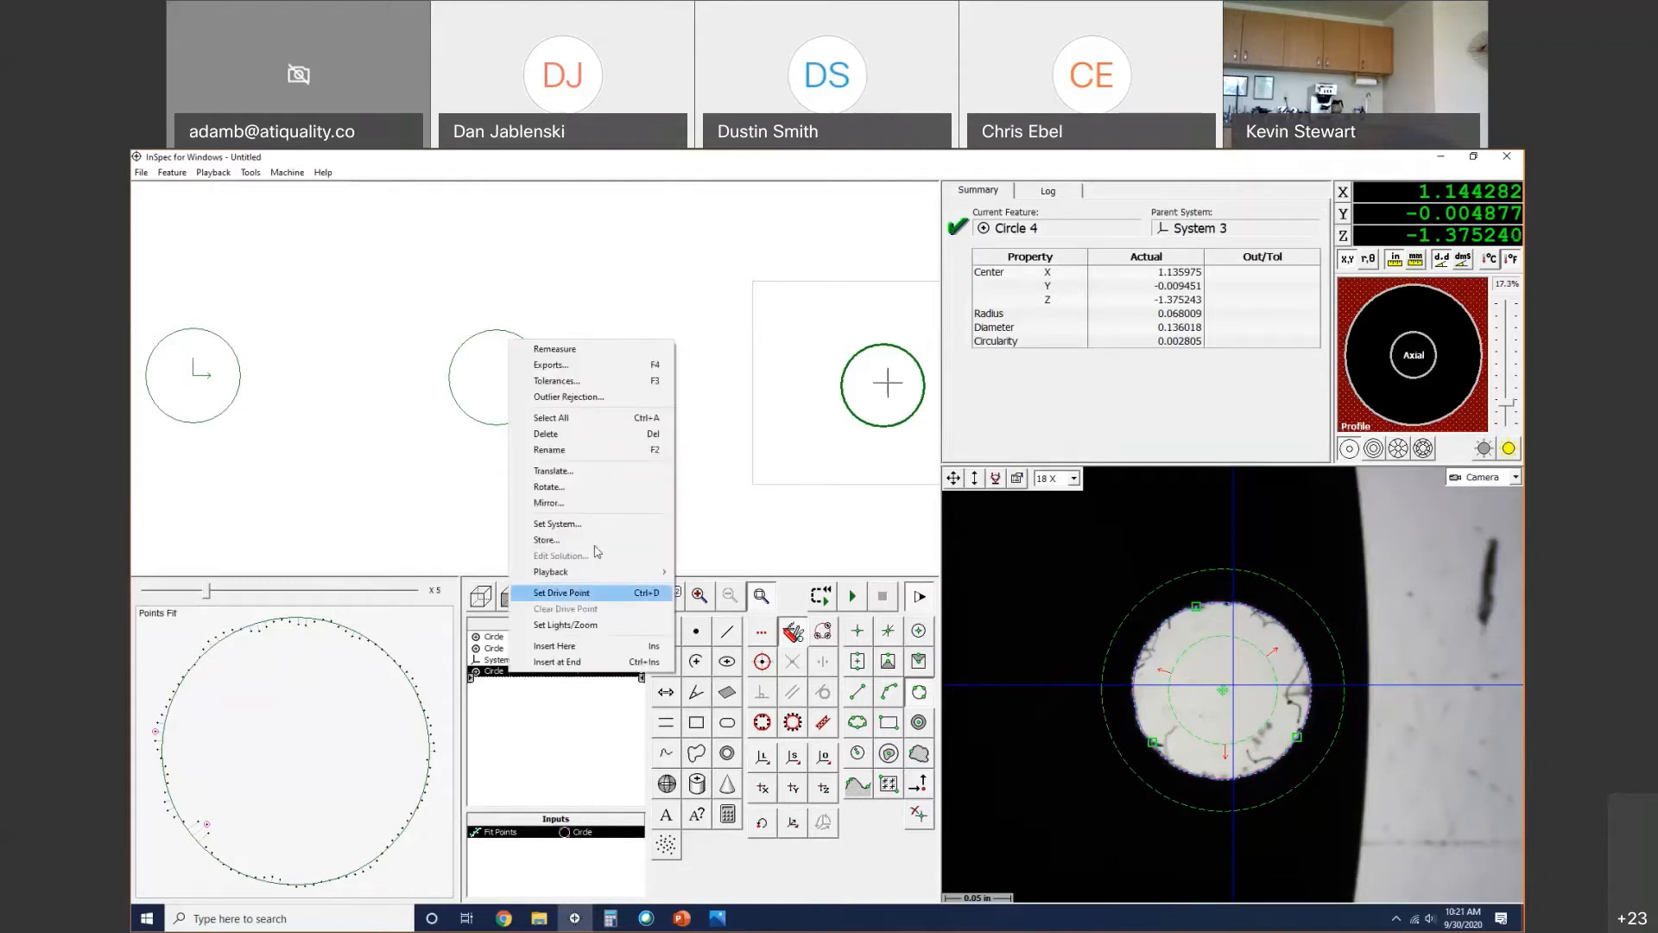
pyautogui.click(604, 487)
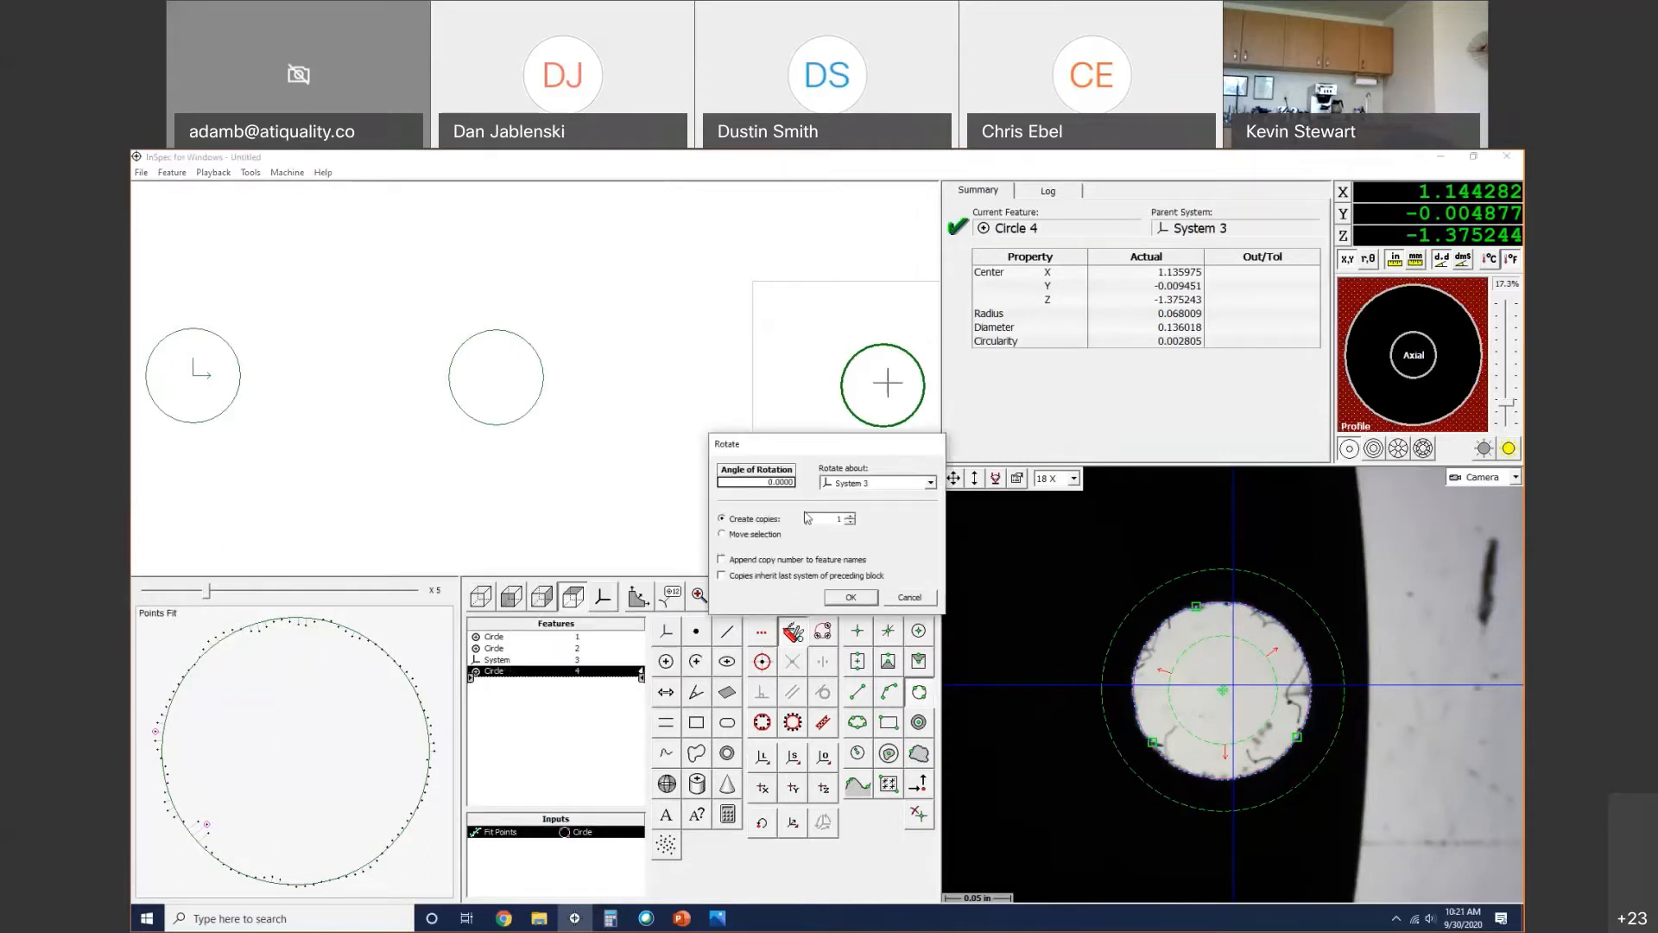
pyautogui.write('90')
pyautogui.click(851, 516)
pyautogui.click(851, 516)
pyautogui.click(852, 597)
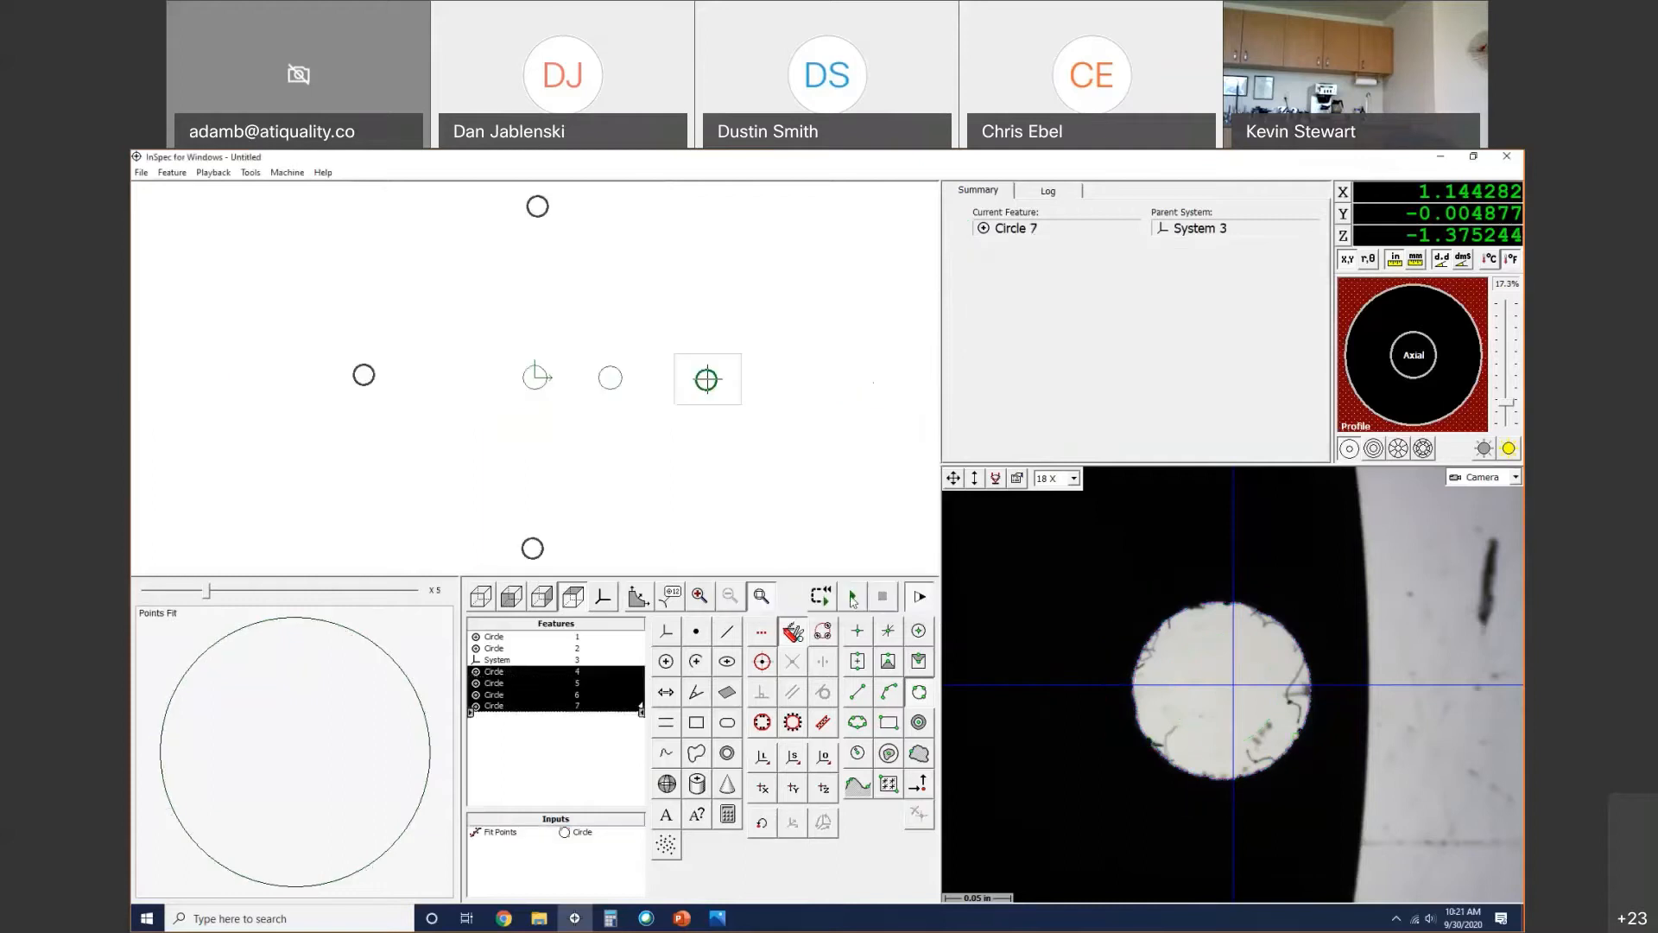
pyautogui.rightClick(579, 702)
pyautogui.click(630, 378)
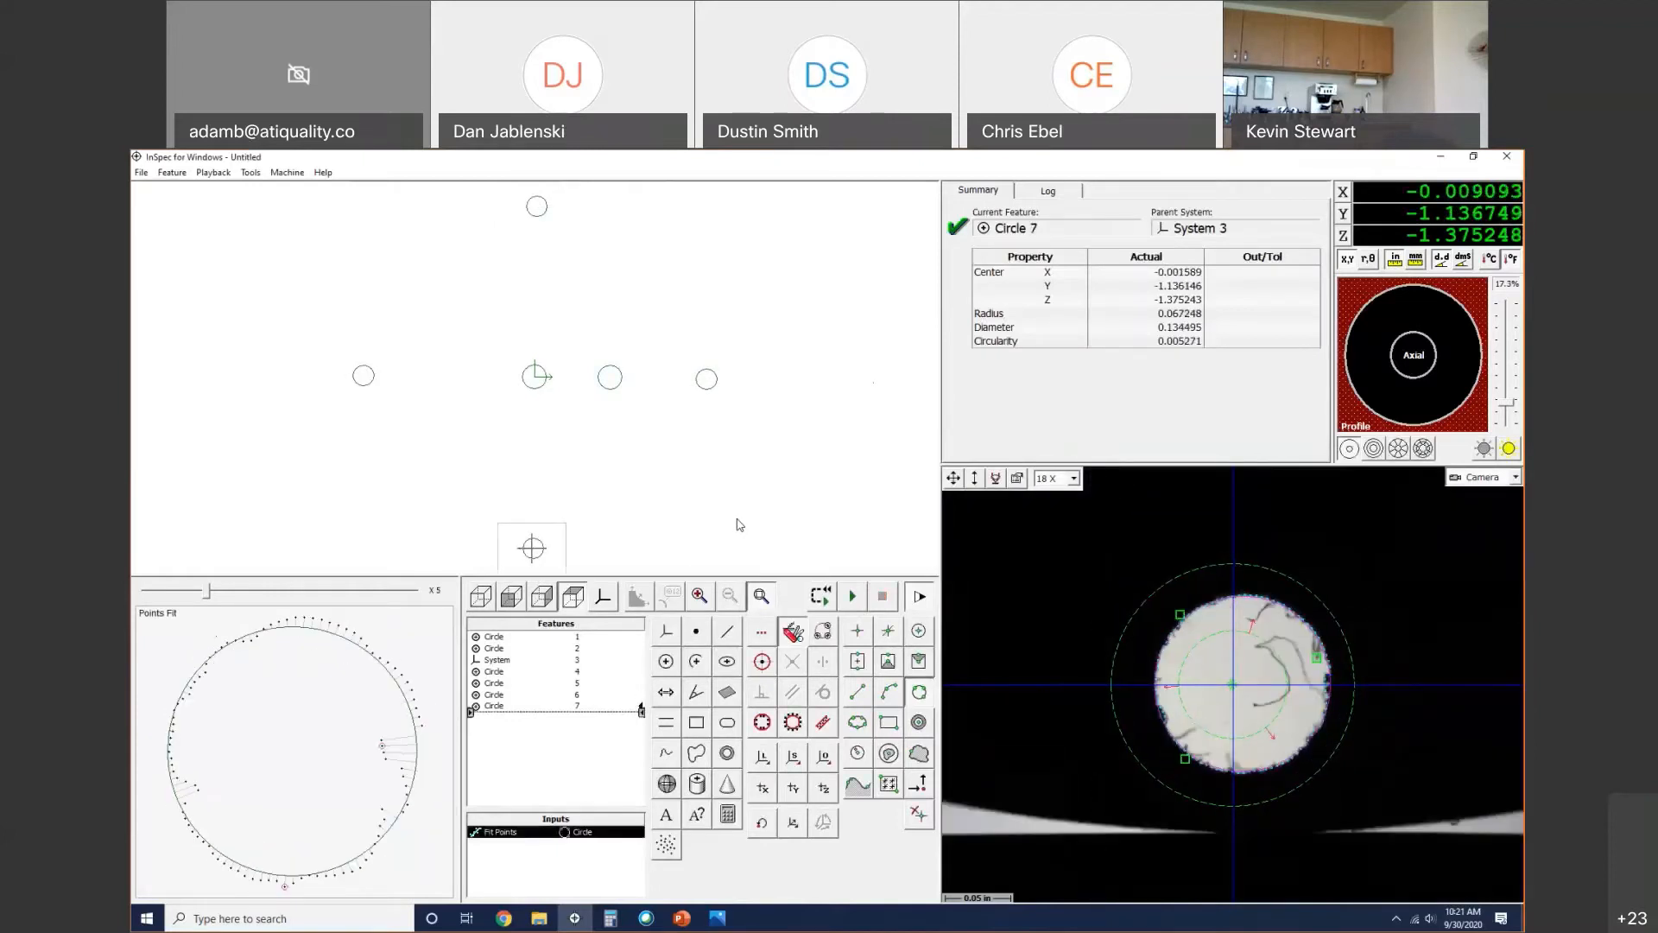
# Step: Rename the originally measured outer circle, Circle 4, as DIM 1
pyautogui.click(676, 471)
pyautogui.doubleClick(761, 470)
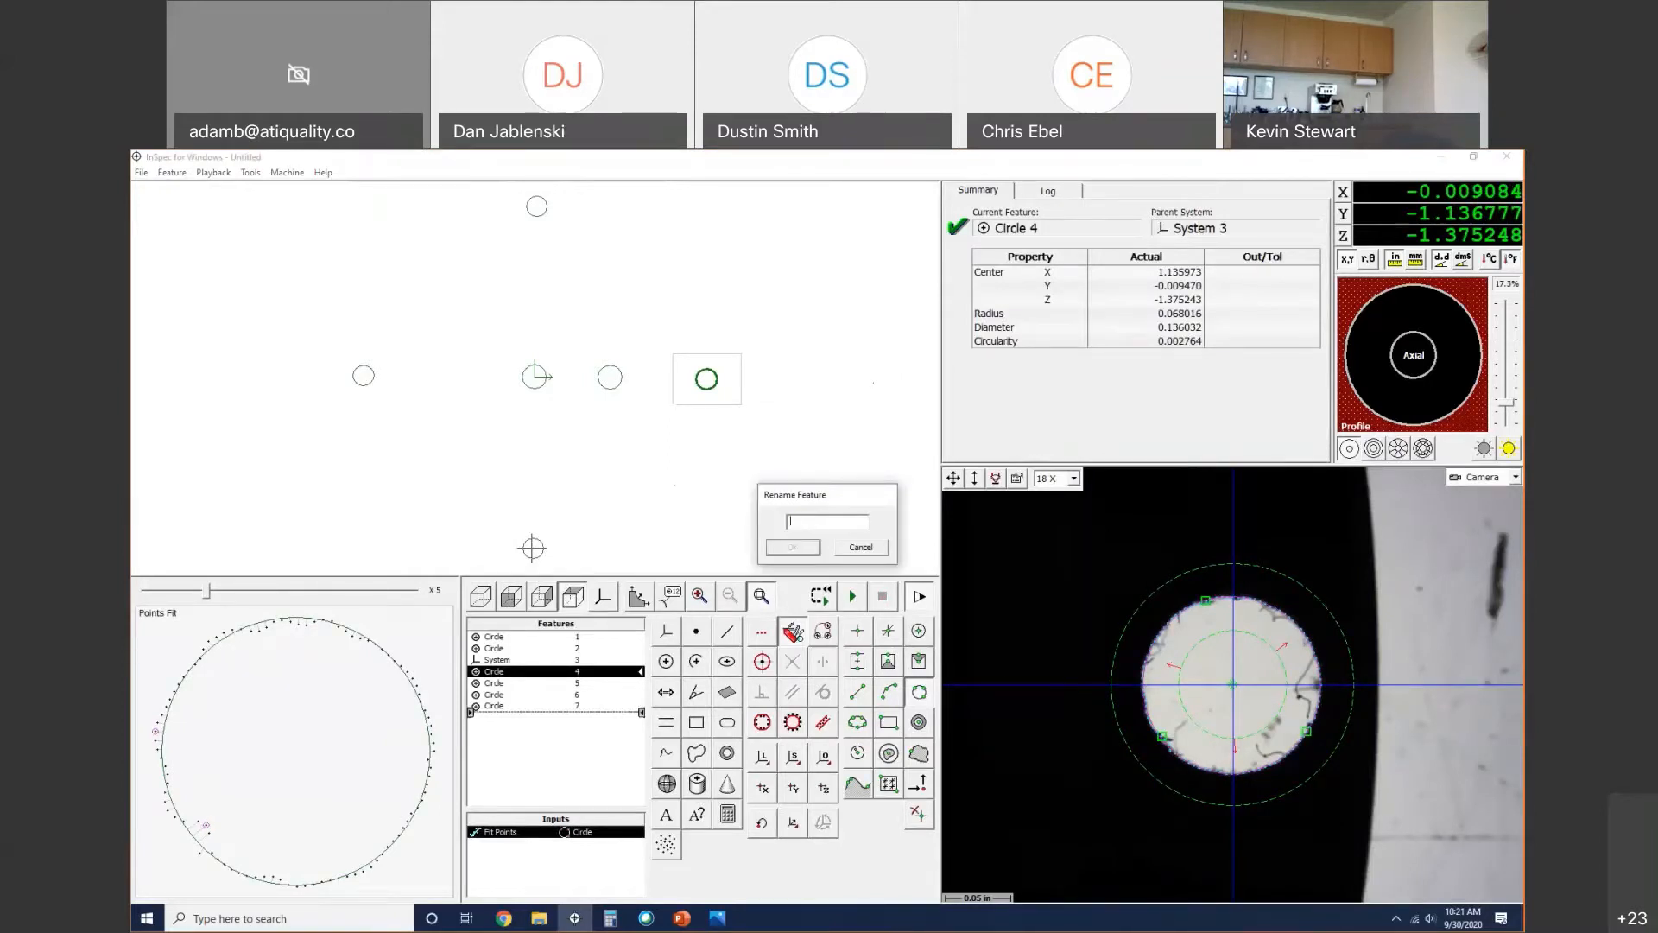
pyautogui.write('DIM 1')
pyautogui.press('Return')
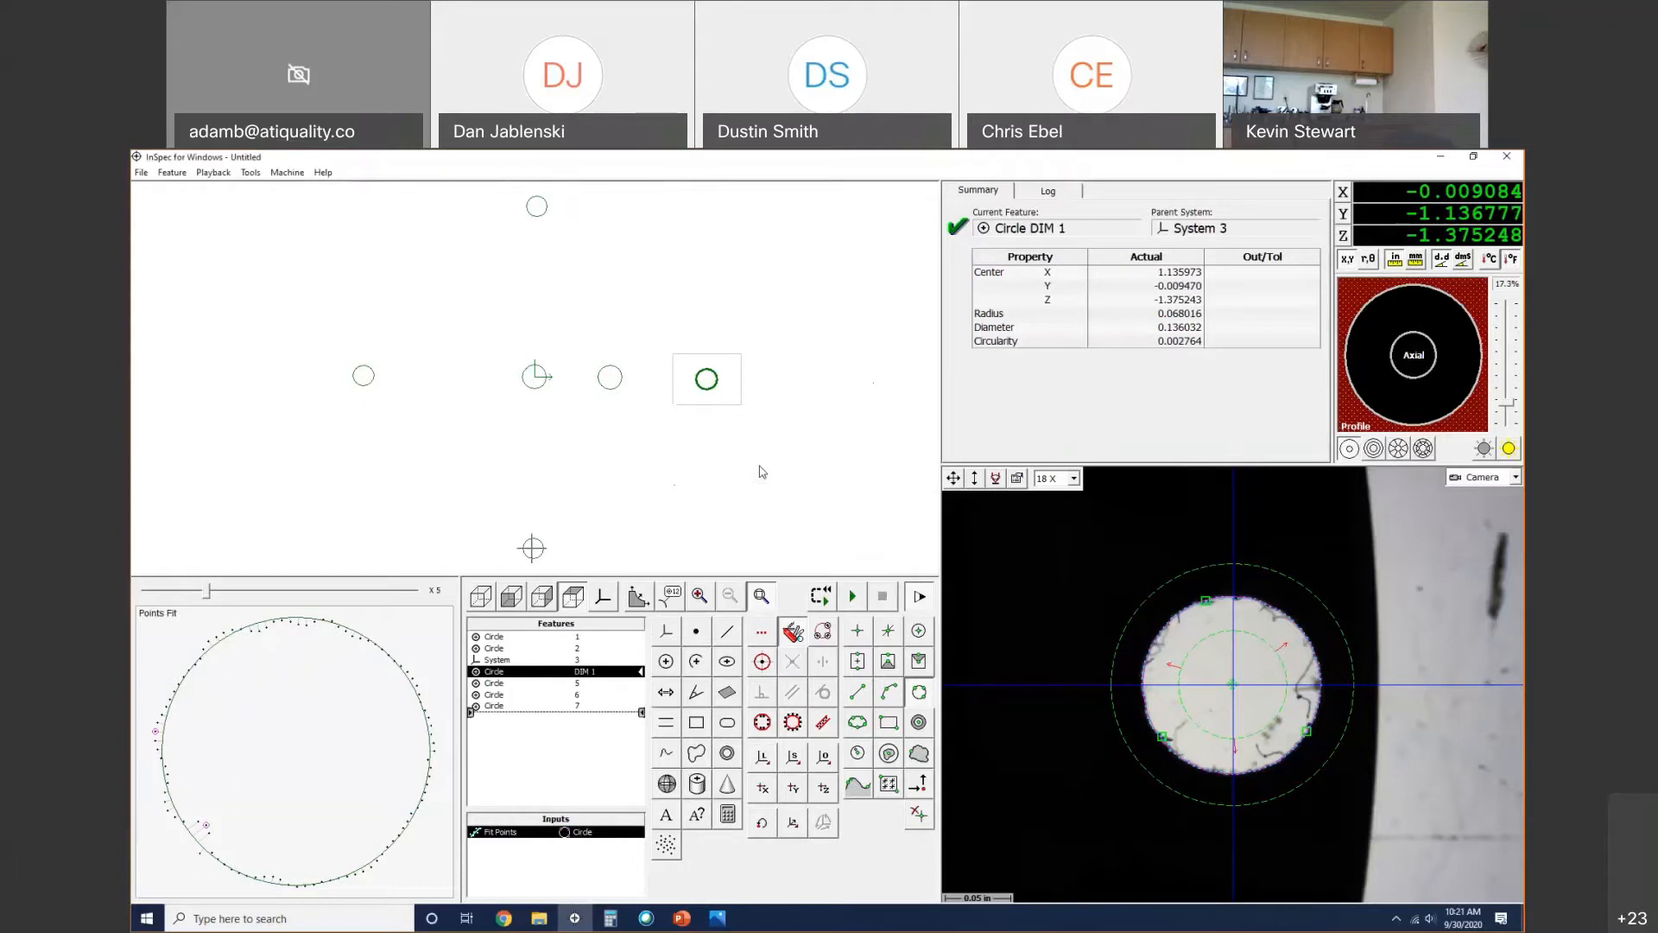
# Step: Open the true position (RFS) tolerance for circle DIM 1 and switch the units to millimetres
pyautogui.hotkey('ctrl', 't')
pyautogui.moveTo(1158, 509); pyautogui.dragTo(973, 300)
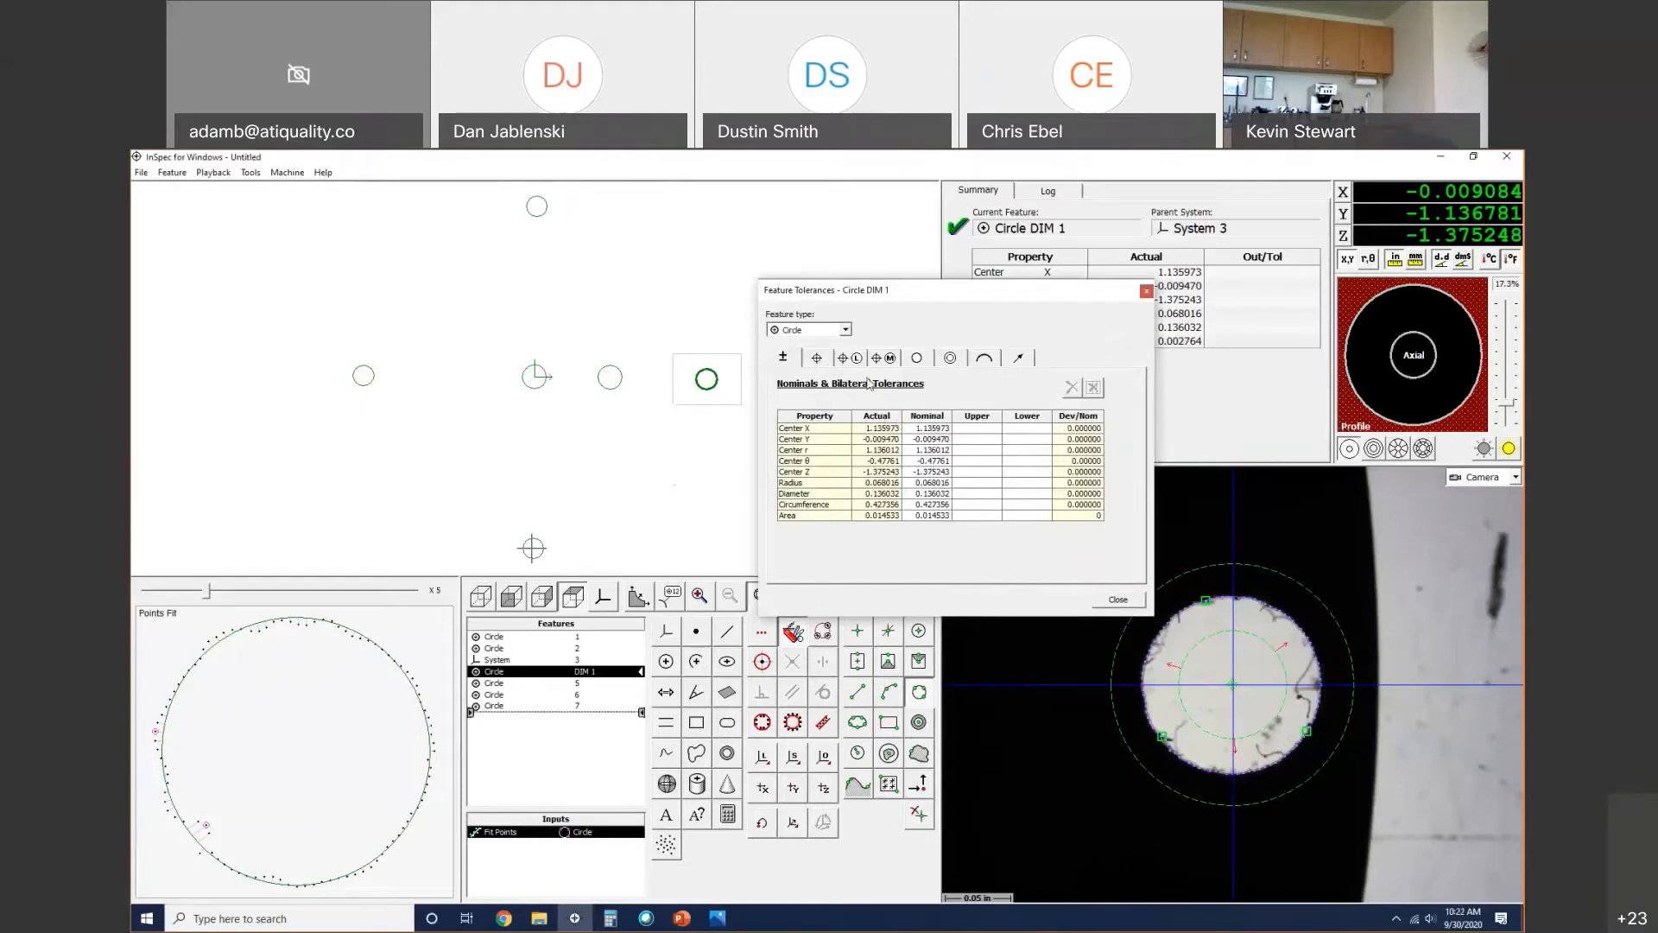
pyautogui.click(817, 358)
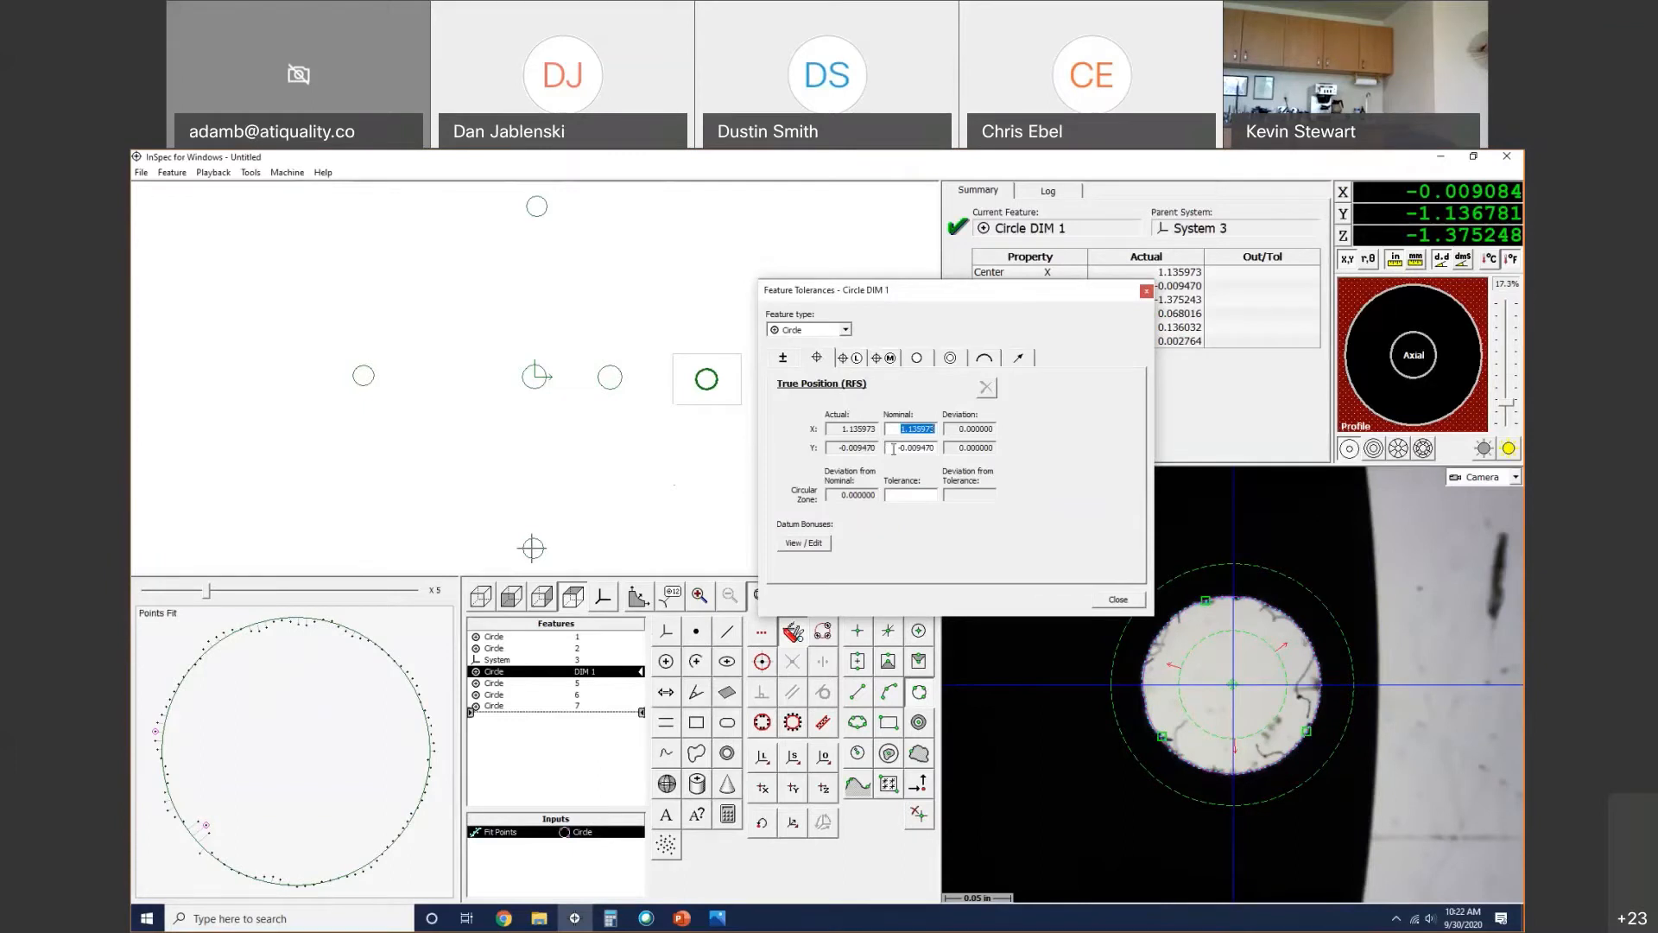
pyautogui.click(1415, 261)
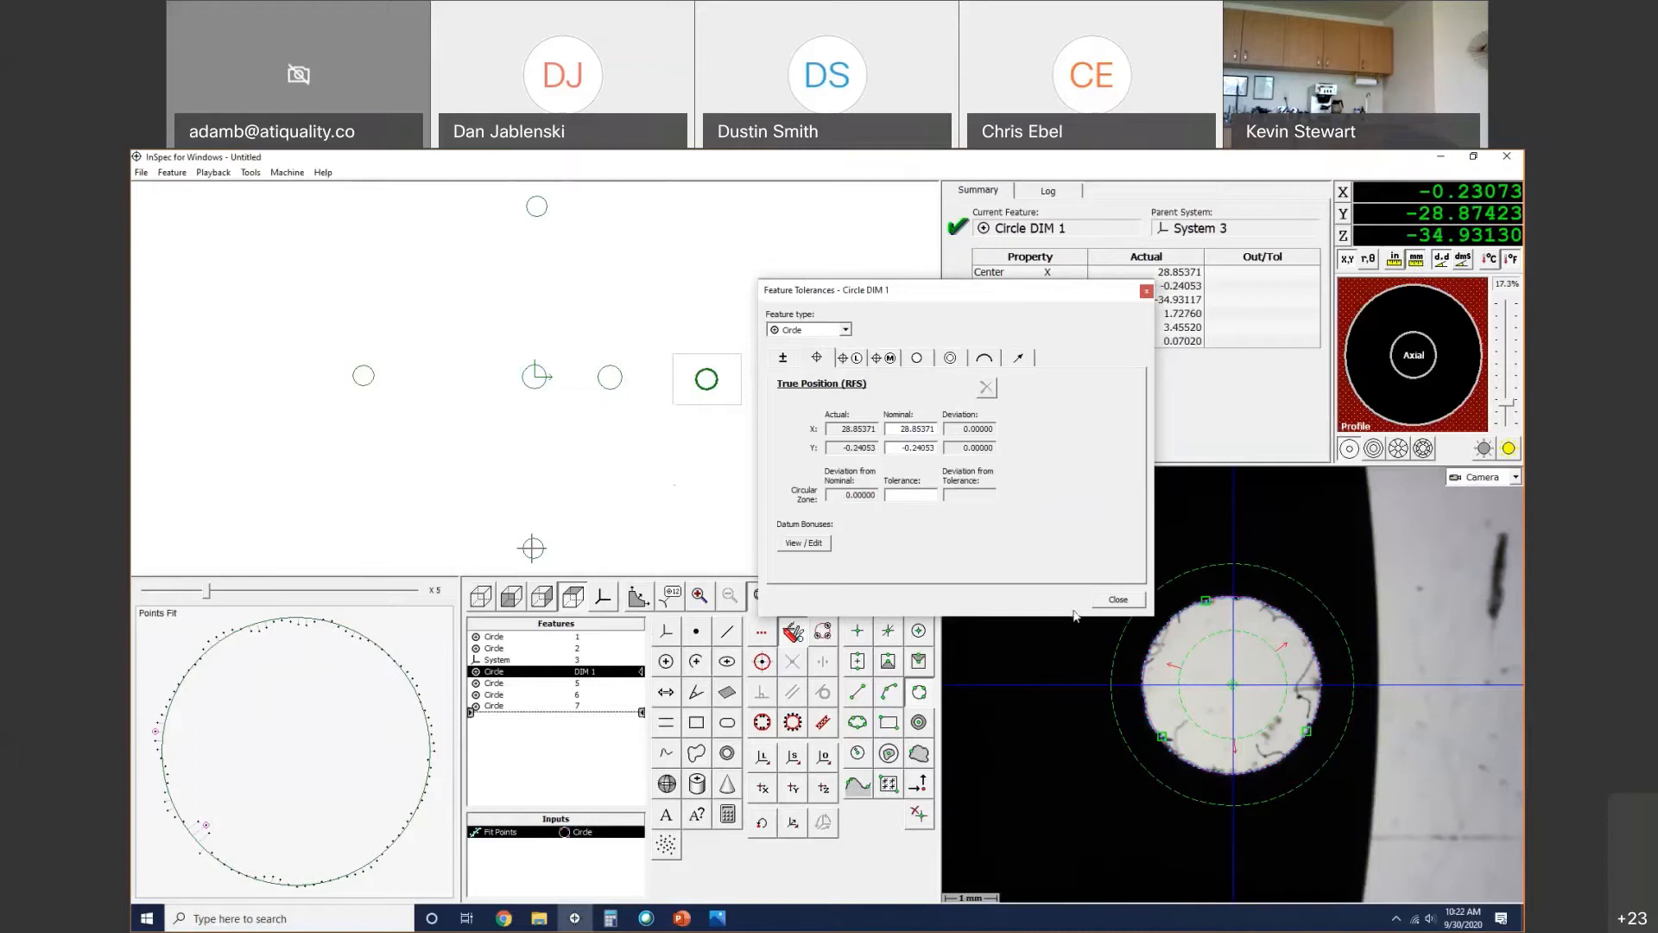
# Step: Set DIM 1's true position nominals to X 28.85 and Y 0 with a tolerance of 0.25 mm, and close the tolerances
pyautogui.moveTo(897, 429); pyautogui.dragTo(983, 442)
pyautogui.write('28.85')
pyautogui.press('Tab')
pyautogui.write('0')
pyautogui.press('Tab')
pyautogui.write('.25')
pyautogui.press('Tab')
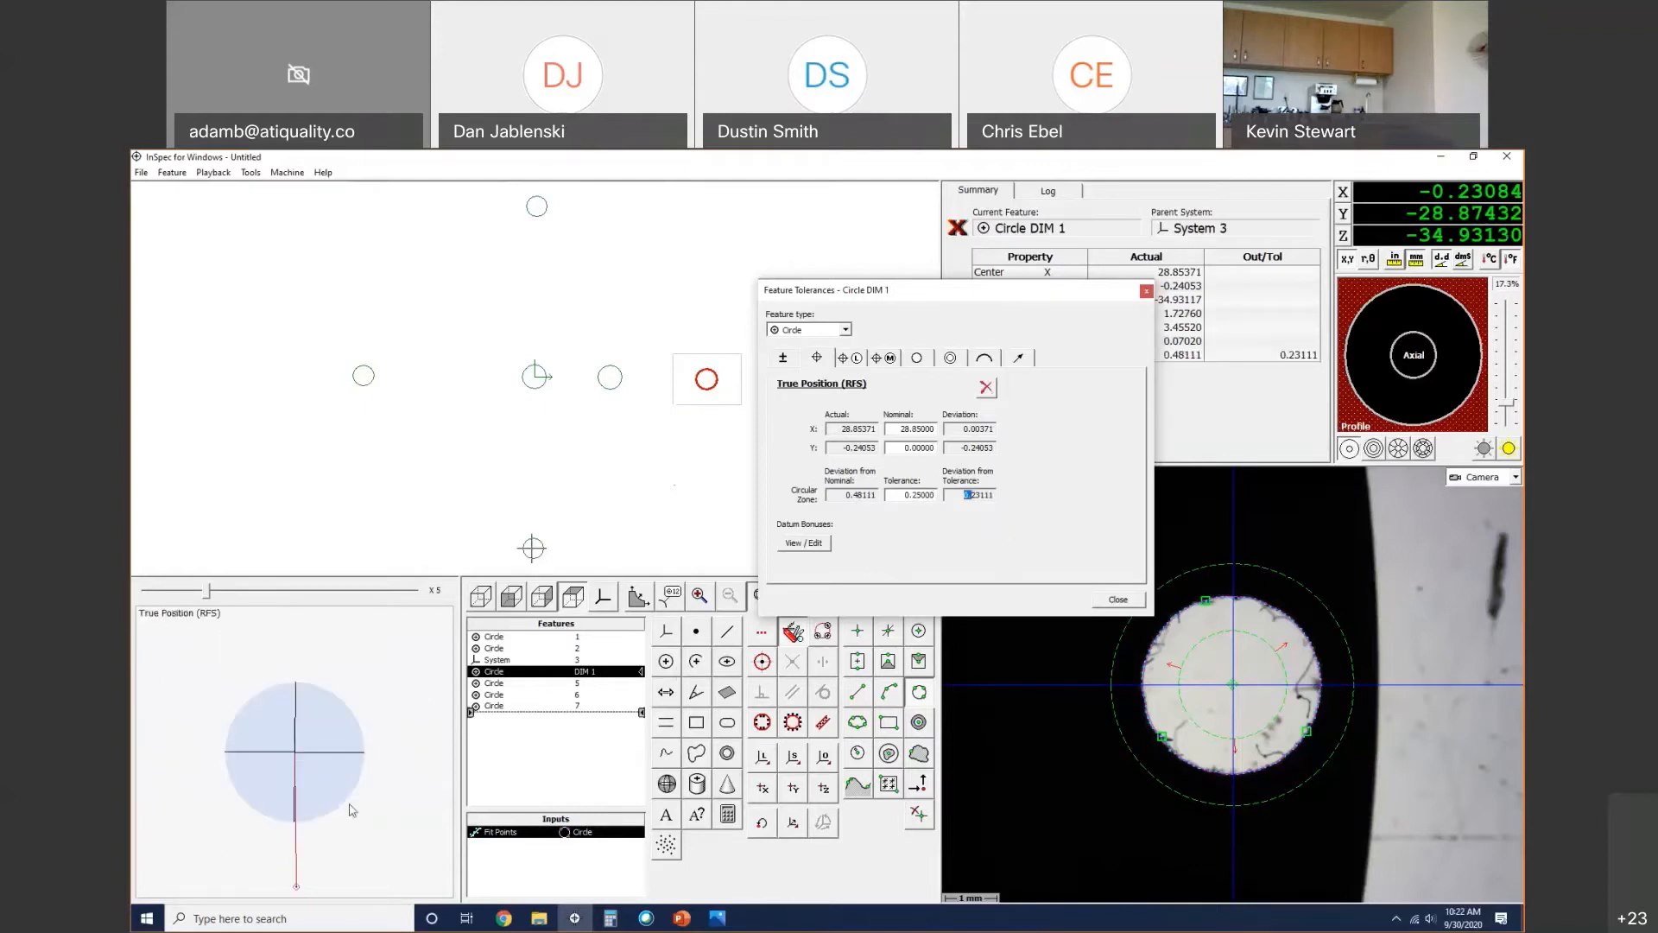
pyautogui.click(993, 495)
pyautogui.click(1114, 601)
# Step: Set the nominal X of Circle 5's true position to 0 and close the tolerances
pyautogui.click(542, 214)
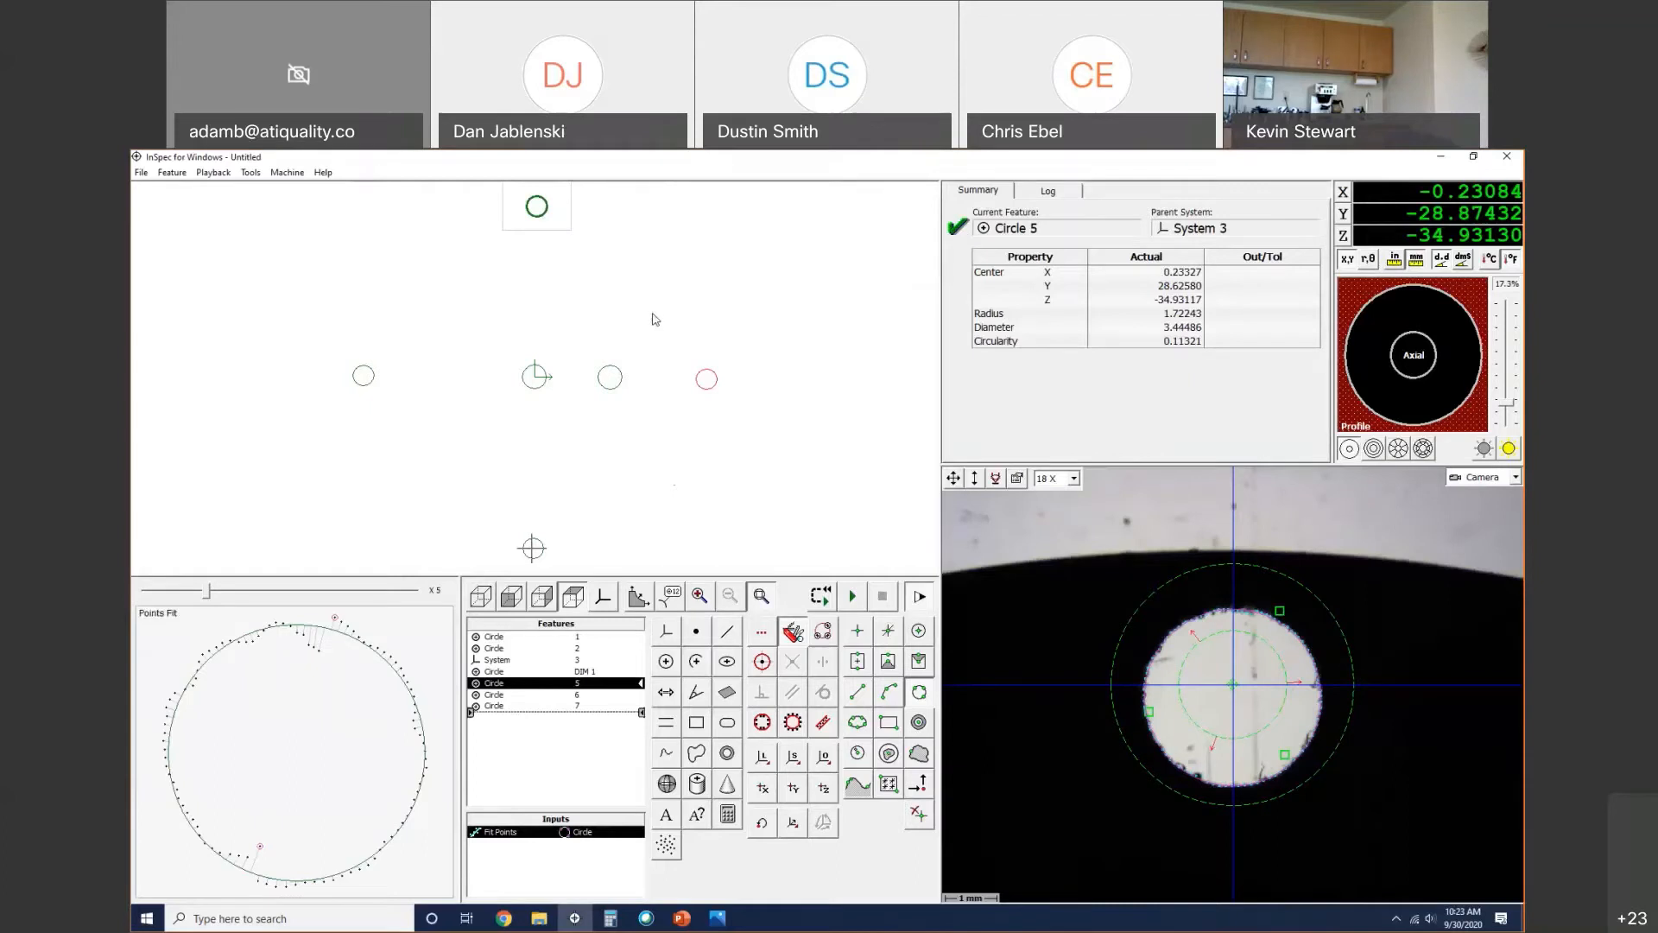
pyautogui.doubleClick(907, 430)
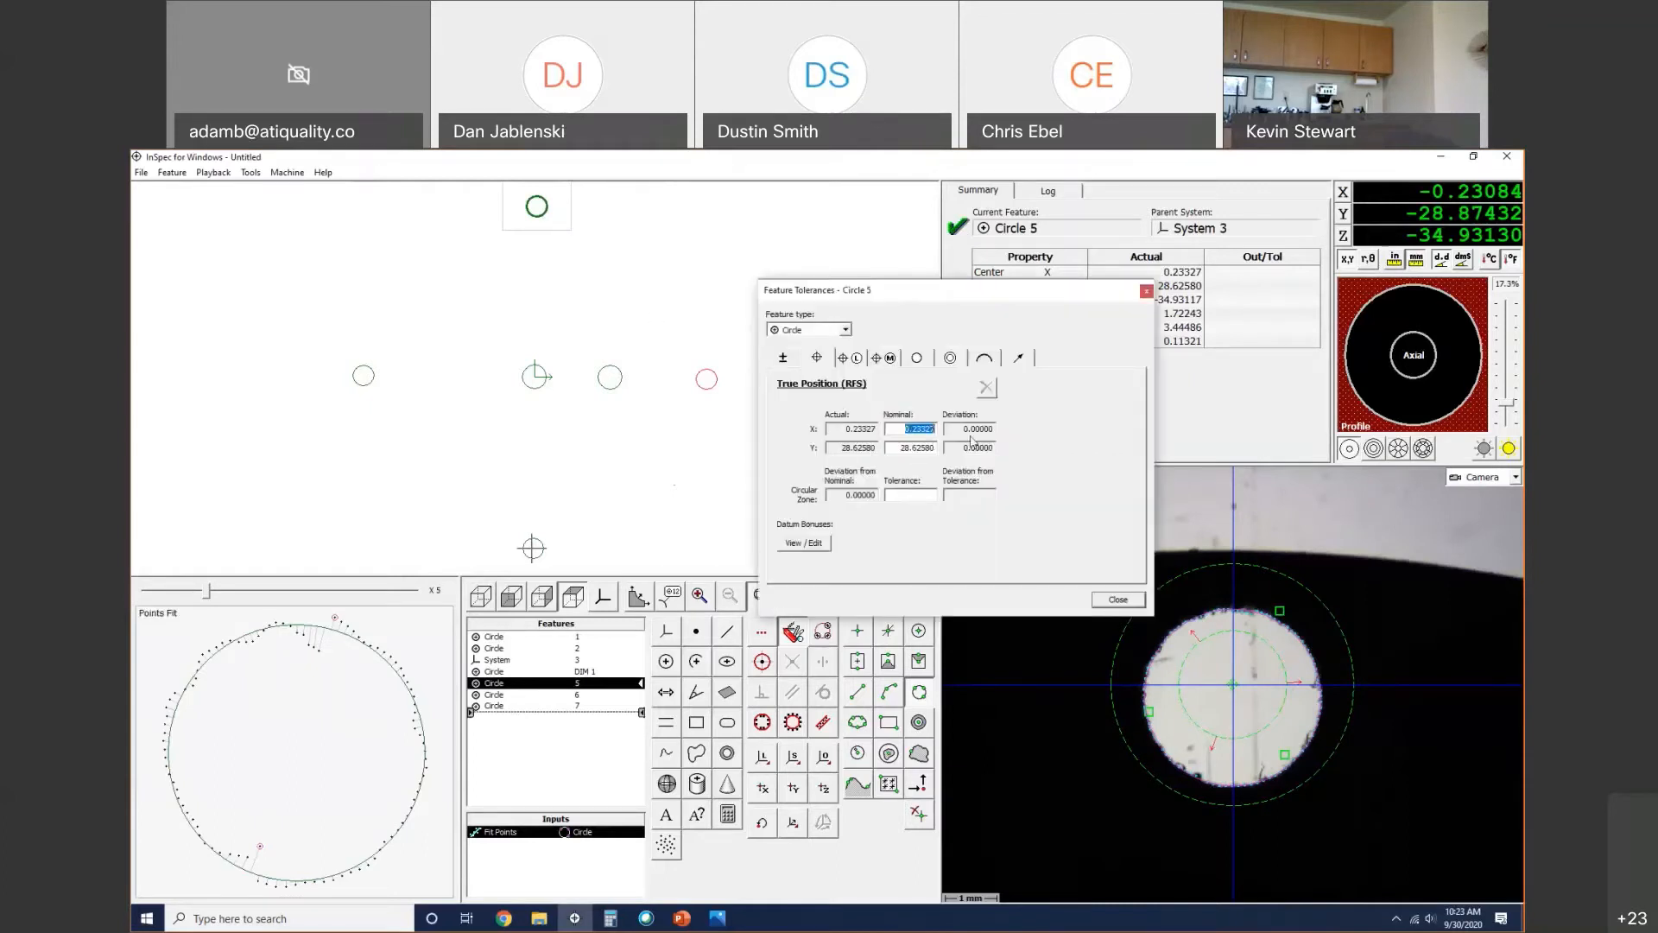
pyautogui.write('0')
pyautogui.click(894, 449)
pyautogui.doubleClick(894, 448)
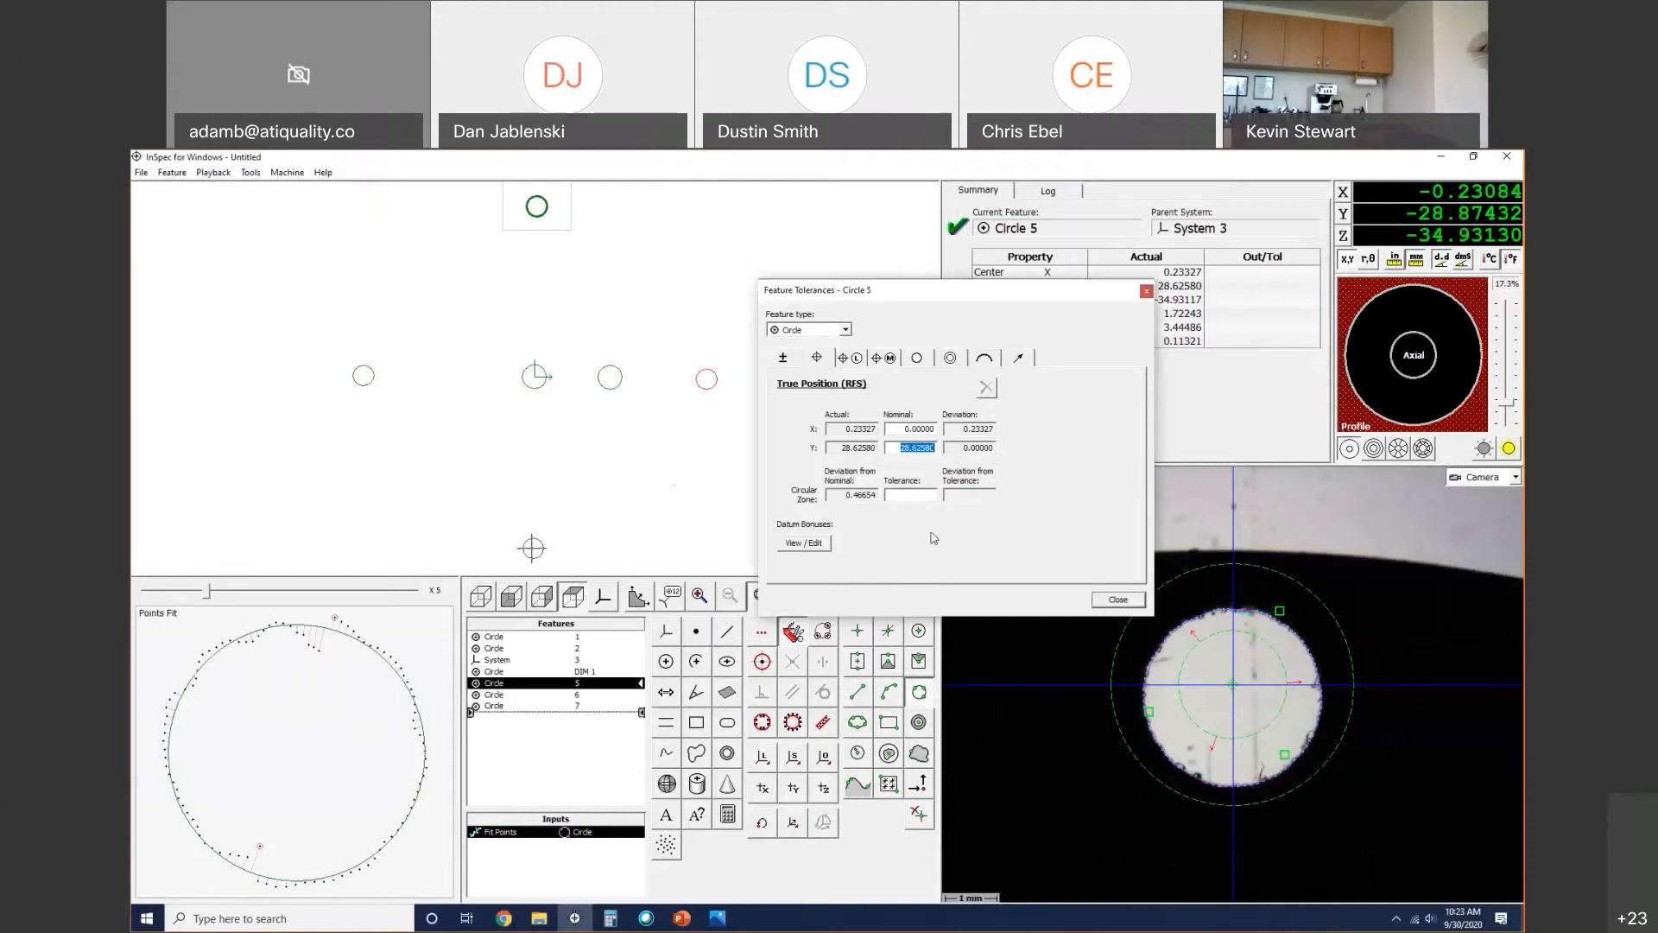
pyautogui.click(1105, 602)
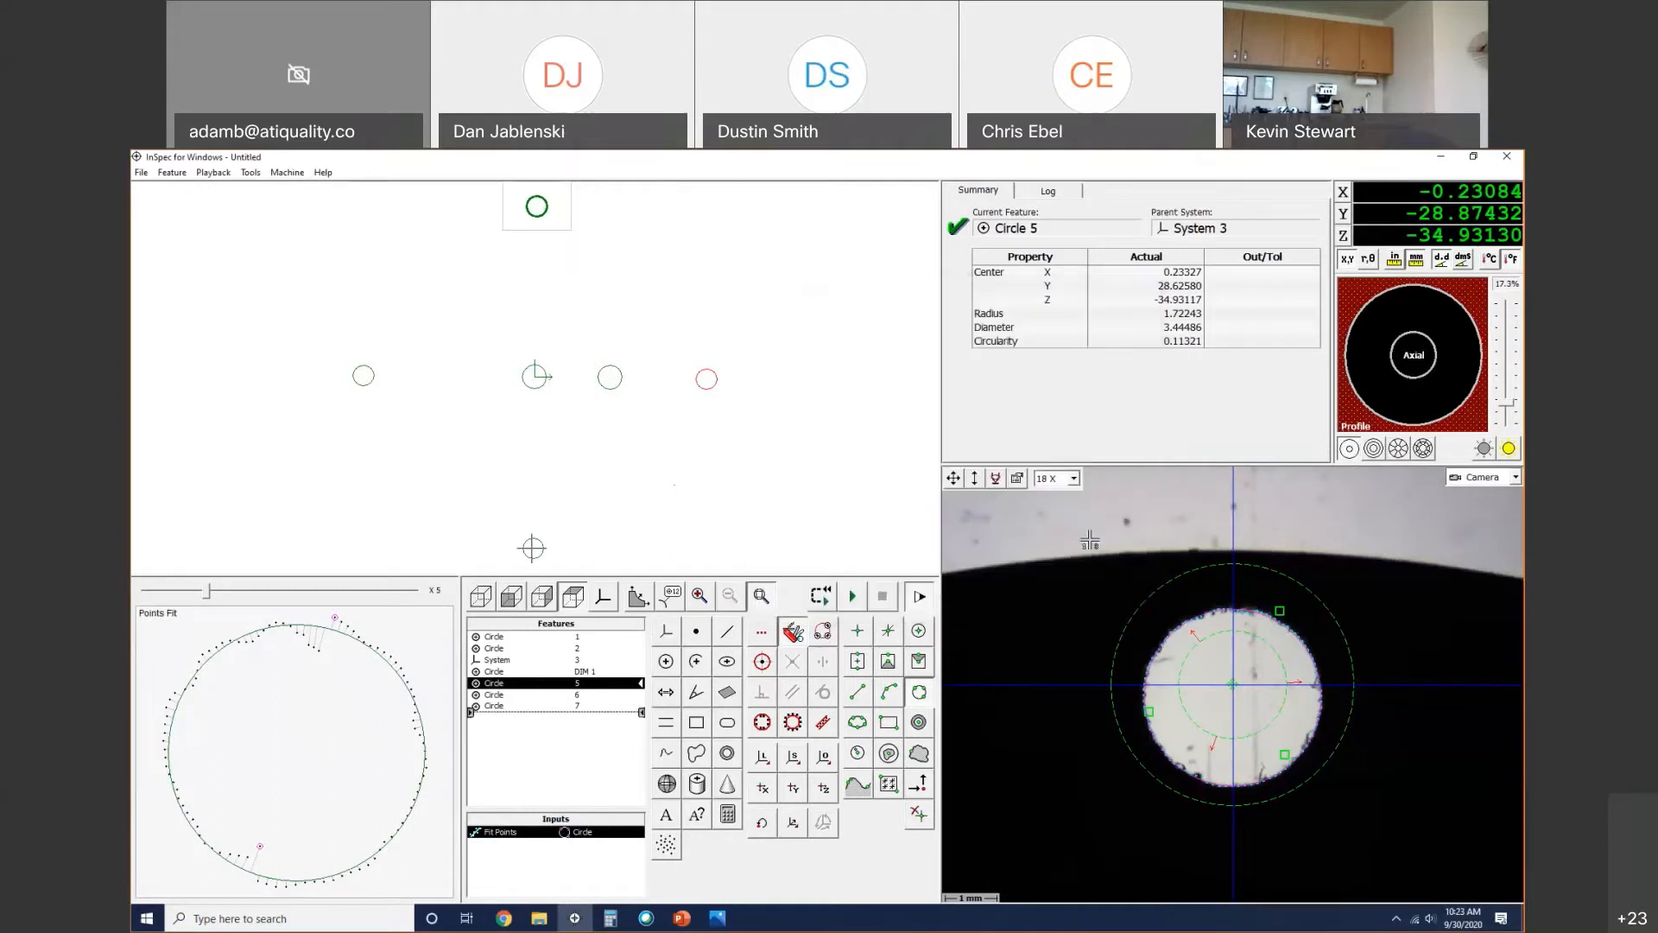
pyautogui.click(138, 173)
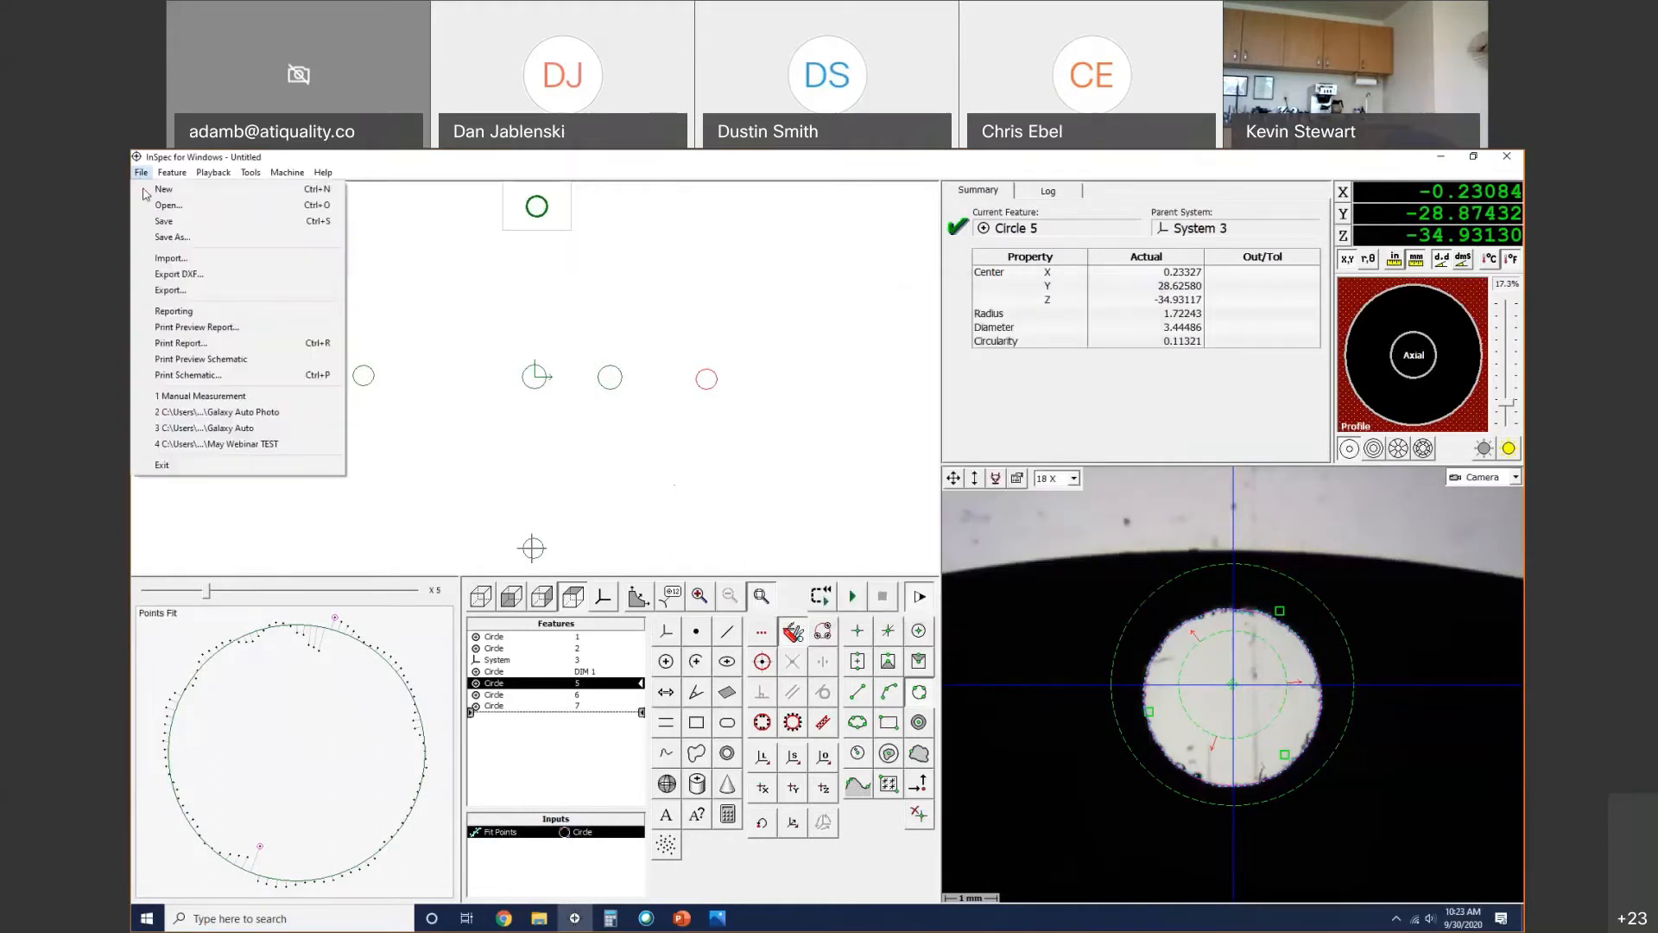
pyautogui.click(164, 223)
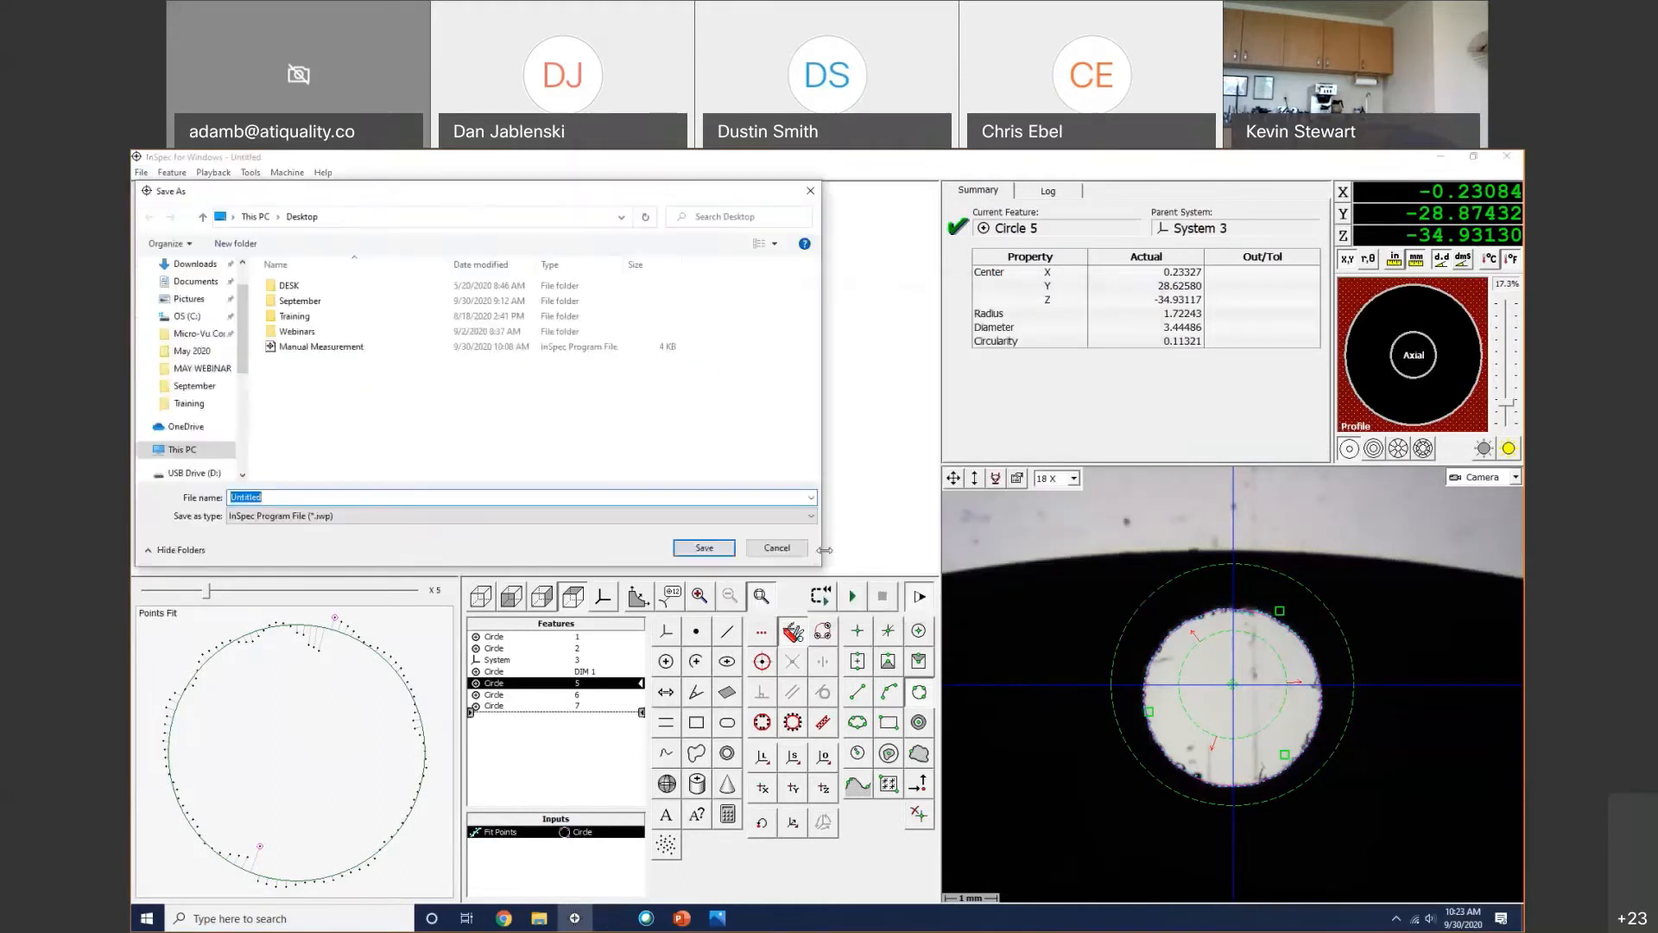
pyautogui.click(791, 551)
# Step: Start a new measurement program without saving the current one
pyautogui.click(141, 173)
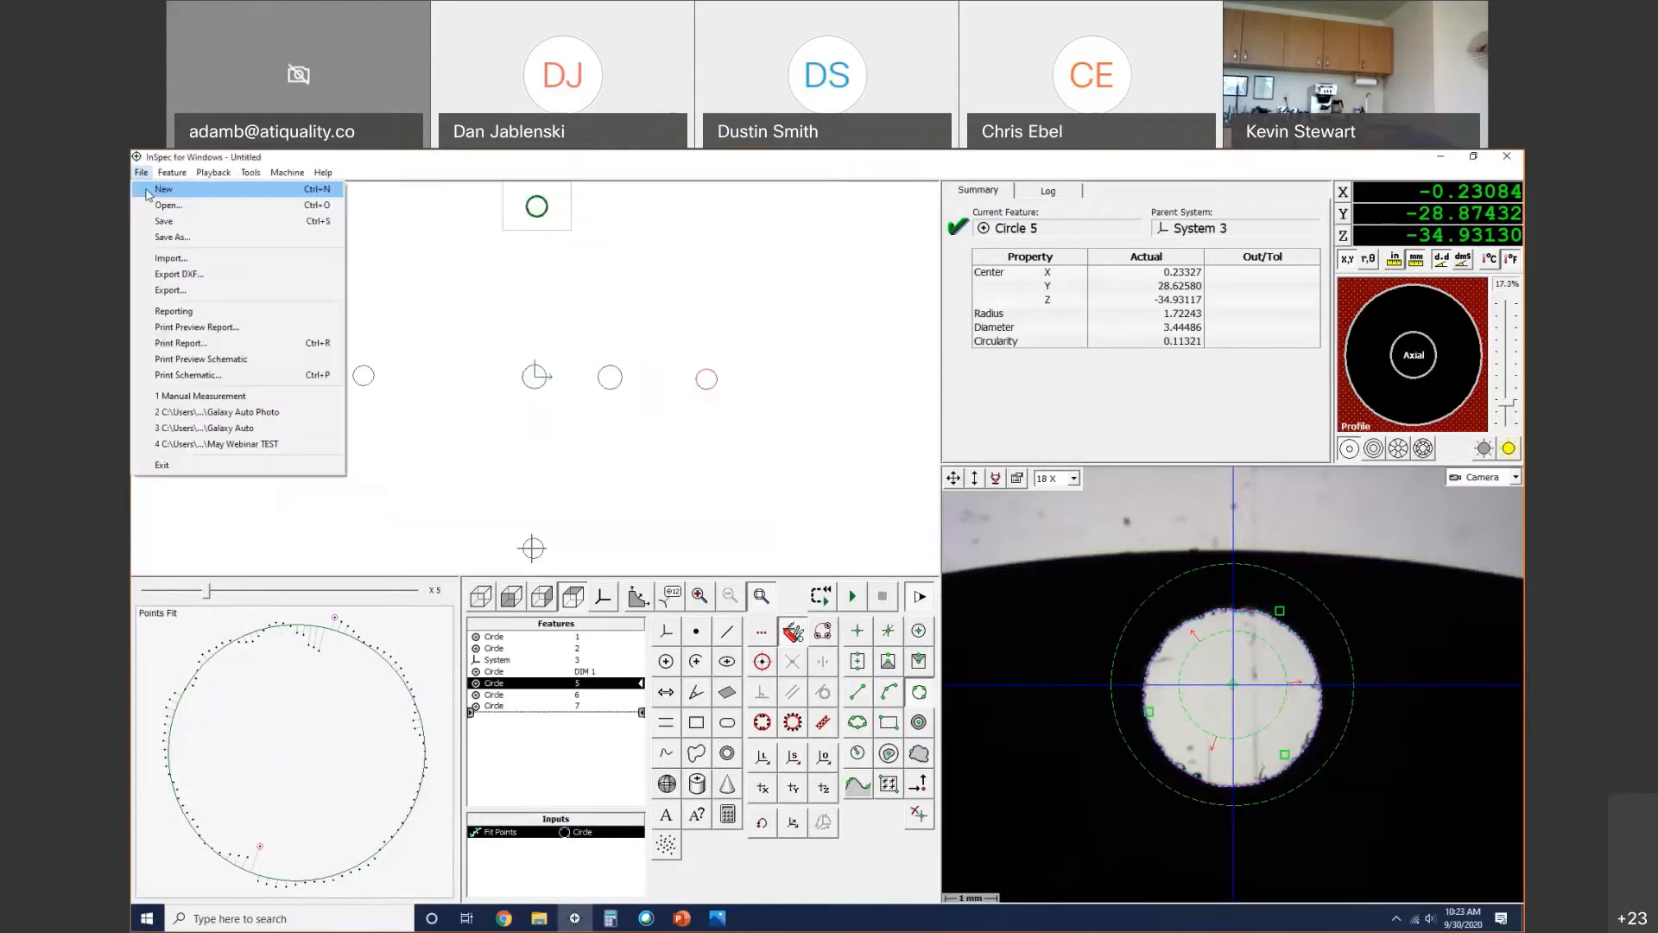
pyautogui.click(154, 188)
pyautogui.press('alt')
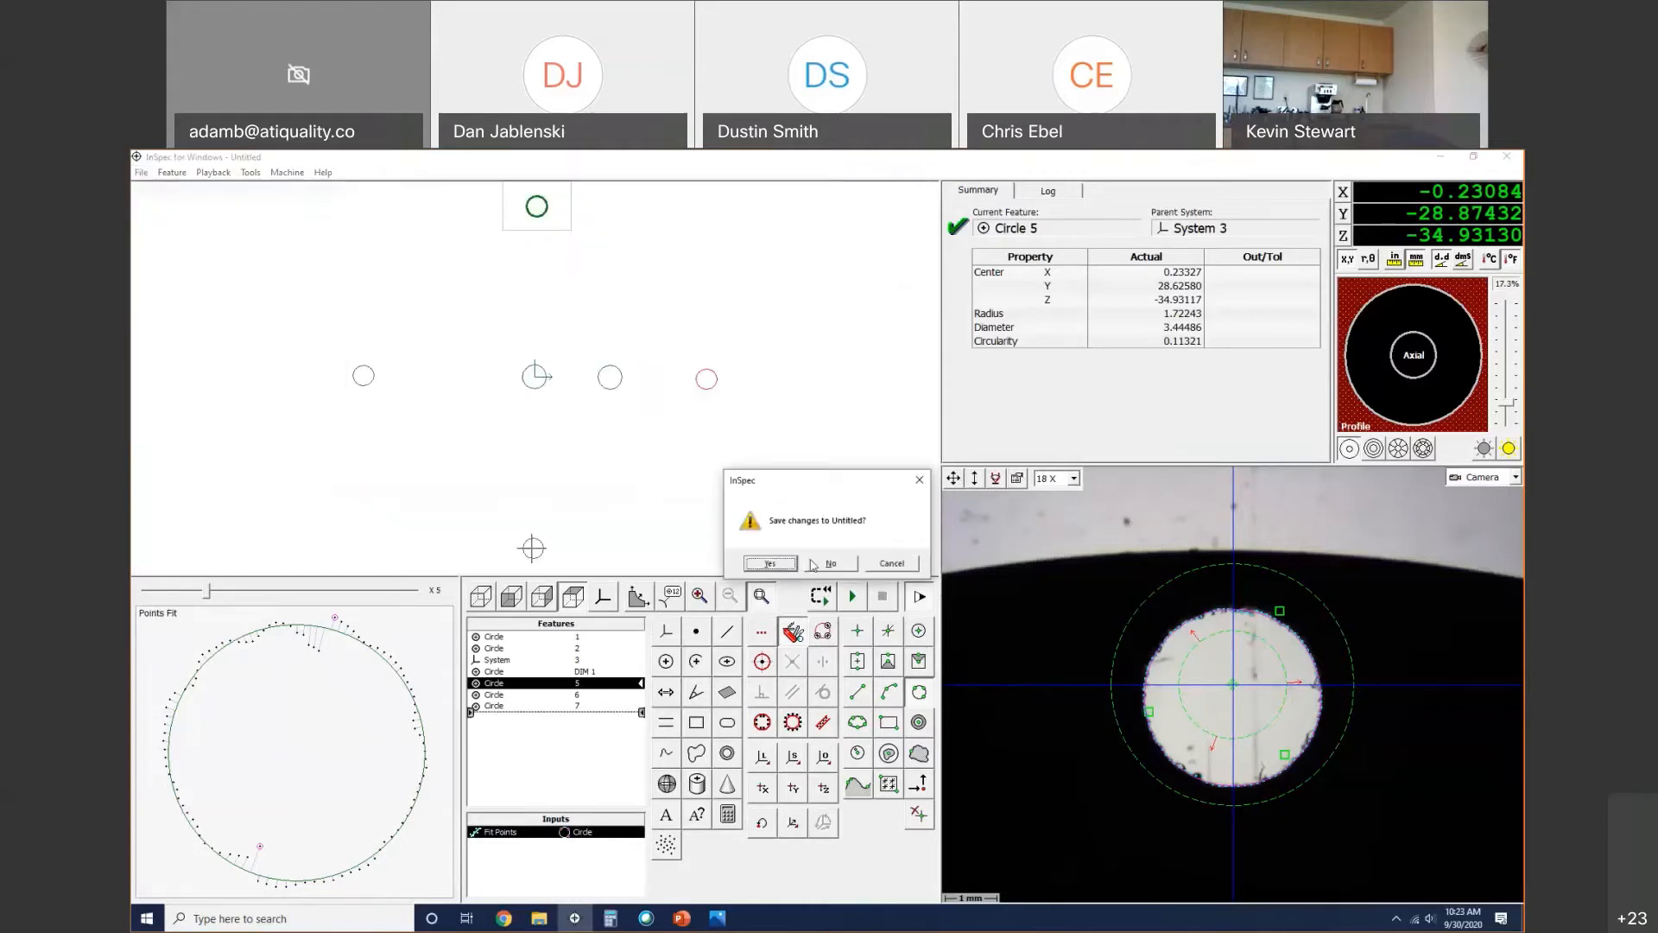
pyautogui.click(816, 564)
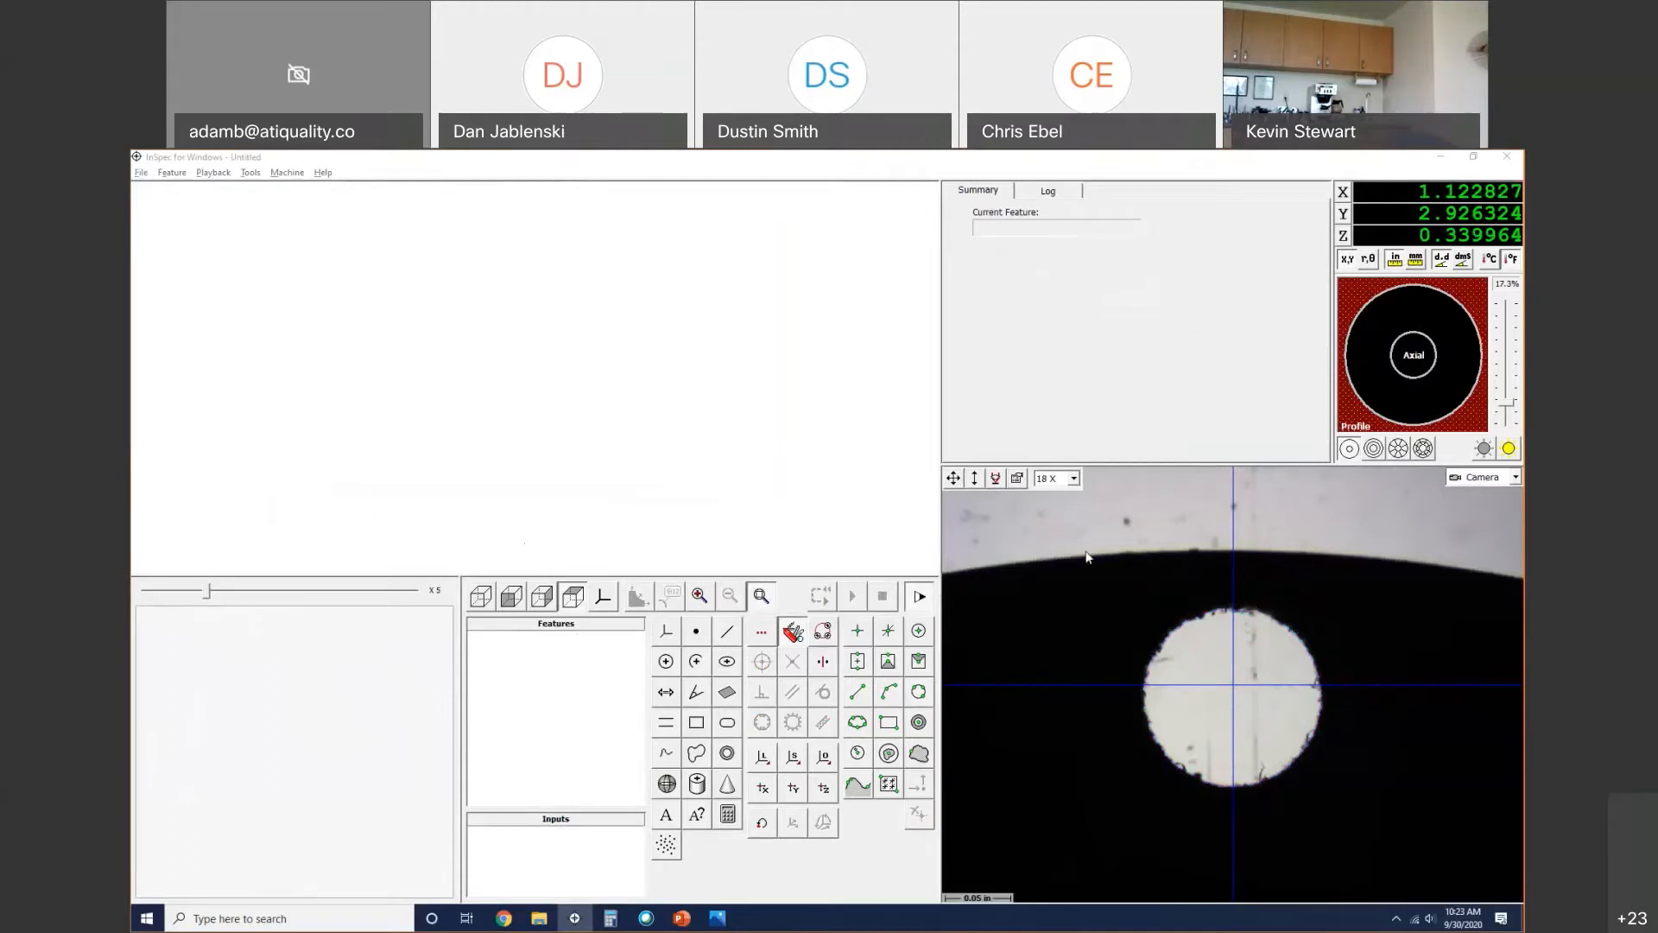
# Step: Switch to Photos to view the picture of the frame-shaped part, and return to InSpec
pyautogui.click(717, 918)
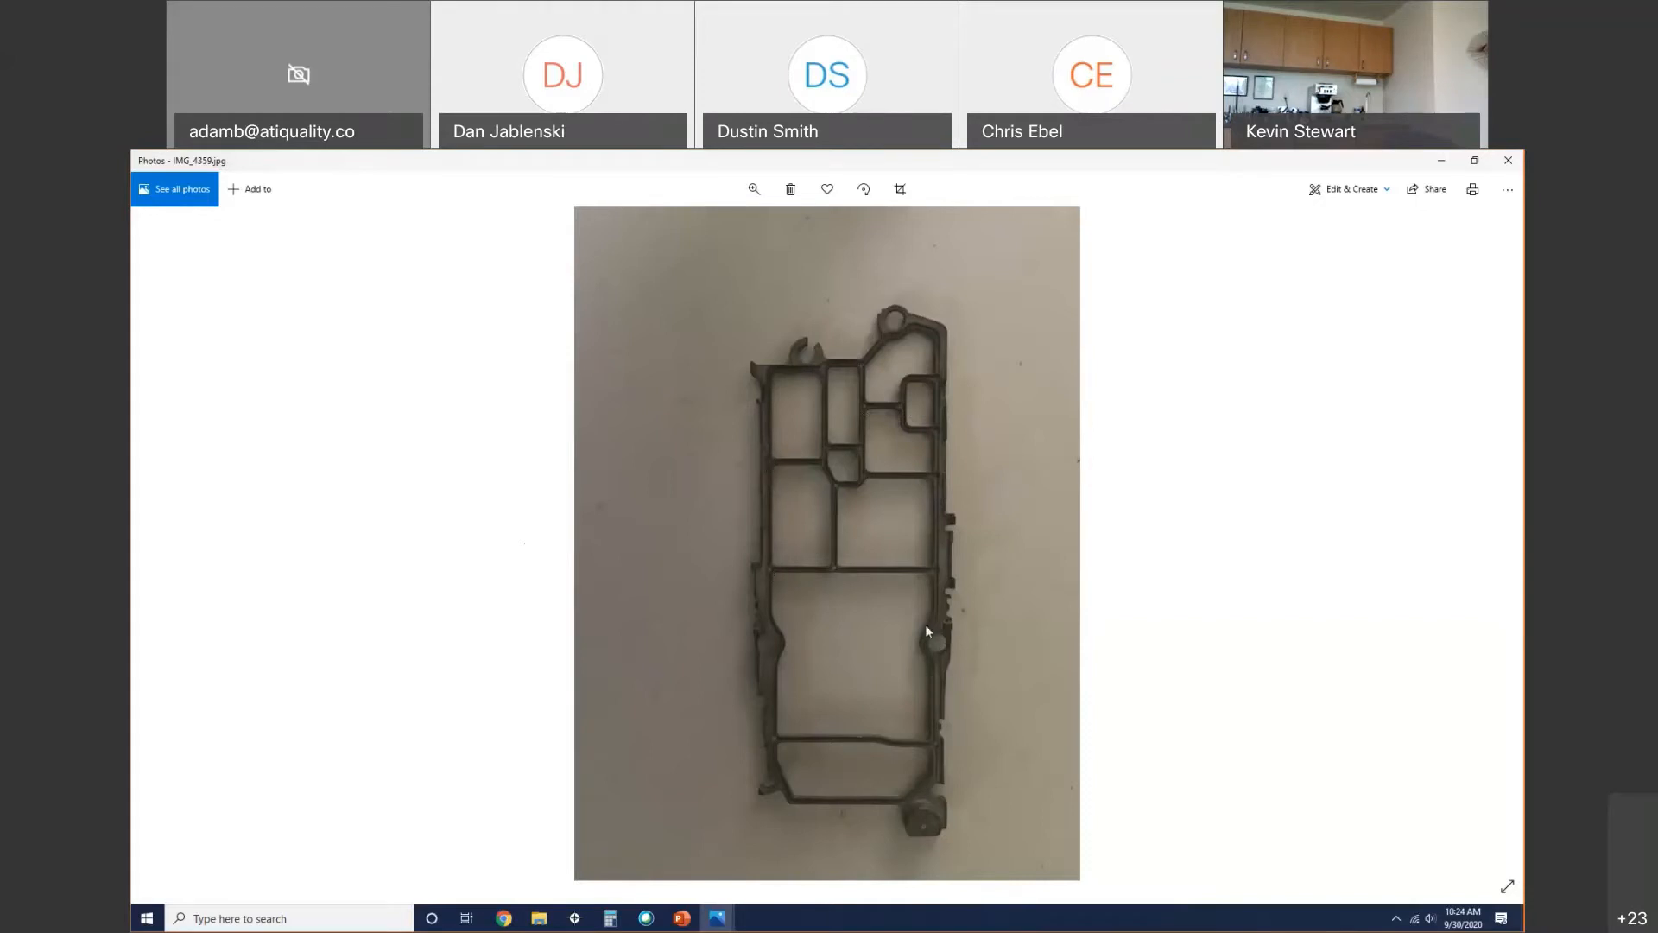
pyautogui.hotkey('alt', 'Tab')
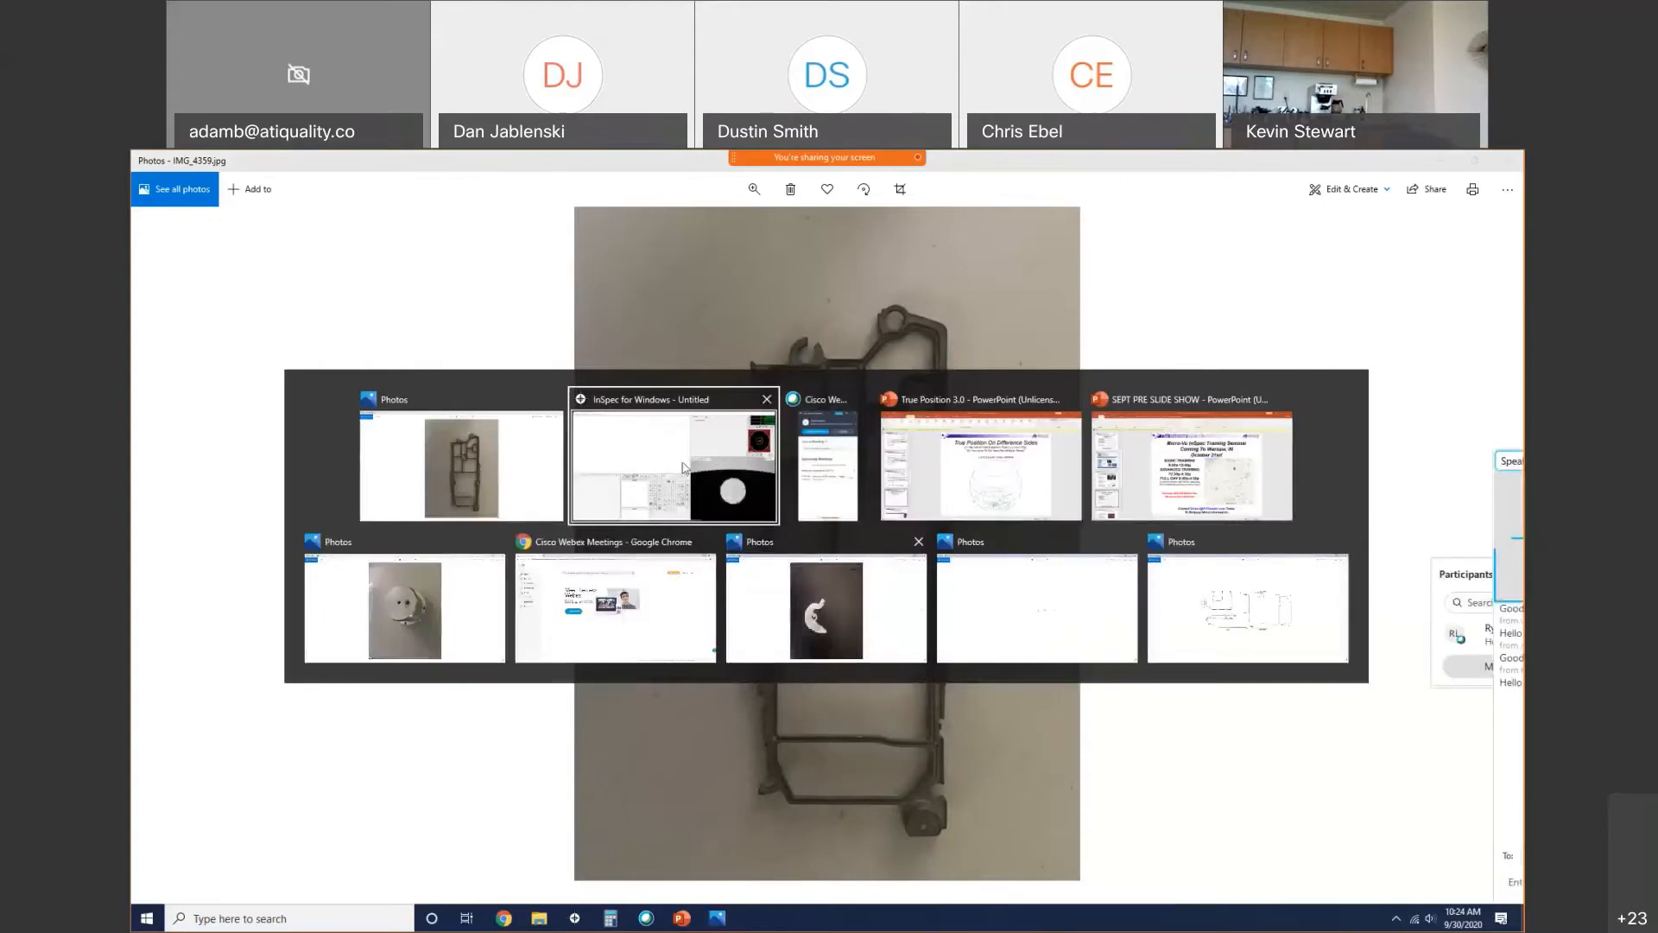
pyautogui.click(682, 467)
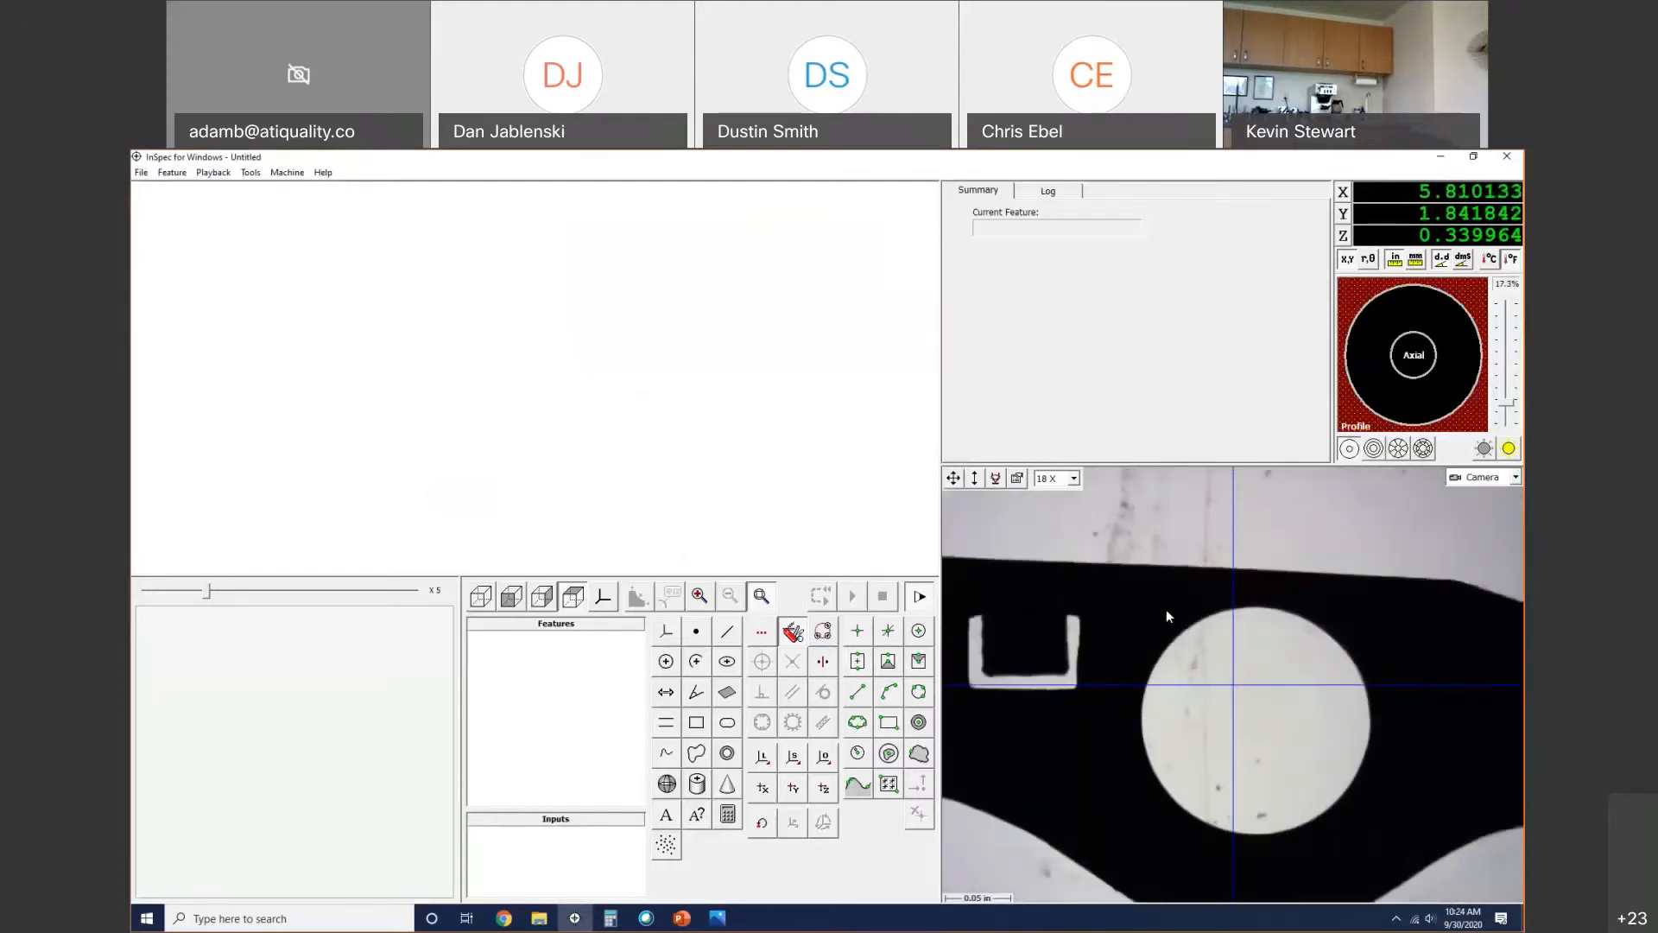
# Step: Bring the frame part's first round hole near the crosshair and measure it as a circle from three points on its edge
pyautogui.rightClick(1244, 735)
pyautogui.click(1215, 731)
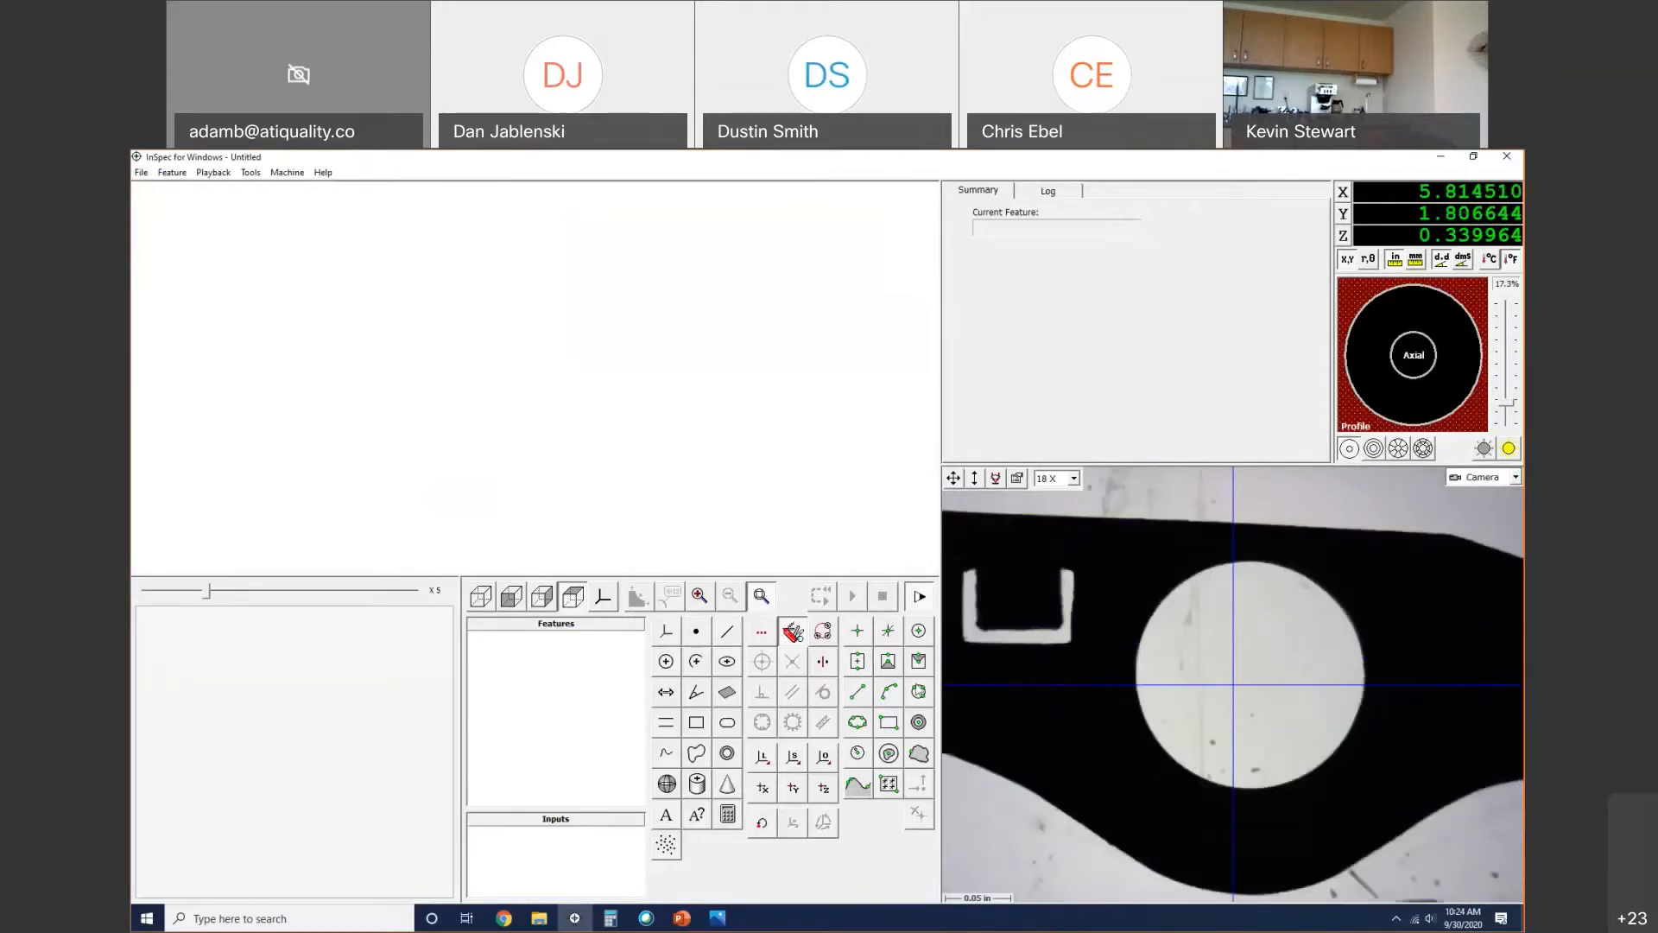
pyautogui.click(919, 691)
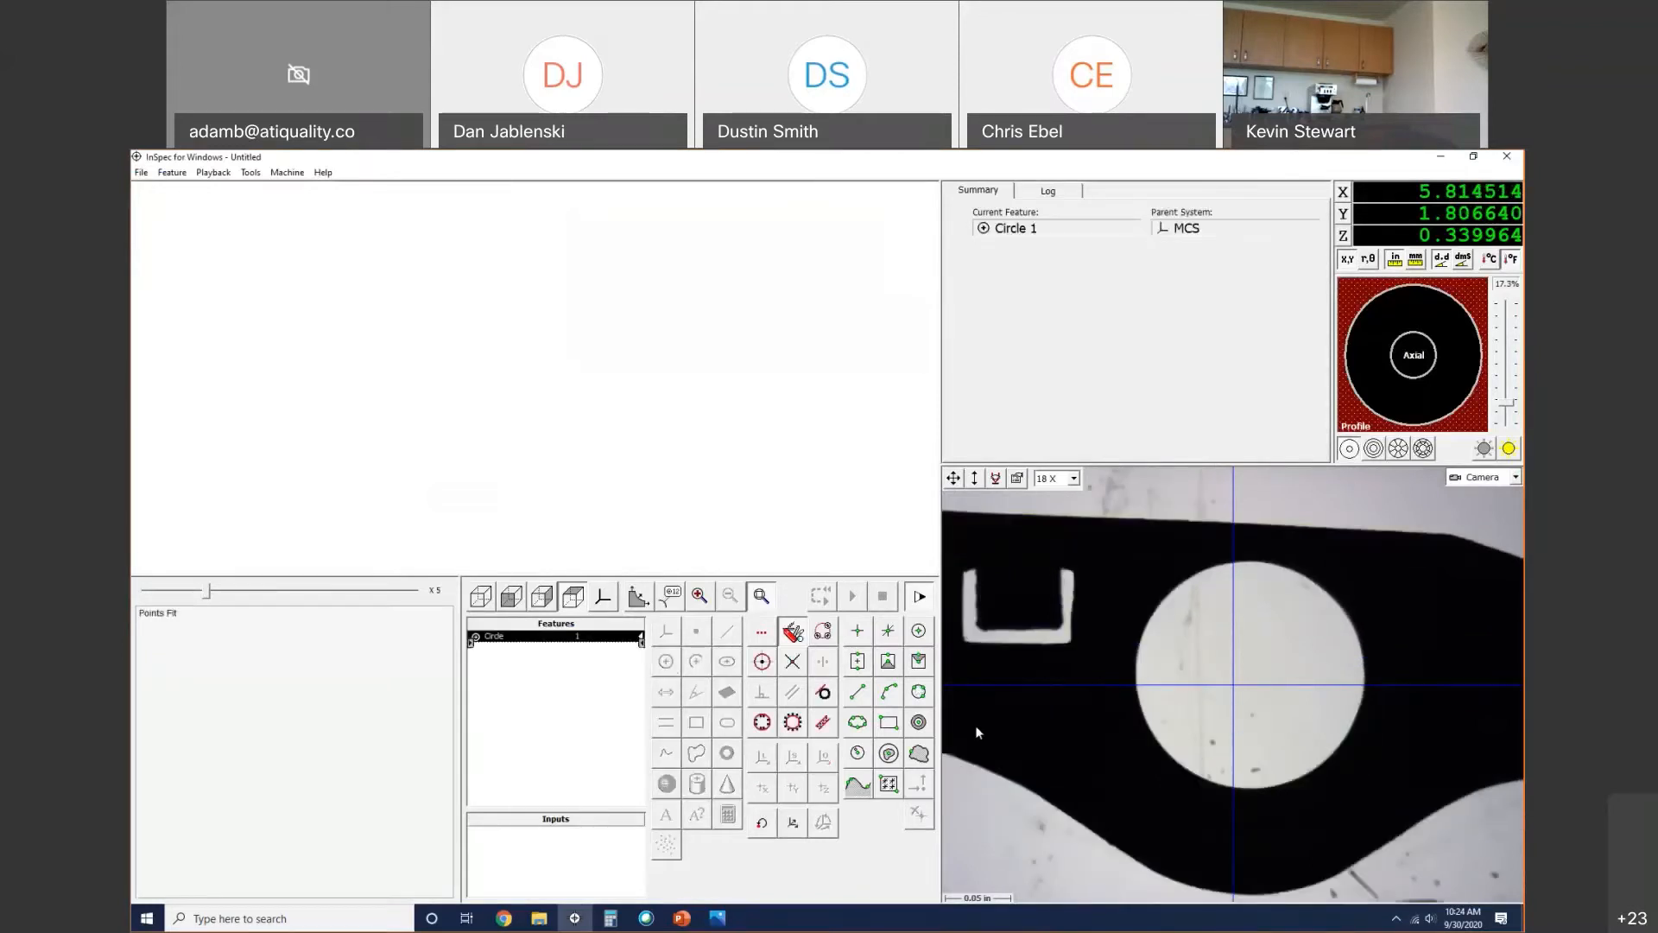
pyautogui.click(1203, 567)
pyautogui.click(1163, 754)
pyautogui.click(1359, 706)
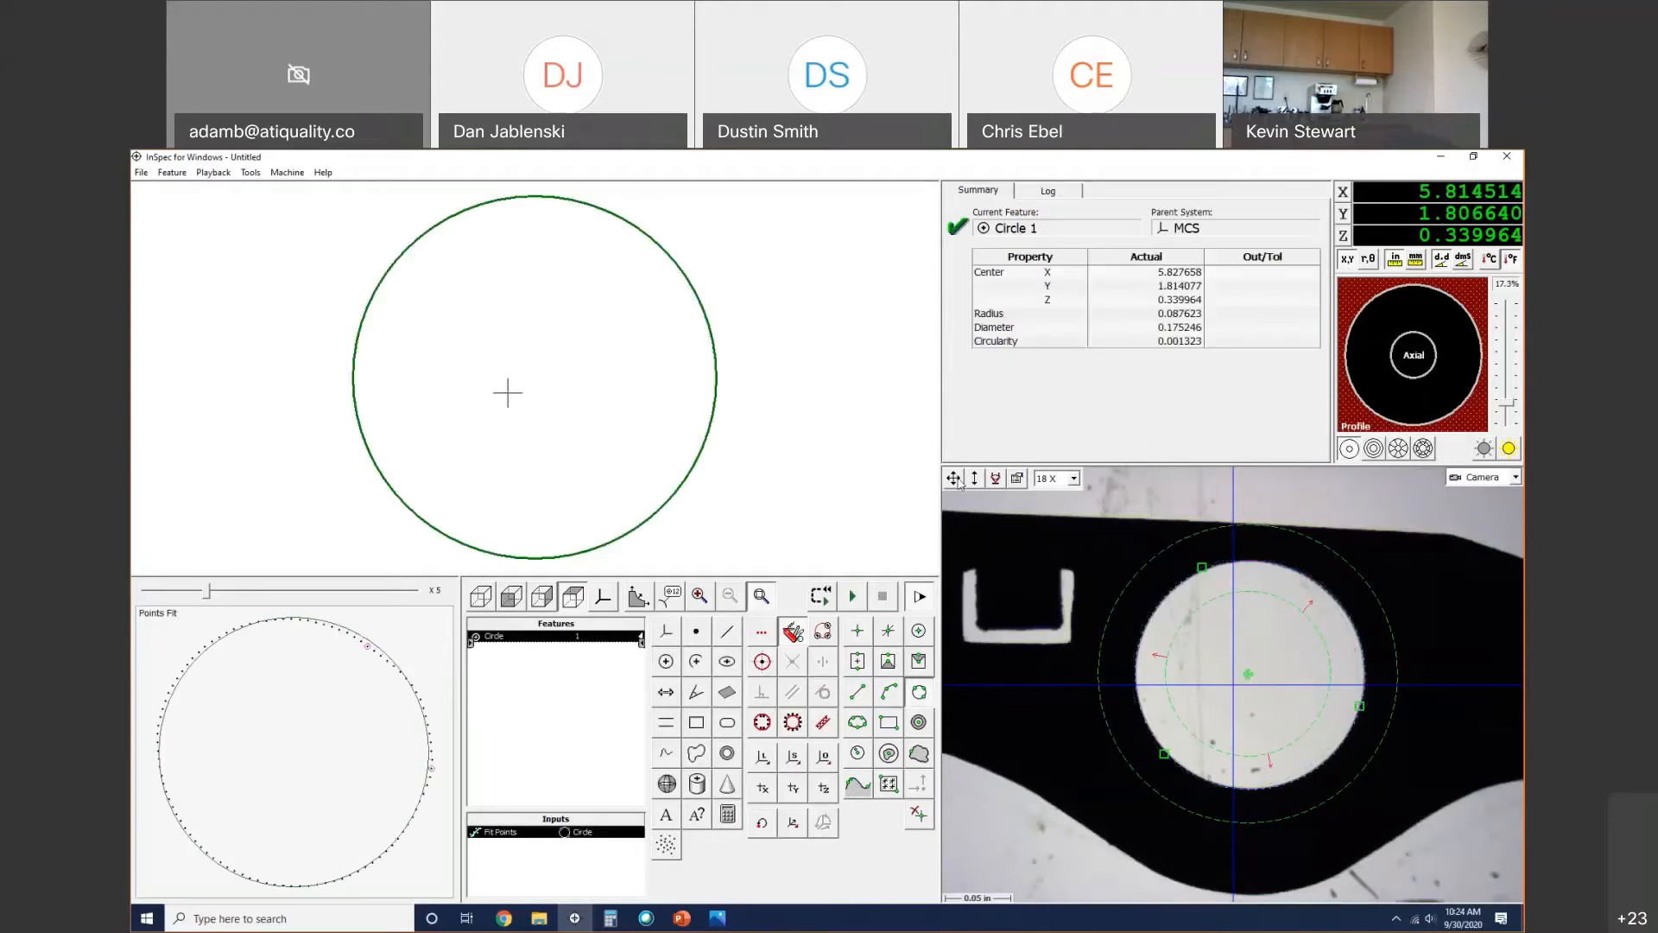
# Step: Move the stage along Y to the frame part's second round hole and measure it as a circle from three edge points
pyautogui.moveTo(957, 481); pyautogui.dragTo(965, 681)
pyautogui.click(1255, 623)
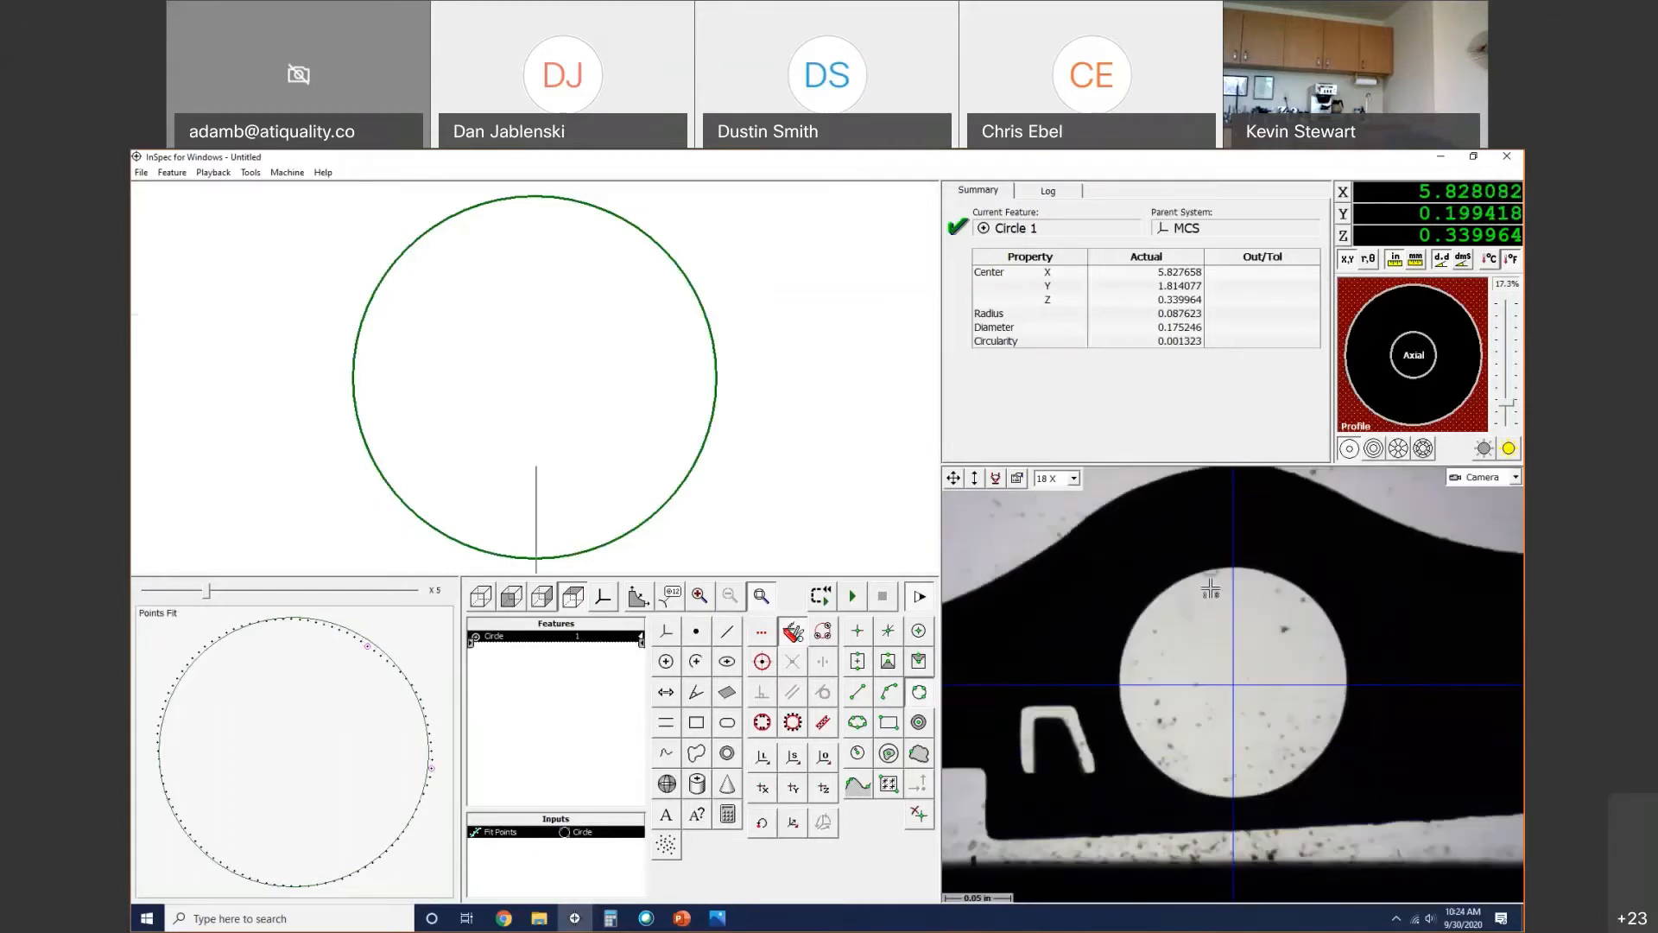
pyautogui.click(1202, 571)
pyautogui.click(1131, 738)
pyautogui.click(1338, 726)
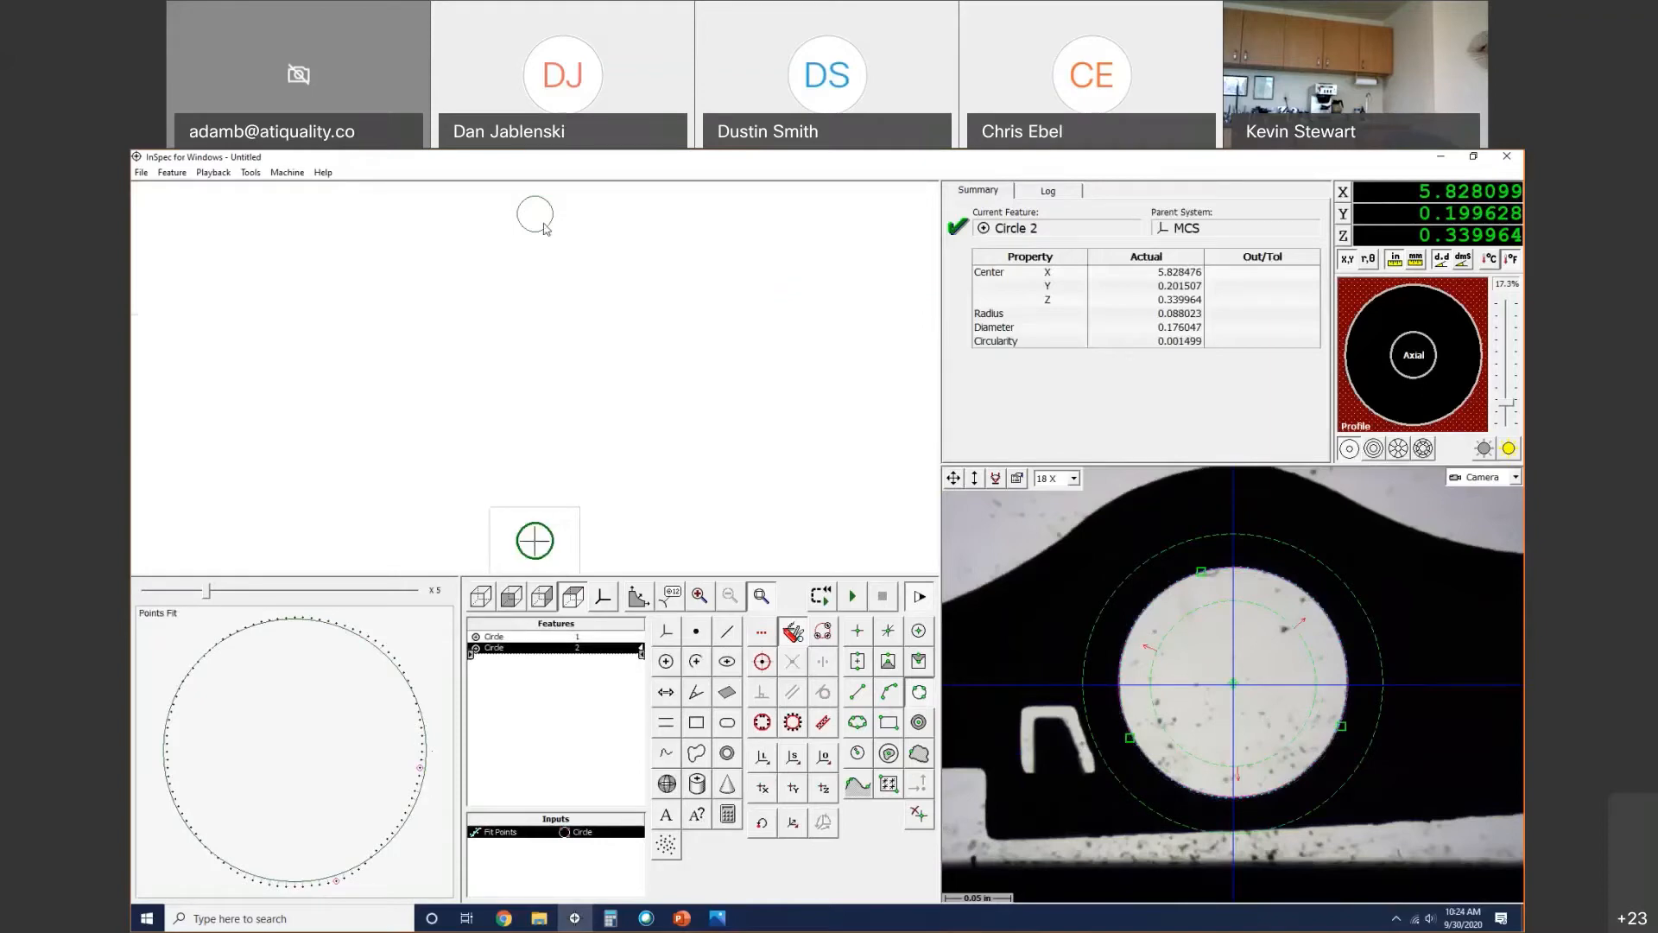
# Step: Rename the first measured circle as DATUM A and show its name label in the part view
pyautogui.click(535, 214)
pyautogui.press('F2')
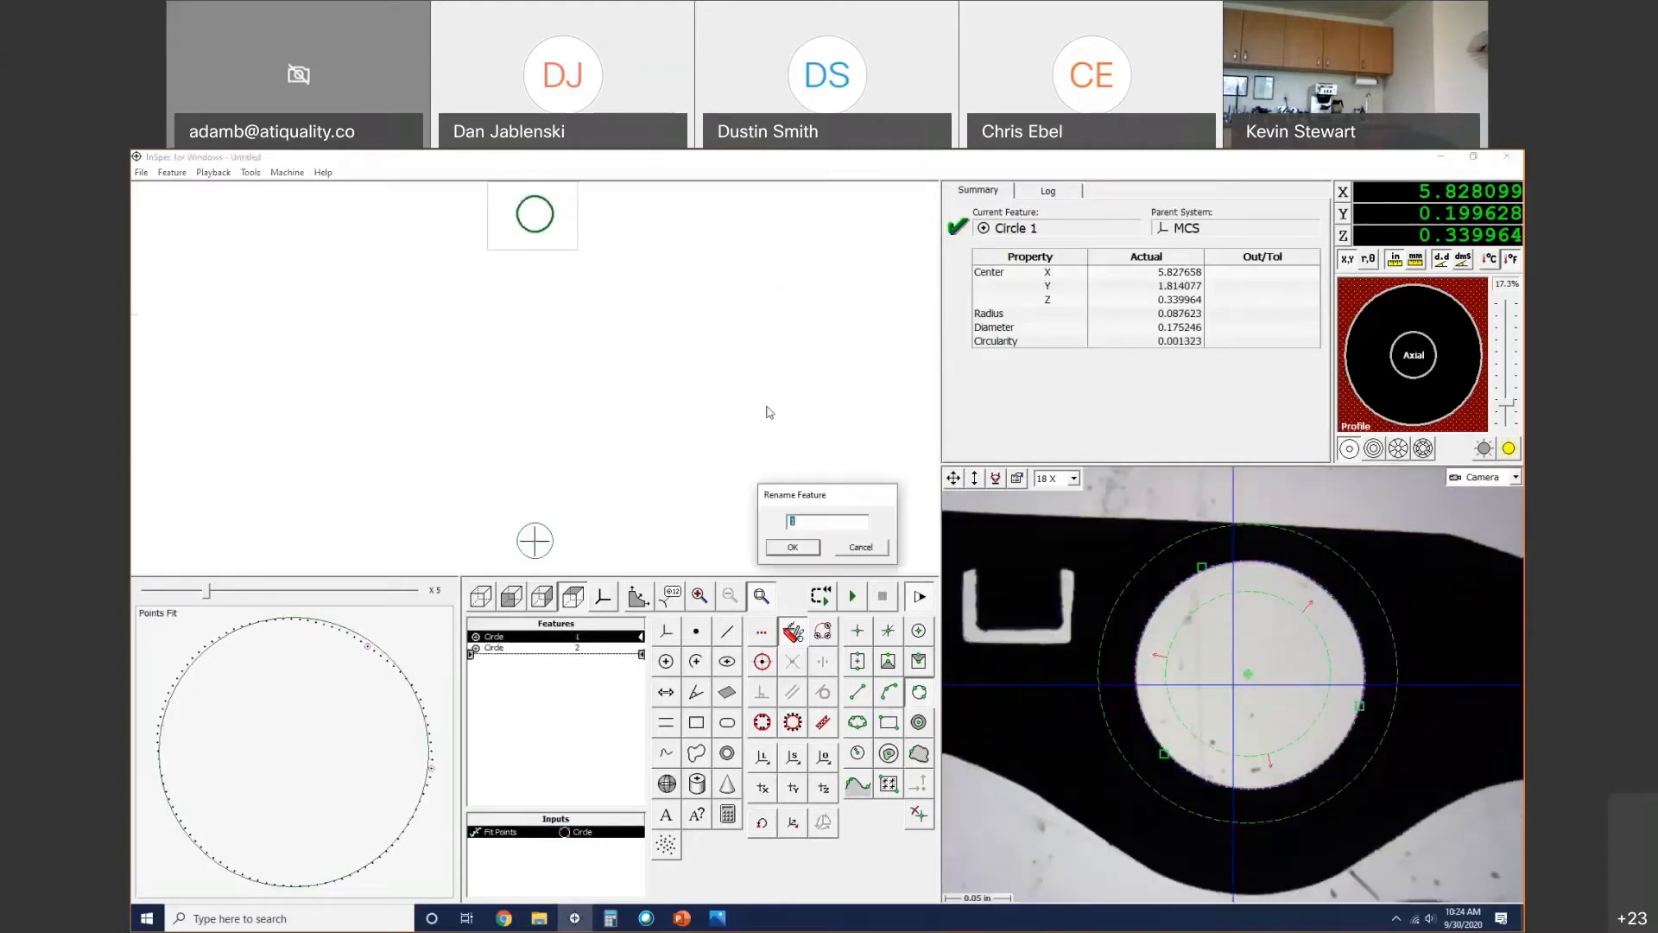
pyautogui.write('DATUM A')
pyautogui.press('Return')
pyautogui.click(670, 596)
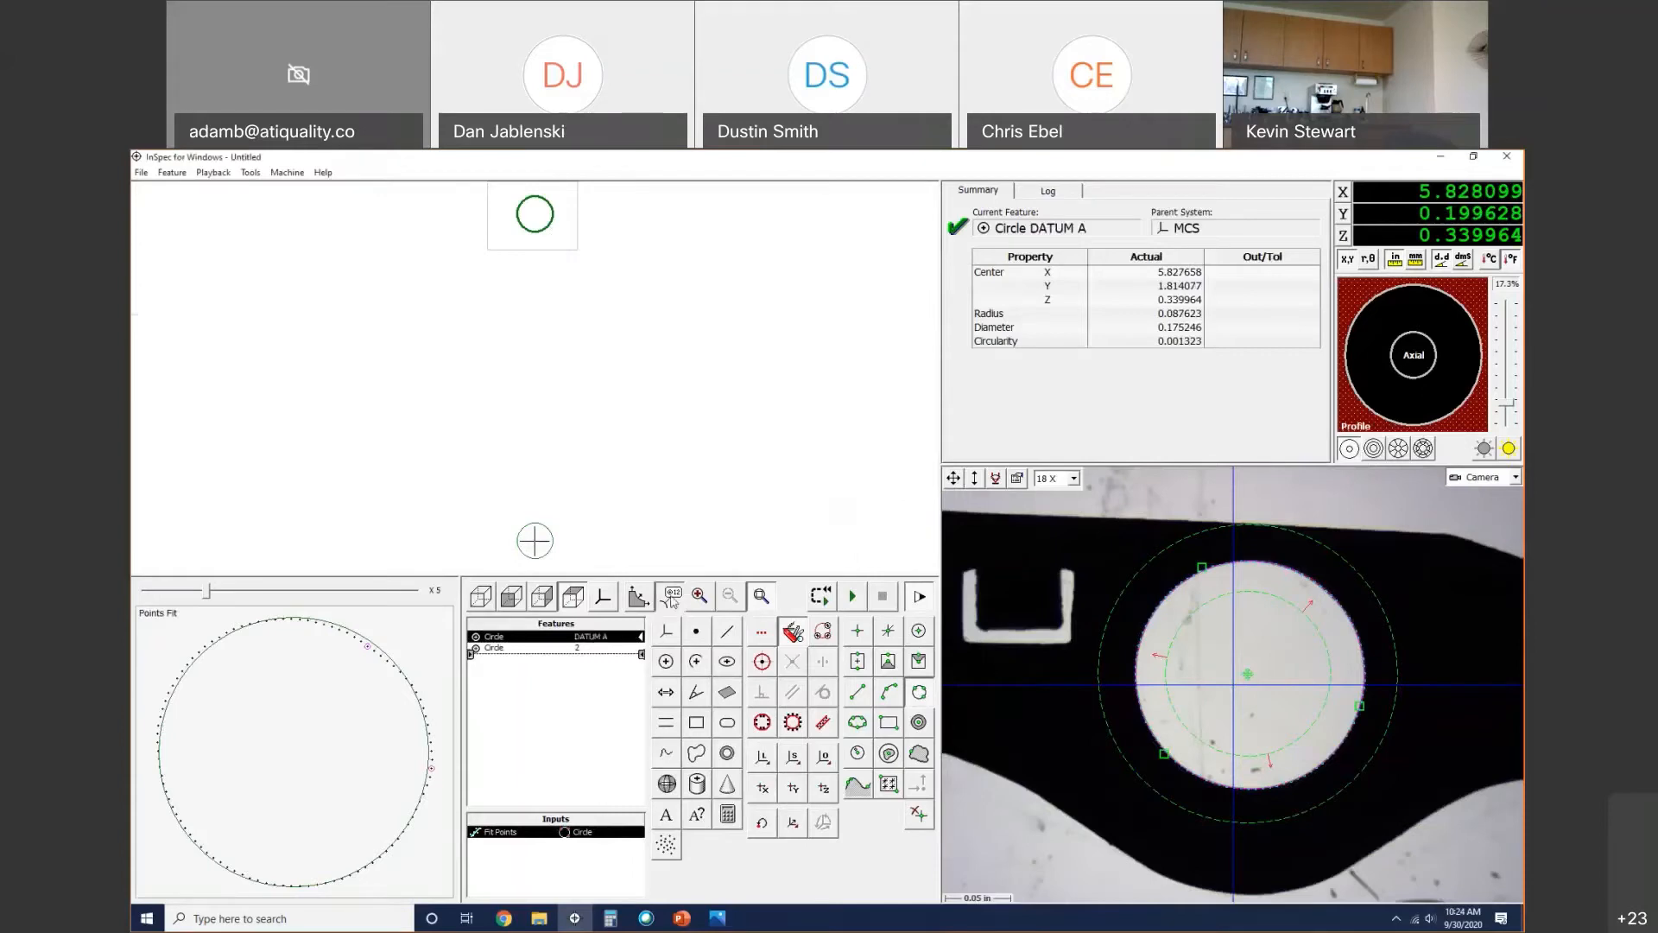
# Step: Rename the second measured circle as DATUM B and show its name label in the part view
pyautogui.click(554, 544)
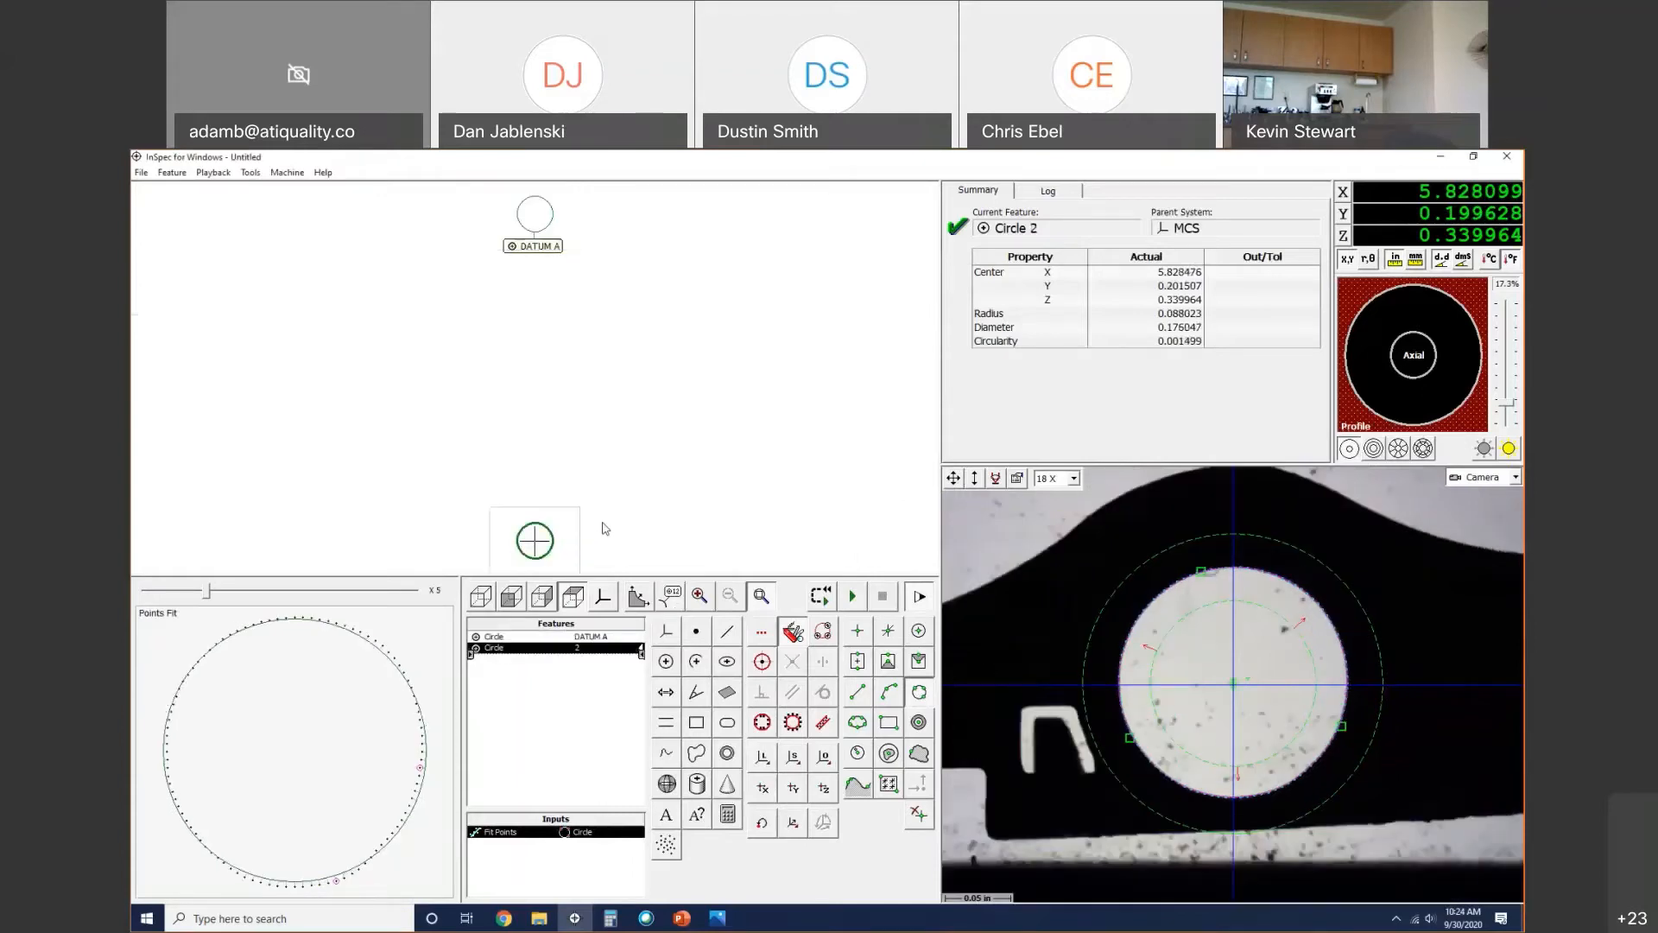
pyautogui.press('F2')
pyautogui.write('DATIM')
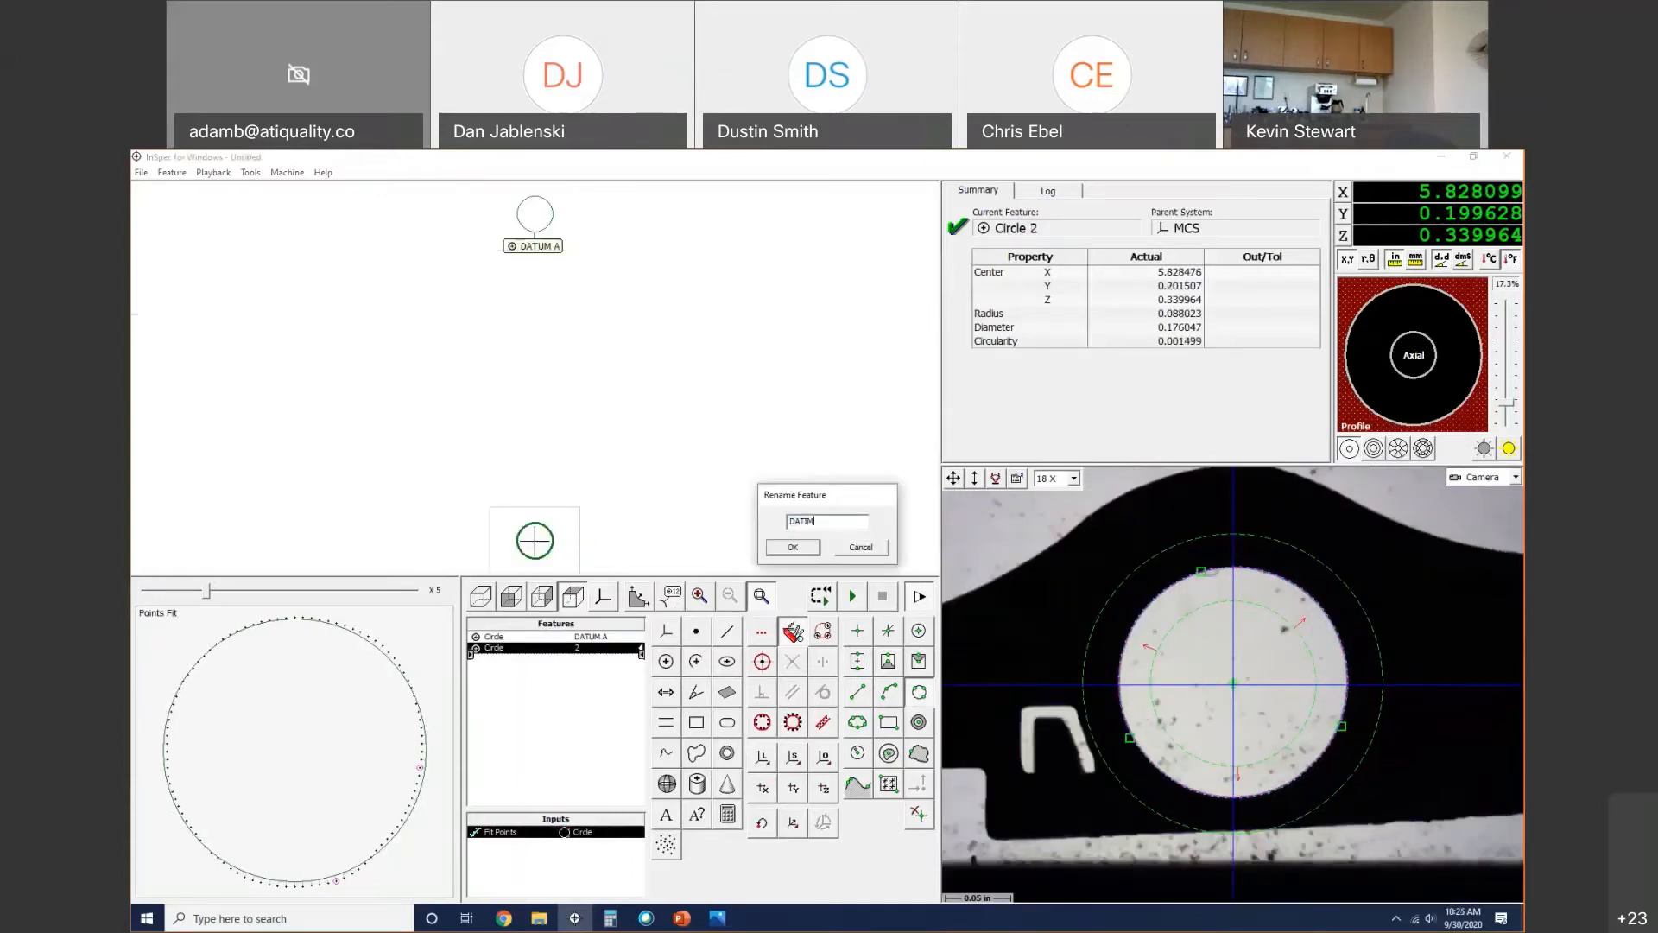
pyautogui.press('BackSpace')
pyautogui.press('BackSpace')
pyautogui.write('UM B')
pyautogui.press('Return')
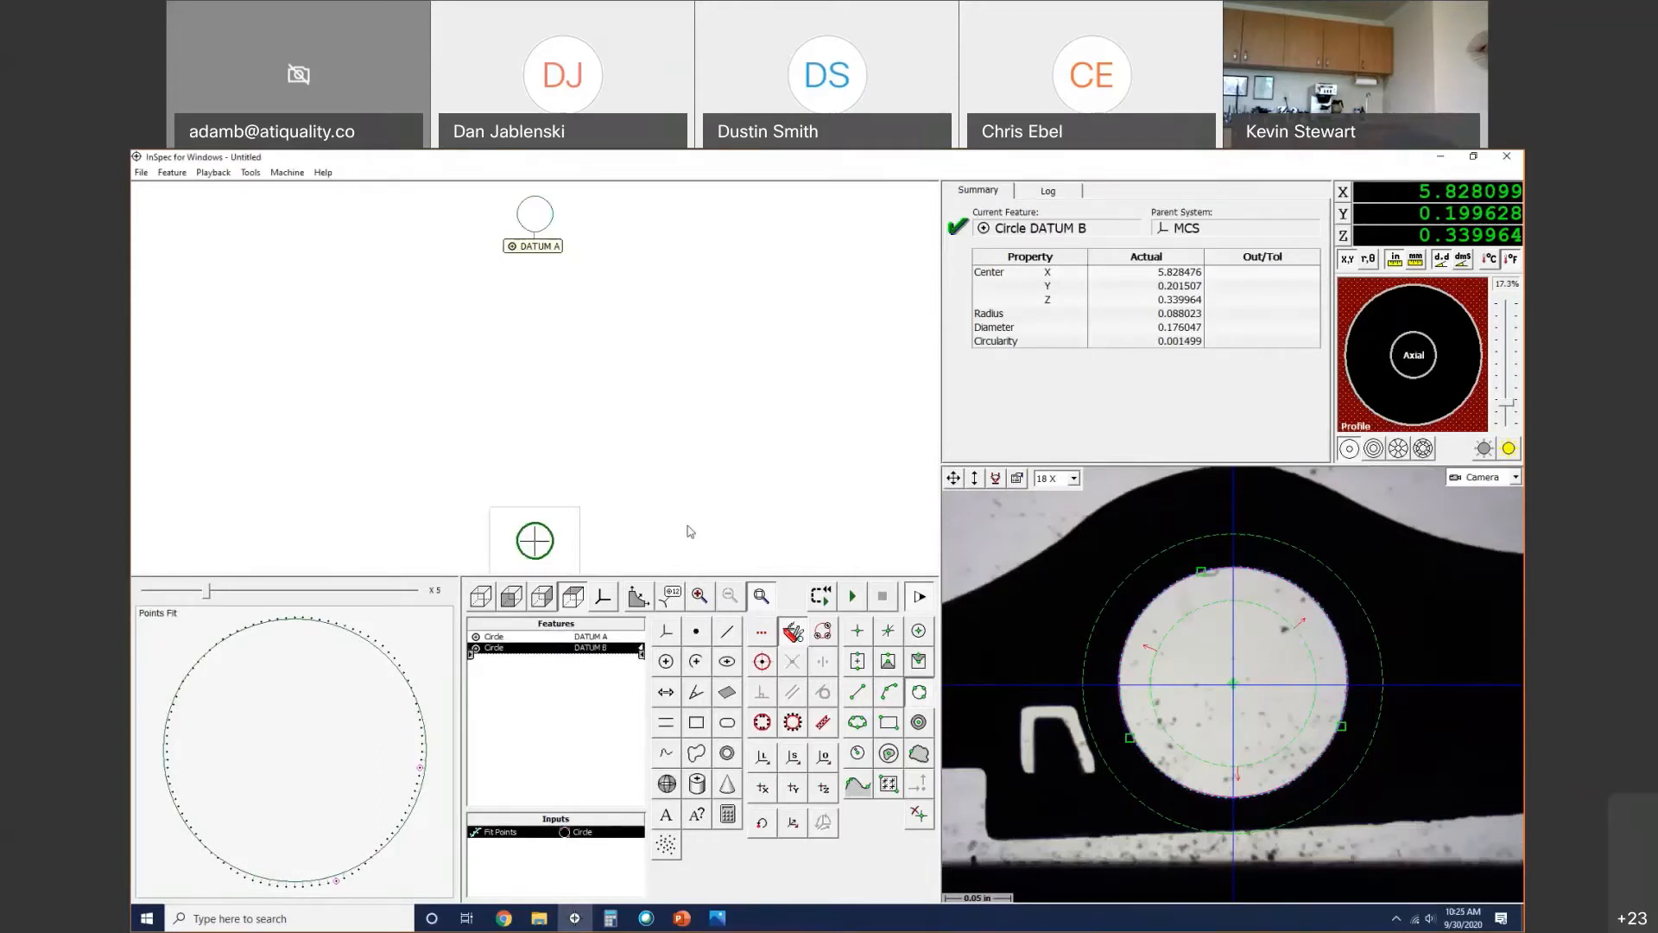
pyautogui.click(671, 599)
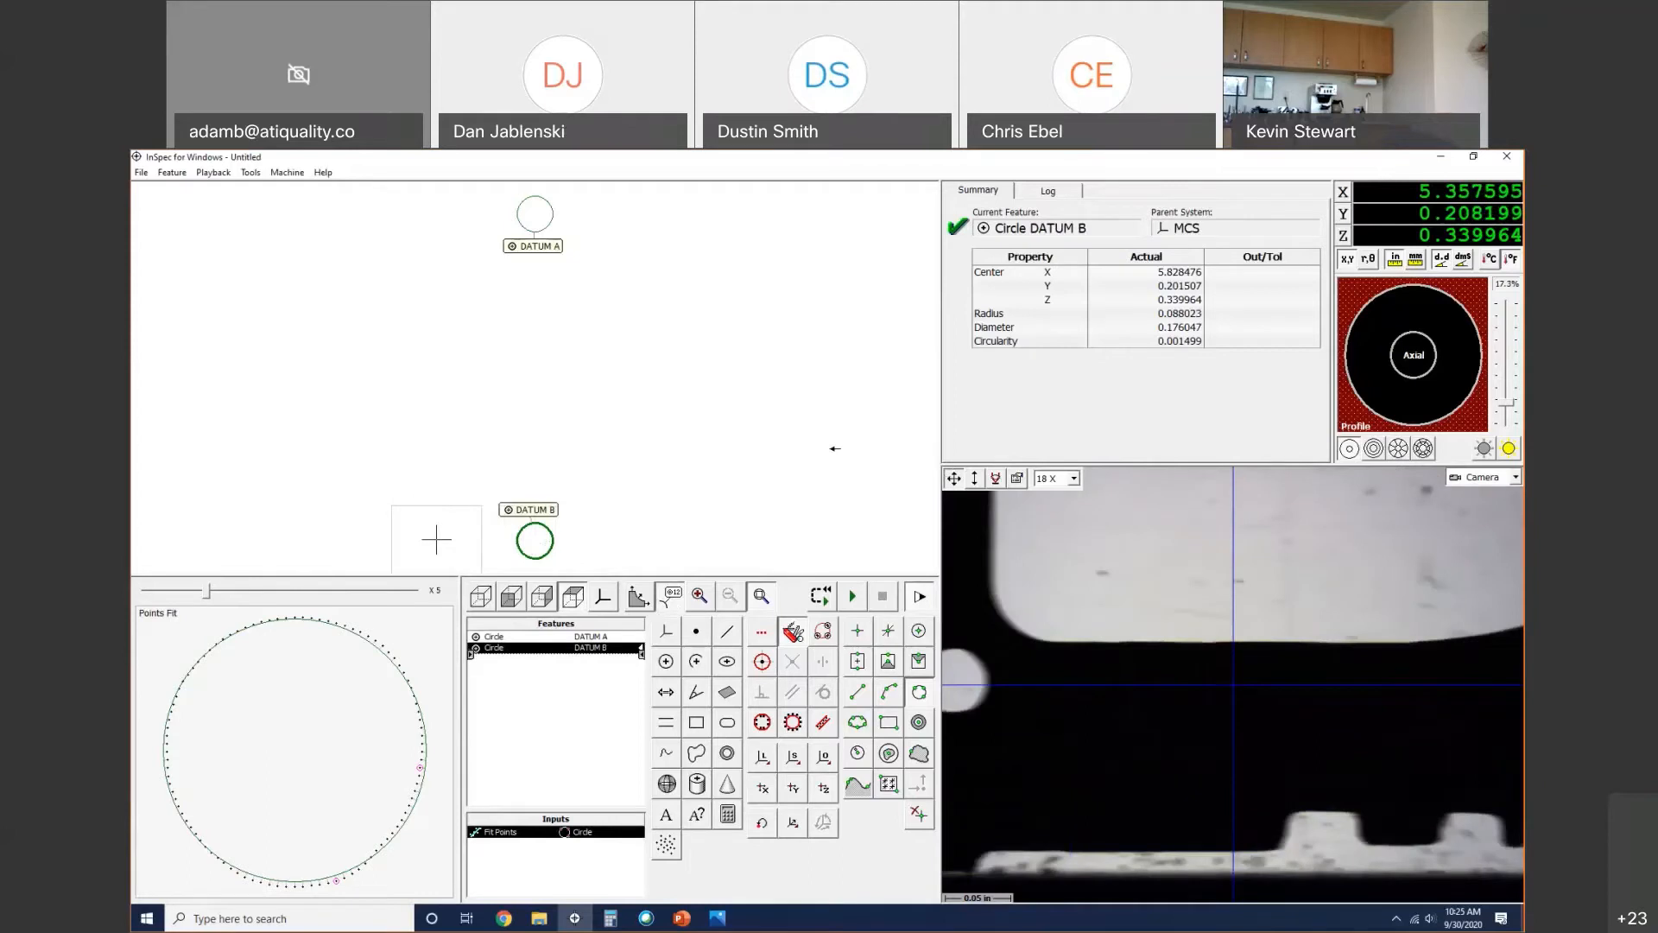
# Step: Bring the small round hole near the crosshair and measure it as a circle from three points on its edge
pyautogui.rightClick(1165, 695)
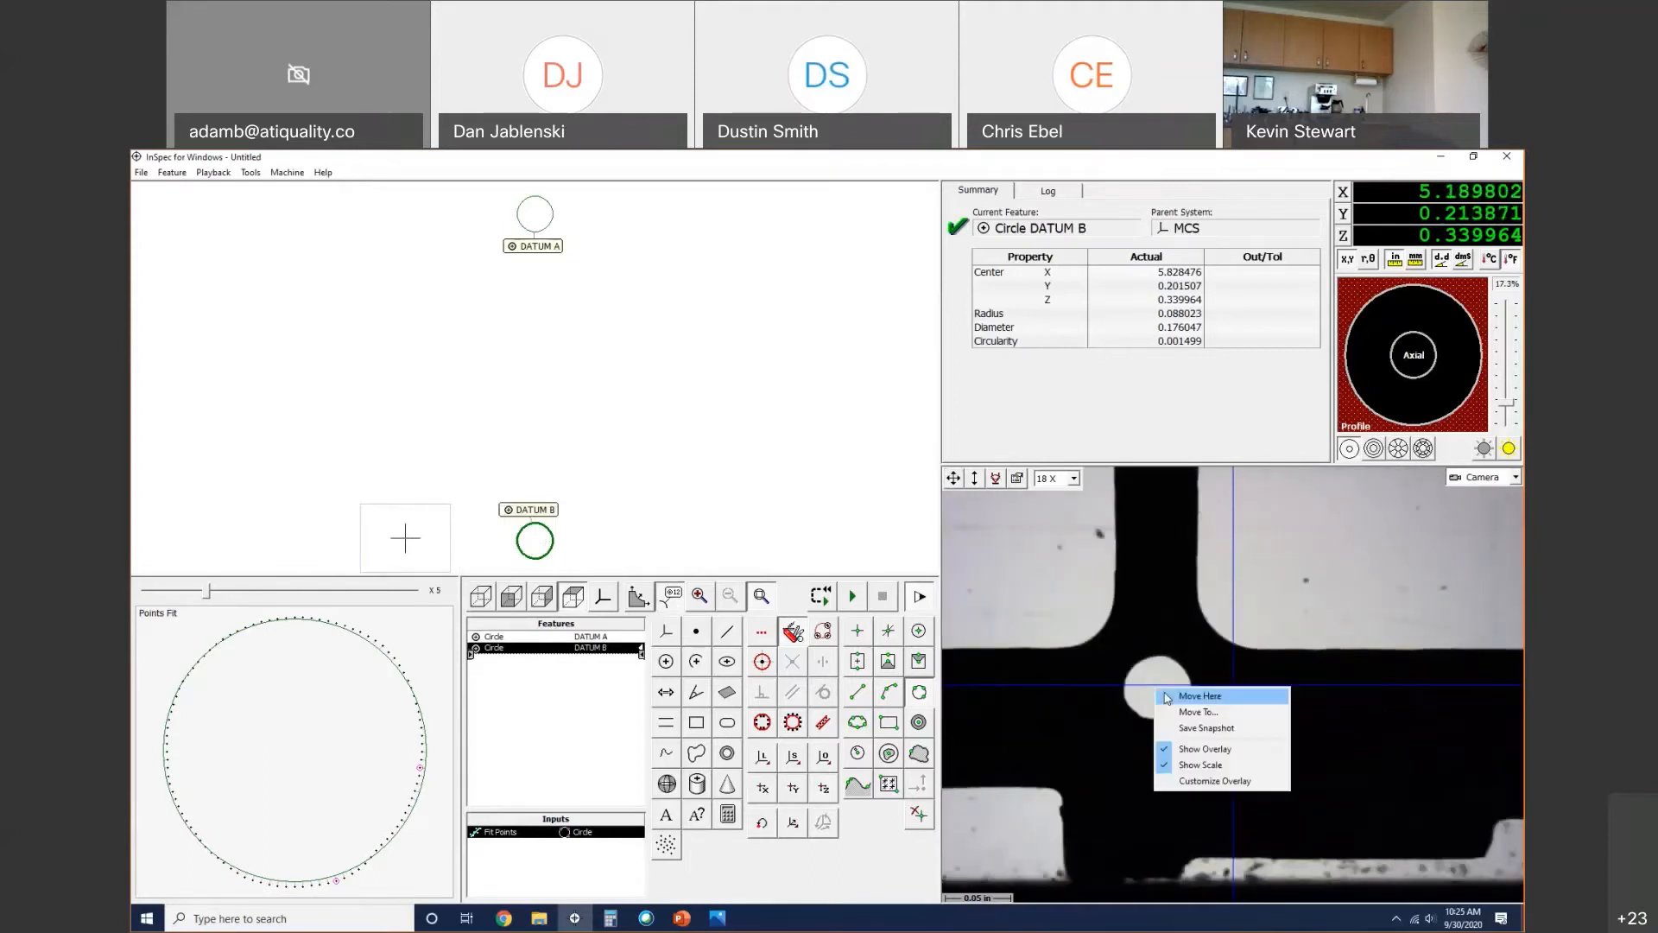
pyautogui.click(1165, 695)
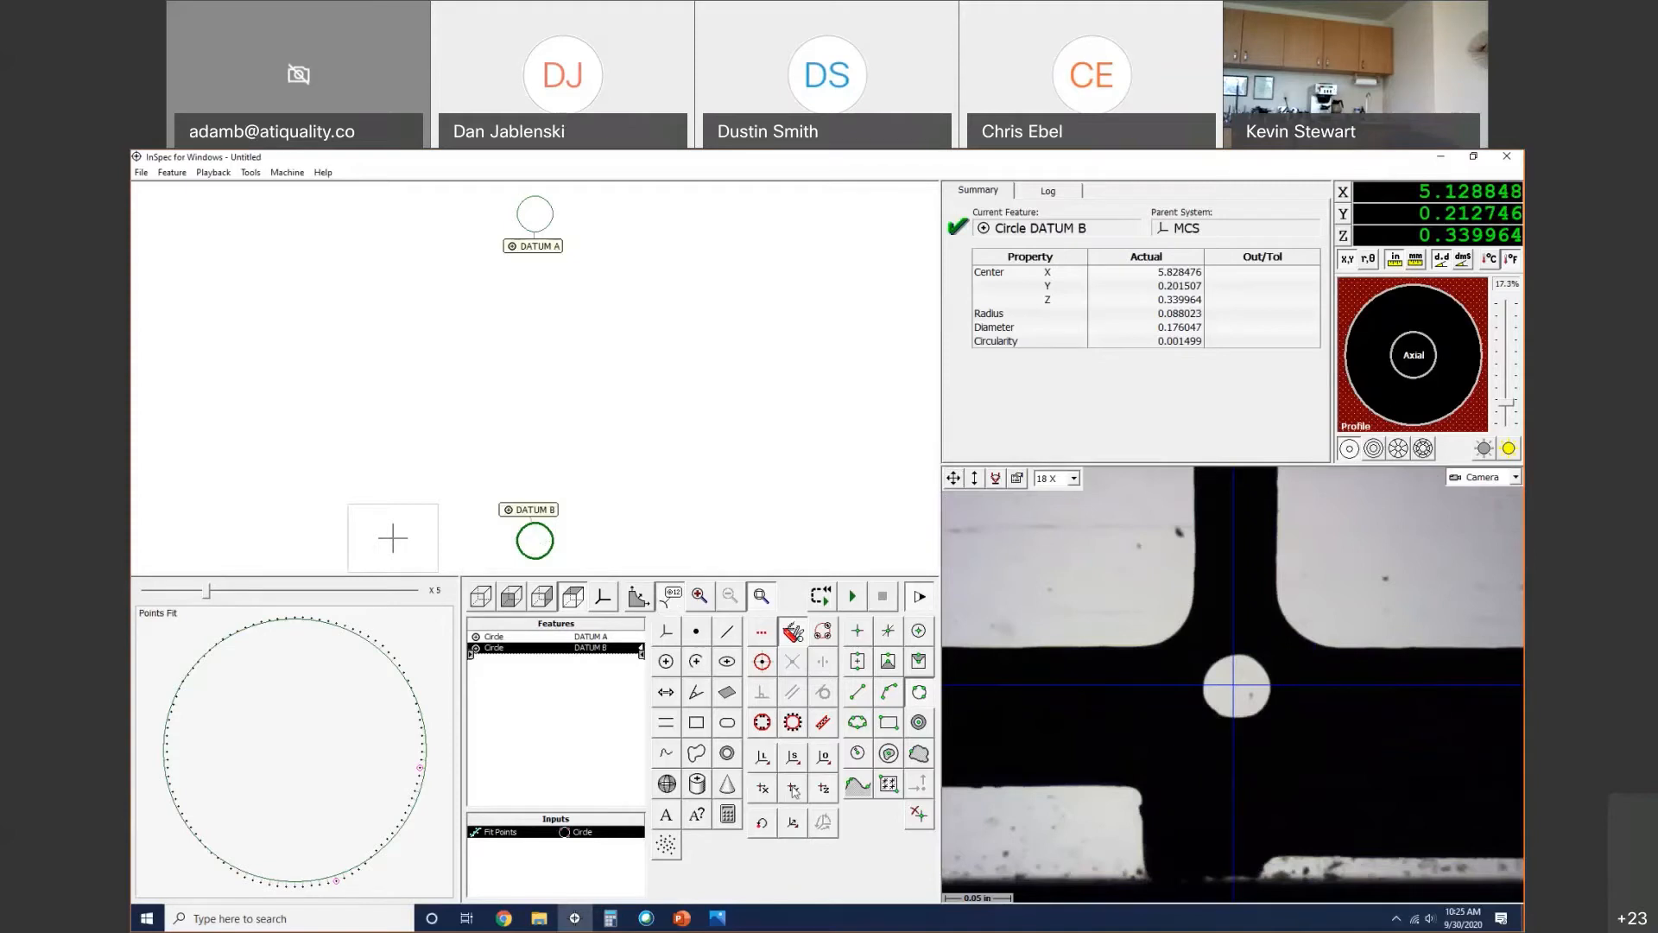
pyautogui.click(667, 661)
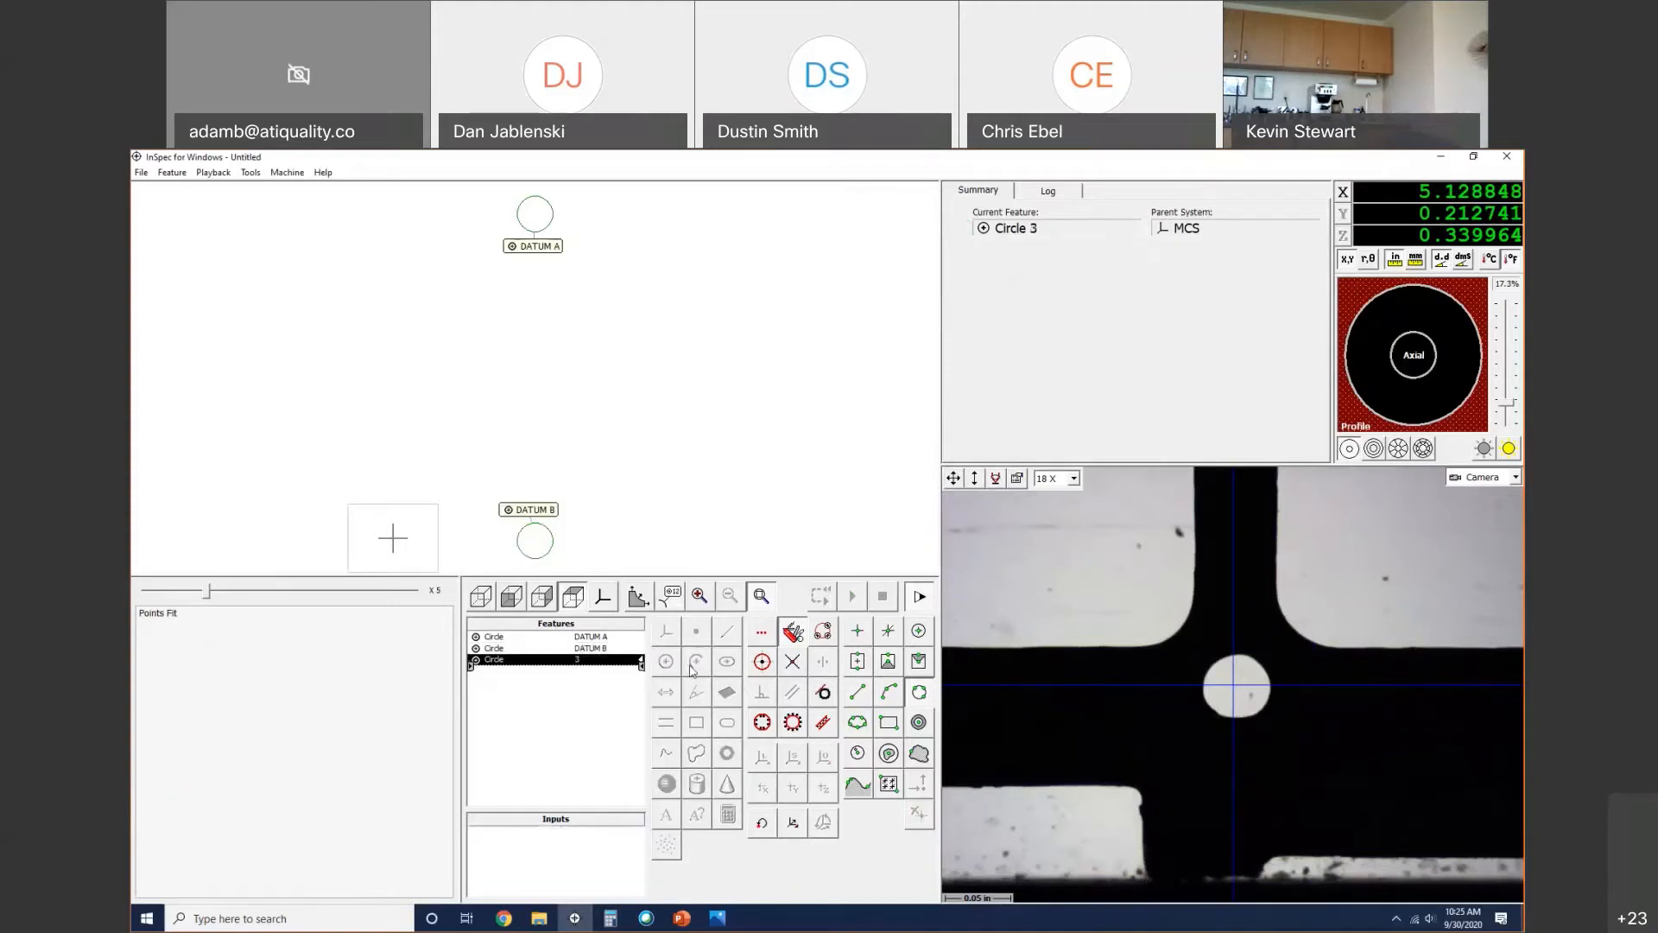
pyautogui.click(1219, 658)
pyautogui.click(1217, 710)
pyautogui.click(1267, 696)
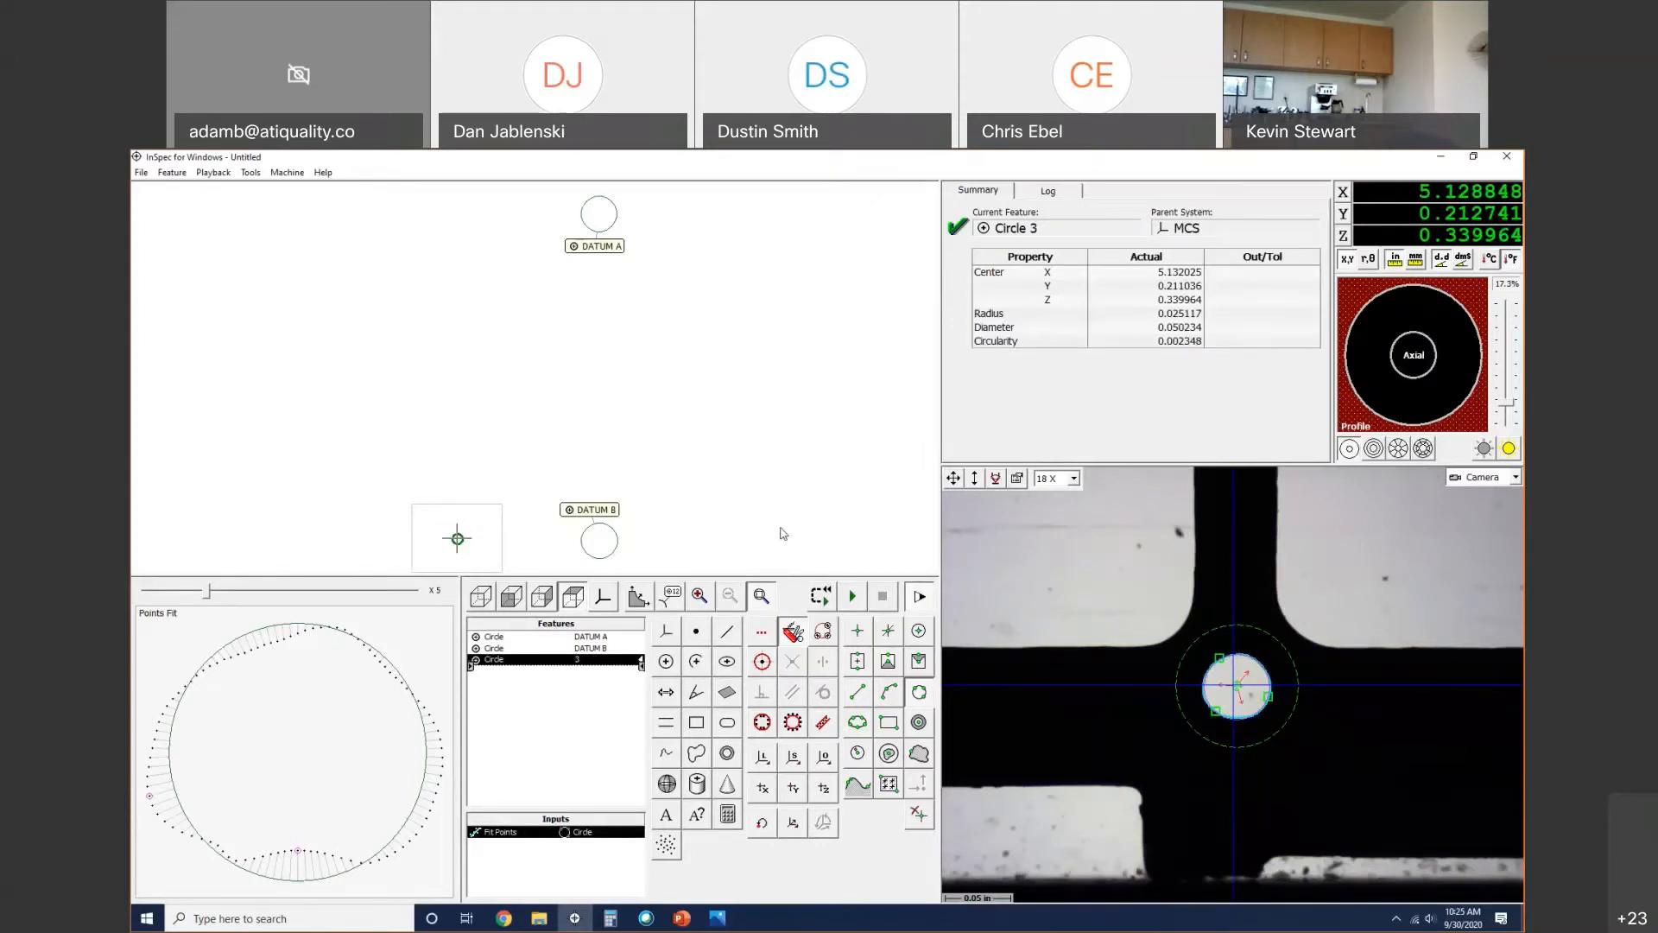
# Step: Set up a True Position (MMC) tolerance for Circle 3 with nominals X 5.15, Y 0.211 and diameter 0.05
pyautogui.hotkey('ctrl', 't')
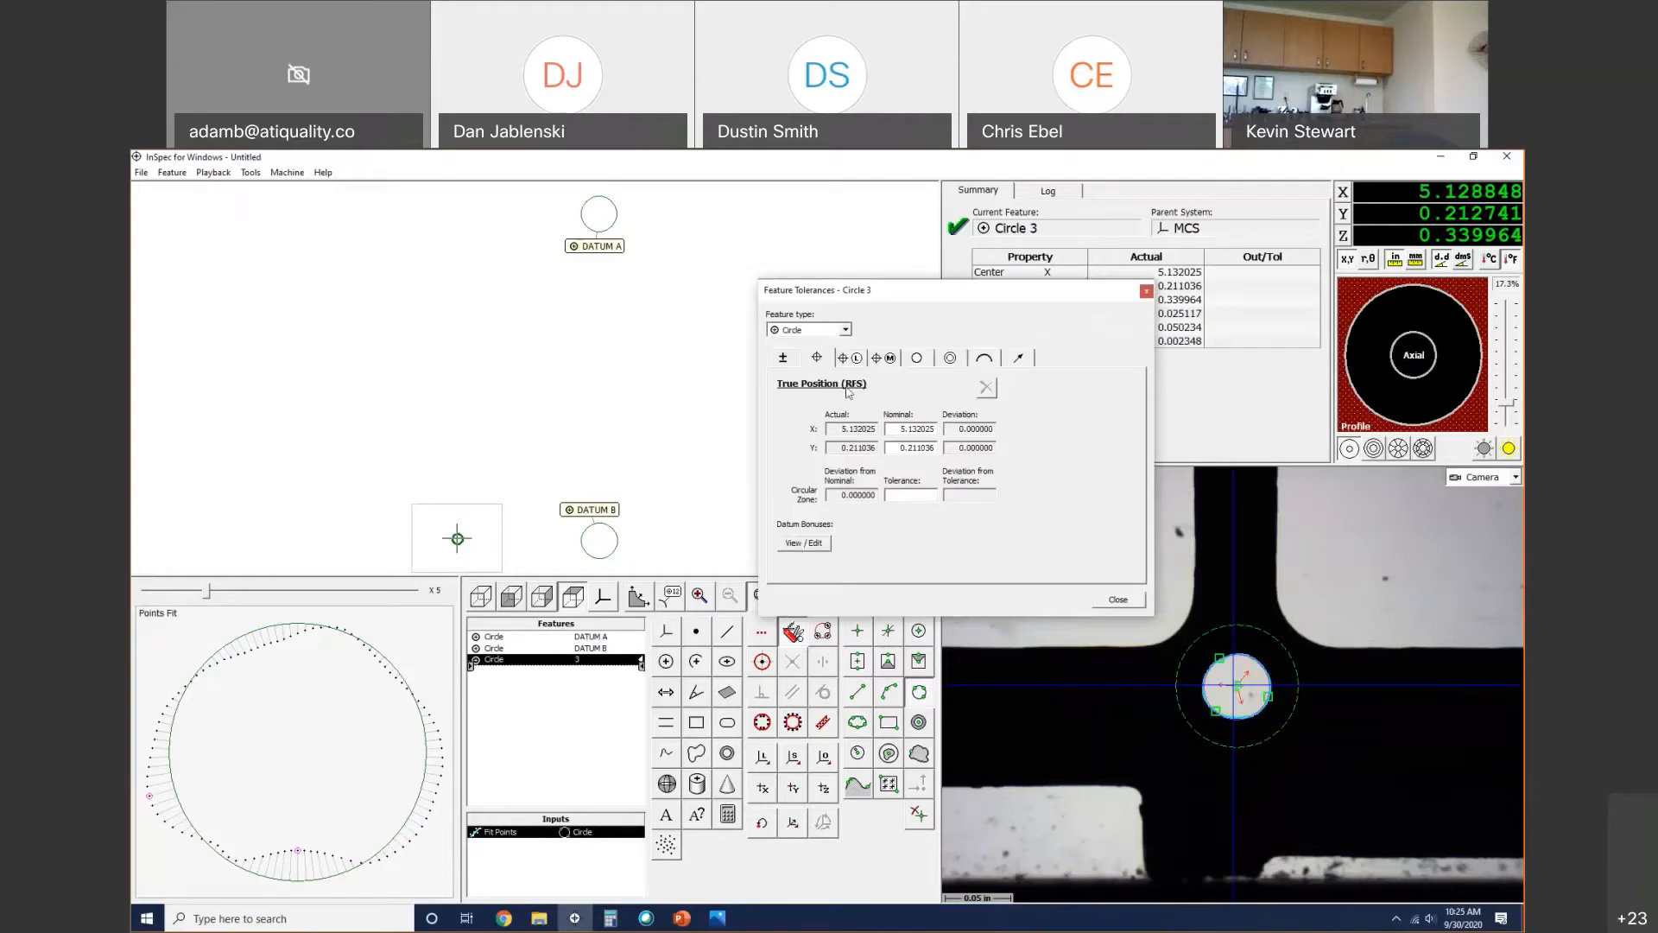
pyautogui.click(884, 360)
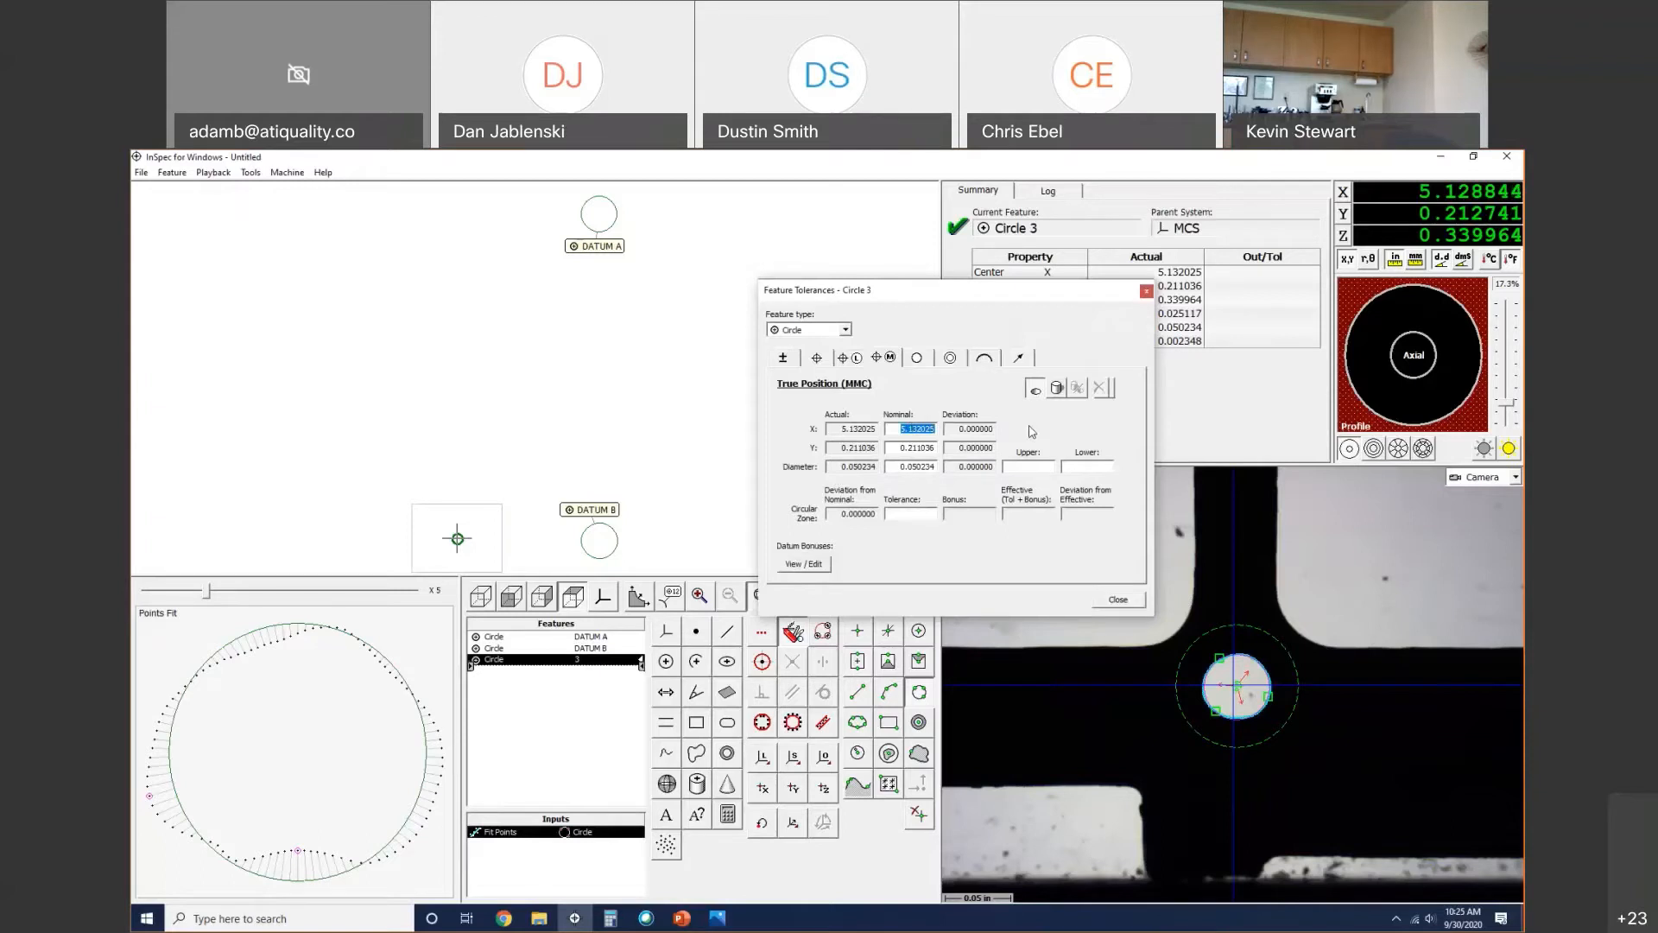
pyautogui.write('5.15')
pyautogui.press('Return')
pyautogui.press('Tab')
pyautogui.press('BackSpace')
pyautogui.write('.211')
pyautogui.click(899, 468)
pyautogui.moveTo(900, 467); pyautogui.dragTo(984, 469)
pyautogui.write('.05')
pyautogui.press('Tab')
pyautogui.click(819, 358)
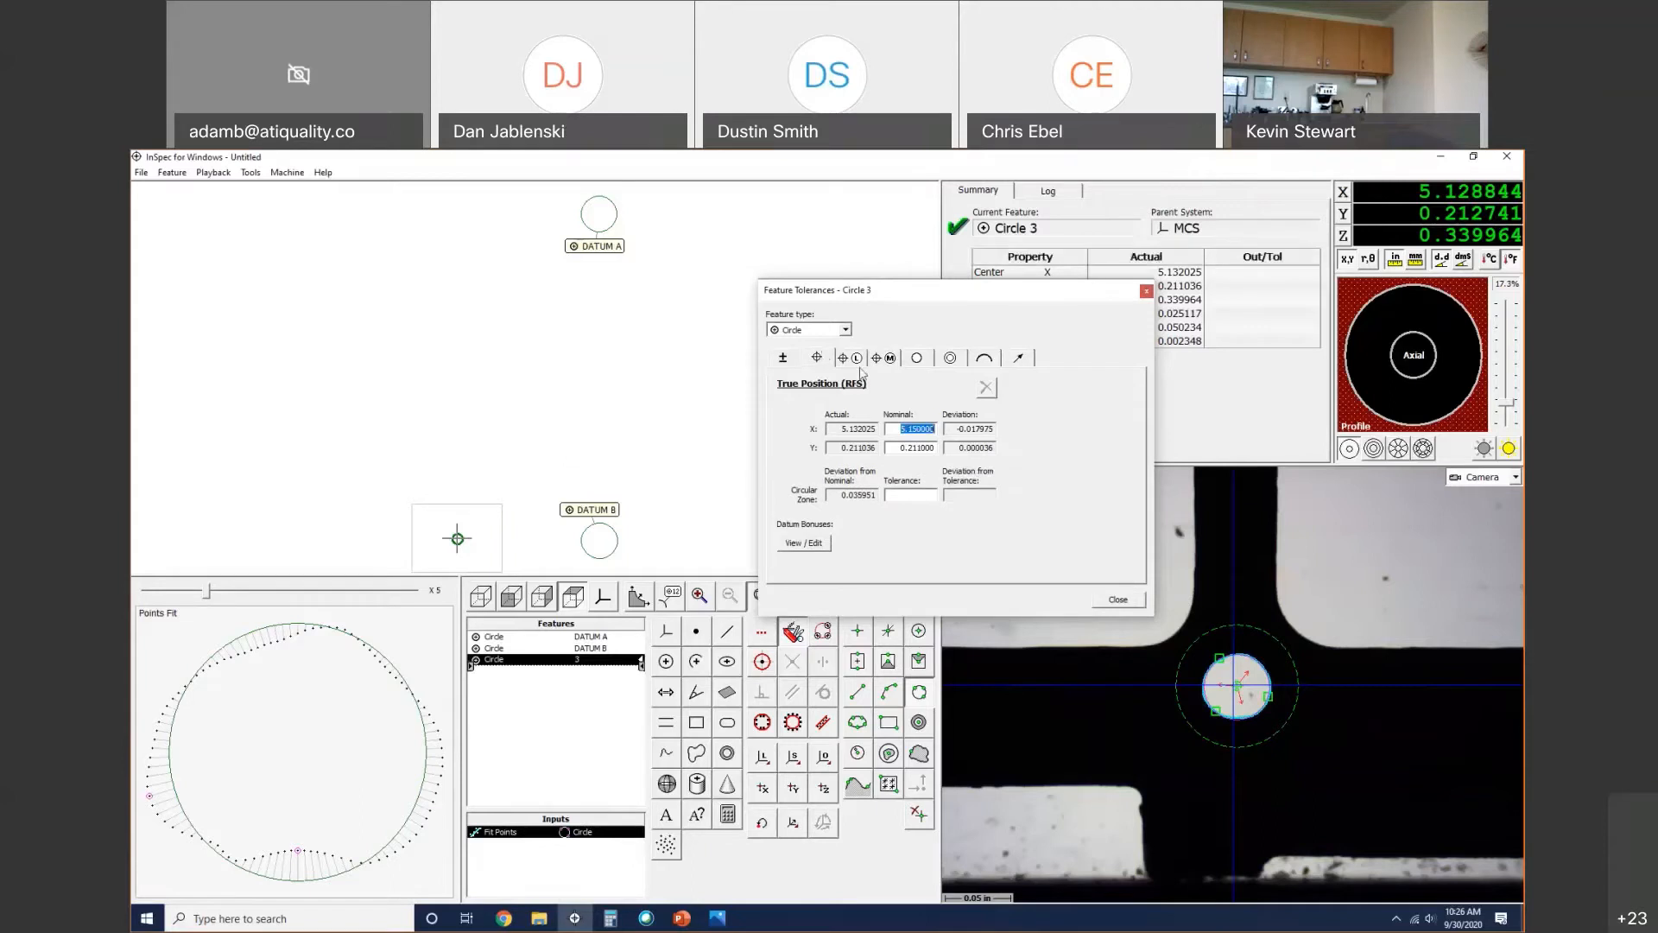
pyautogui.click(890, 359)
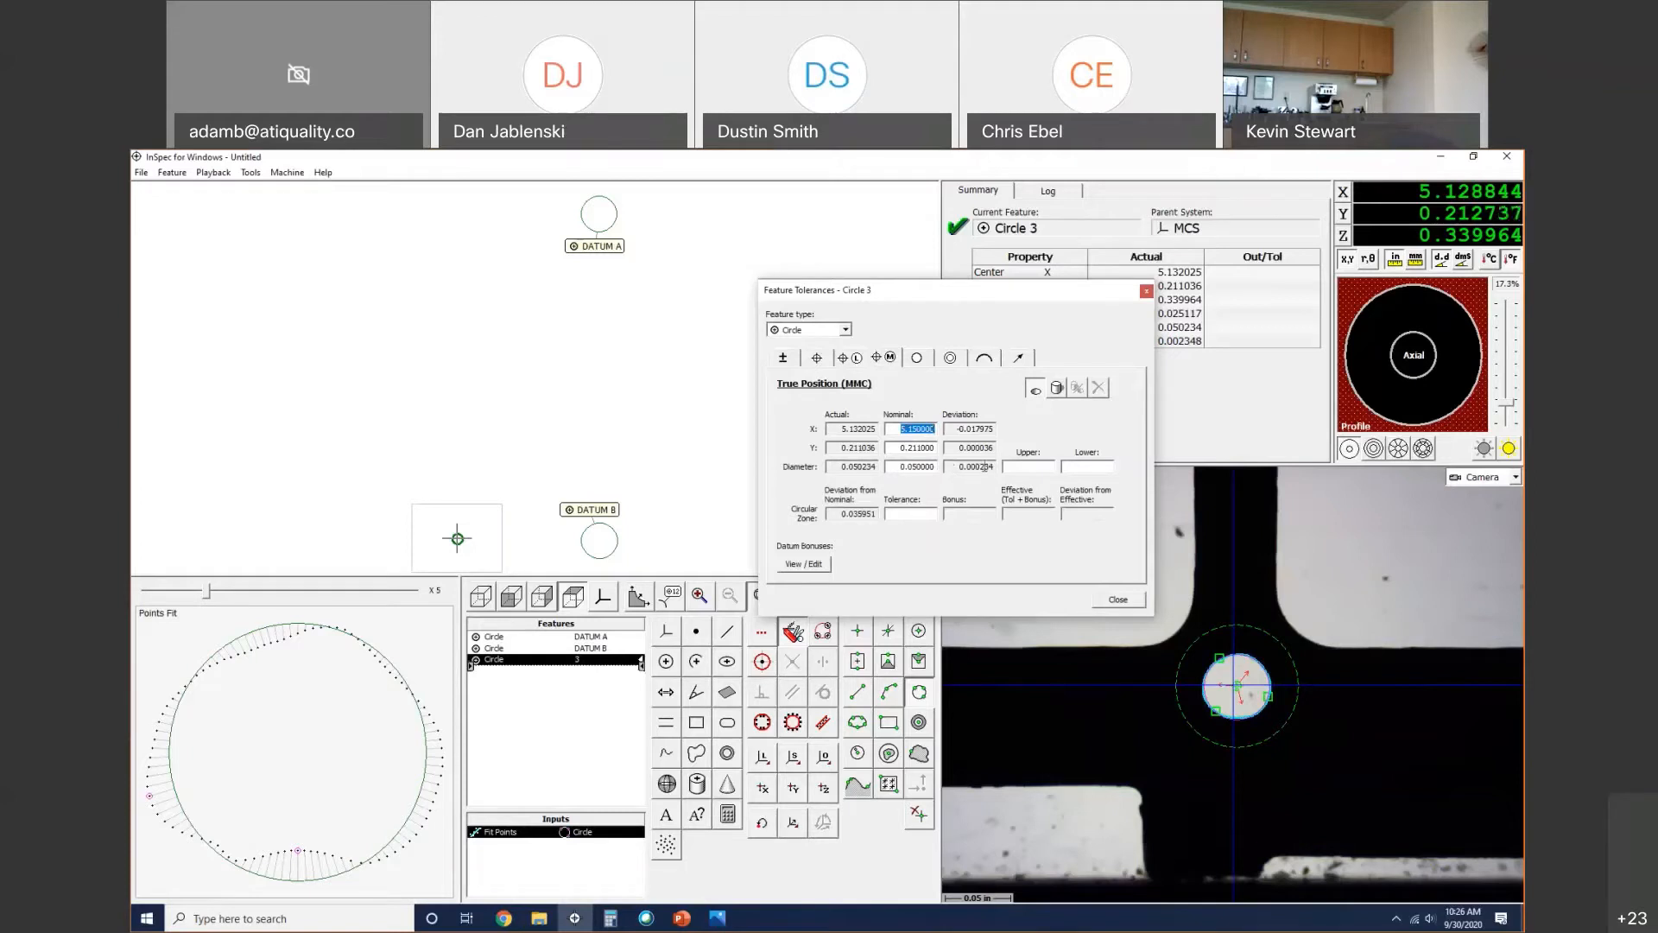
# Step: Set Circle 3's diameter limits to +0.005 and -0.005 and its position tolerance to 0.05, and reduce the plot magnification to x2
pyautogui.click(1037, 465)
pyautogui.write('.005')
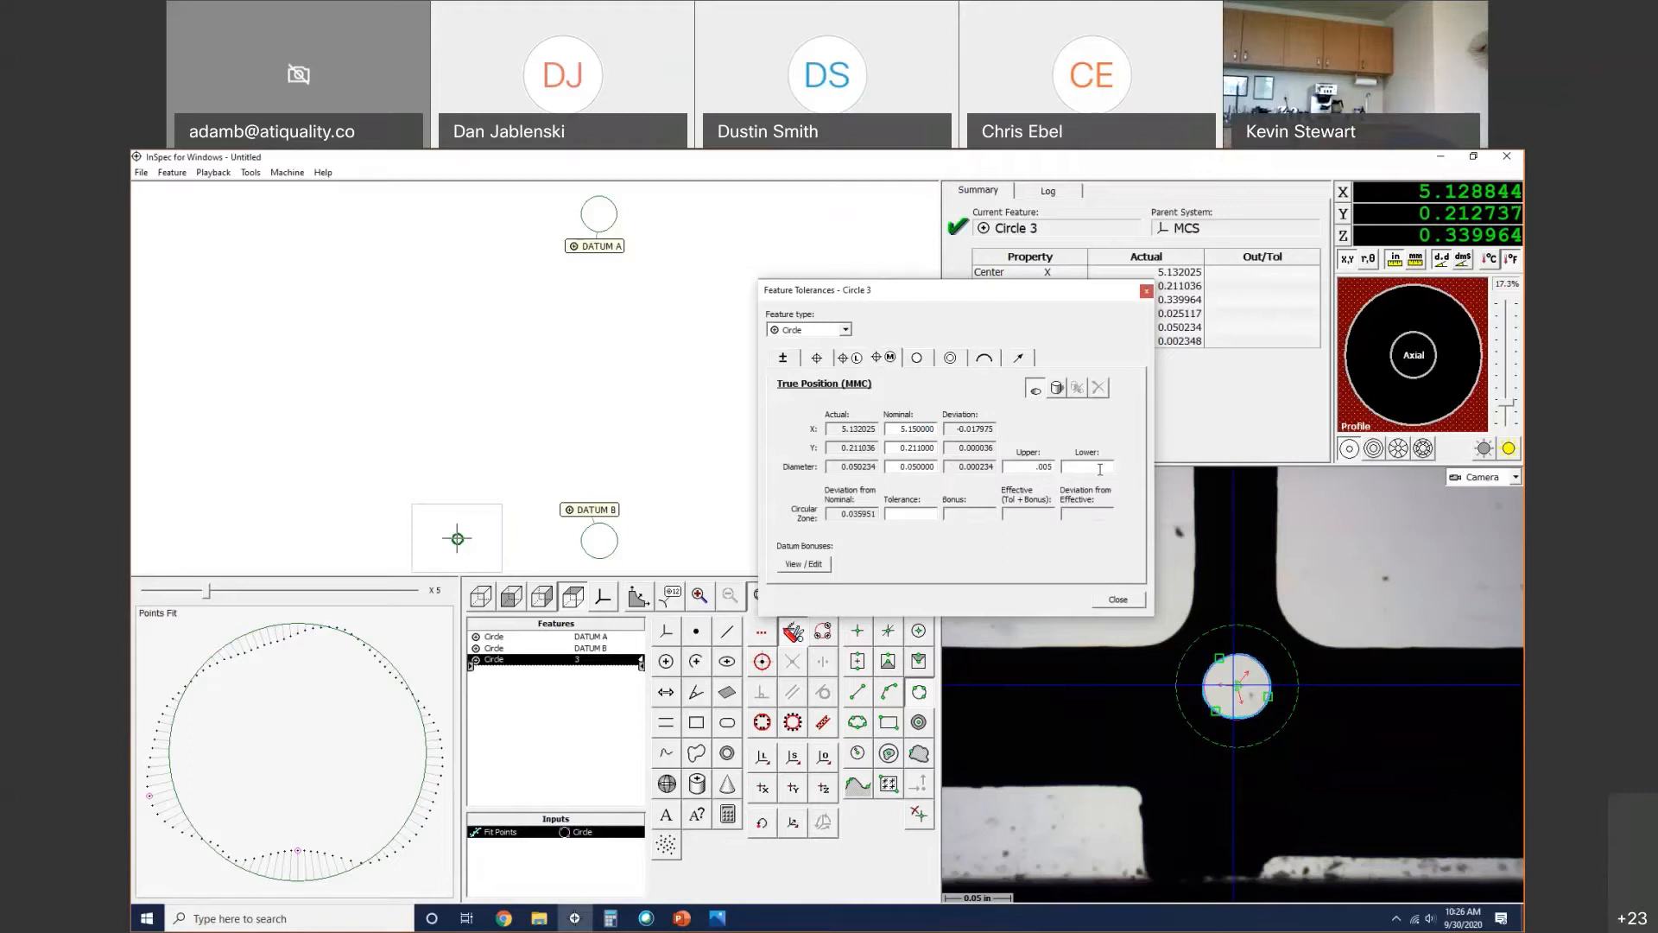
pyautogui.click(1102, 470)
pyautogui.write('-.005')
pyautogui.click(980, 468)
pyautogui.write('.005000')
pyautogui.press('Return')
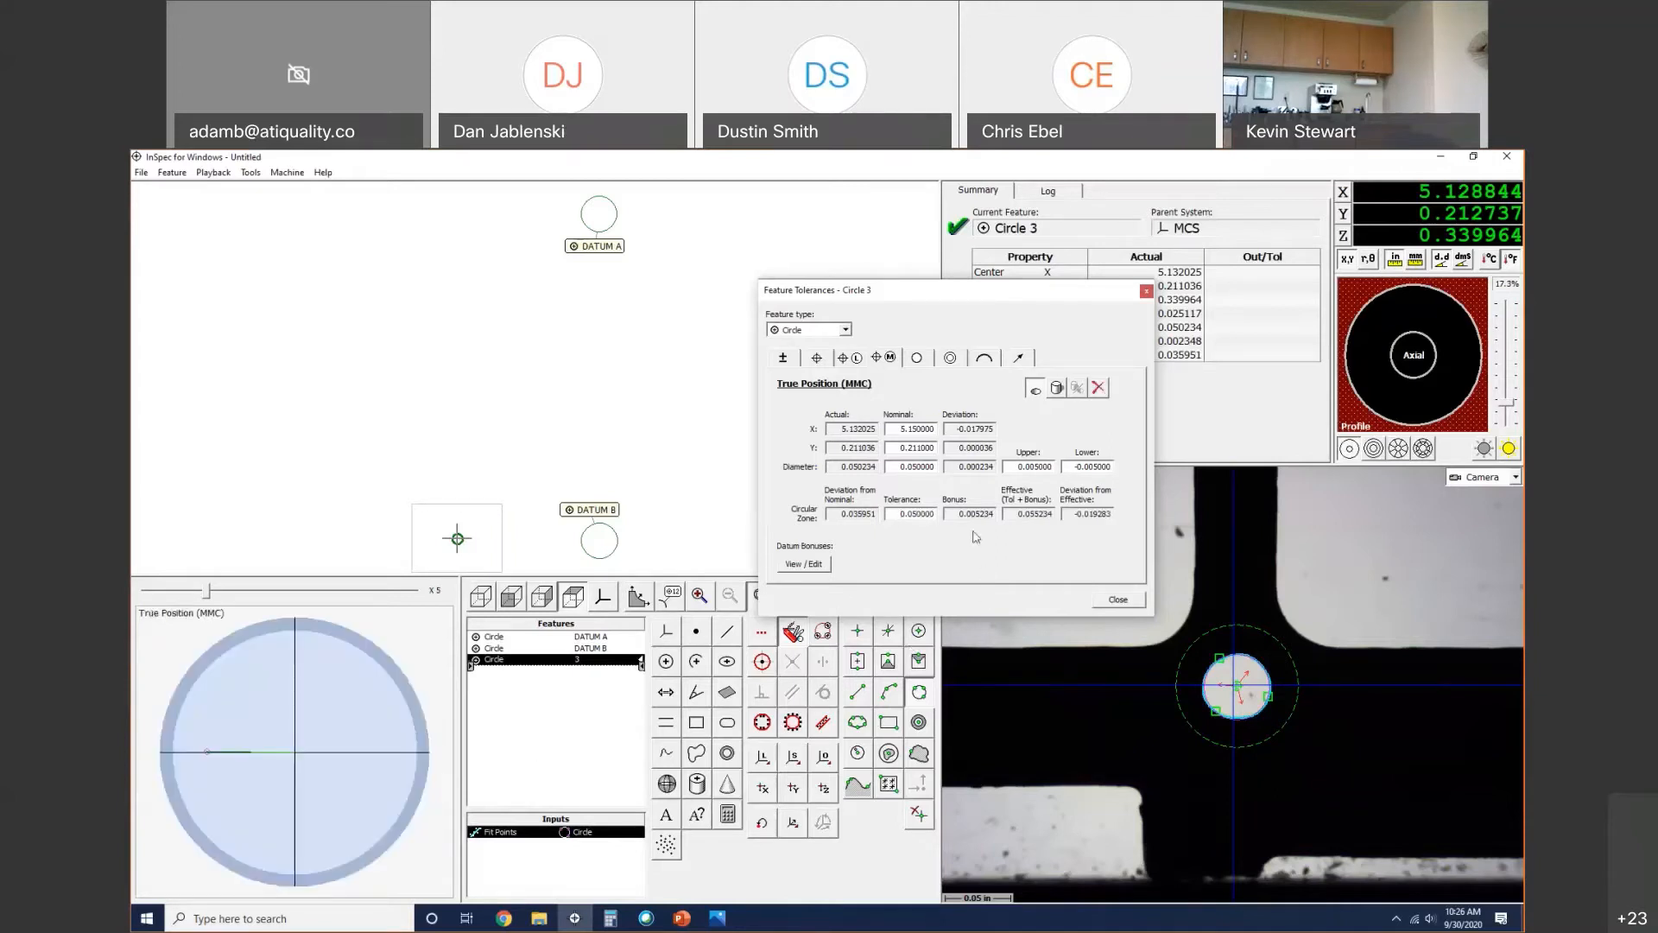
pyautogui.moveTo(206, 592); pyautogui.dragTo(170, 593)
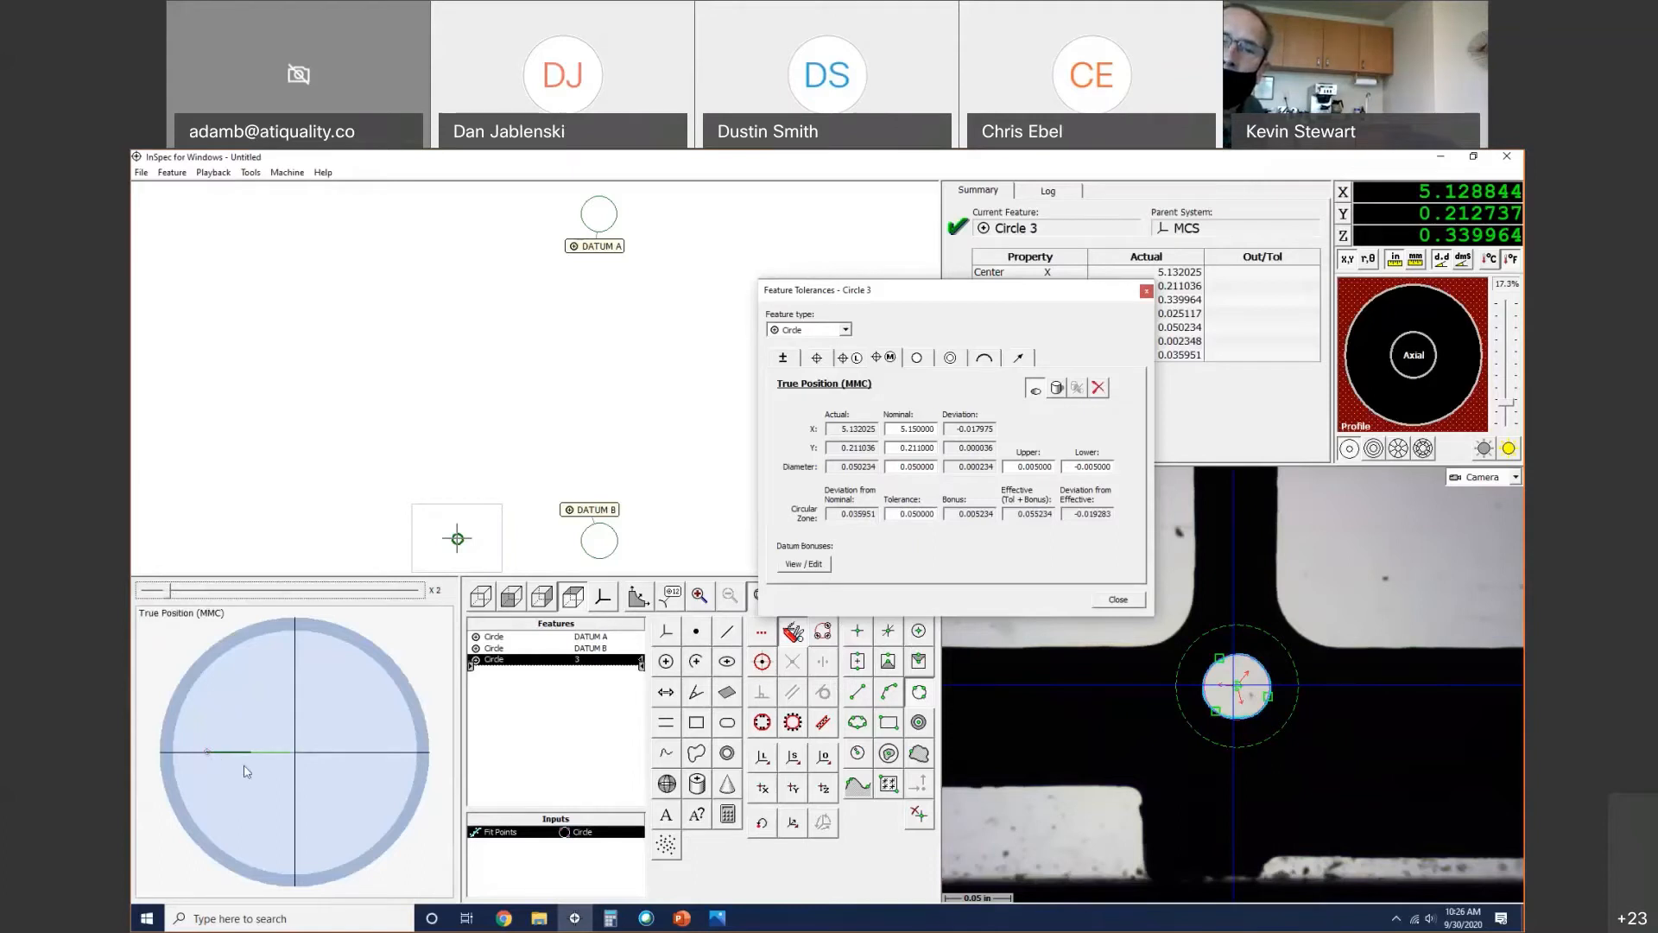
pyautogui.moveTo(212, 758)
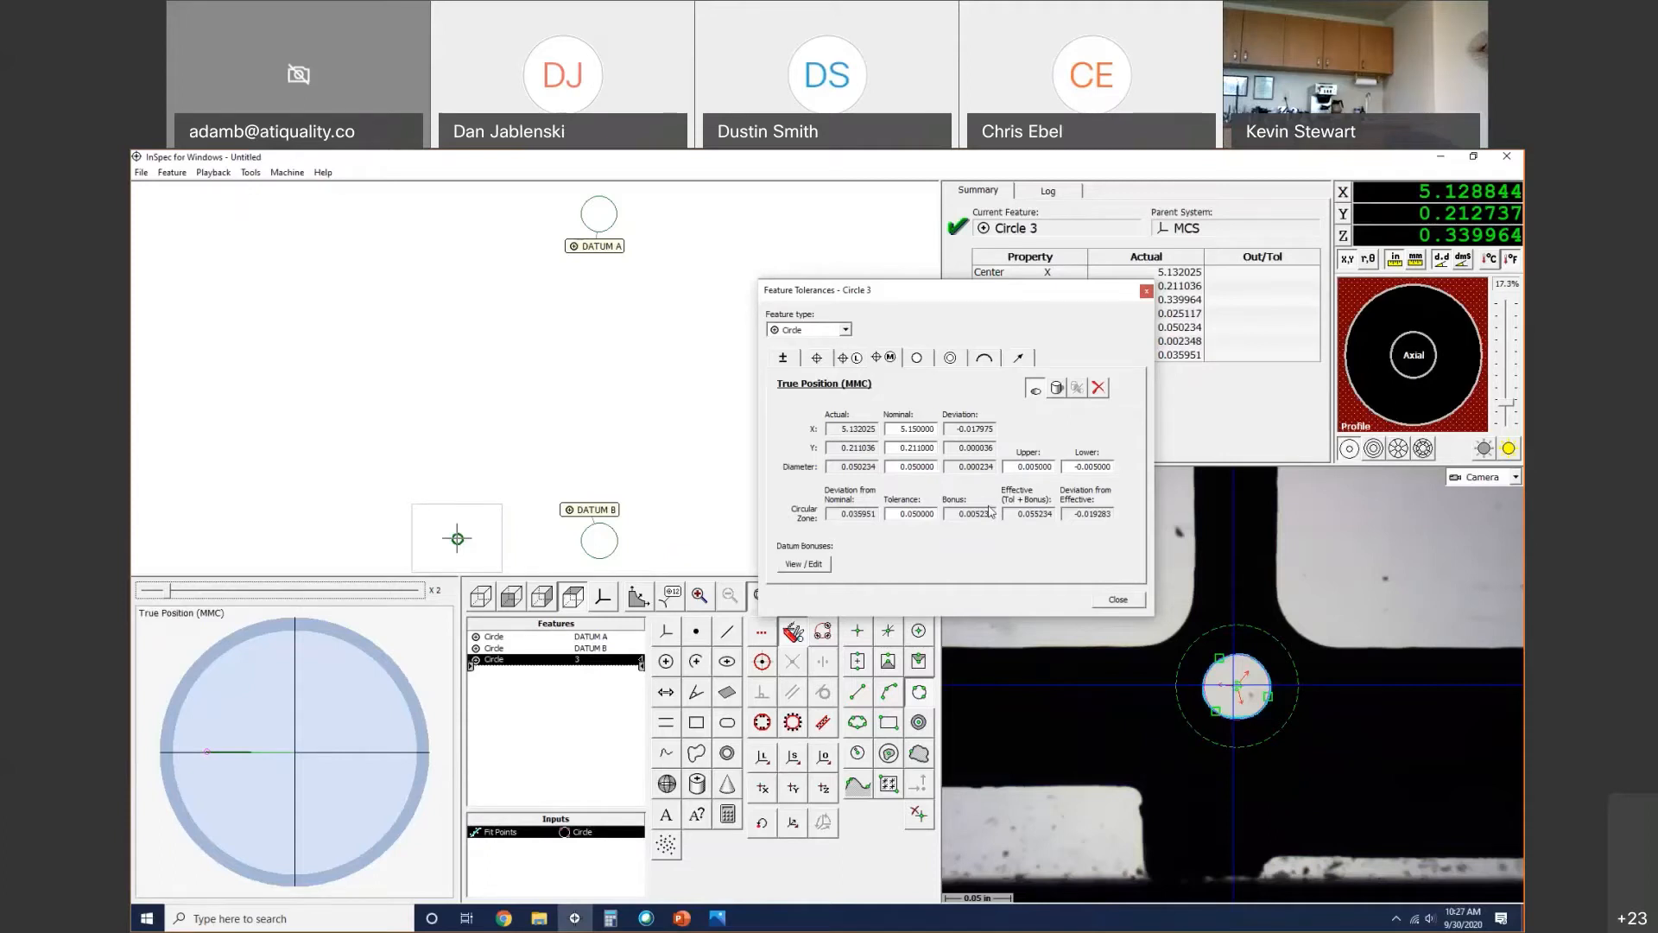
# Step: Compare the internal and external feature settings of Circle 3's MMC tolerance, leave it on internal, and close the tolerances
pyautogui.click(1056, 392)
pyautogui.click(1037, 392)
pyautogui.click(1055, 393)
pyautogui.click(1036, 393)
pyautogui.click(1052, 393)
pyautogui.click(1053, 394)
pyautogui.click(1038, 394)
pyautogui.click(1054, 395)
pyautogui.click(1038, 394)
pyautogui.click(1053, 397)
pyautogui.click(1040, 396)
pyautogui.click(1118, 599)
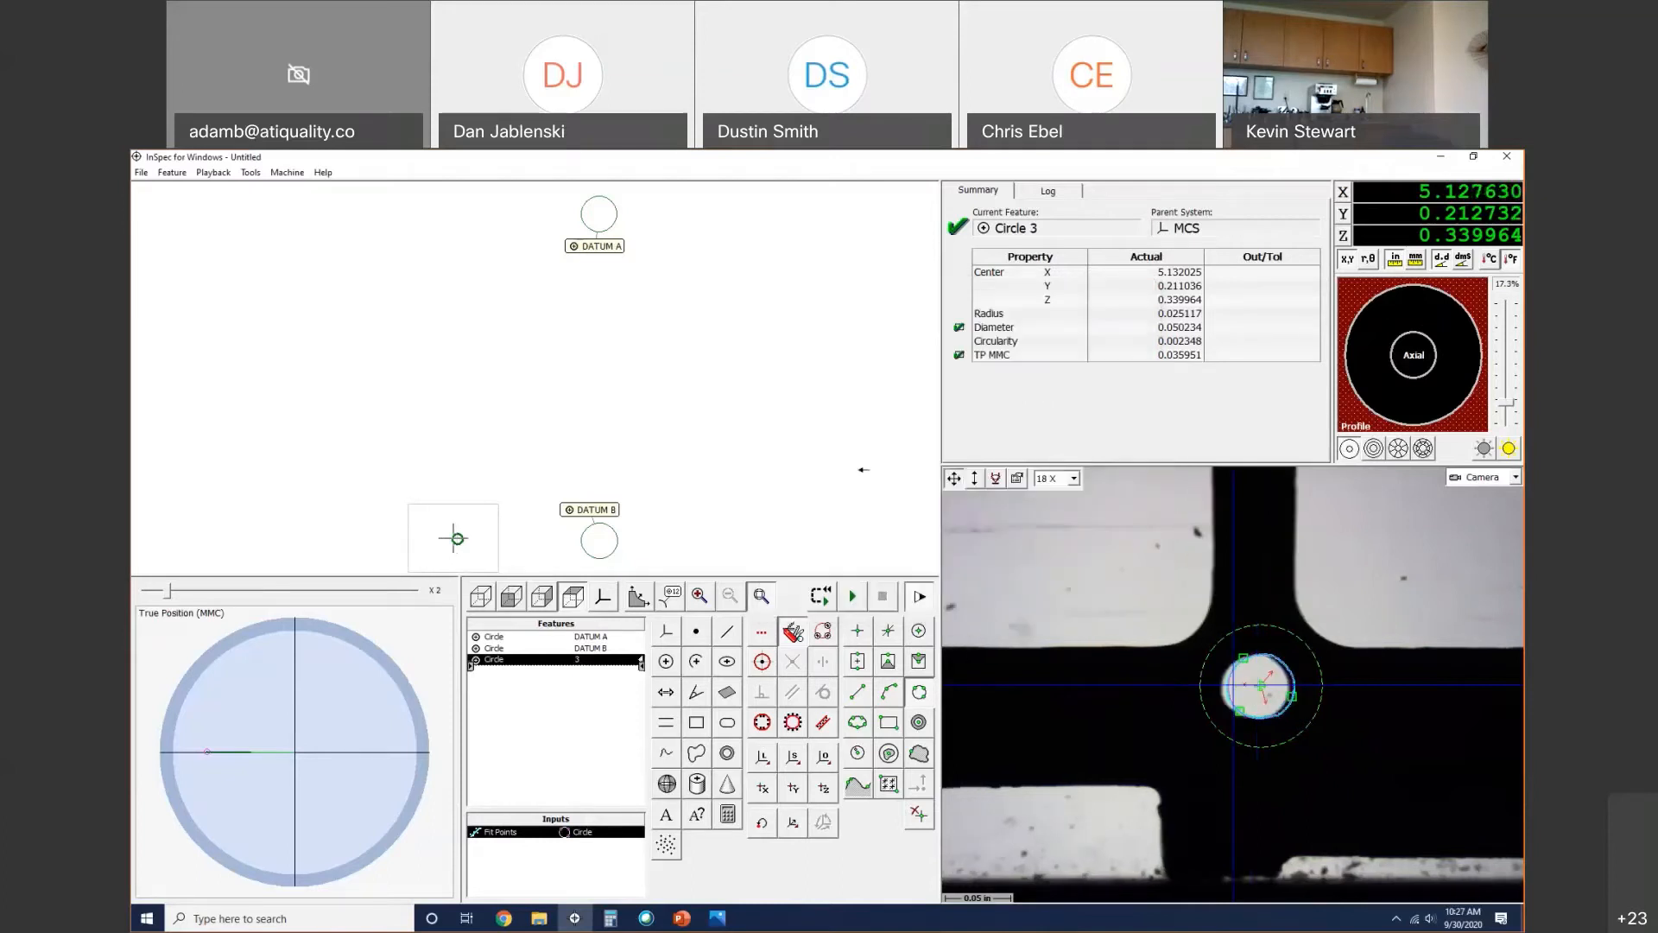
# Step: Move the stage along X to the next small round hole and measure it as a circle from three edge points
pyautogui.rightClick(1254, 705)
pyautogui.click(1257, 704)
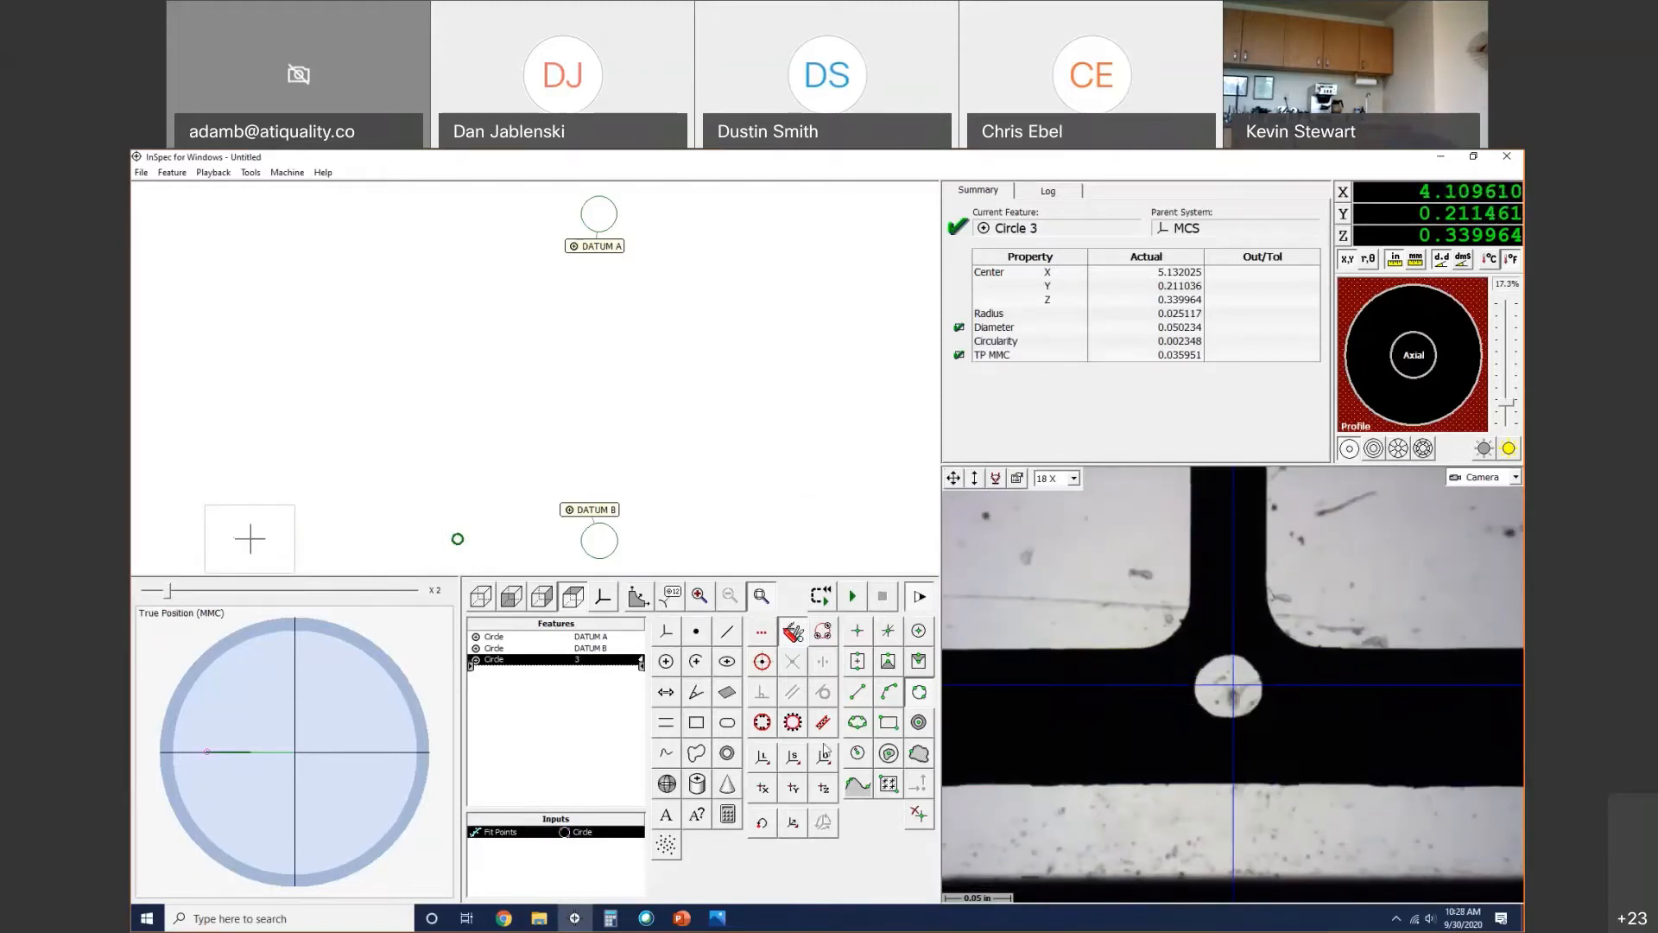
pyautogui.click(669, 664)
pyautogui.click(1218, 657)
pyautogui.click(1204, 709)
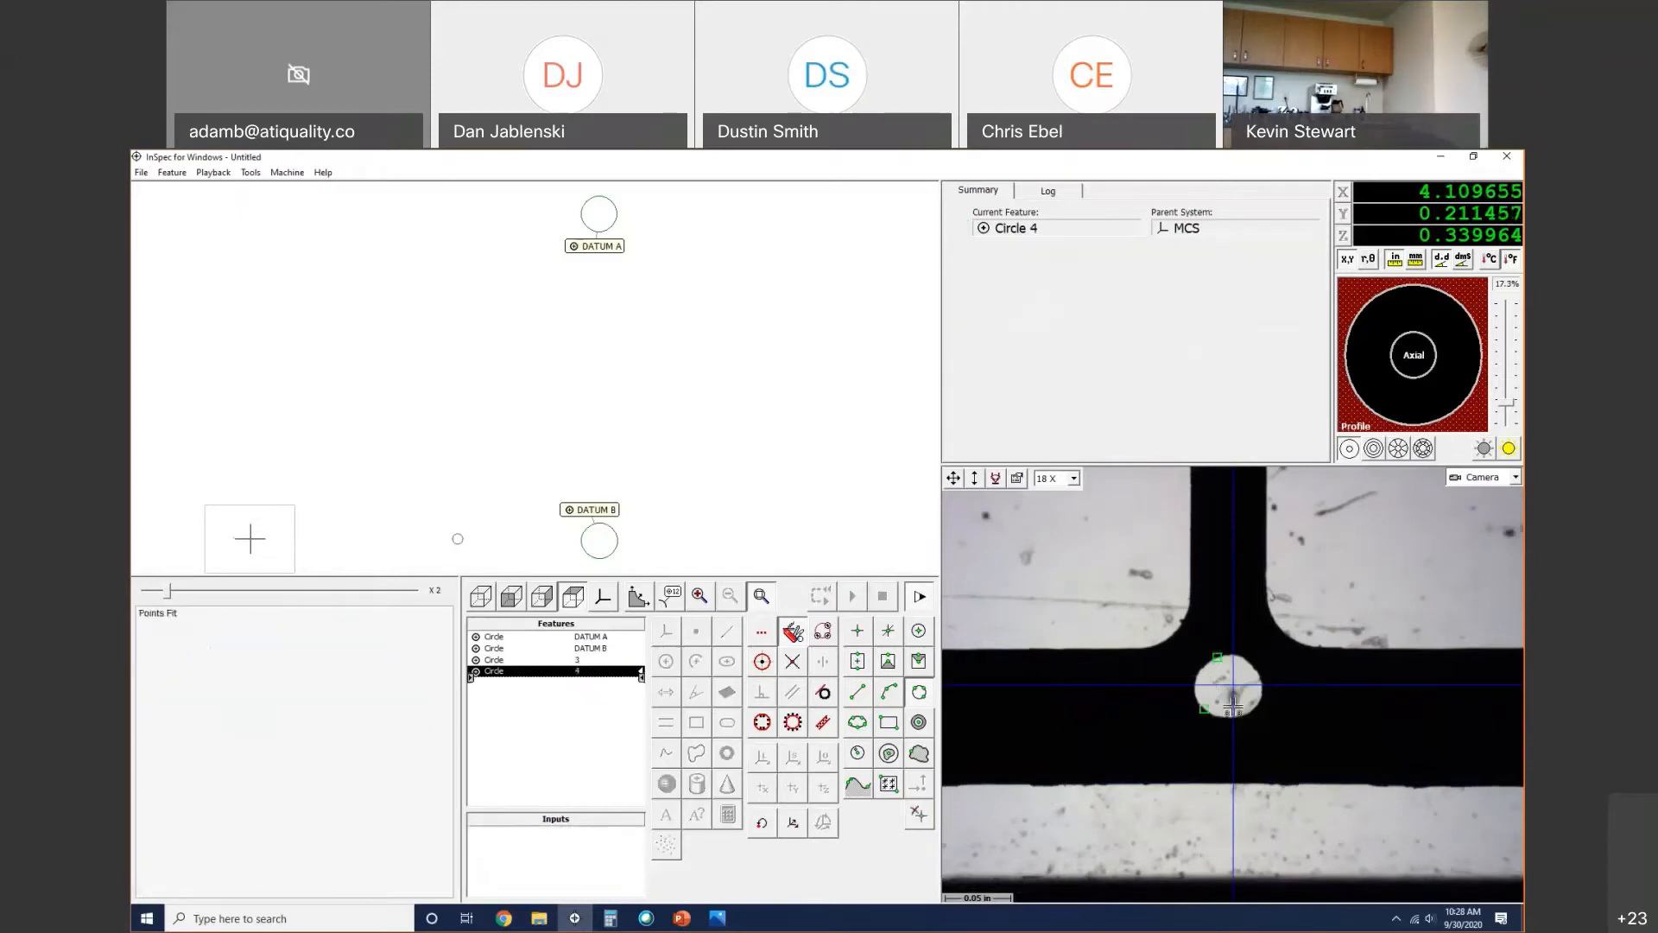
pyautogui.click(1255, 707)
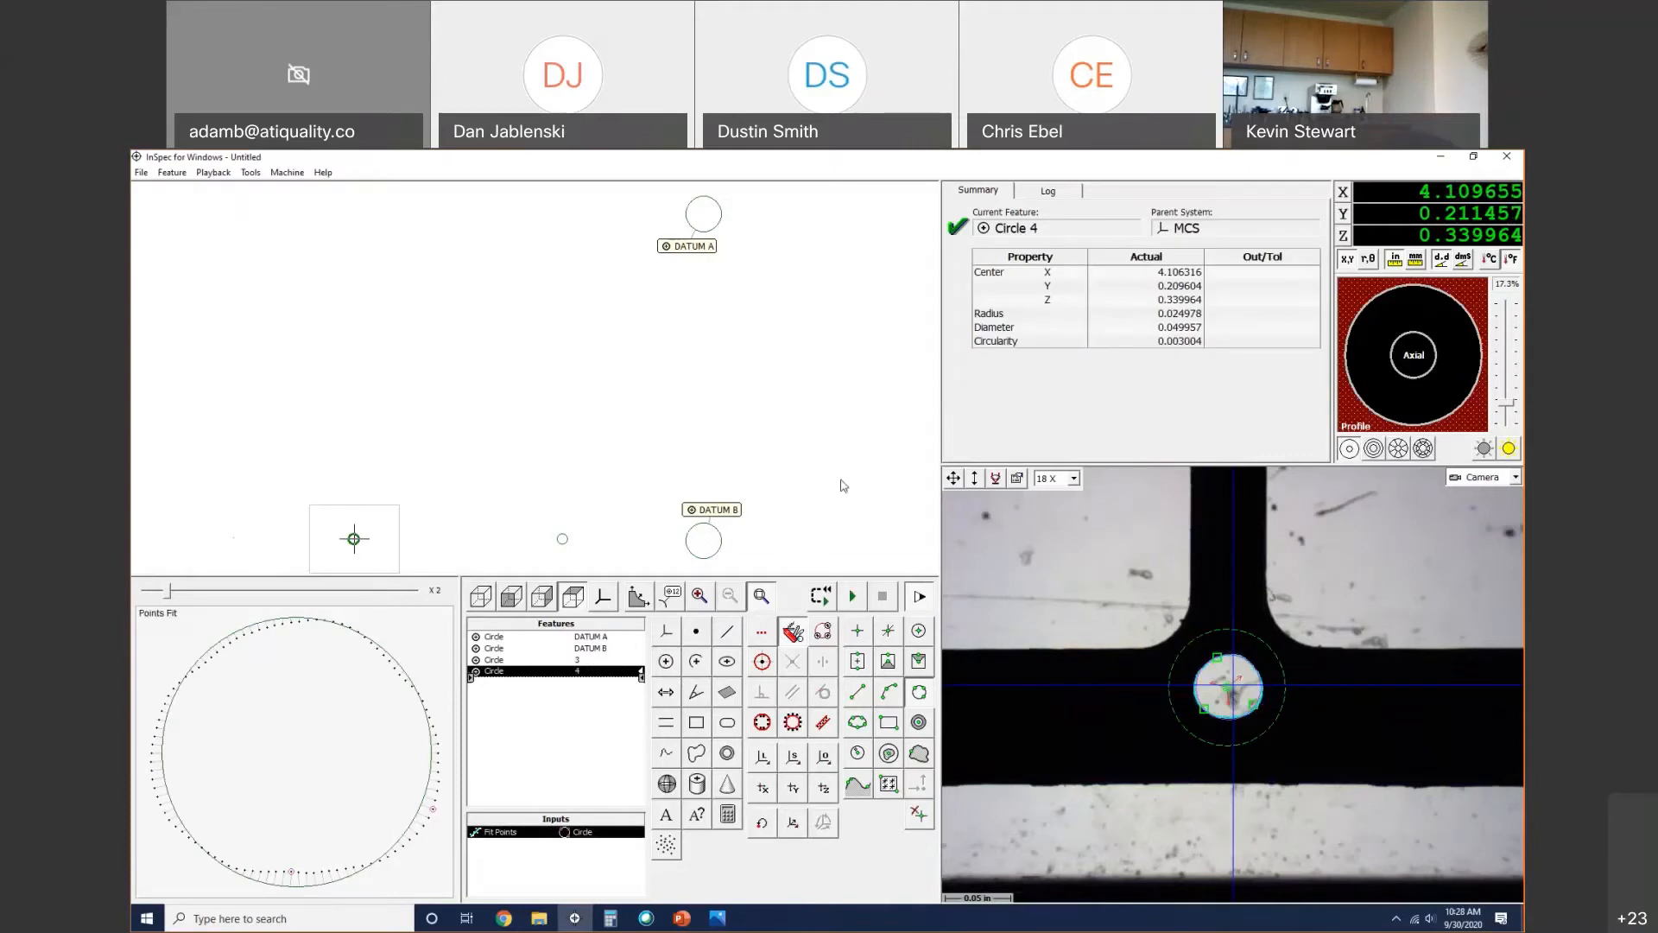
# Step: Open Circle 4's True Position (MMC) tolerance and set the nominals to X 4.1, Y 0.21 and diameter 0.05
pyautogui.hotkey('ctrl', 't')
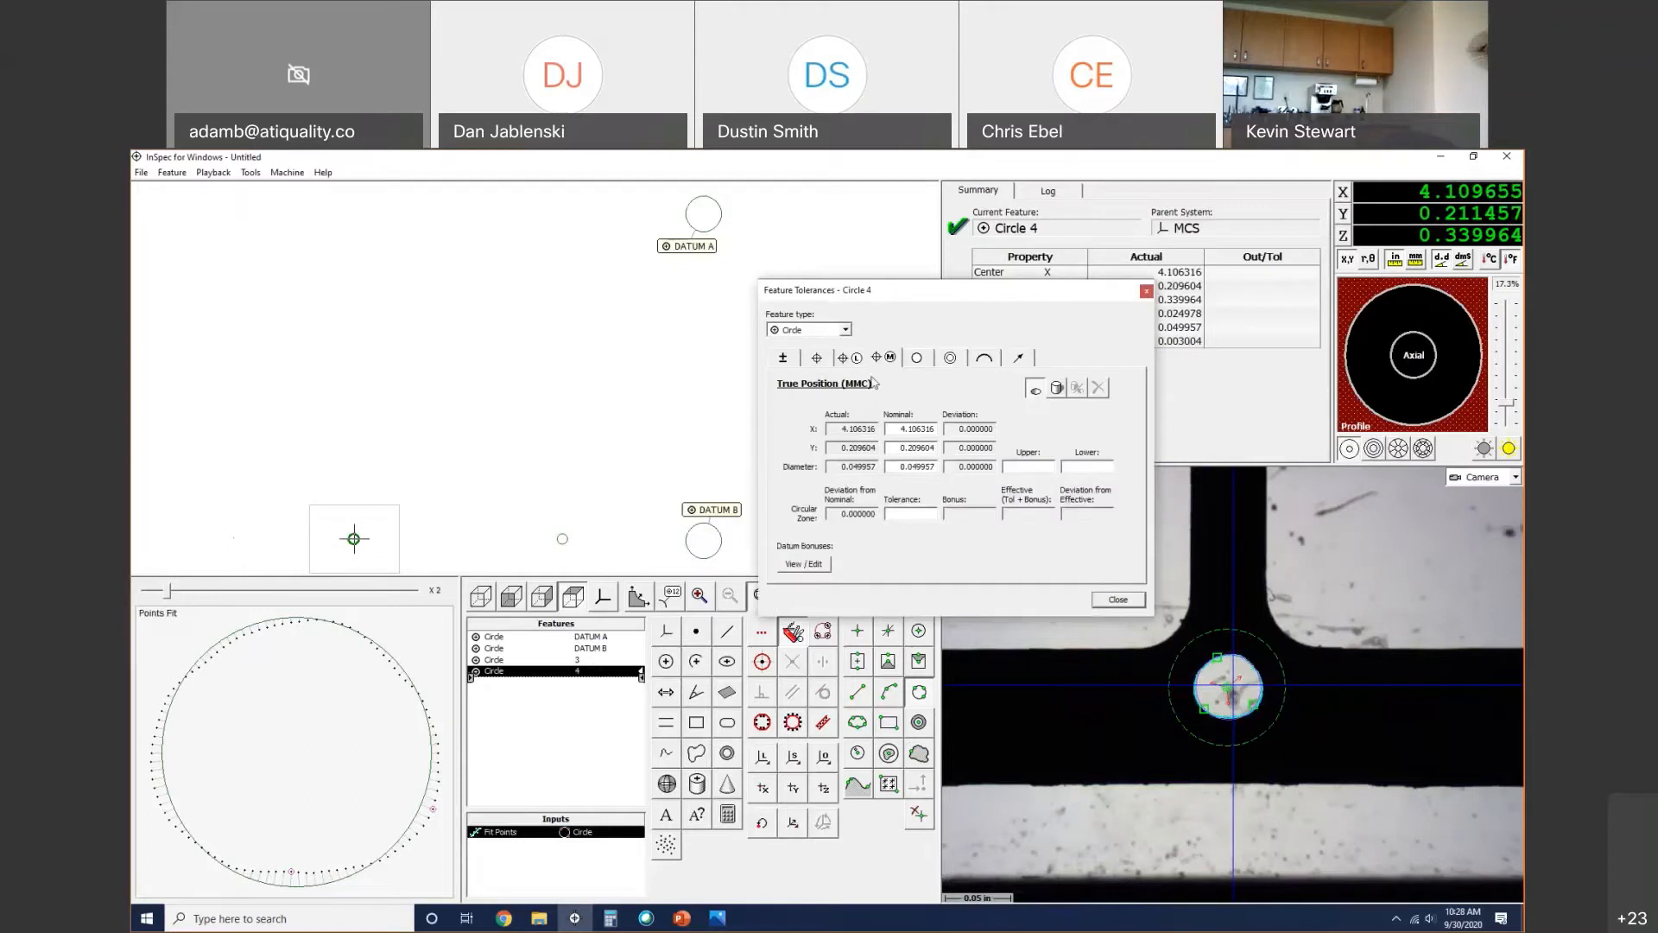
pyautogui.doubleClick(889, 428)
pyautogui.write('4.1')
pyautogui.click(900, 448)
pyautogui.moveTo(901, 447); pyautogui.dragTo(983, 457)
pyautogui.write('.210000')
pyautogui.click(916, 470)
pyautogui.moveTo(901, 467); pyautogui.dragTo(968, 469)
pyautogui.write('.5')
# Step: Set Circle 4's upper diameter limit to 0.005 and its lower limit to -0.005
pyautogui.click(1021, 463)
pyautogui.write('-.00')
pyautogui.click(1087, 466)
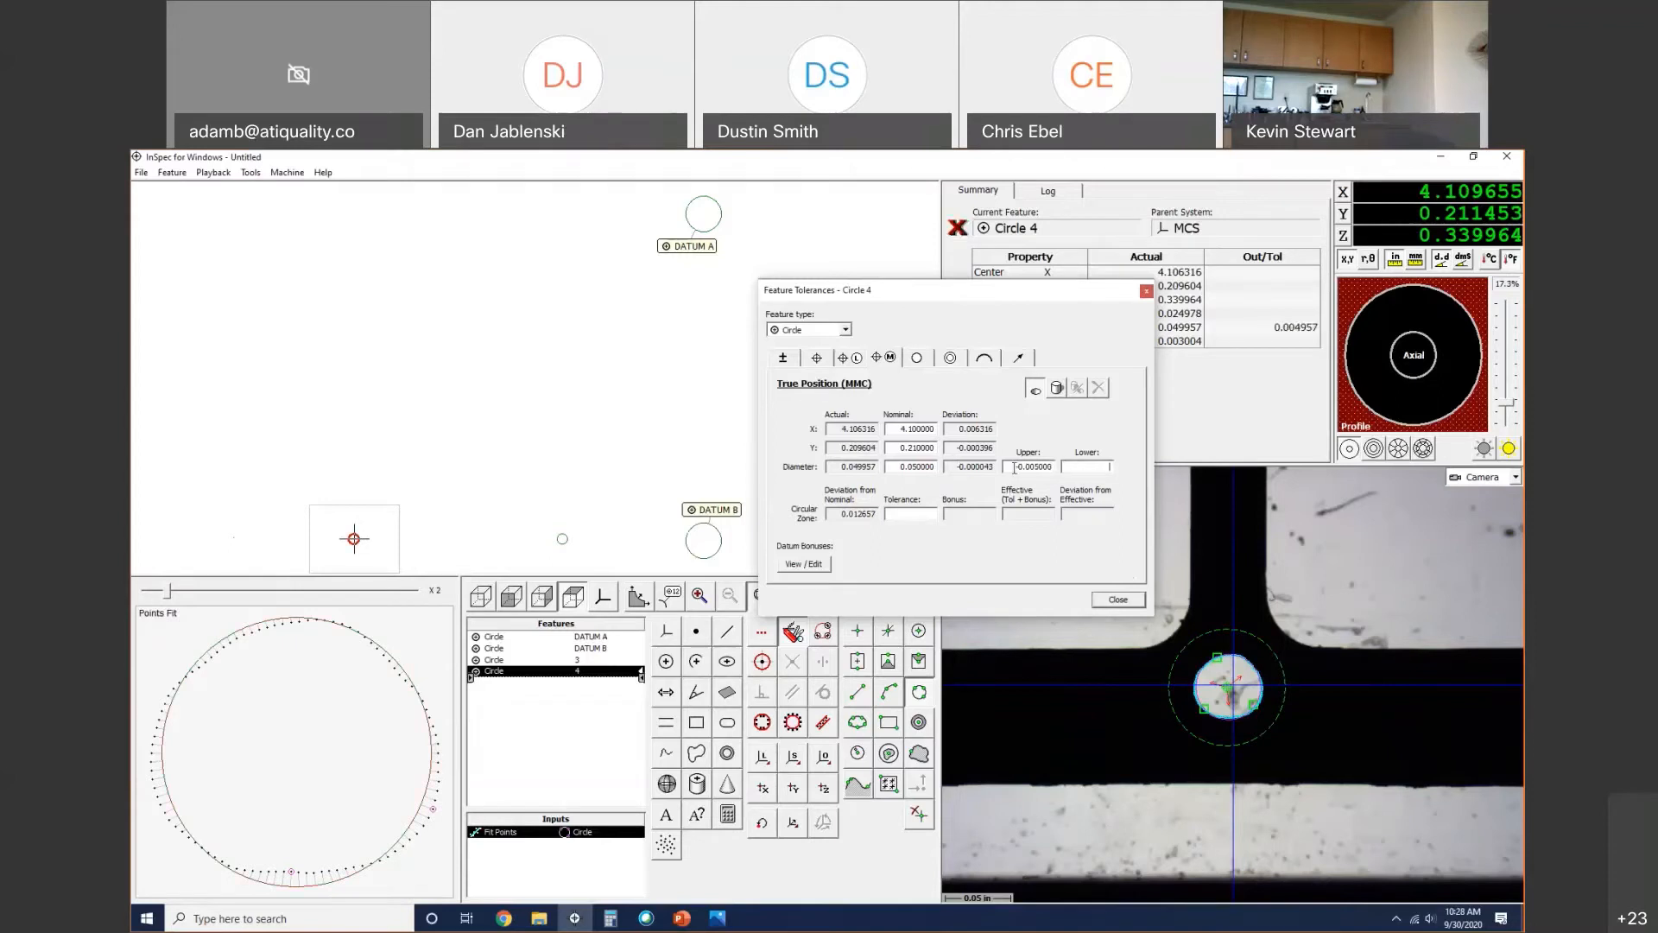
pyautogui.moveTo(1015, 467); pyautogui.dragTo(1127, 475)
pyautogui.press('BackSpace')
pyautogui.write('.005')
pyautogui.press('Return')
pyautogui.click(1074, 467)
pyautogui.write('-.005')
pyautogui.click(948, 447)
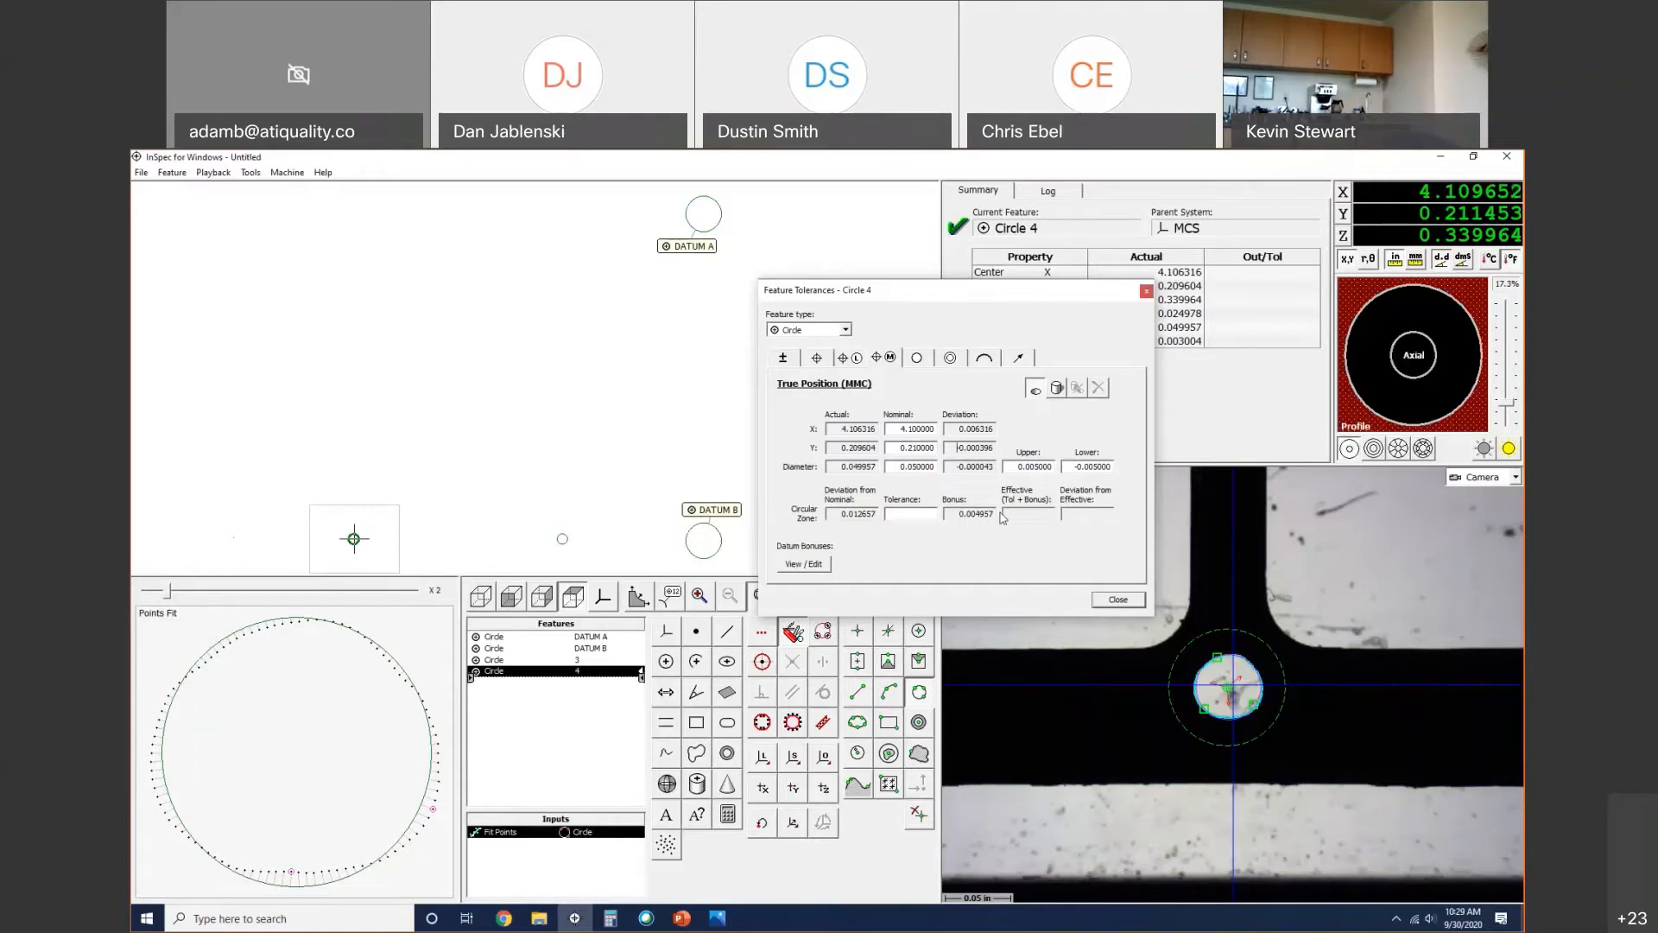
# Step: Set Circle 4's circular zone position tolerance to 0.005 and close the tolerances
pyautogui.click(936, 514)
pyautogui.write('.005')
pyautogui.click(980, 514)
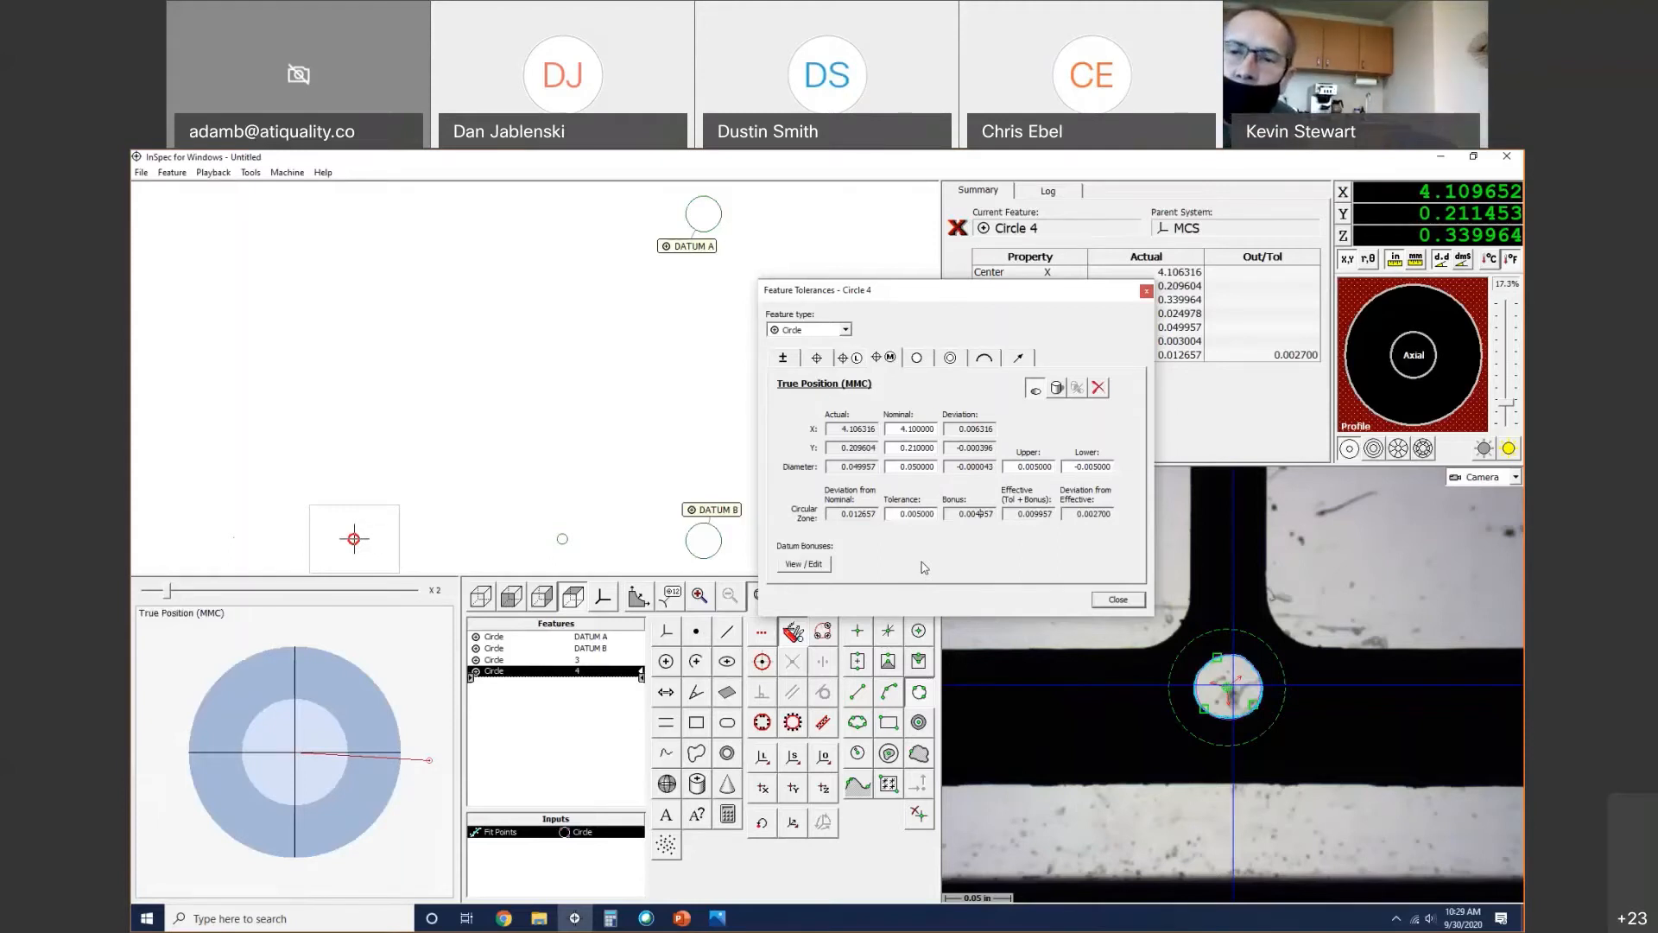
pyautogui.click(1117, 599)
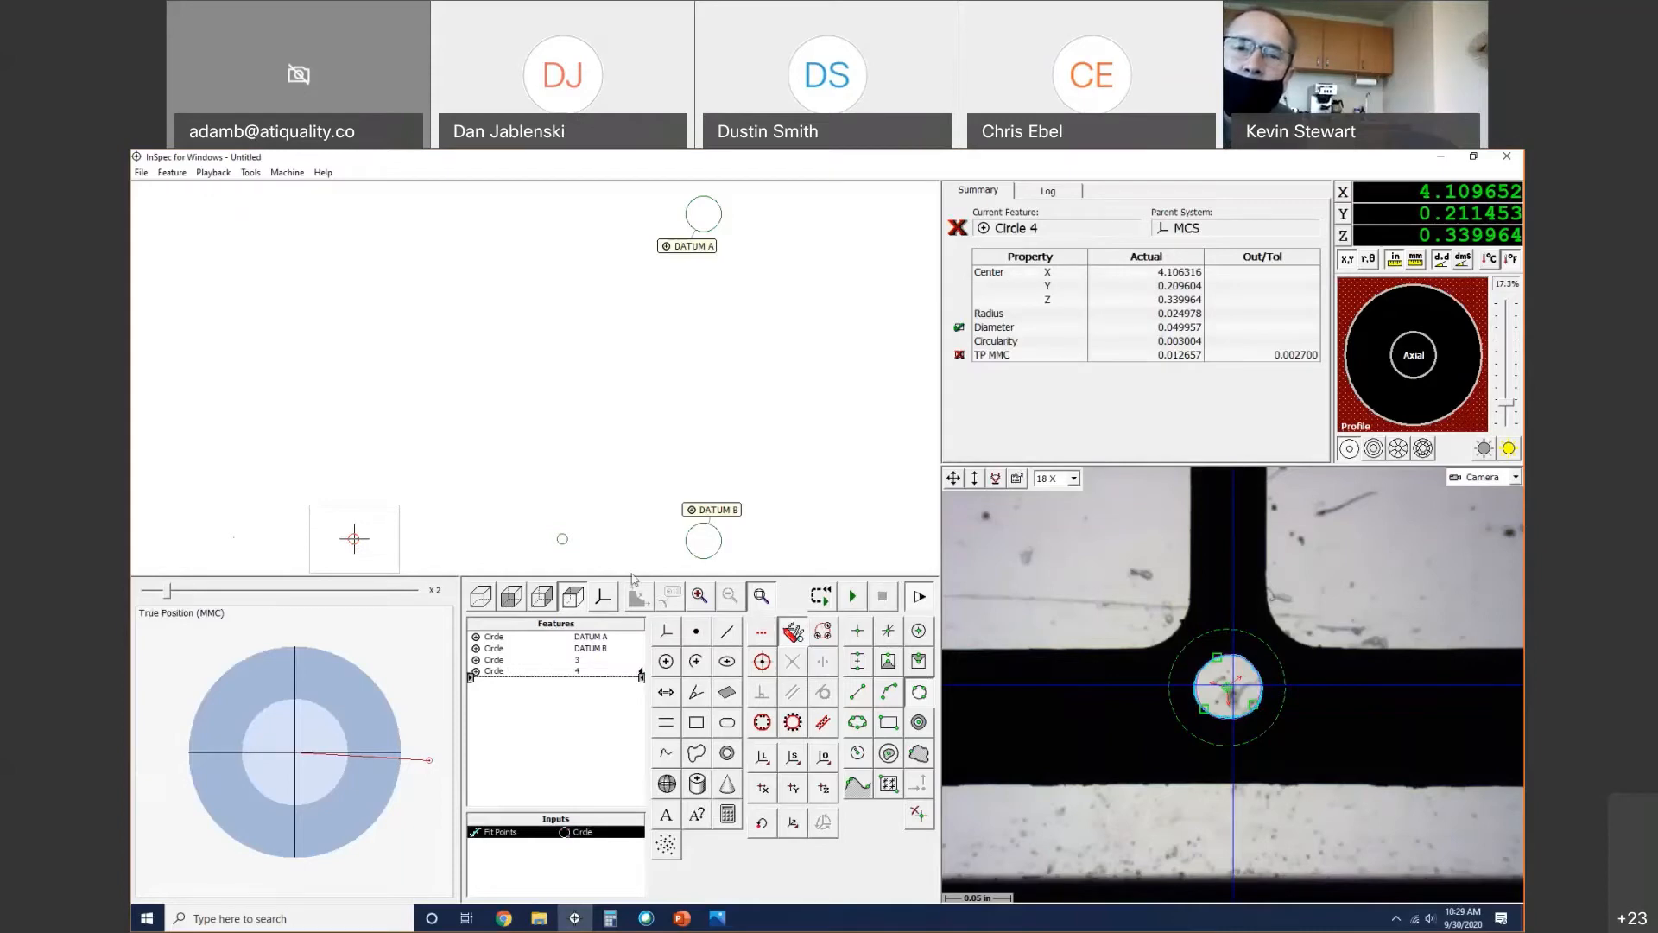
# Step: Select the DATUM A circle, switch to the True Position 3.0 presentation in PowerPoint, and view slide 11 on basic dimensions
pyautogui.click(704, 235)
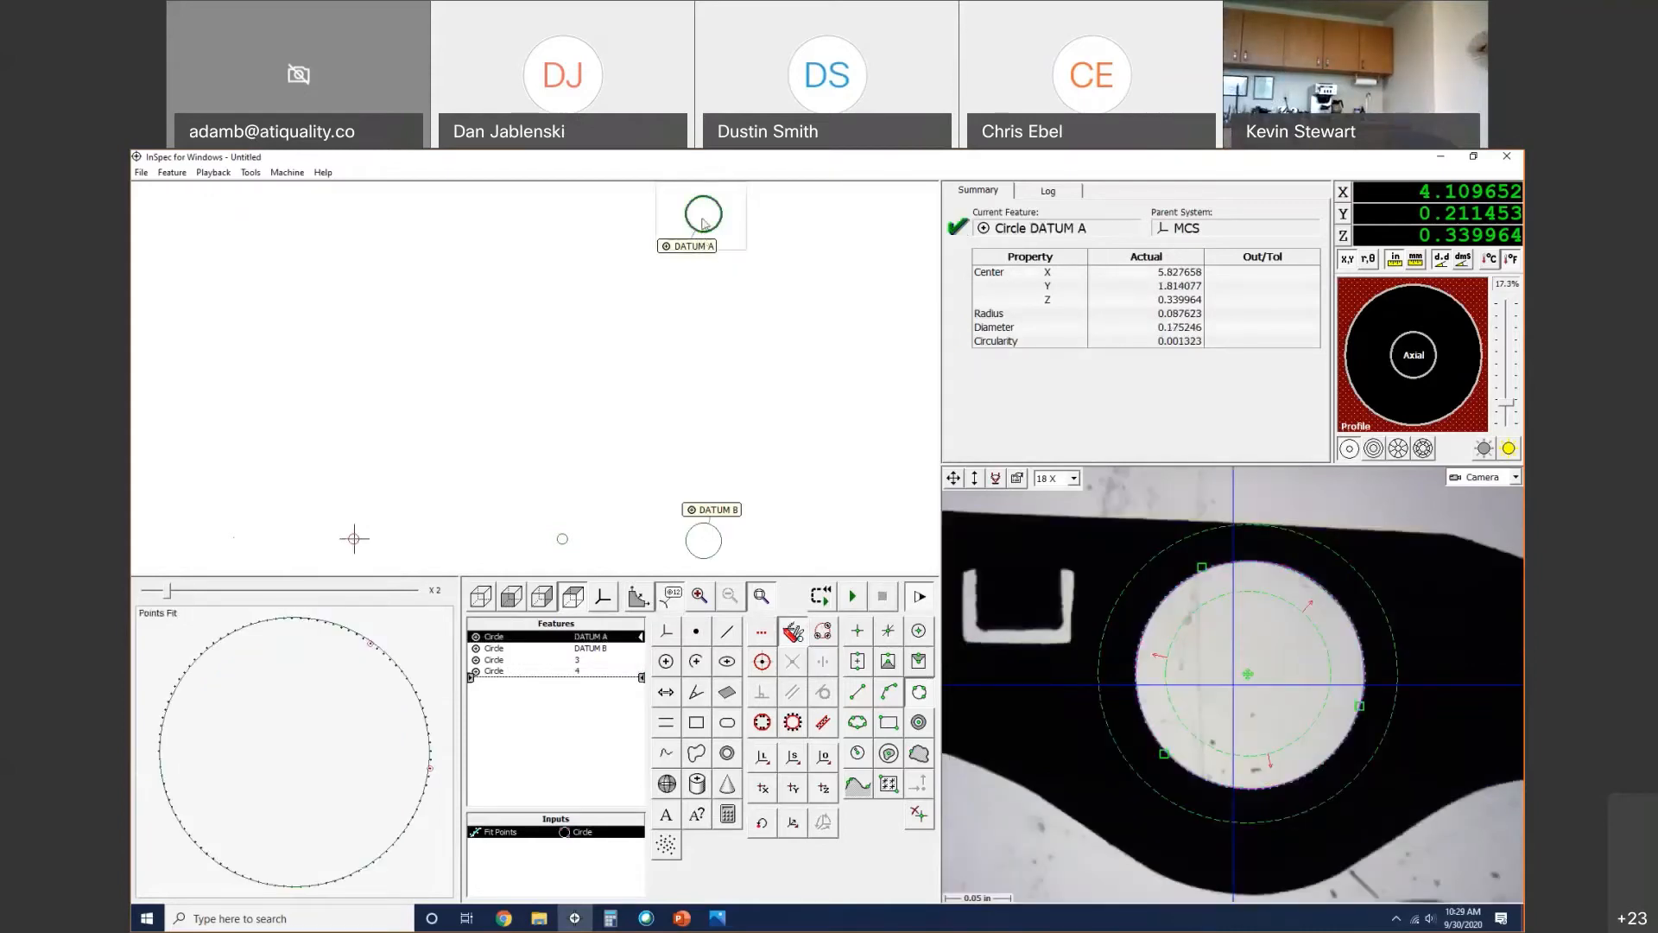
pyautogui.hotkey('alt', 'Tab')
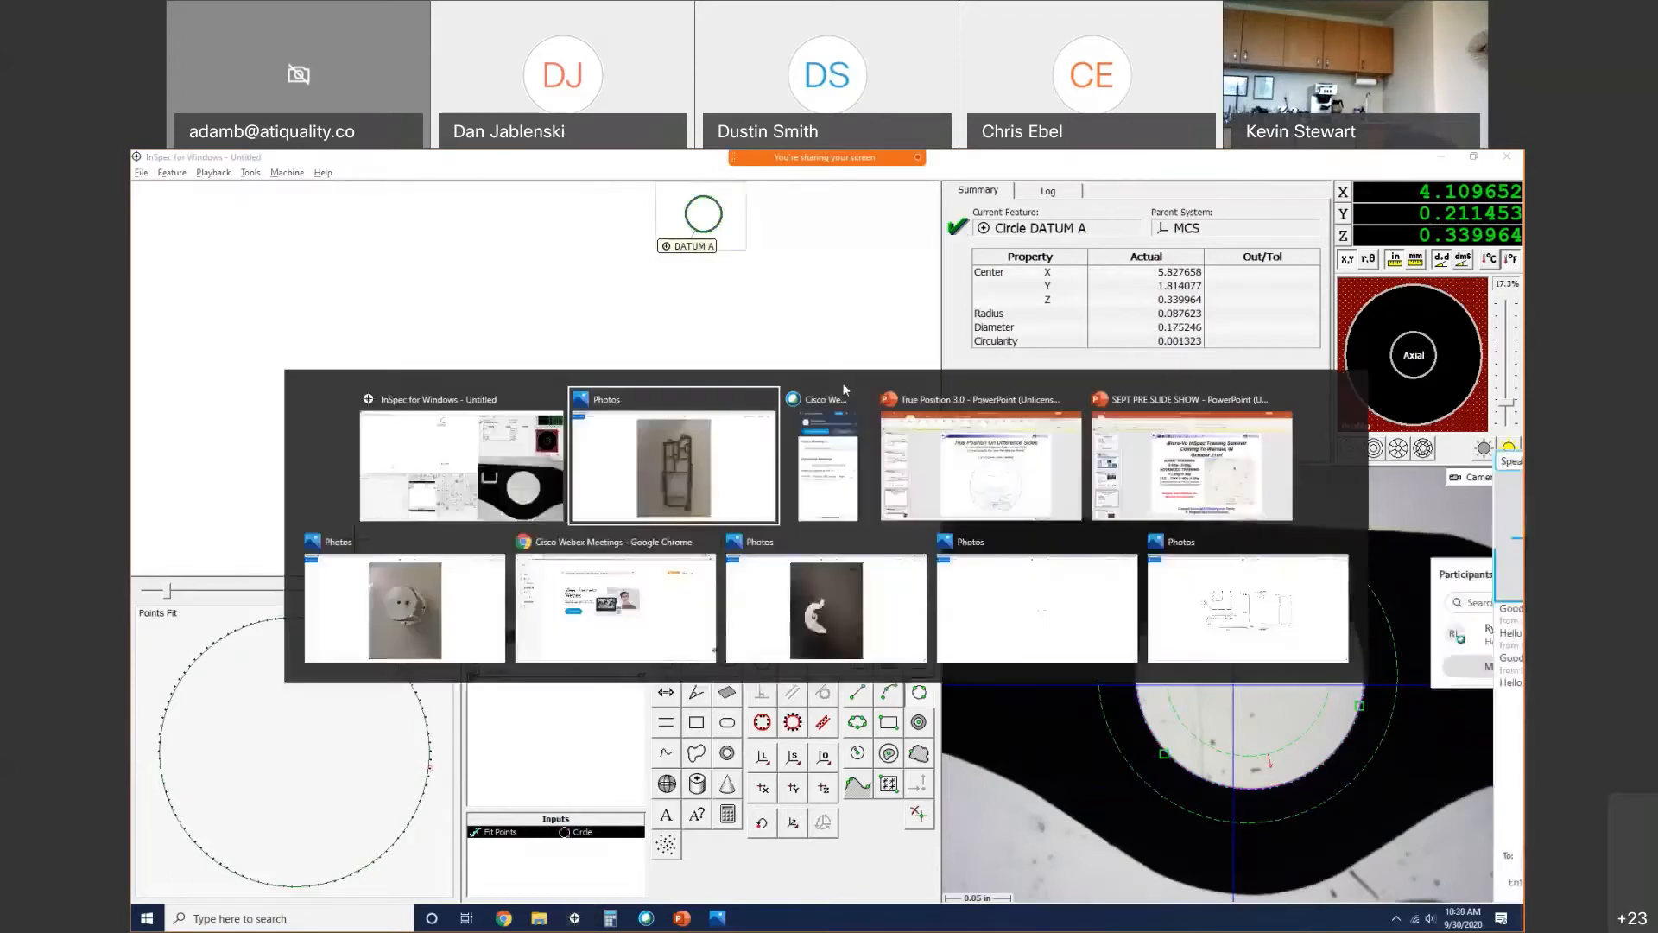
pyautogui.click(1050, 494)
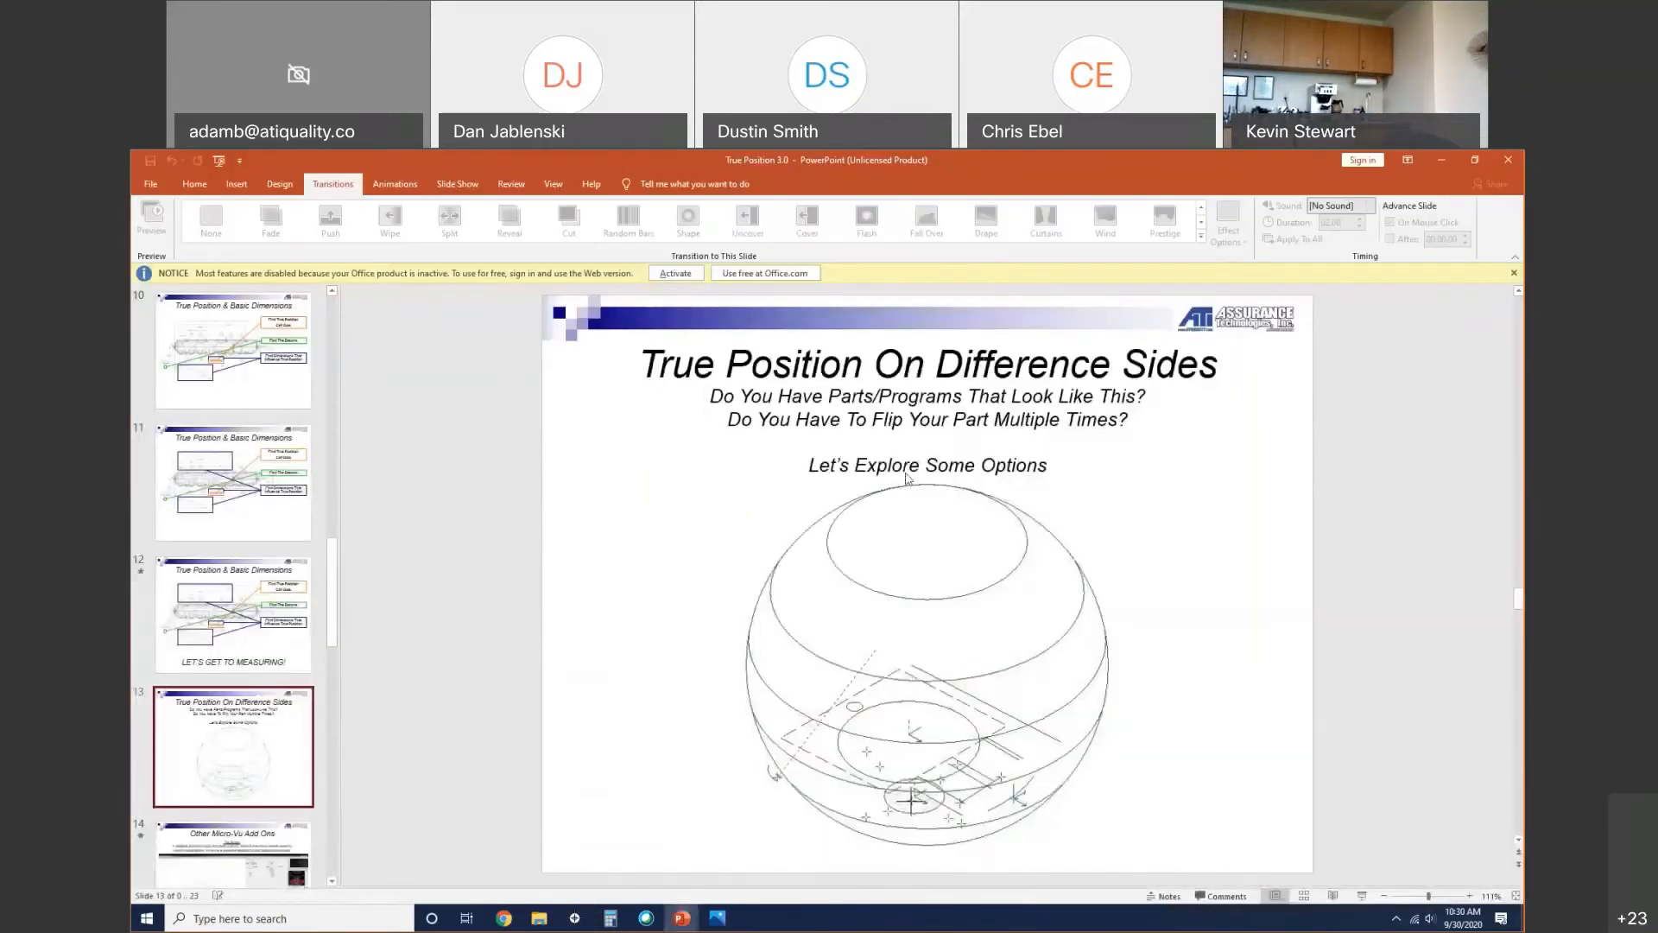
pyautogui.hotkey('alt', 'Tab')
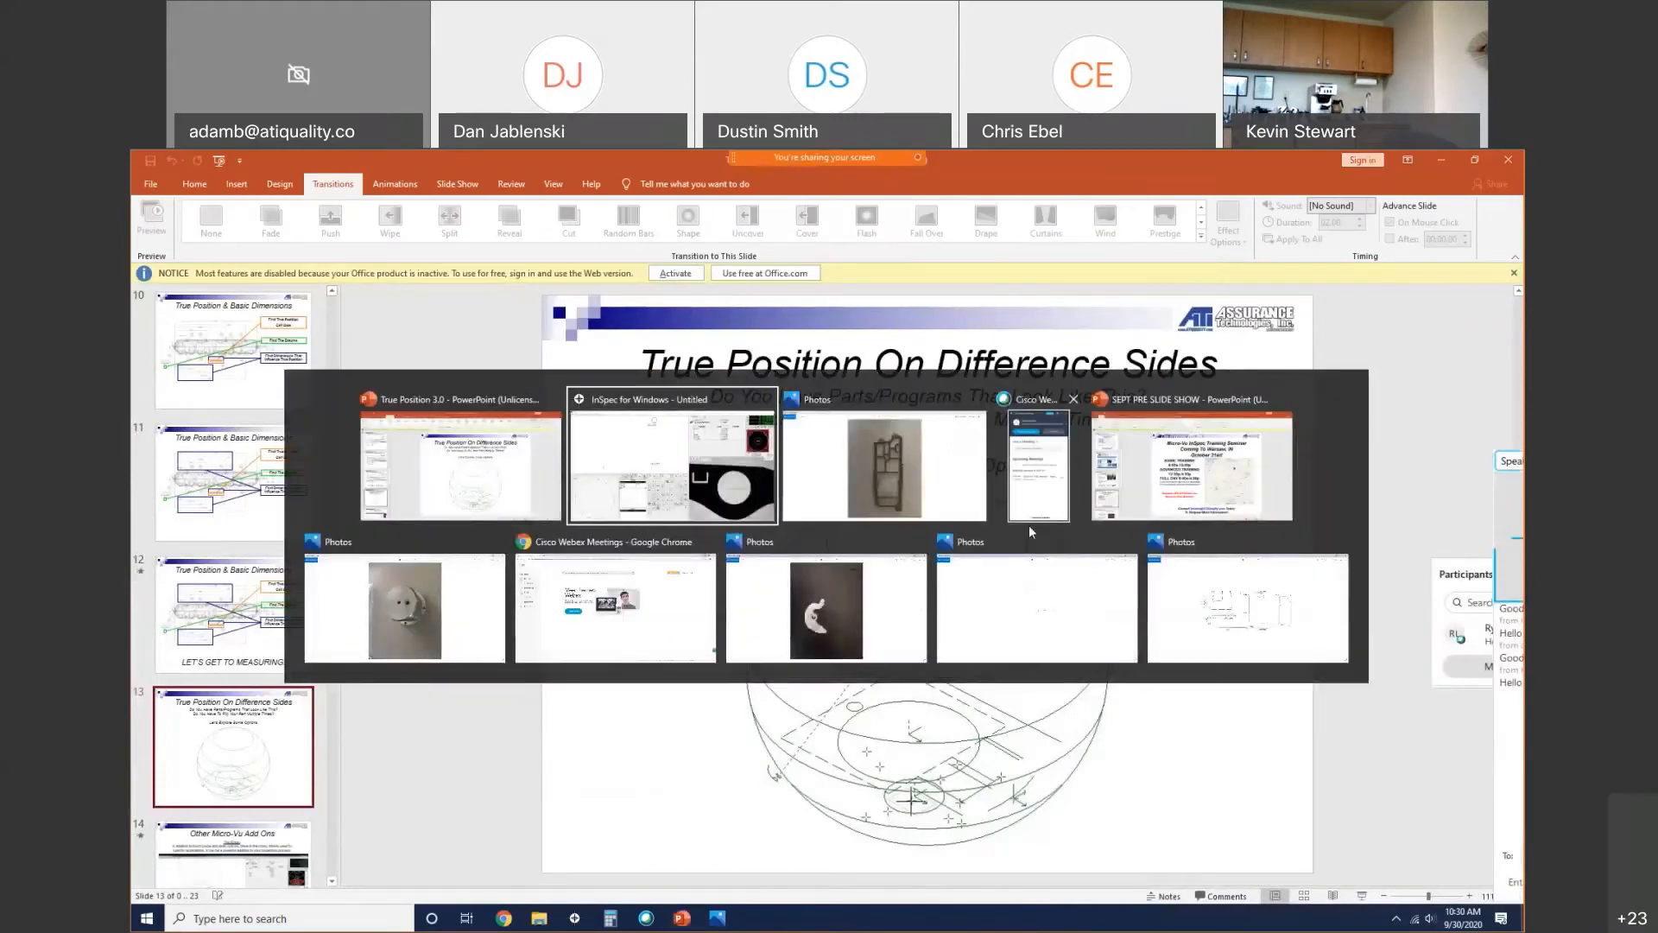
pyautogui.keyDown('alt'); pyautogui.click(518, 492); pyautogui.keyUp('alt')
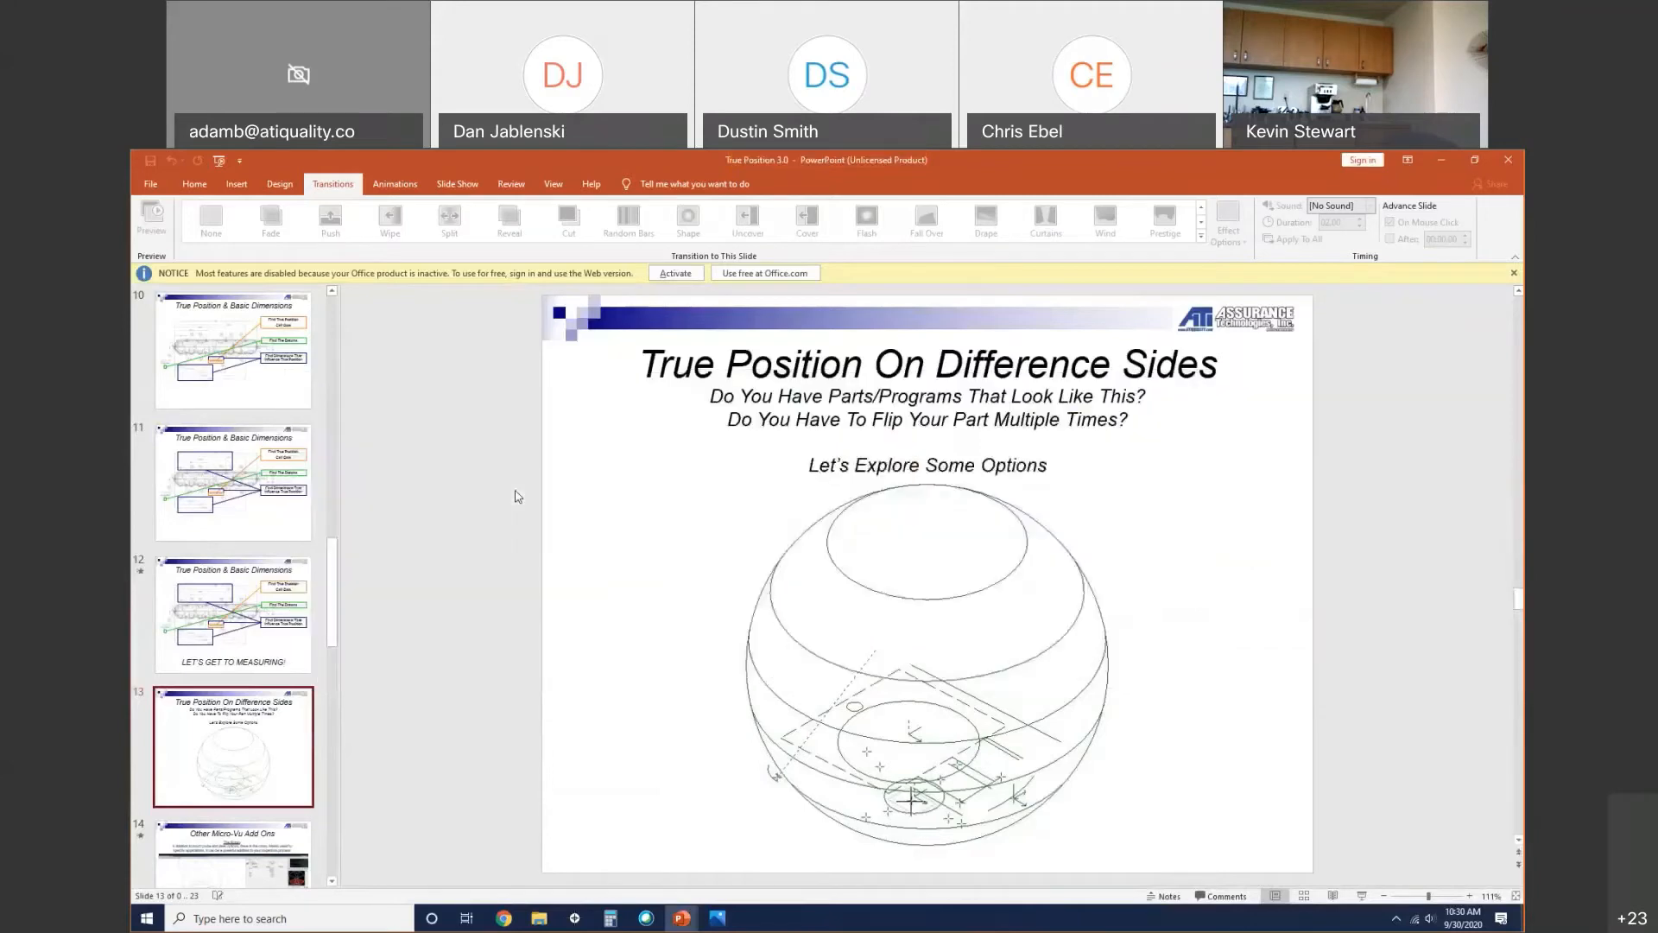
pyautogui.click(246, 516)
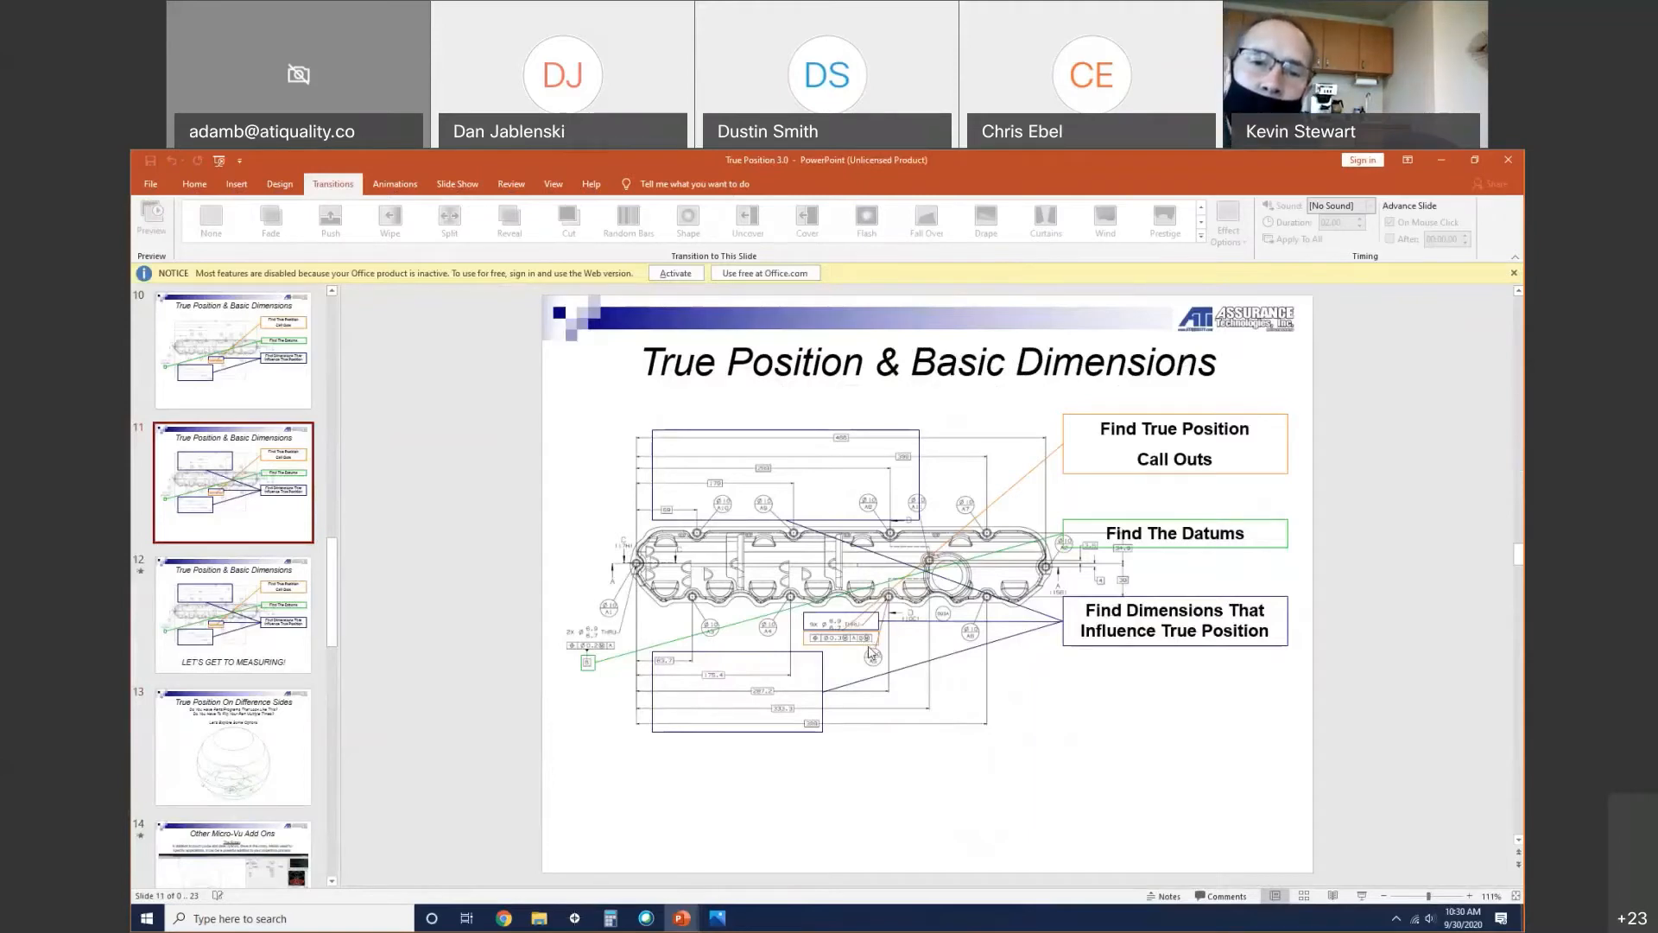
# Step: Return to InSpec and reopen Circle 4's True Position (MMC) tolerance for review
pyautogui.hotkey('alt', 'Tab')
pyautogui.click(717, 516)
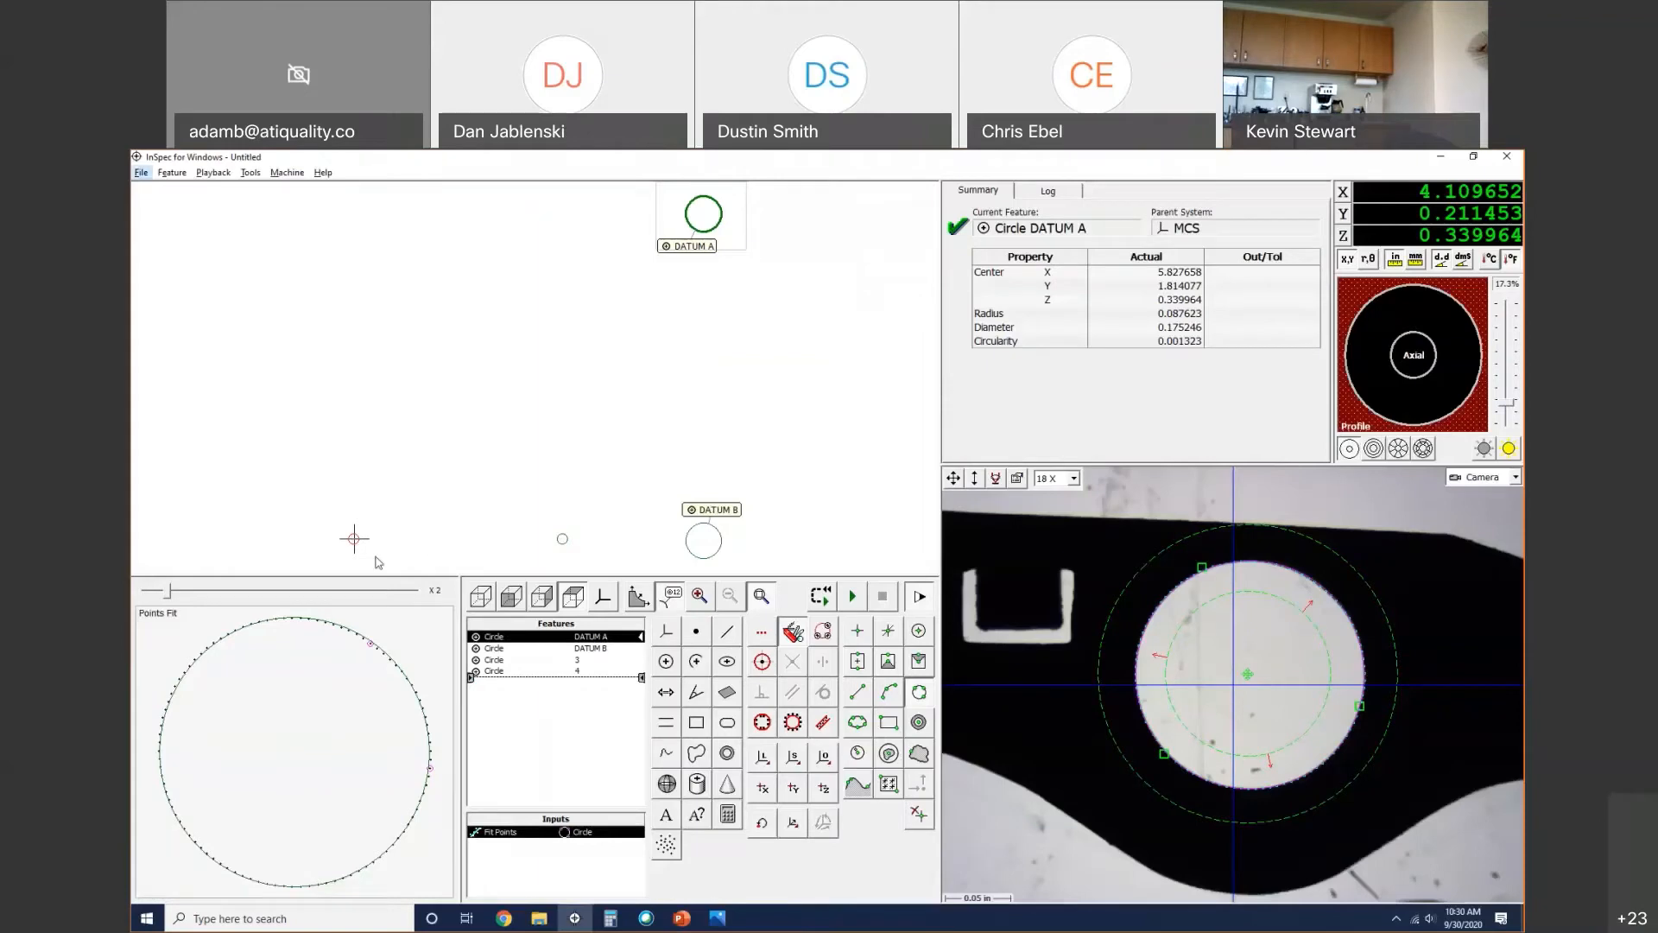
pyautogui.click(354, 539)
pyautogui.doubleClick(354, 539)
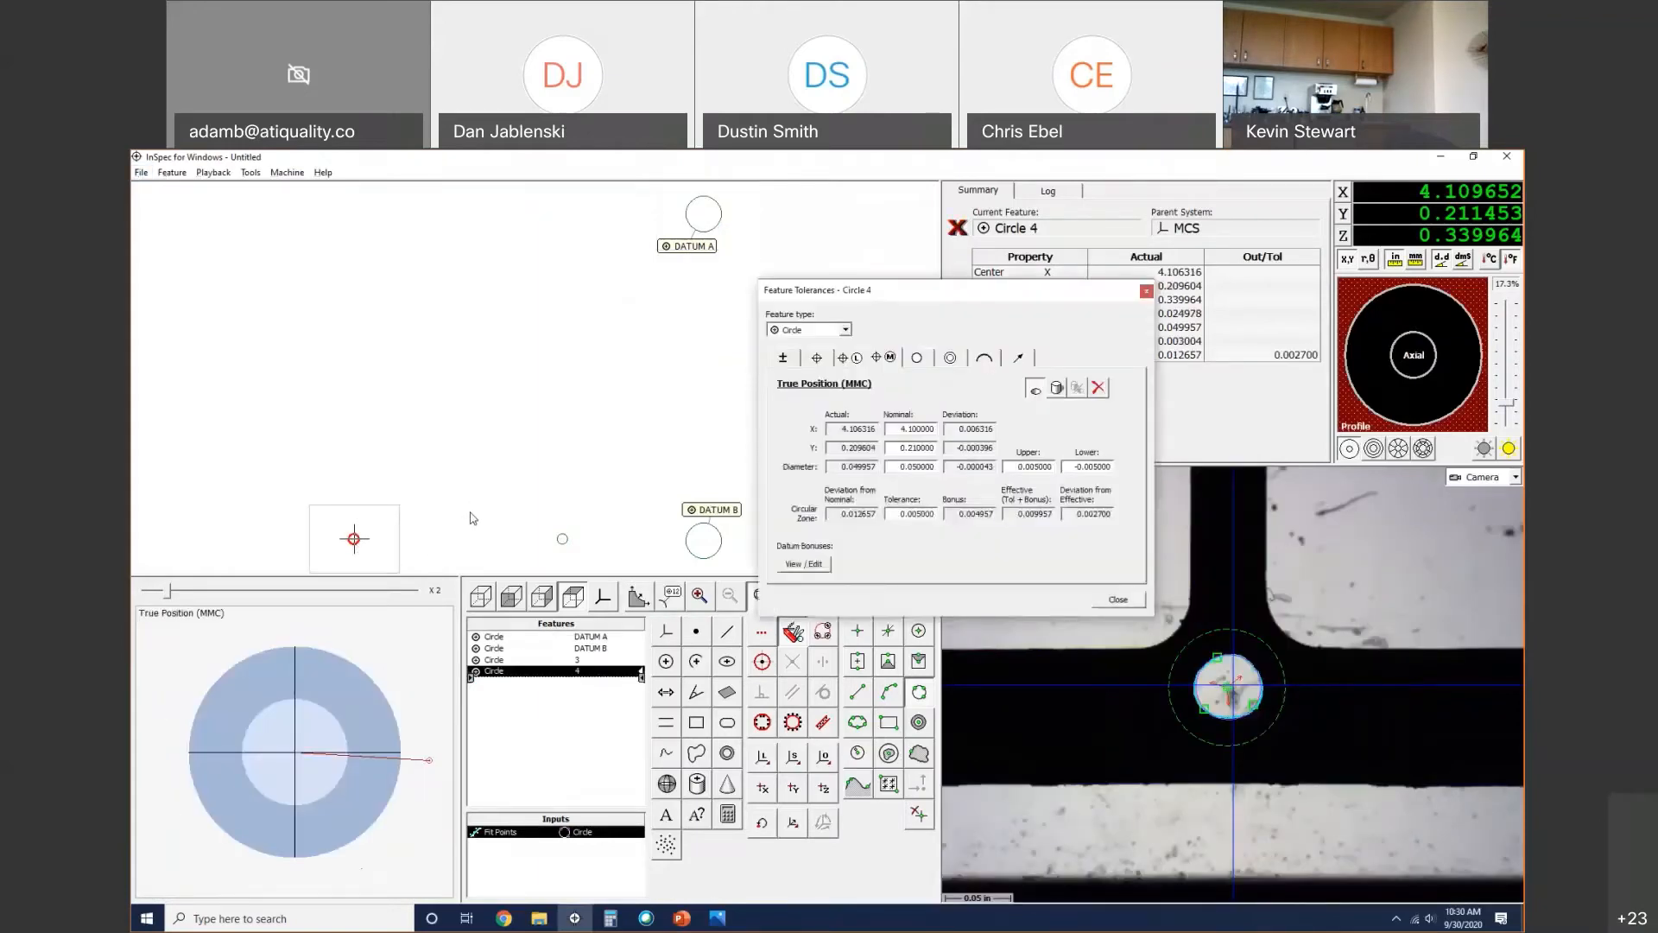
# Step: Add Circle DATUM A as a datum bonus for Circle 4's True Position (MMC) tolerance
pyautogui.click(807, 569)
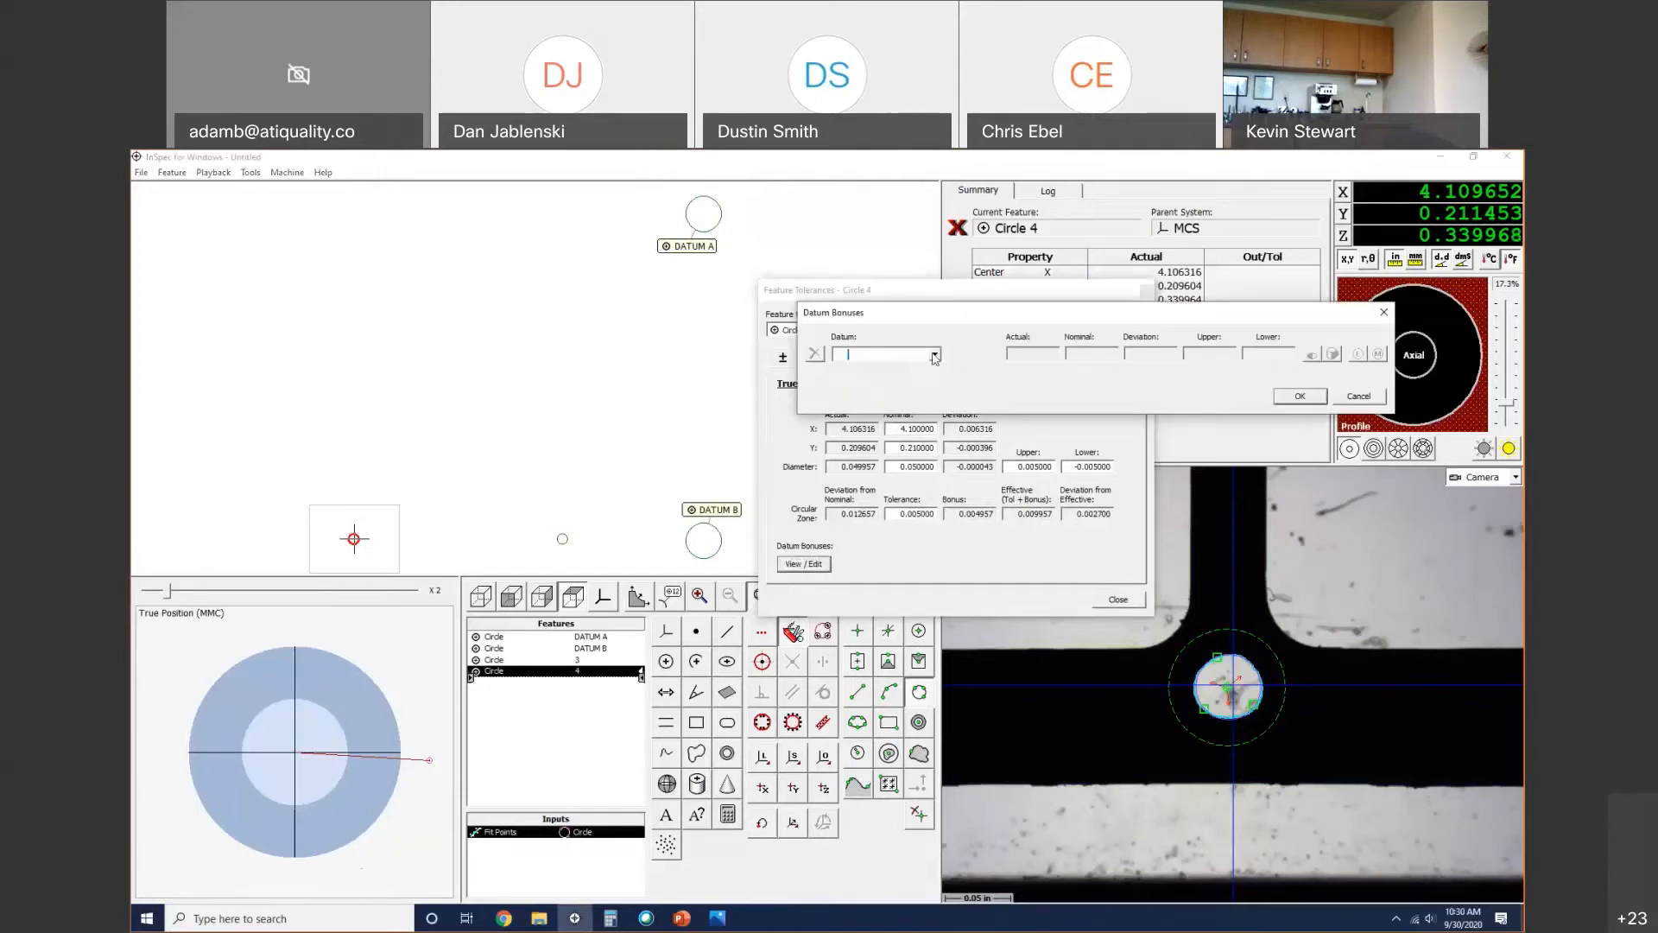
pyautogui.click(935, 355)
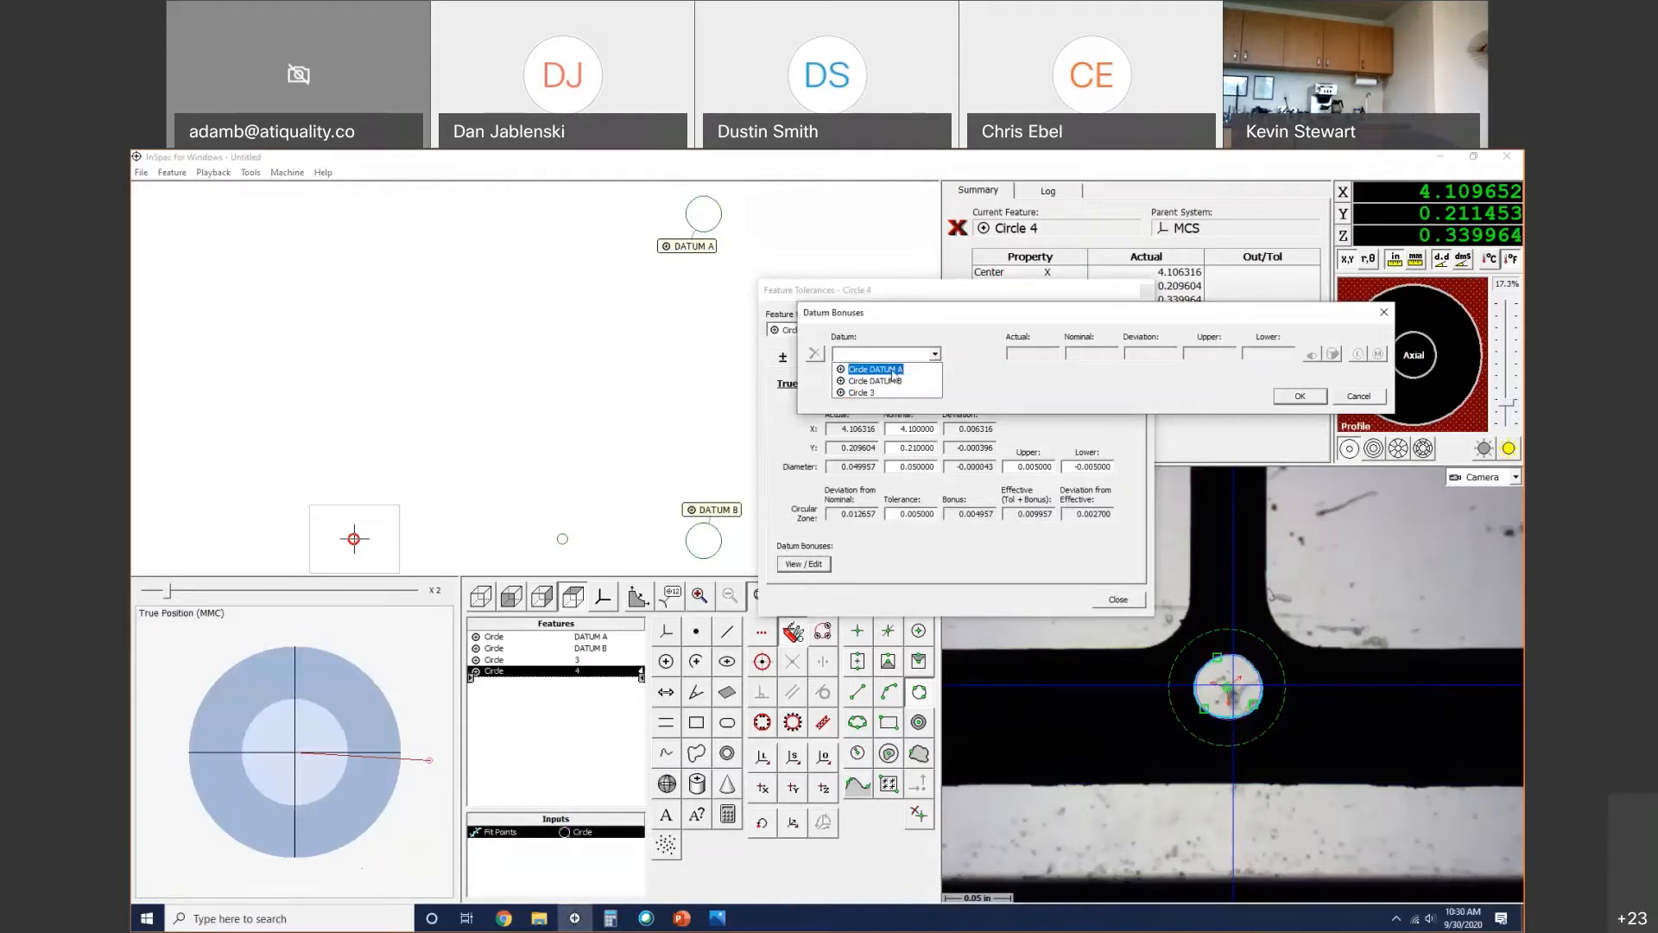
pyautogui.click(892, 372)
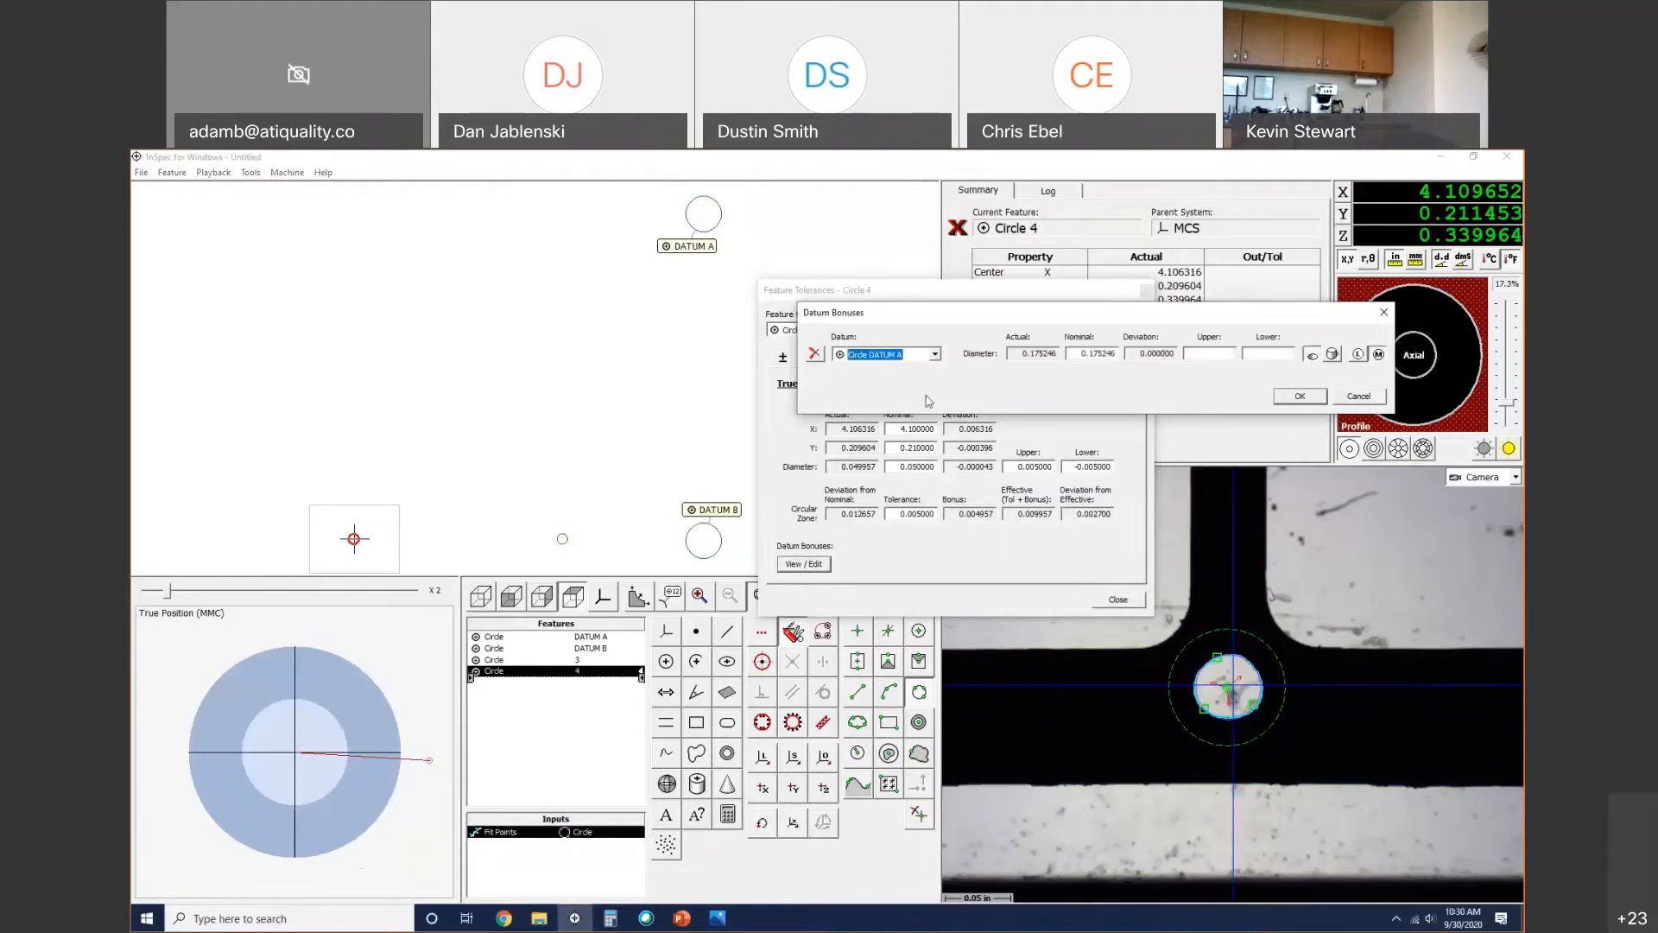
# Step: Set the DATUM A bonus diameter to a nominal of 0.175 with an upper limit of 0.005 and a lower limit of -0.005
pyautogui.doubleClick(1075, 355)
pyautogui.write('.175')
pyautogui.press('Tab')
pyautogui.click(1228, 357)
pyautogui.write('.005')
pyautogui.click(1168, 352)
pyautogui.write('-0.005')
pyautogui.click(1200, 352)
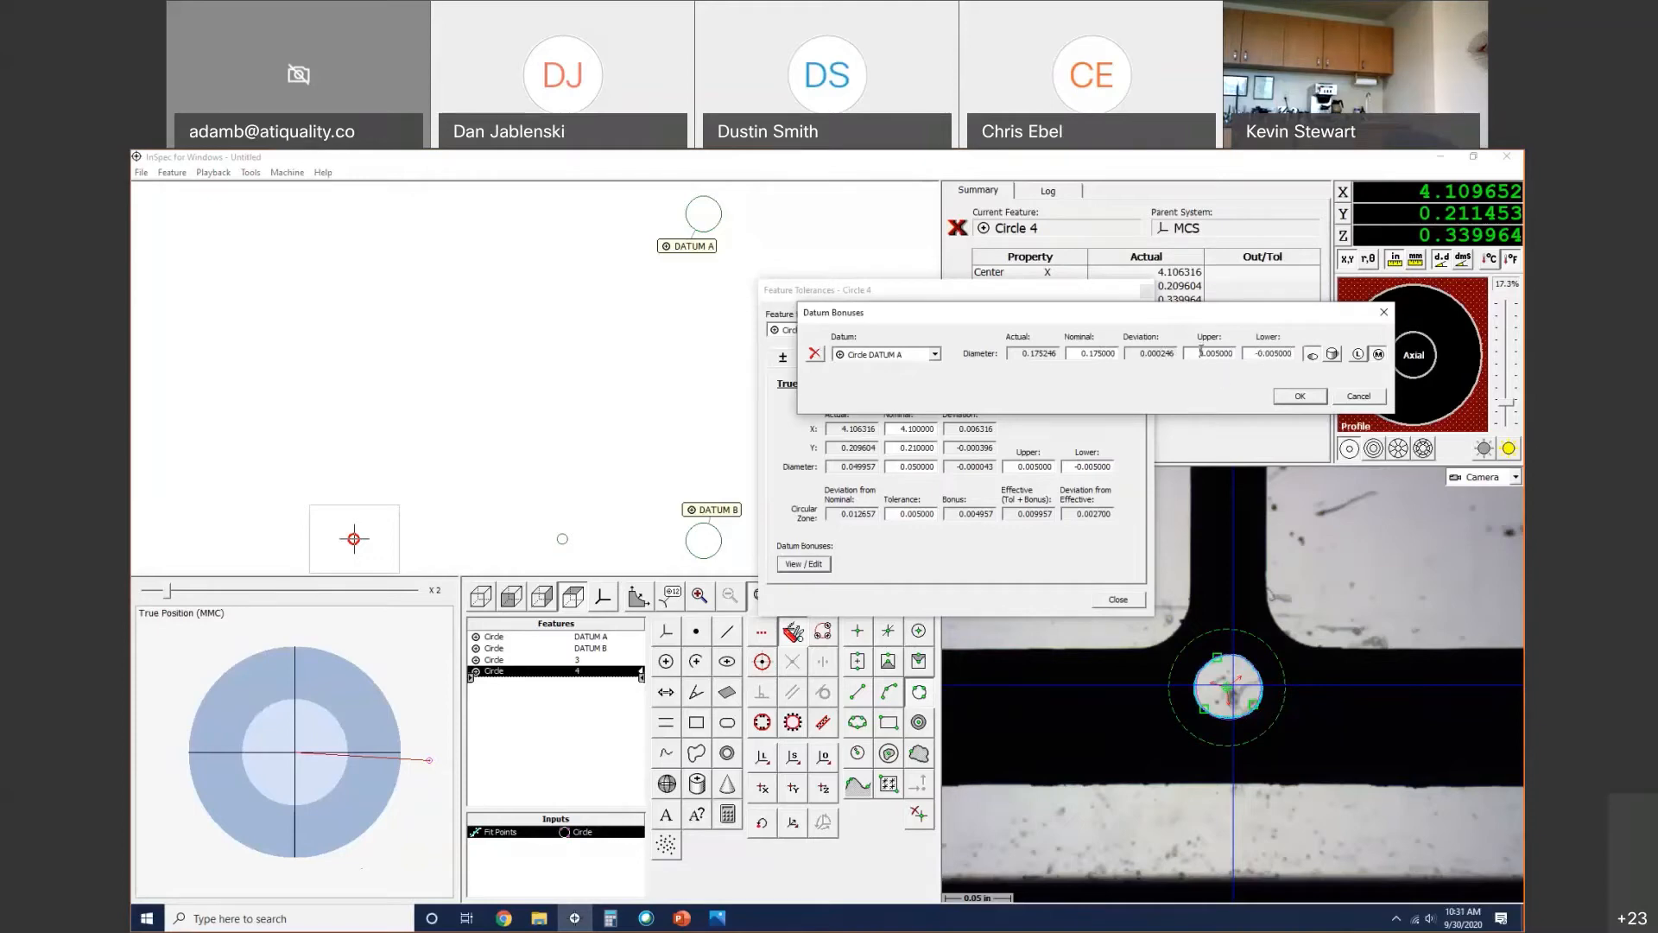
# Step: Switch the DATUM A bonus between LMC and MMC, accept it as MMC and close Circle 4's tolerances
pyautogui.click(1360, 356)
pyautogui.click(1377, 357)
pyautogui.click(1360, 355)
pyautogui.click(1378, 355)
pyautogui.click(1315, 399)
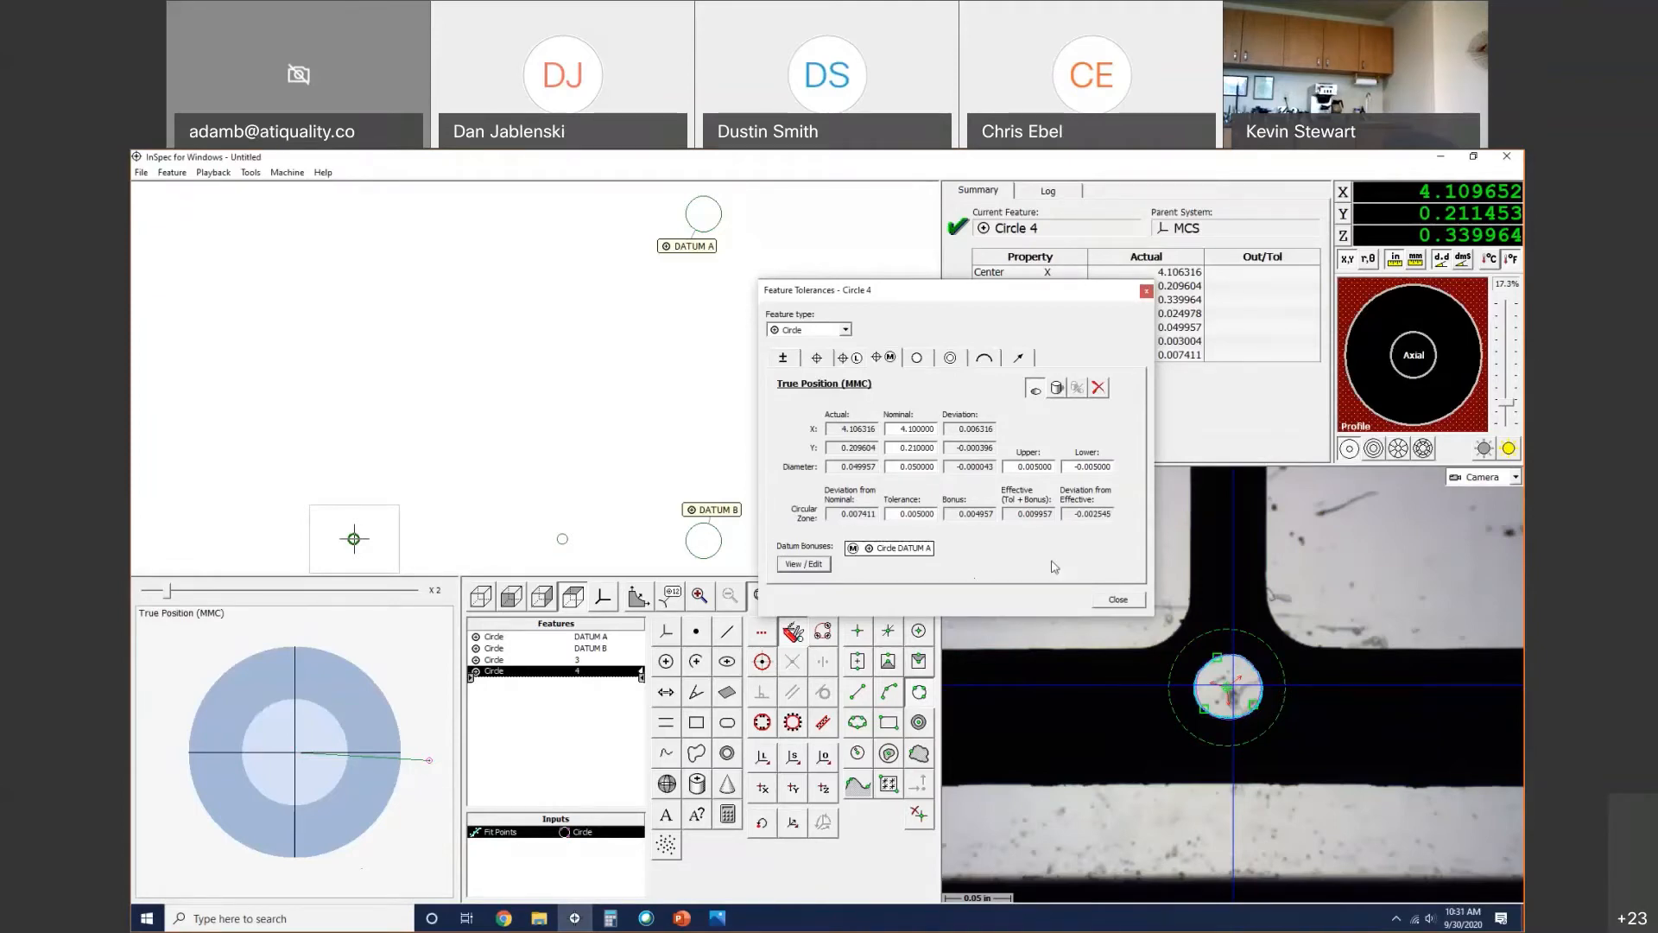
pyautogui.click(1116, 601)
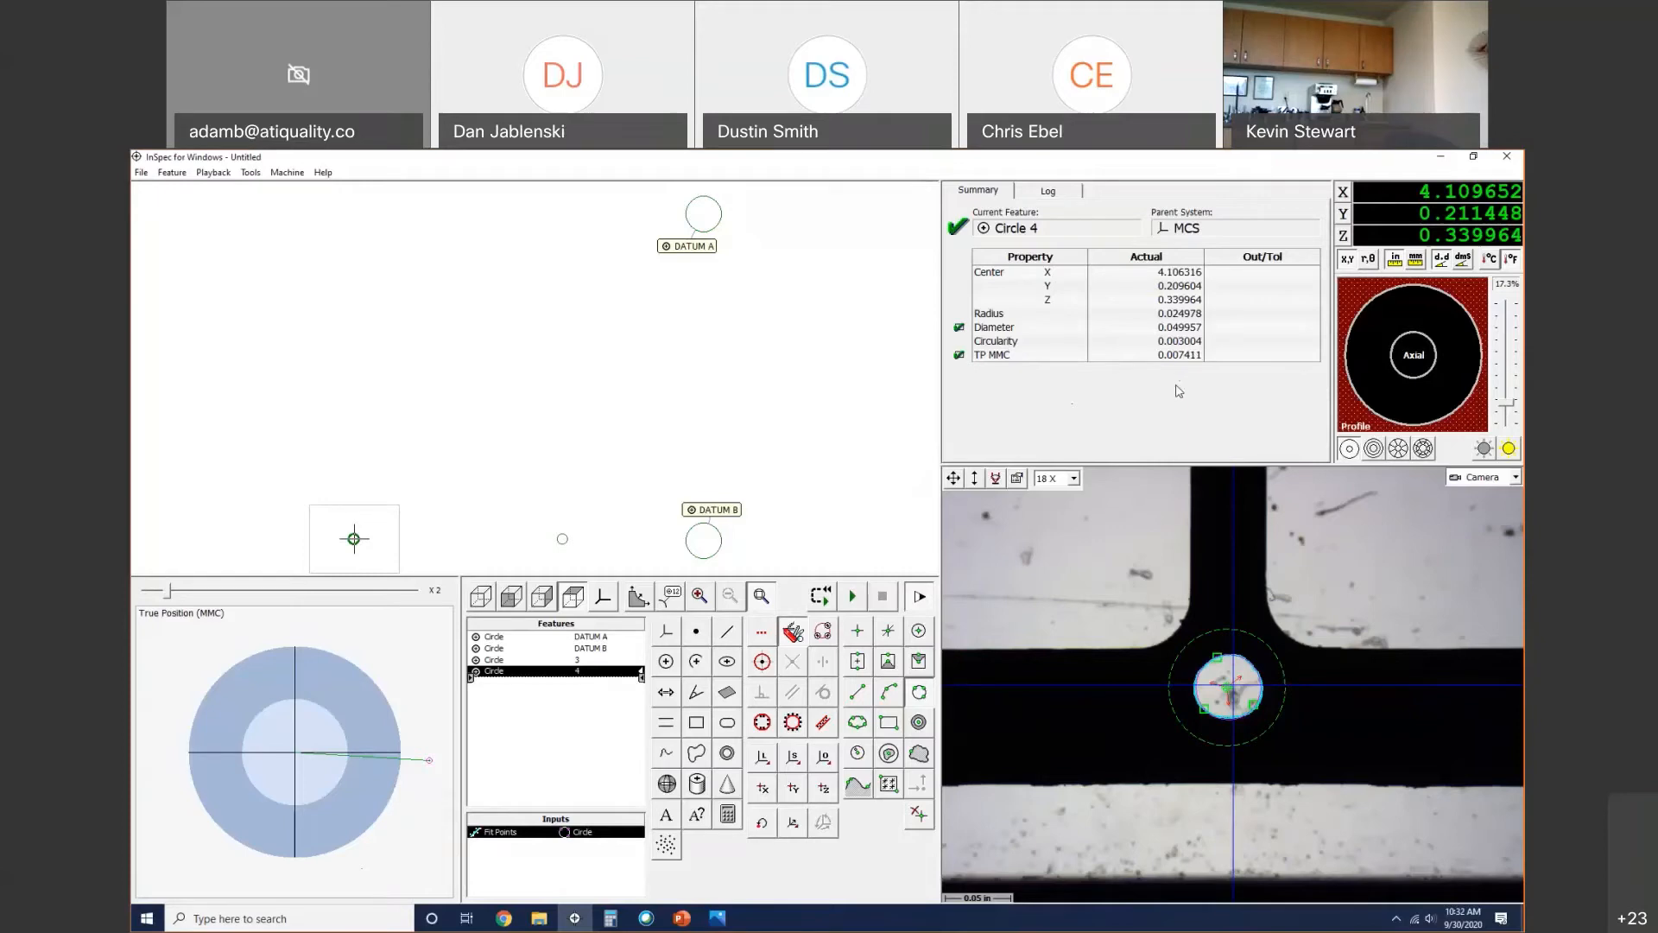
# Step: Set Circle 4's feature exports to include True Position (MMC), nominals and tolerances, and labels
pyautogui.hotkey('ctrl', 'e')
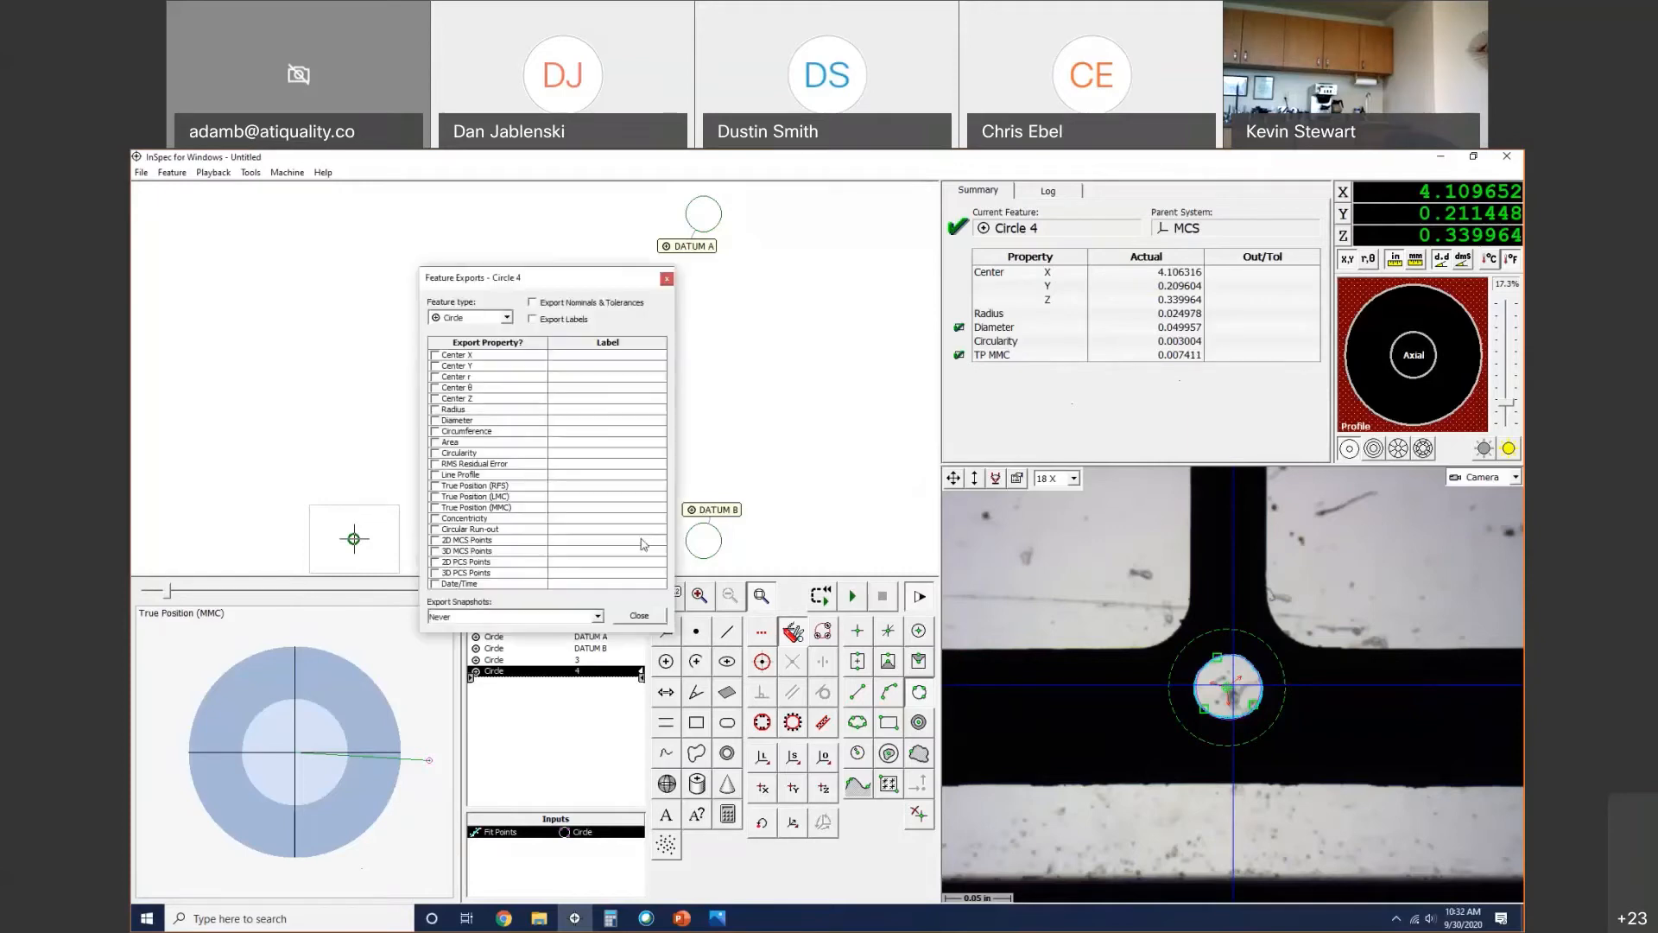
pyautogui.click(532, 303)
pyautogui.click(534, 320)
pyautogui.click(436, 508)
pyautogui.click(629, 614)
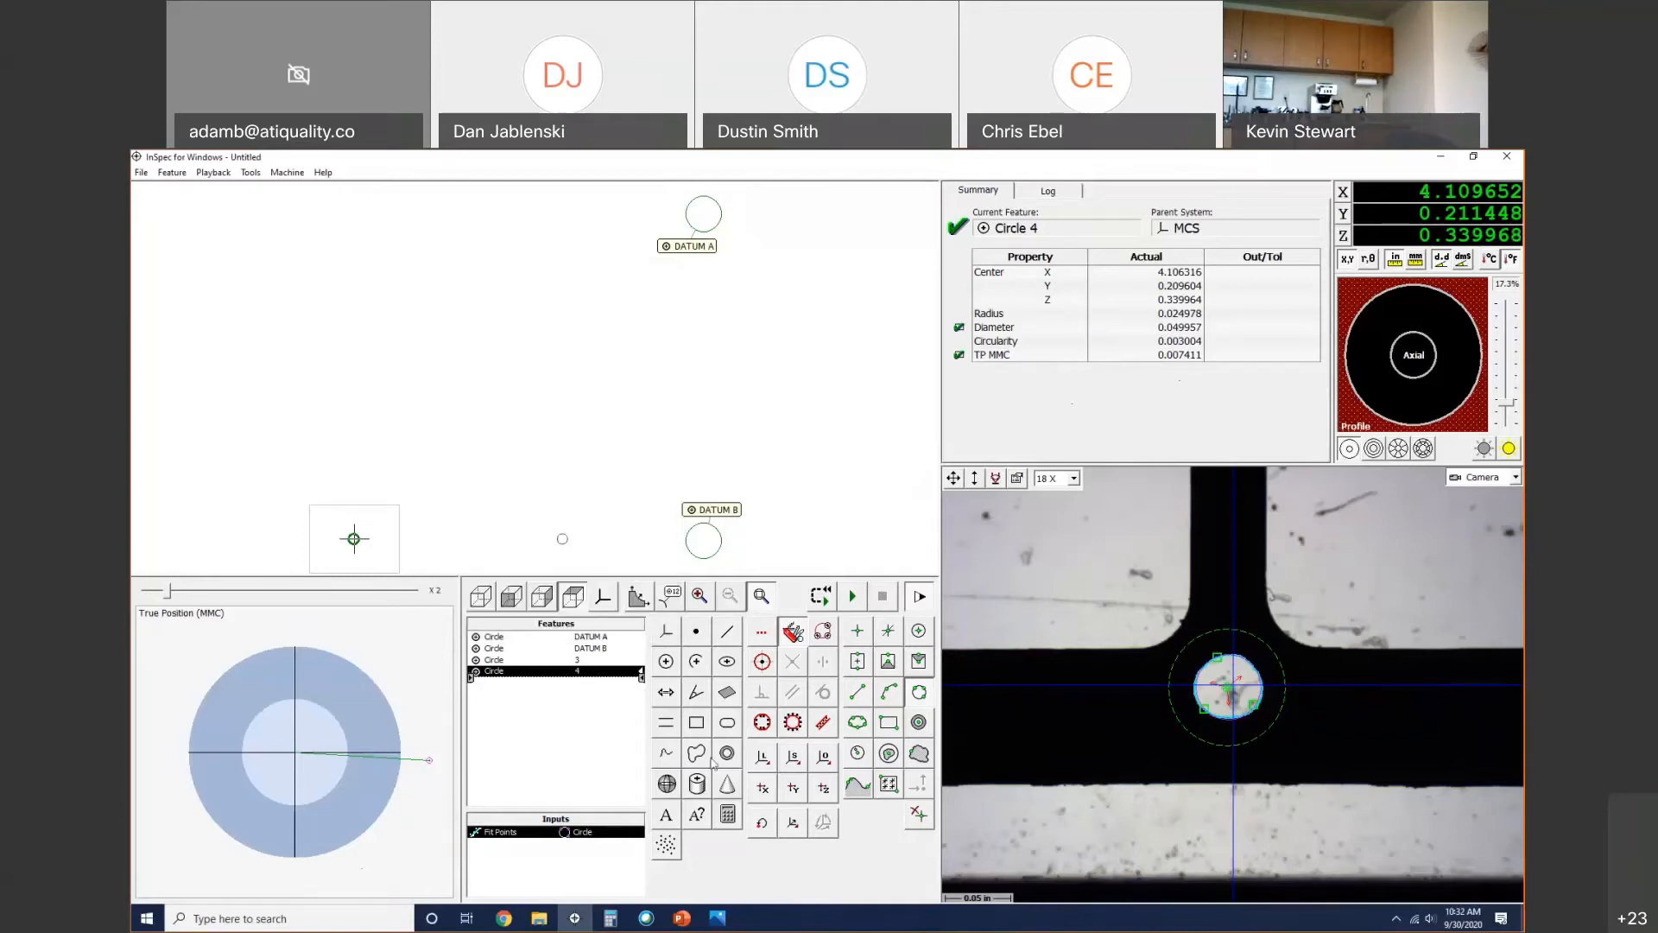
# Step: Build a calculator expression for Circle 4's MMC position bonus, [4].PosMMC.Bonus, and cancel the calculator
pyautogui.click(728, 815)
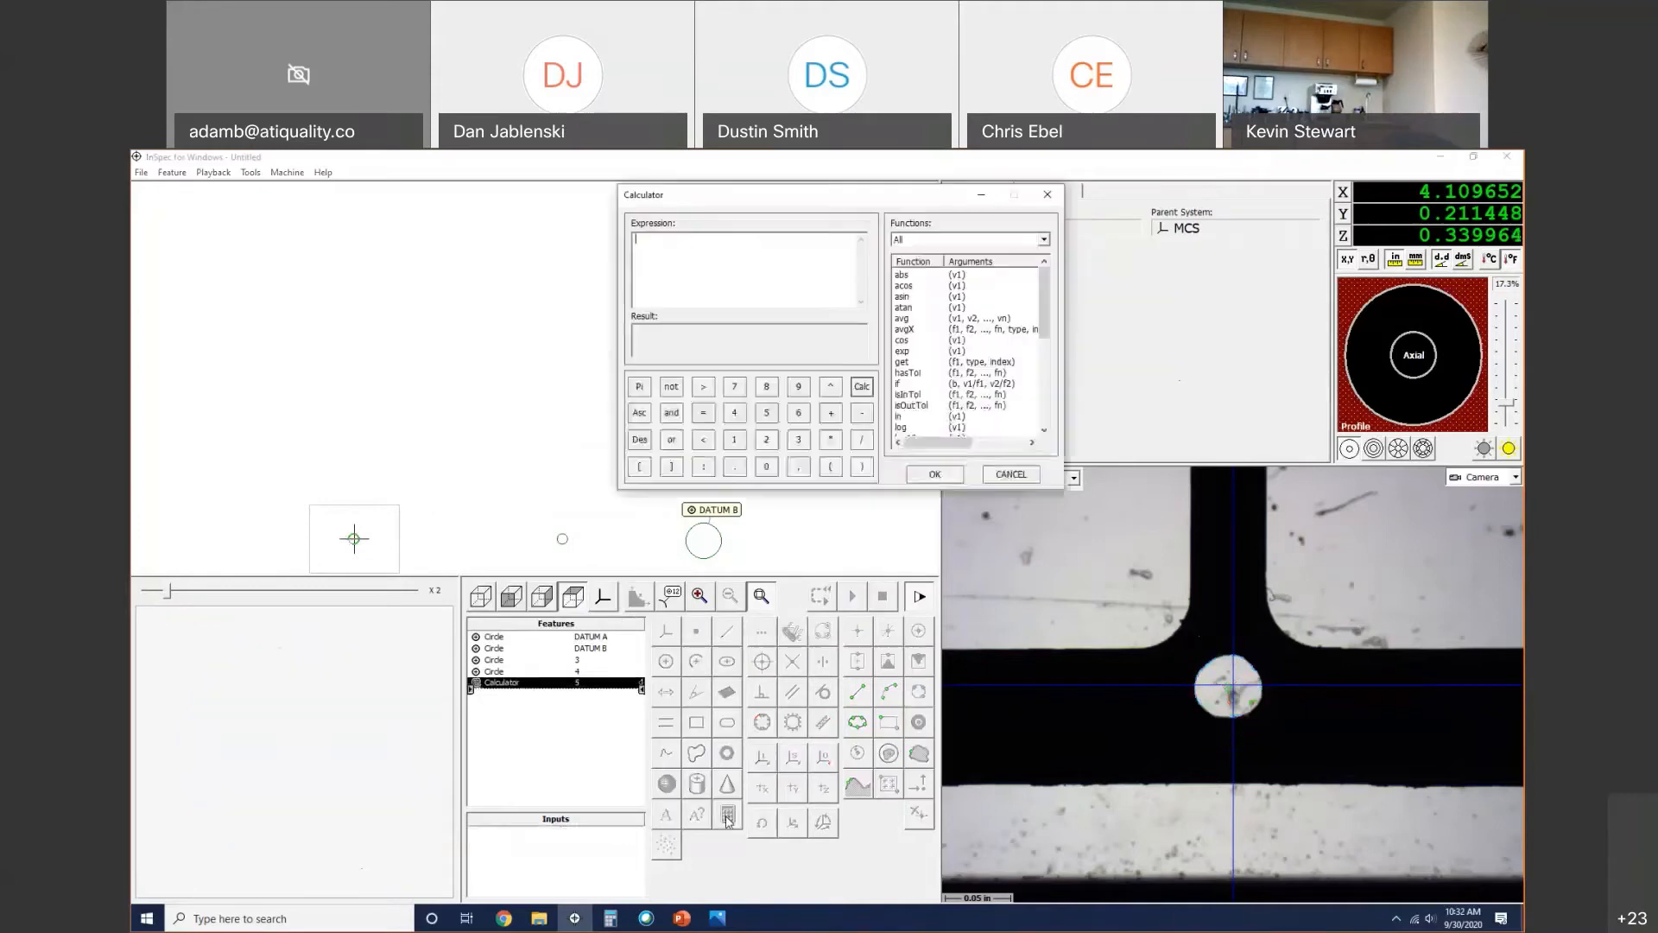
pyautogui.rightClick(502, 672)
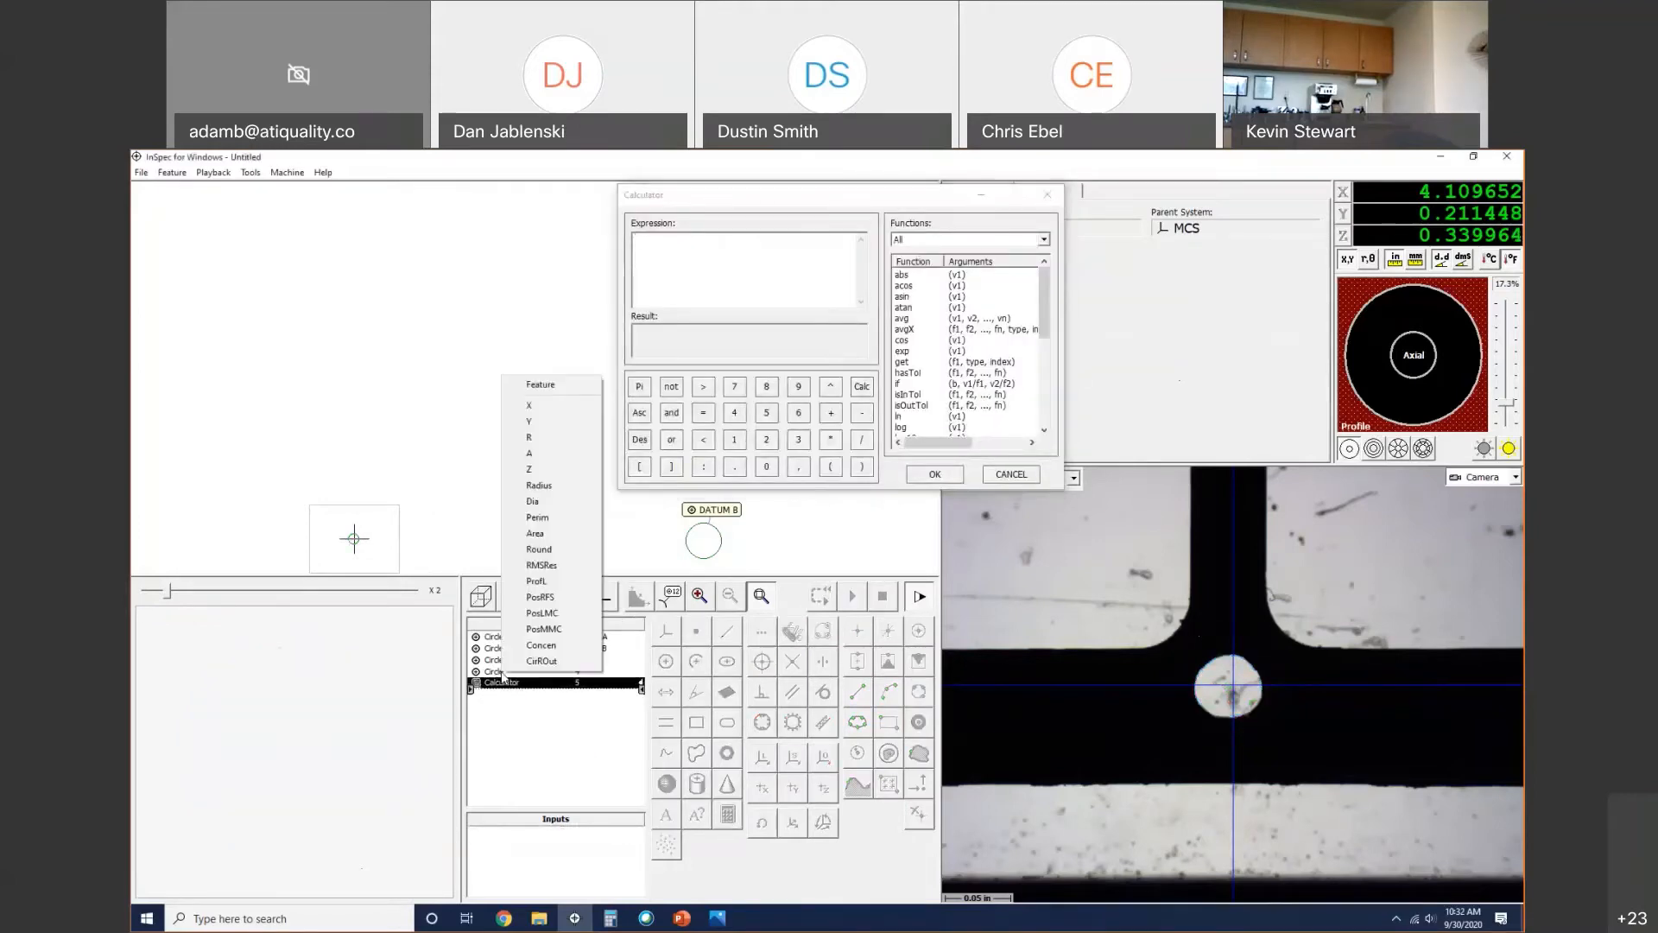
pyautogui.click(557, 630)
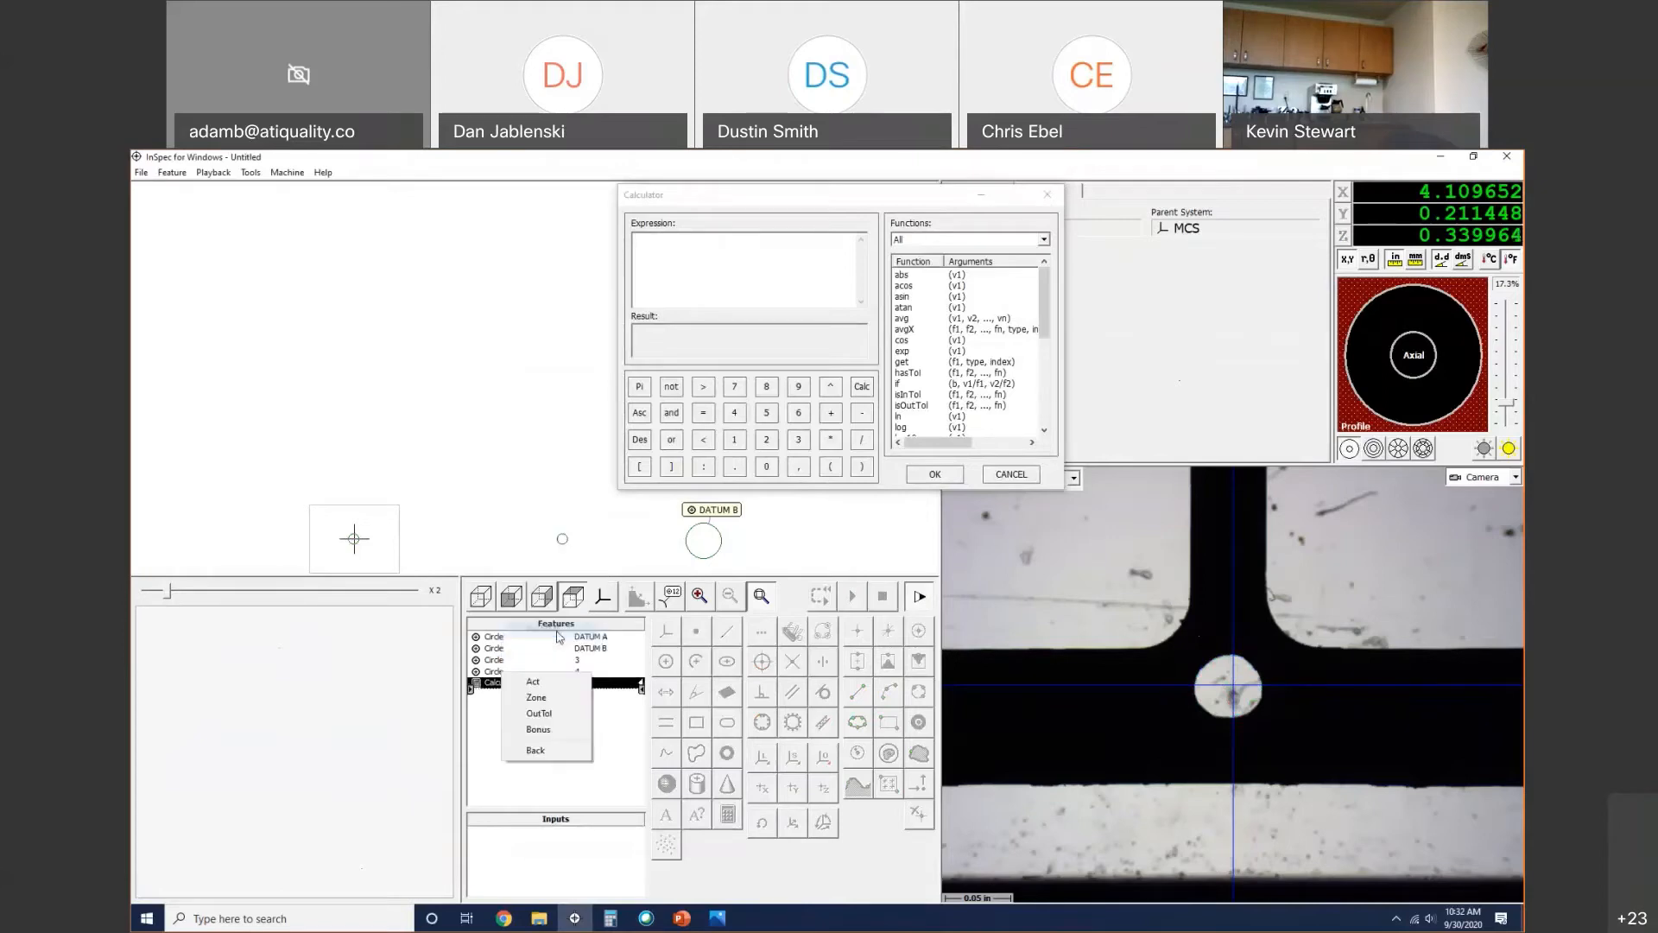
pyautogui.click(568, 731)
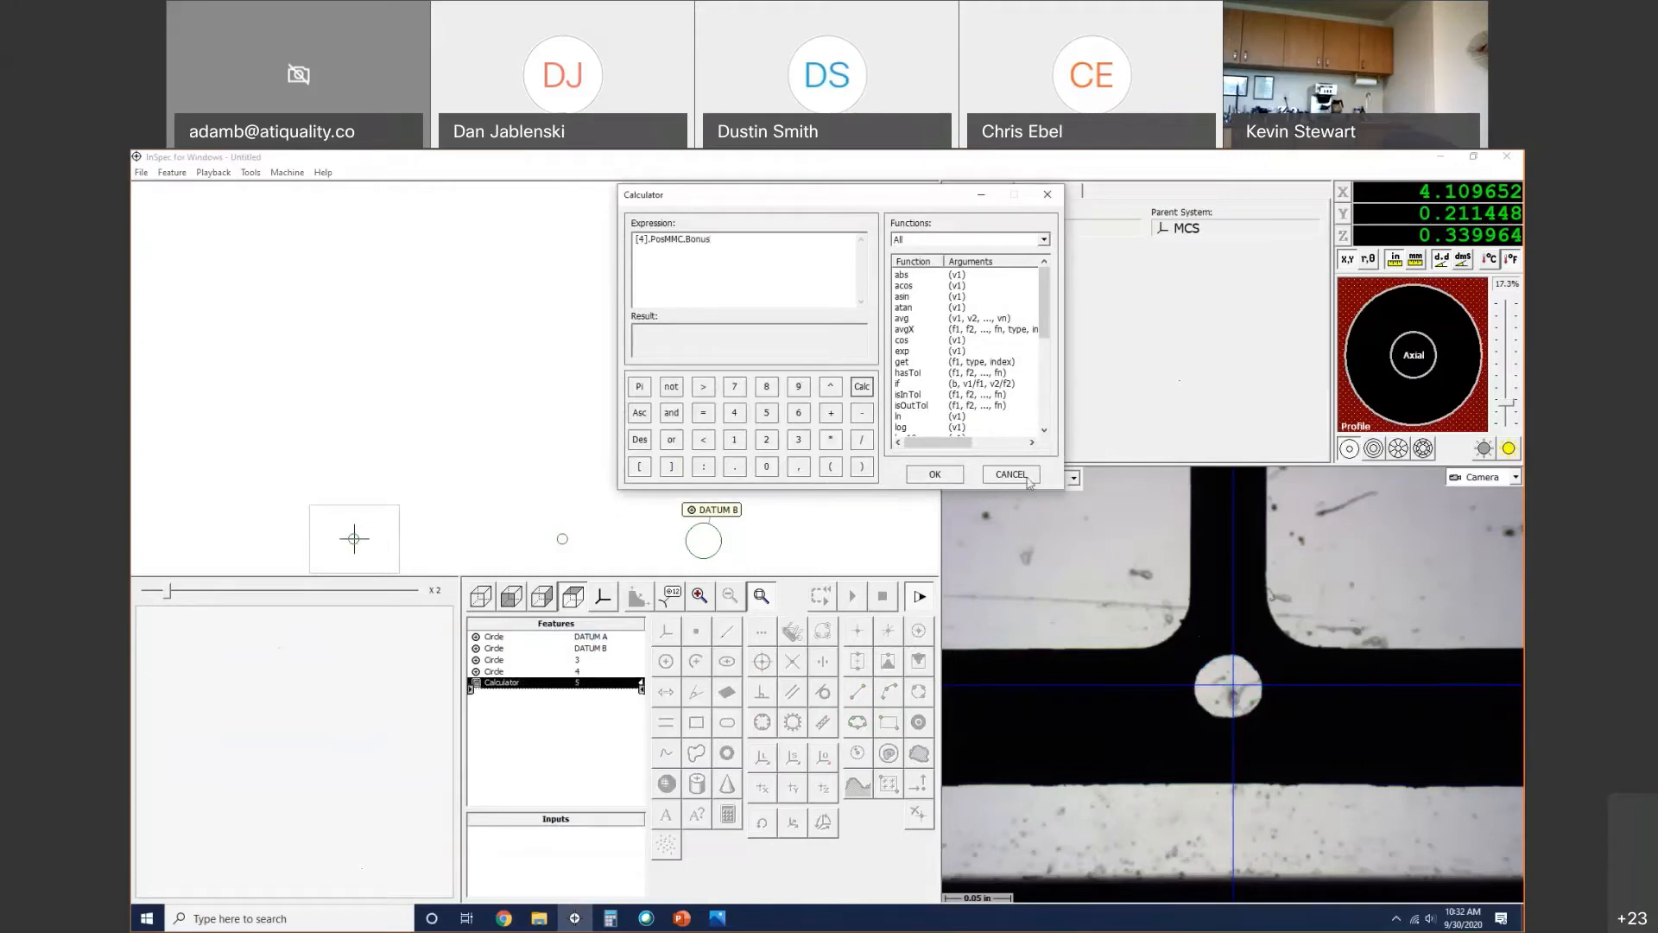
pyautogui.press('Return')
pyautogui.click(1028, 480)
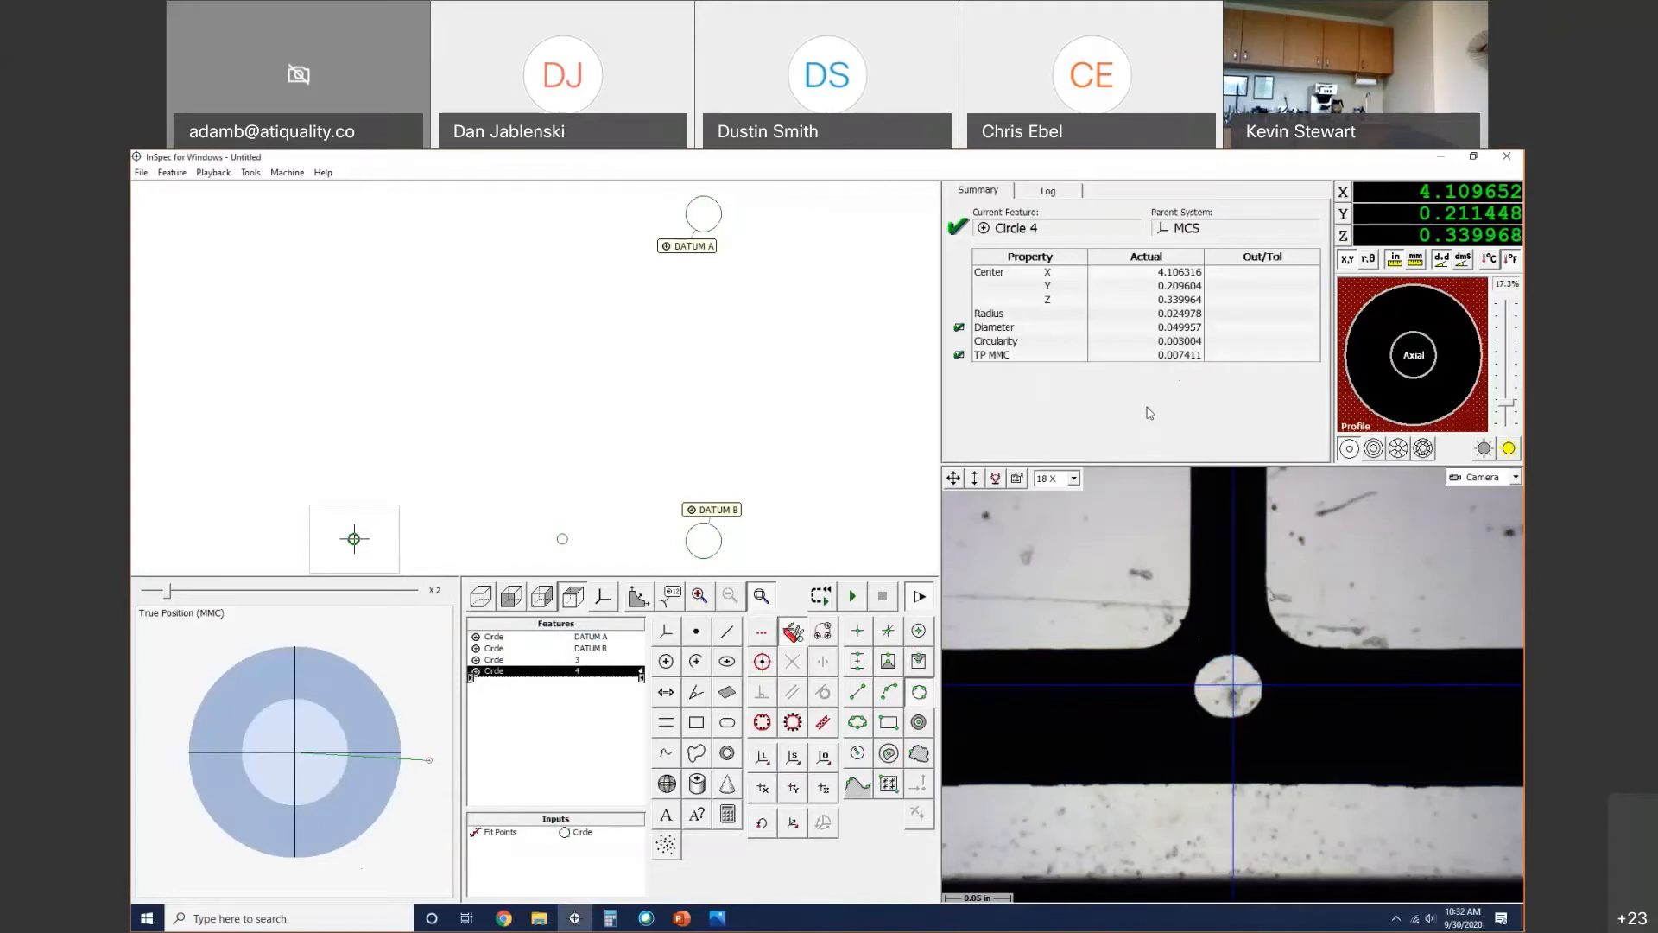
pyautogui.click(861, 446)
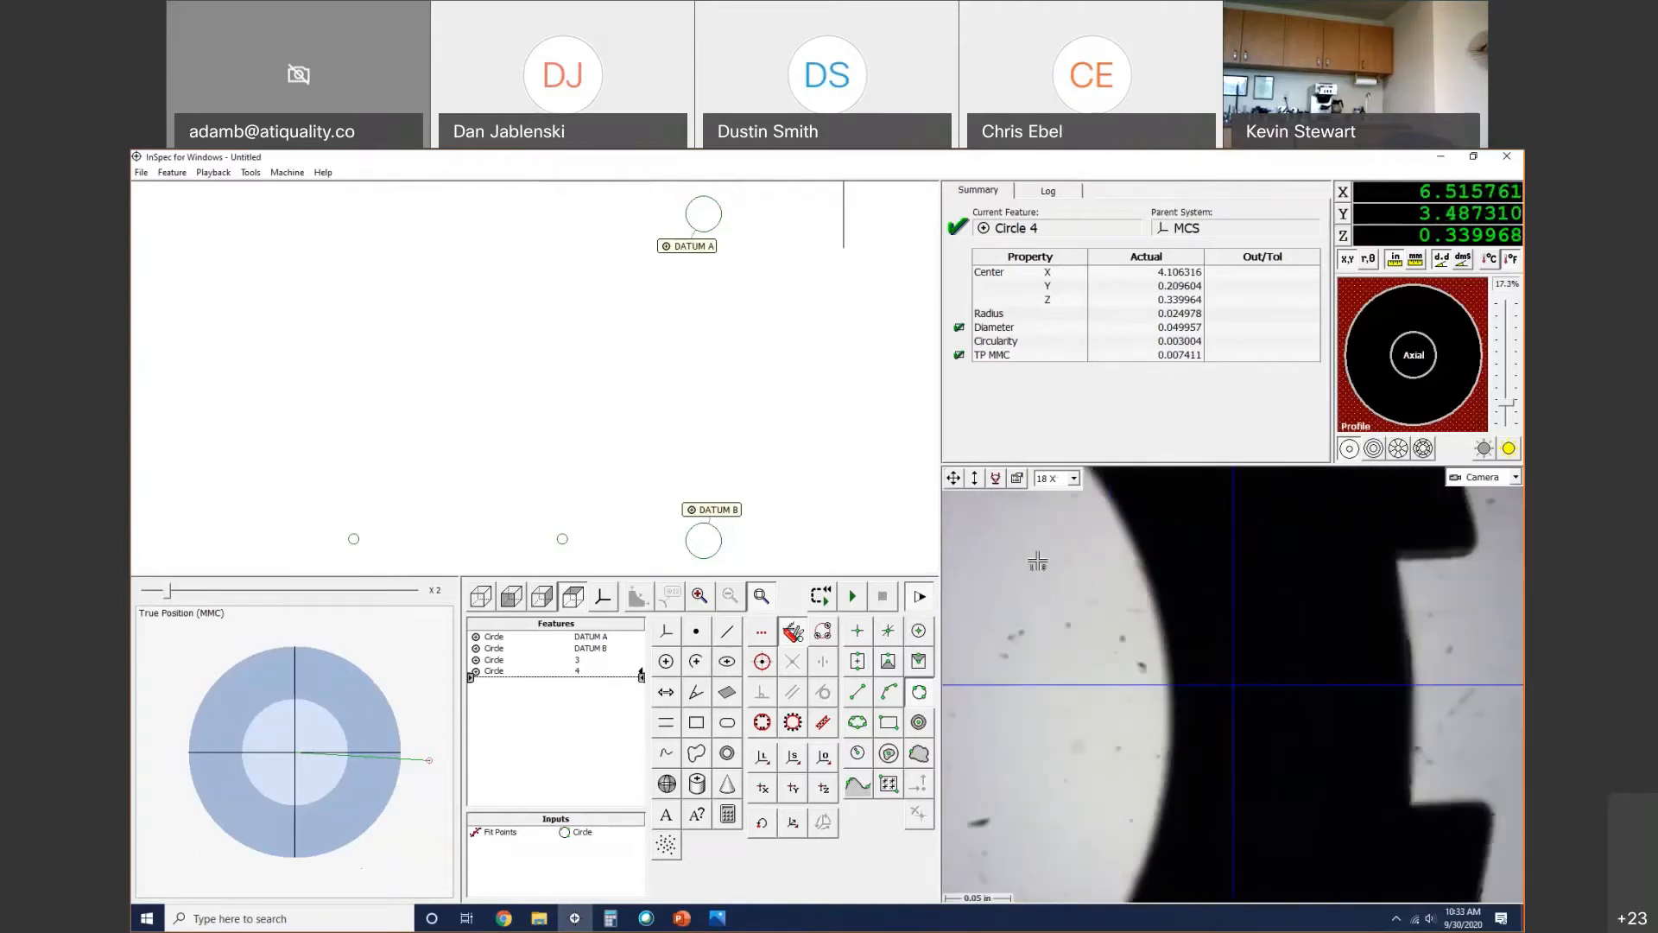
pyautogui.hotkey('alt', 'Tab')
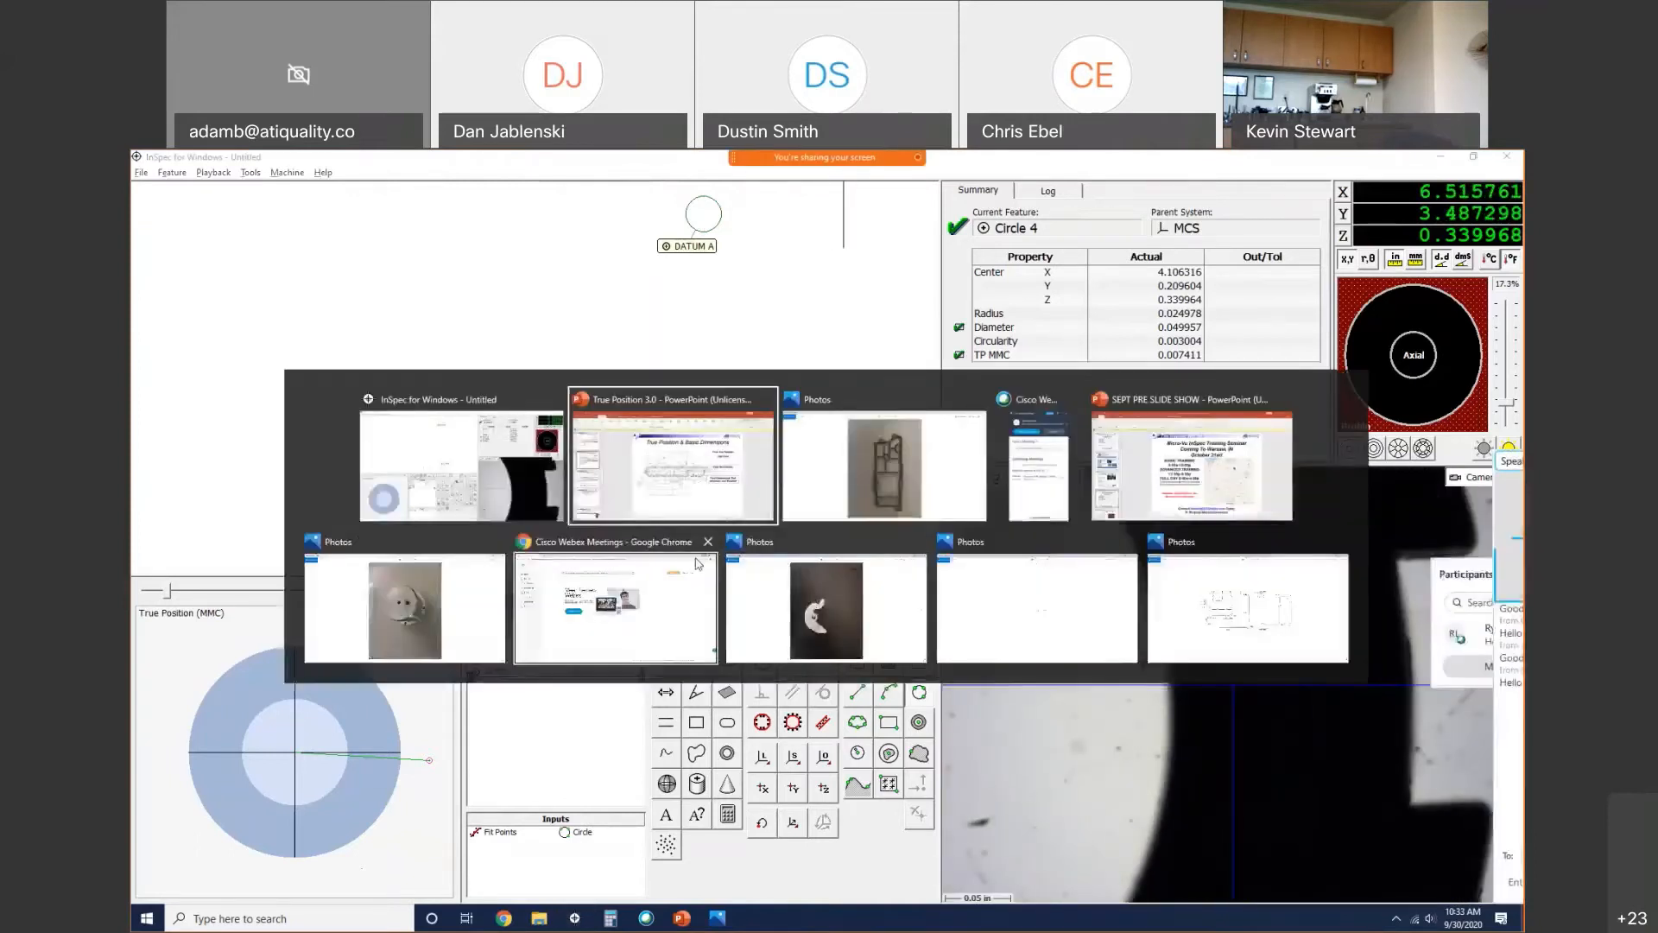
pyautogui.click(526, 496)
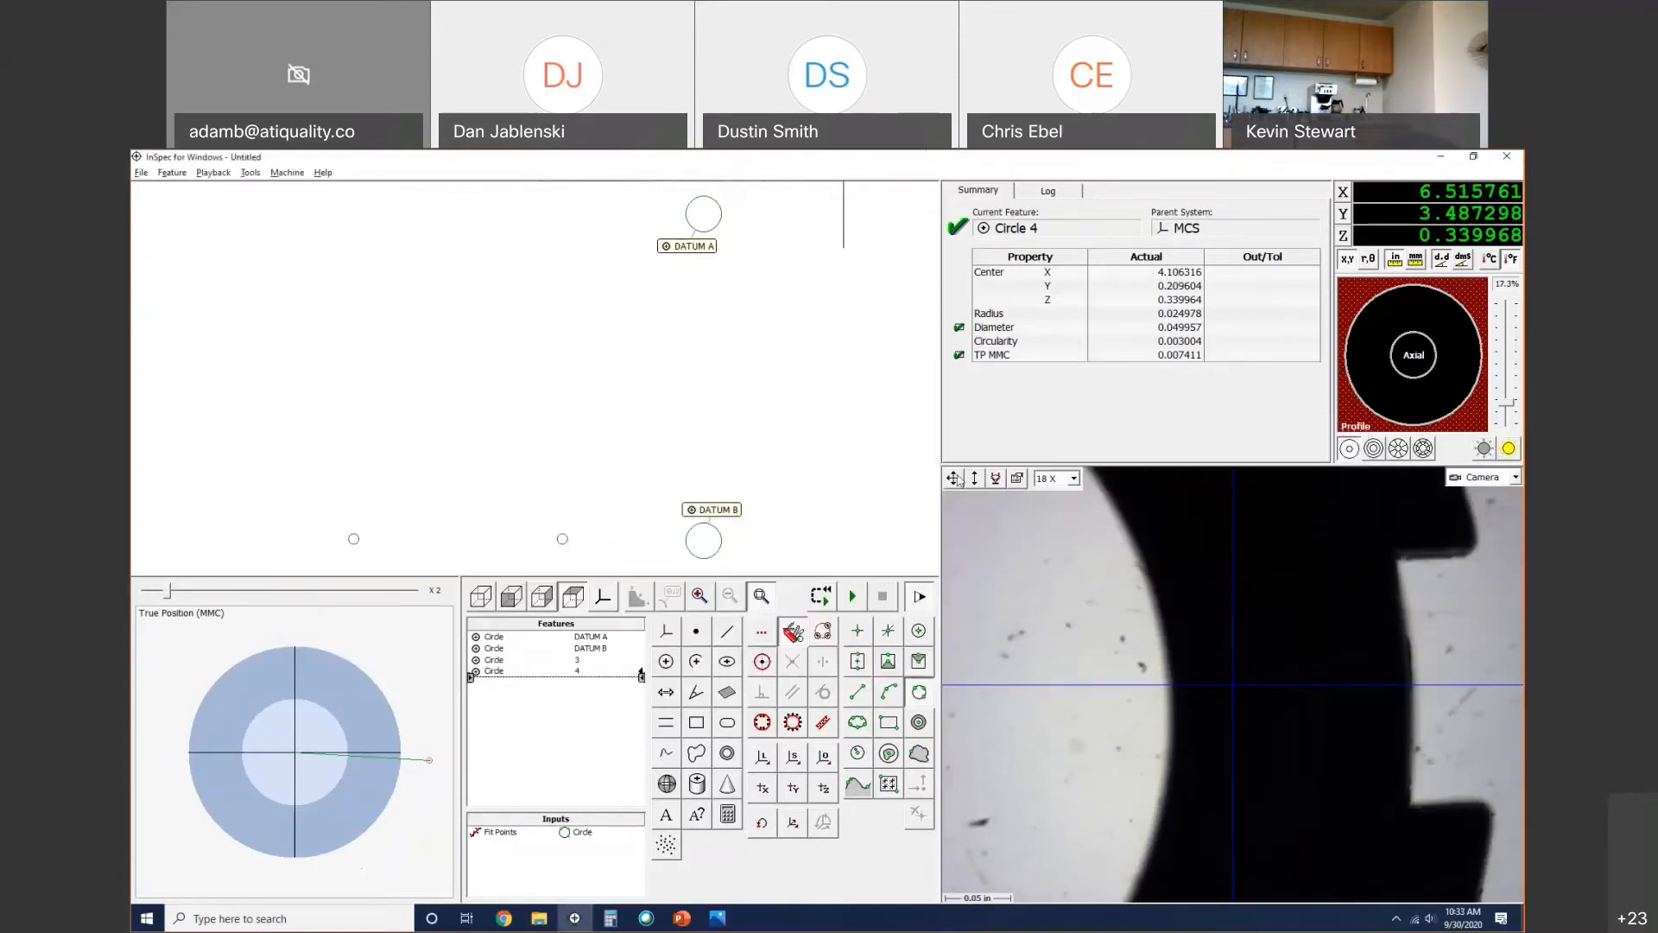
# Step: Position the camera over the upper edge of the new part's large bore, auto-set the profile light and focus on the edge
pyautogui.click(1509, 449)
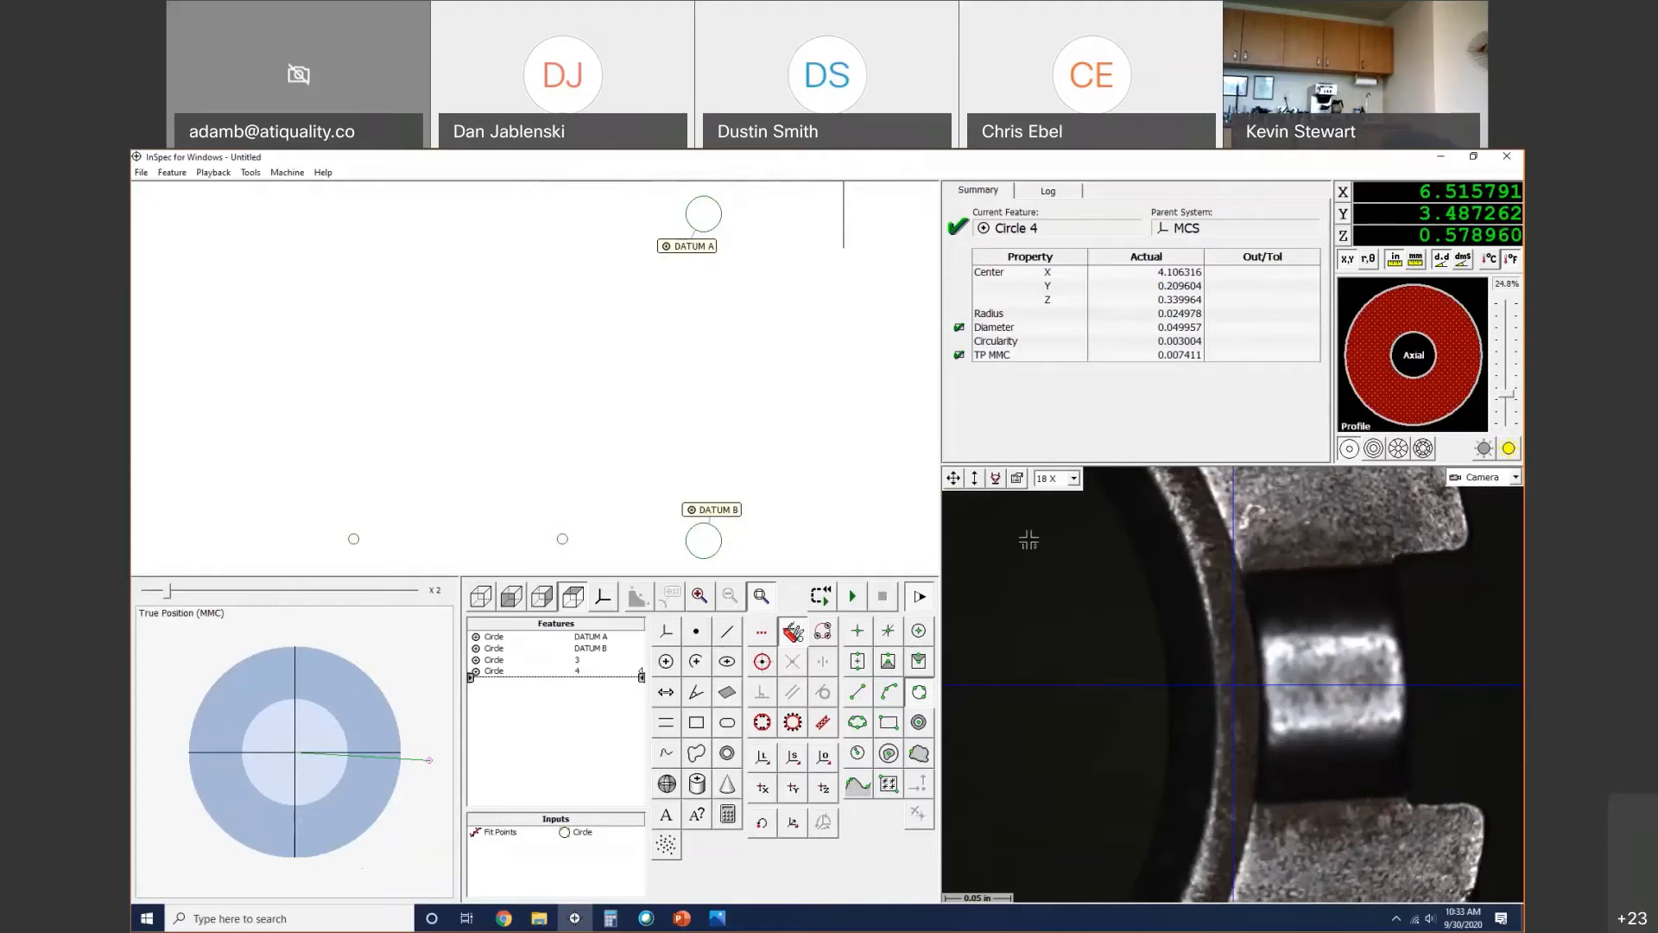
pyautogui.moveTo(1028, 540); pyautogui.dragTo(1315, 565, button='middle')
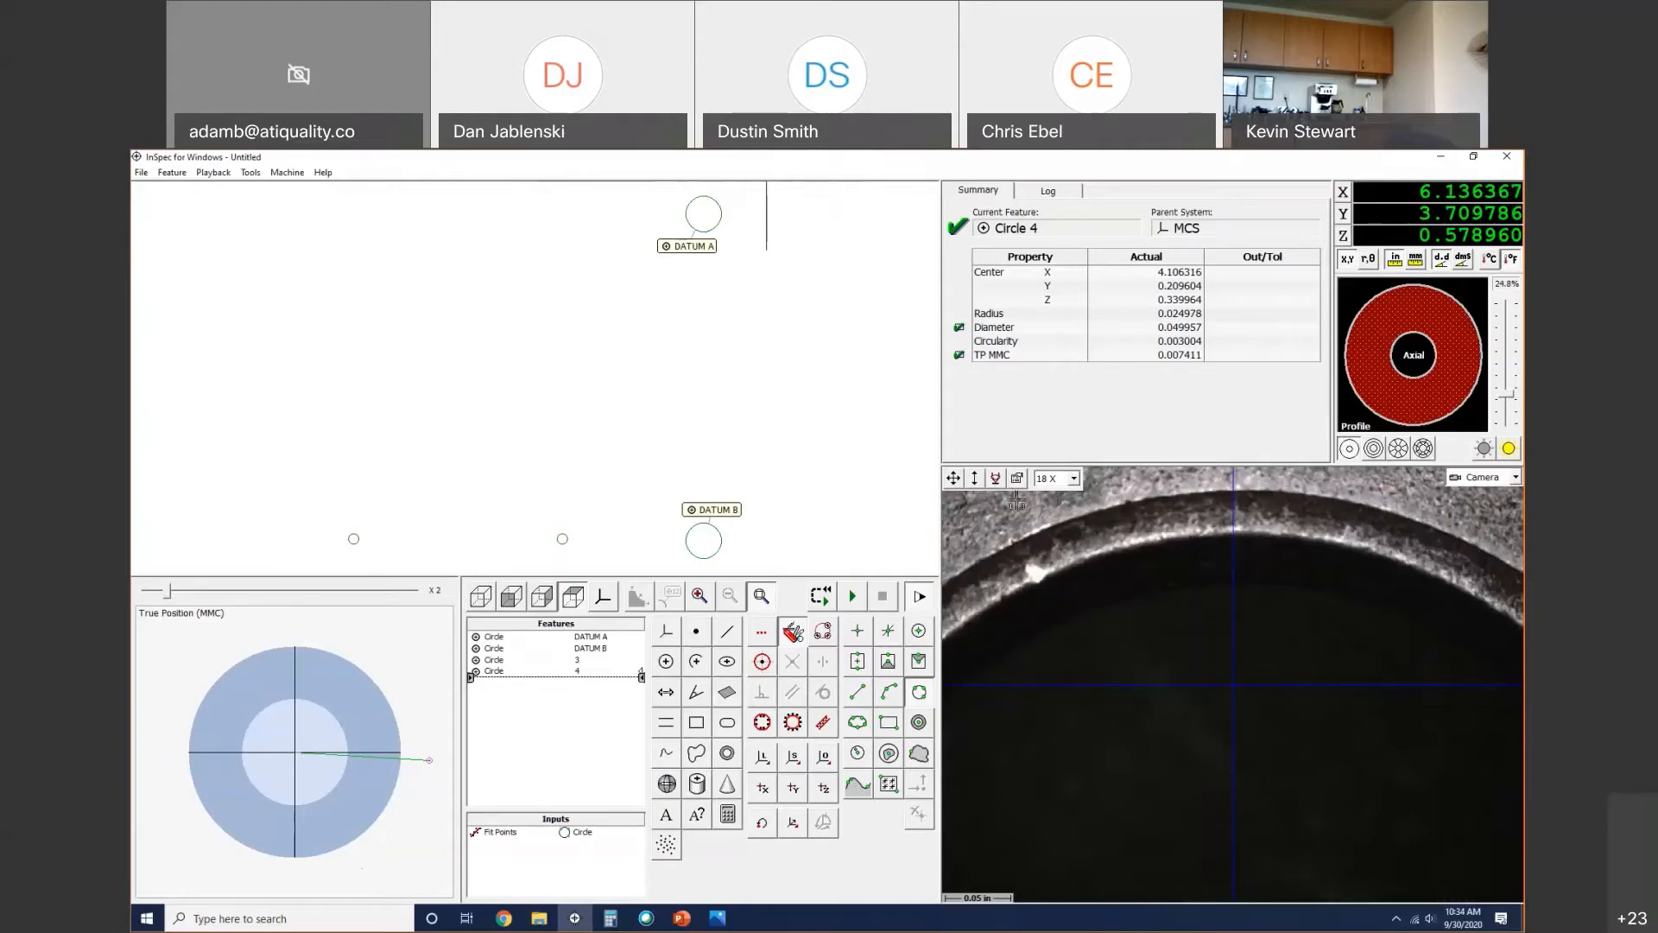
pyautogui.click(1510, 448)
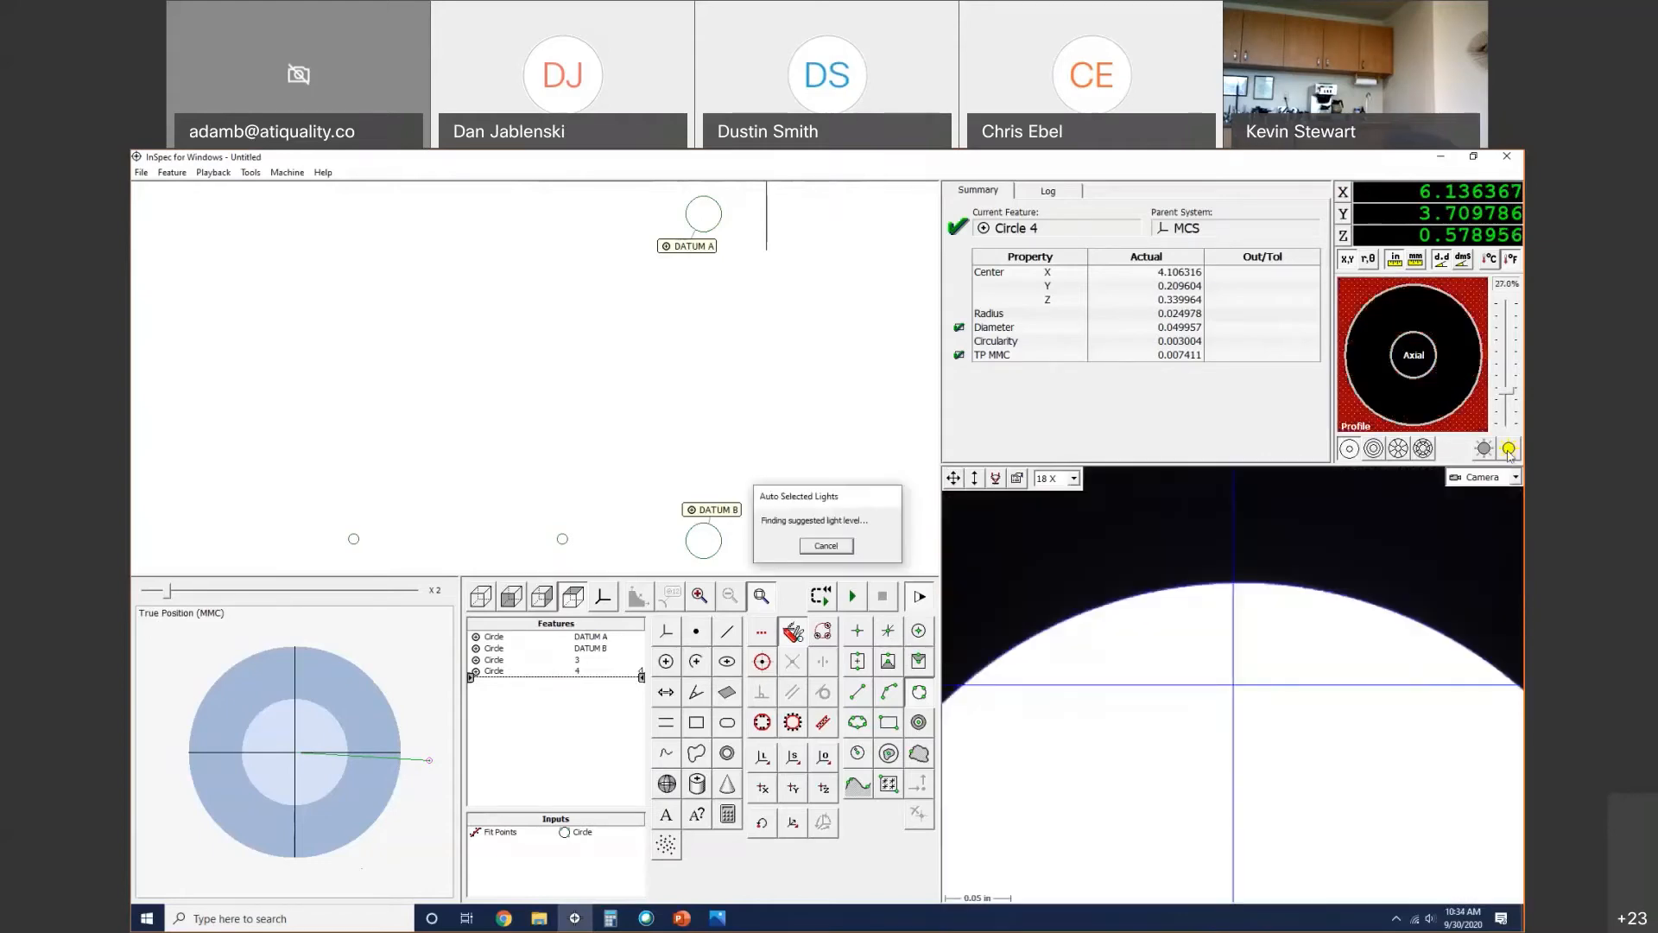
pyautogui.rightClick(1263, 587)
pyautogui.click(1289, 596)
pyautogui.click(997, 481)
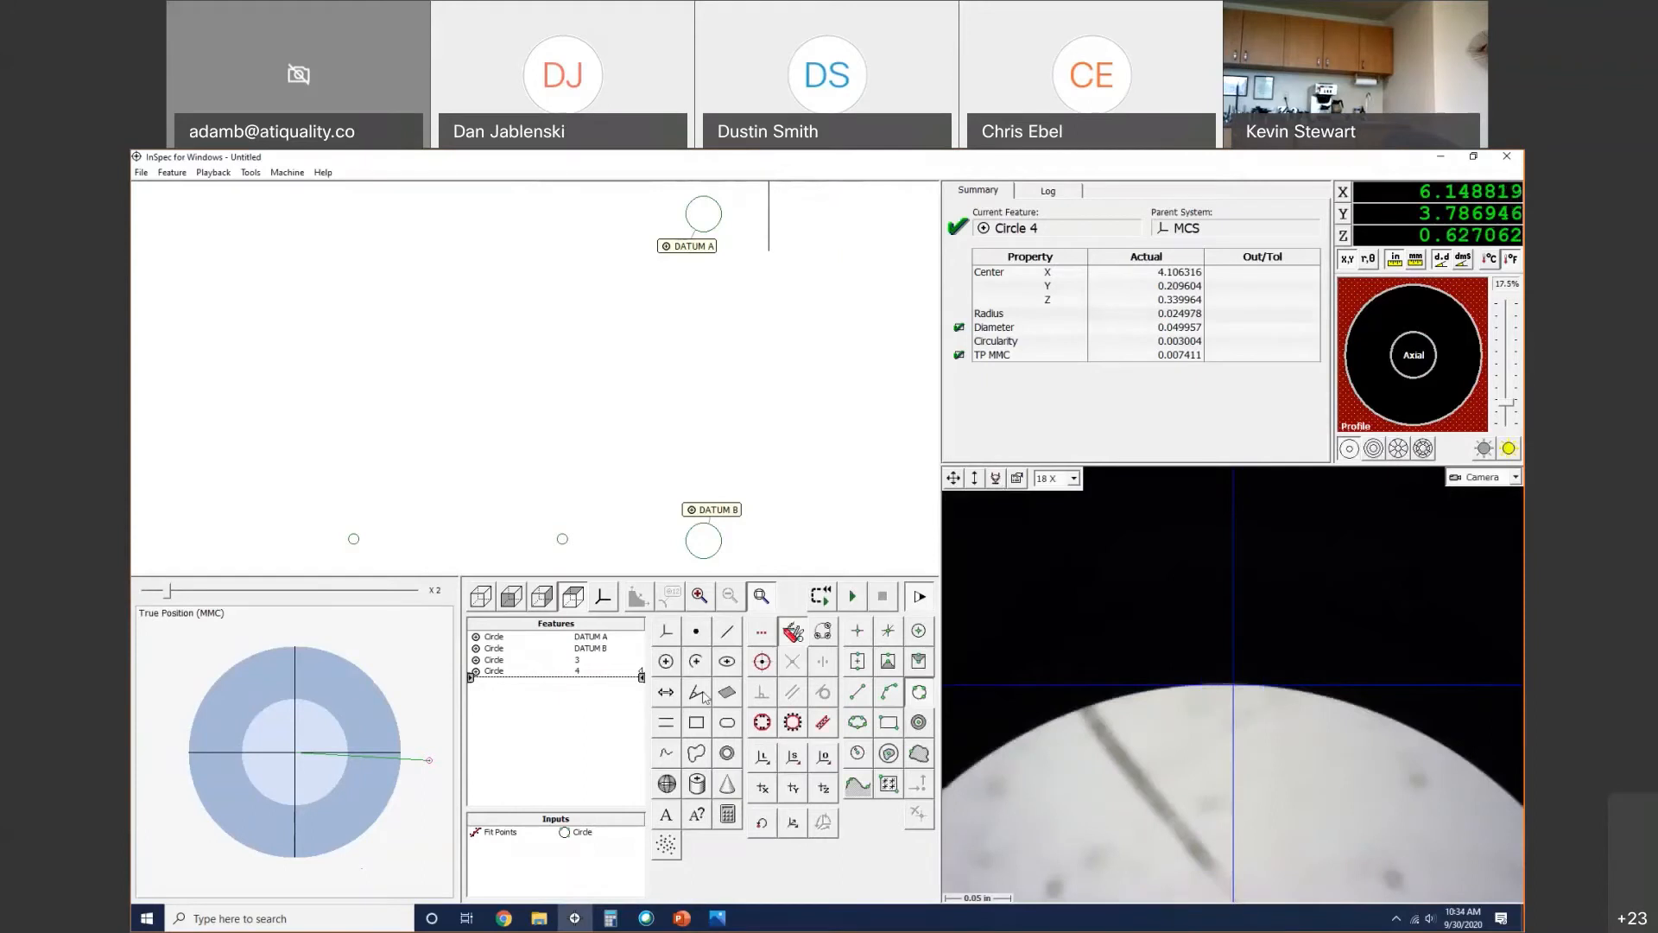
# Step: Start a new inspection file without saving the changes to the current one
pyautogui.click(666, 661)
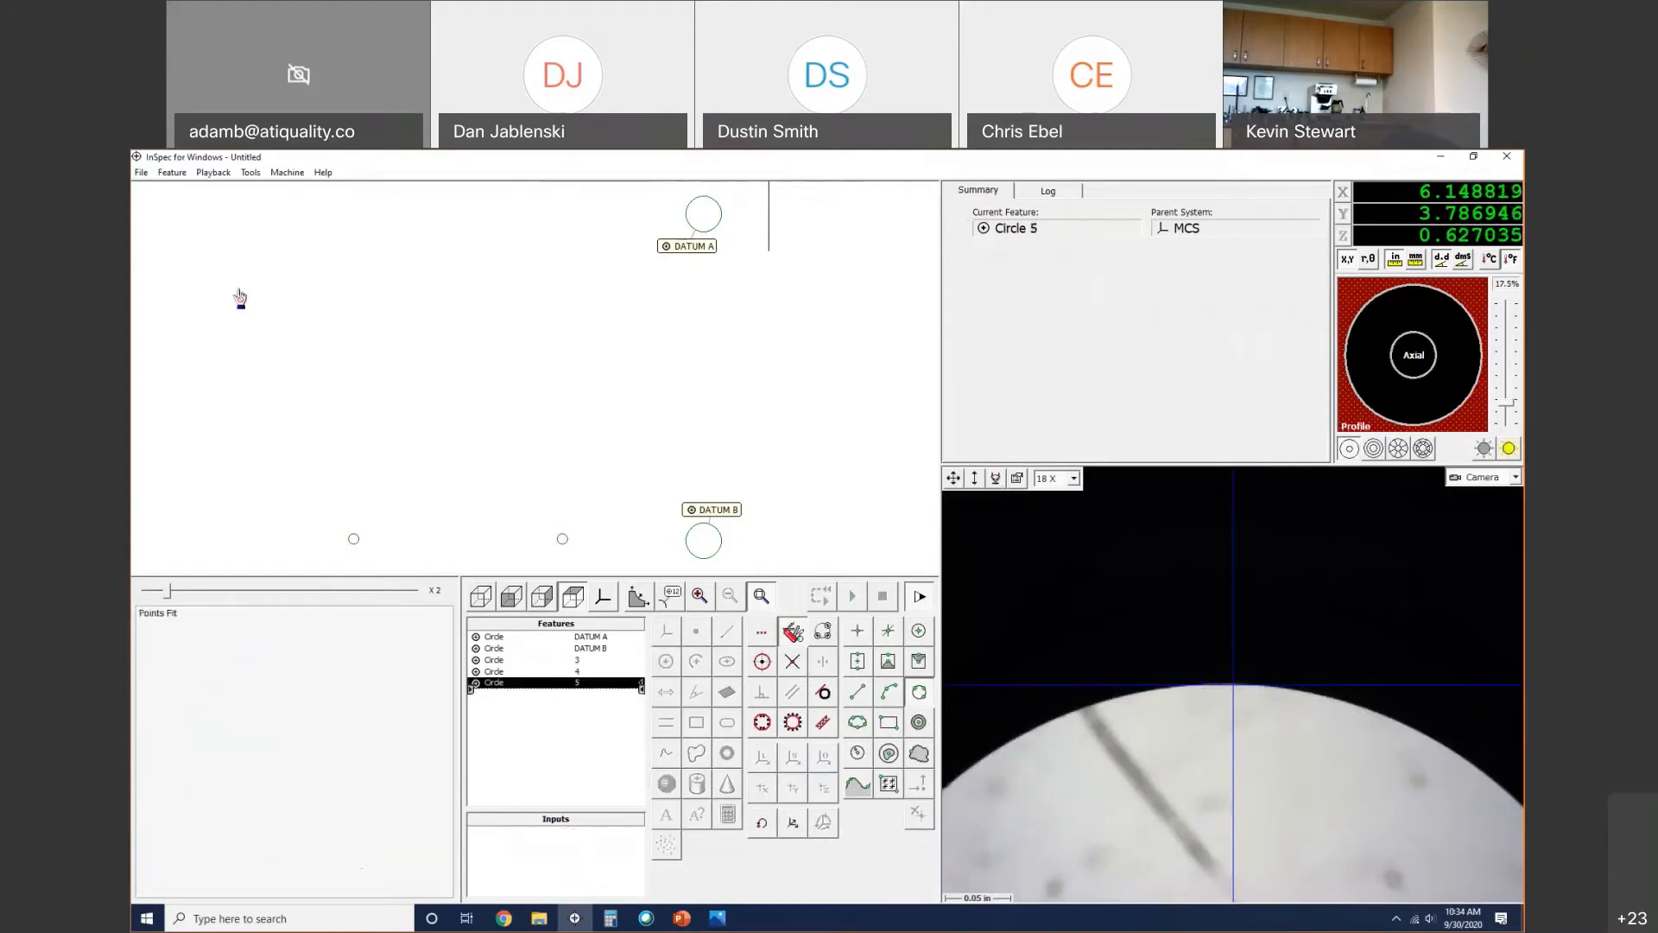
pyautogui.click(142, 175)
pyautogui.click(156, 189)
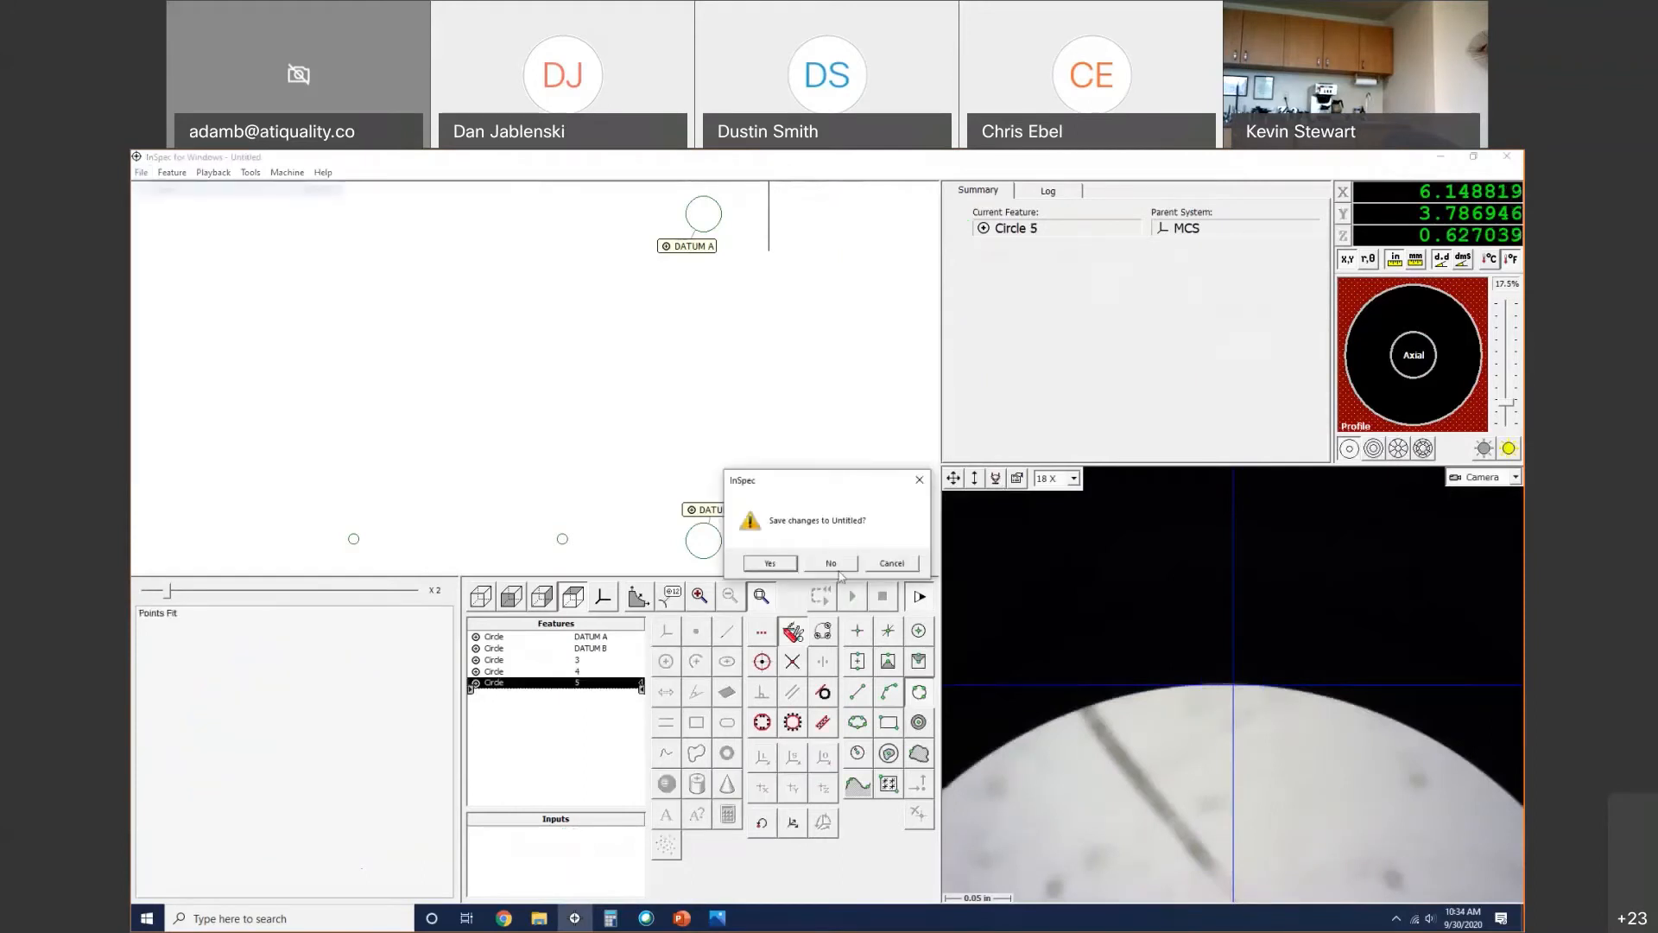
pyautogui.click(832, 565)
# Step: Measure the large bore as a circle from three best-edge points and the short notch edge outside it as a line
pyautogui.click(668, 662)
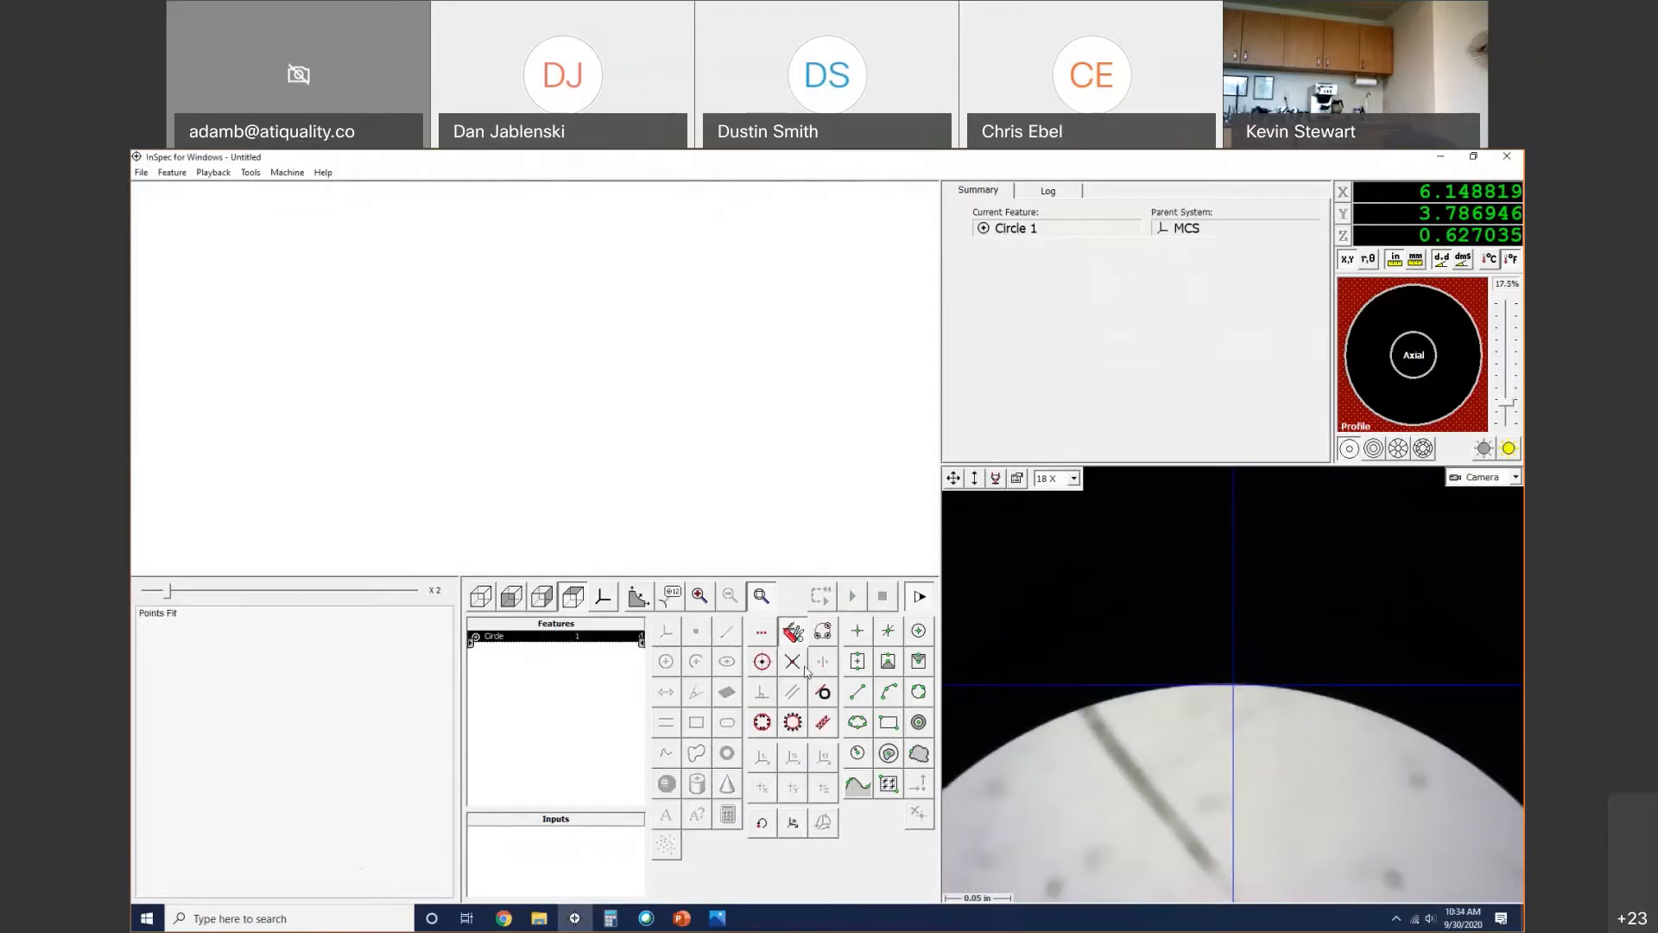
pyautogui.click(1216, 683)
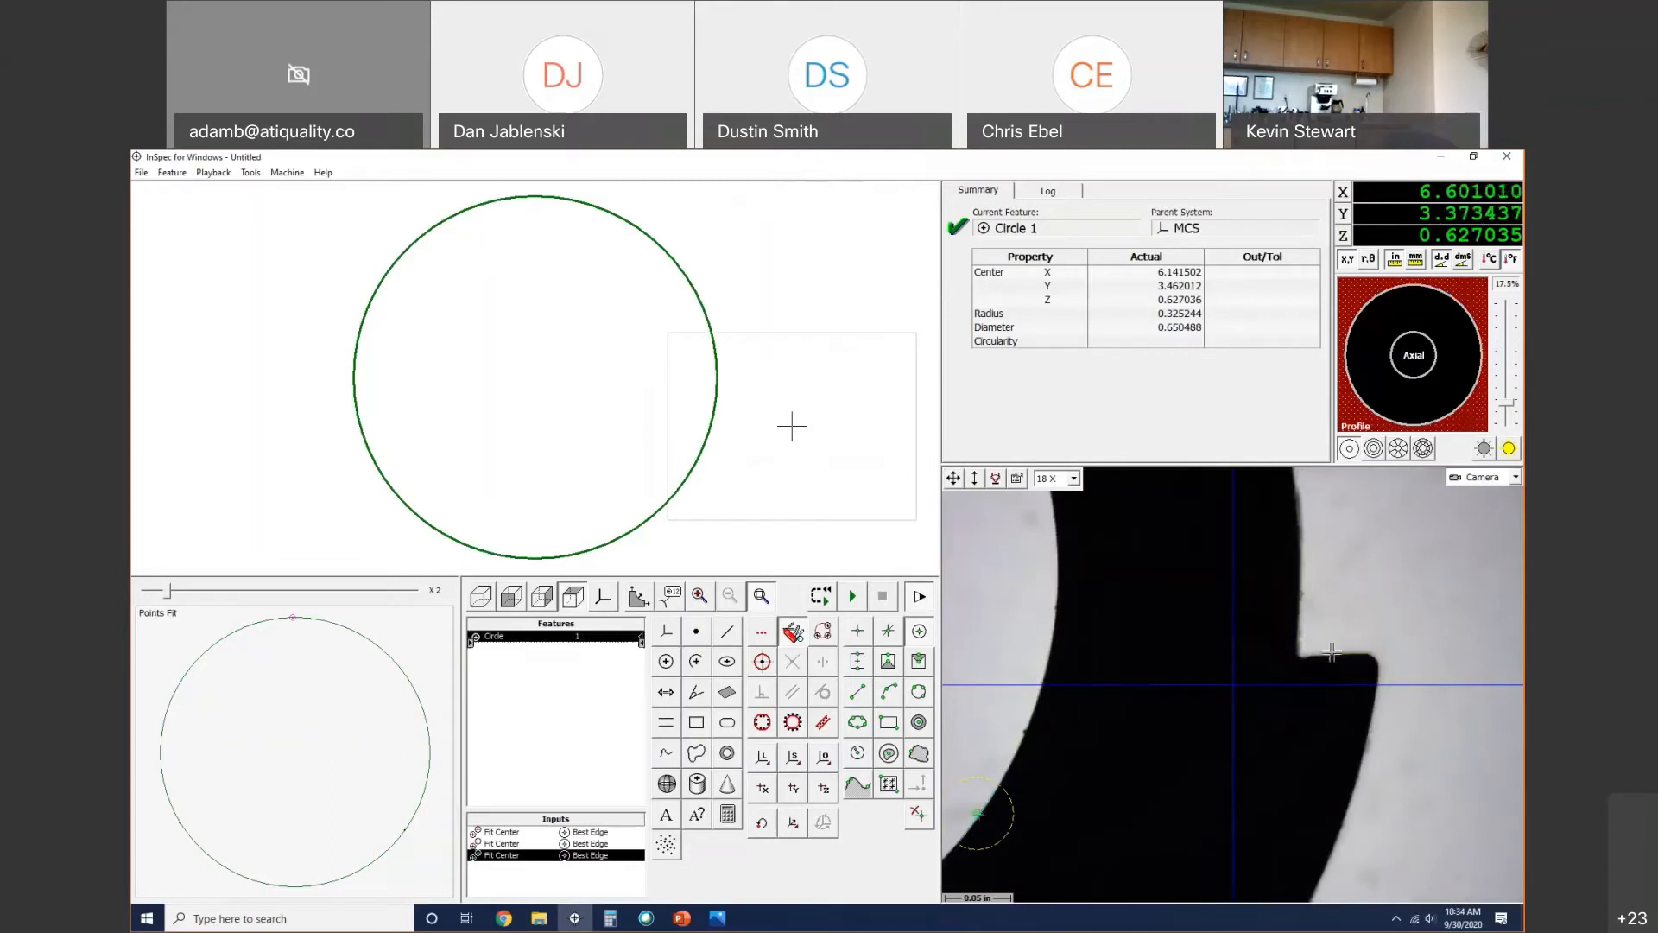
pyautogui.click(865, 695)
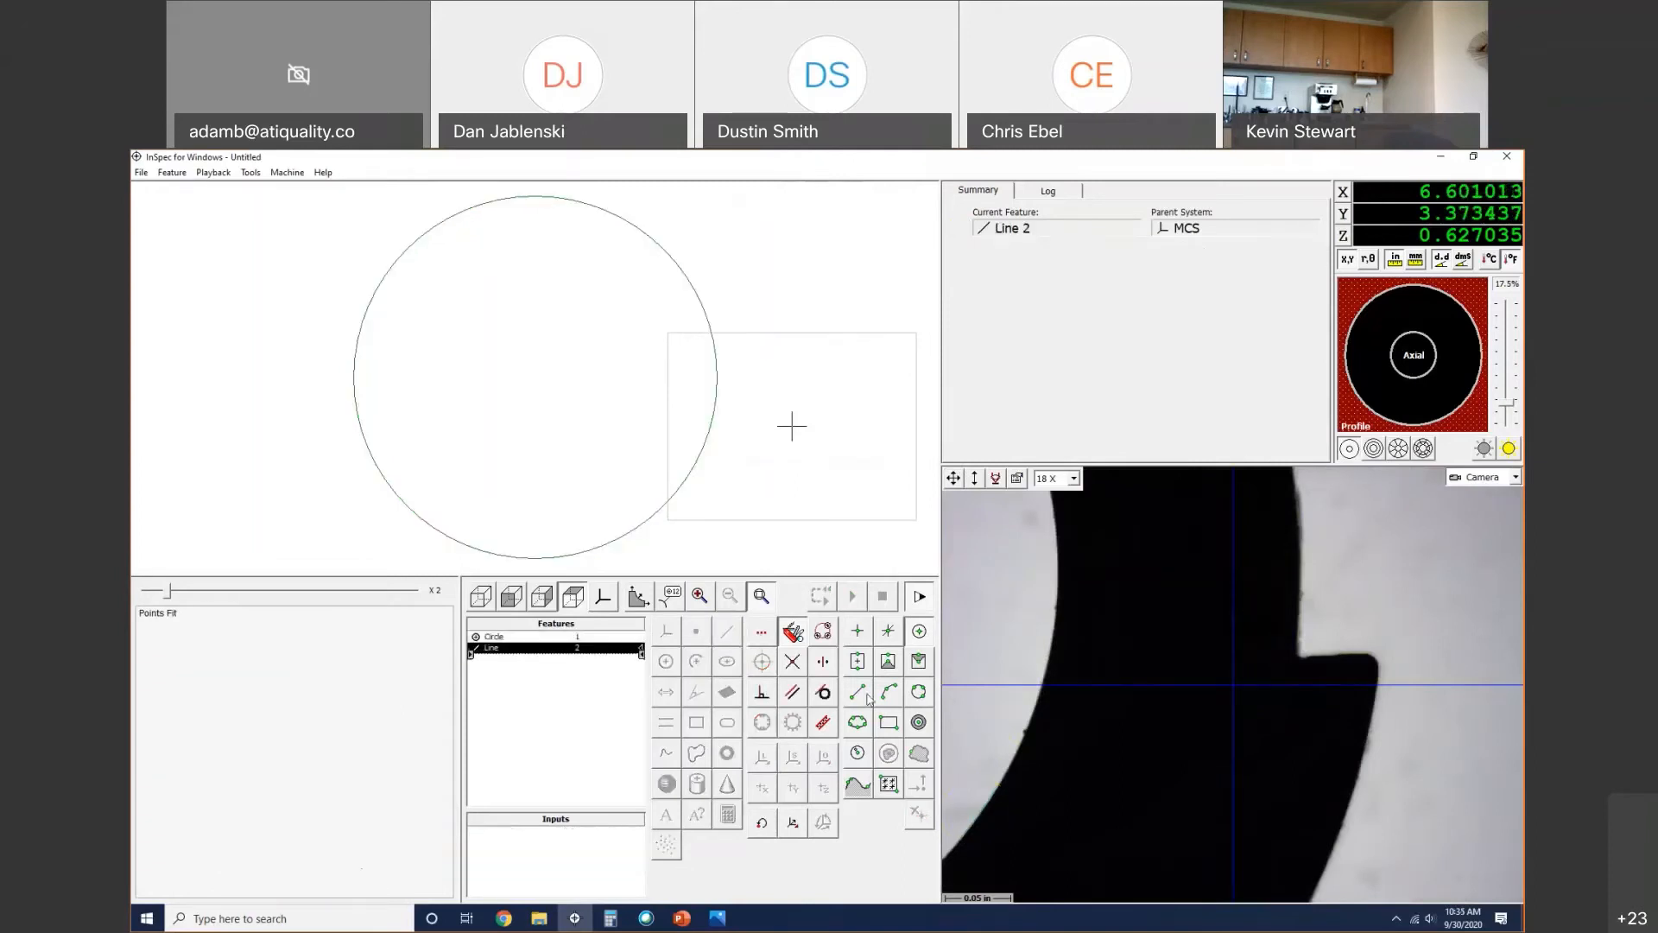
pyautogui.click(1310, 655)
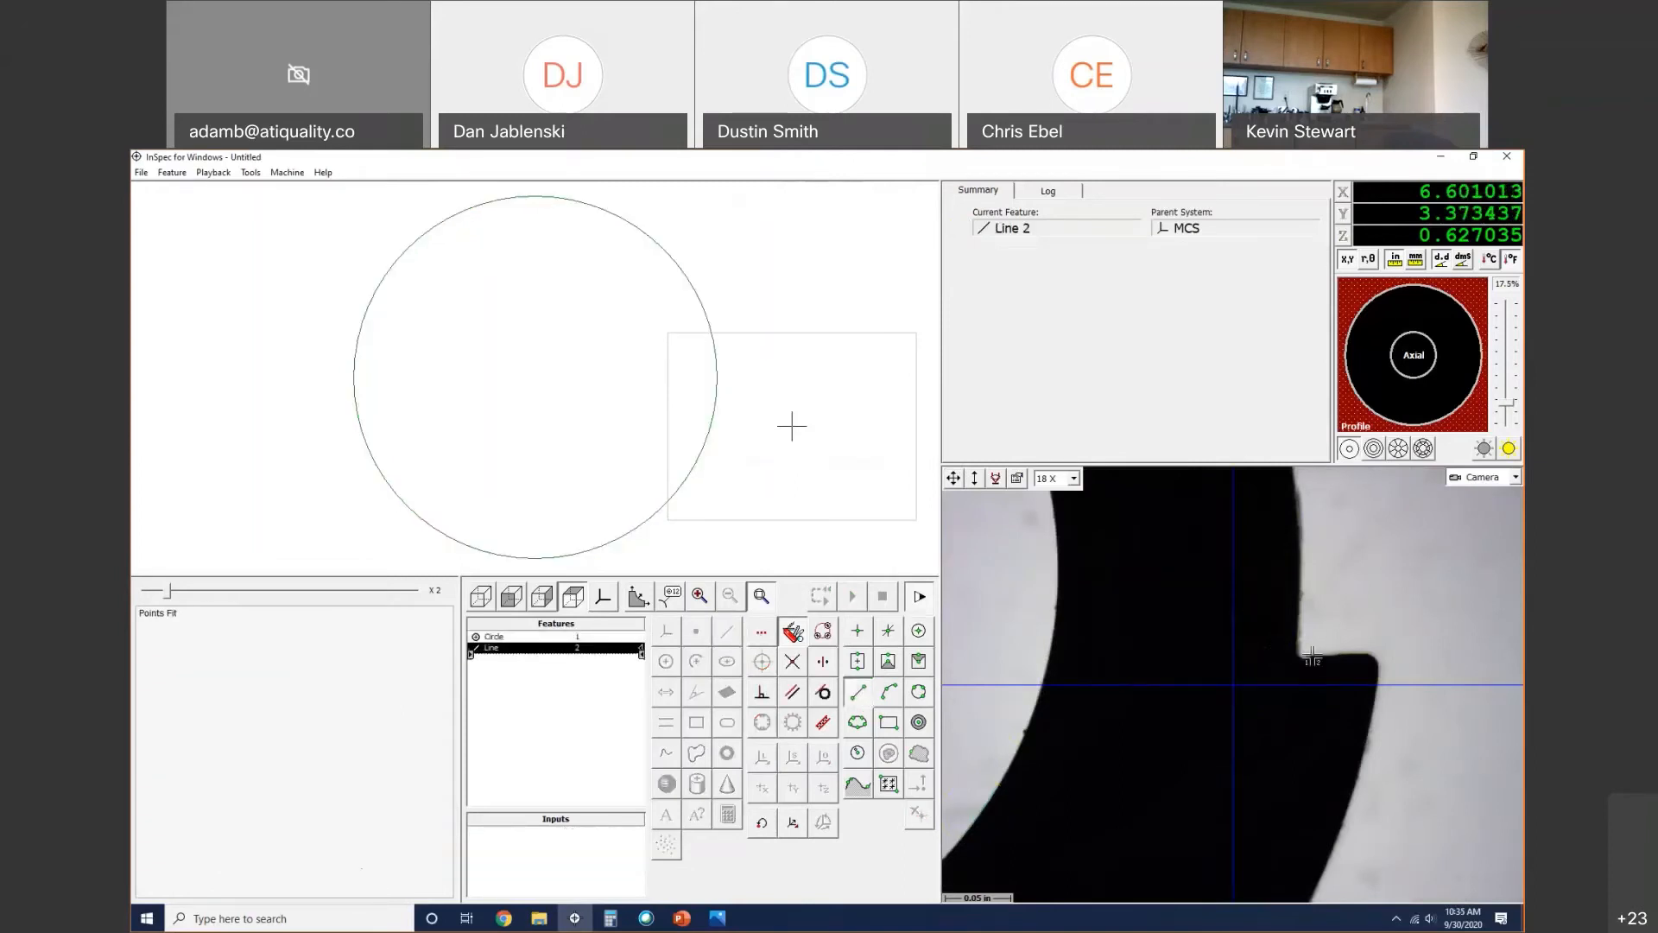
pyautogui.click(1363, 650)
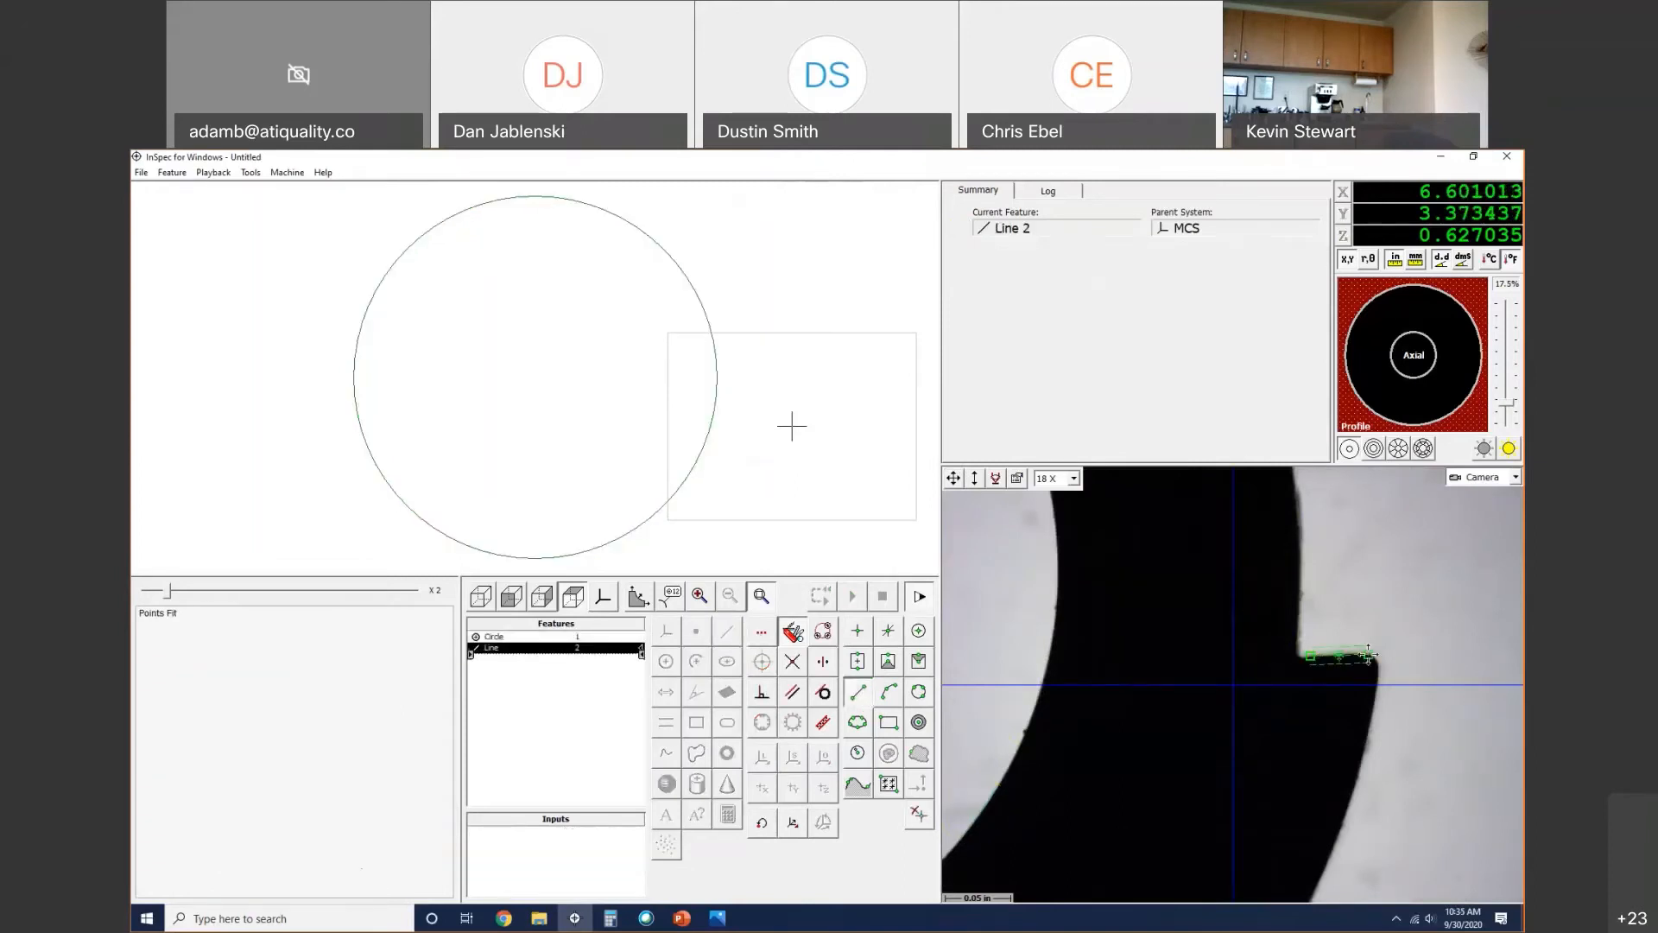
# Step: Light the part's face with automatically adjusted ring light and measure a focus point on the flat surface below the notch
pyautogui.click(1388, 402)
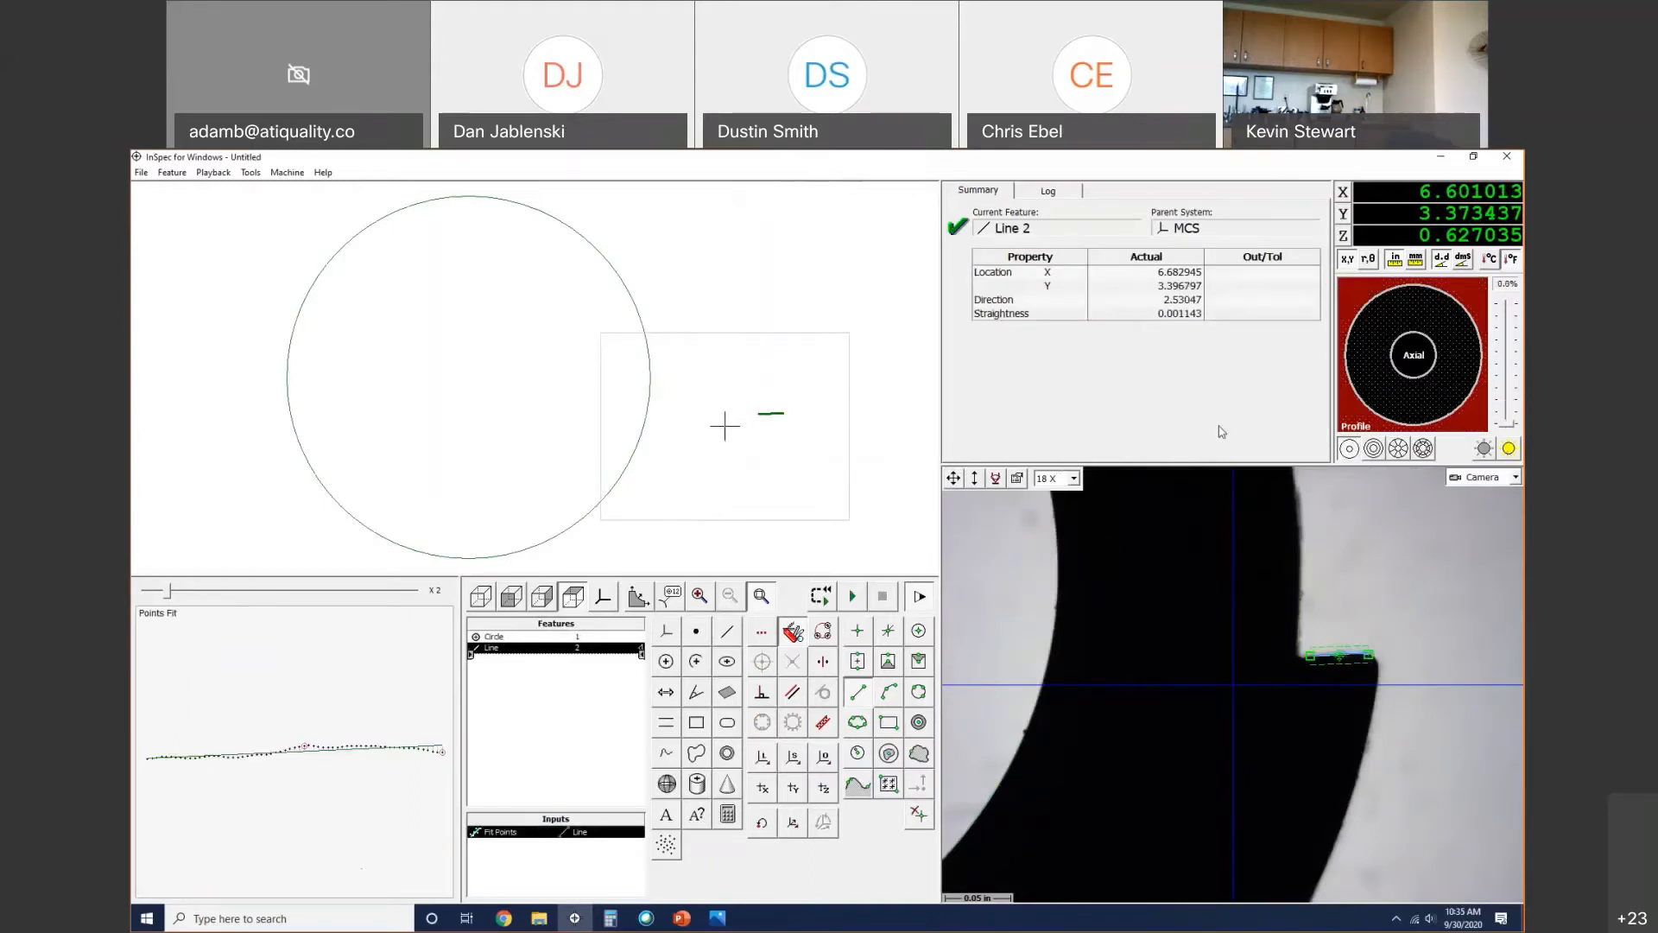
pyautogui.click(1508, 448)
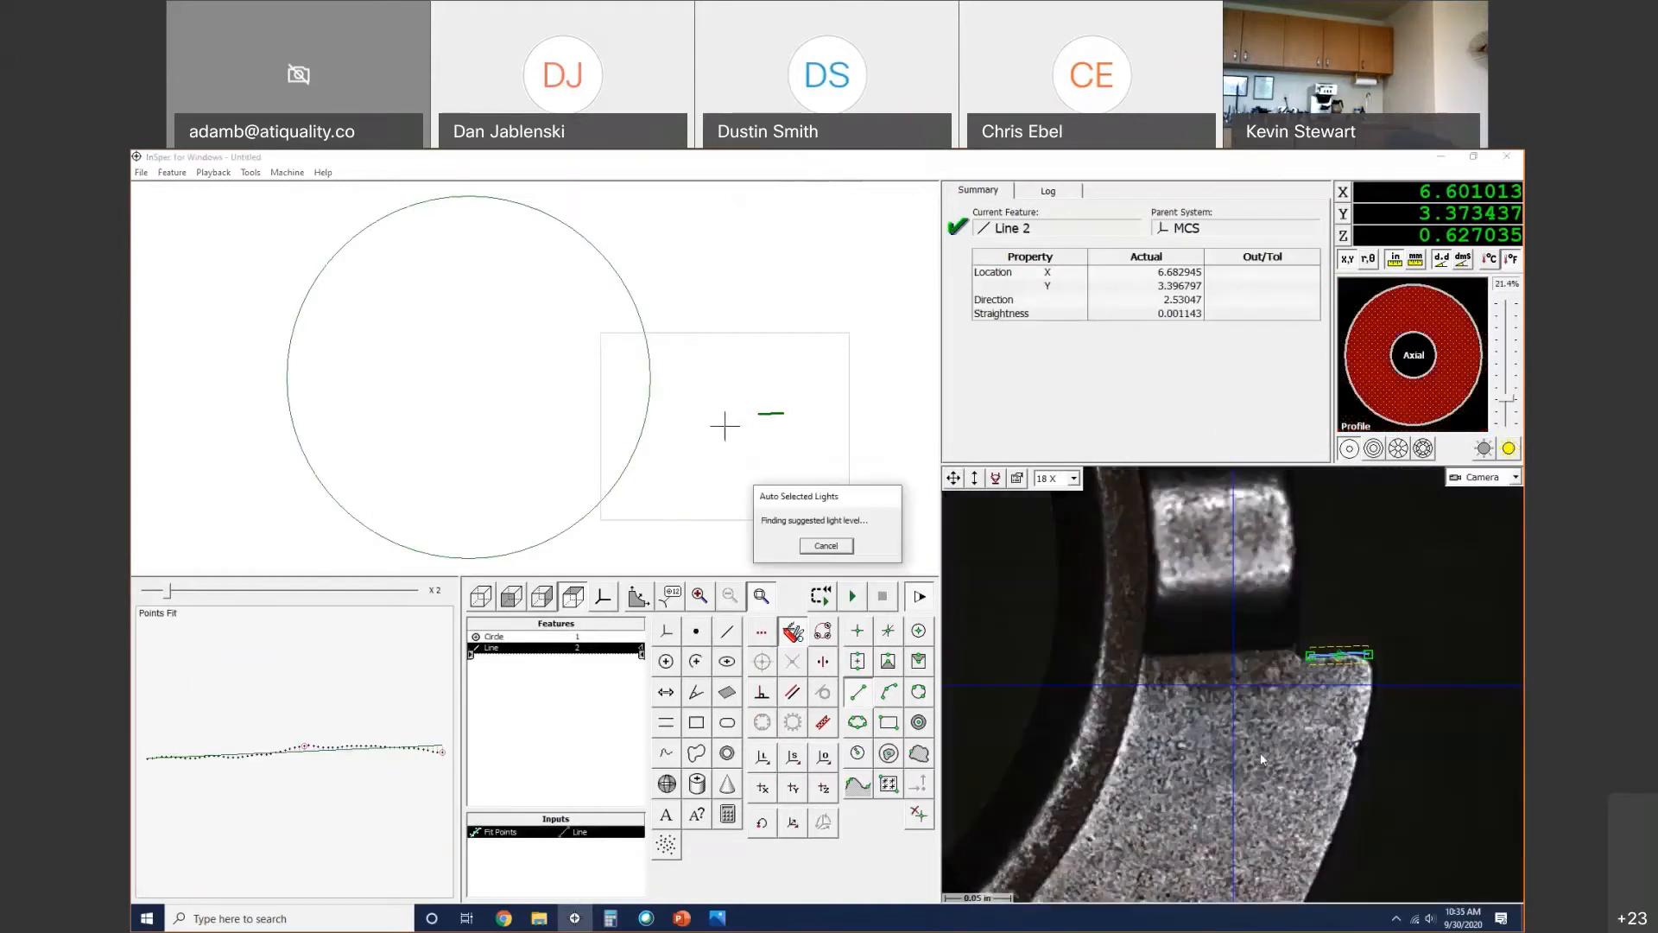
pyautogui.rightClick(1228, 795)
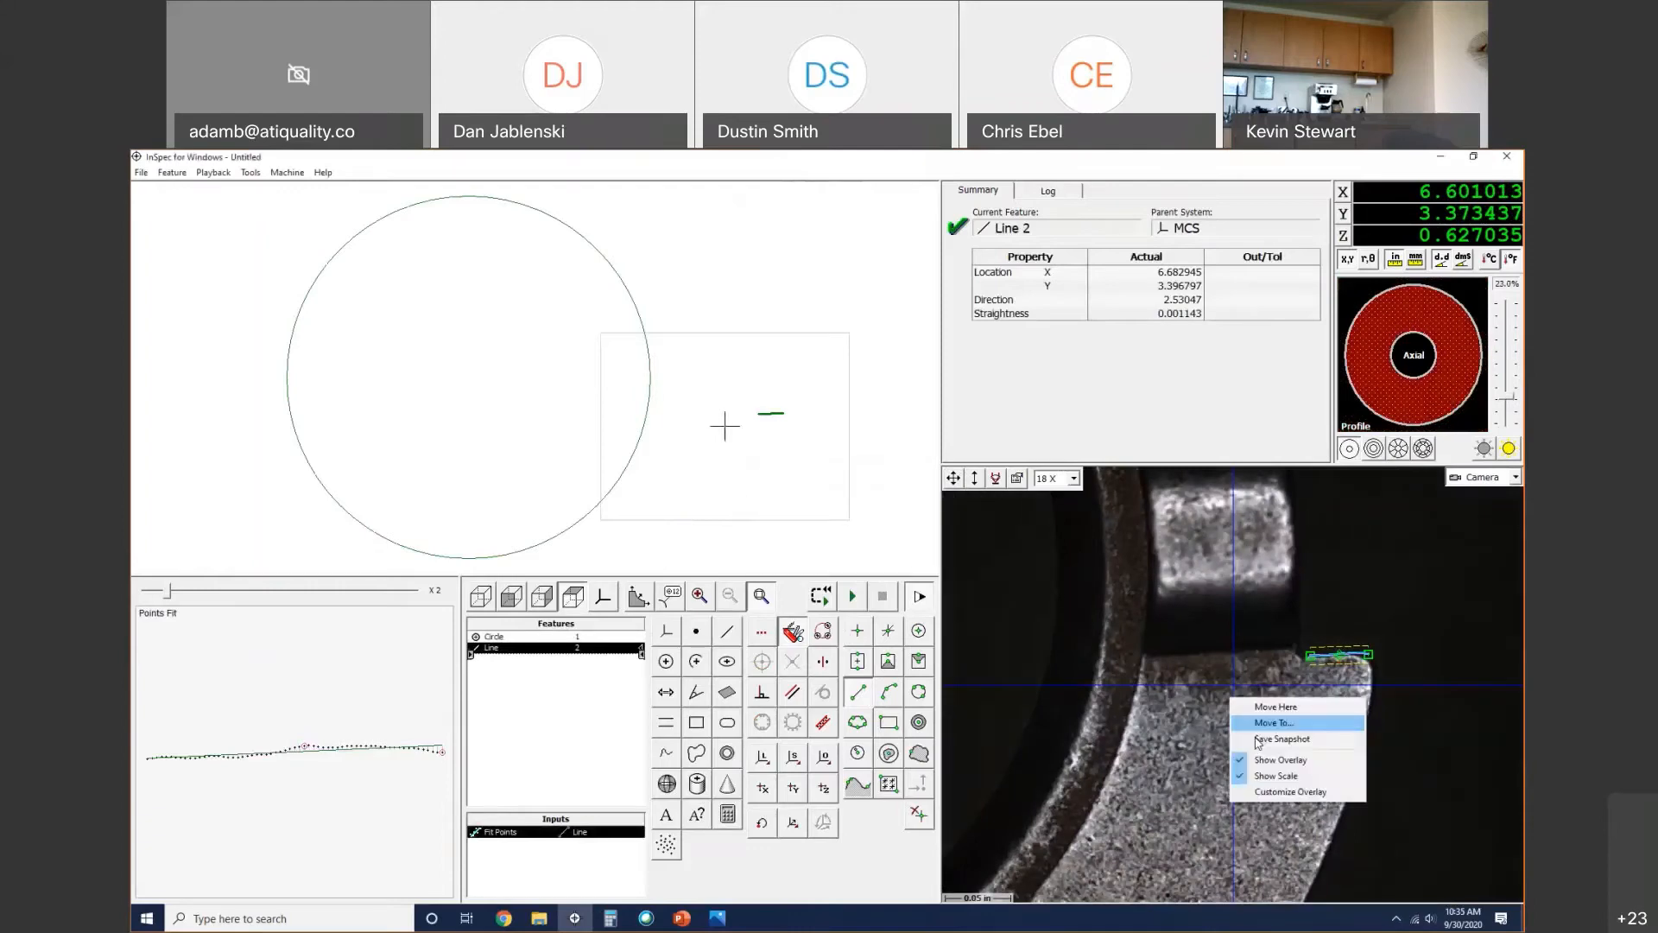
pyautogui.click(1262, 708)
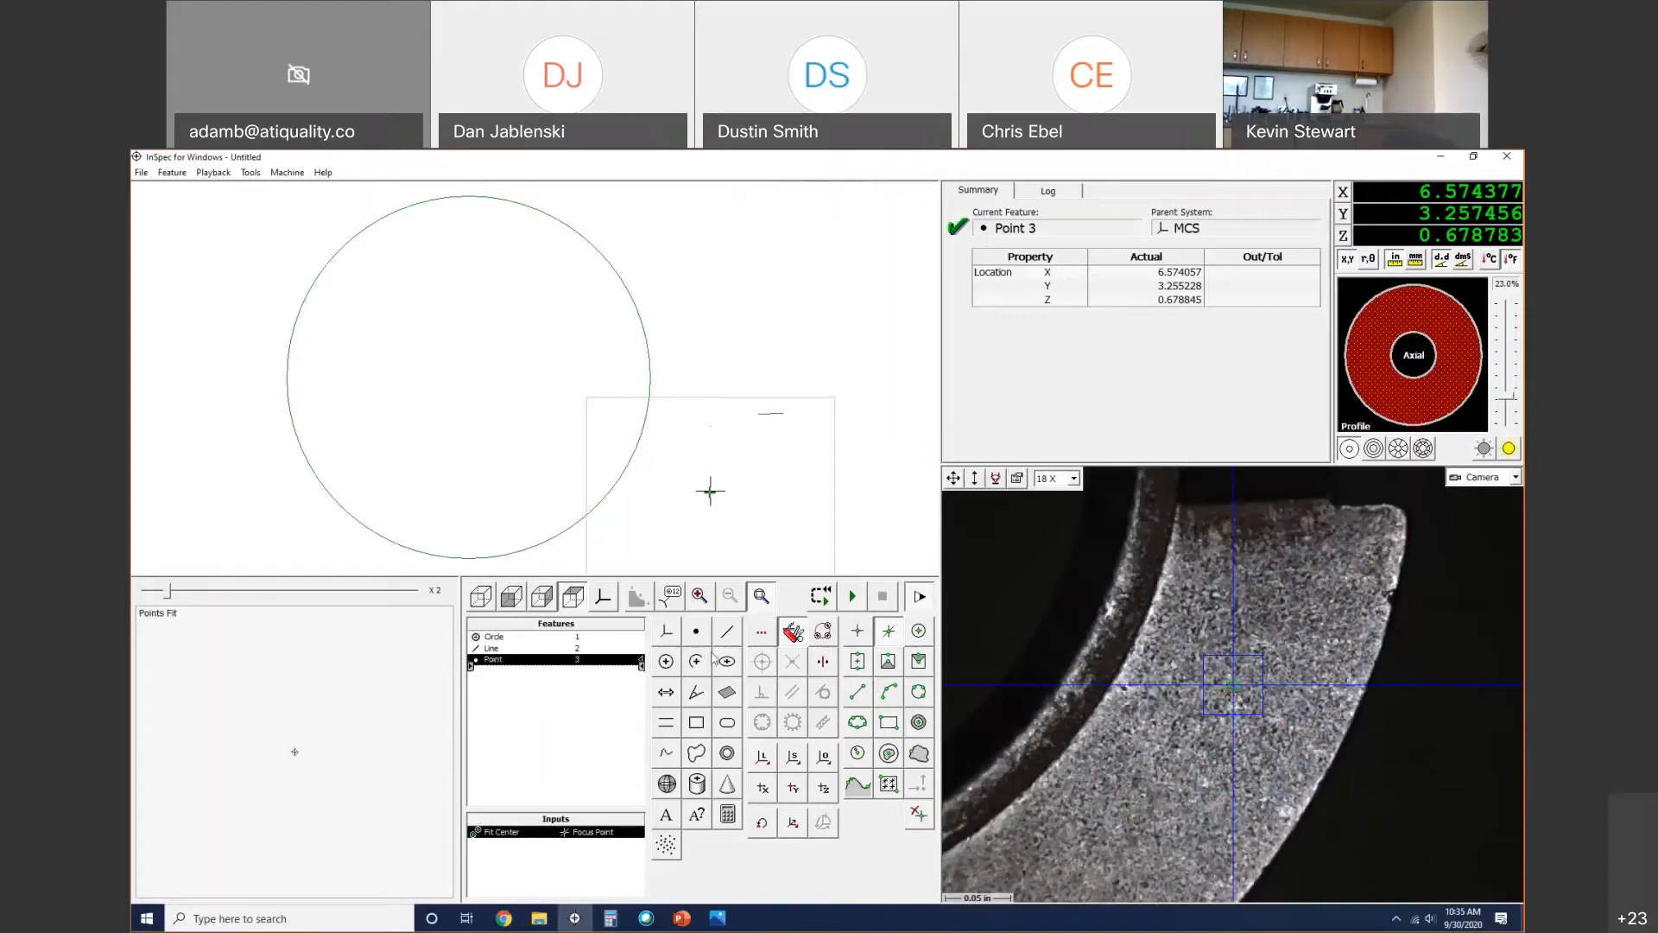
# Step: Create a coordinate system with its XY origin at the bore circle and its Z origin at the surface focus point
pyautogui.click(824, 764)
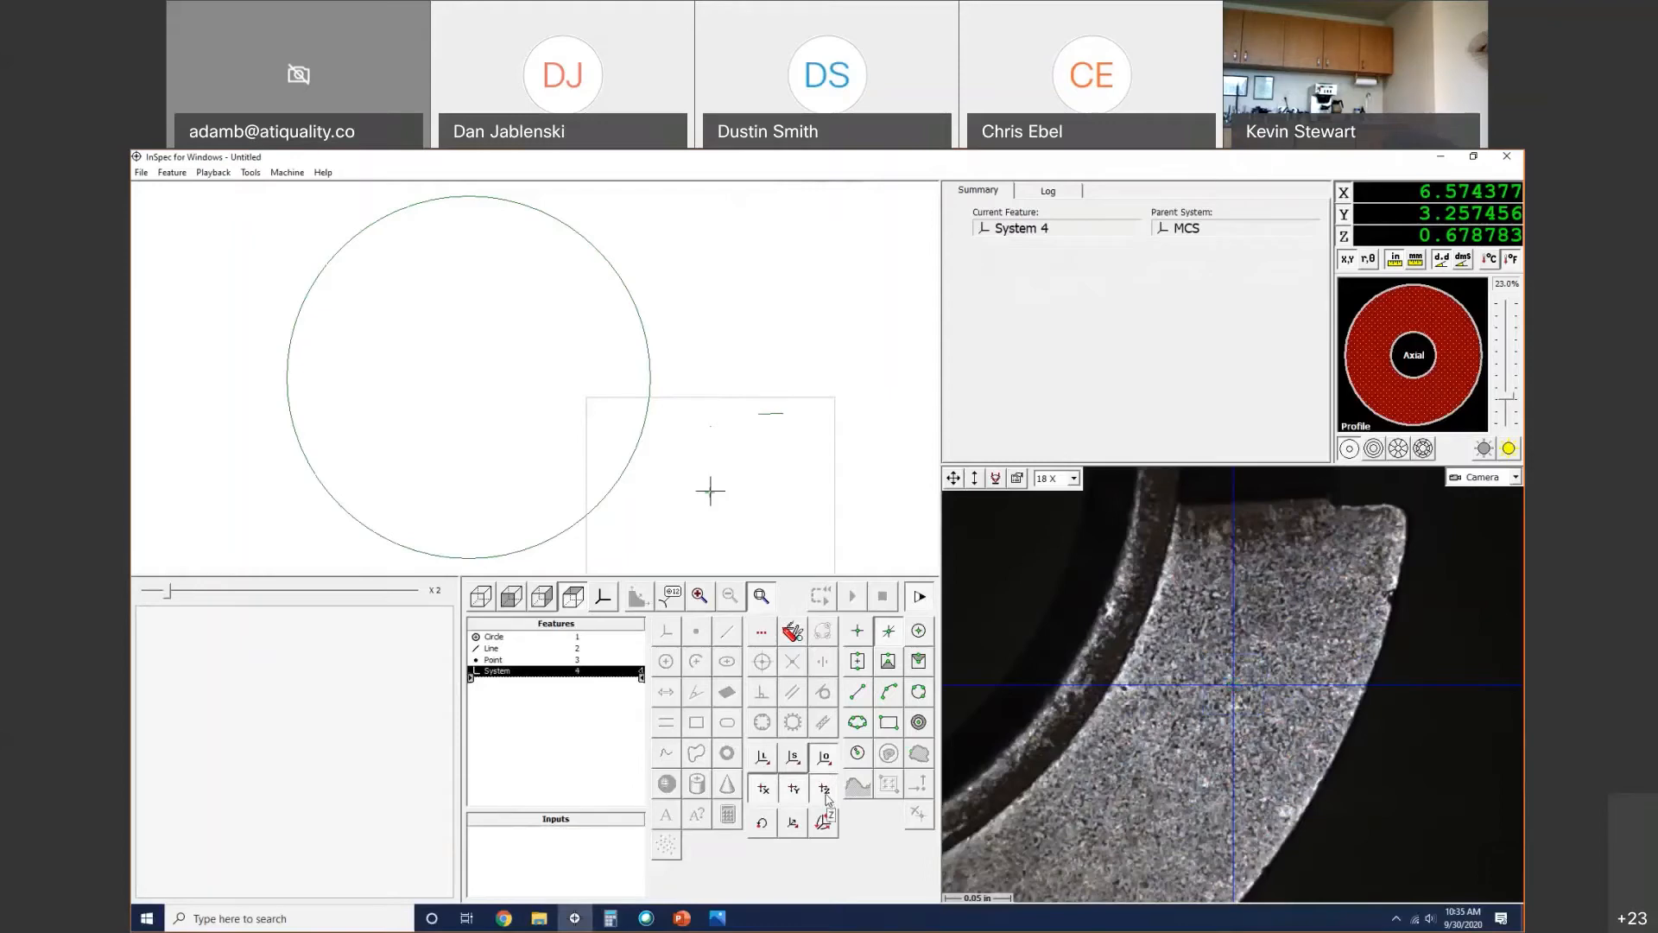
pyautogui.click(637, 515)
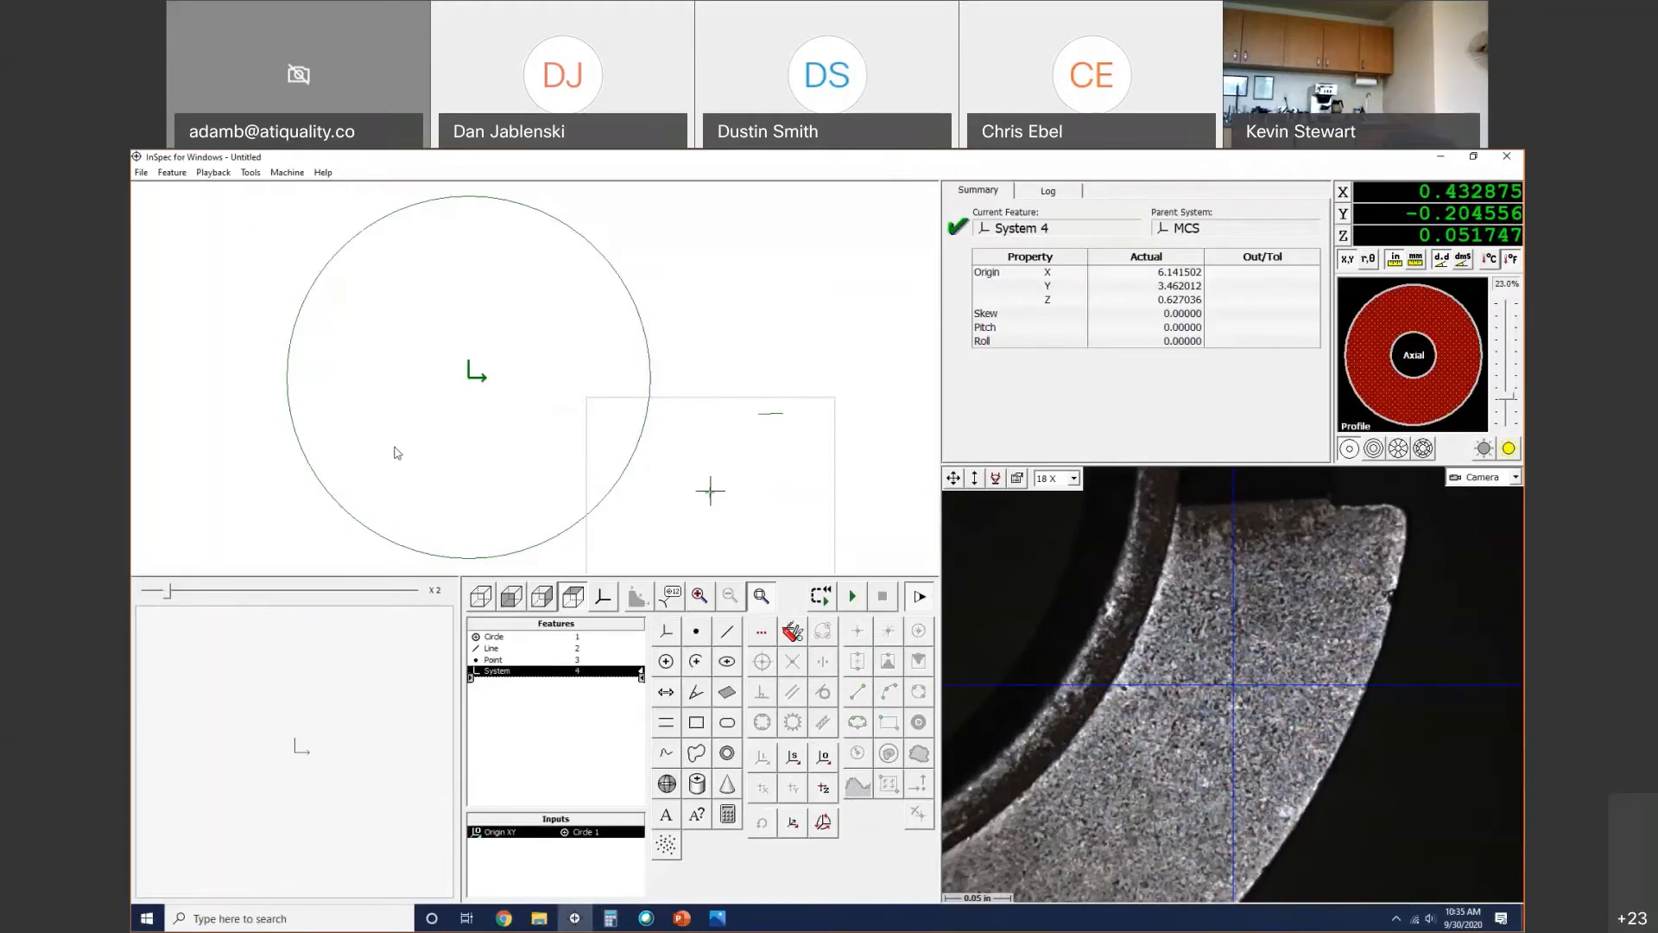
pyautogui.click(824, 760)
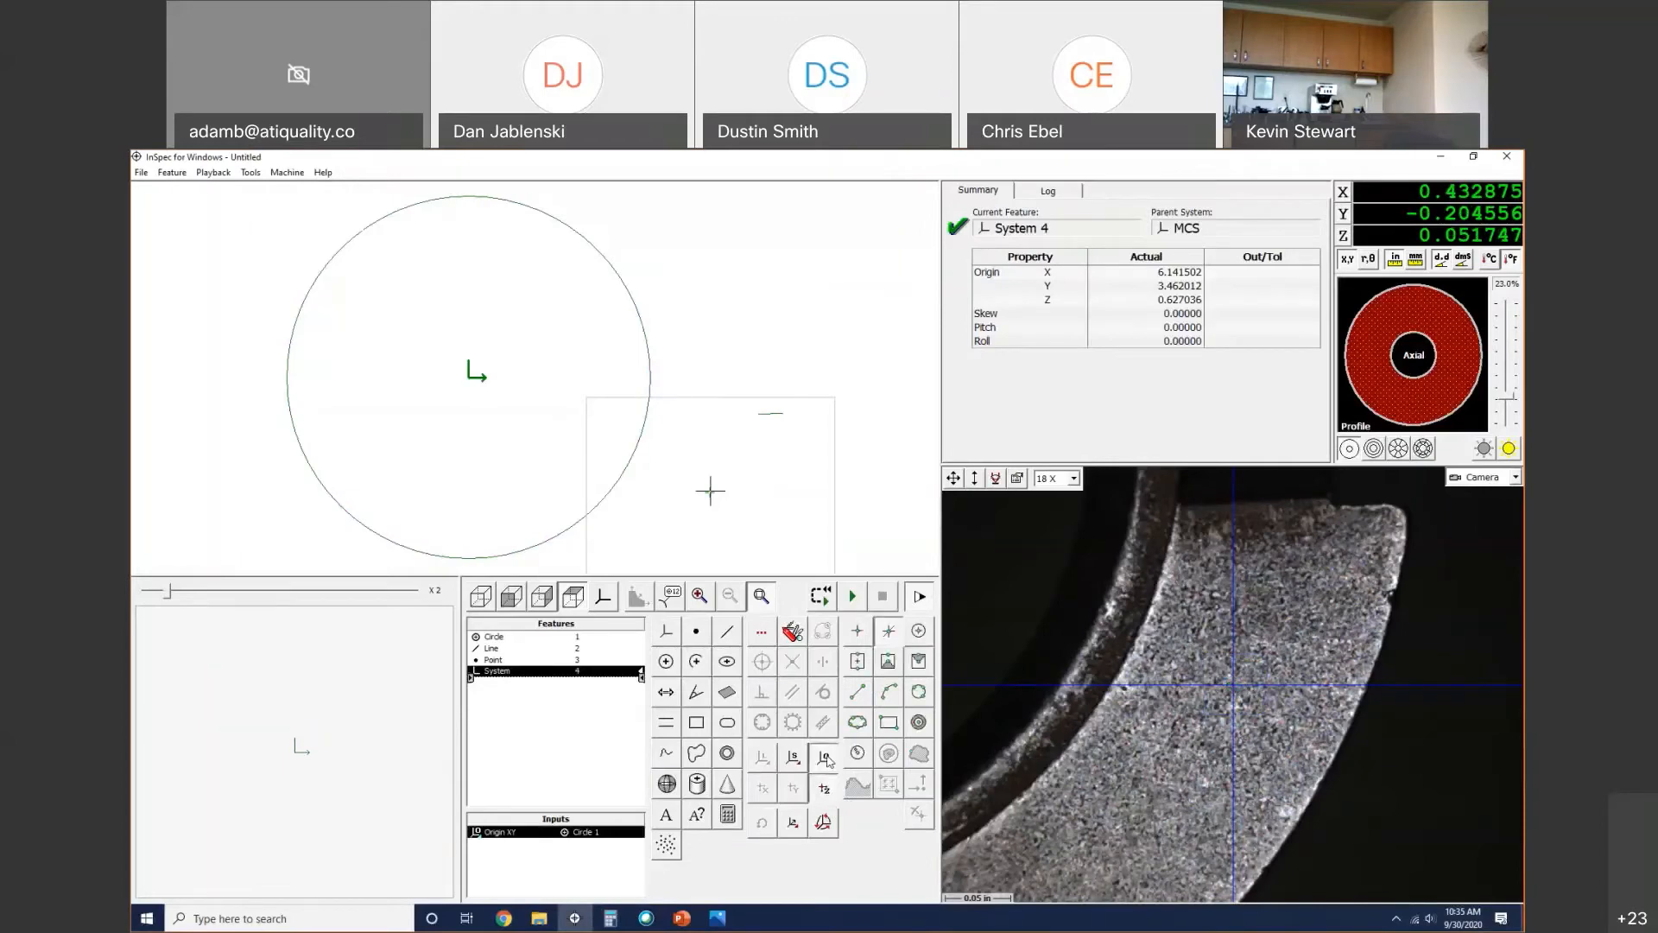
pyautogui.click(711, 495)
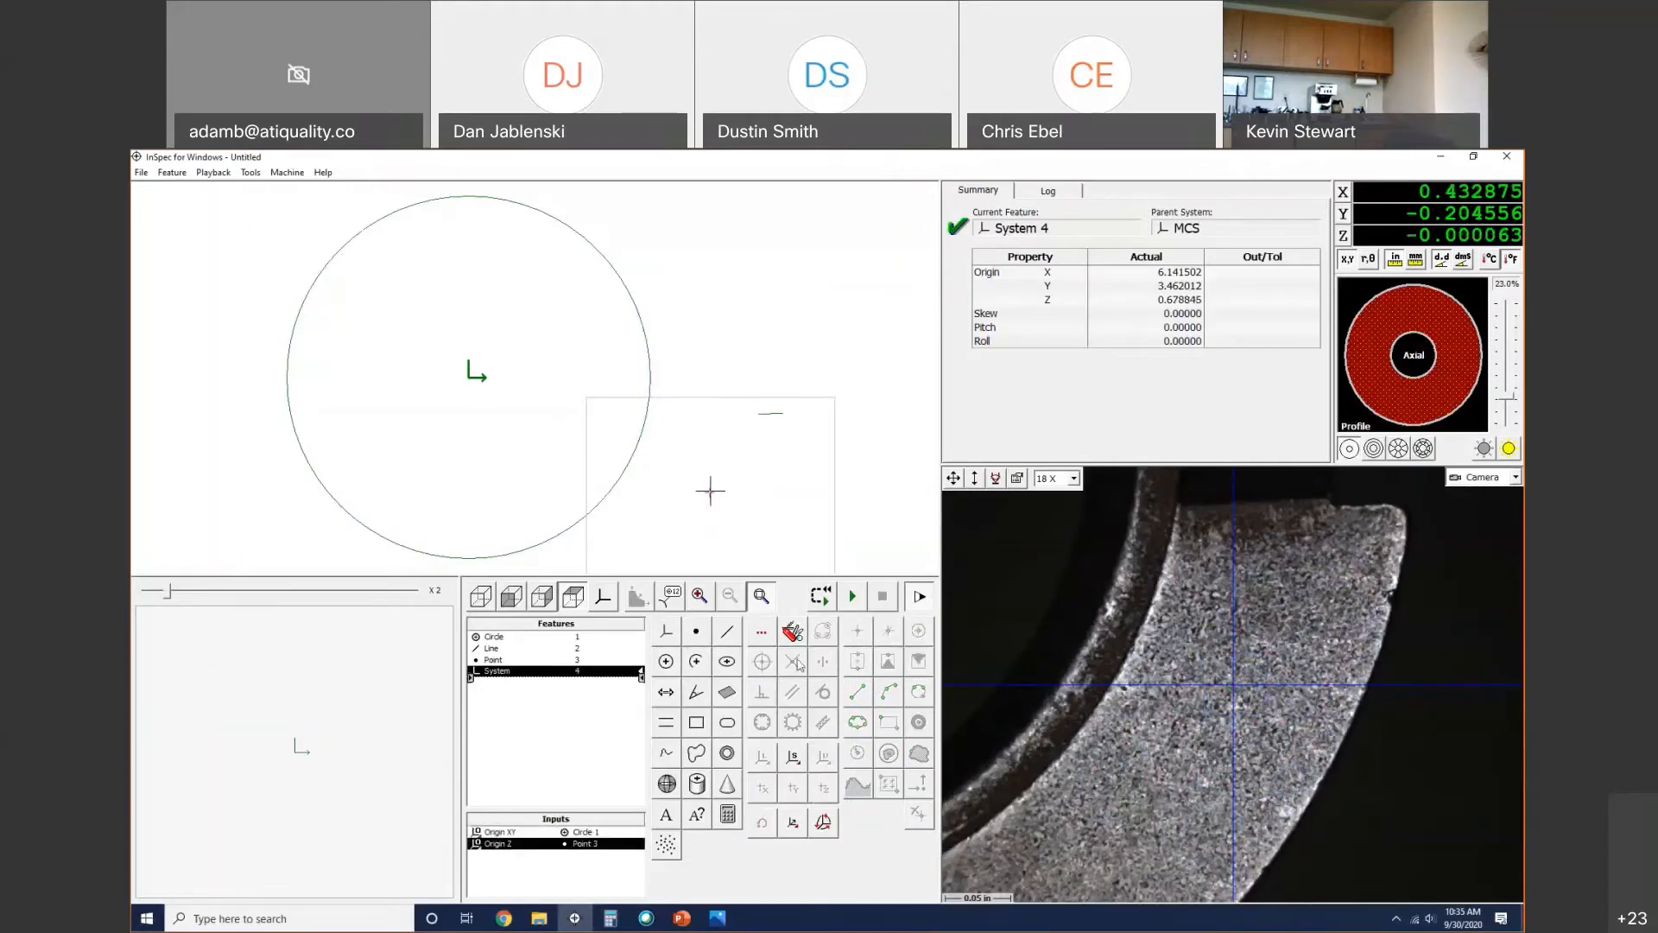
# Step: Set the coordinate system's skew from the line measured on the notch edge
pyautogui.click(795, 755)
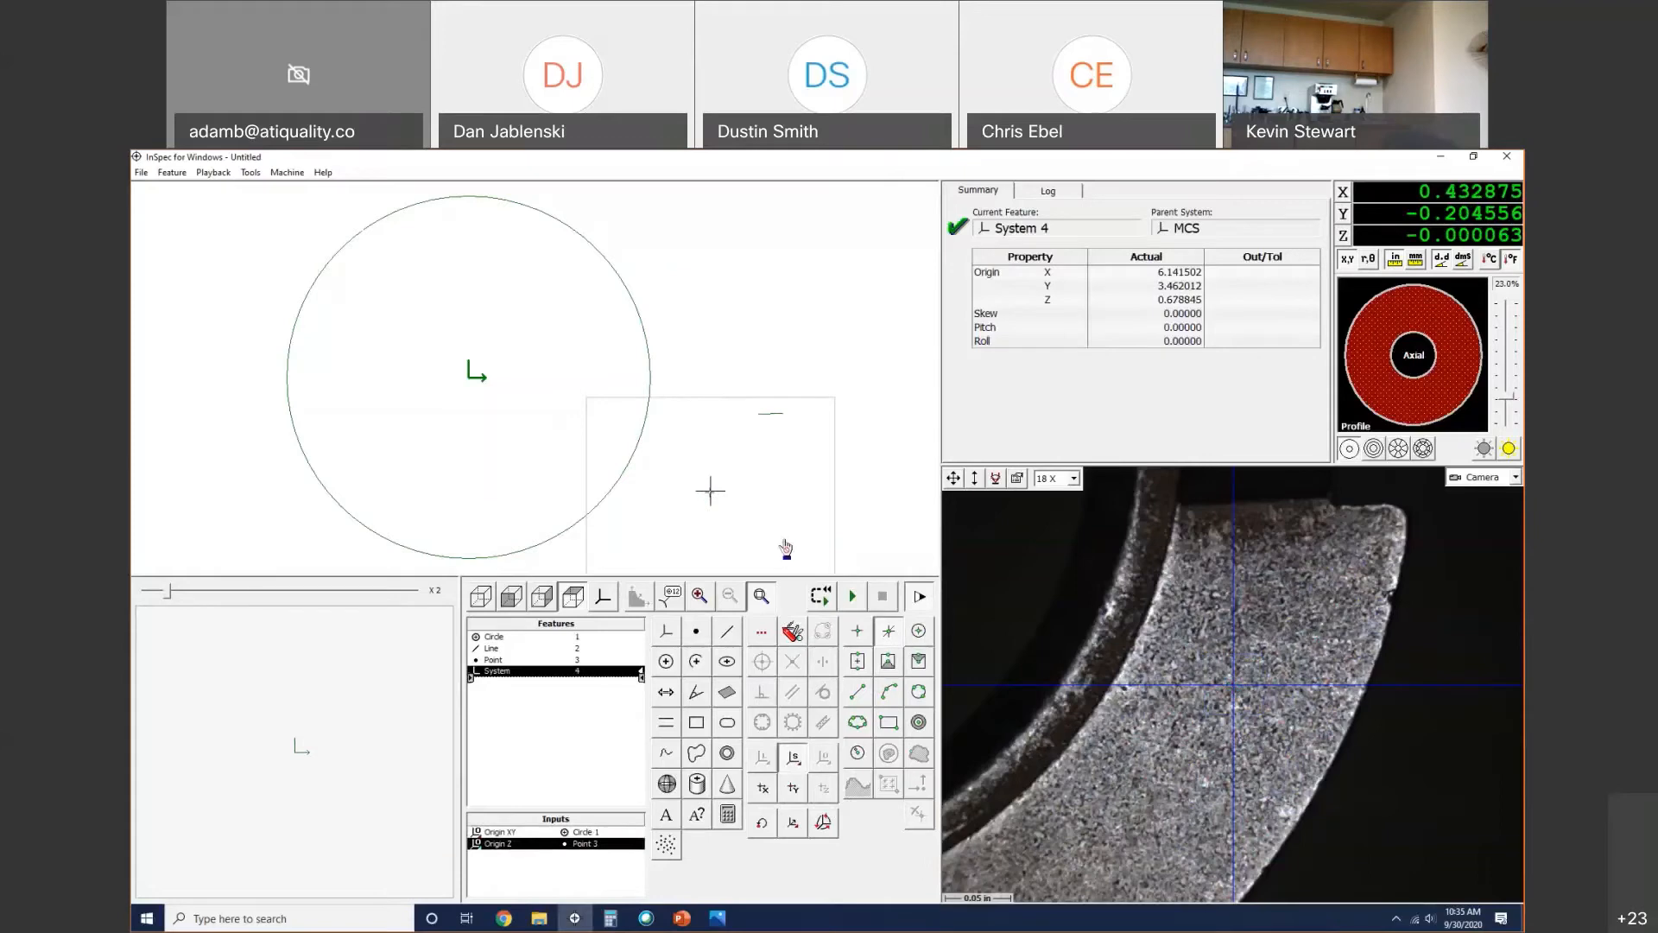
pyautogui.click(770, 415)
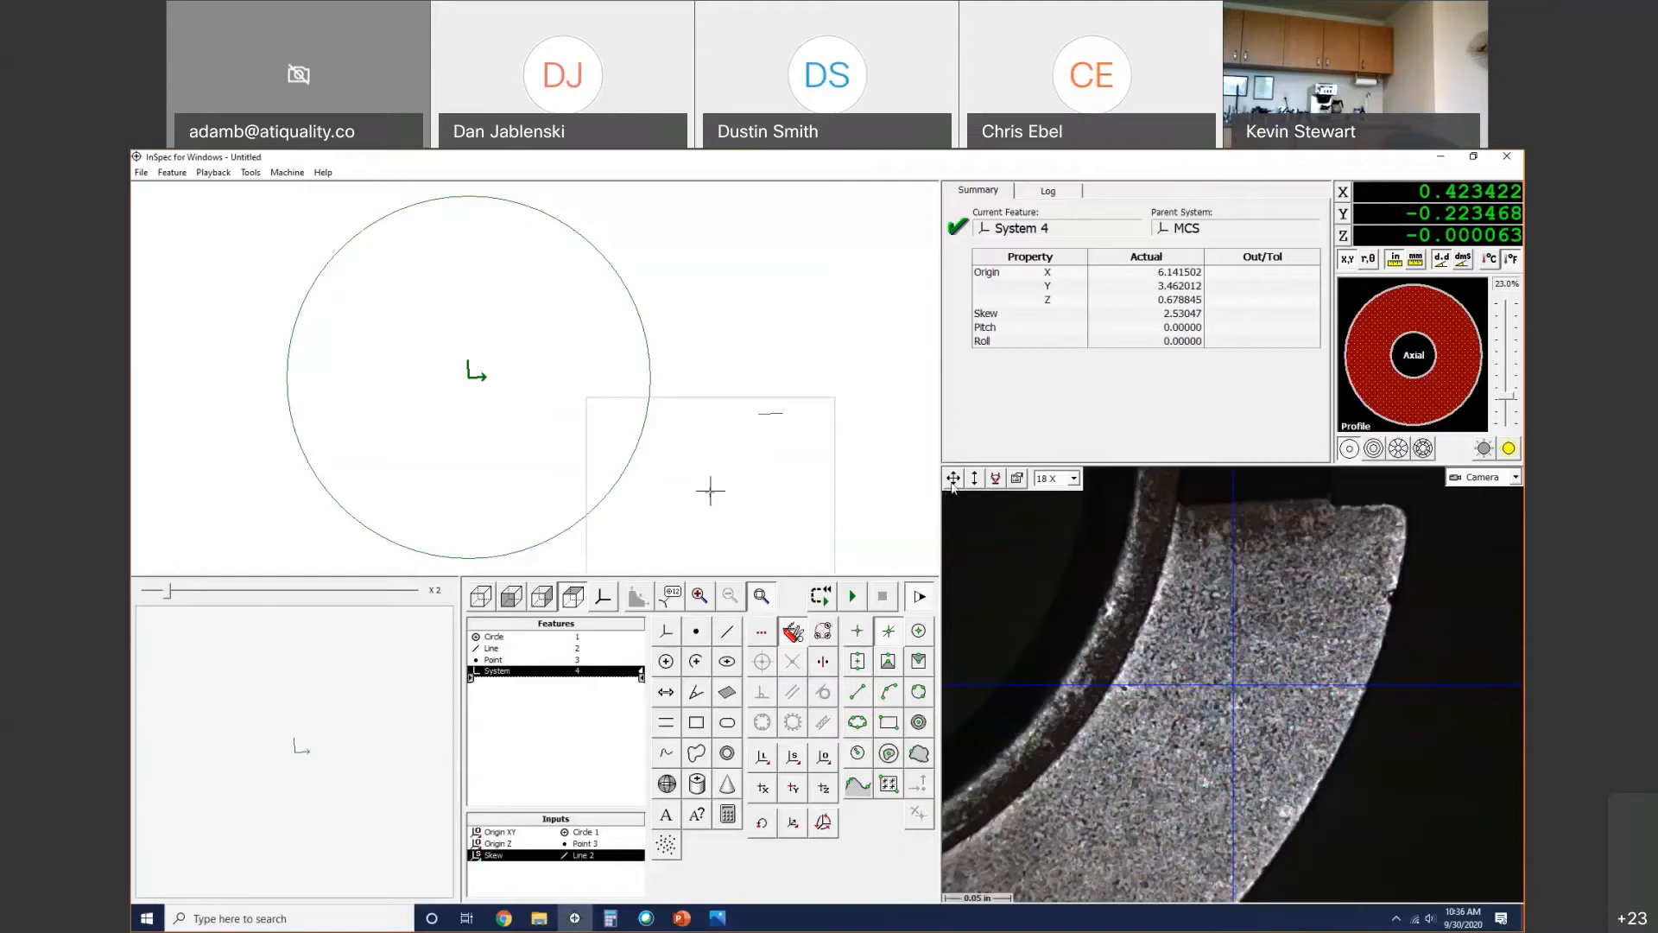
# Step: Measure the part's face as a plane at 97X from four focus points spread around the bore
pyautogui.click(1073, 478)
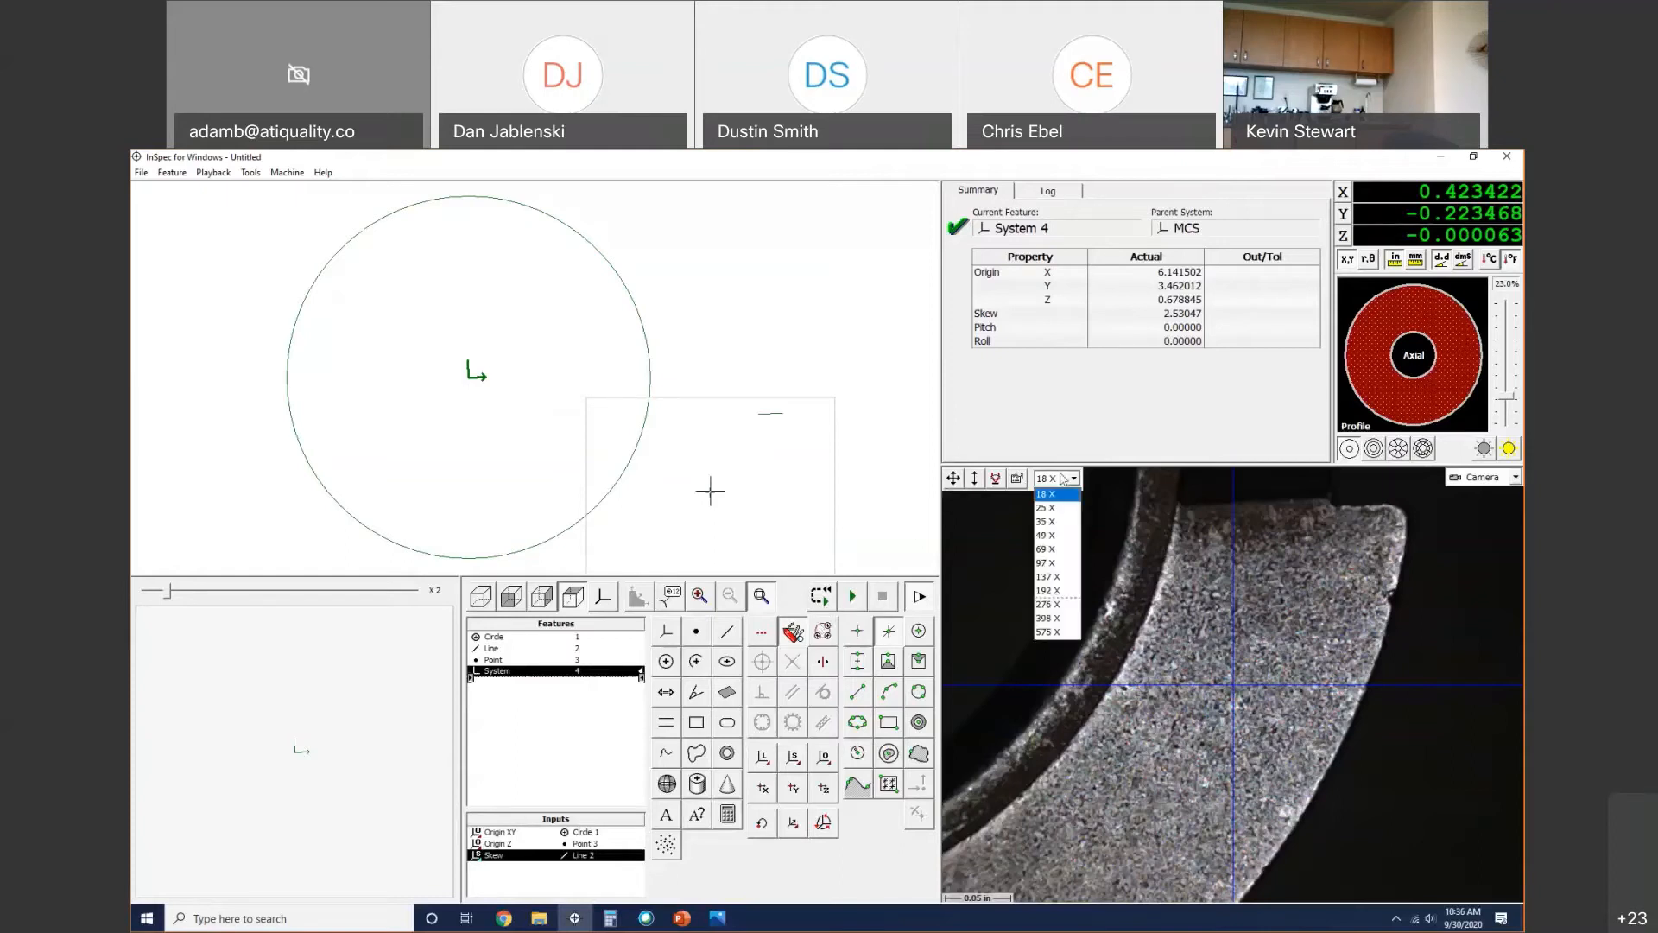
pyautogui.click(1067, 563)
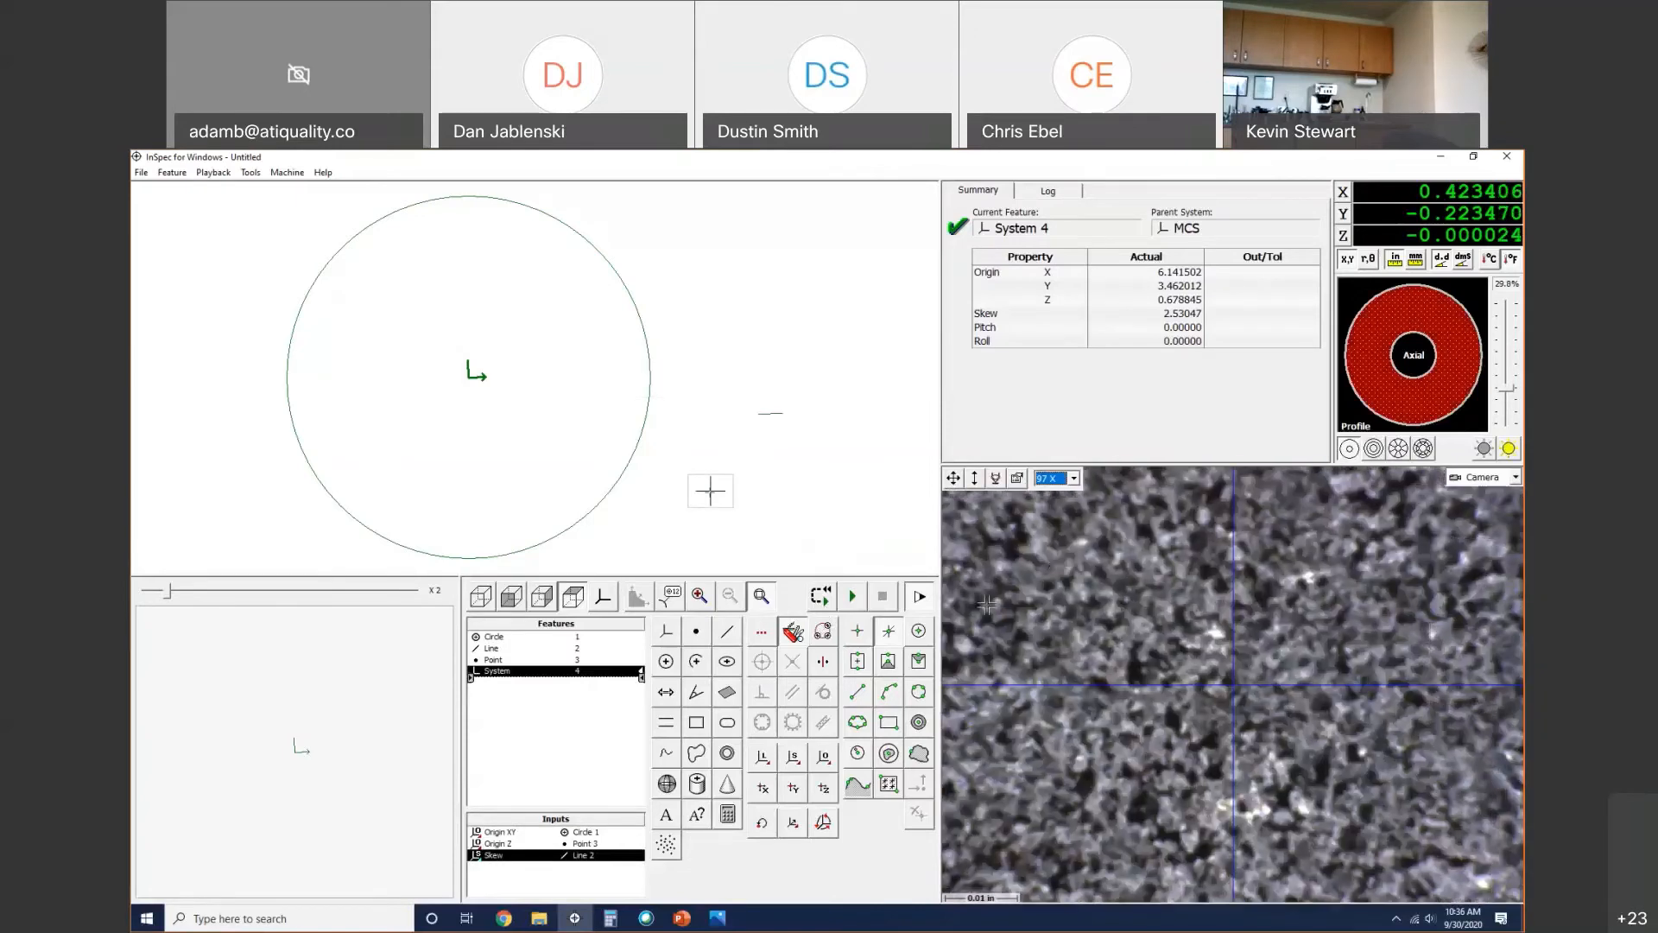
pyautogui.click(729, 695)
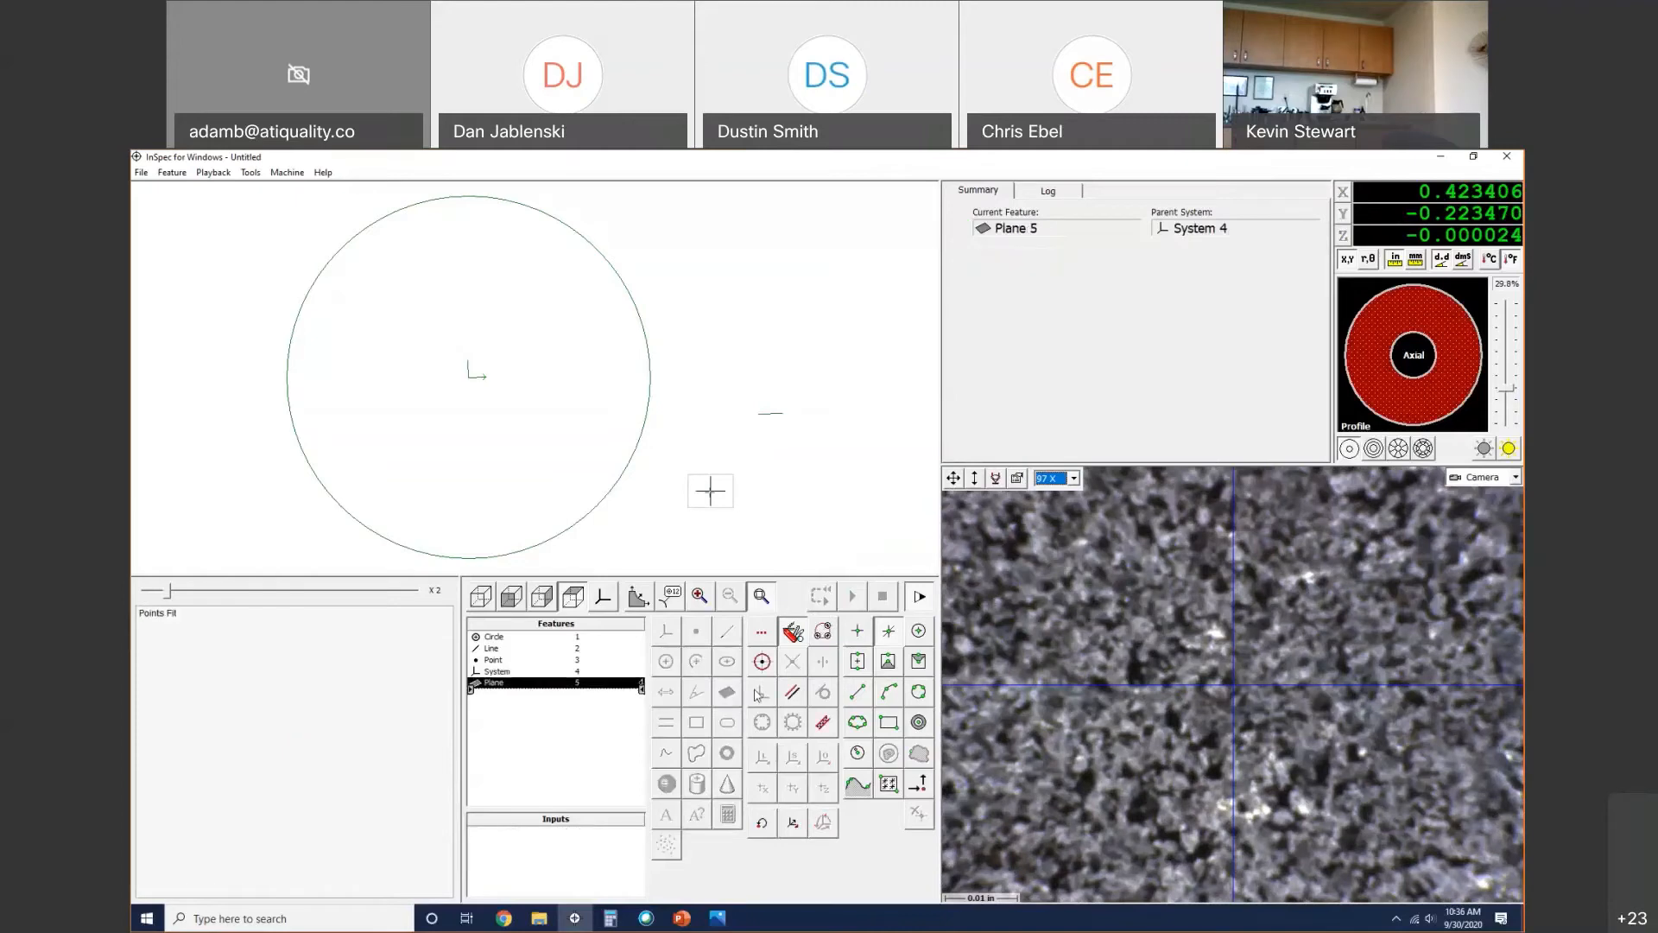
pyautogui.click(1220, 677)
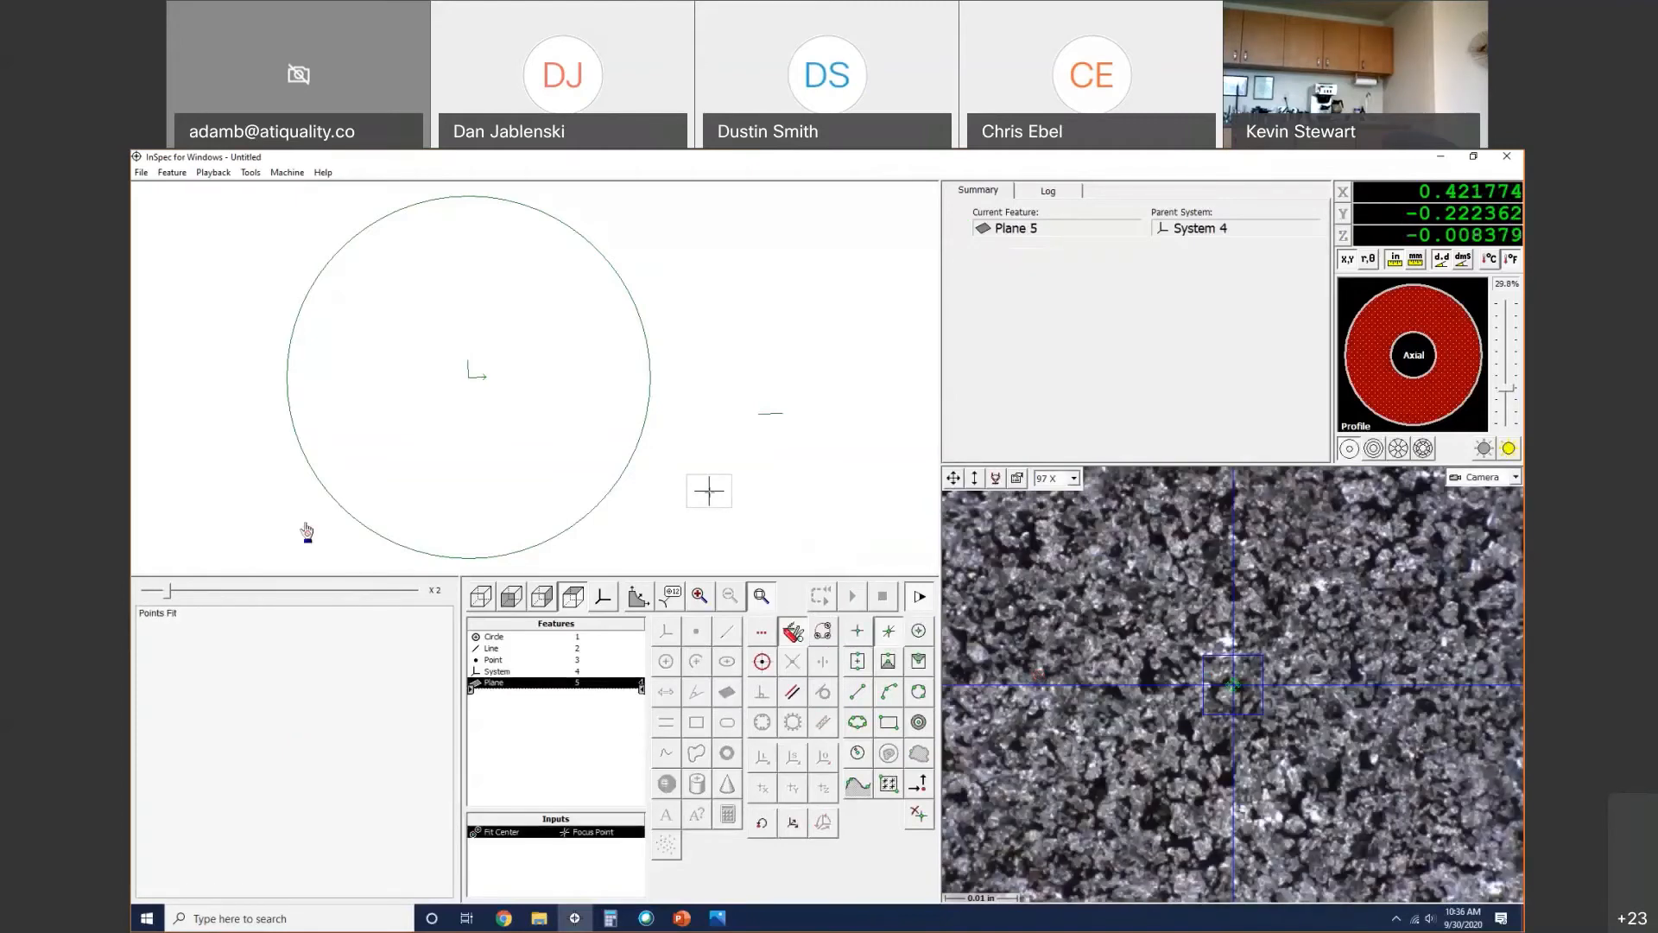
pyautogui.rightClick(316, 529)
pyautogui.click(320, 532)
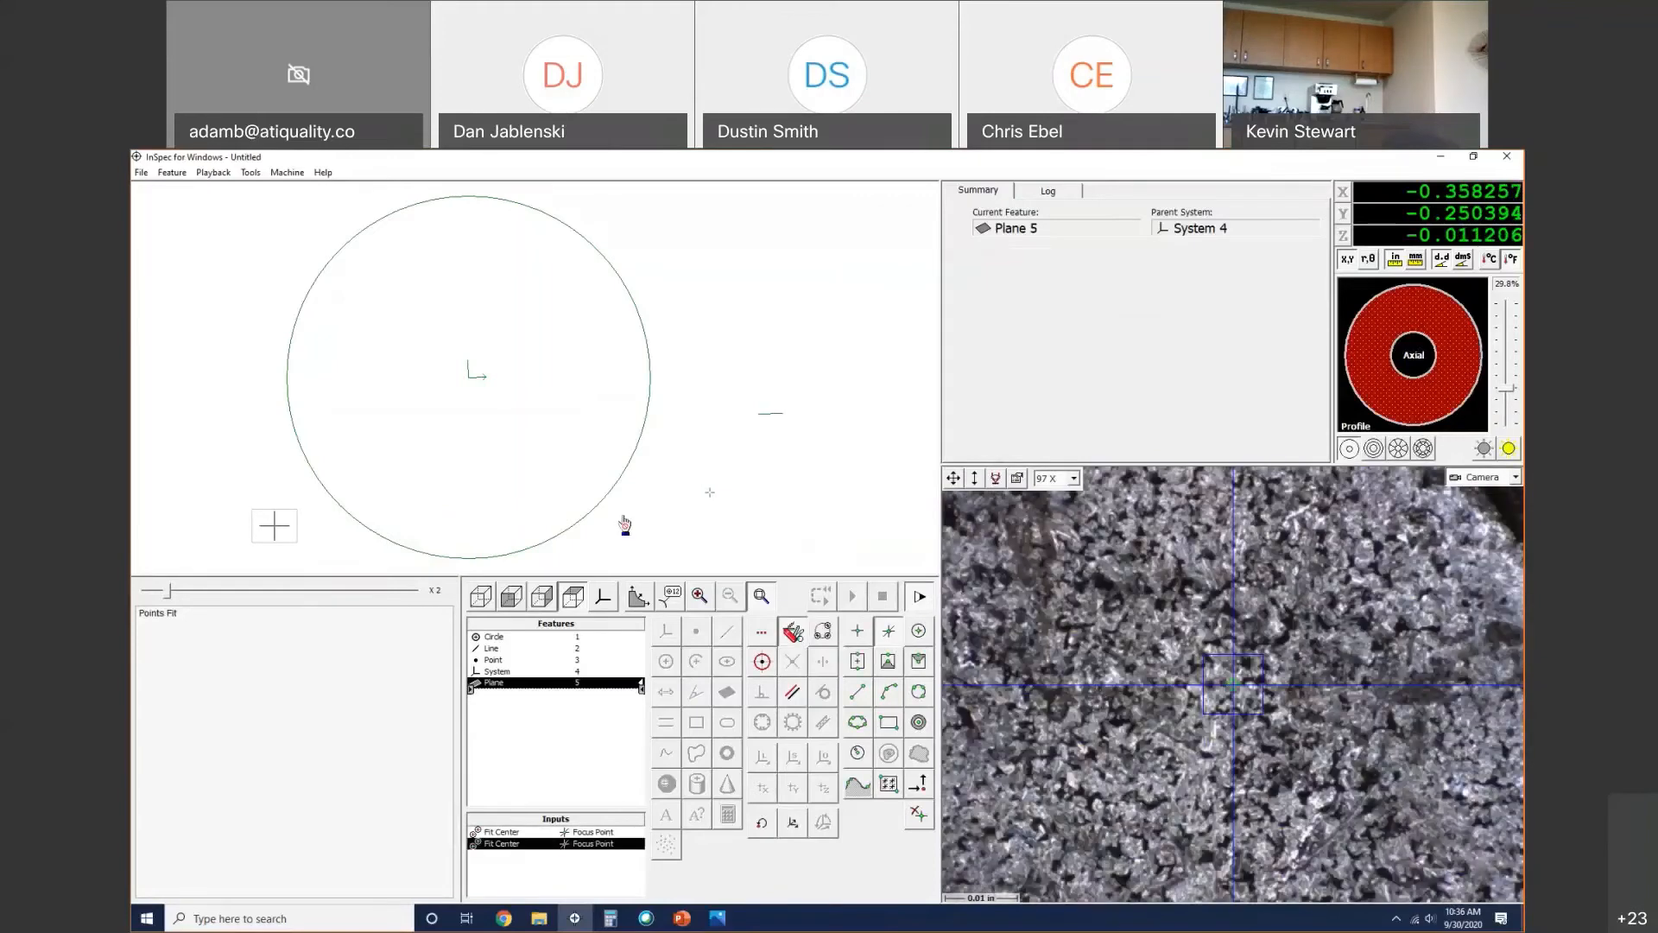
pyautogui.rightClick(337, 211)
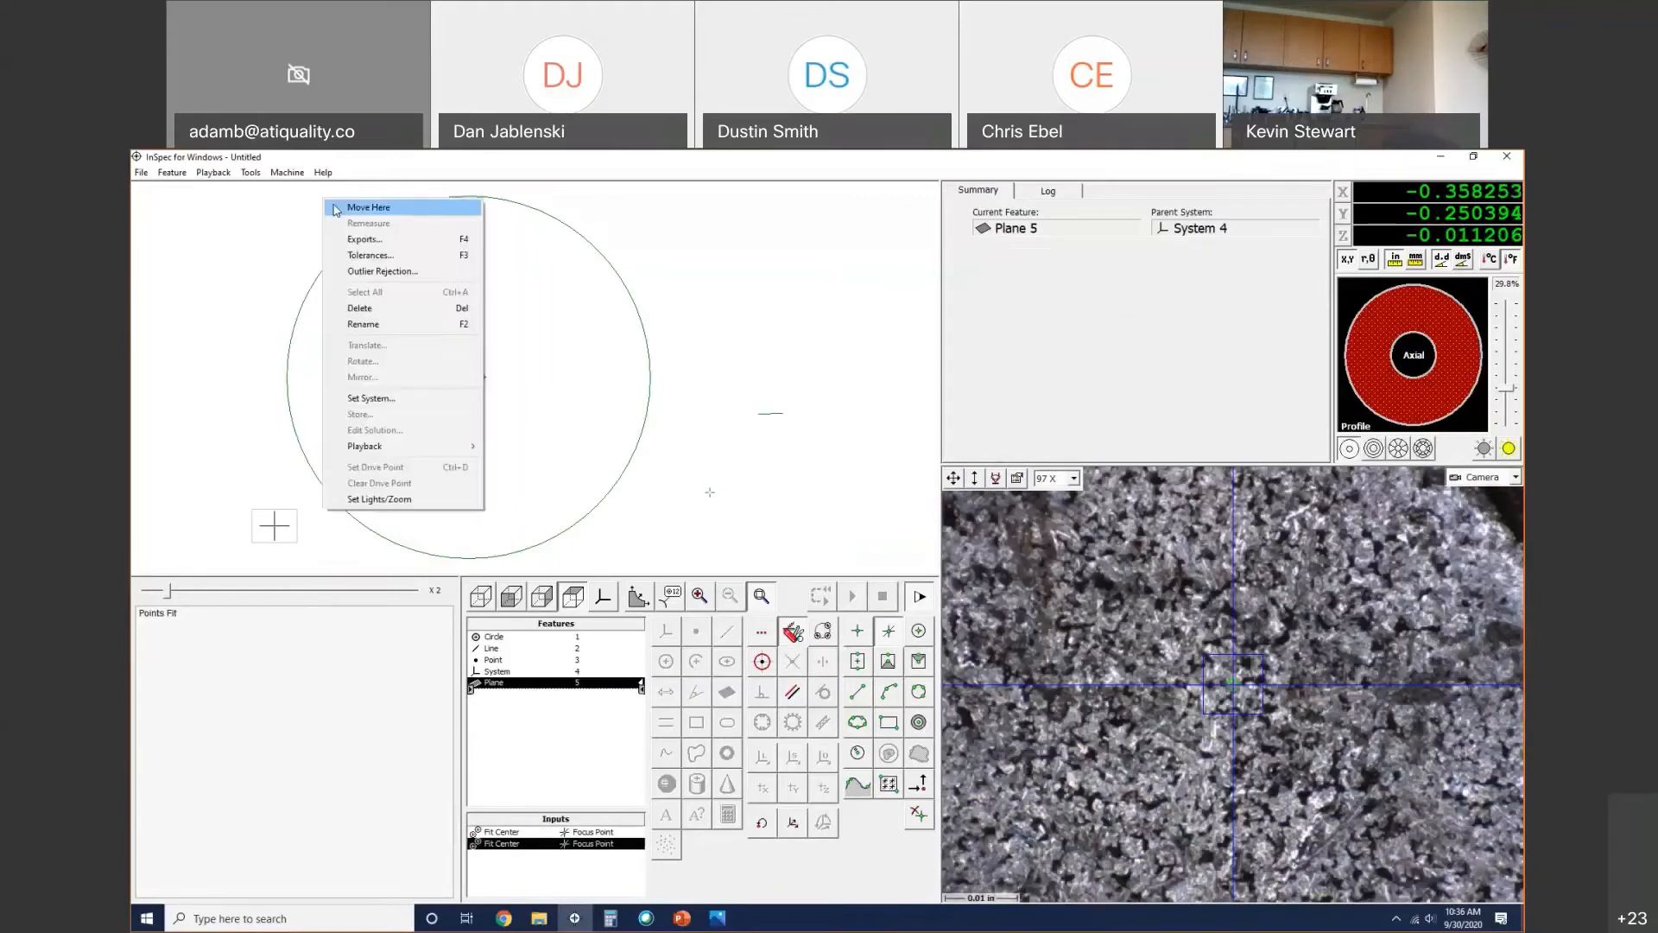
pyautogui.click(368, 207)
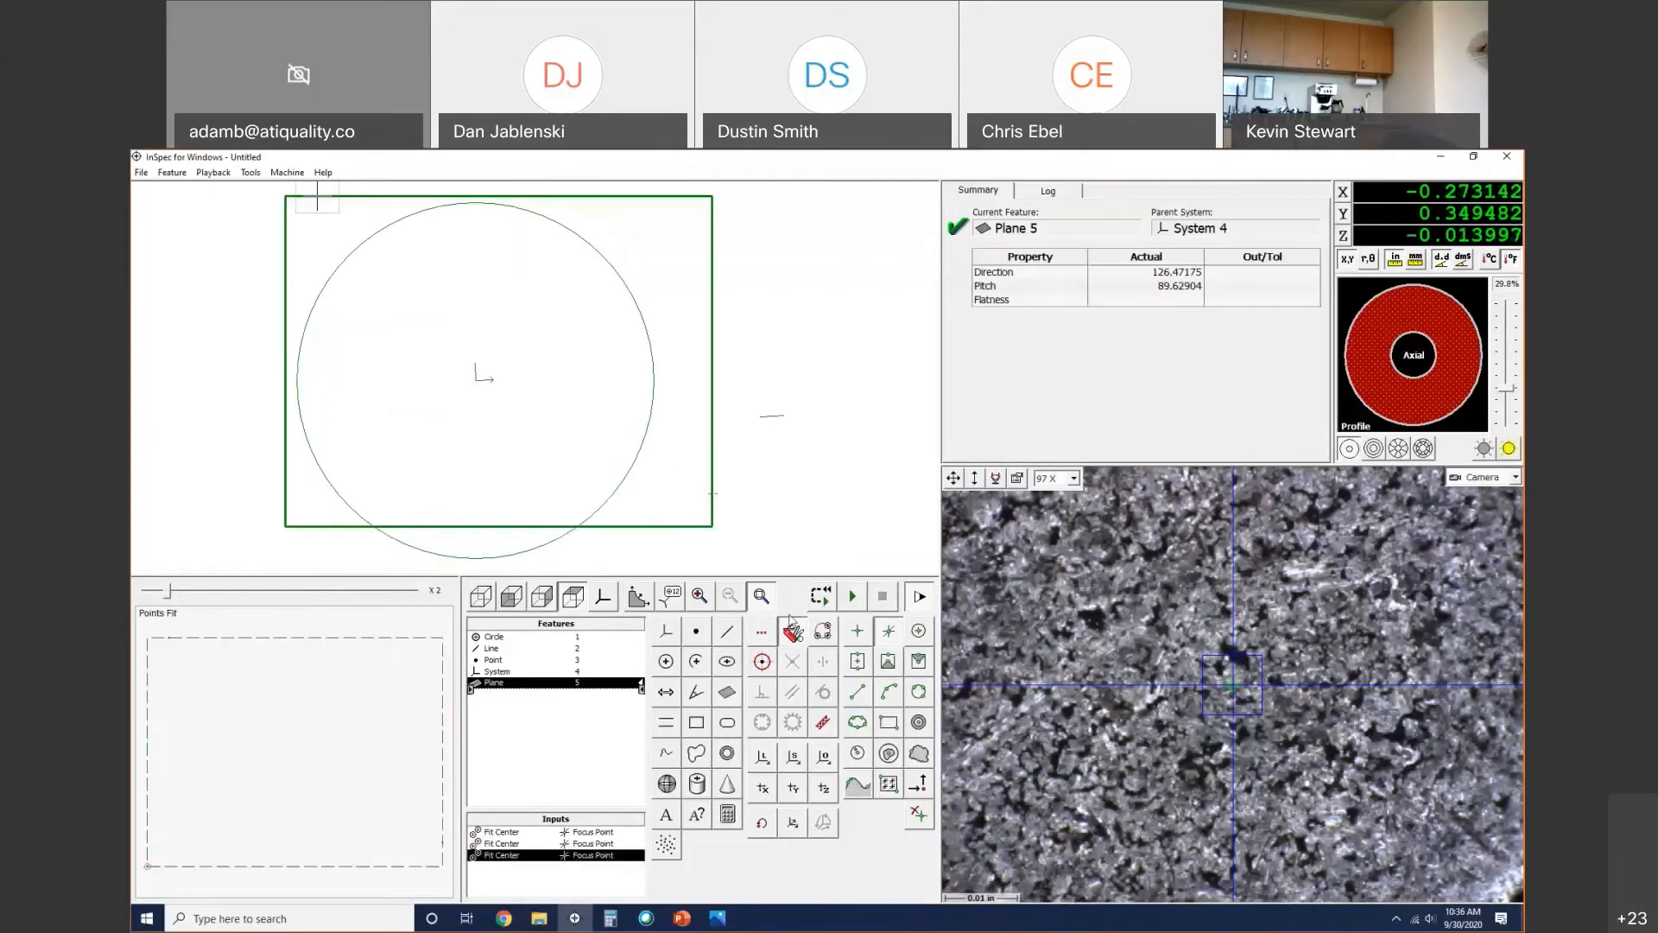
pyautogui.rightClick(670, 223)
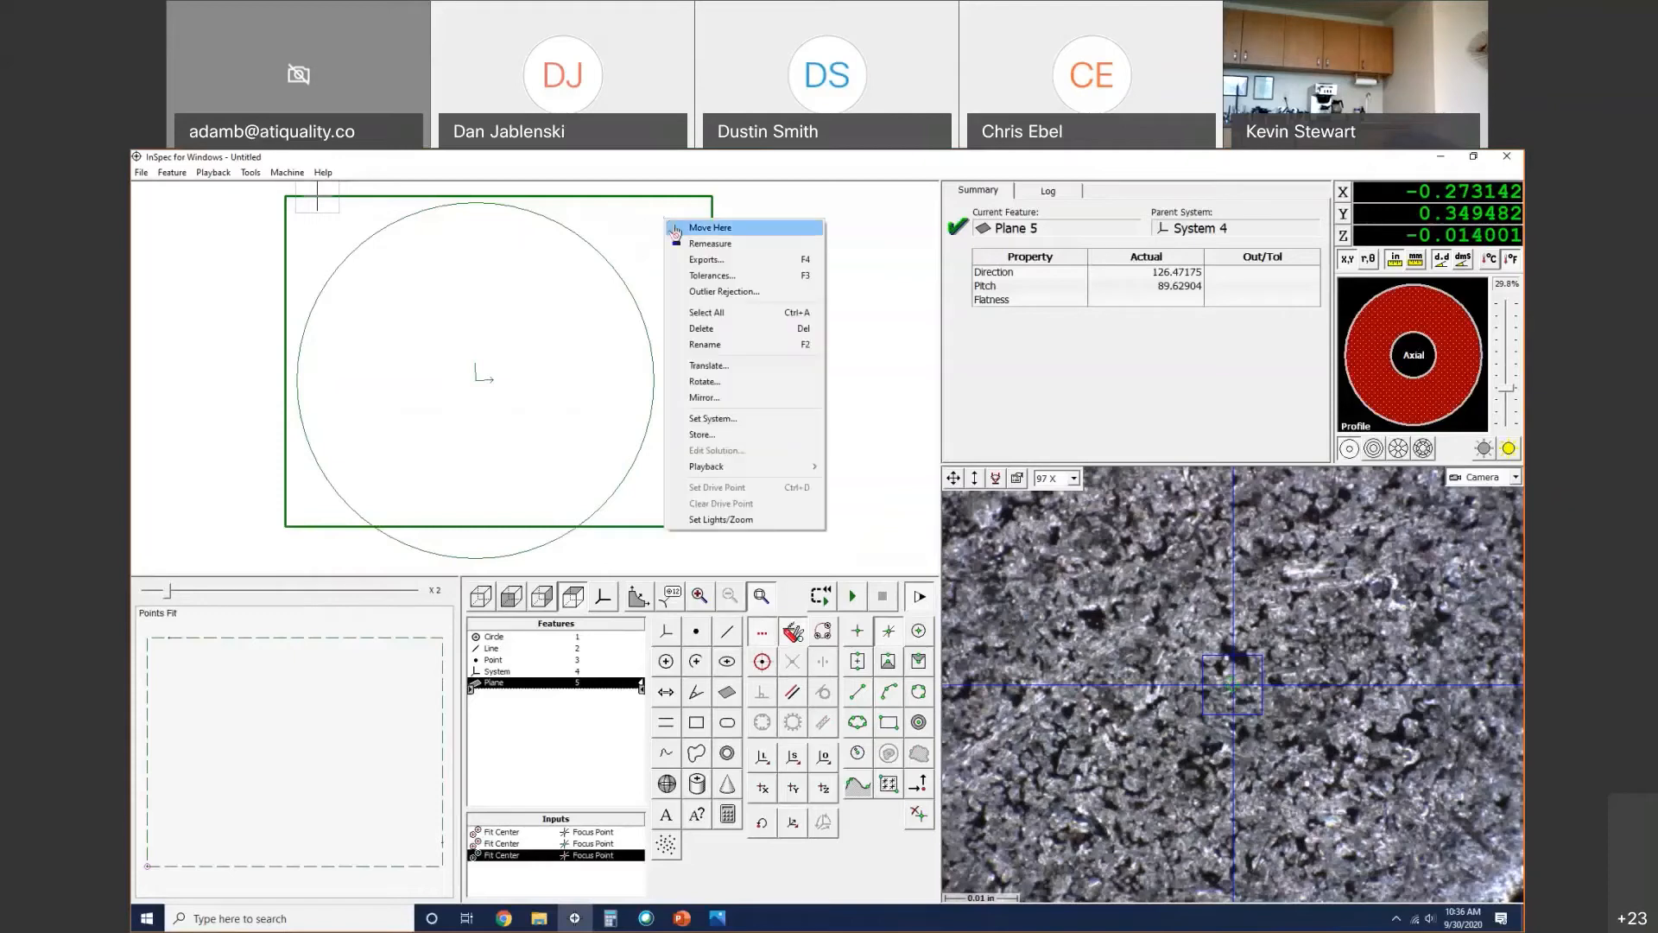
pyautogui.click(675, 229)
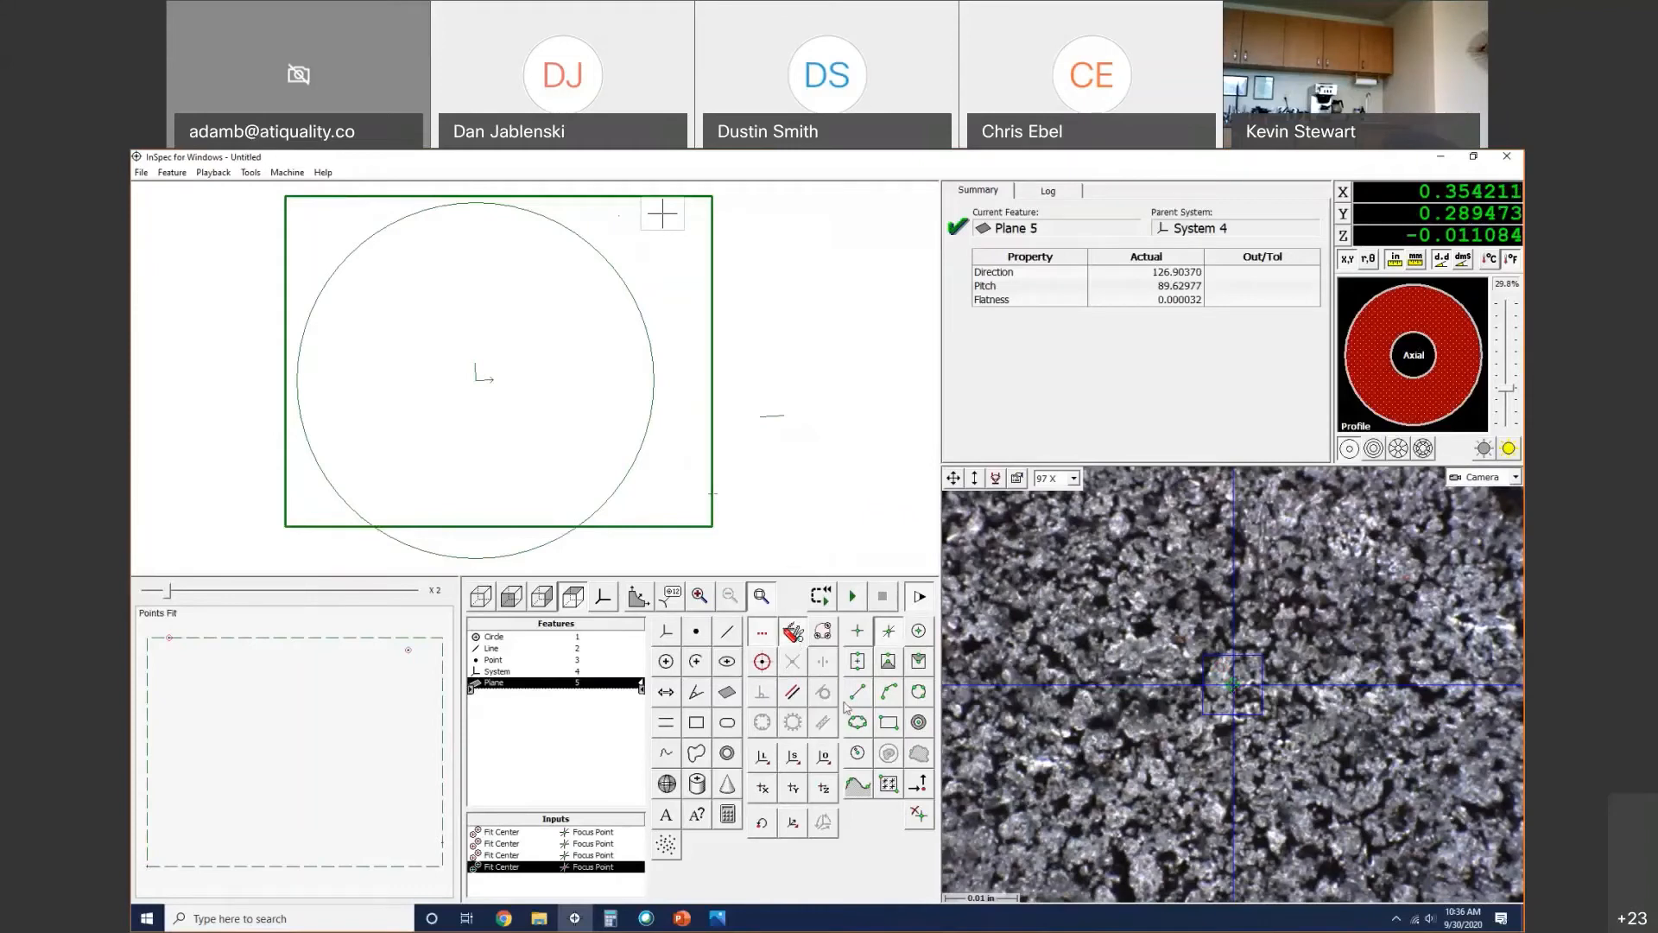
# Step: Return to 18X magnification and backlight the original notch edge with automatically adjusted profile light, centring the view on it
pyautogui.click(1054, 479)
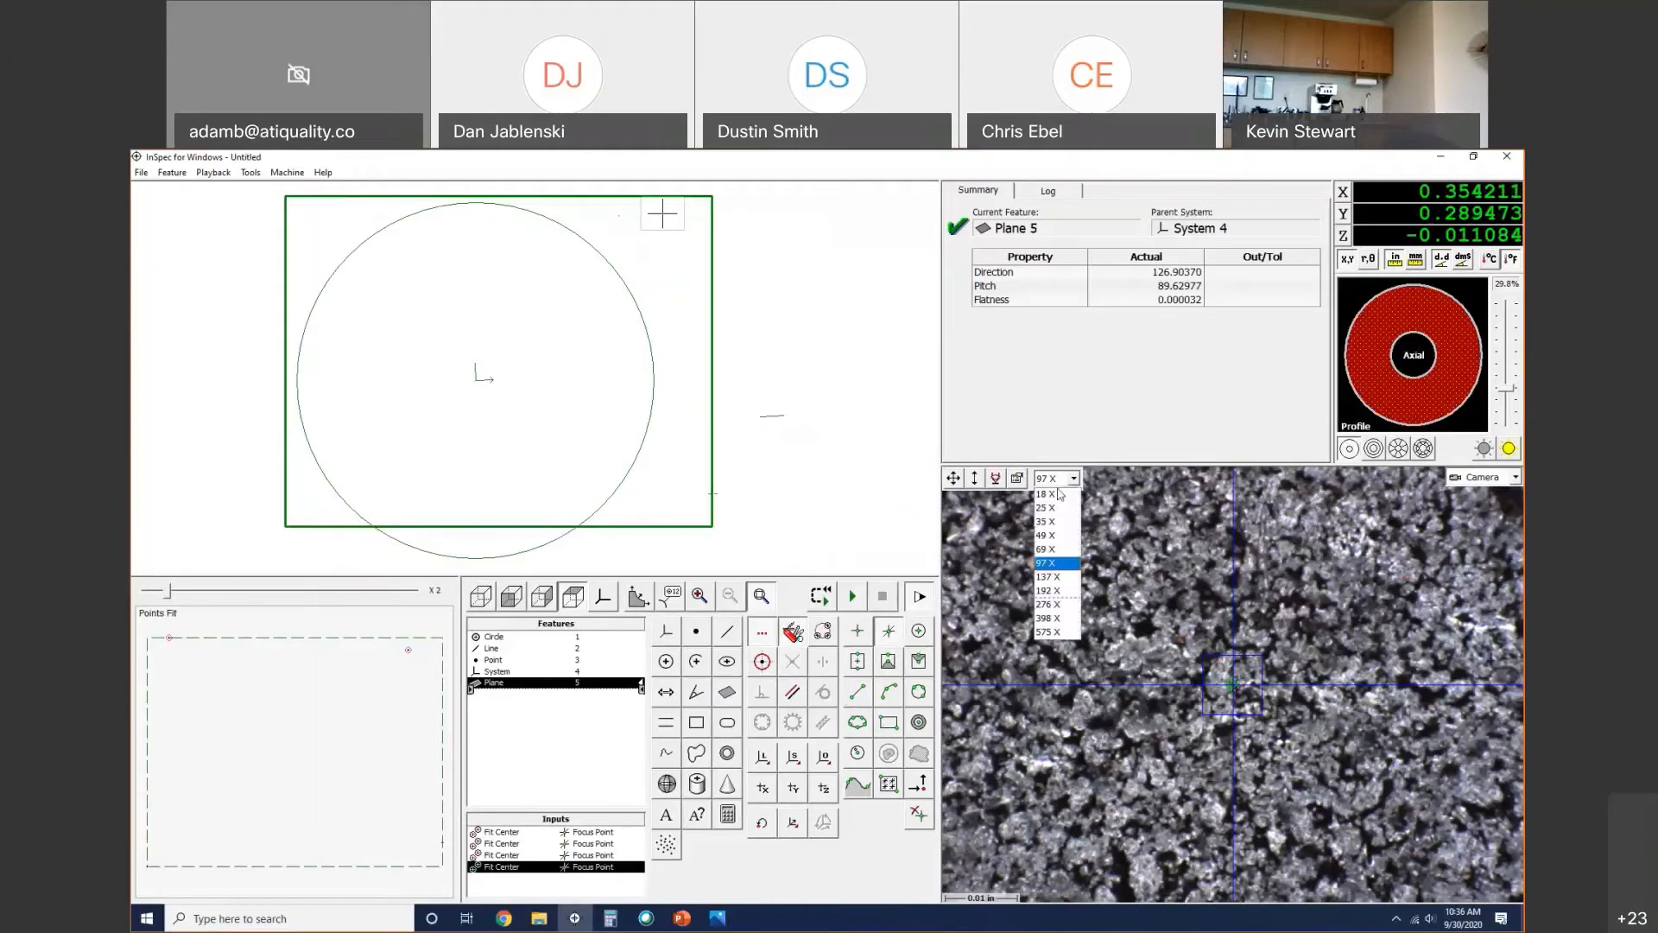
pyautogui.click(1055, 496)
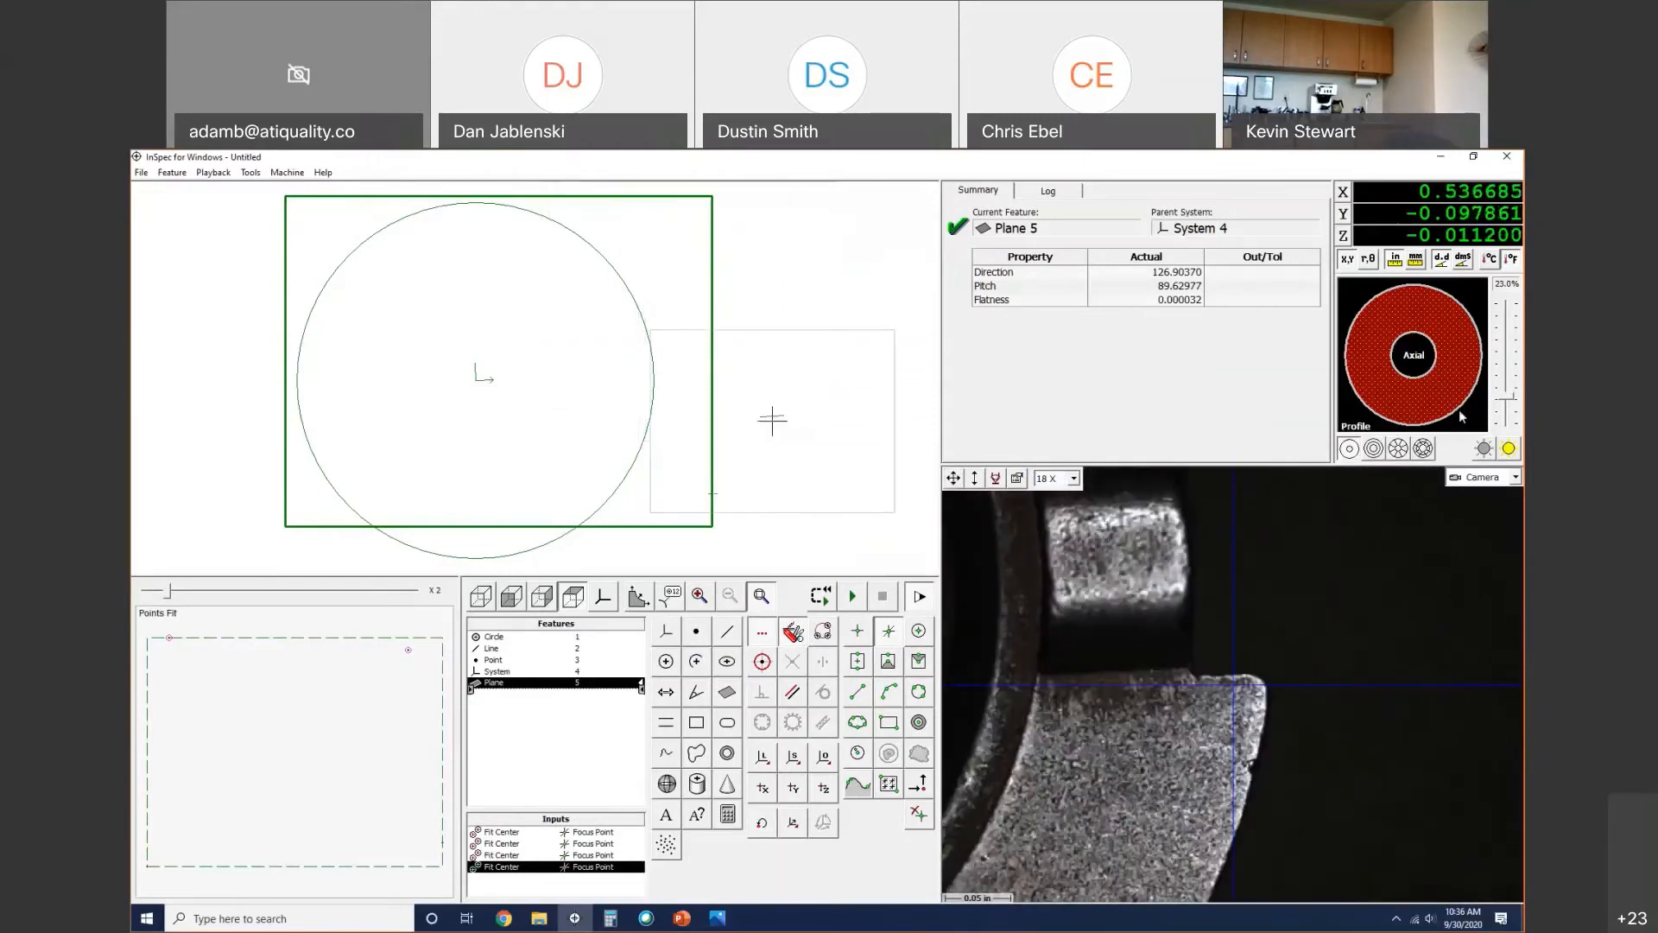
pyautogui.click(1510, 448)
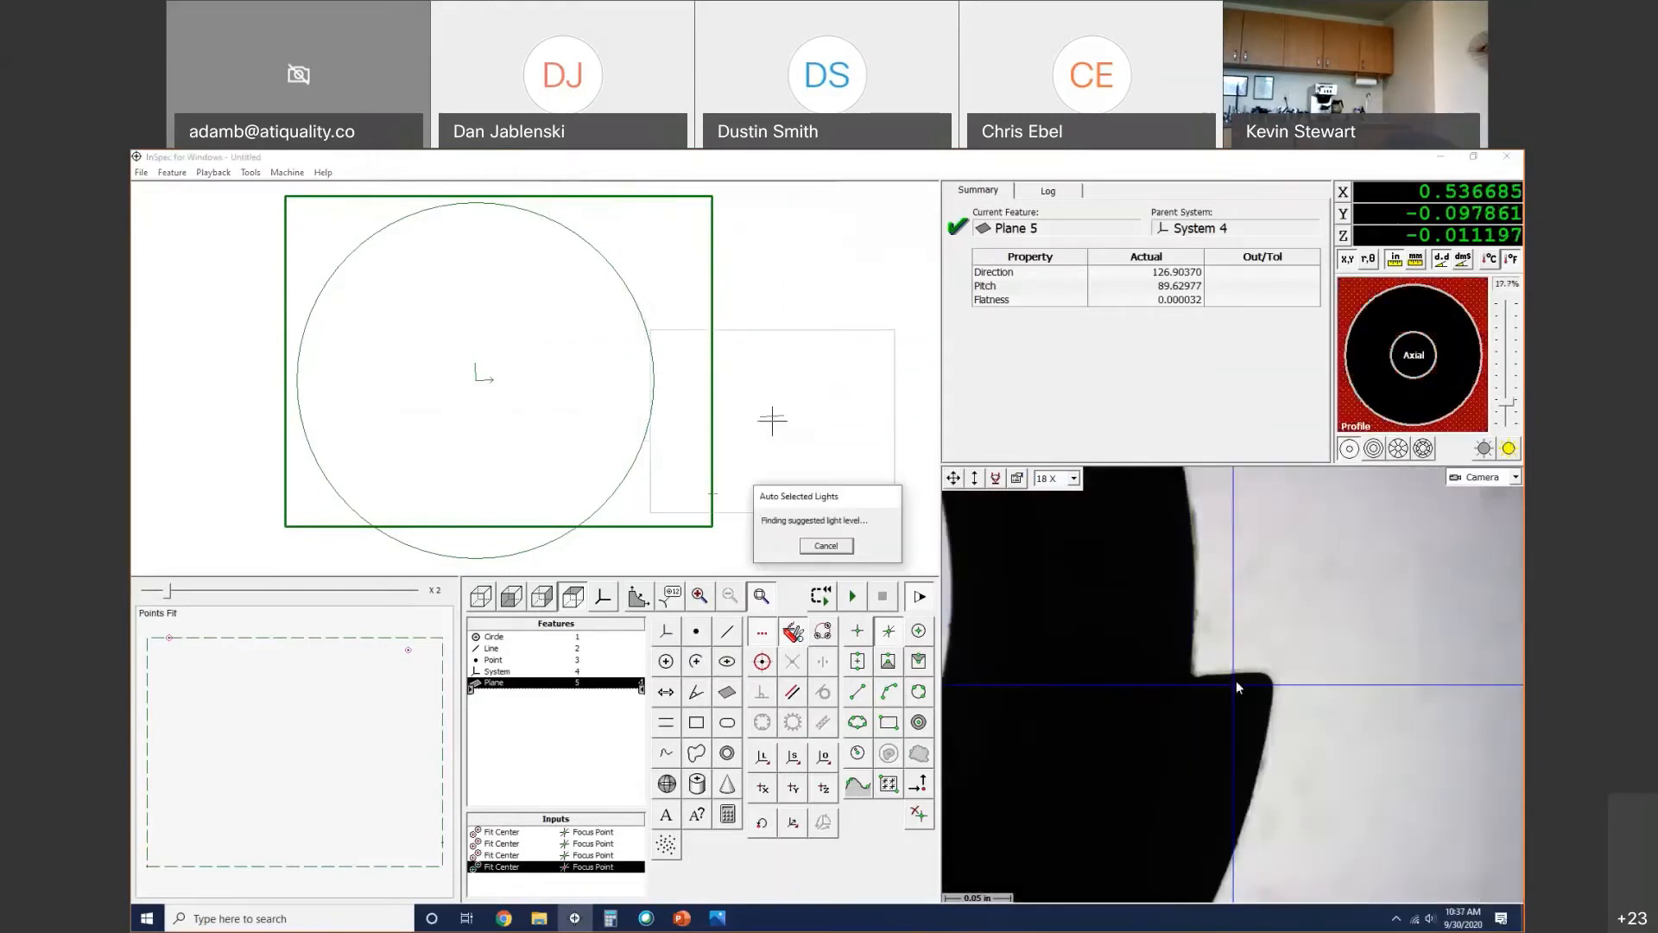
pyautogui.rightClick(1234, 680)
pyautogui.click(1279, 683)
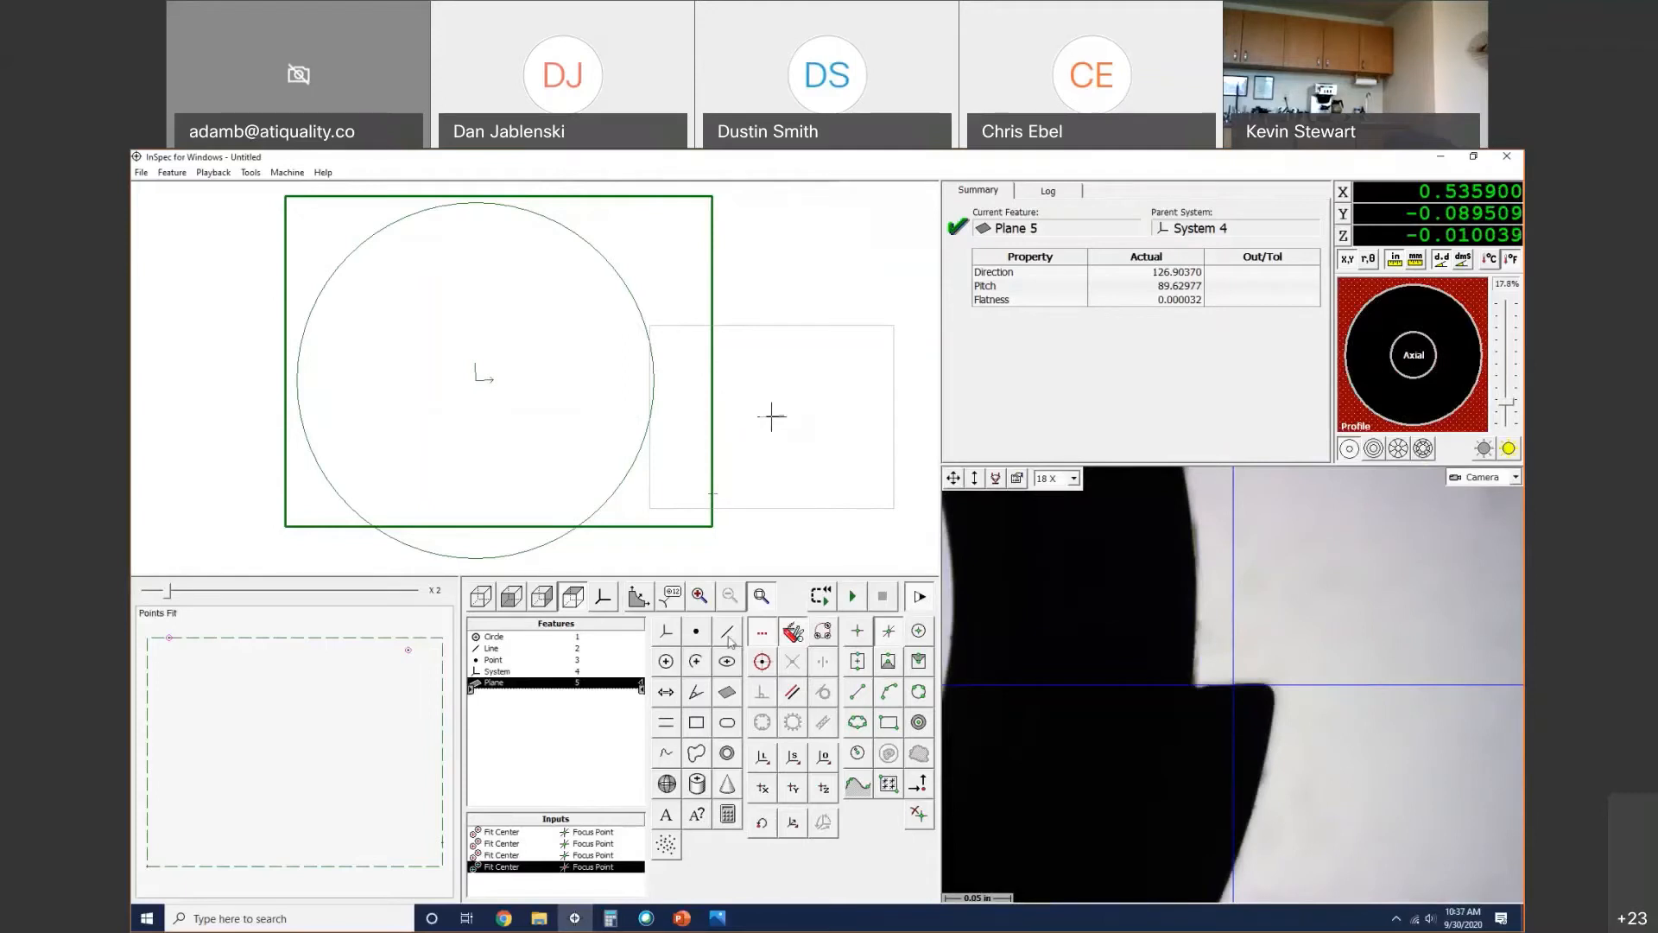
# Step: Measure one line fitted through the lower edges of the two opposite notches
pyautogui.click(759, 637)
pyautogui.click(759, 637)
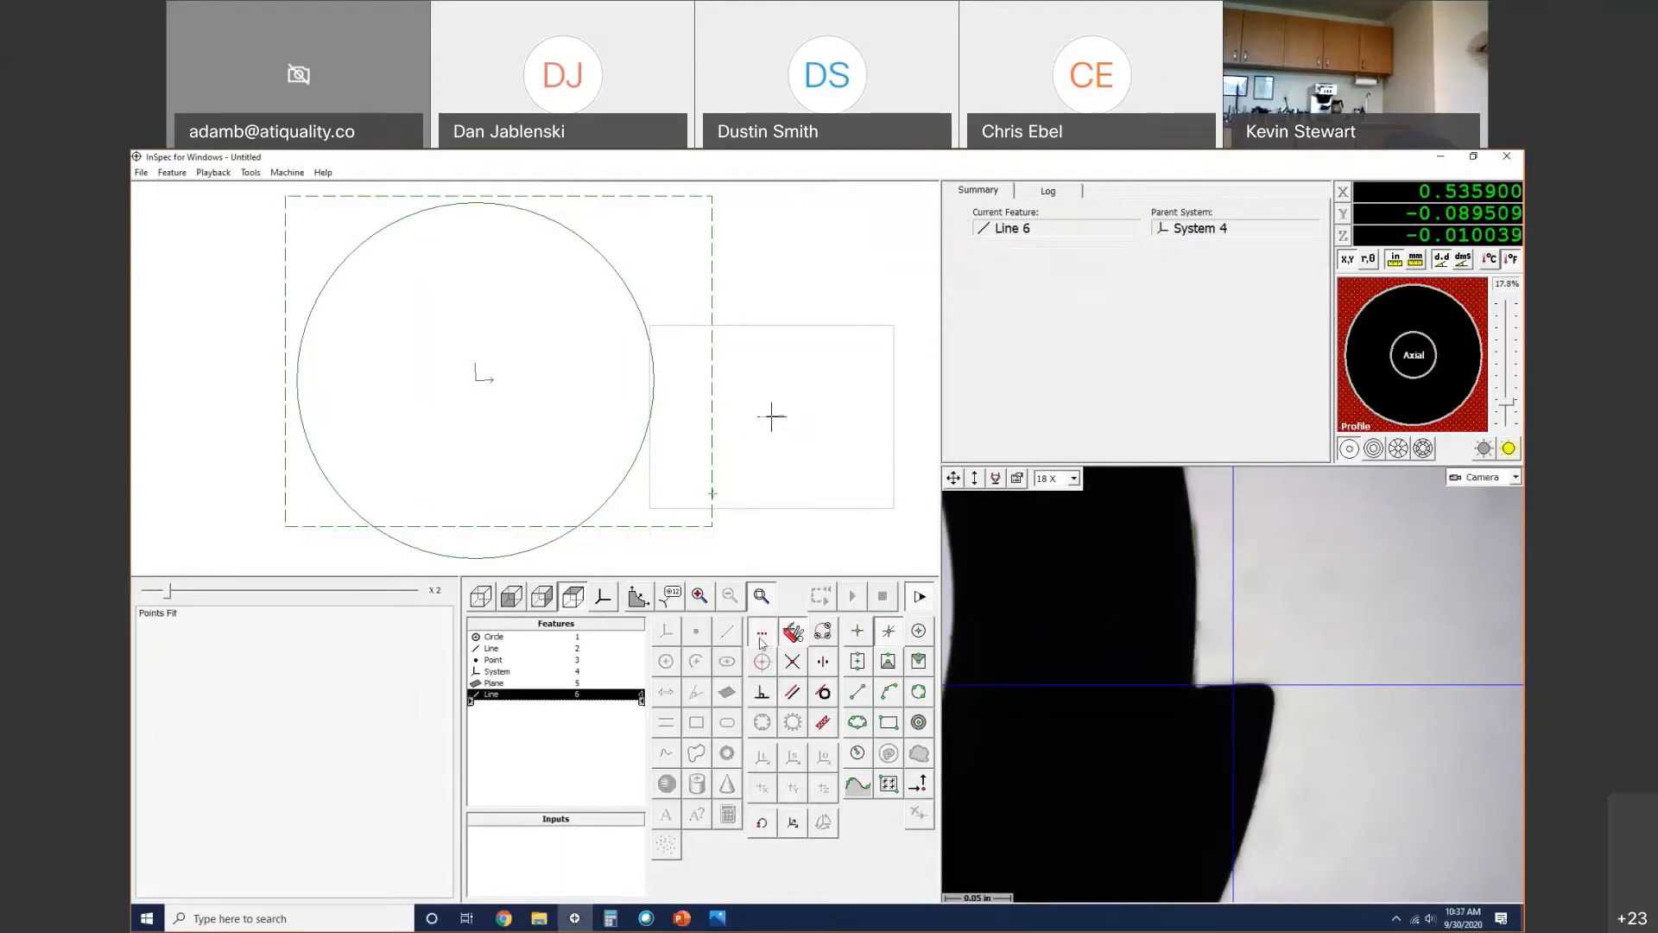
pyautogui.click(862, 700)
pyautogui.click(1204, 689)
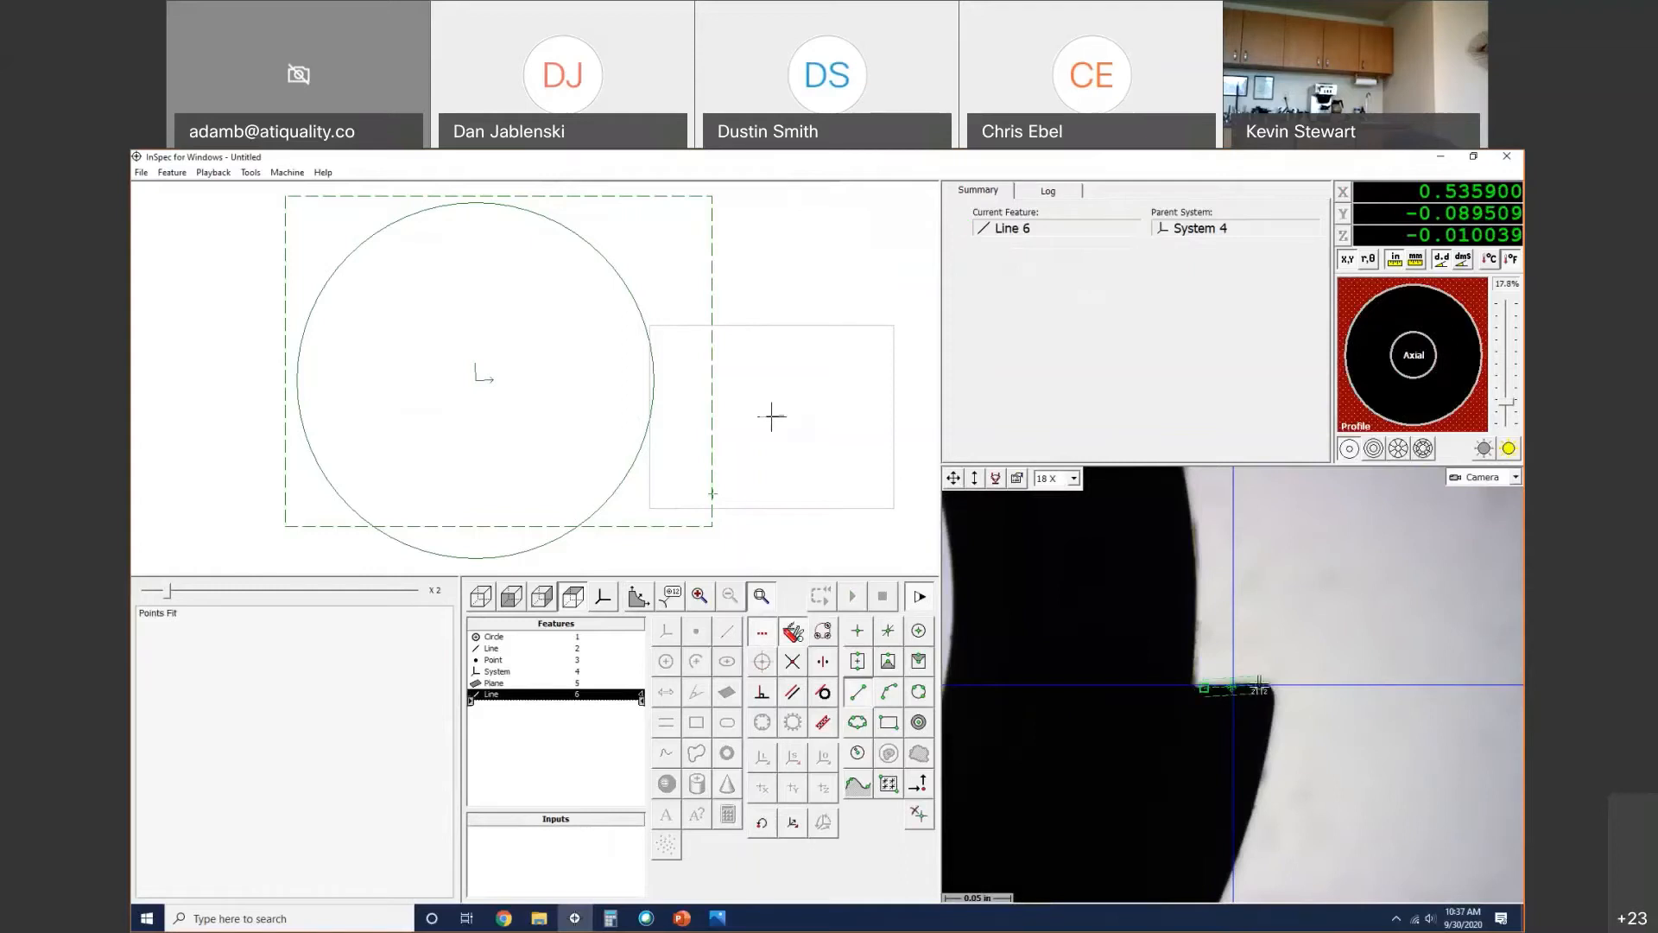
pyautogui.click(1259, 686)
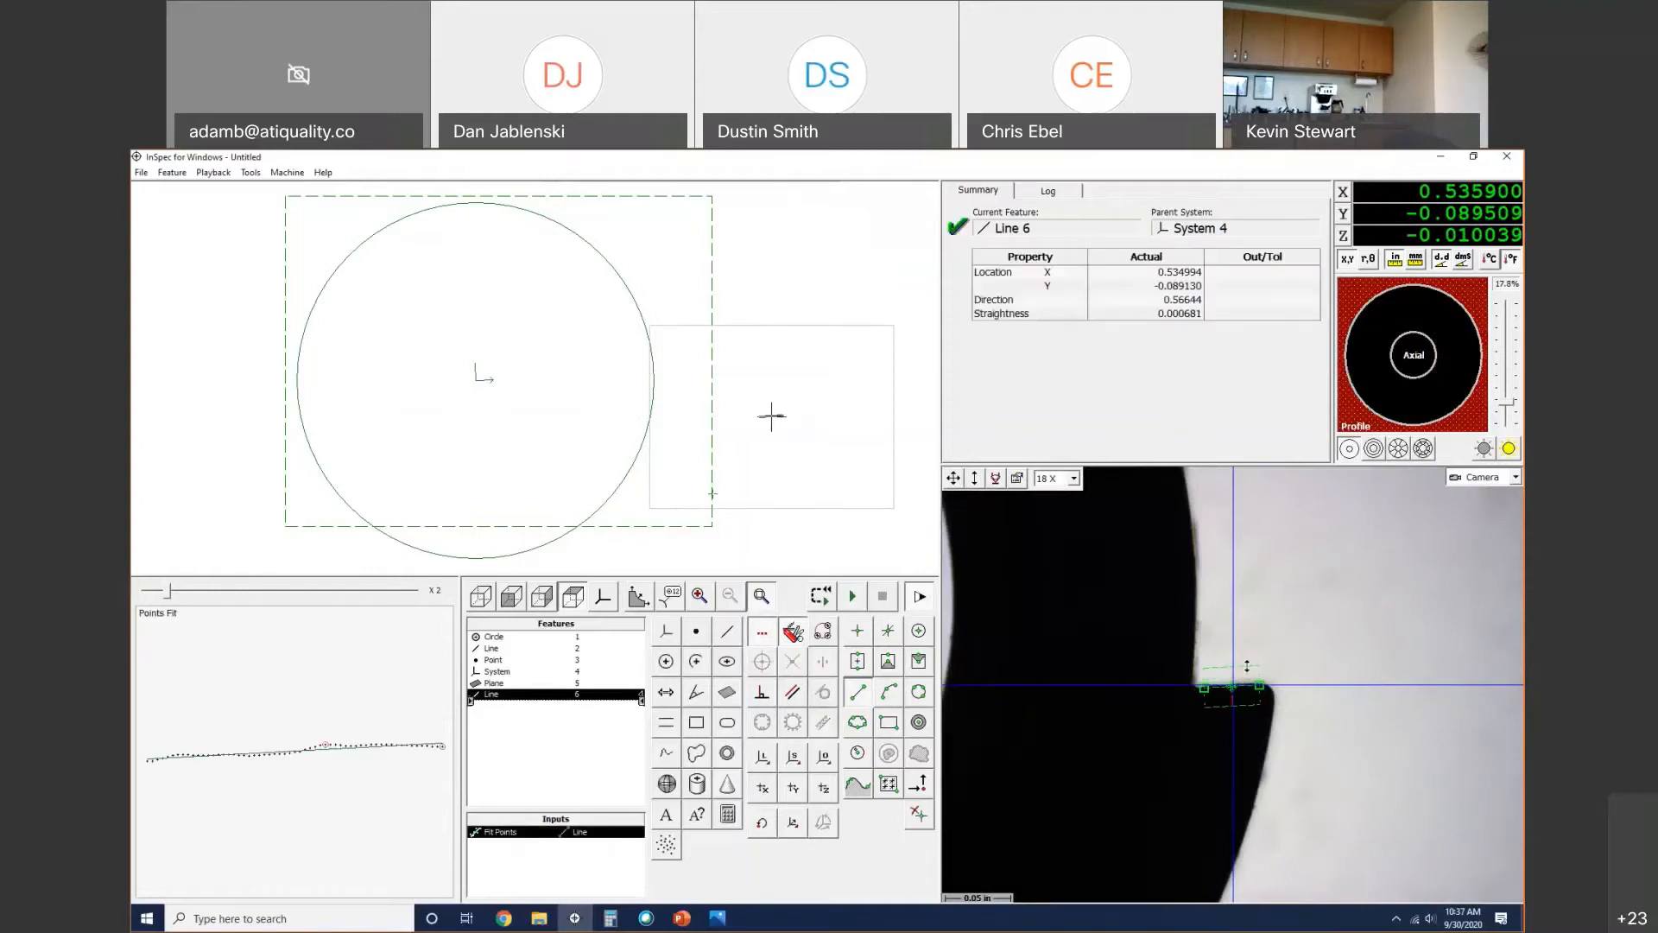
pyautogui.rightClick(278, 462)
pyautogui.click(315, 461)
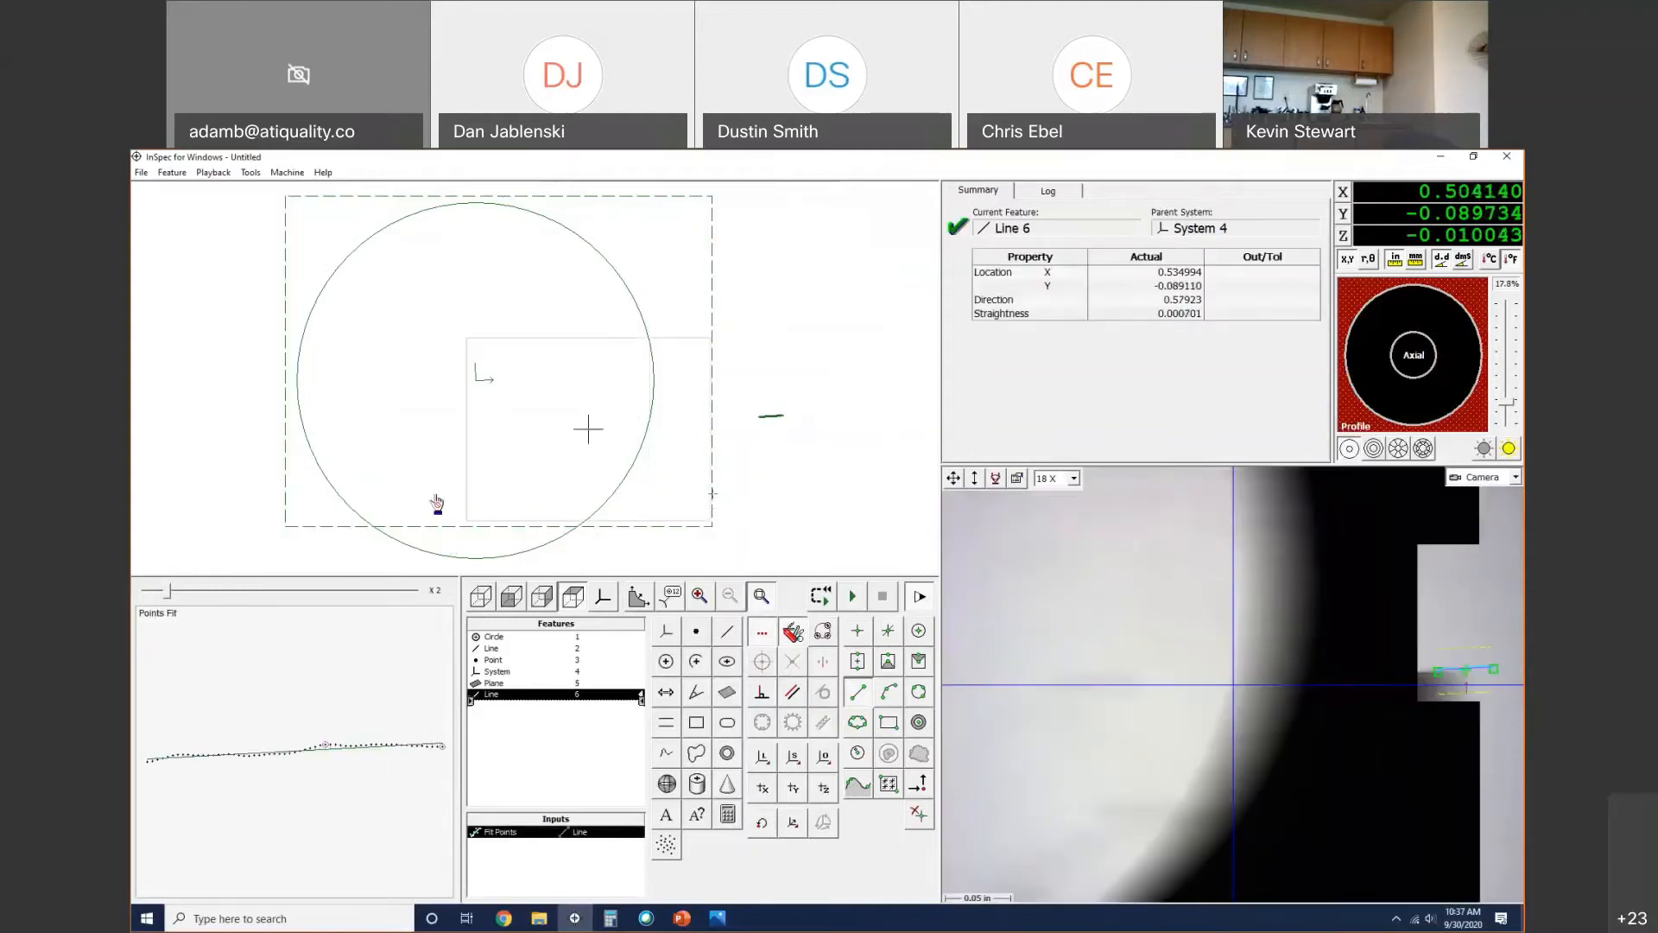
pyautogui.click(1007, 682)
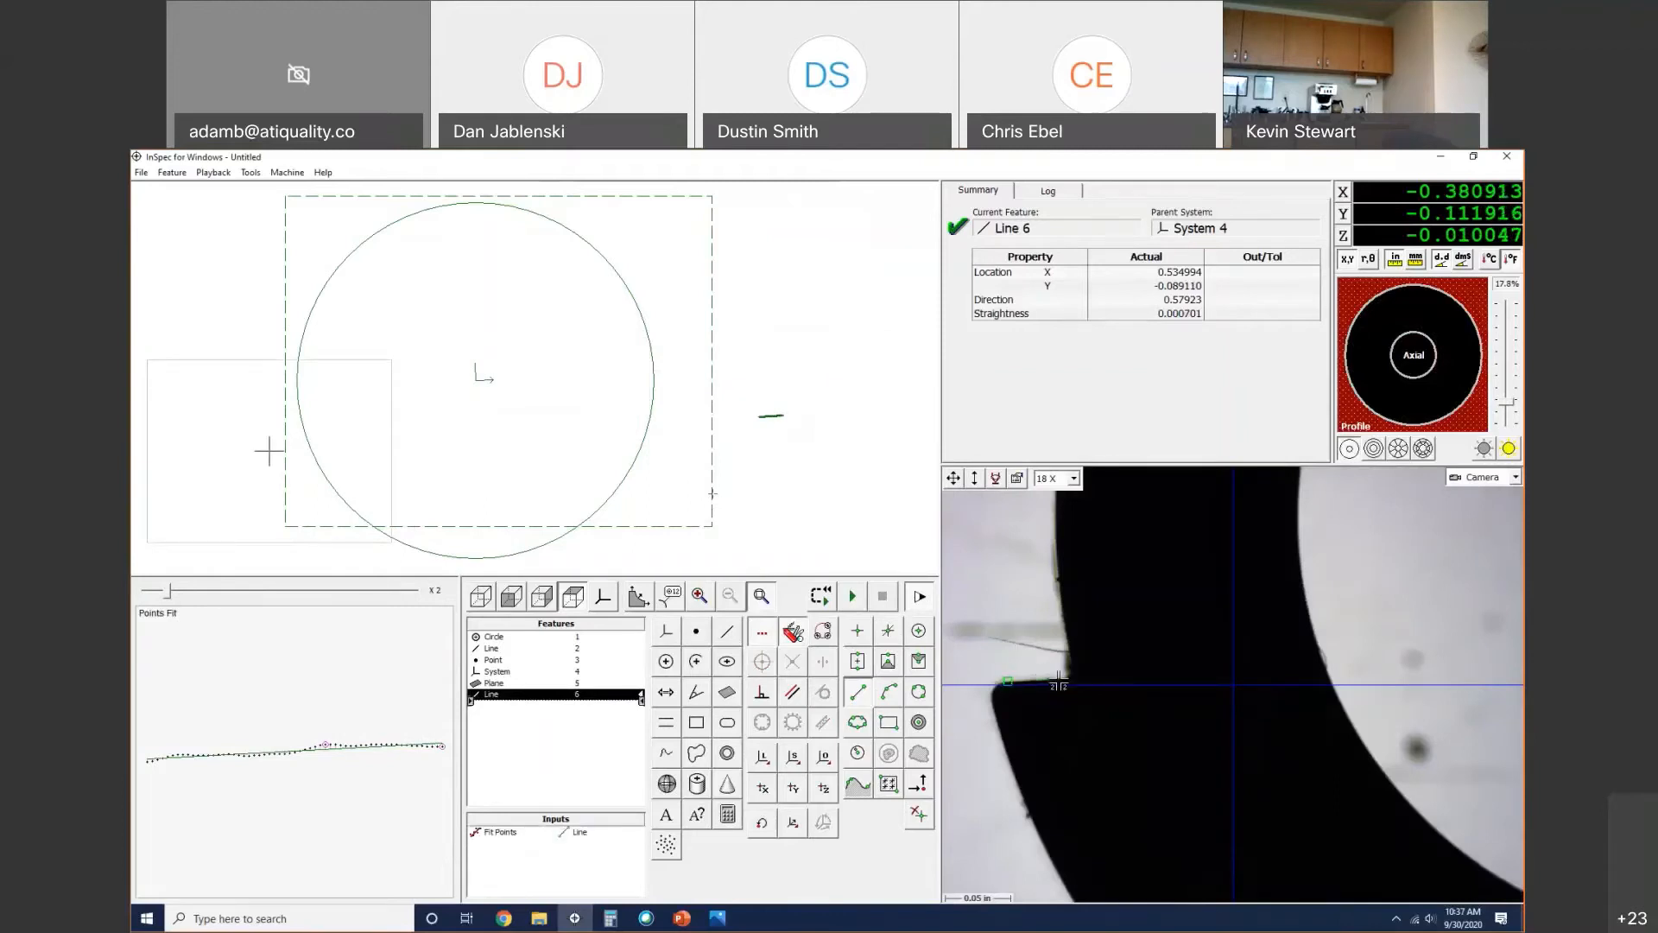
pyautogui.click(1059, 681)
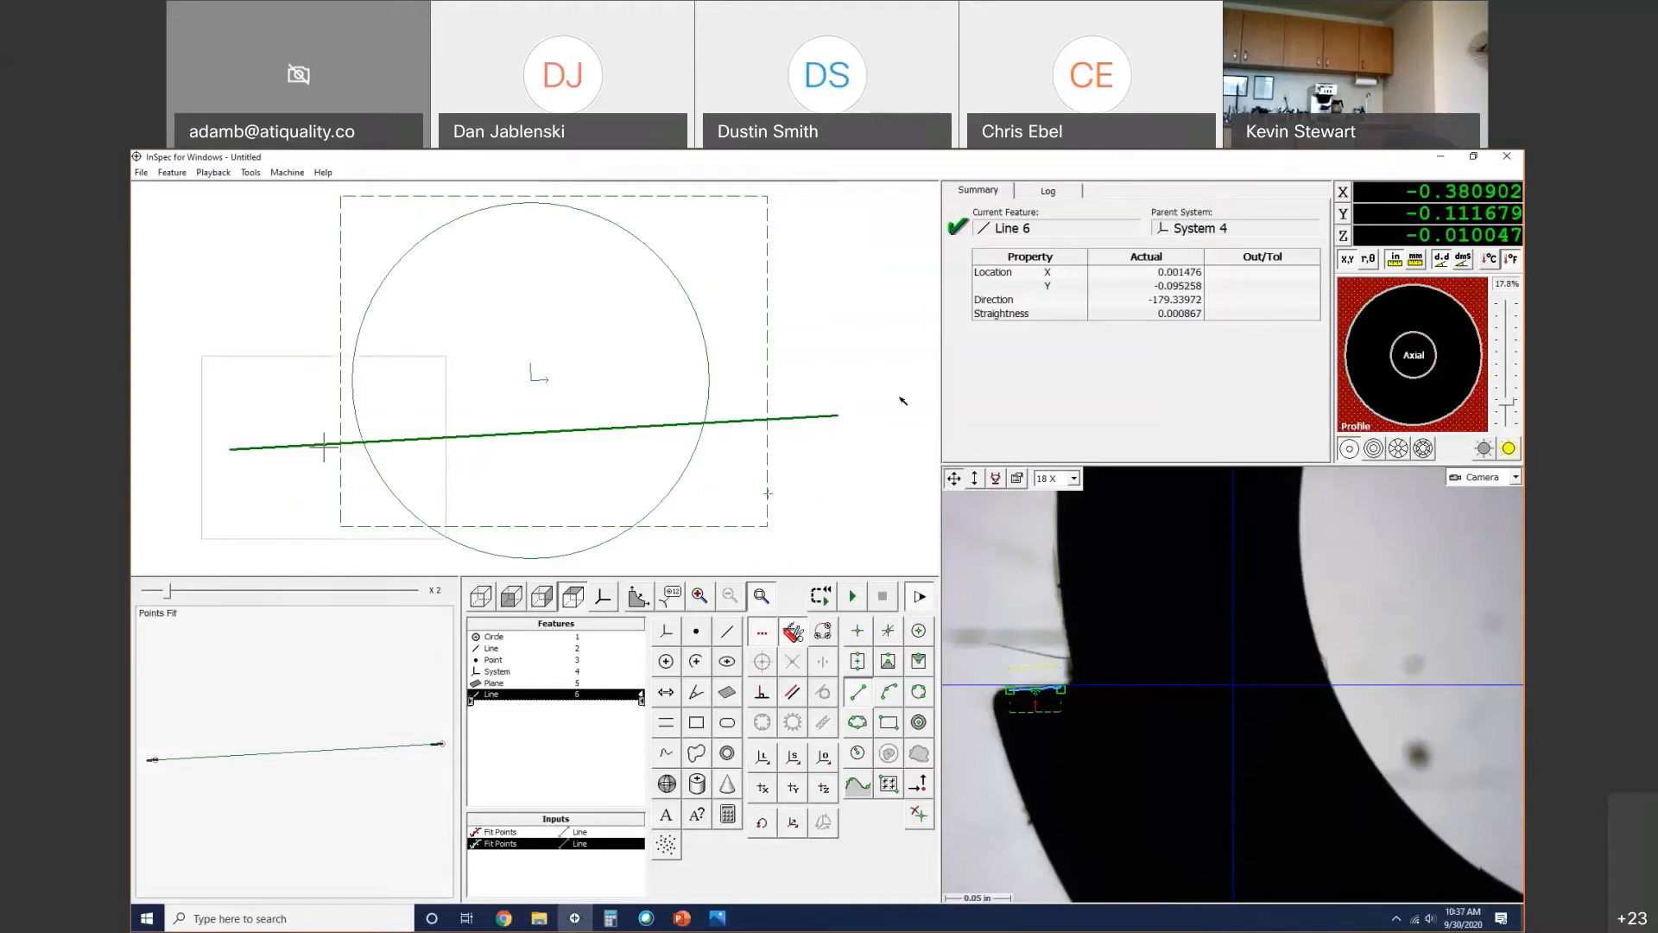
# Step: Measure a second line fitted through the upper edges of the two opposite notches
pyautogui.click(726, 635)
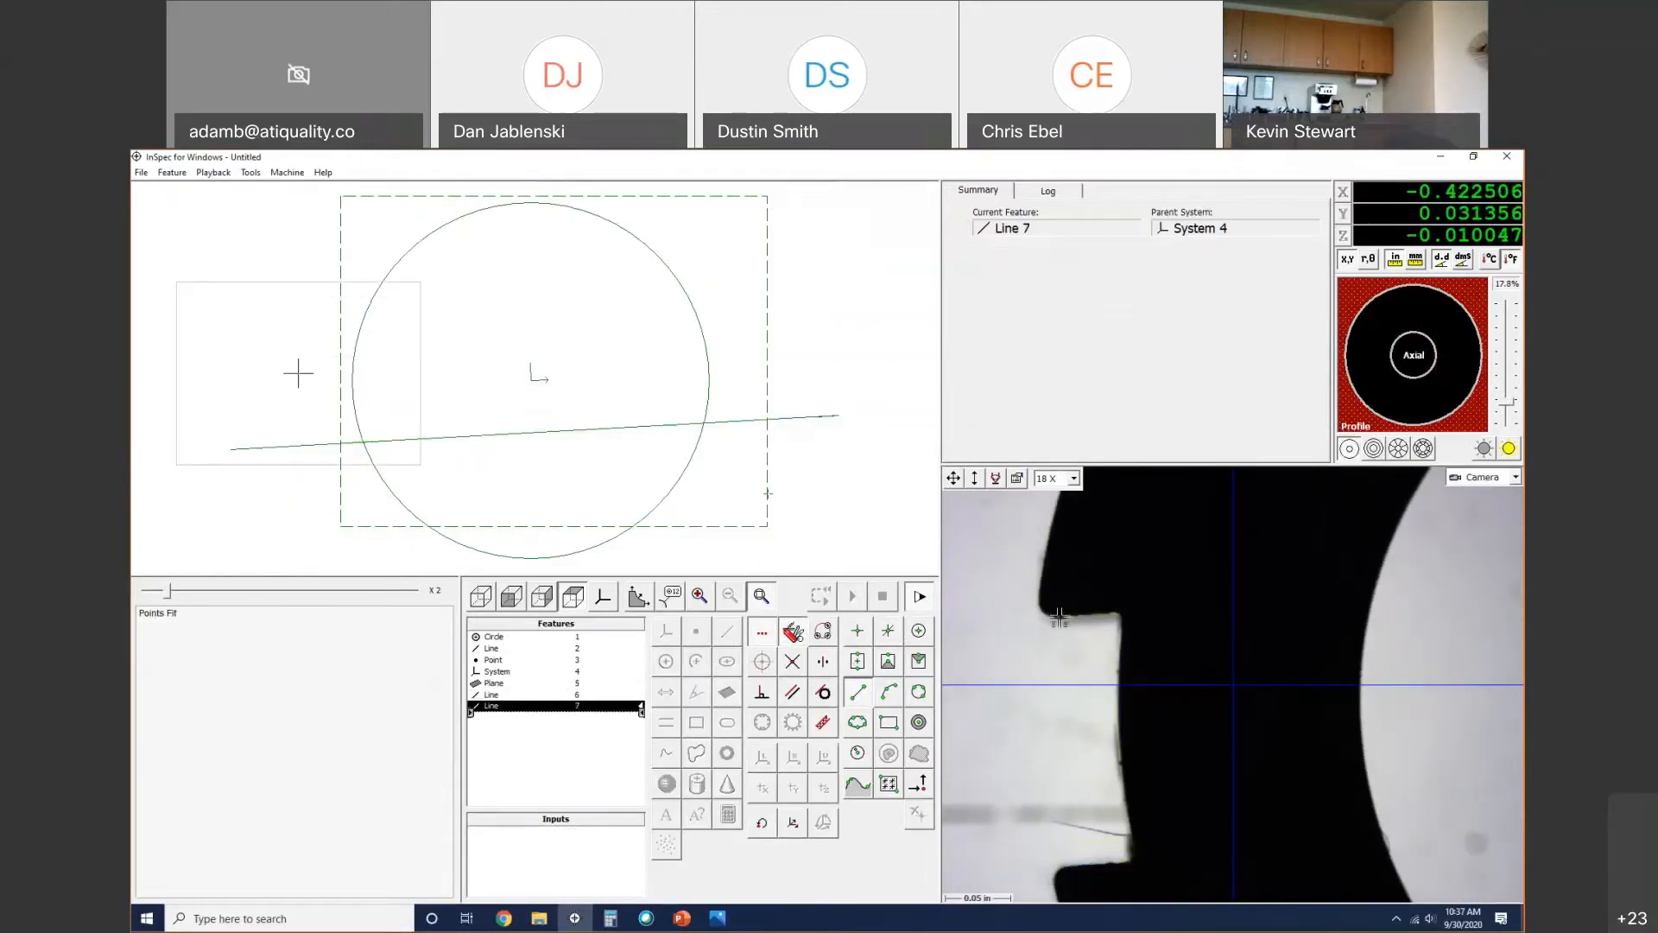
pyautogui.moveTo(1058, 617); pyautogui.dragTo(1110, 616)
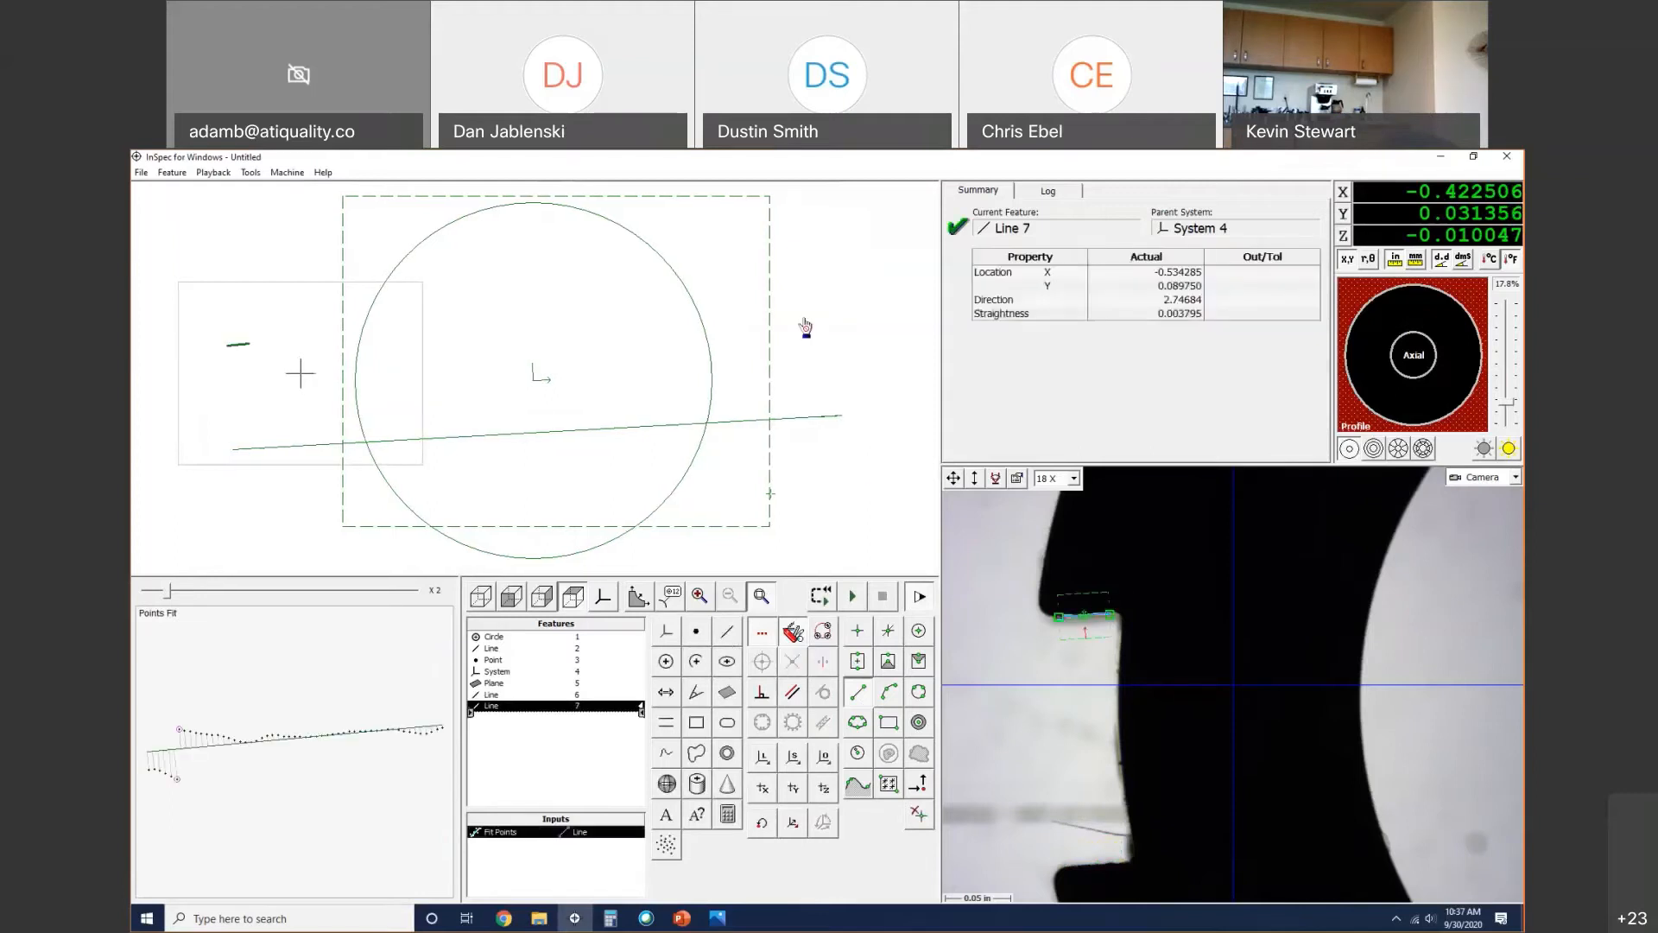
pyautogui.rightClick(807, 316)
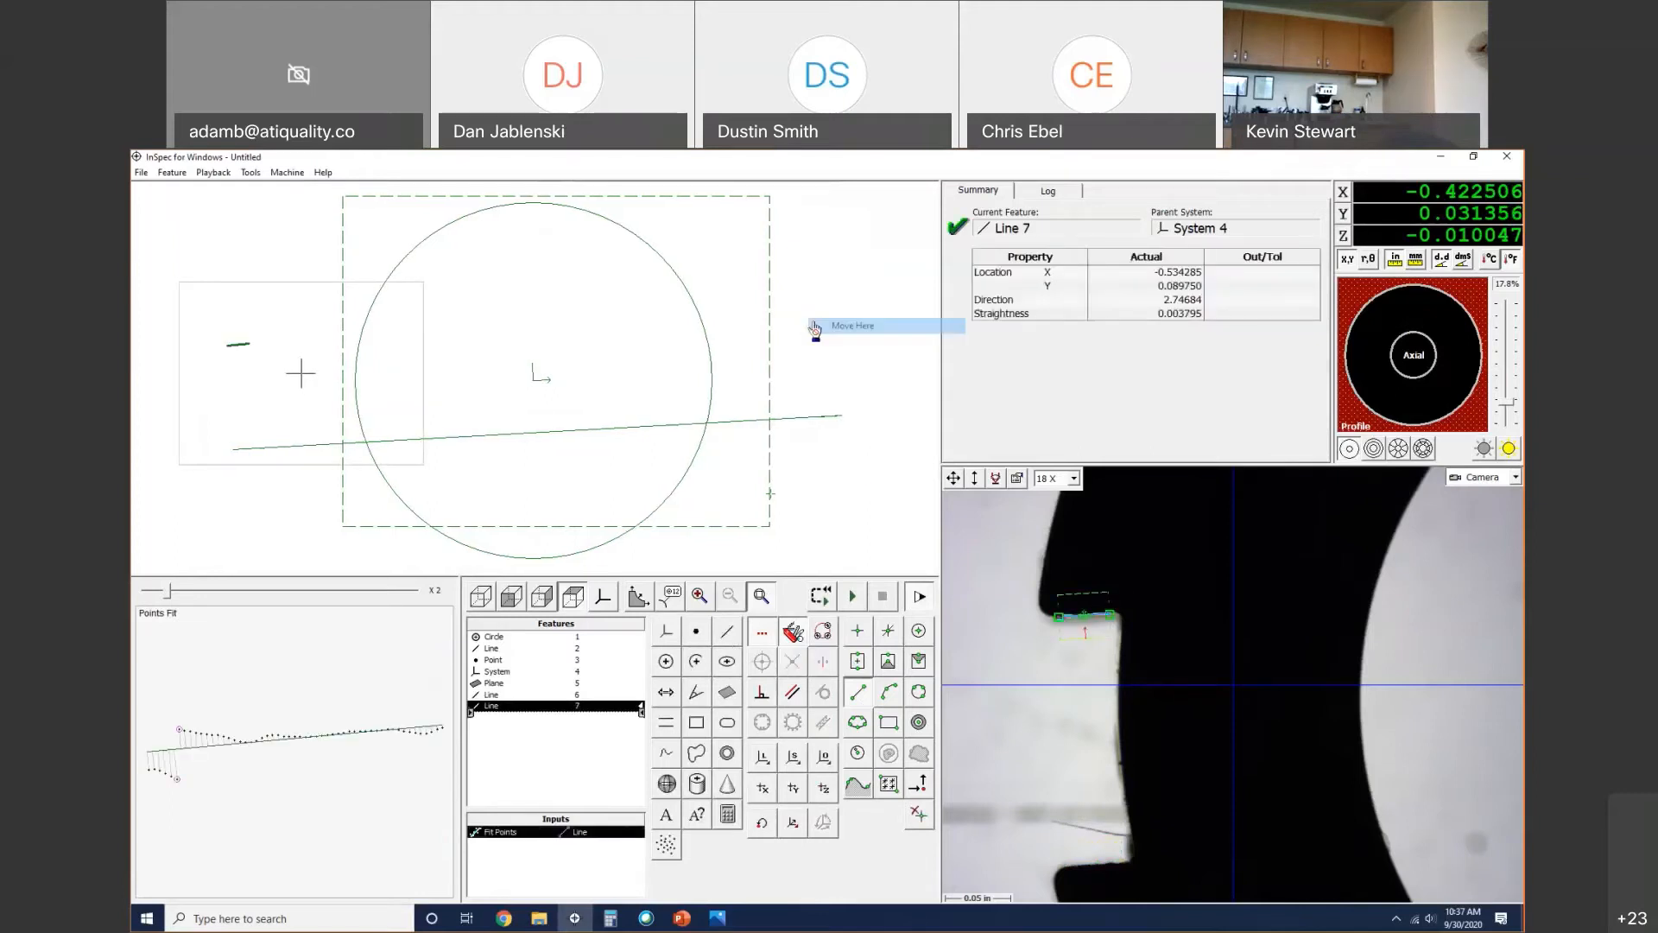
pyautogui.click(816, 329)
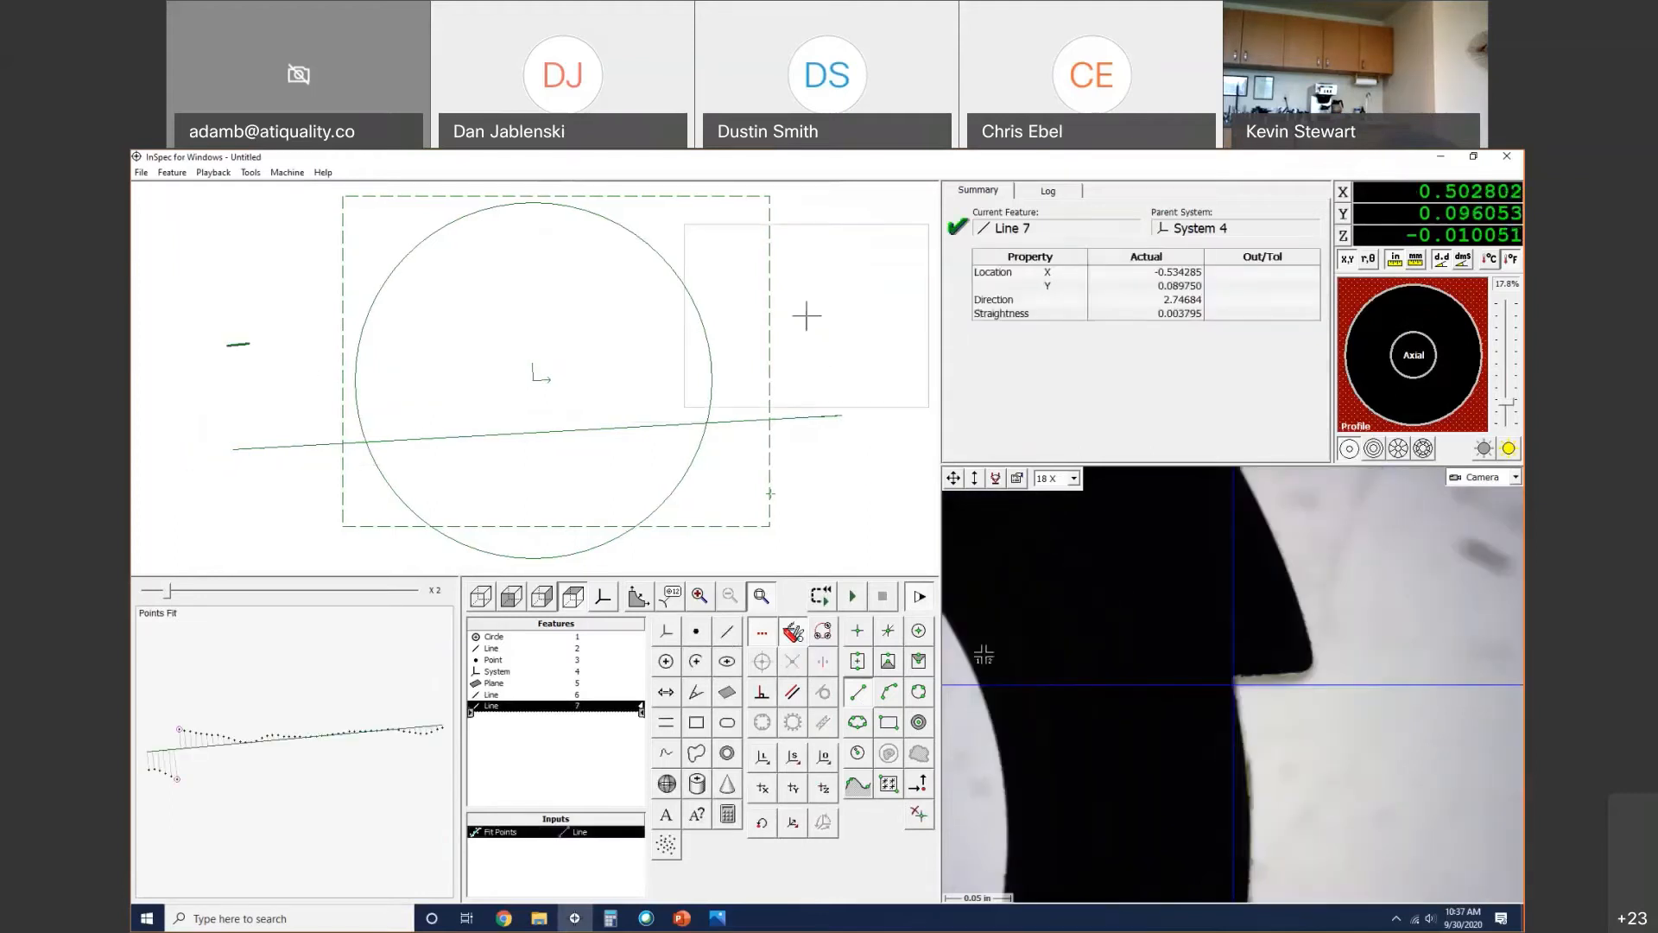
pyautogui.click(1246, 677)
pyautogui.click(1302, 676)
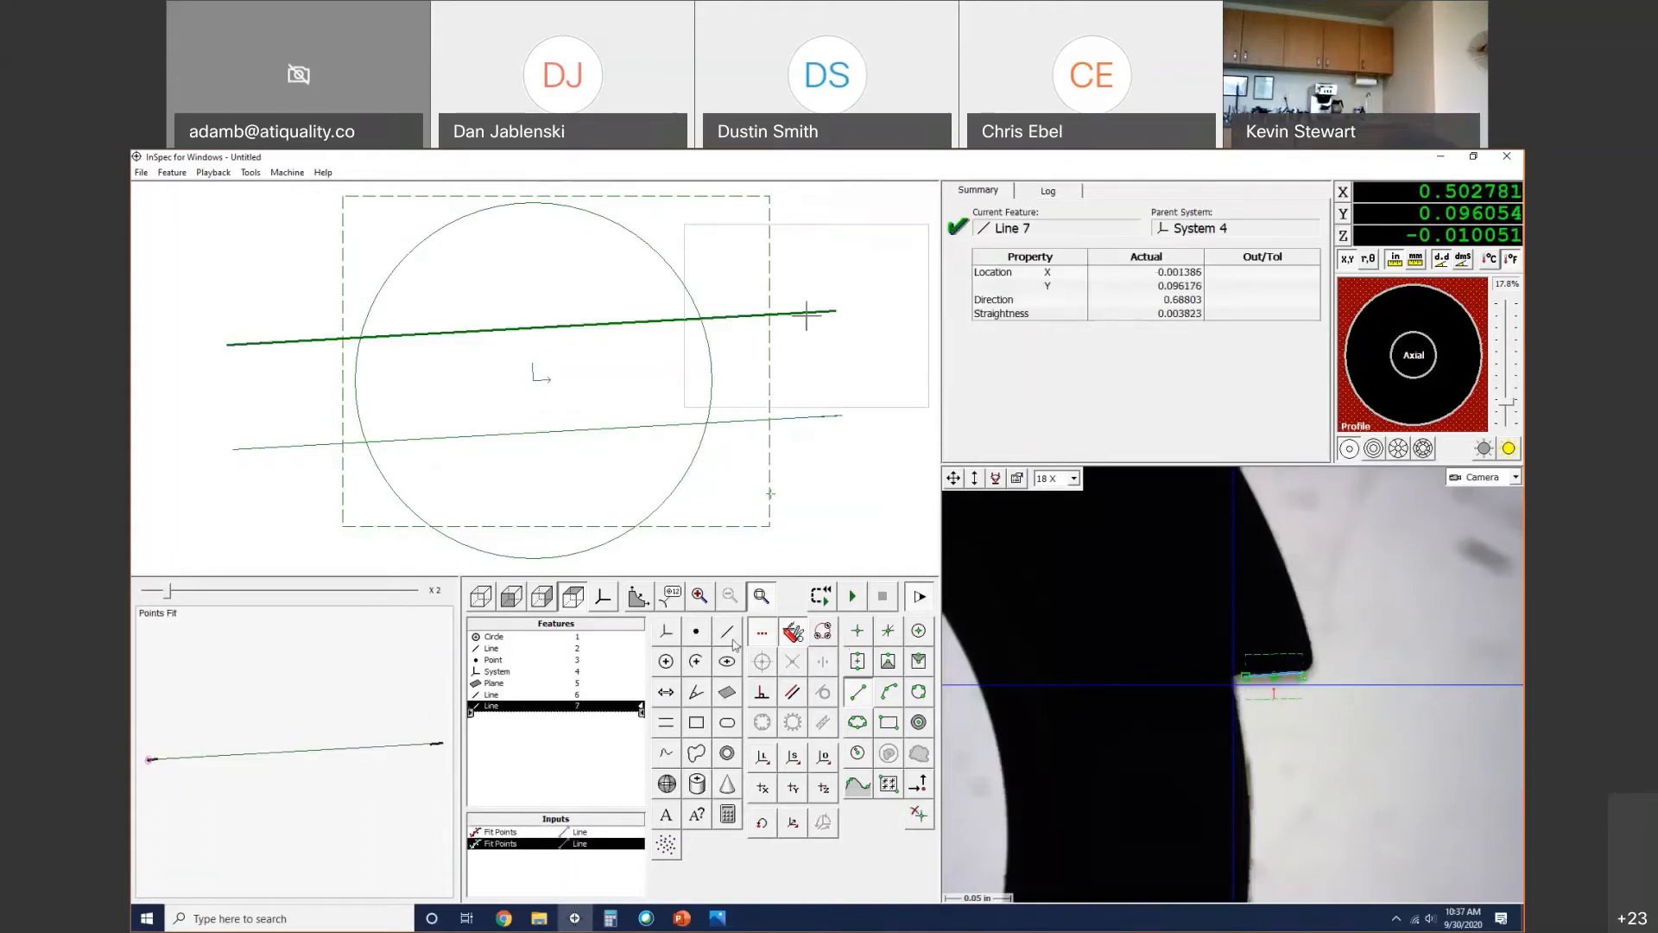
# Step: Construct a line bisecting the lower and upper notch lines
pyautogui.click(728, 633)
pyautogui.click(823, 664)
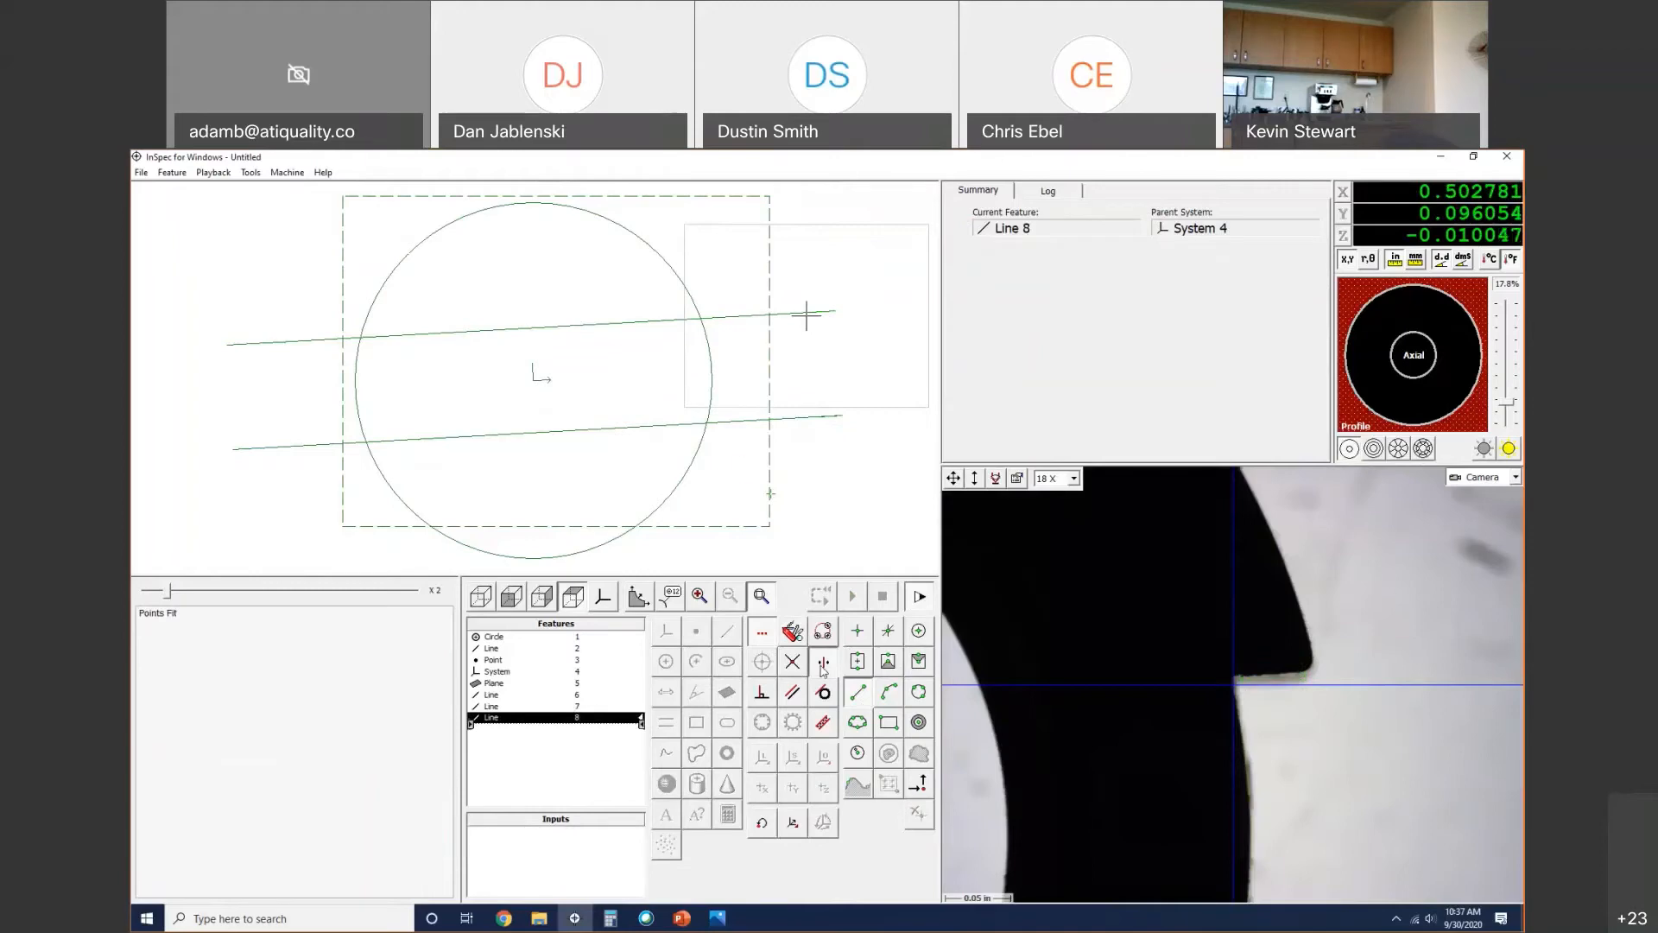
pyautogui.click(736, 421)
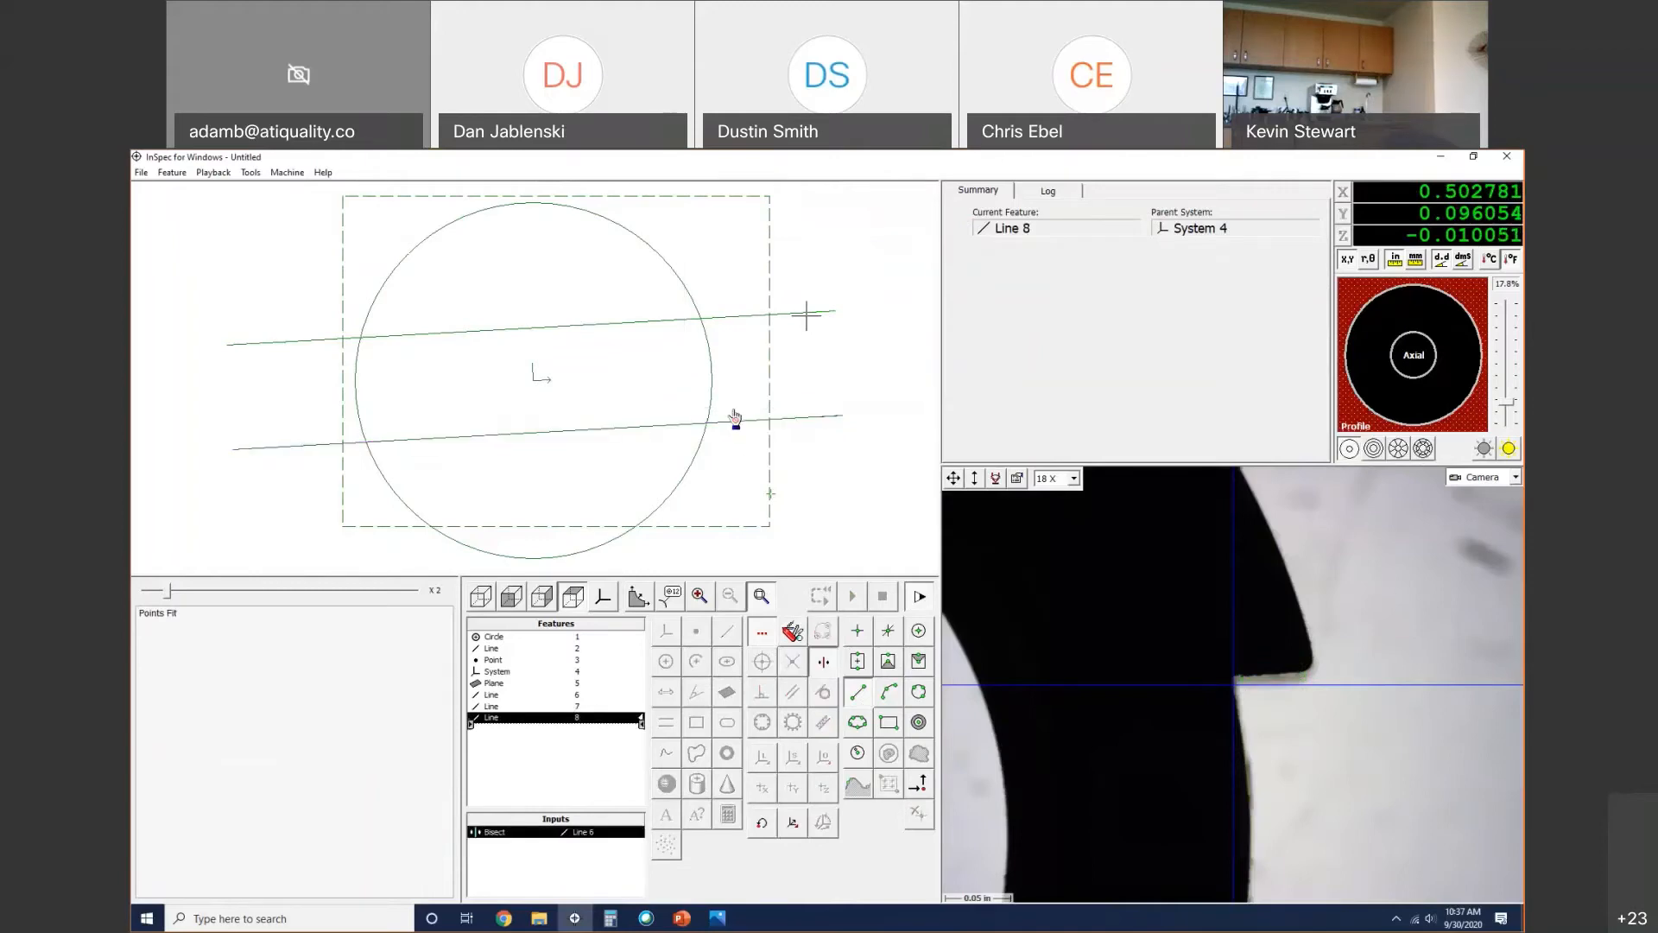
pyautogui.click(724, 319)
pyautogui.click(923, 658)
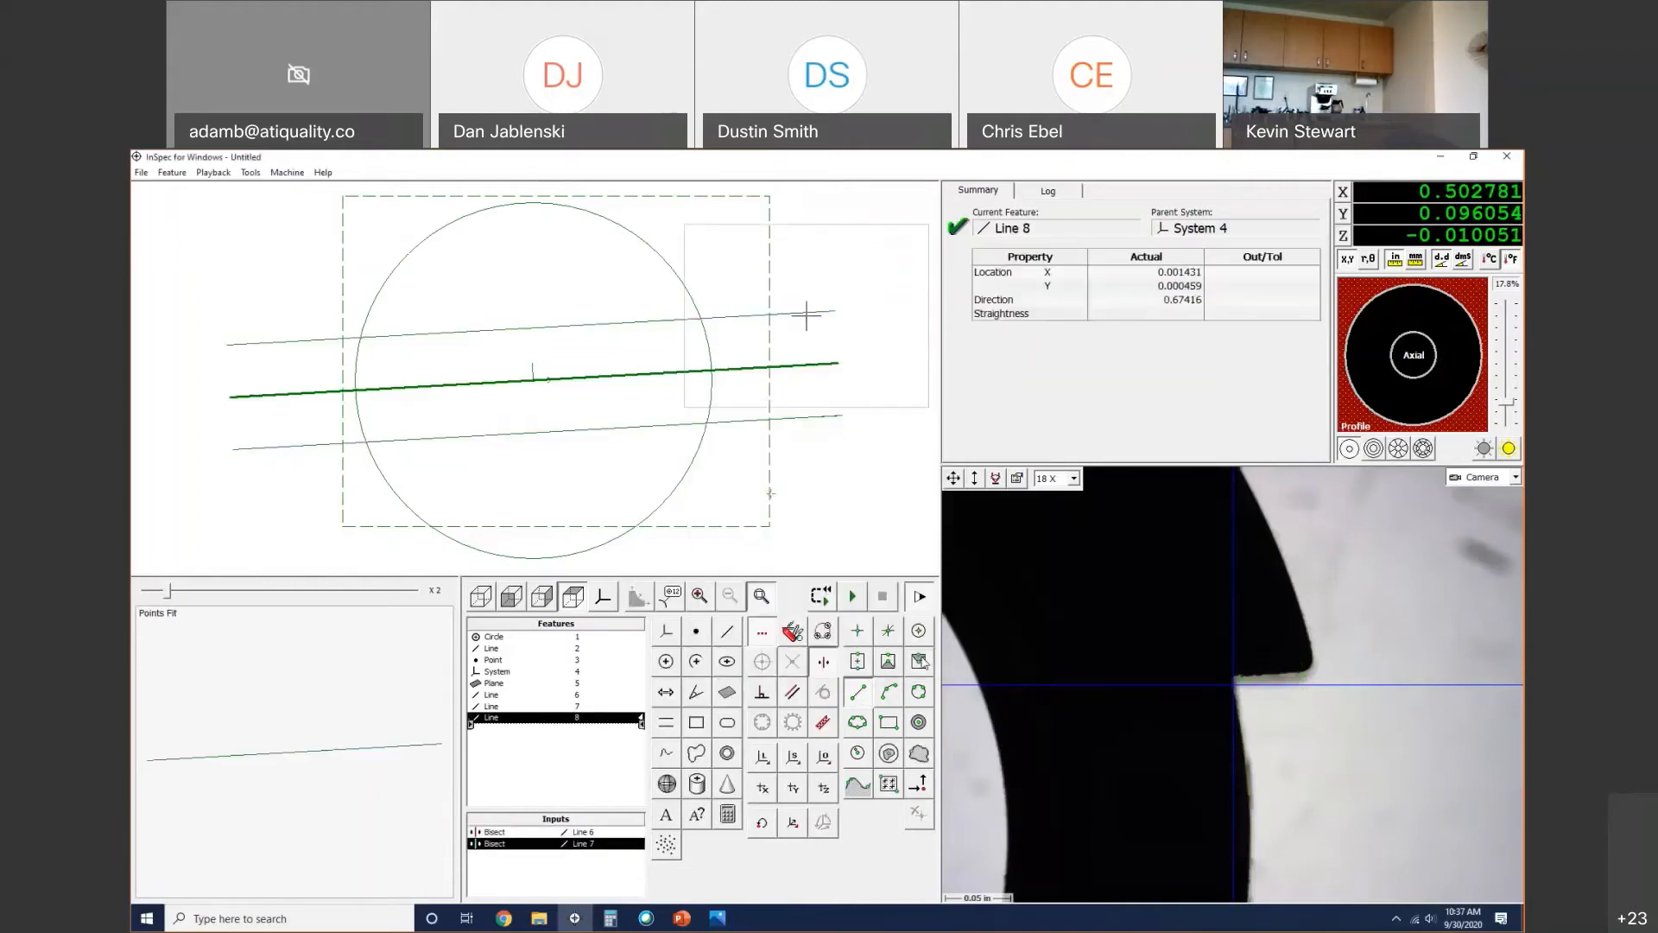
# Step: Create a coordinate system with XY origin at the bore circle, Z origin at the plane and skew from the bisector line, and align the view to it
pyautogui.click(832, 764)
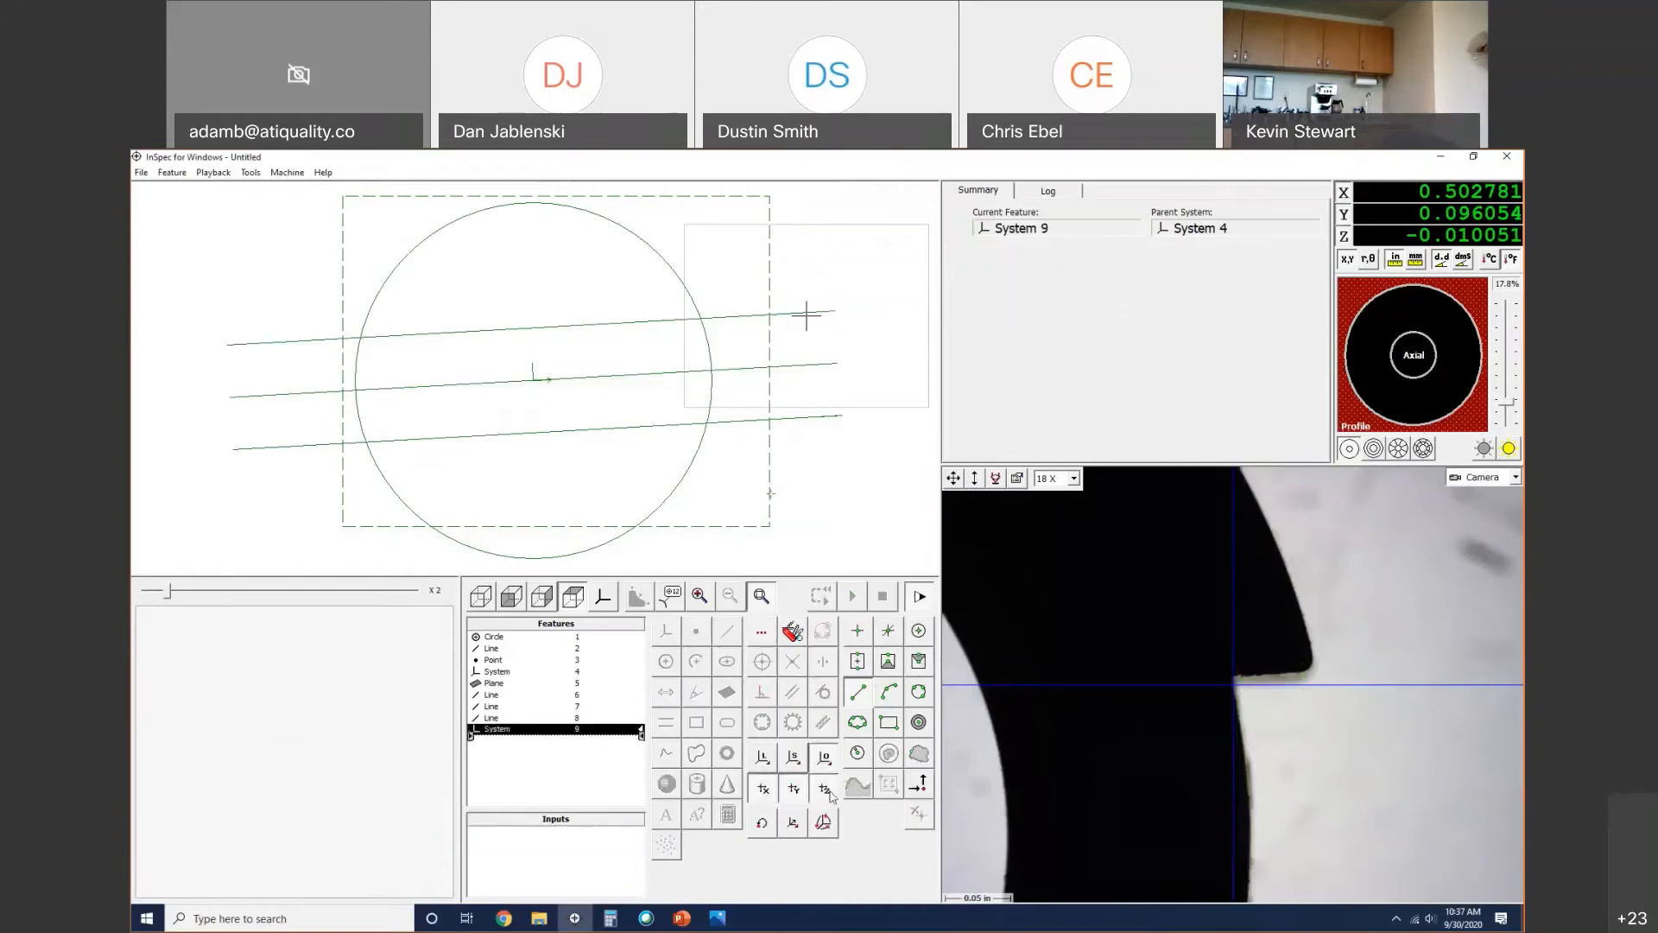
pyautogui.click(674, 500)
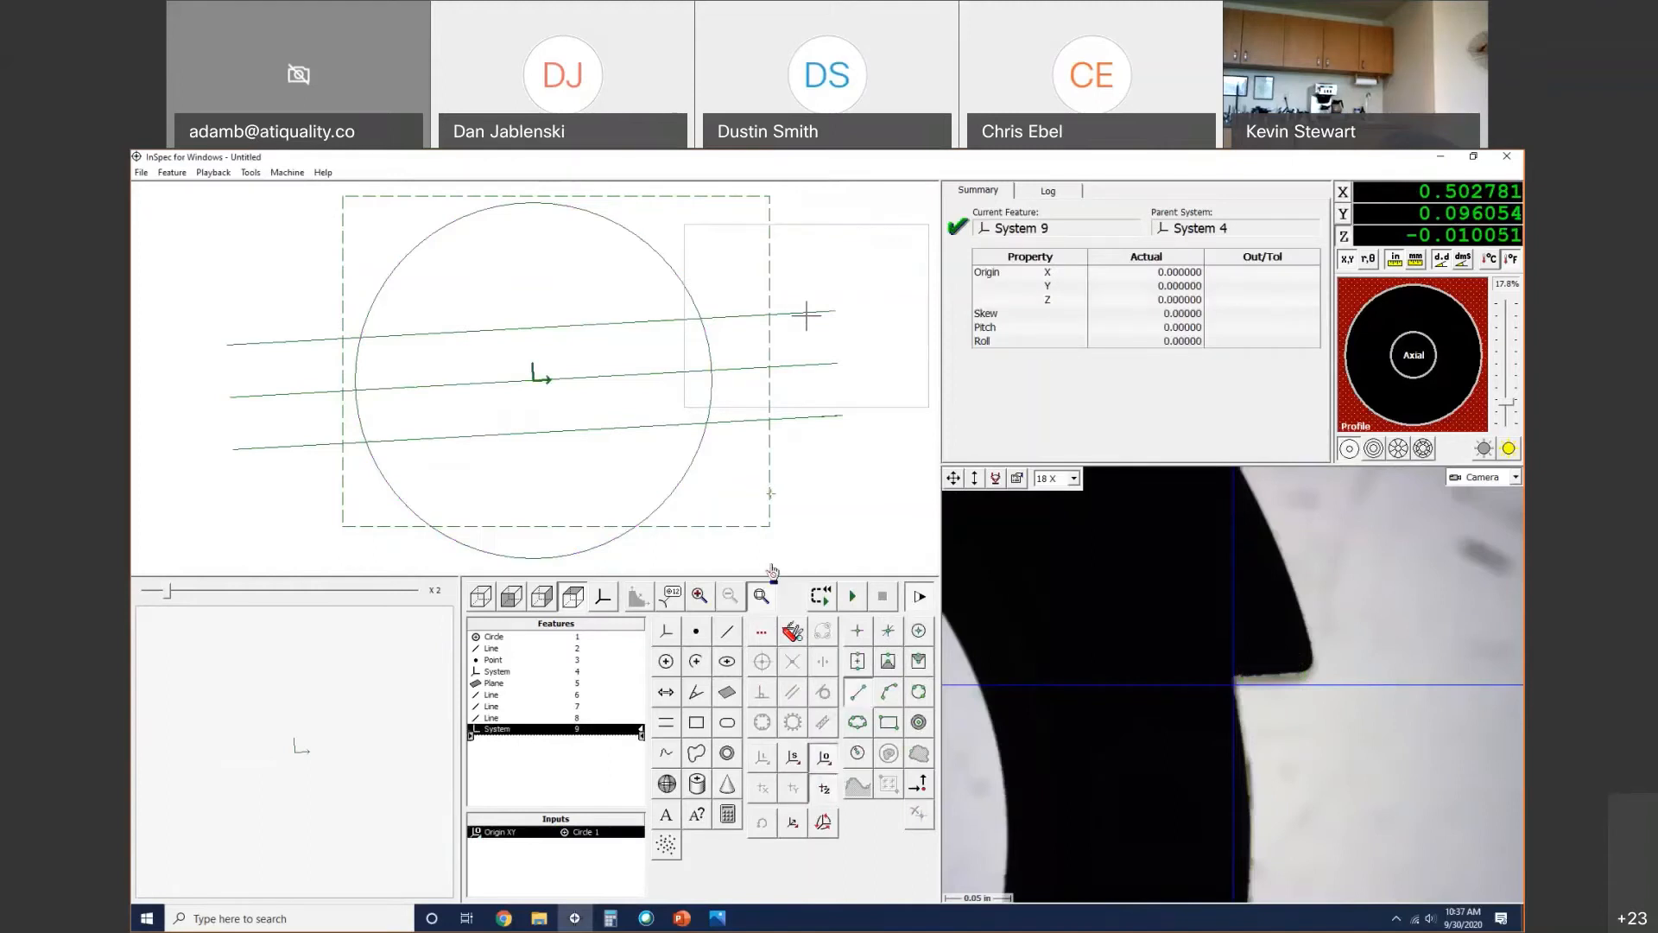
pyautogui.click(756, 529)
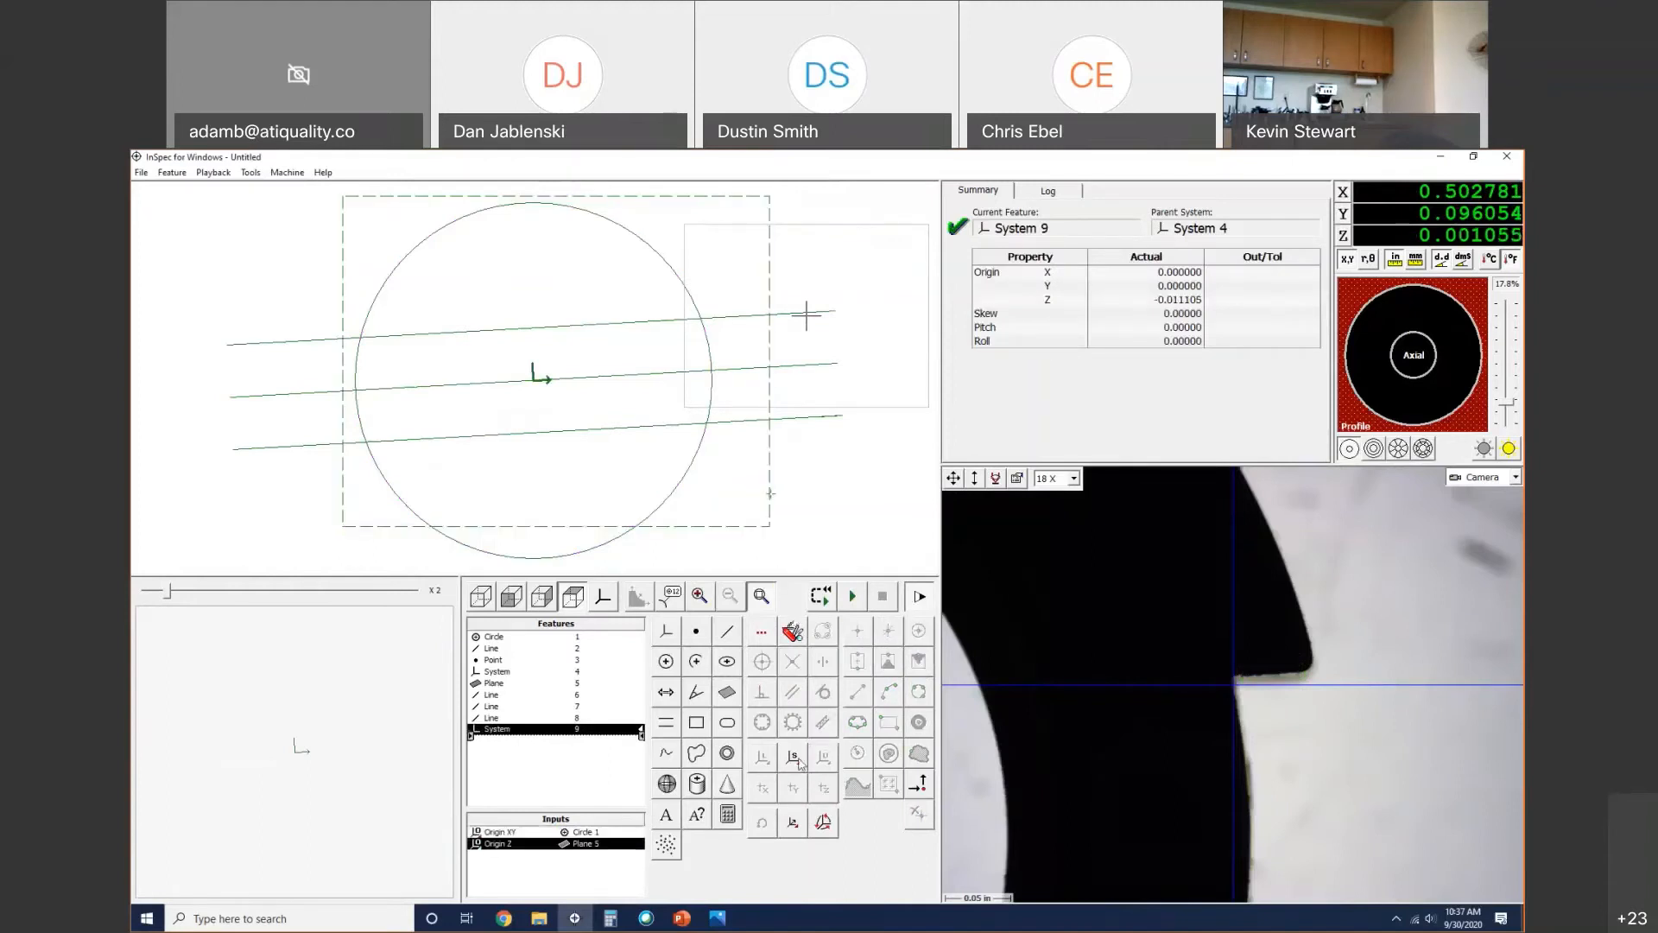
pyautogui.click(420, 388)
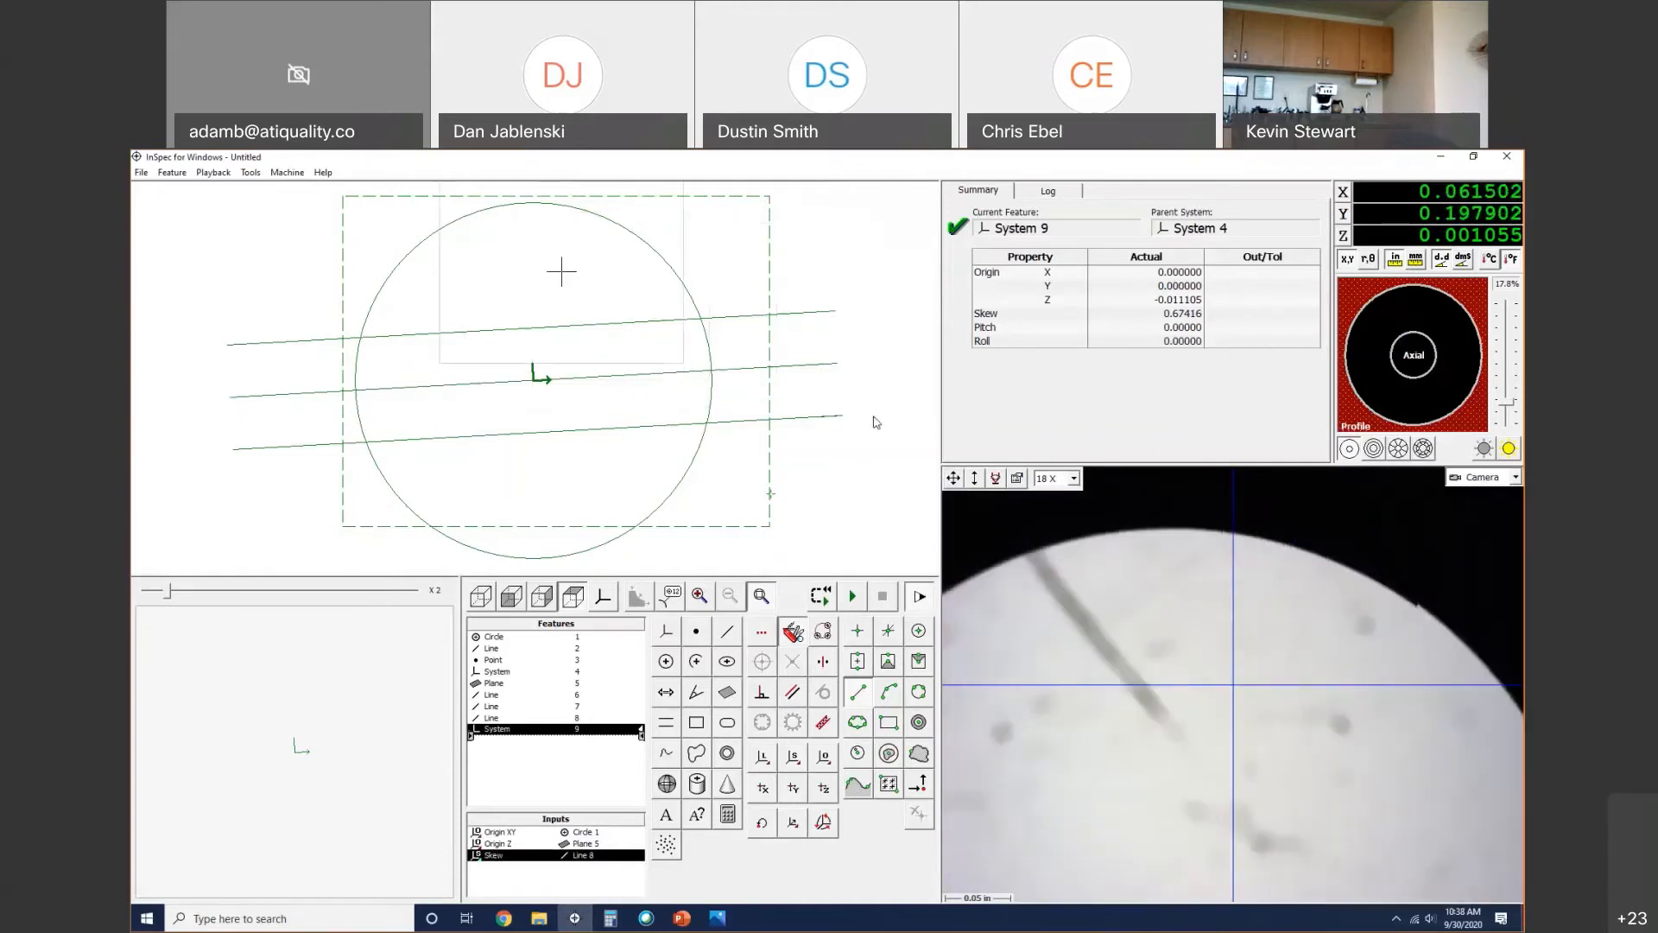
pyautogui.click(607, 602)
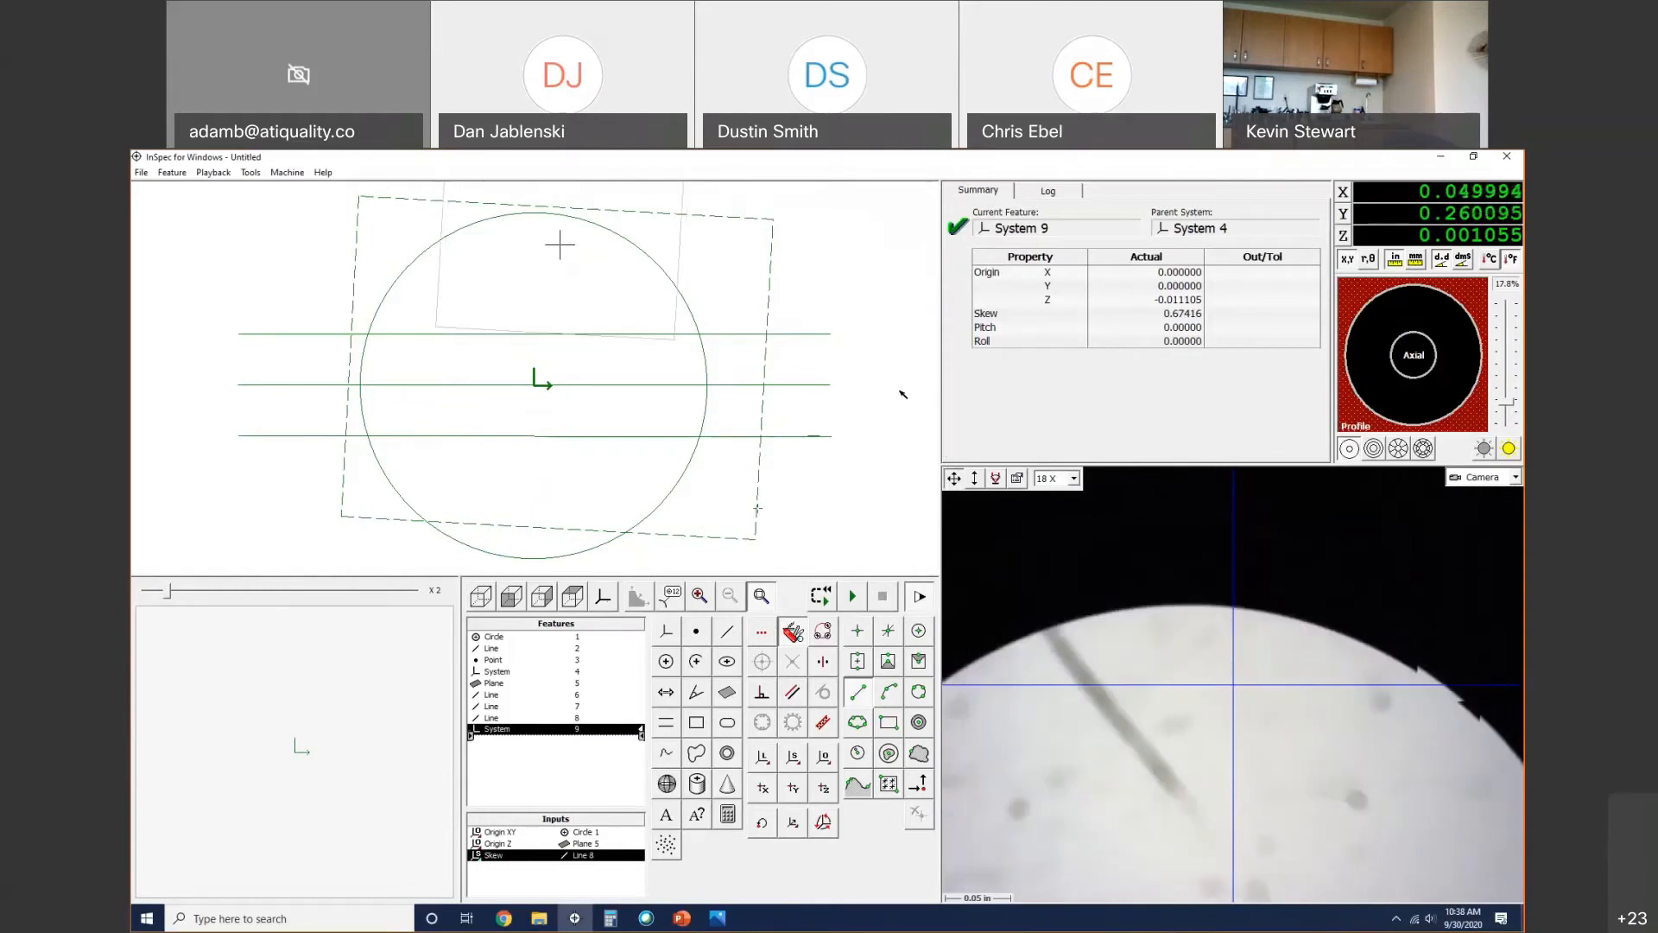
# Step: Switch from profile light to full ring light, centre the camera on the bore's rear edge and autofocus the top surface
pyautogui.click(1472, 411)
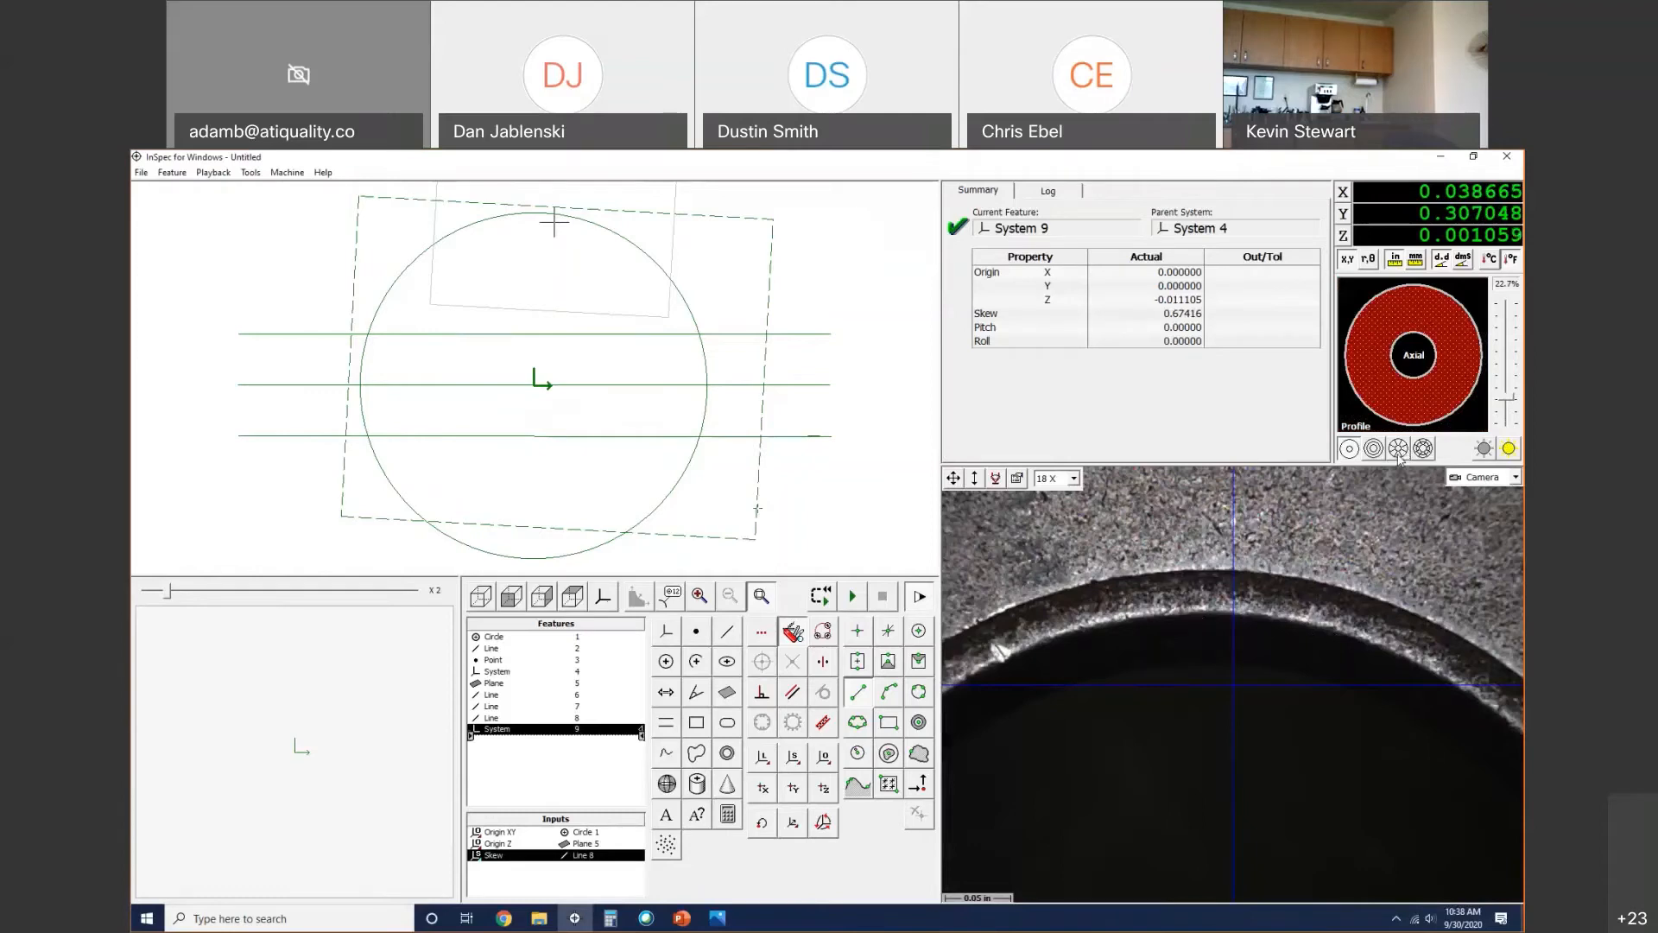
pyautogui.rightClick(1214, 615)
pyautogui.click(1252, 622)
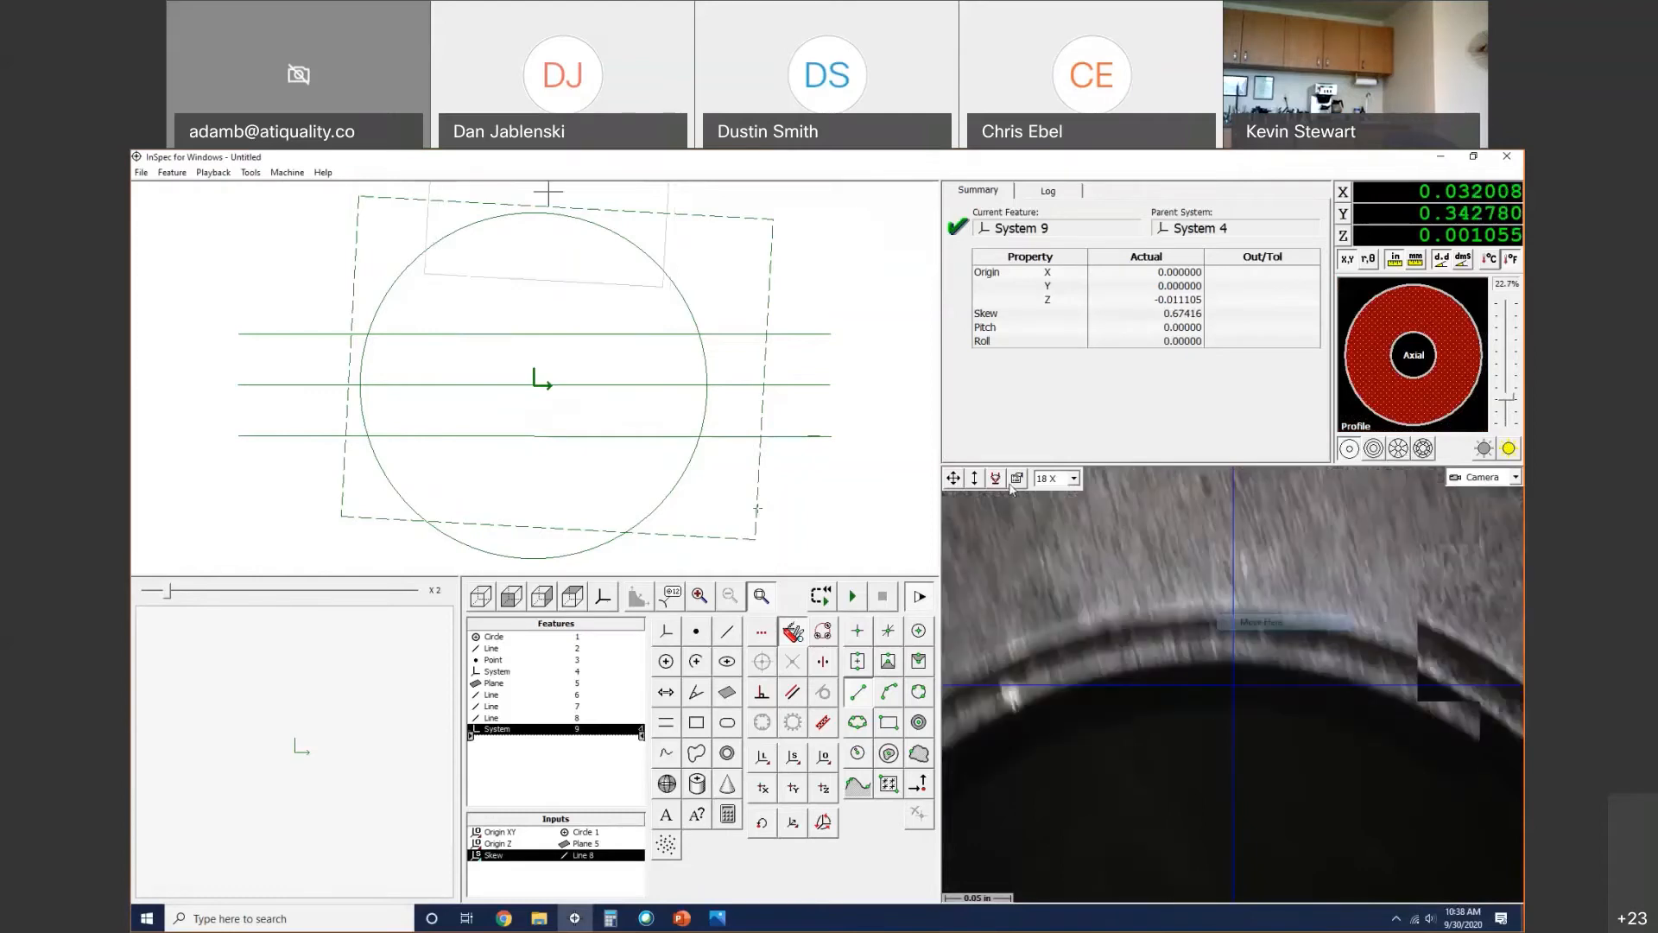
pyautogui.click(996, 479)
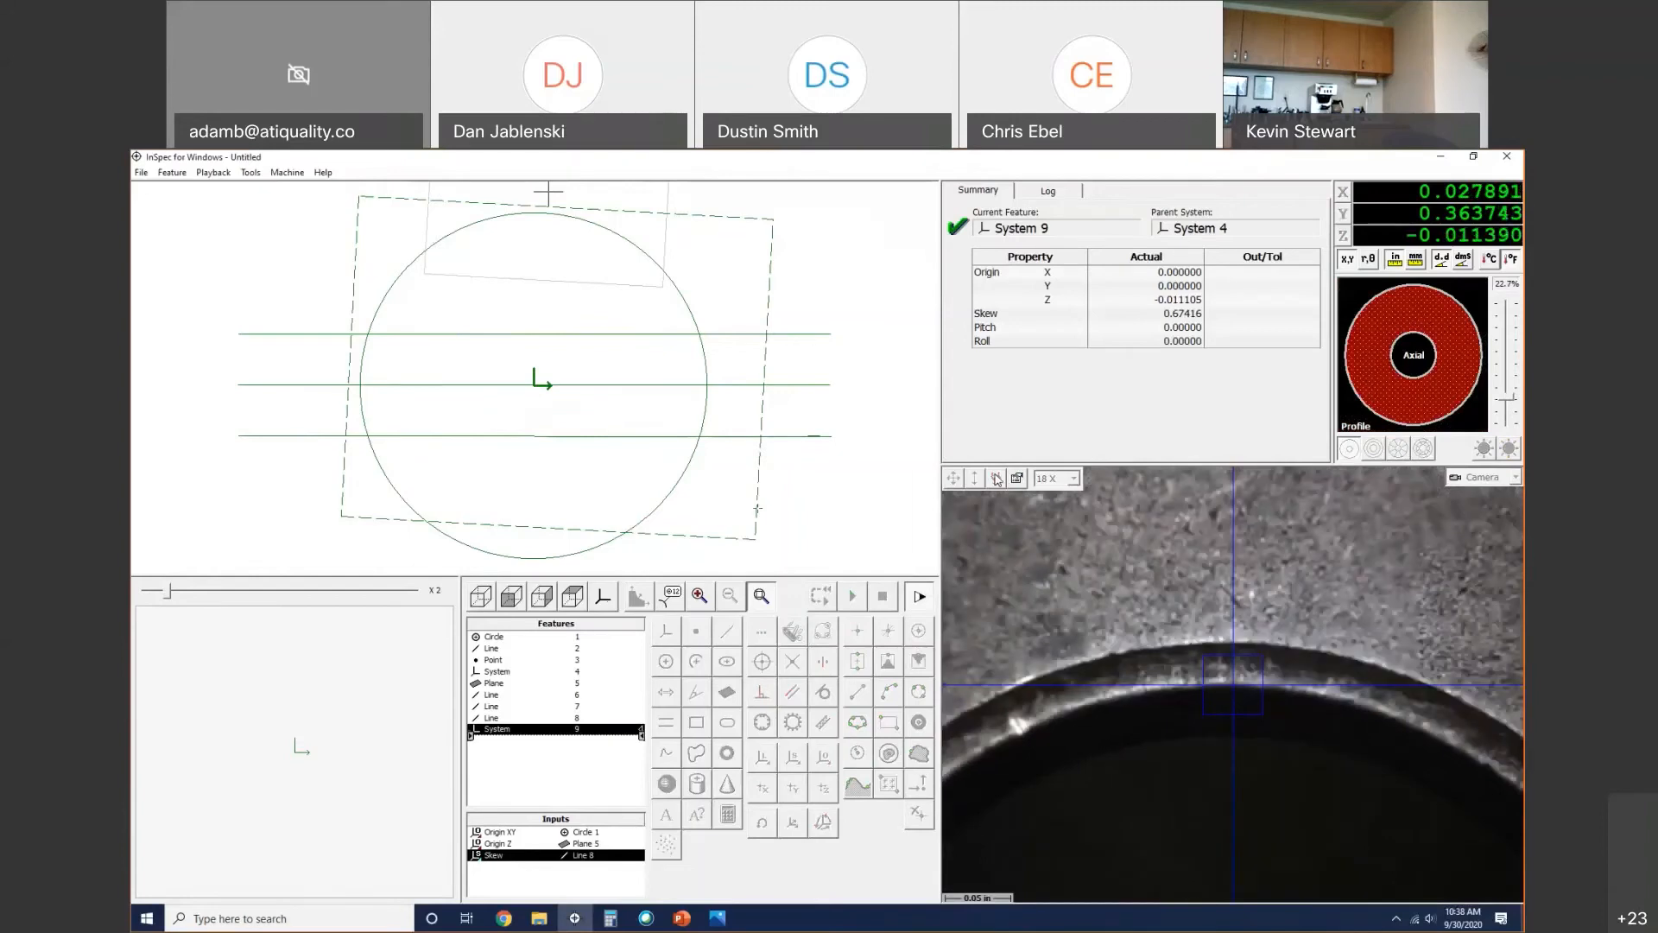
# Step: Try lighting the edge with only the rear sectors of the ring light, at 38.0% brightness
pyautogui.click(1397, 449)
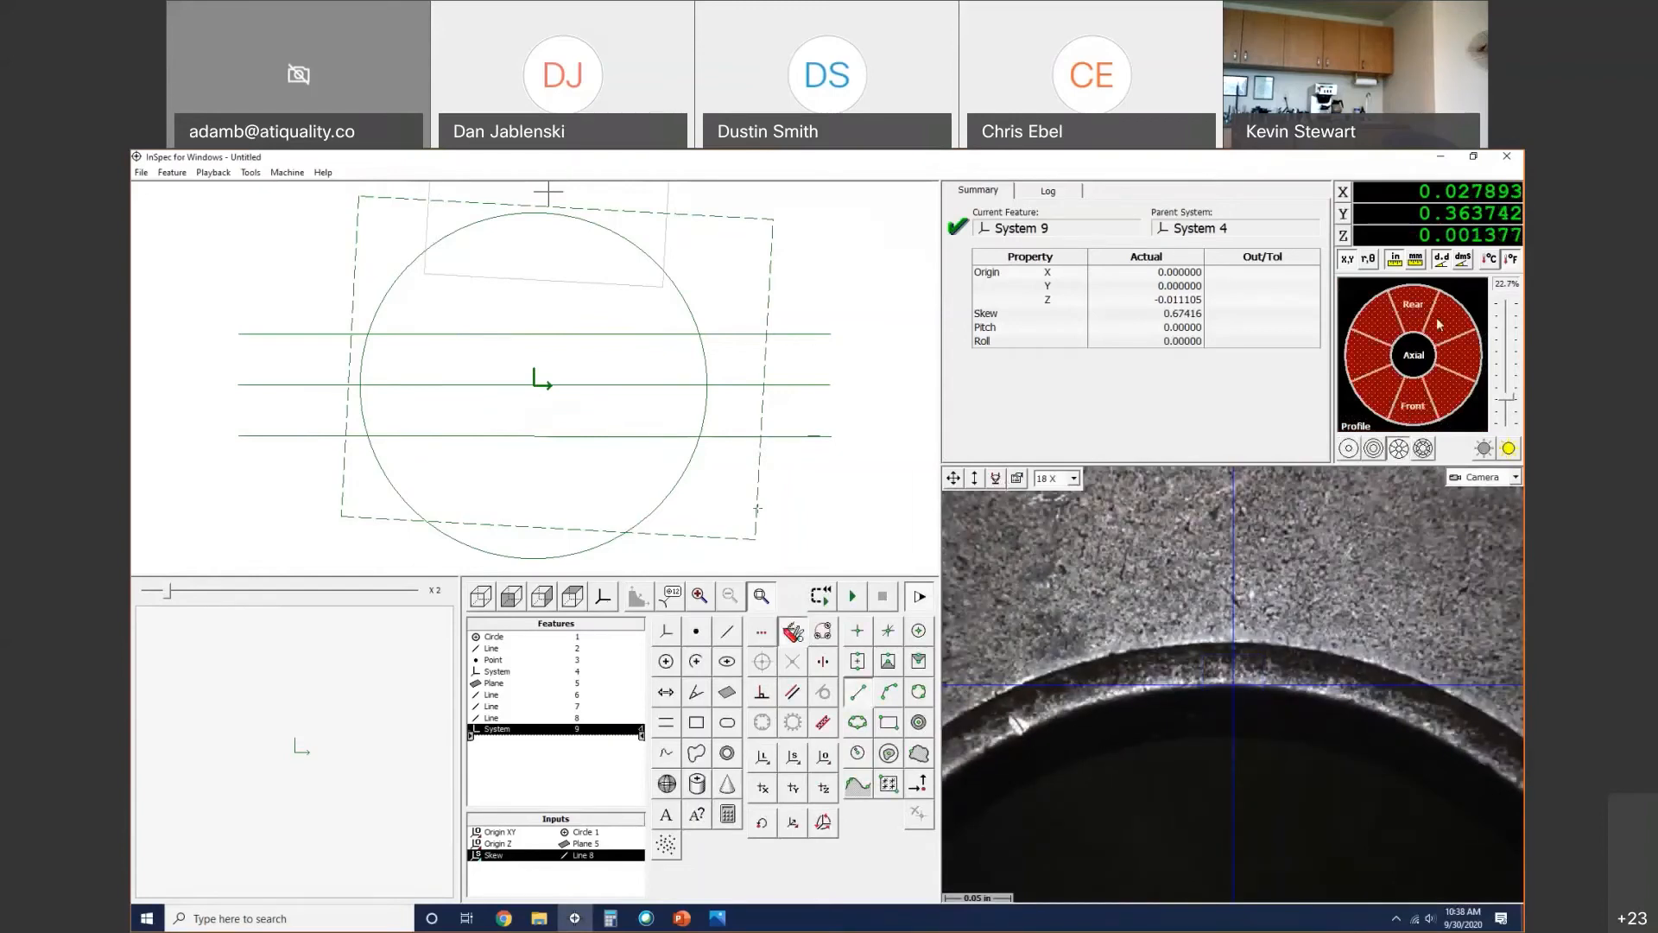
pyautogui.click(1508, 448)
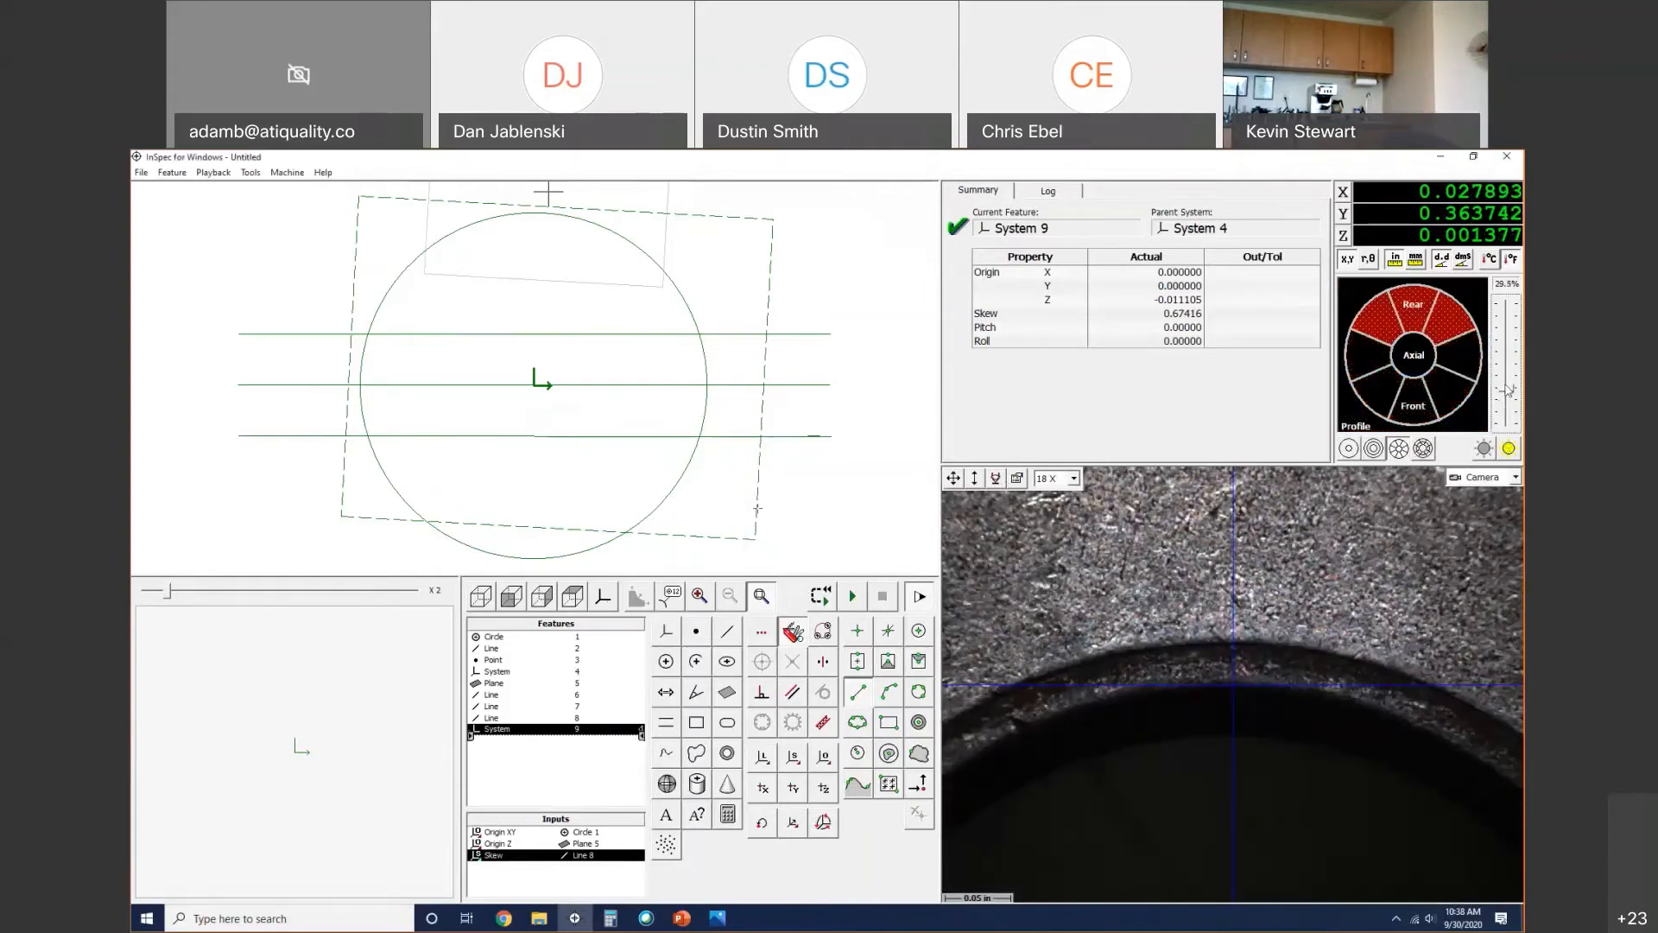
pyautogui.moveTo(1508, 390); pyautogui.dragTo(1508, 380)
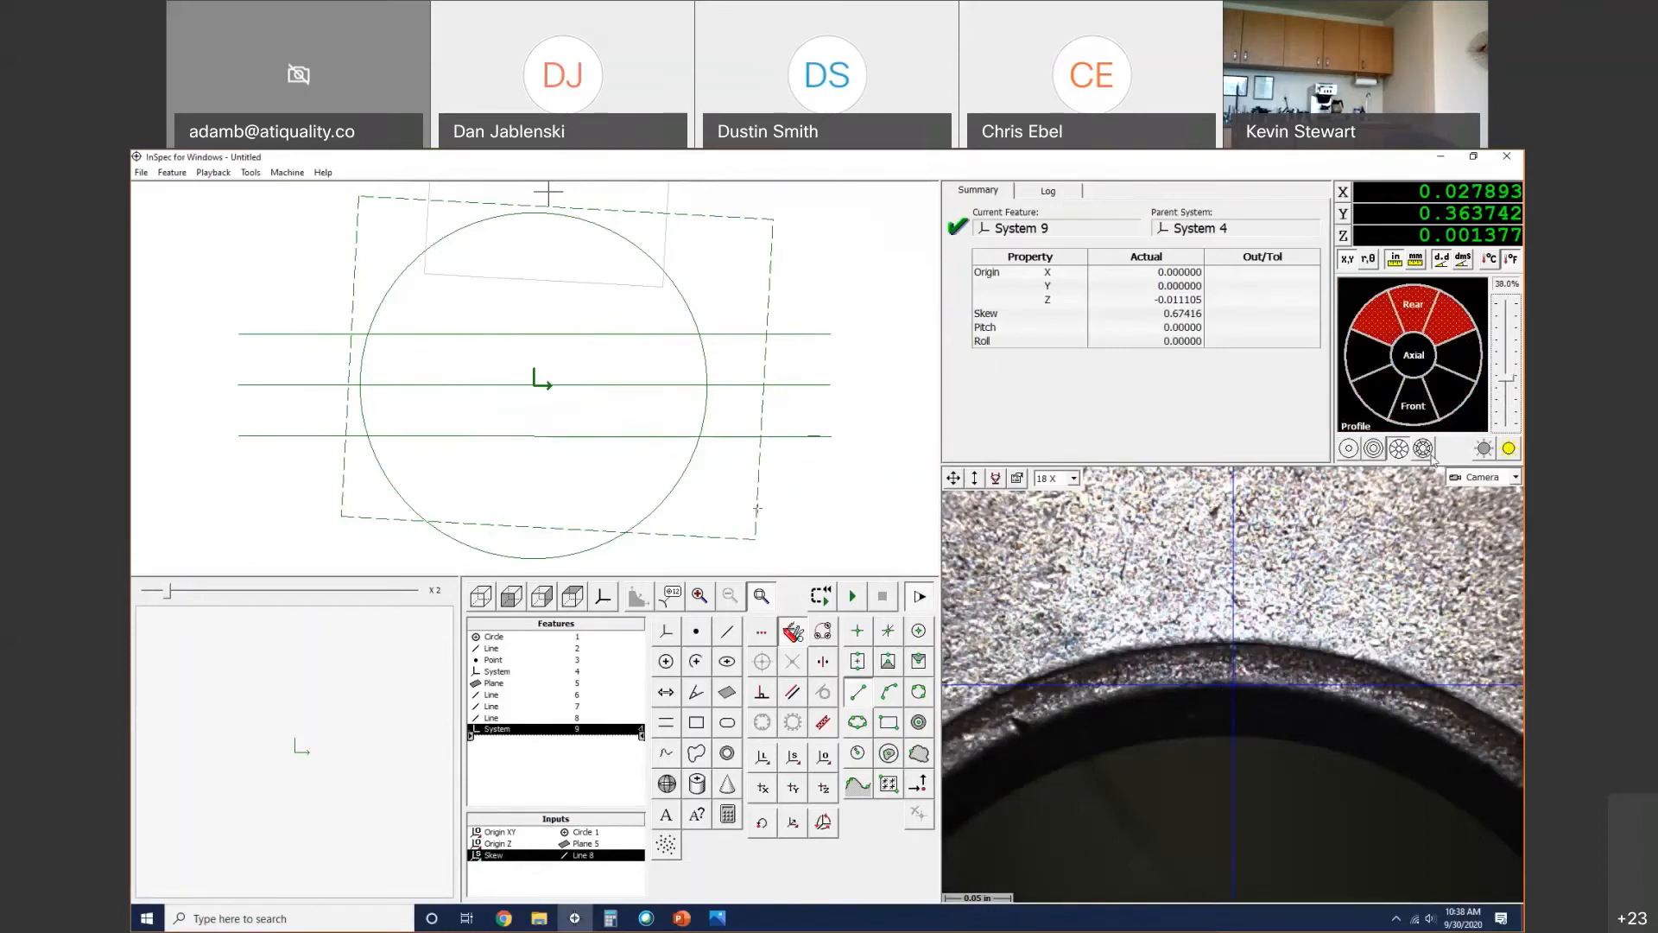
# Step: Try lighting the edge with only the front ring sectors at 31.0%, and with only the axial light at 30.5%
pyautogui.click(1508, 448)
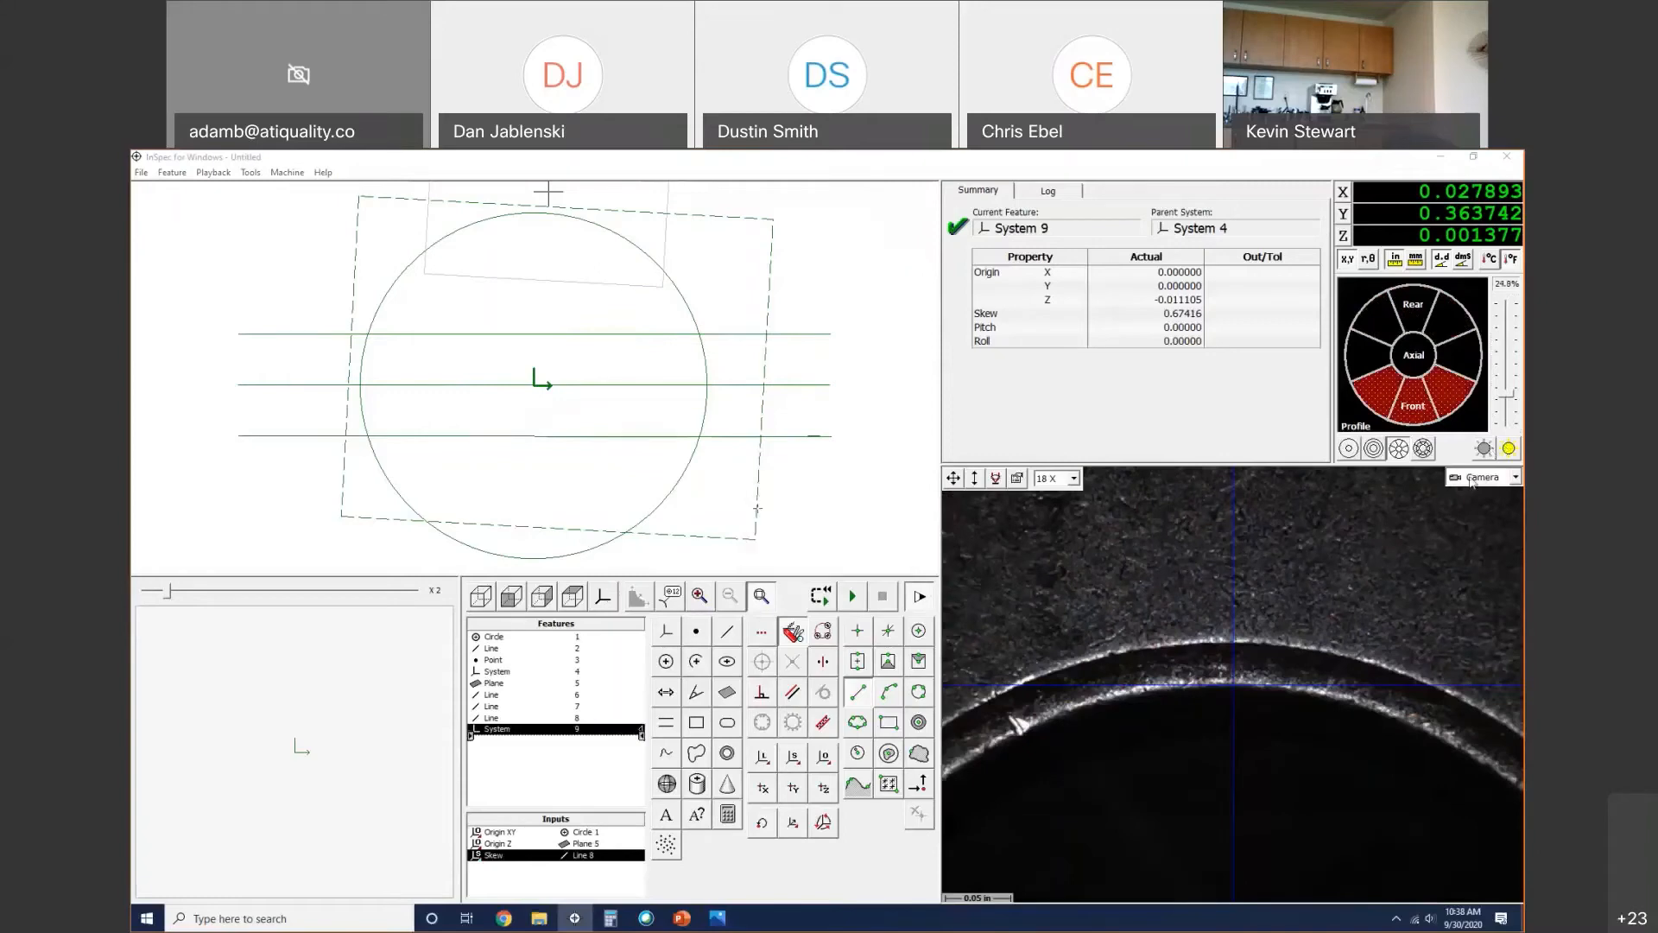
pyautogui.click(1510, 389)
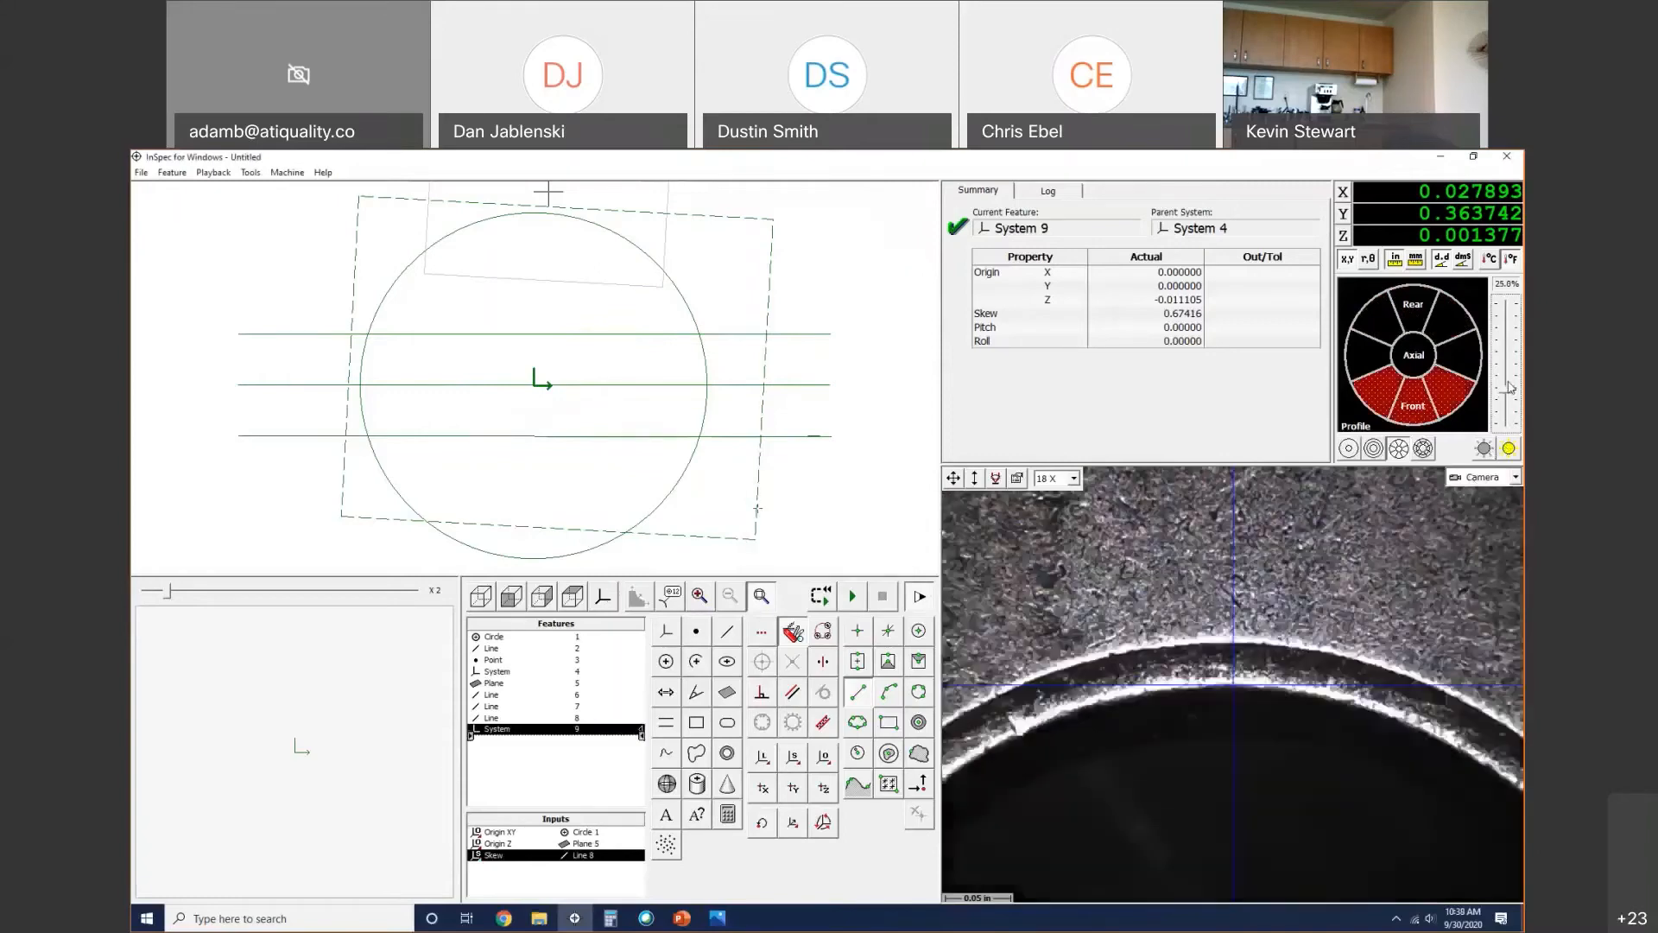
pyautogui.moveTo(1511, 388); pyautogui.dragTo(1510, 392)
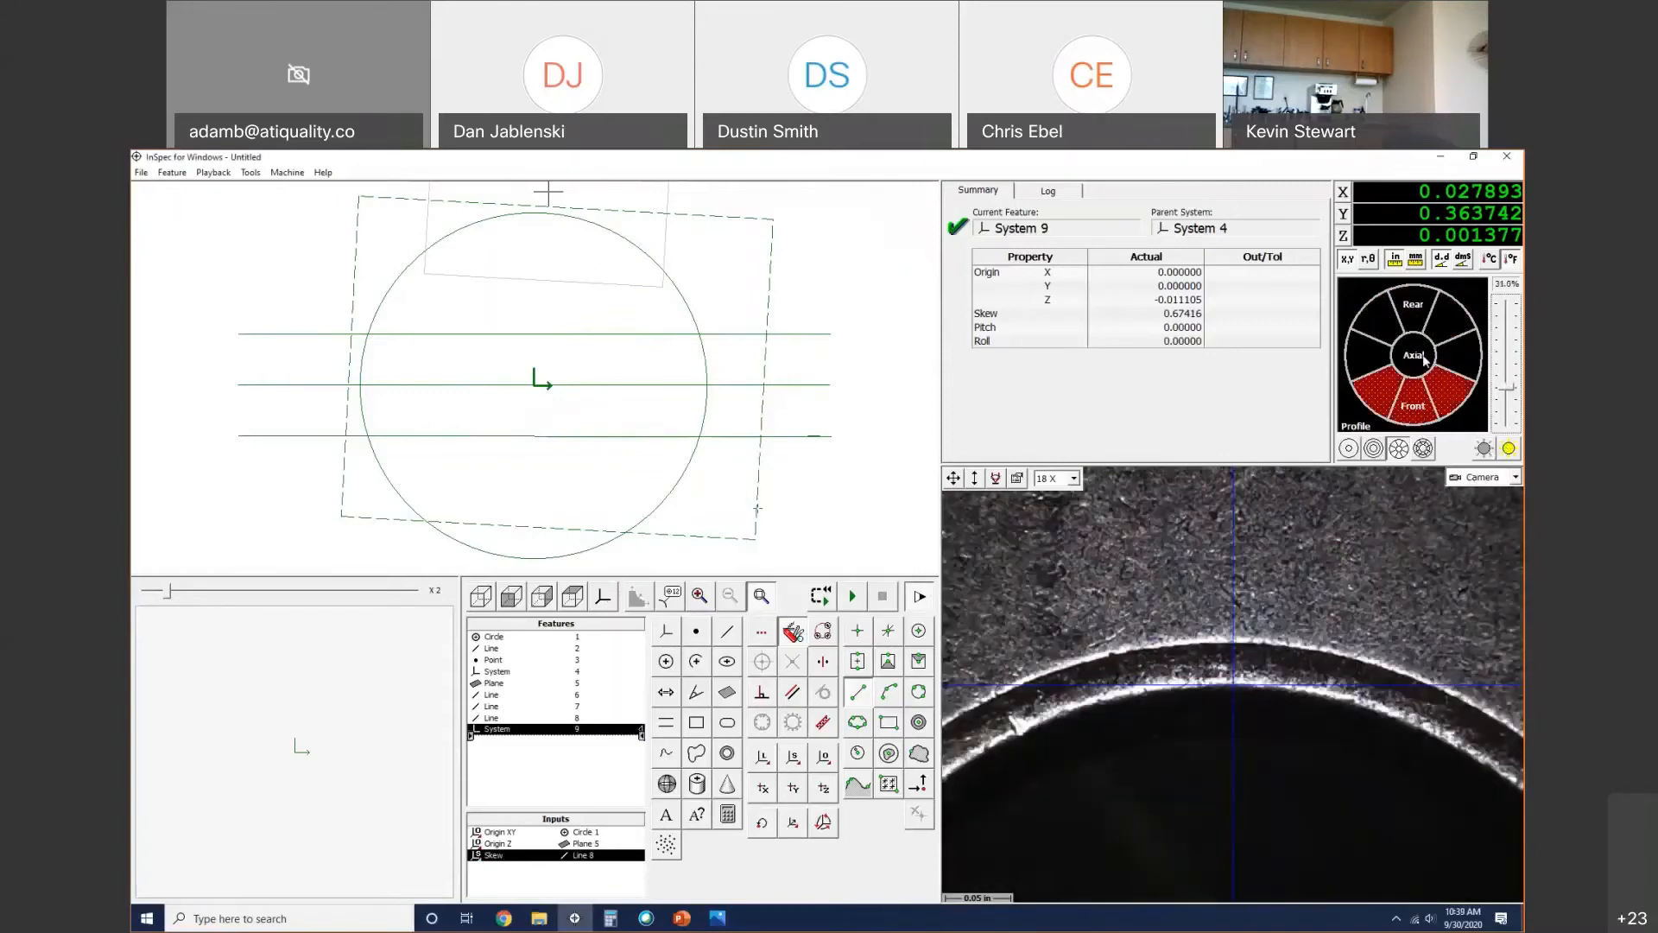
pyautogui.click(1509, 449)
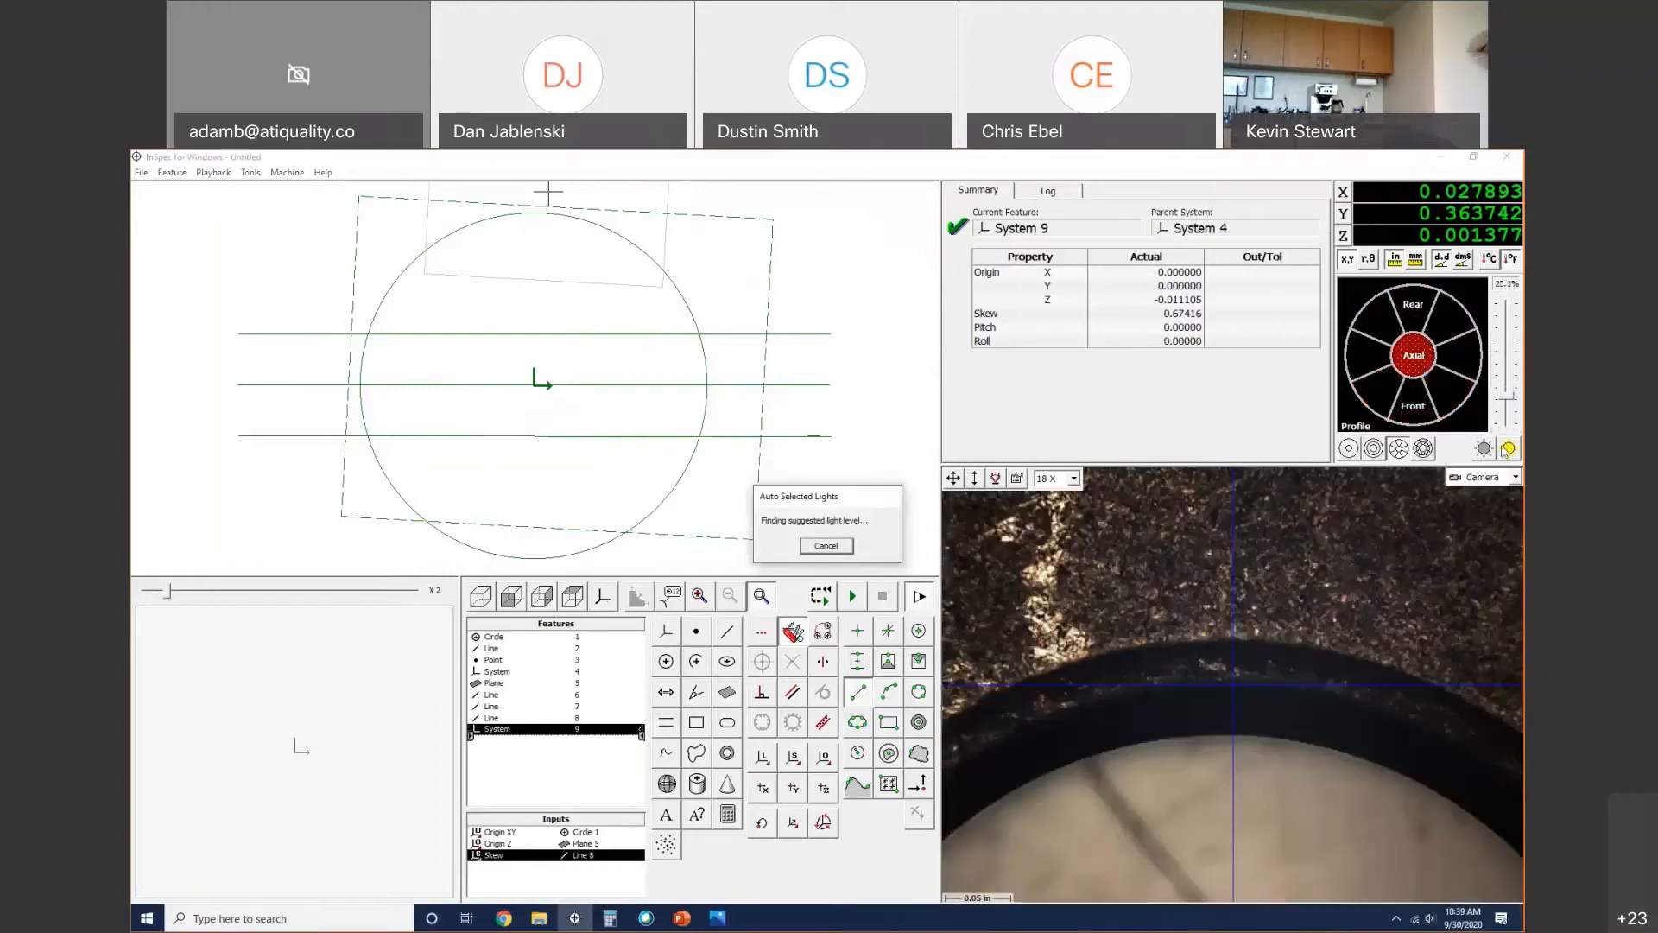
pyautogui.moveTo(1516, 395); pyautogui.dragTo(1509, 392)
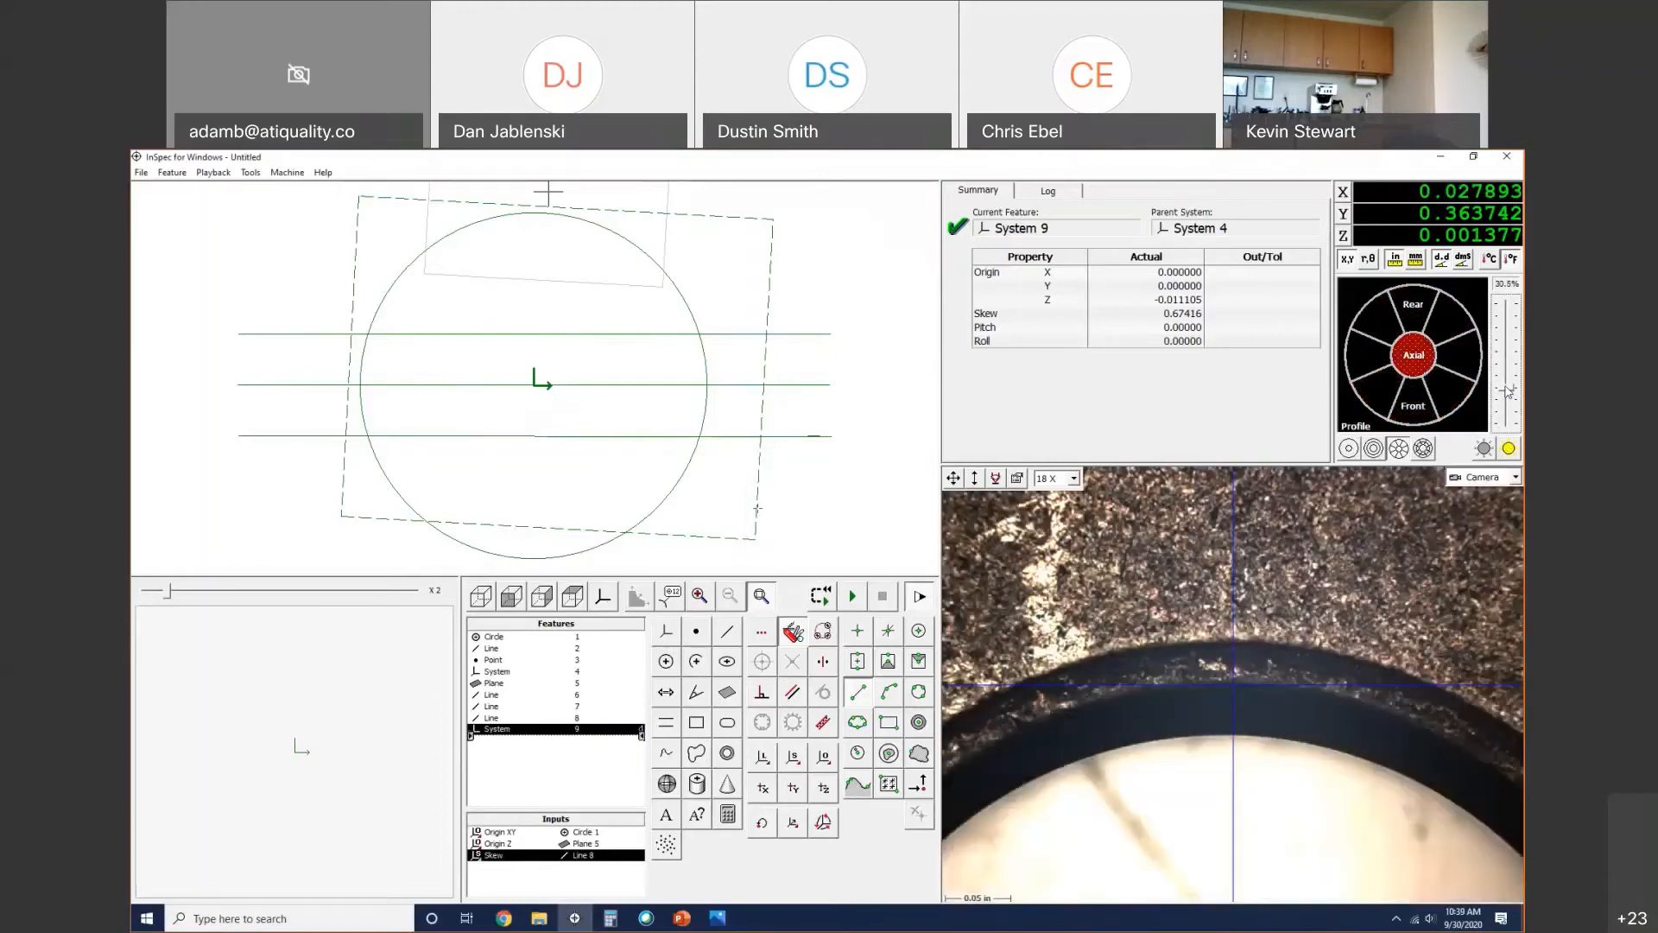
# Step: Try lighting the edge with the outer ring alone, and with the inner ring alone at 27.5% brightness
pyautogui.click(1374, 448)
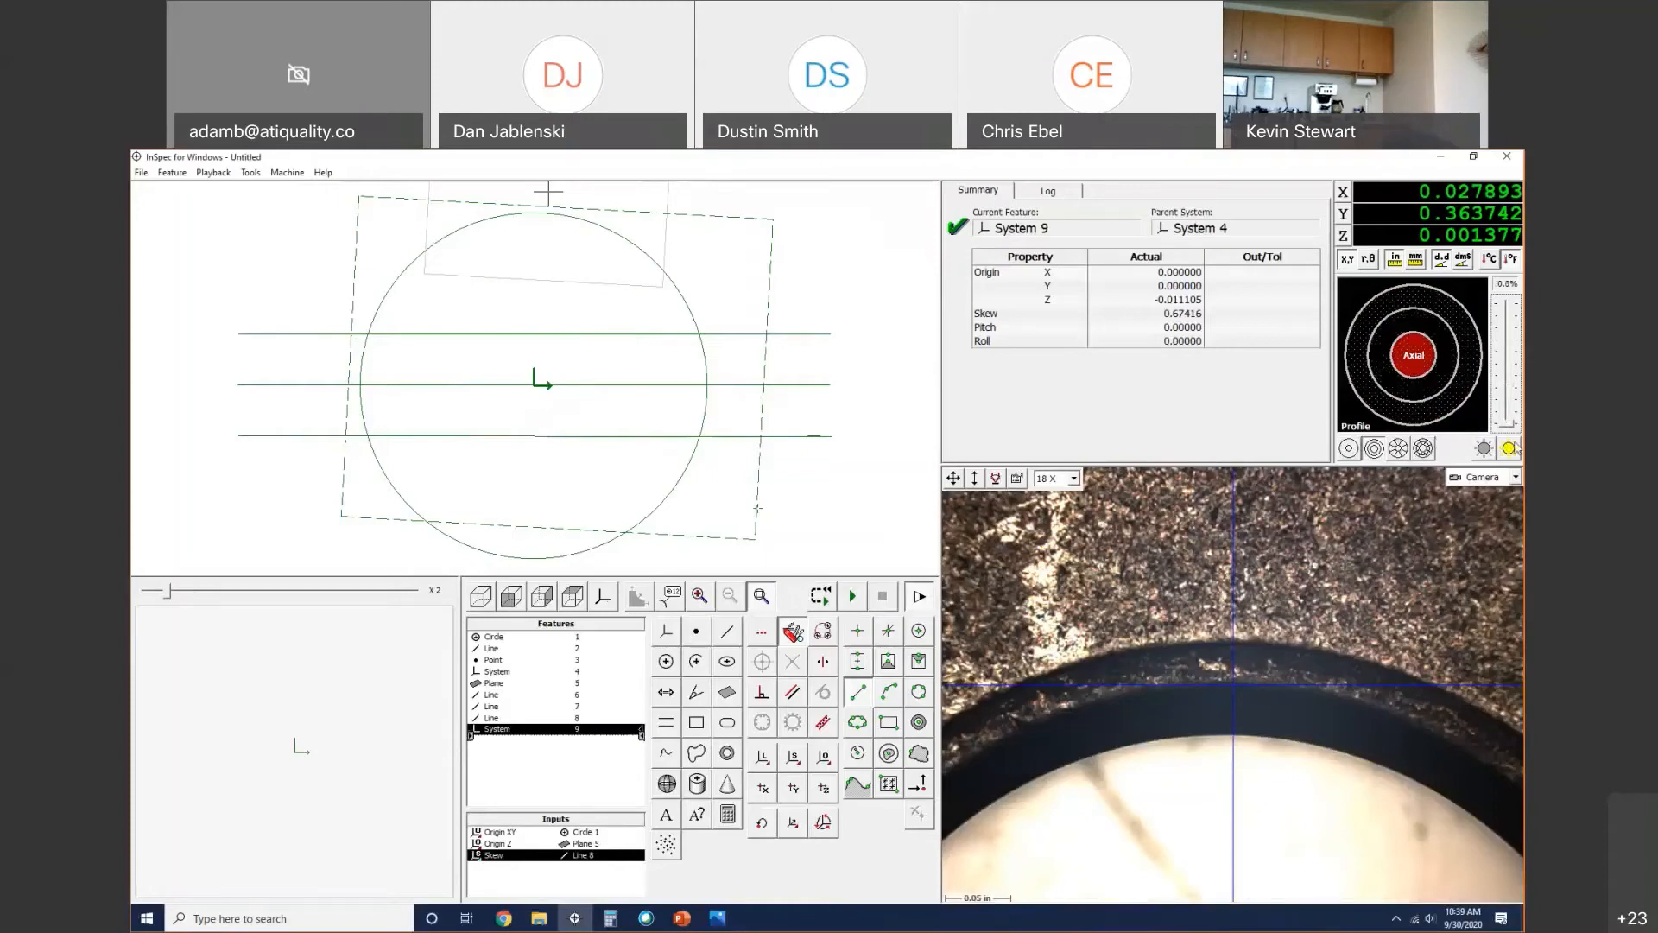
pyautogui.click(1509, 448)
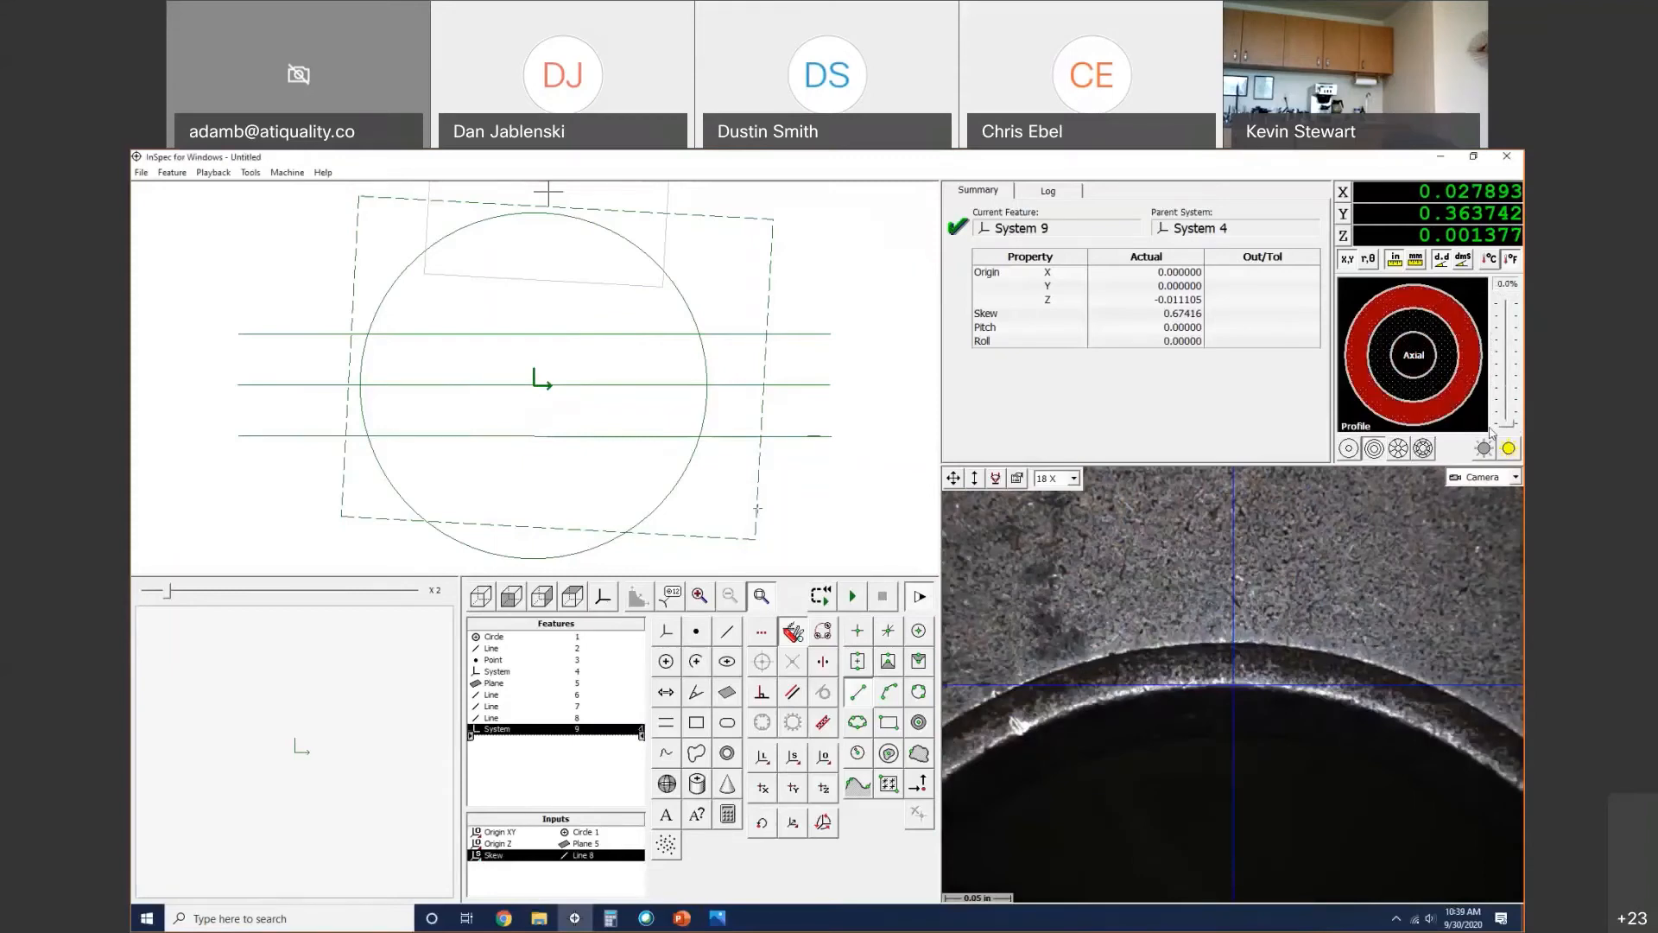
pyautogui.click(1509, 447)
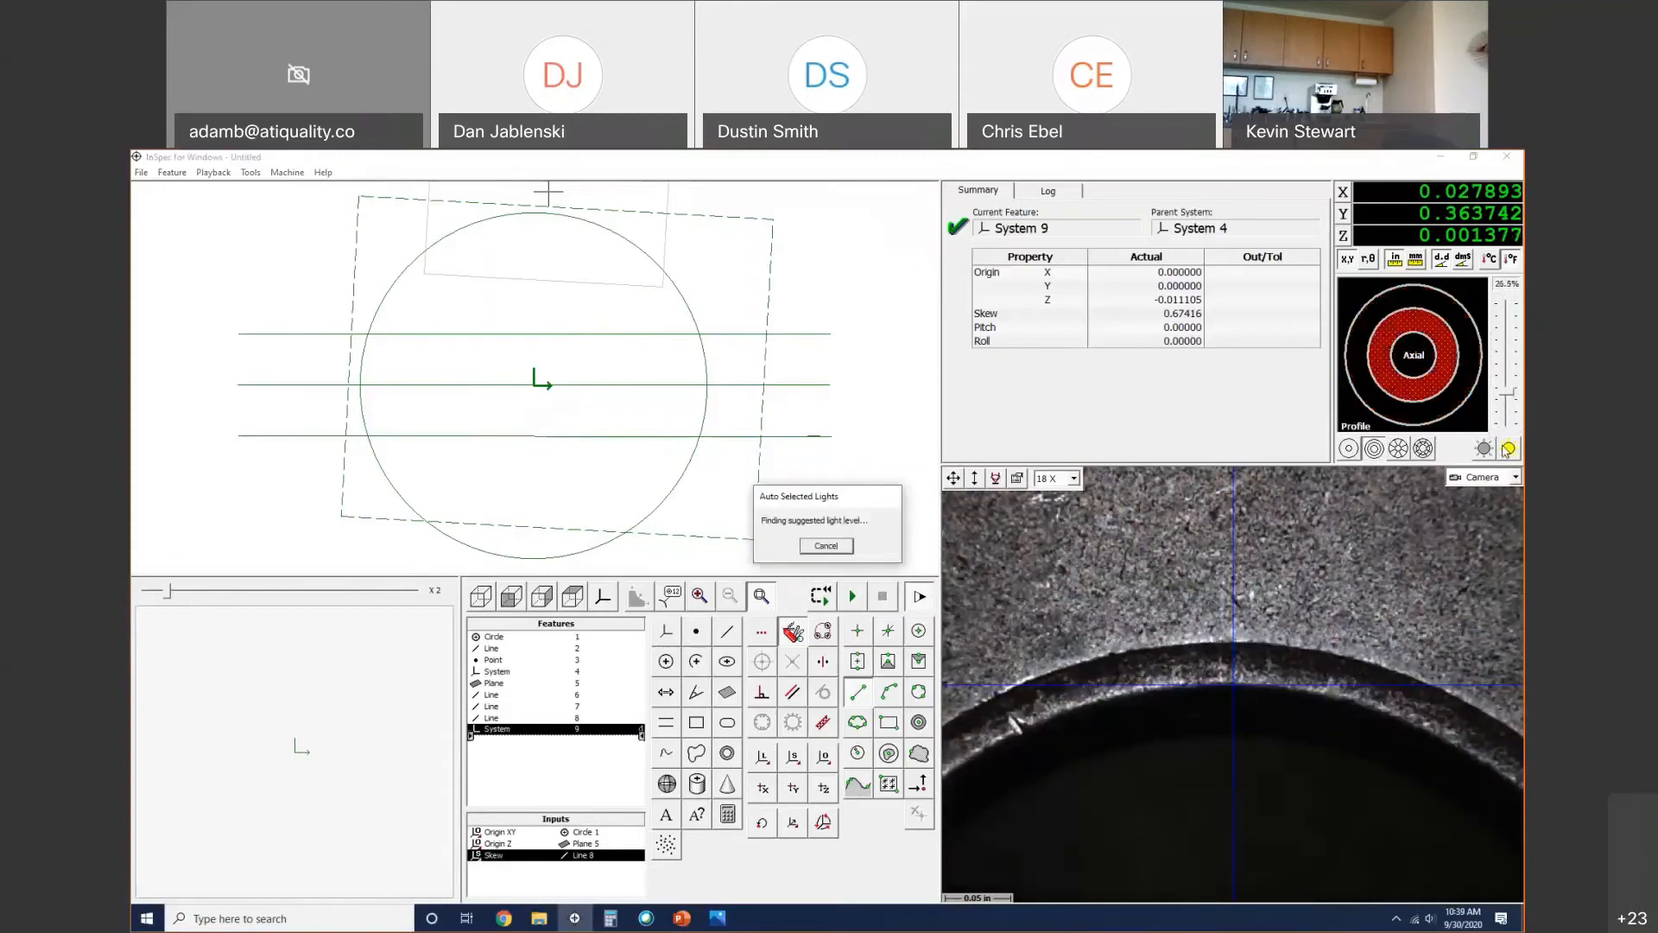
pyautogui.moveTo(1505, 396); pyautogui.dragTo(1506, 395)
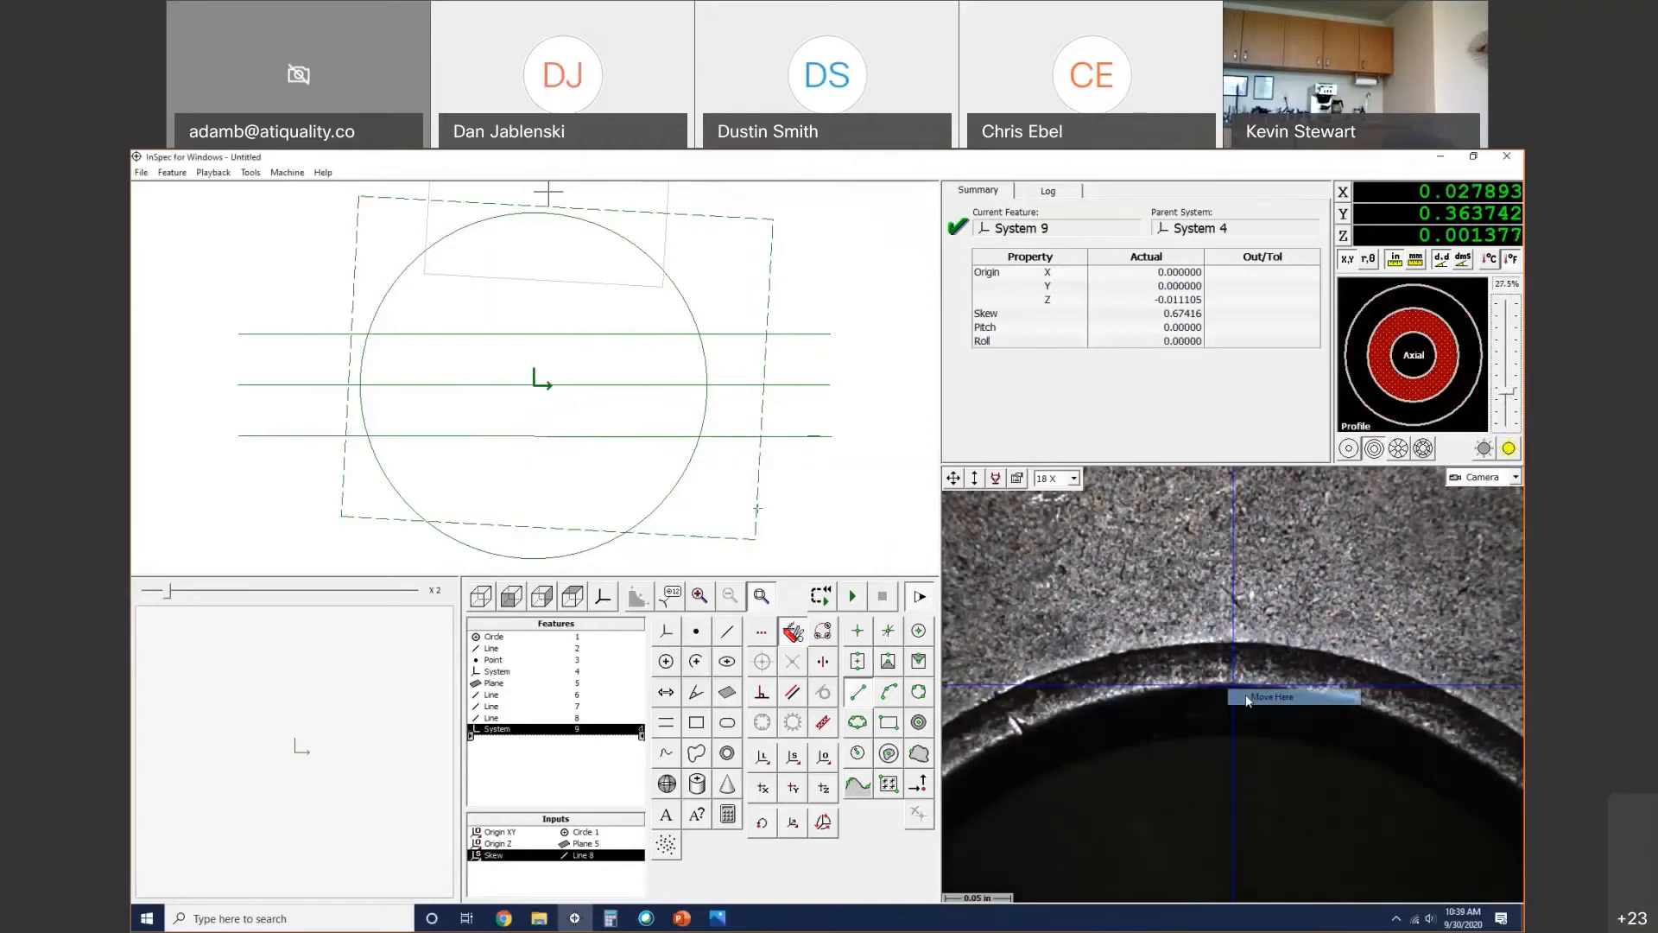
# Step: Light the edge with only the front segments of the inner ring, at 36.5% brightness
pyautogui.click(1422, 451)
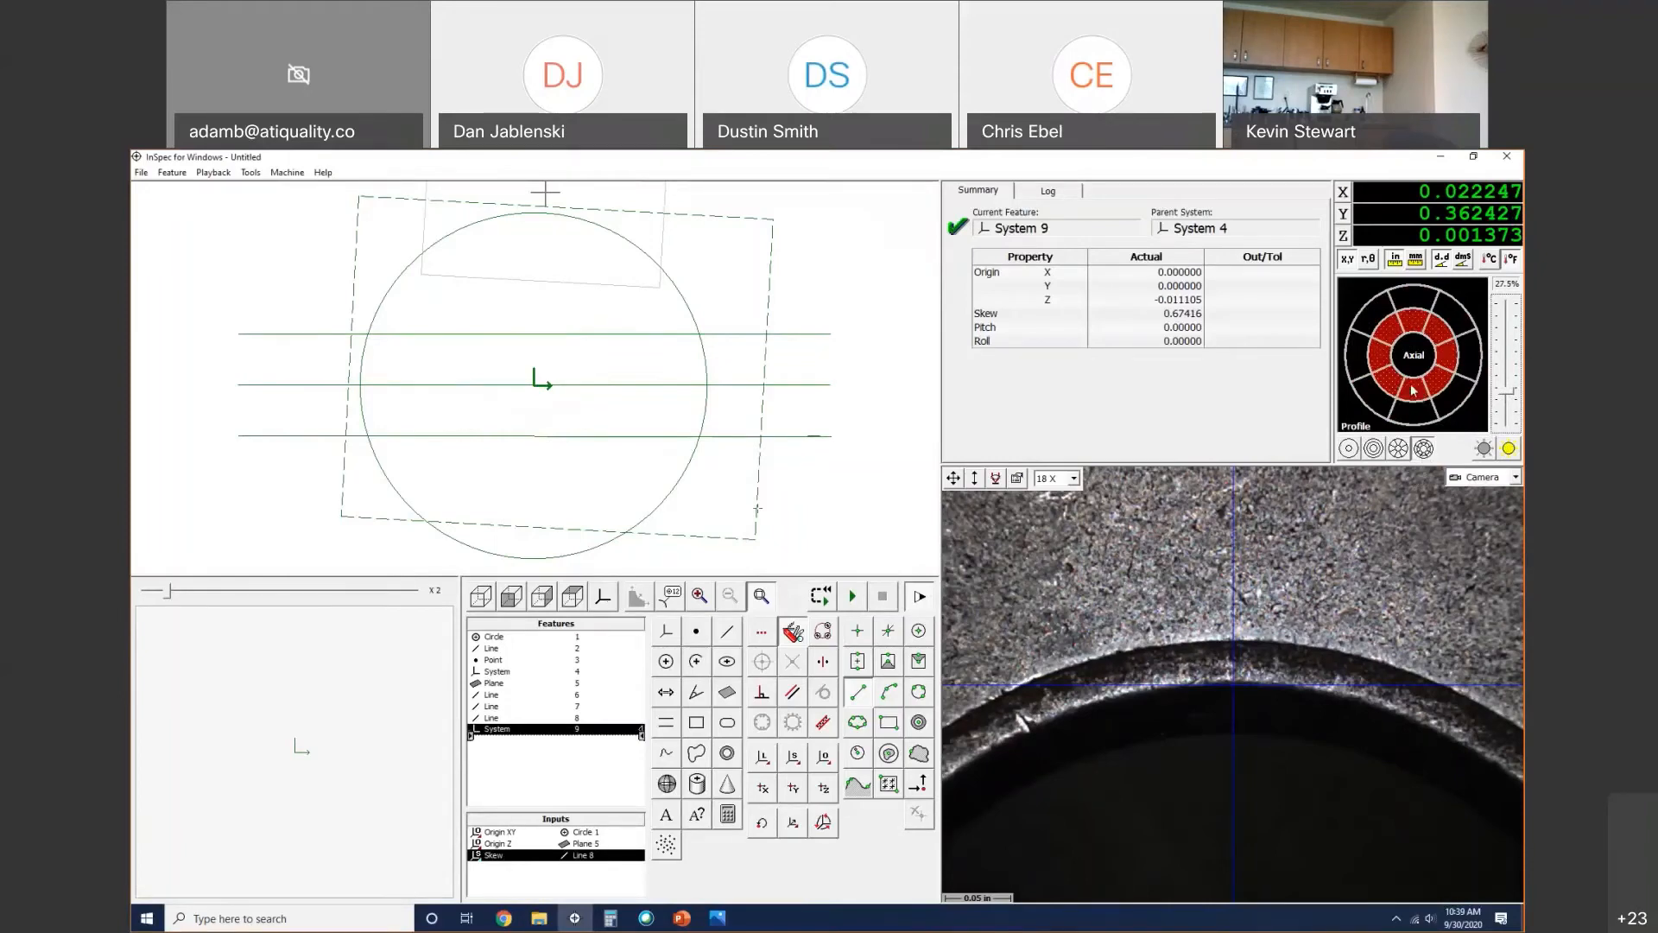
pyautogui.click(1509, 448)
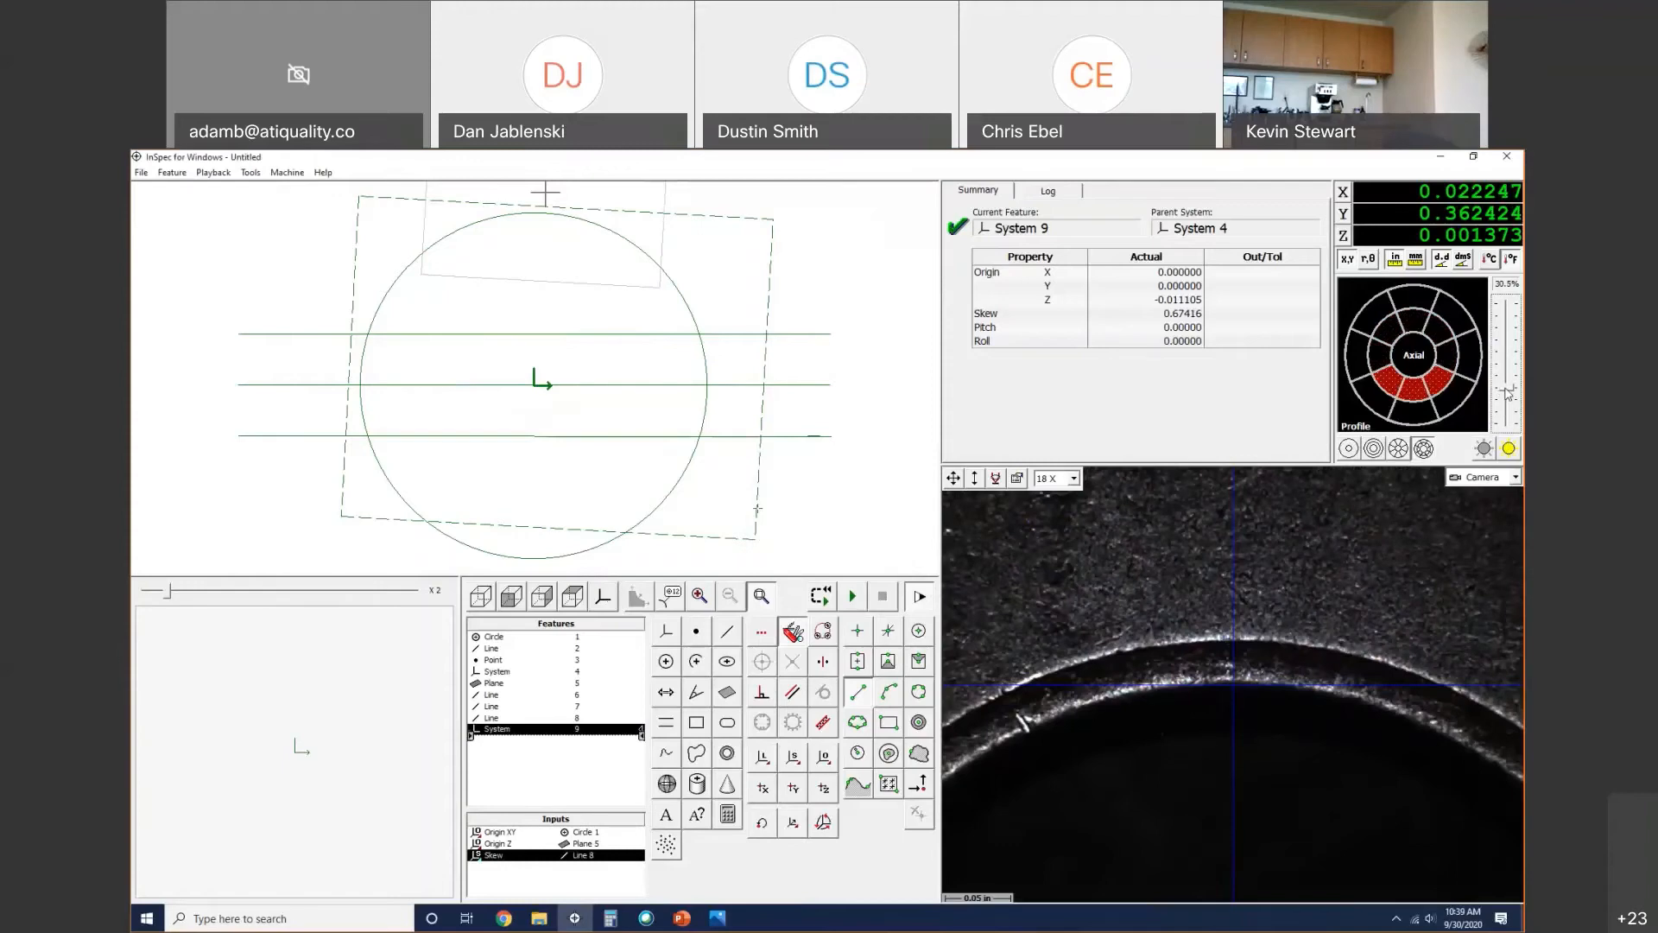
pyautogui.moveTo(1508, 393); pyautogui.dragTo(1510, 386)
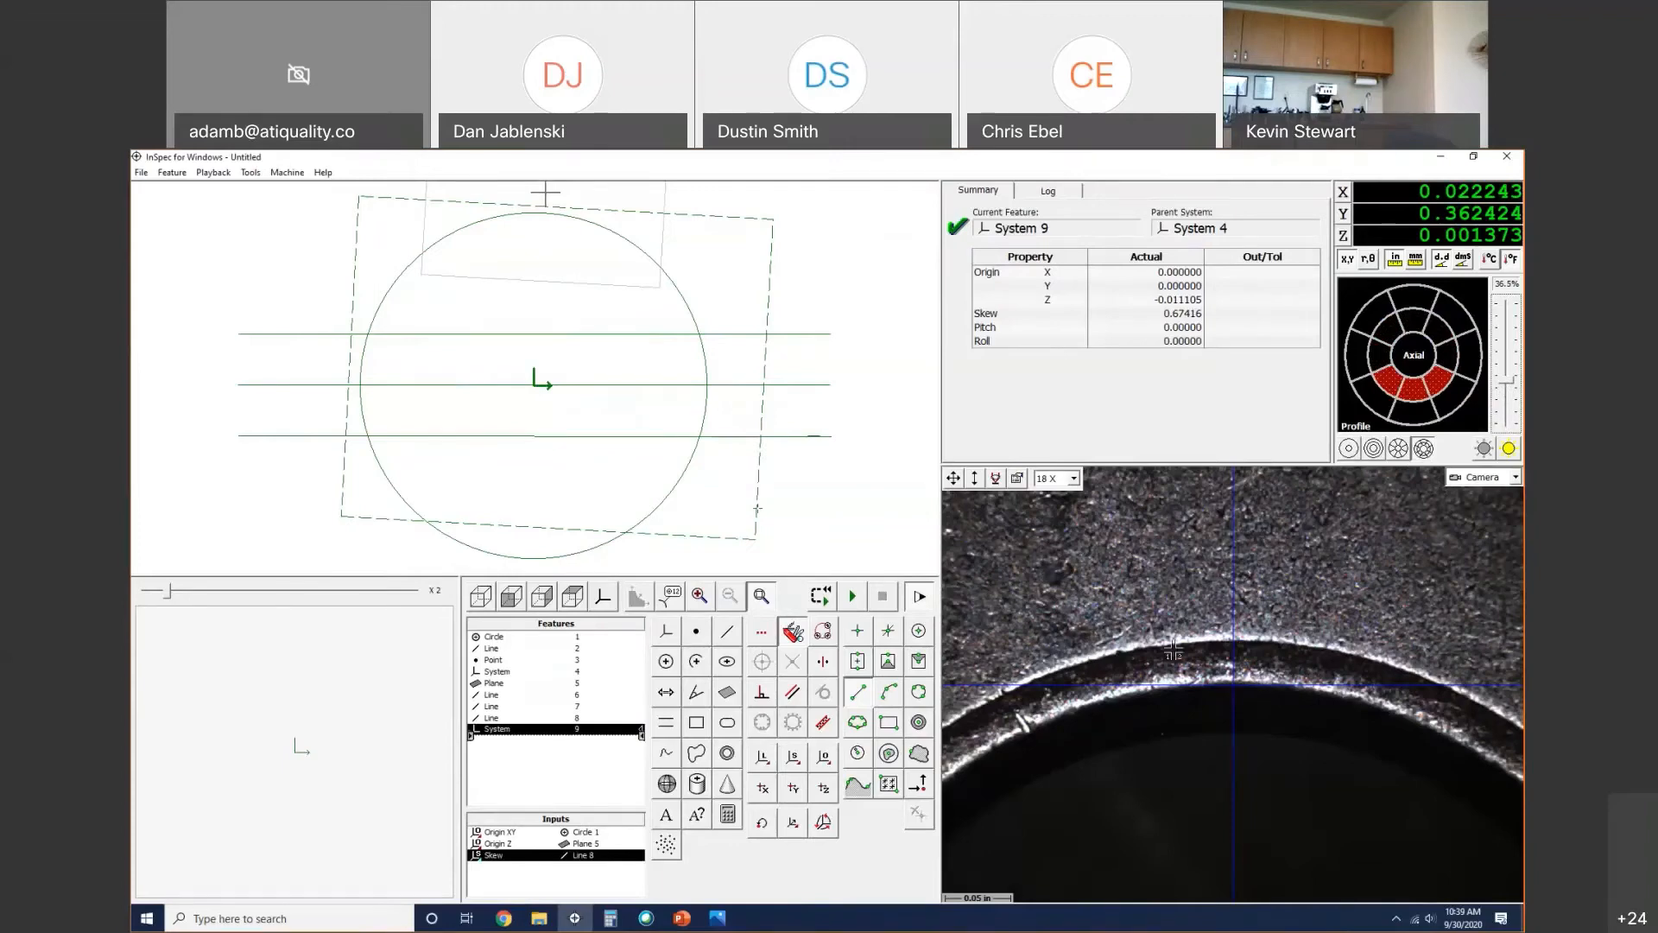
# Step: Measure a points-fit circle with a three-point arc along the lit edge around the bore, and adjust the arc's search band
pyautogui.click(666, 665)
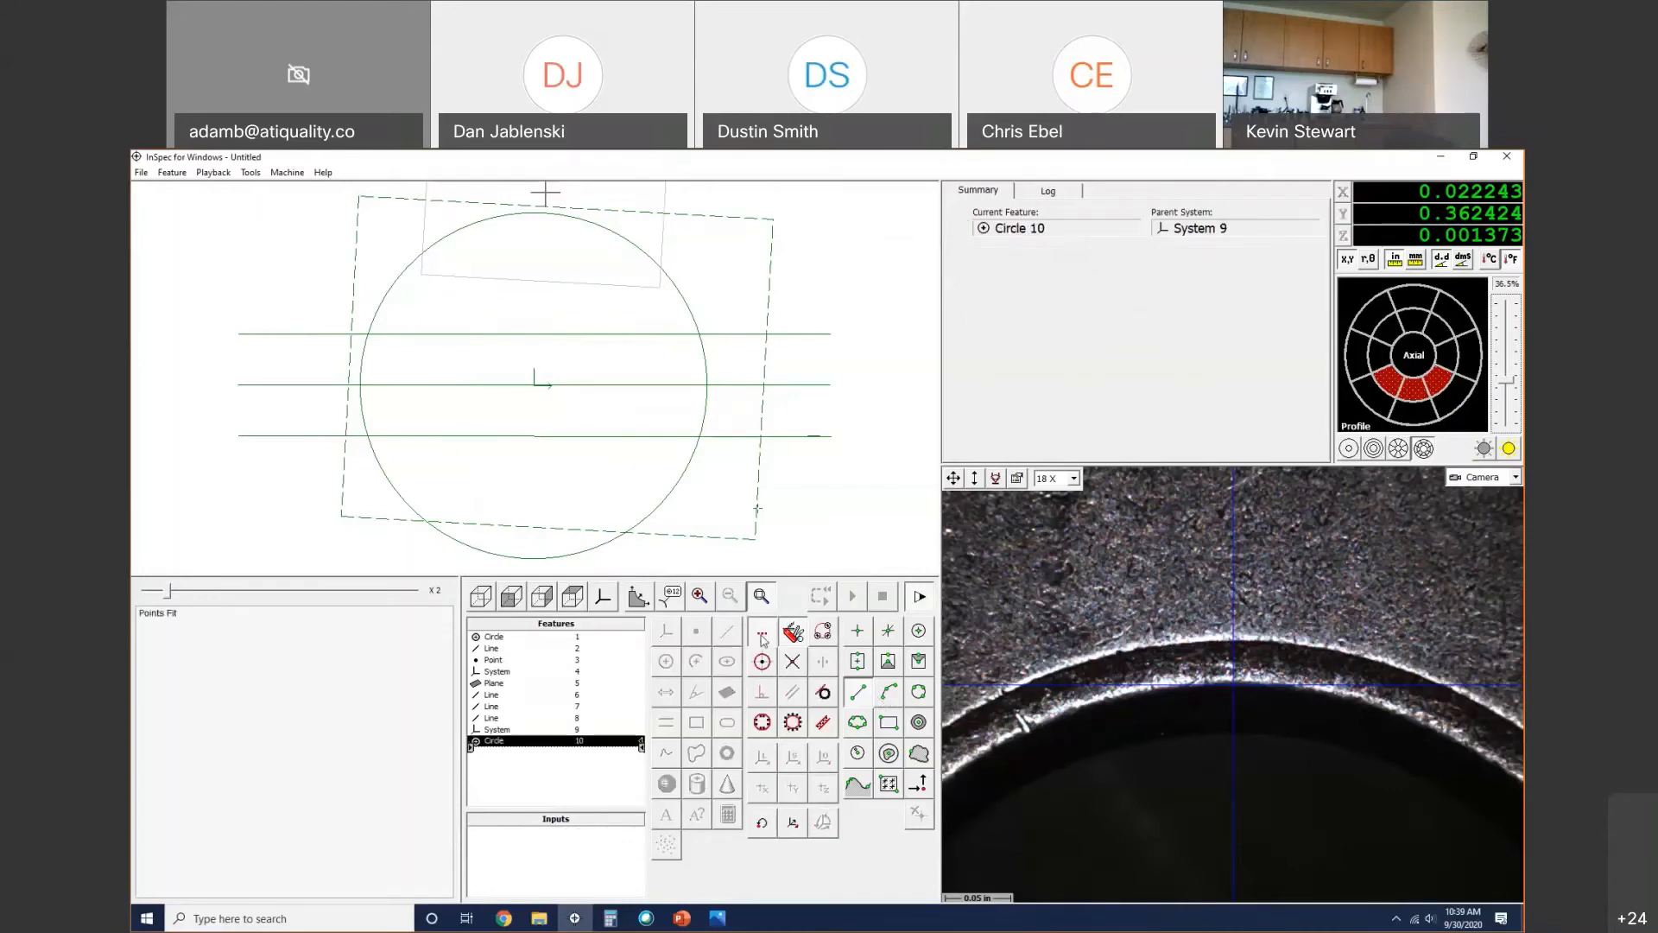
pyautogui.click(889, 691)
pyautogui.click(1035, 728)
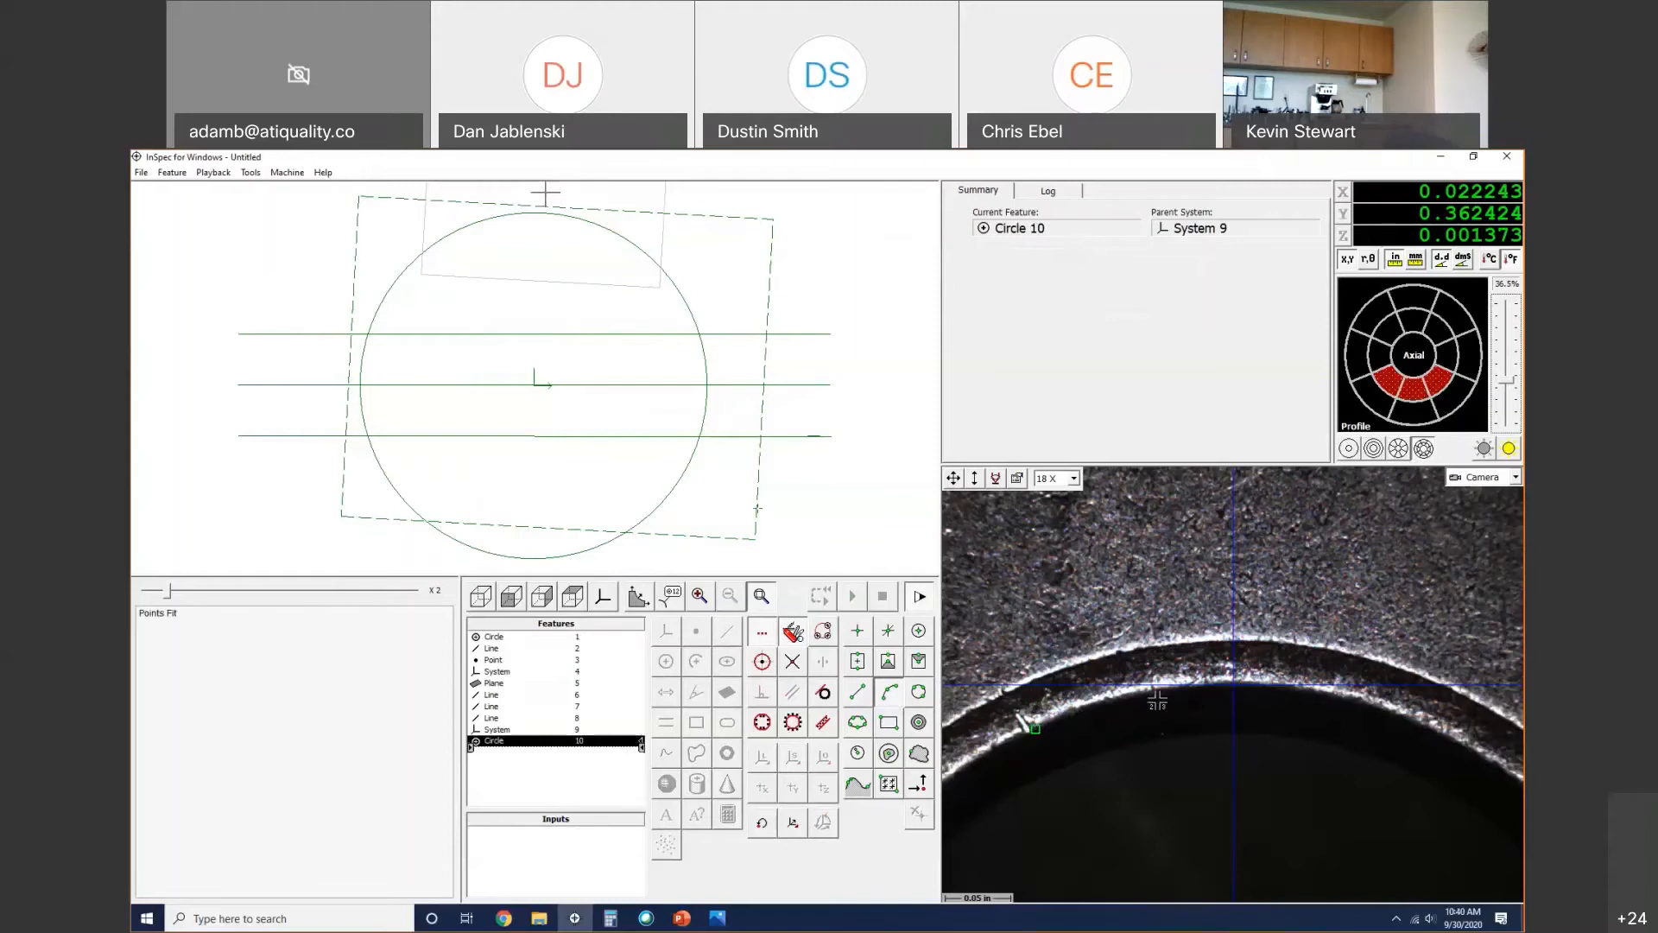
pyautogui.click(1226, 680)
pyautogui.click(1460, 745)
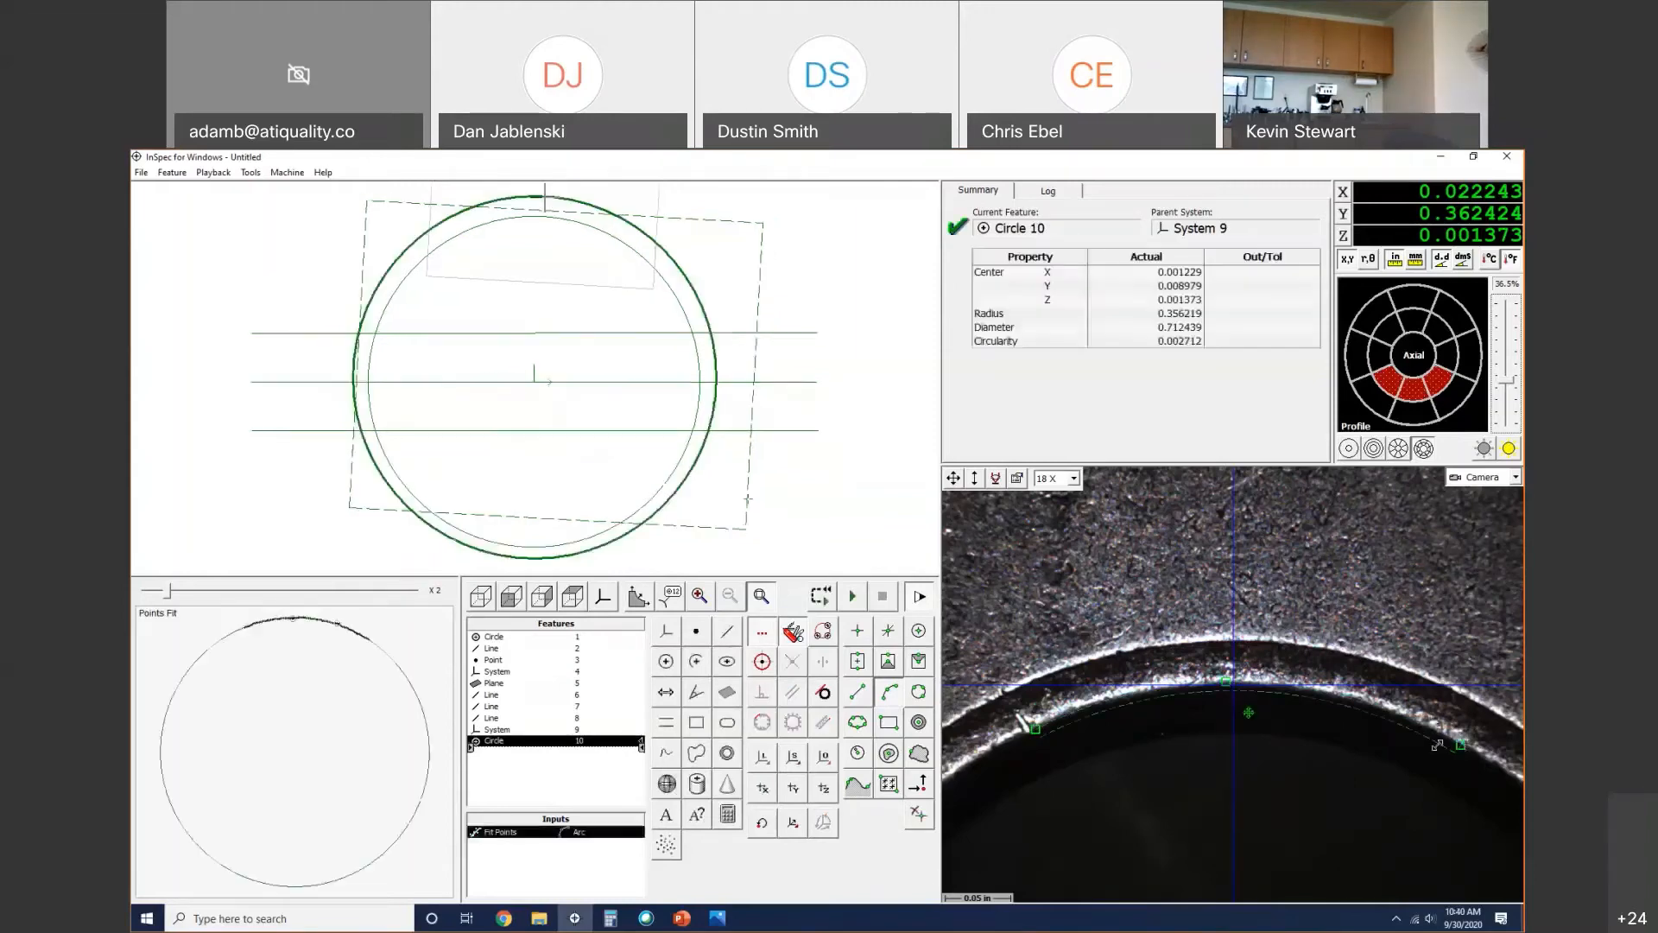
pyautogui.moveTo(1461, 745); pyautogui.dragTo(1459, 746)
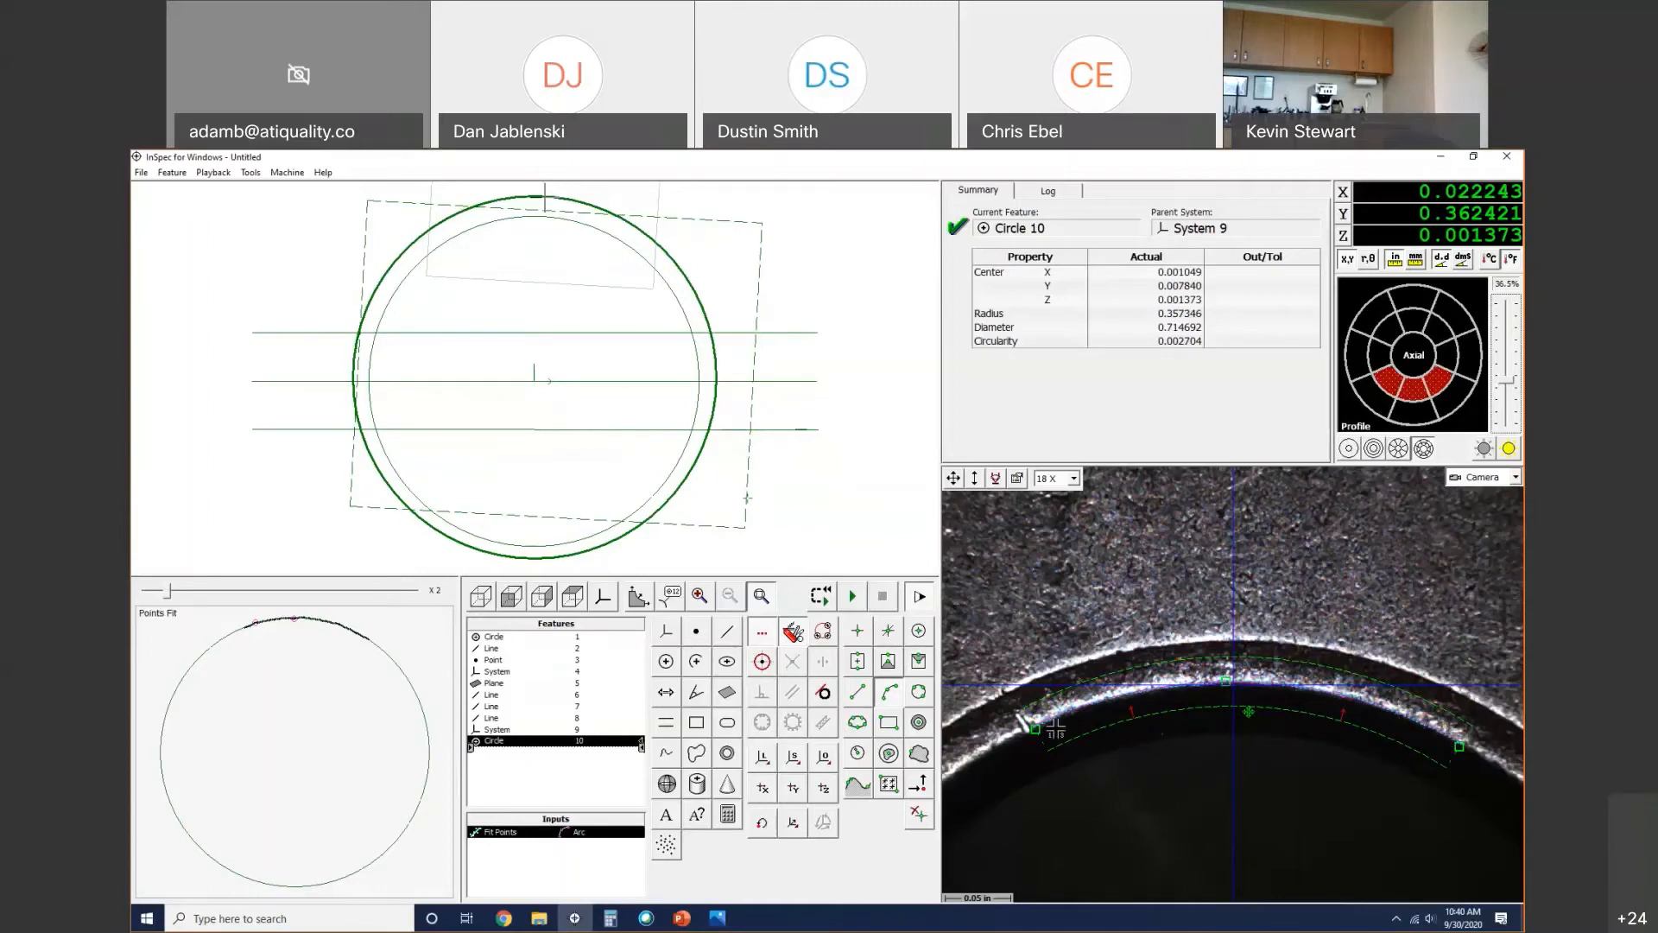
pyautogui.moveTo(1307, 710); pyautogui.dragTo(1307, 655)
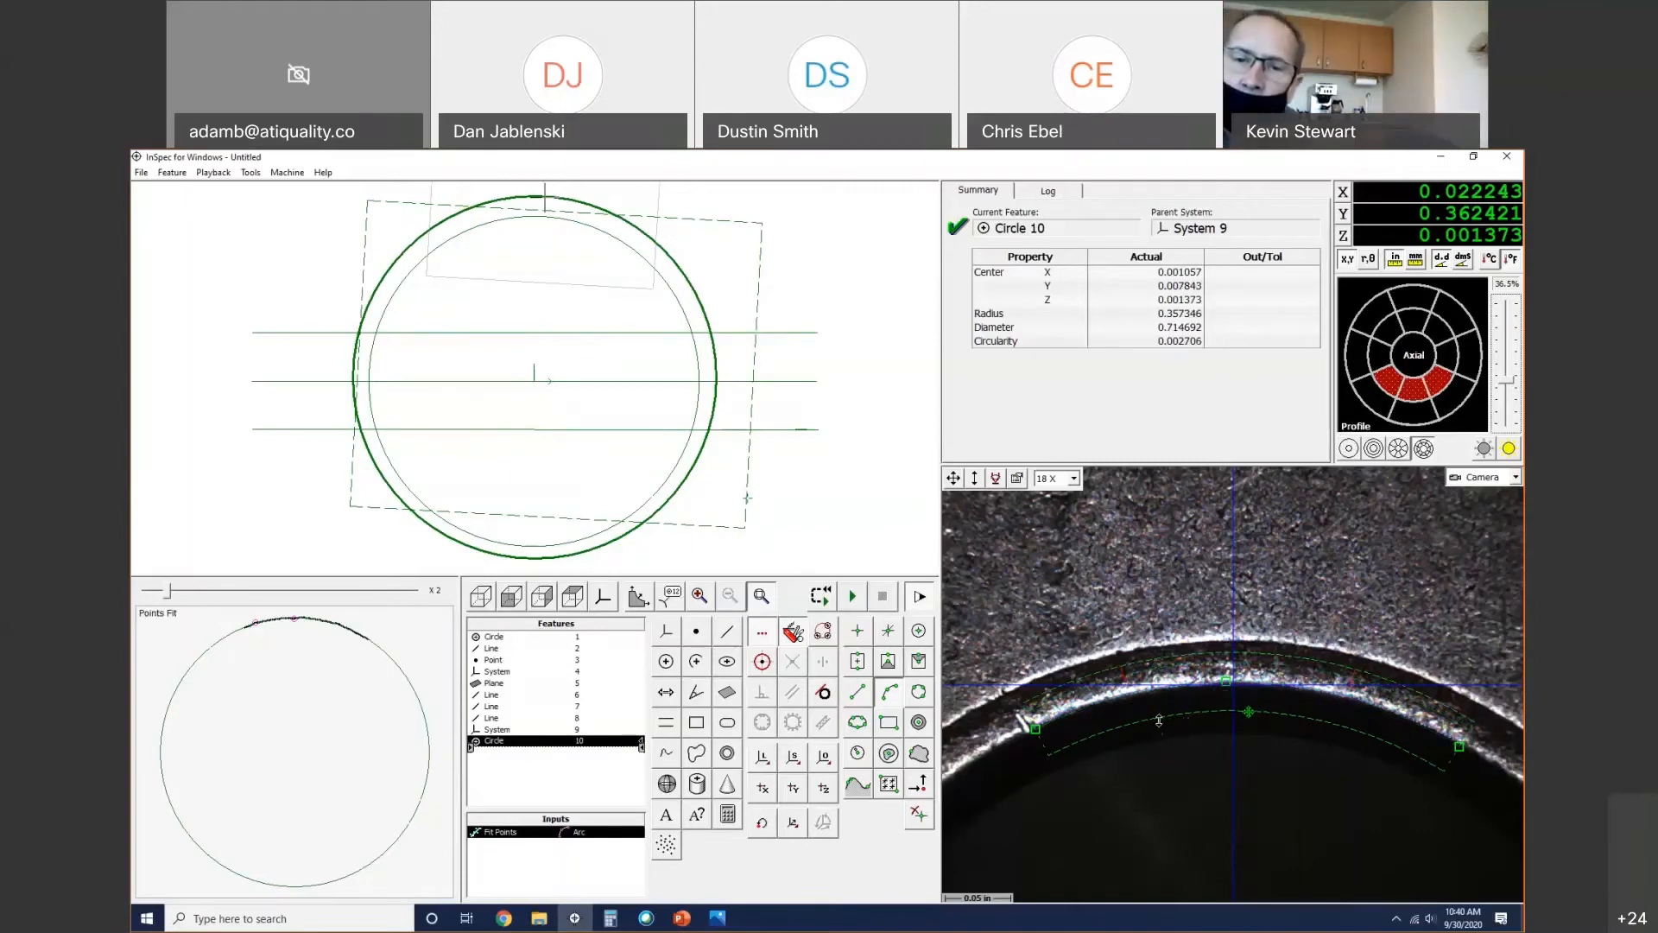
pyautogui.moveTo(1061, 698); pyautogui.dragTo(1059, 692)
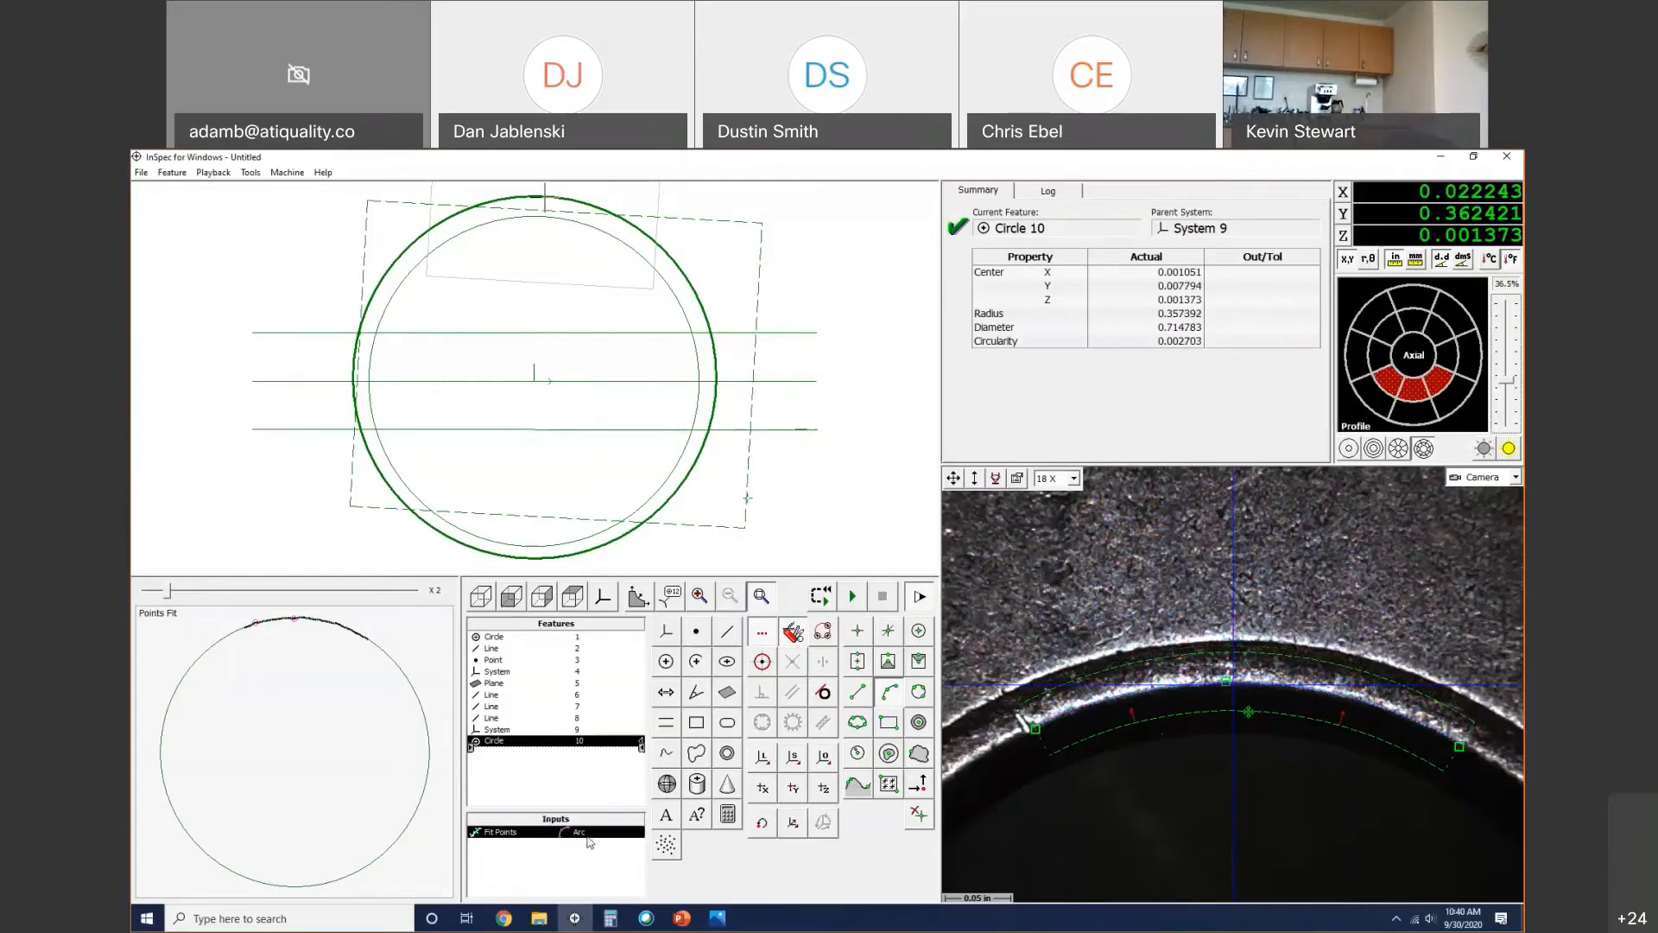
pyautogui.rightClick(592, 835)
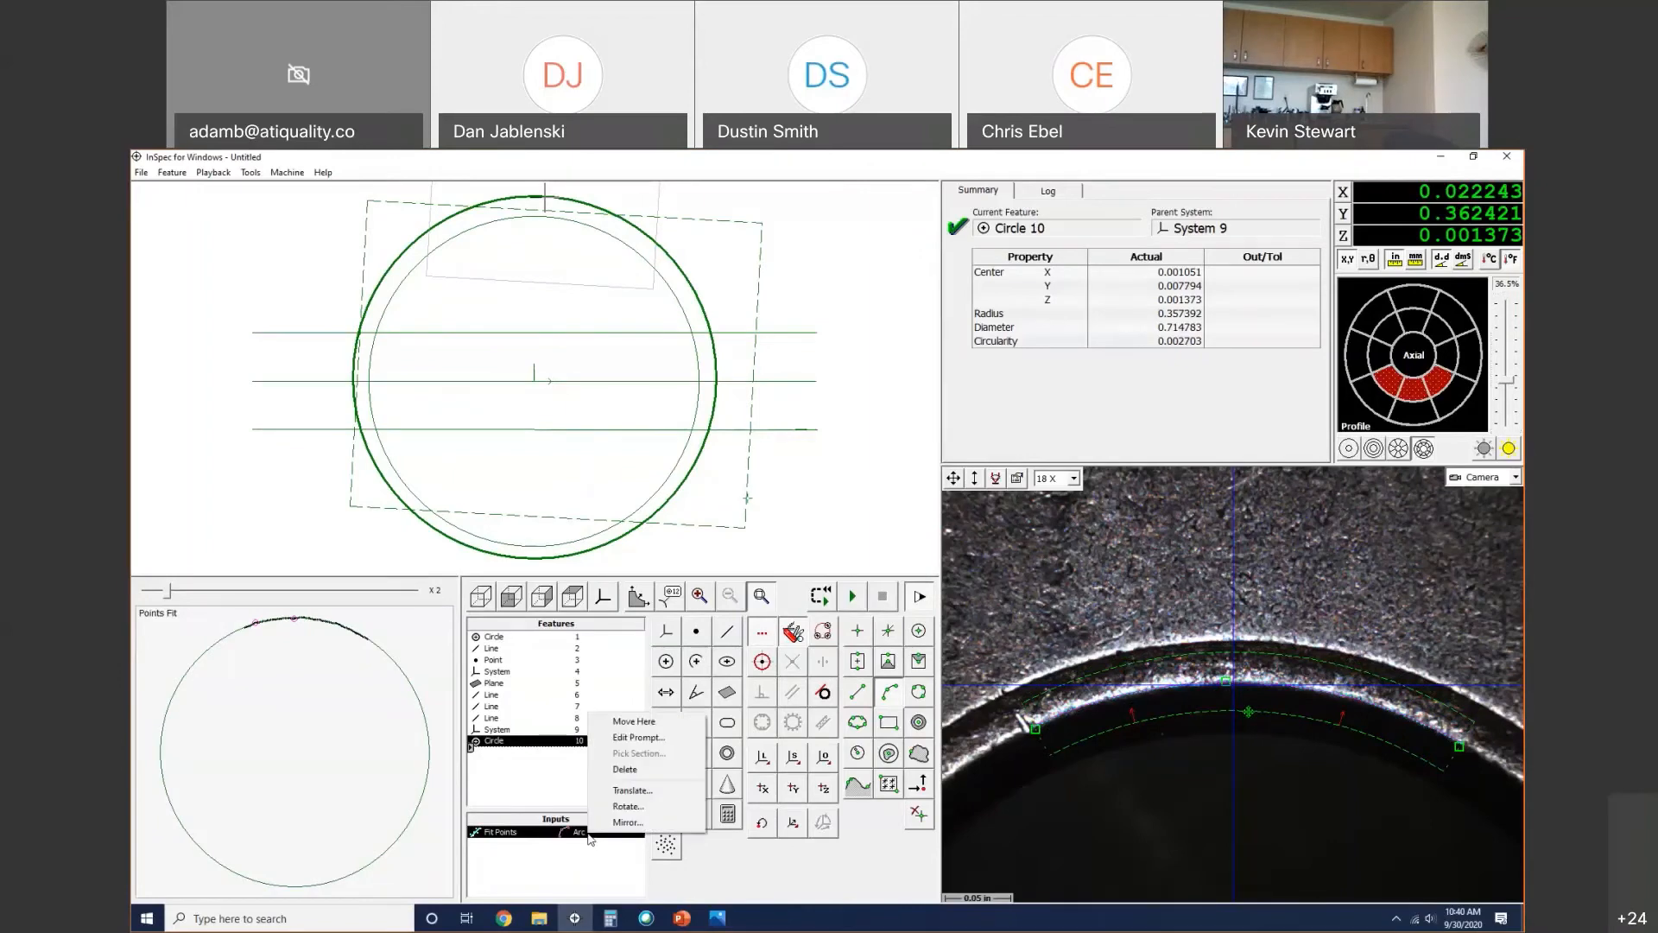
pyautogui.click(629, 806)
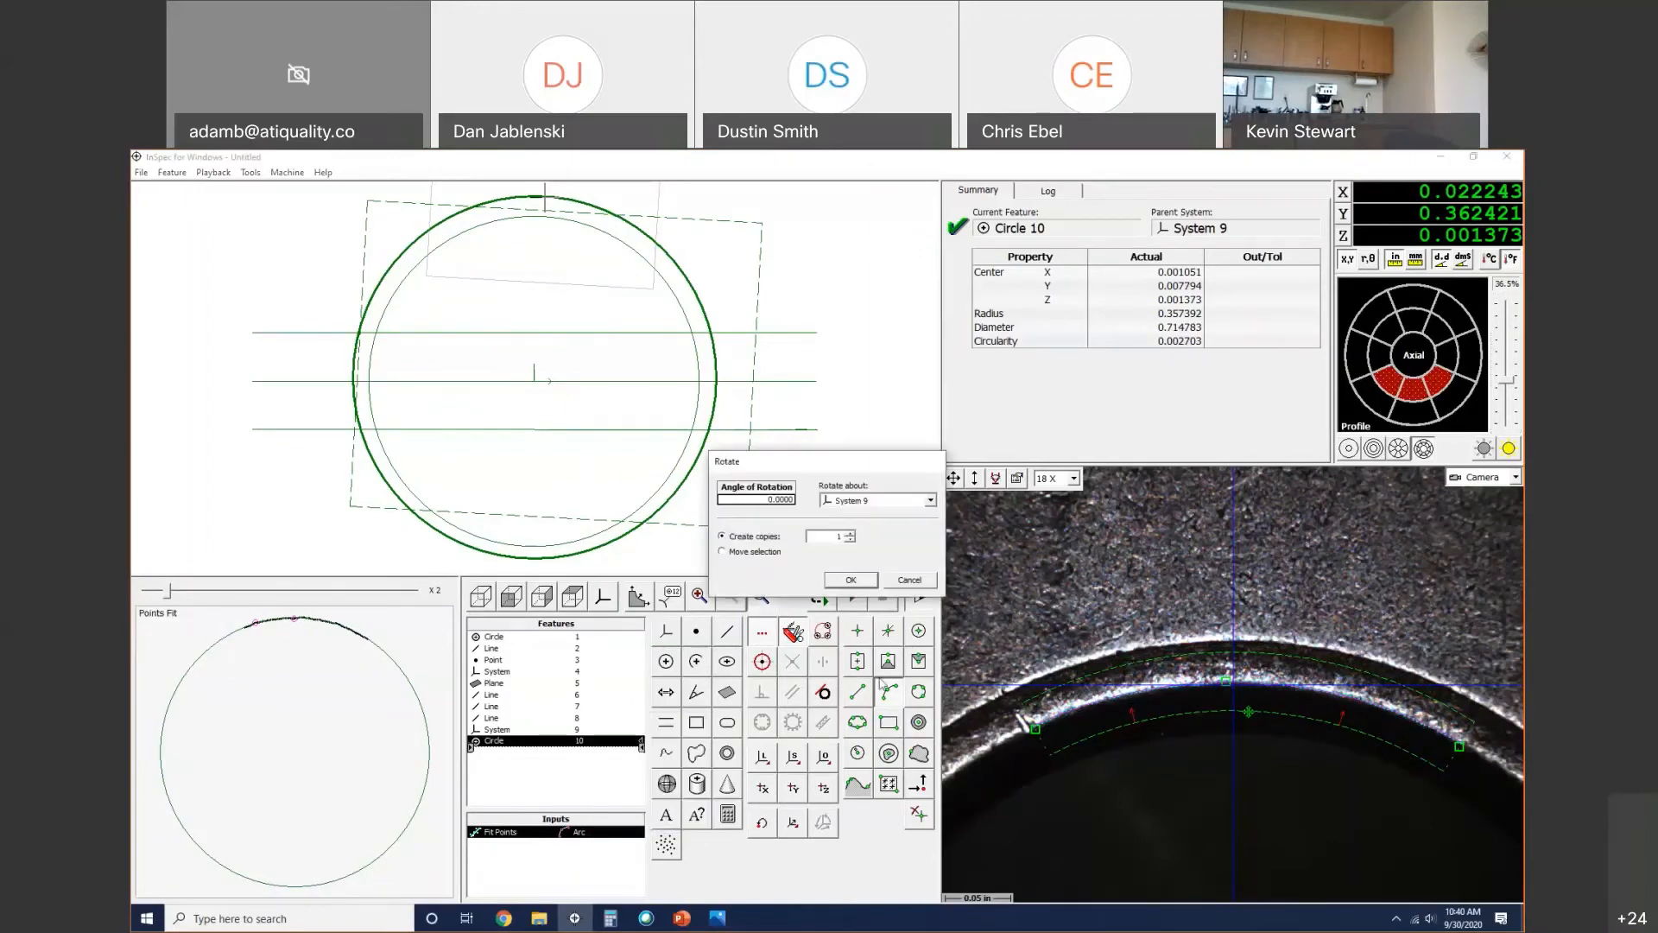
pyautogui.click(909, 580)
# Step: Shorten the circle's arc at both ends and create 3 copies of it rotated by 90 degrees about System 9
pyautogui.moveTo(1463, 749); pyautogui.dragTo(1424, 726)
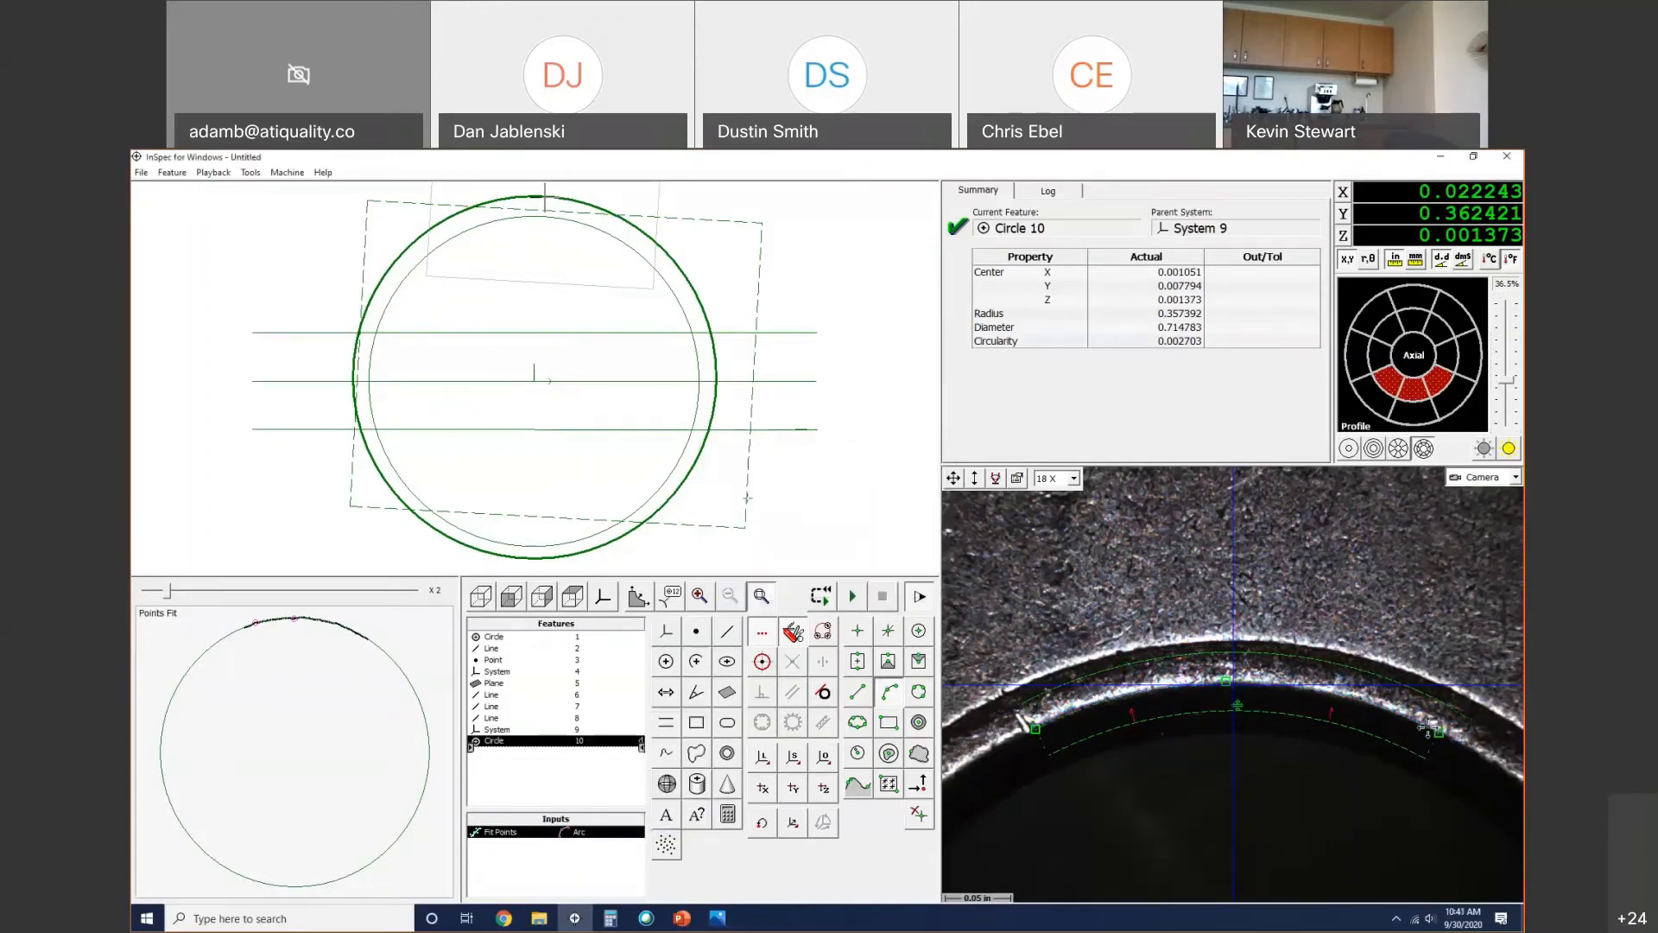
pyautogui.moveTo(1039, 730); pyautogui.dragTo(1070, 716)
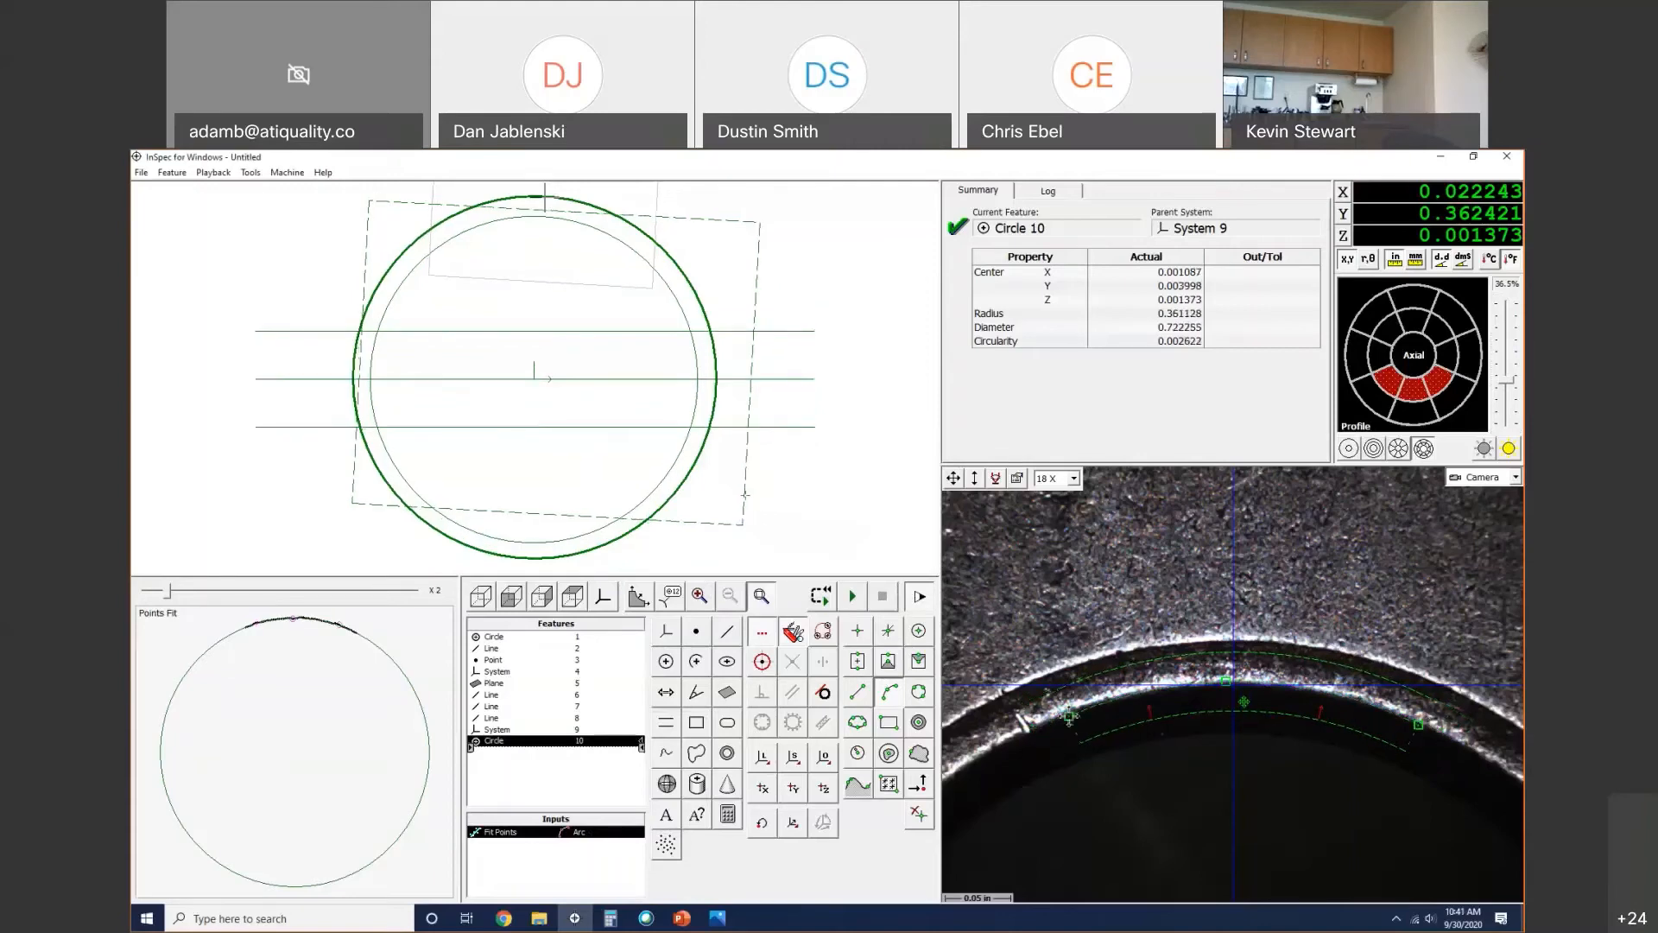
pyautogui.rightClick(560, 834)
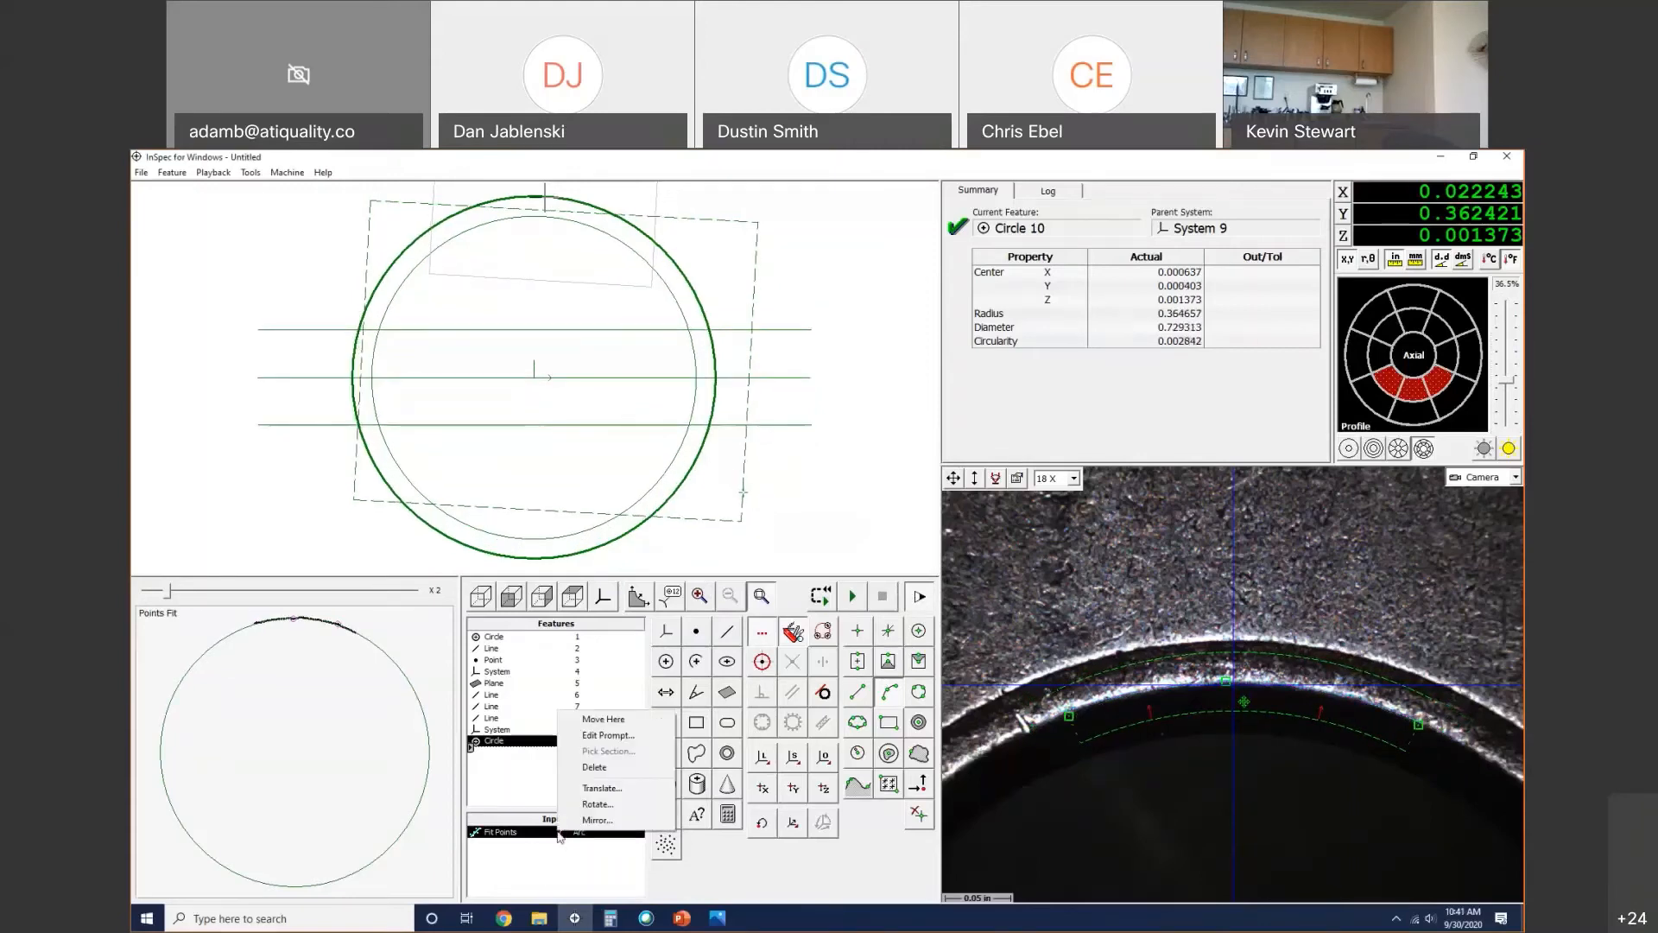
pyautogui.click(594, 805)
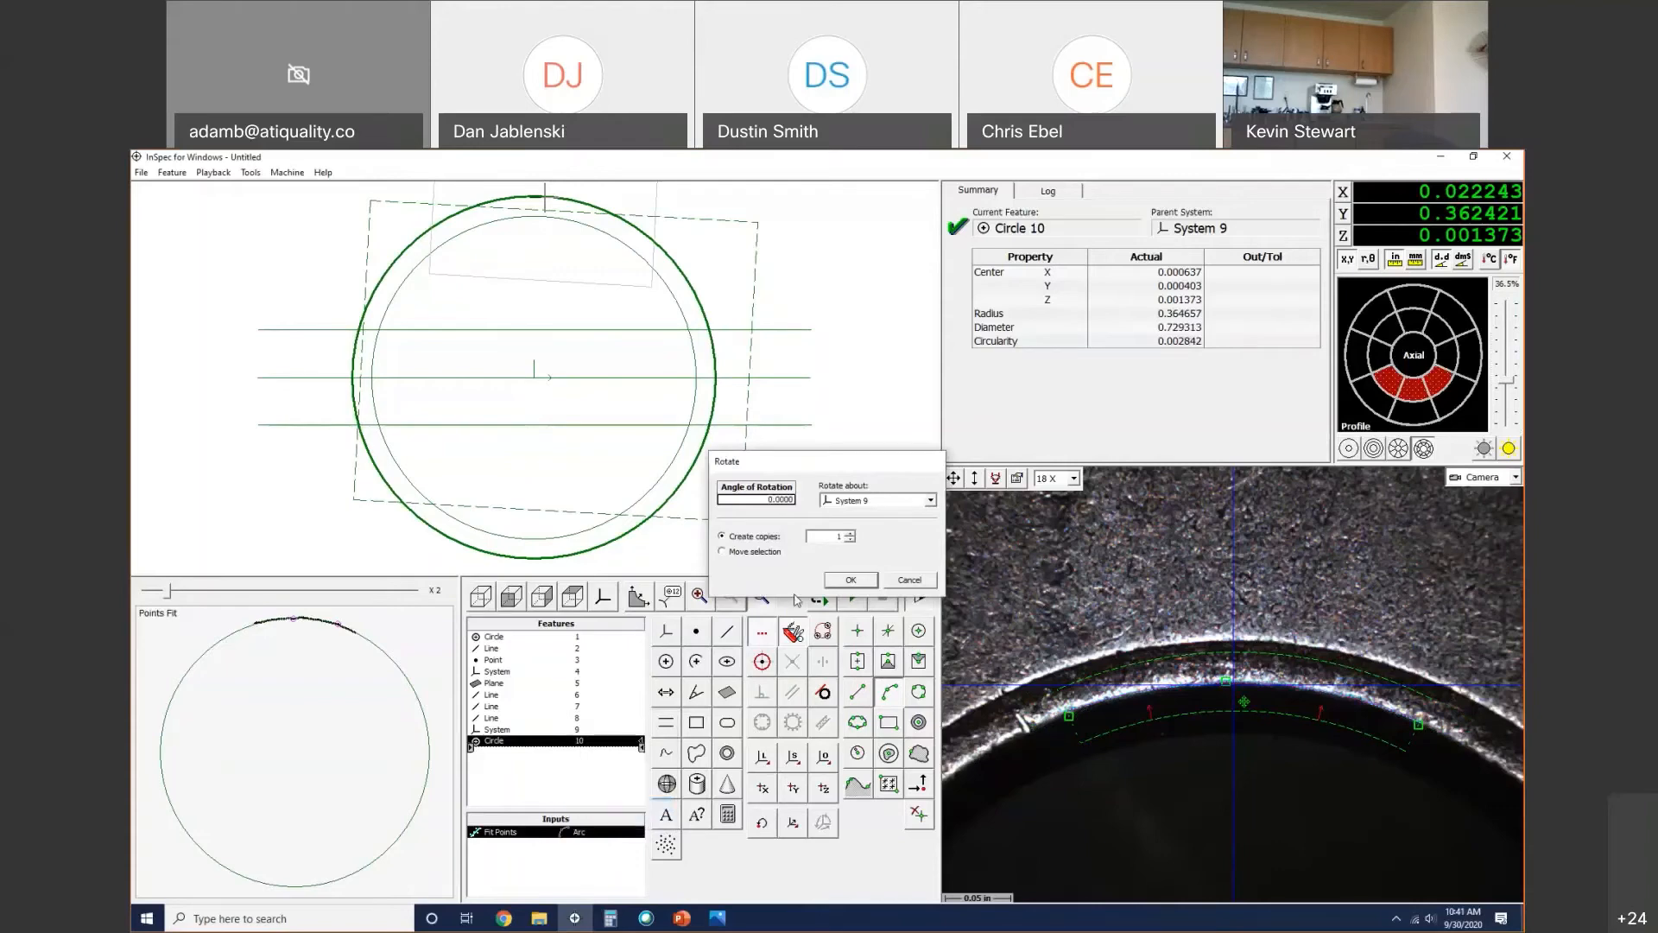
pyautogui.write('90')
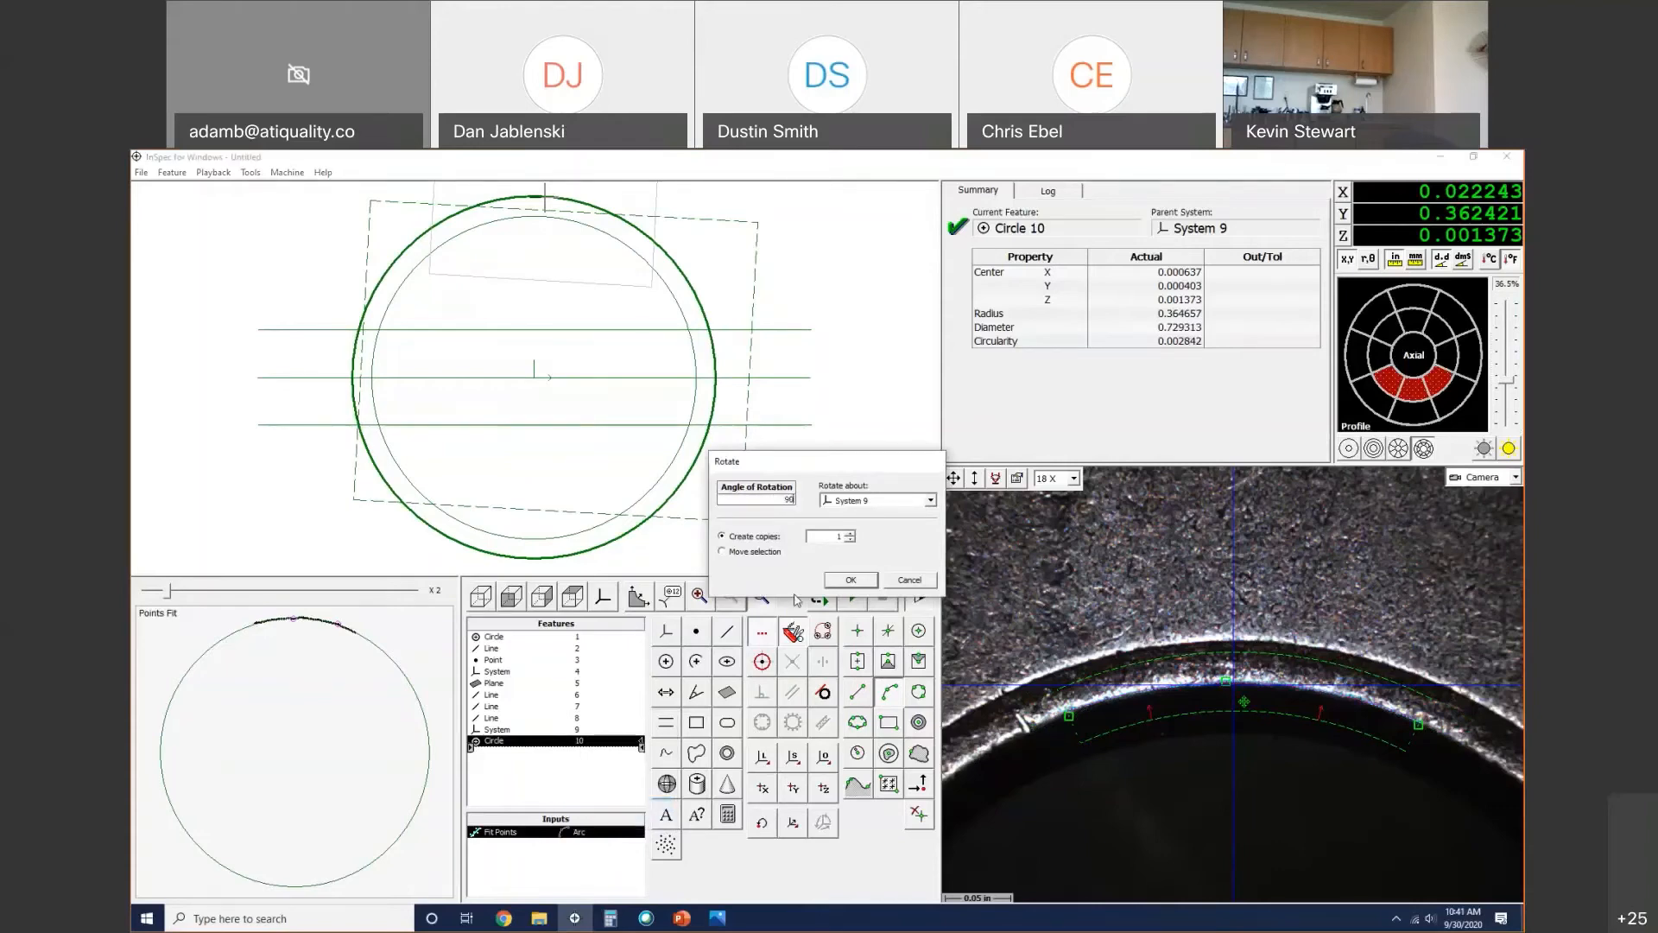
pyautogui.click(834, 535)
pyautogui.write('3')
pyautogui.click(851, 581)
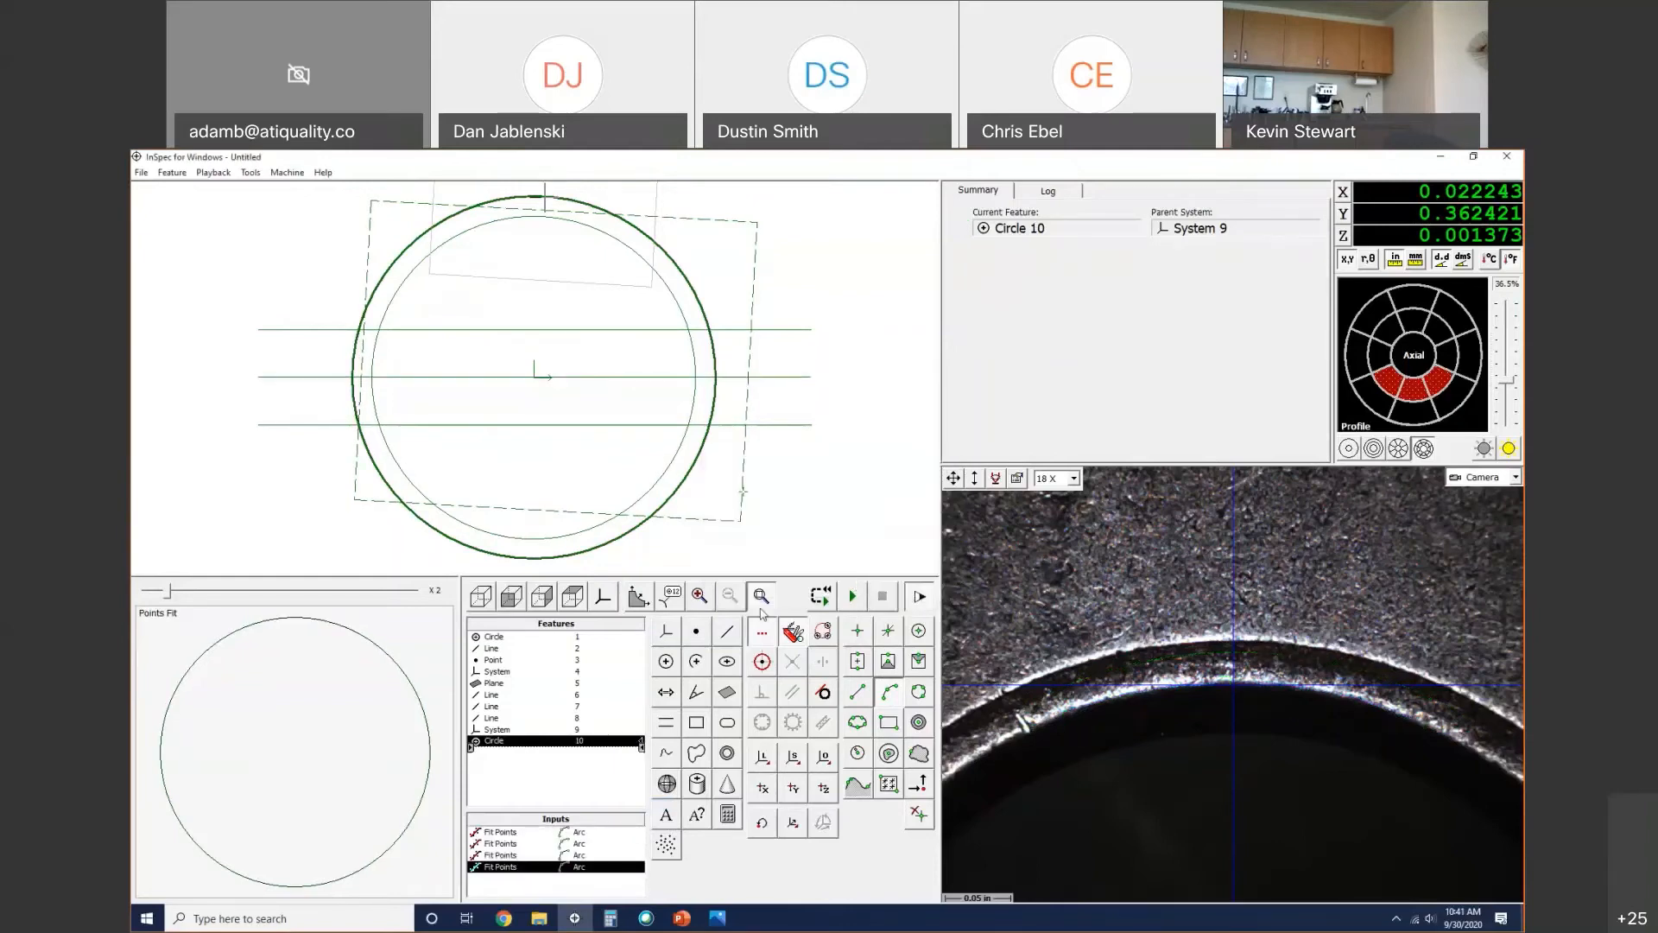
# Step: Remeasure the circle using the original arc and its three rotated copies
pyautogui.rightClick(526, 741)
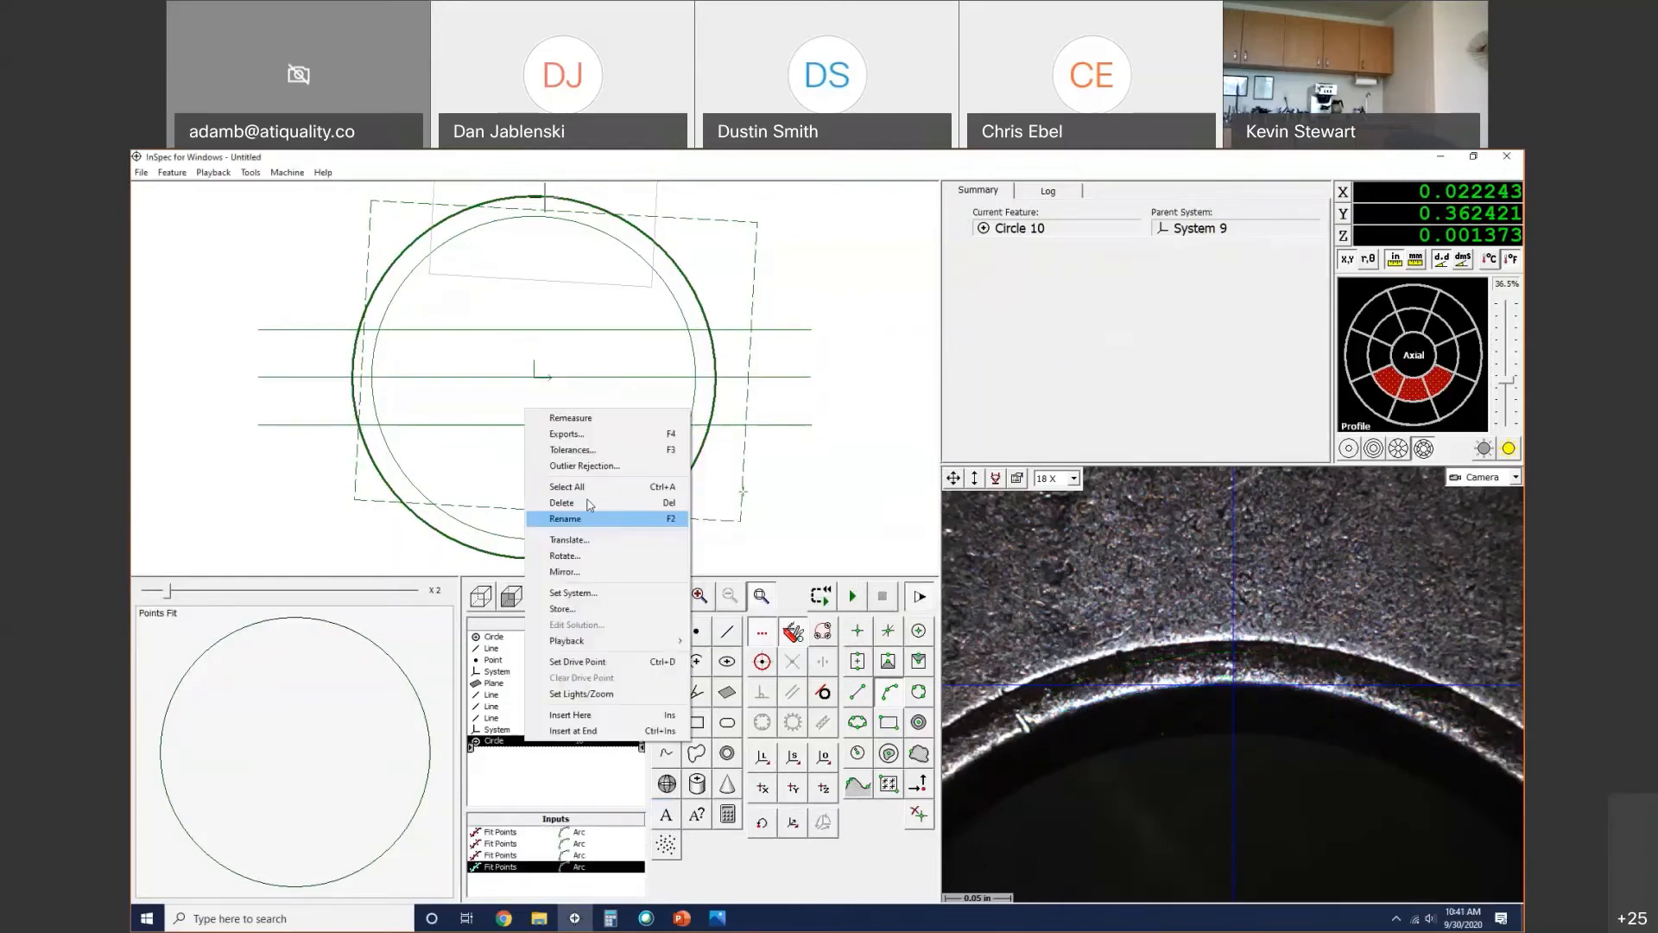
pyautogui.click(571, 418)
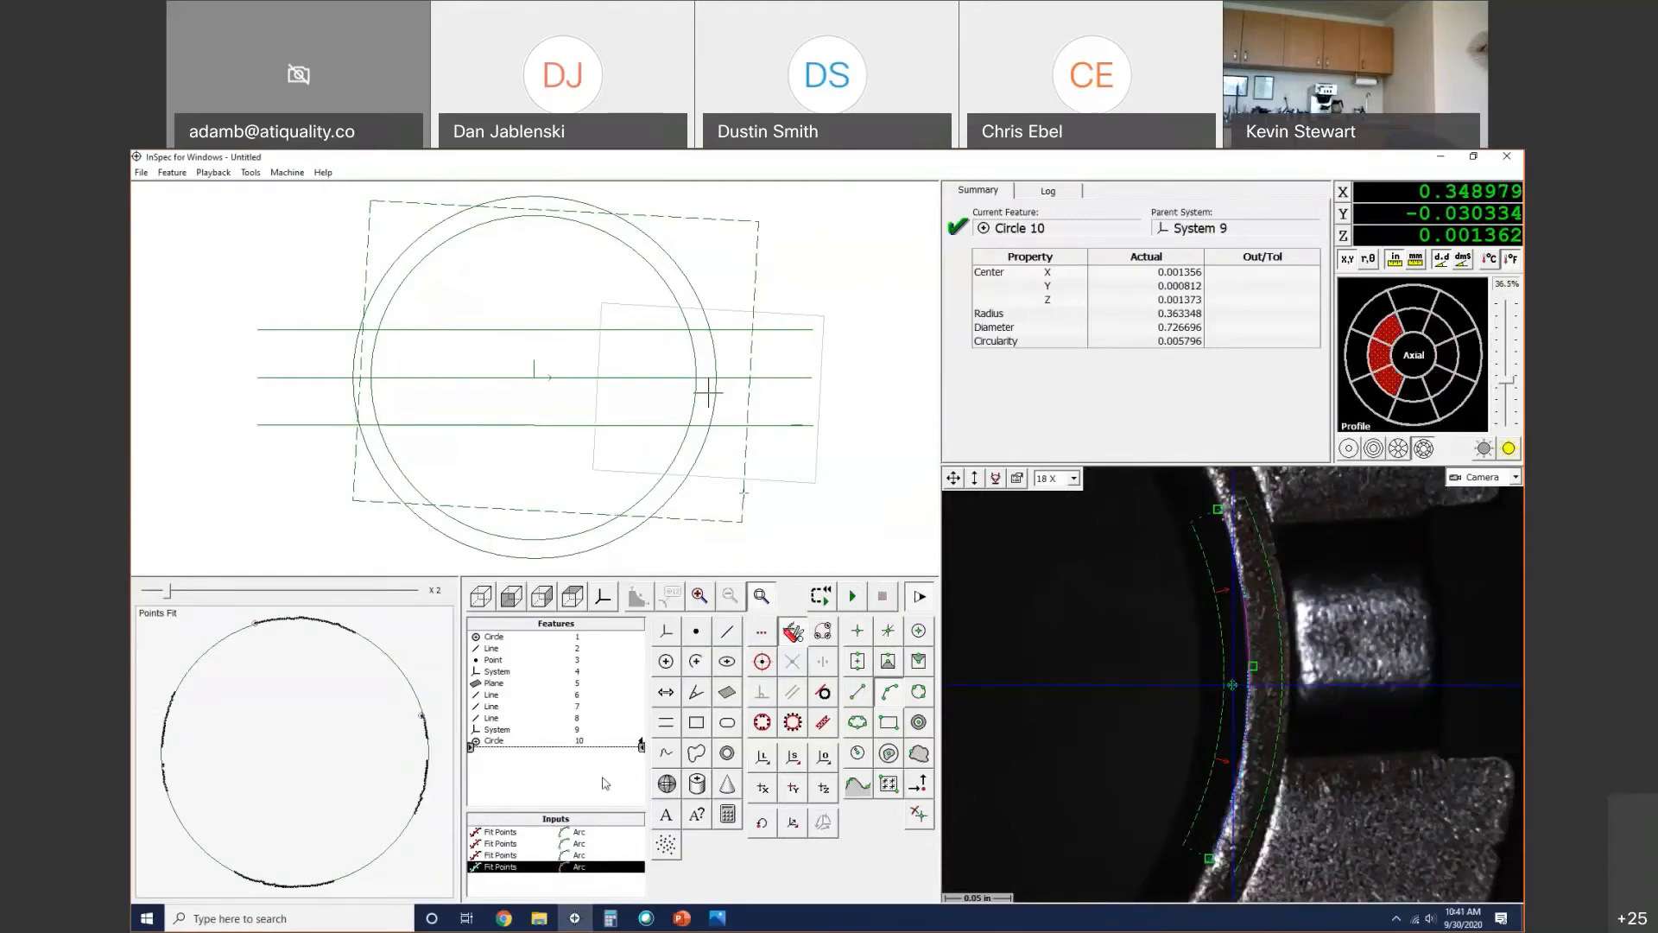
# Step: Create a coordinate system with its XY origin at Circle 10, Z origin on Plane 5 and skew along Line 8
pyautogui.click(825, 763)
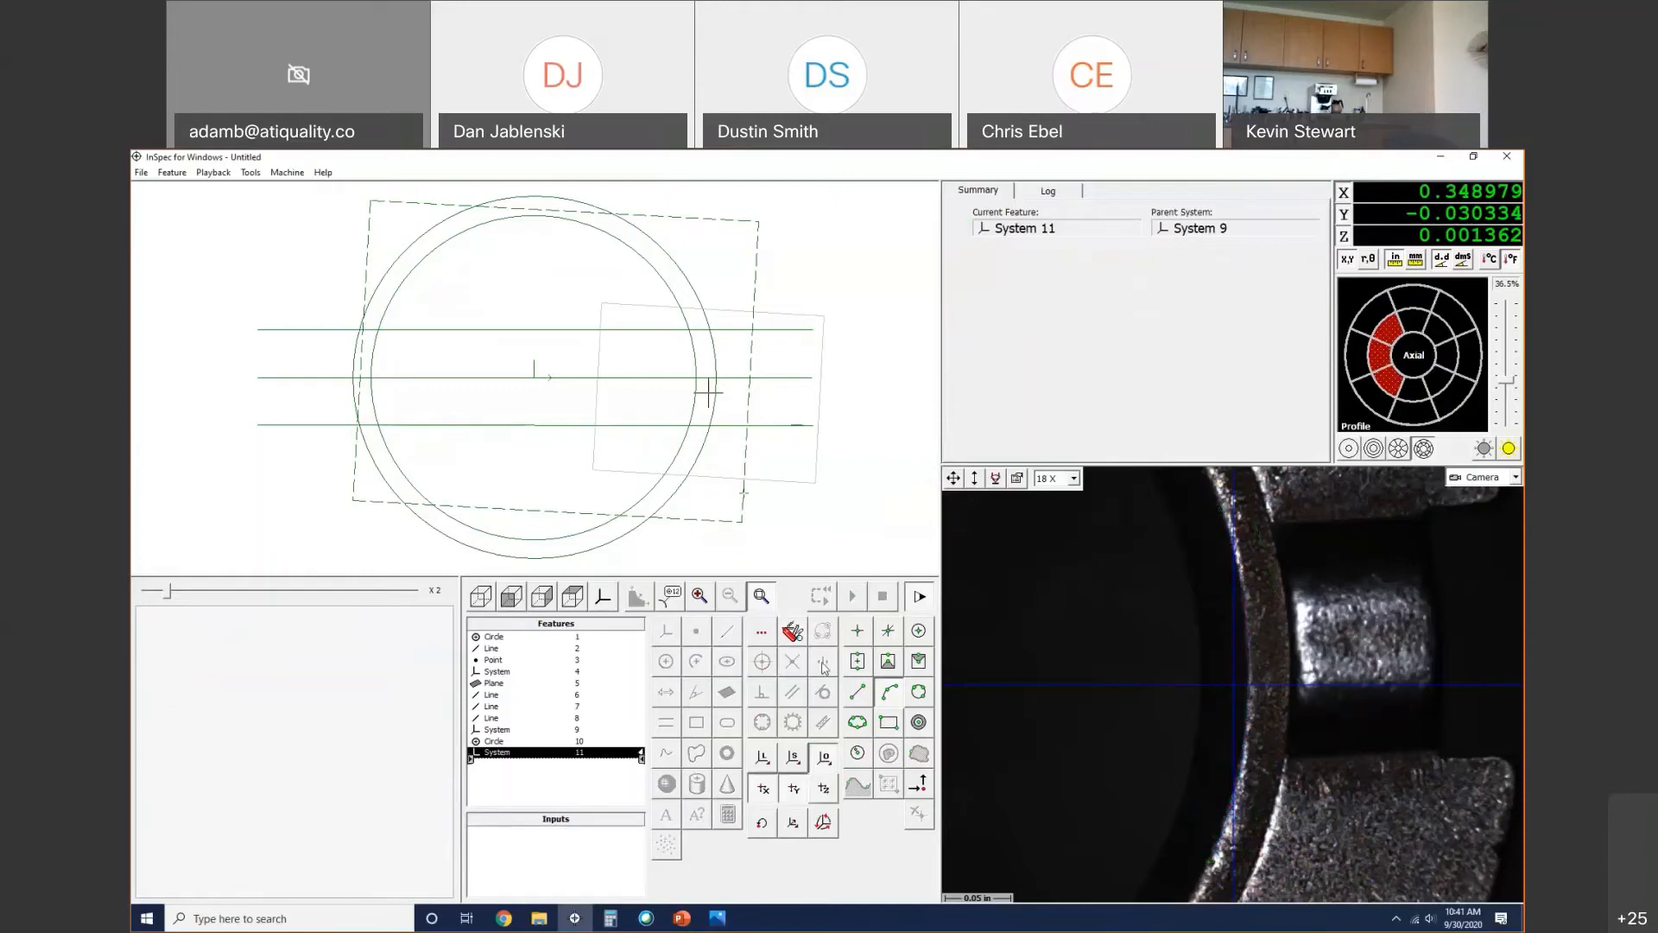
pyautogui.click(657, 541)
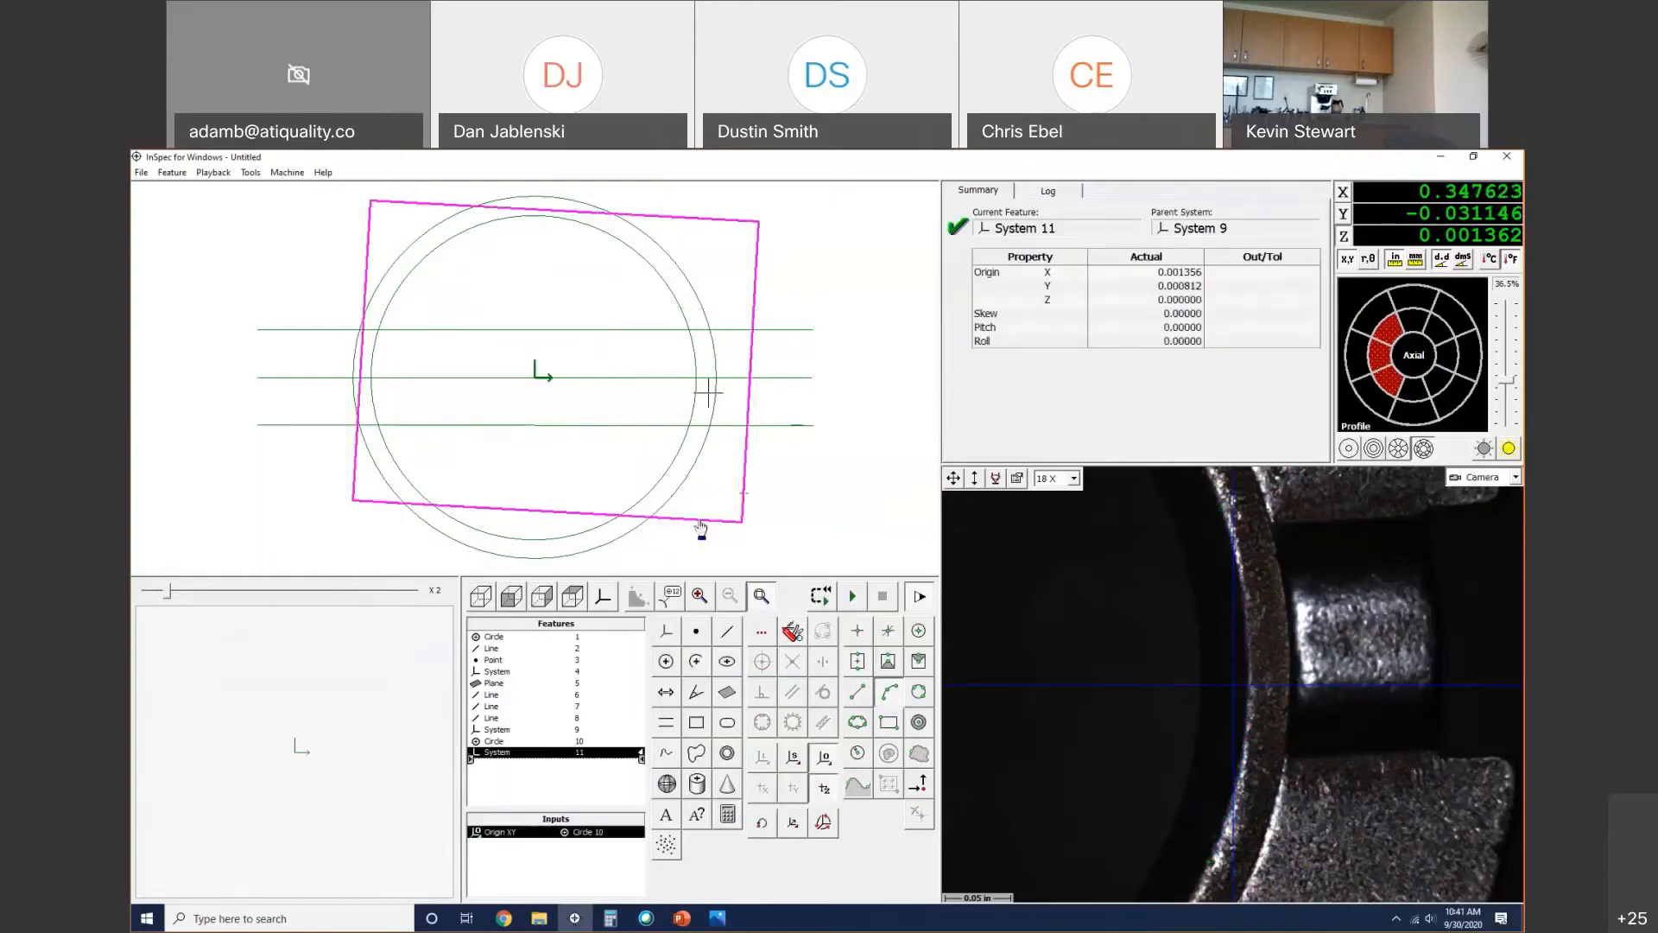
pyautogui.click(708, 544)
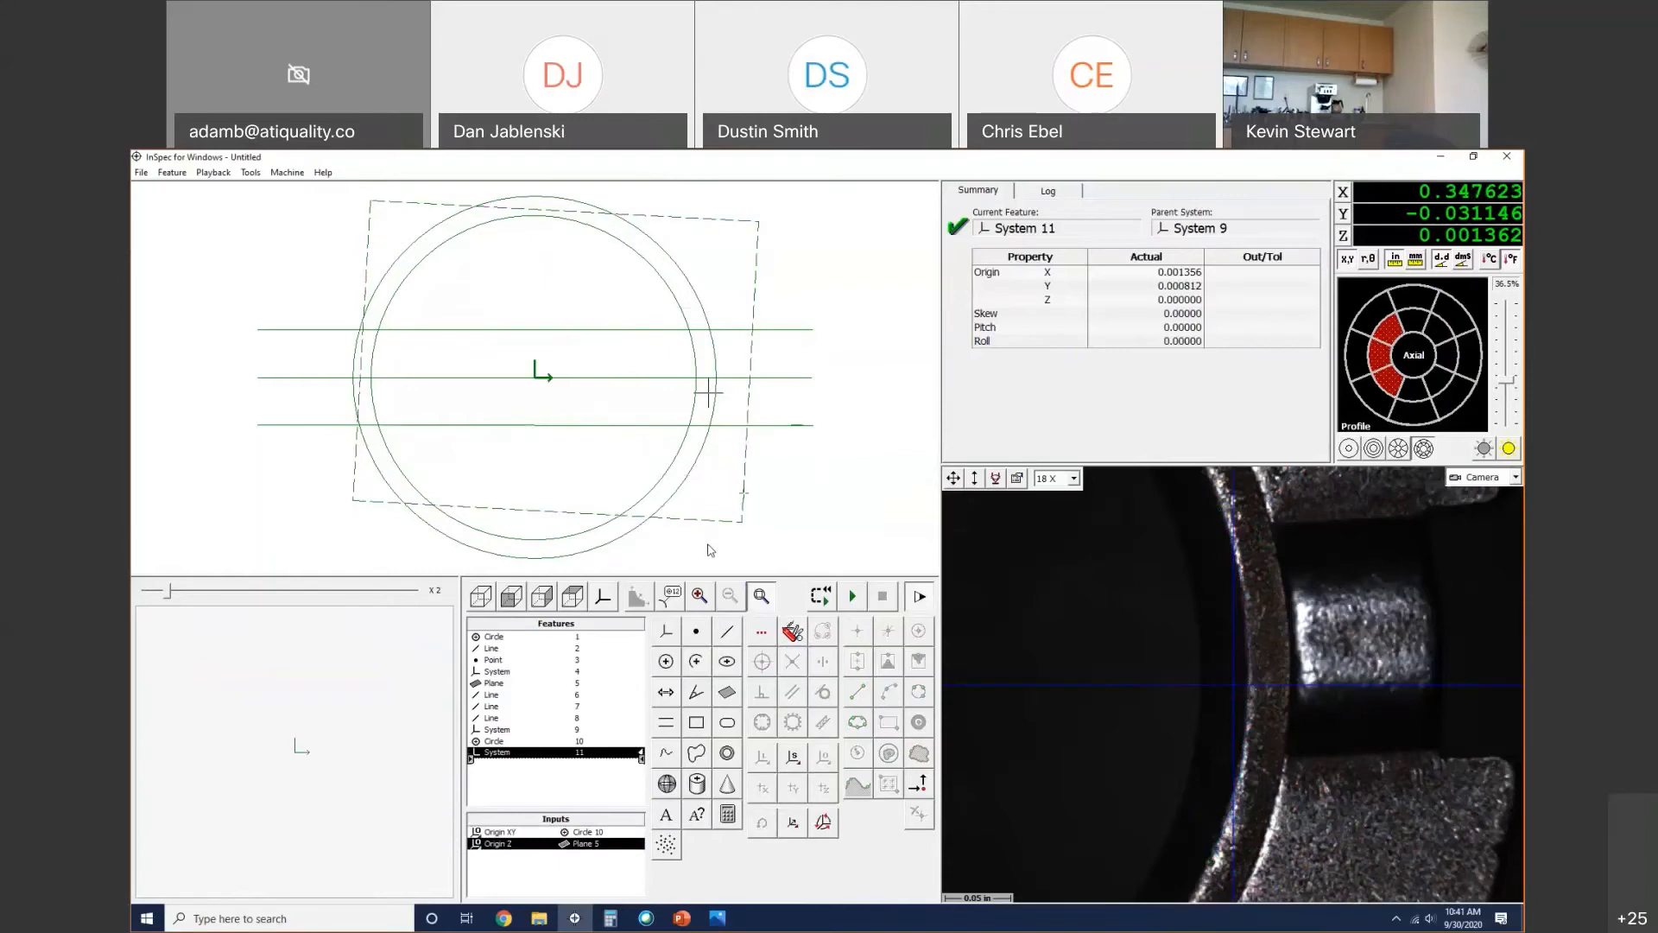
pyautogui.click(444, 380)
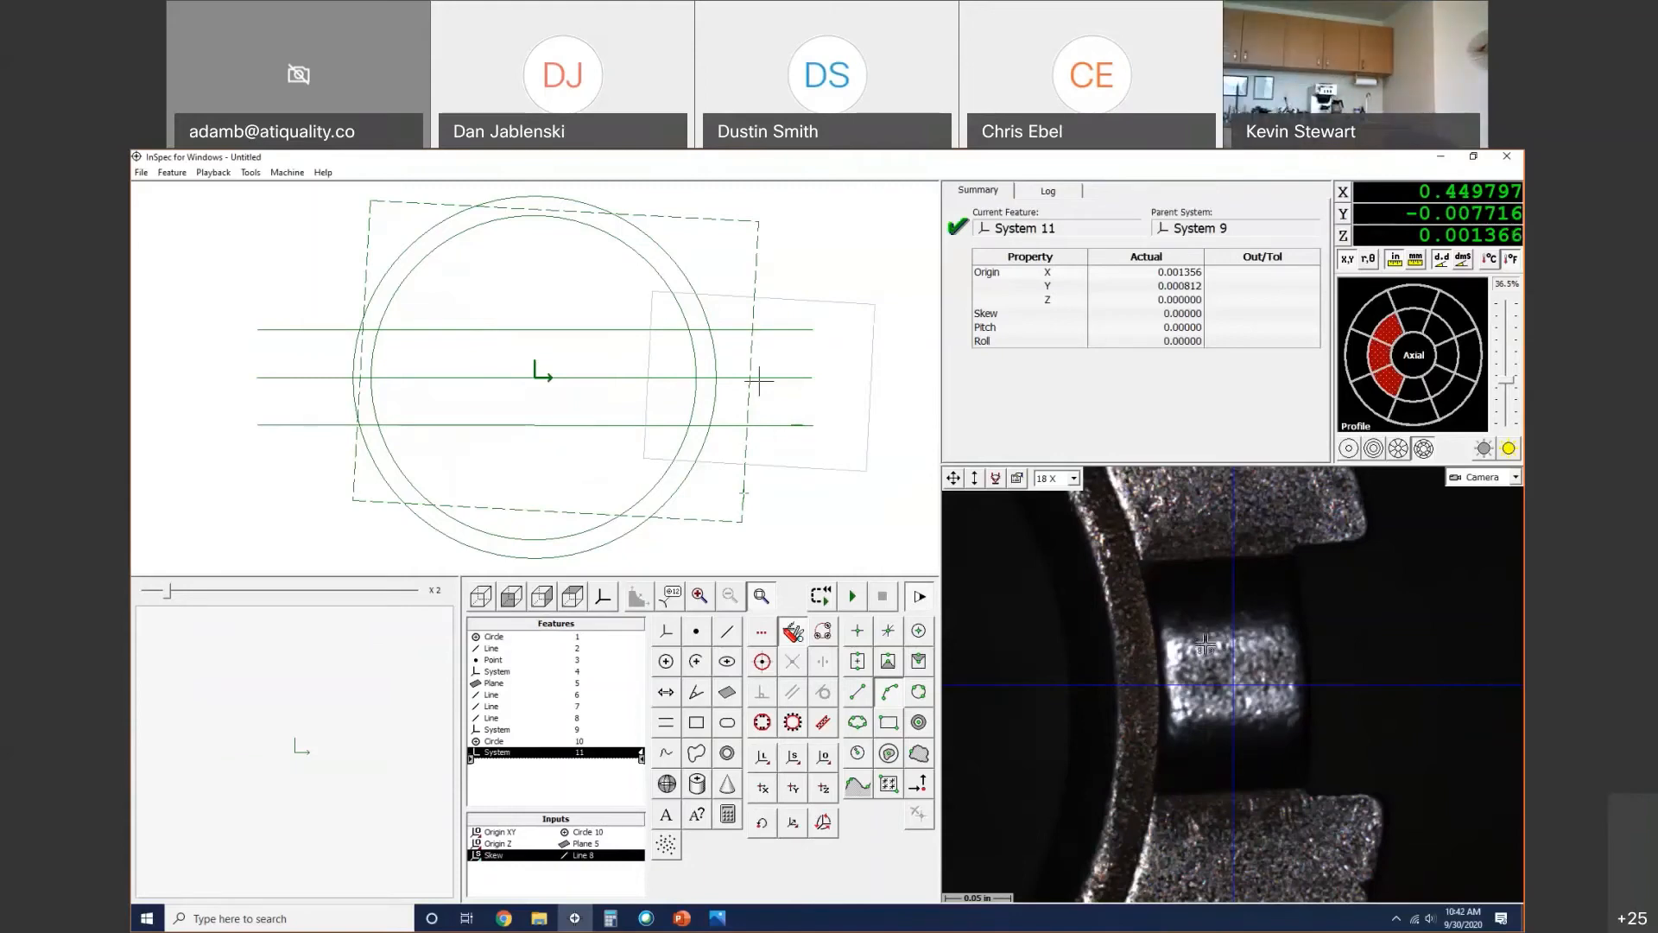
pyautogui.rightClick(1211, 560)
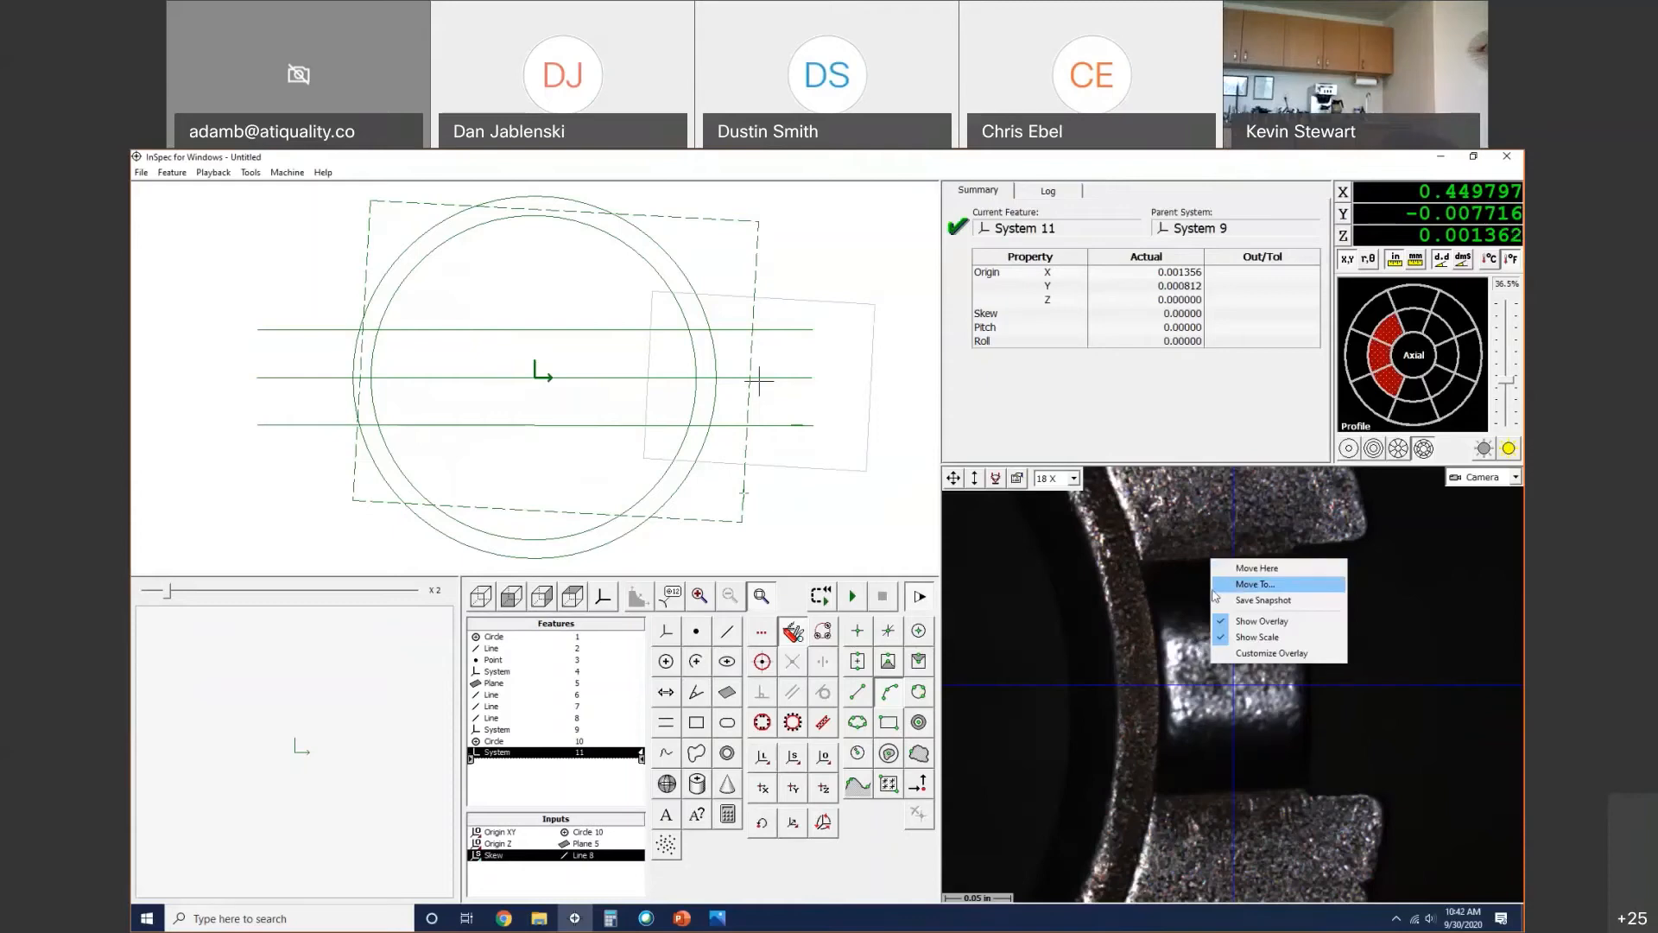
pyautogui.click(1224, 693)
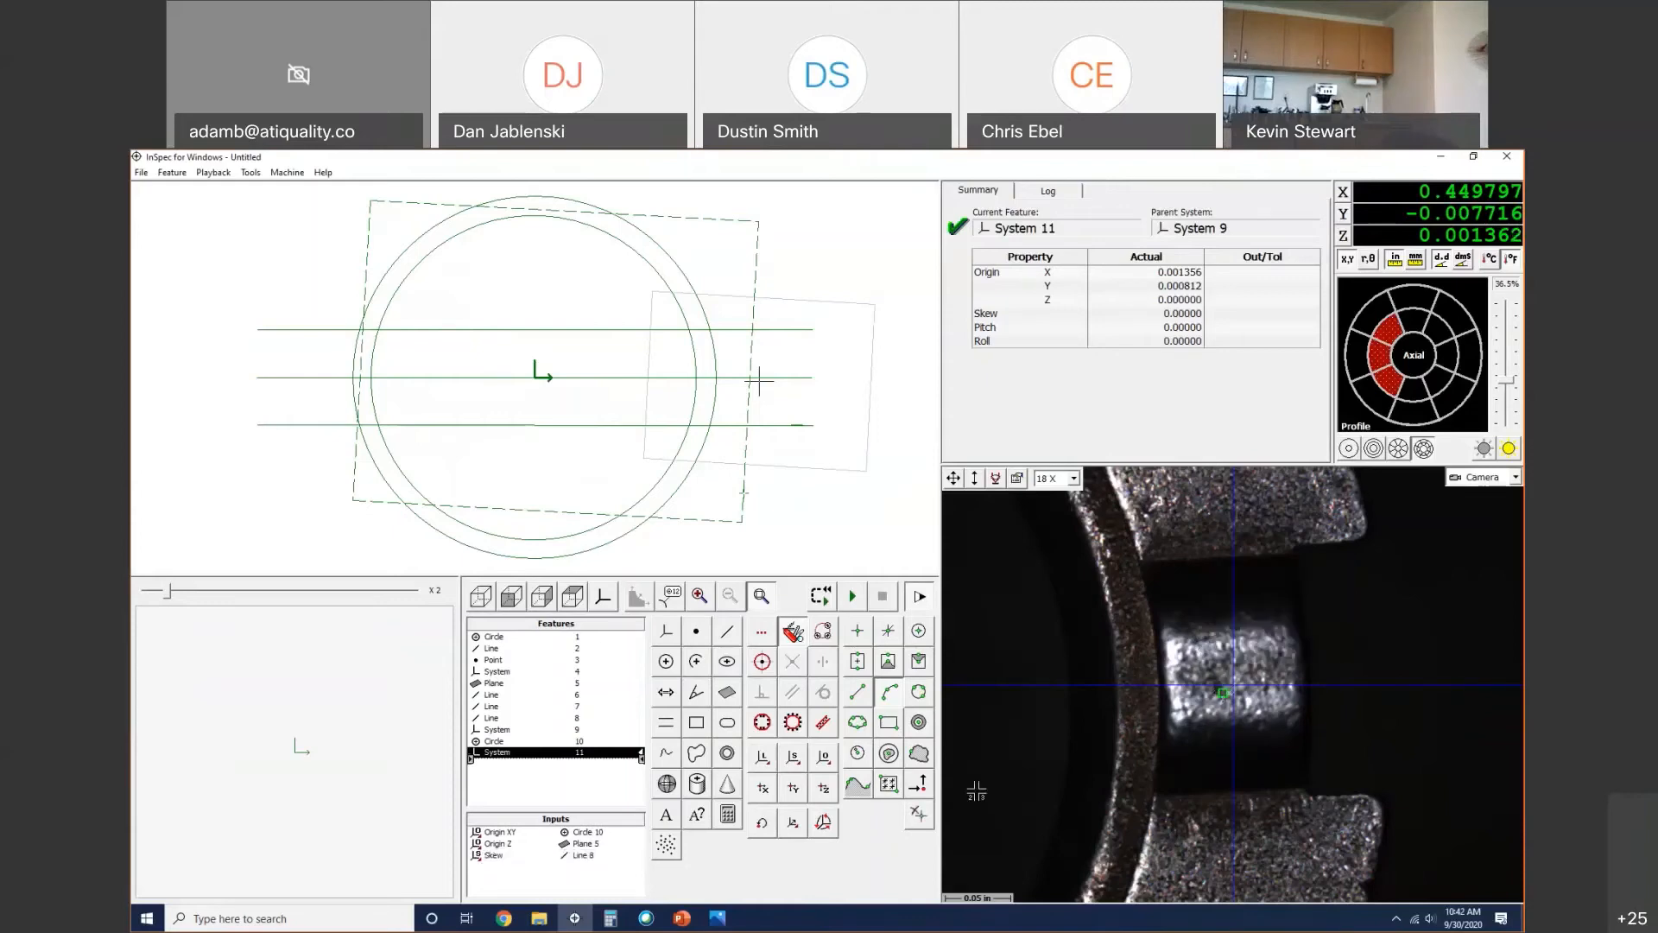
pyautogui.click(920, 818)
# Step: Measure a points-fit line along the upper edge of the slot beside the ring
pyautogui.click(762, 635)
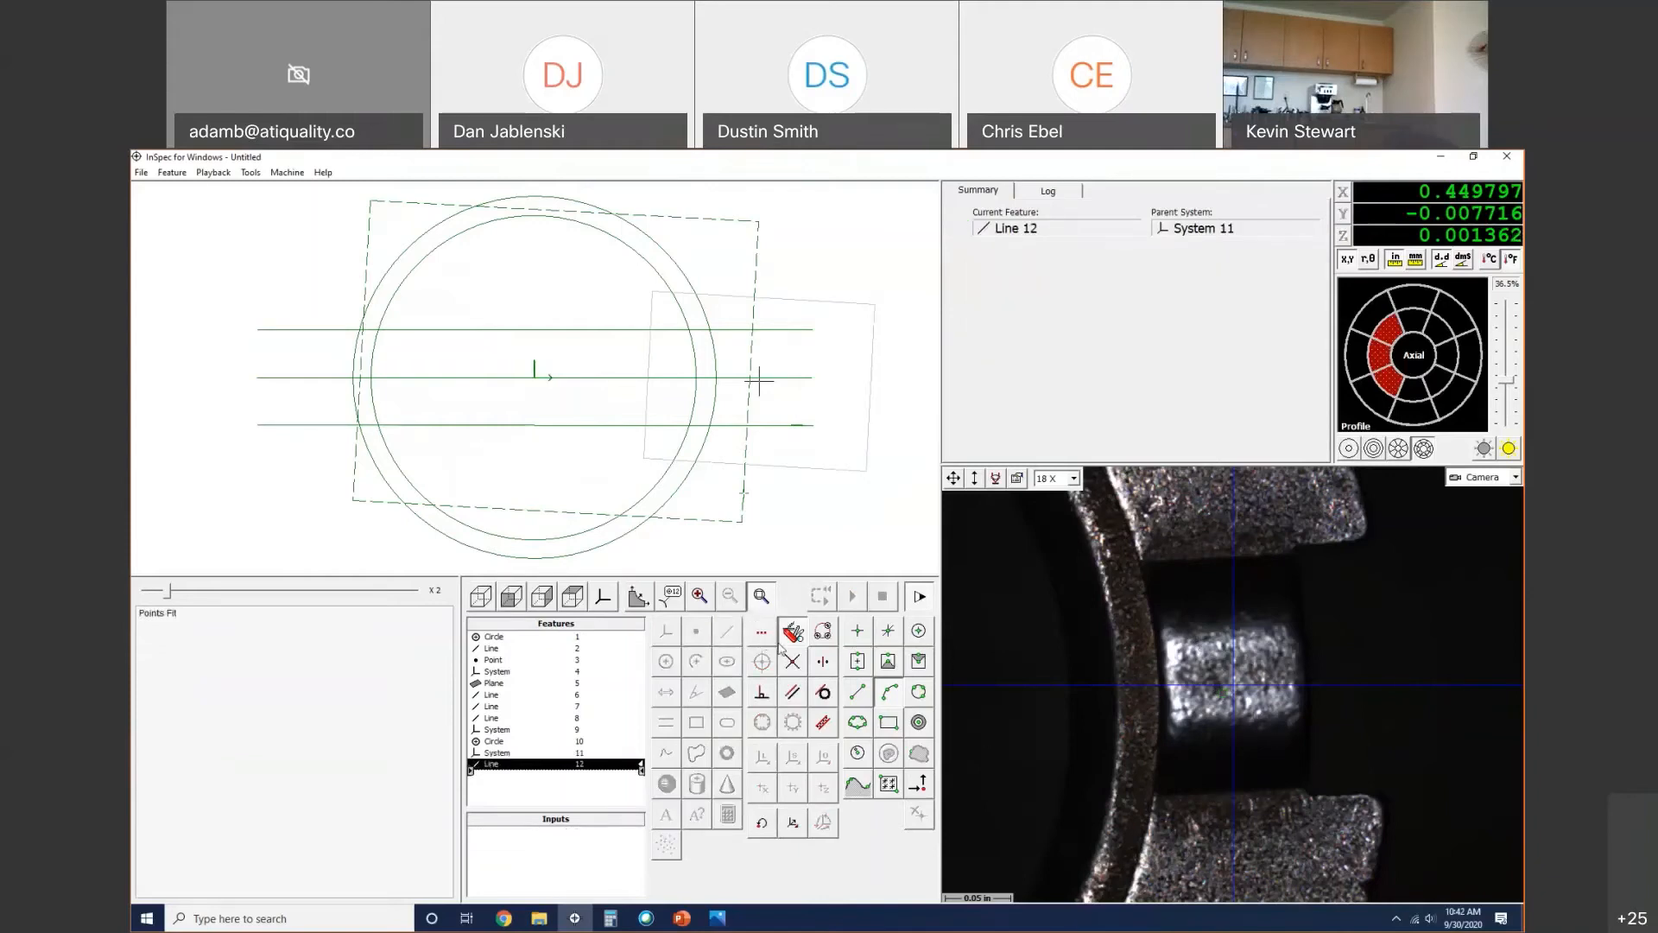
pyautogui.click(861, 696)
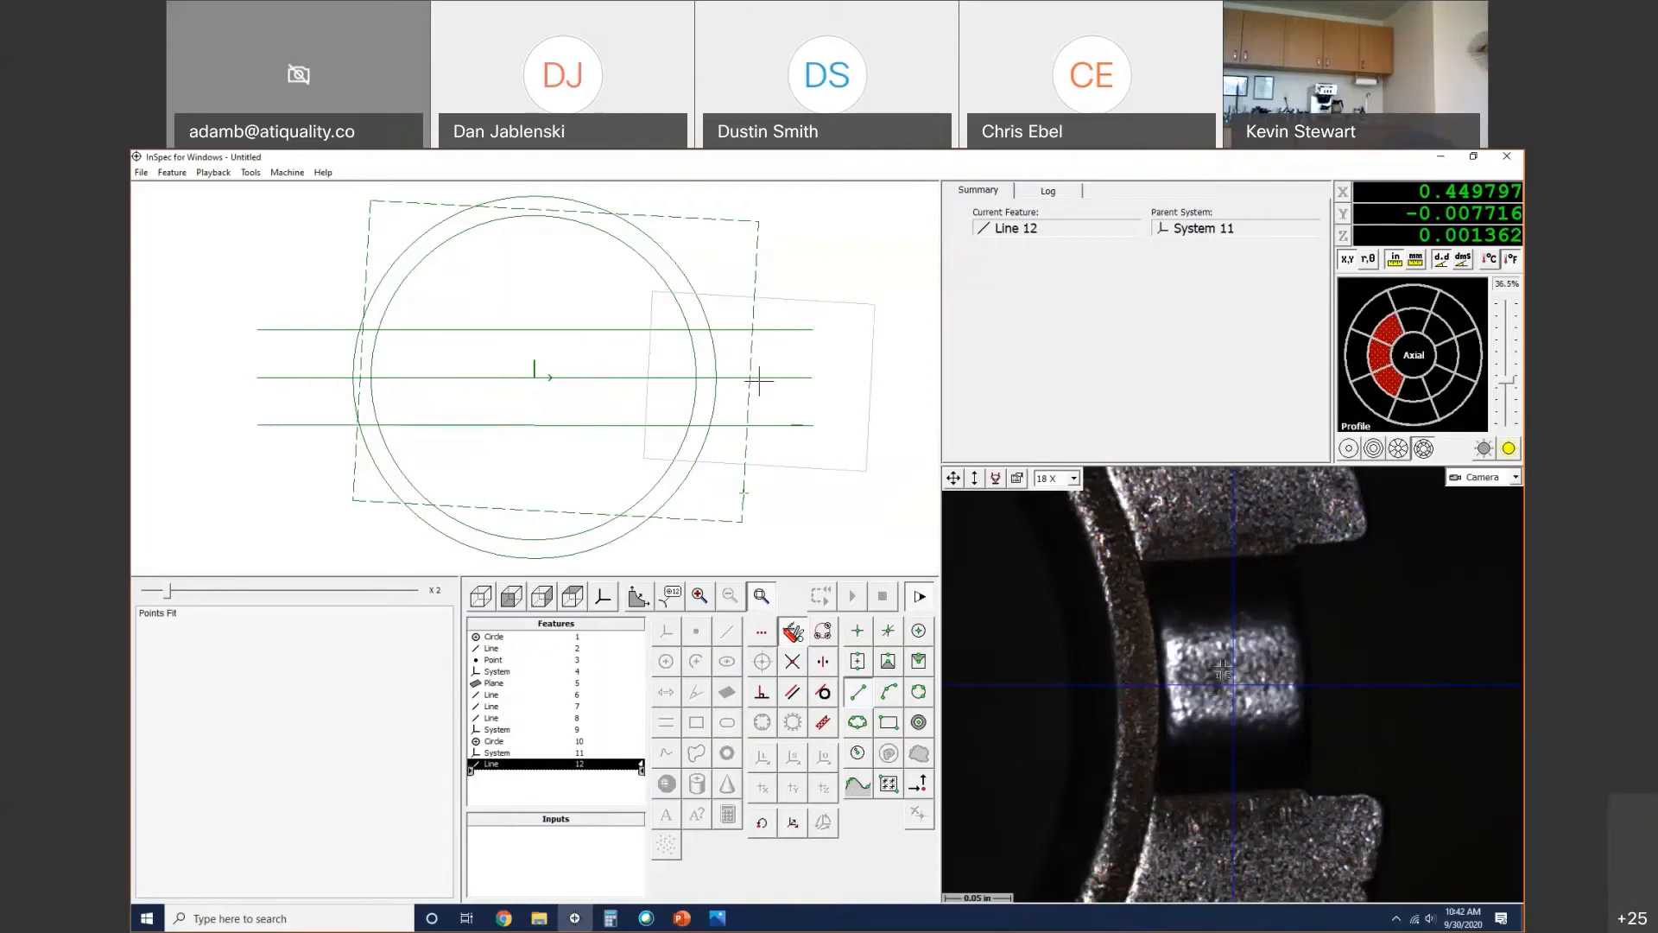
pyautogui.click(1156, 561)
pyautogui.click(1276, 556)
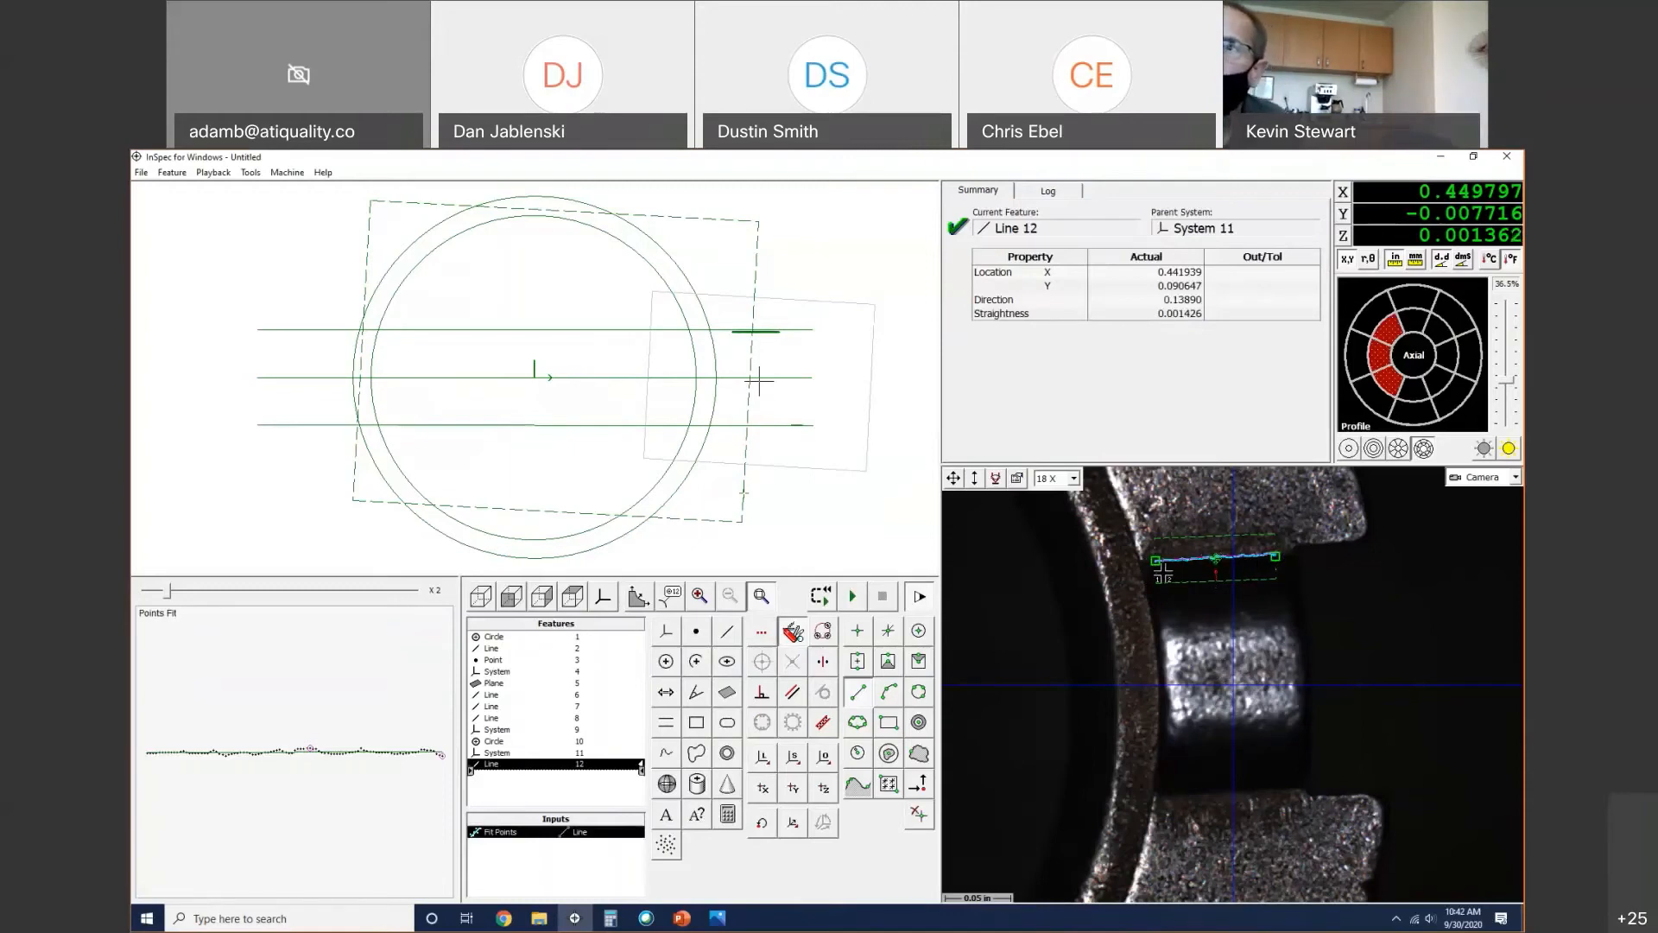
# Step: Measure a points-fit line along the slot's lower edge and adjust its search band to exclude stray points
pyautogui.click(1174, 793)
pyautogui.click(1293, 788)
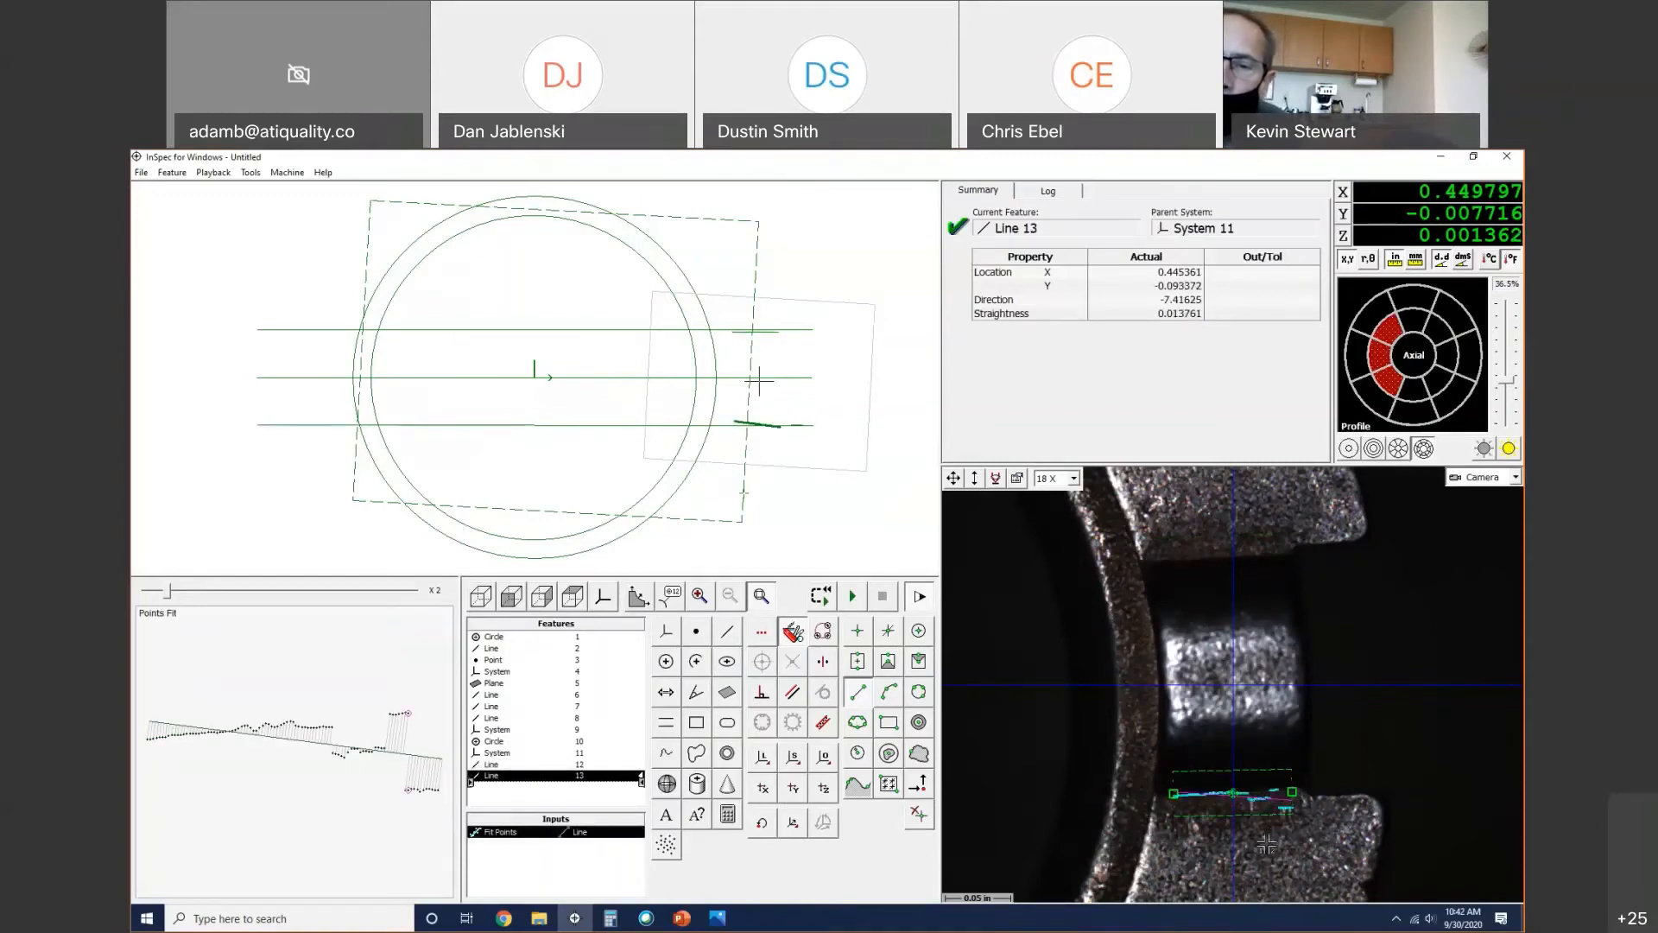
pyautogui.moveTo(1258, 815); pyautogui.dragTo(1258, 825)
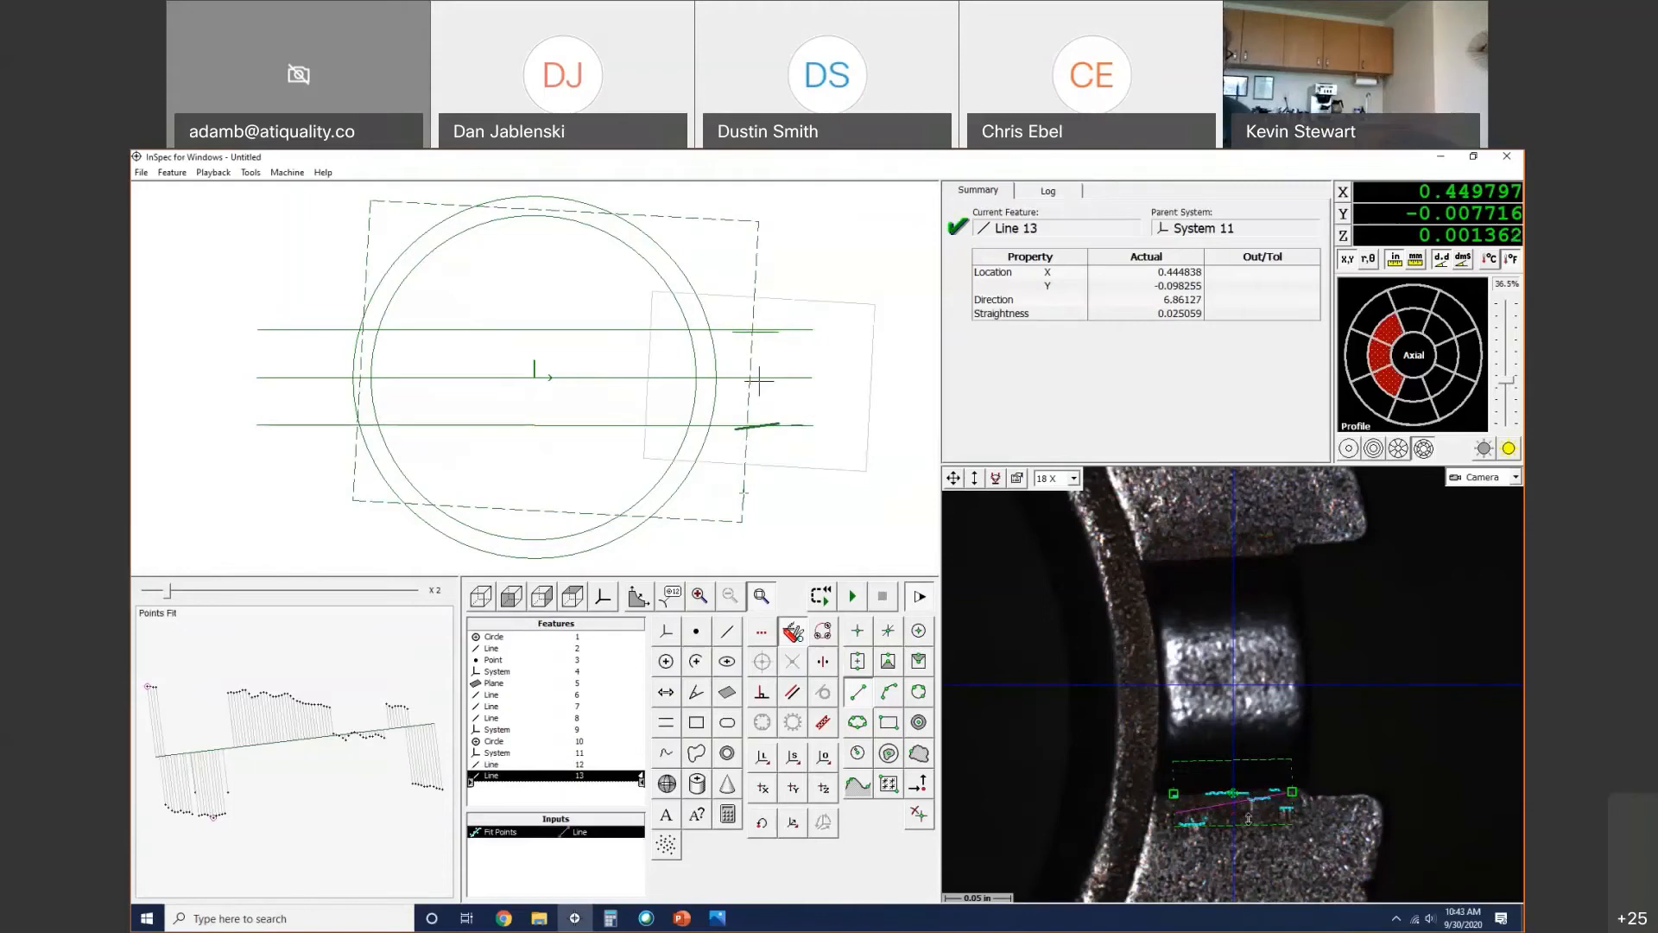
pyautogui.moveTo(1250, 759); pyautogui.dragTo(1269, 769)
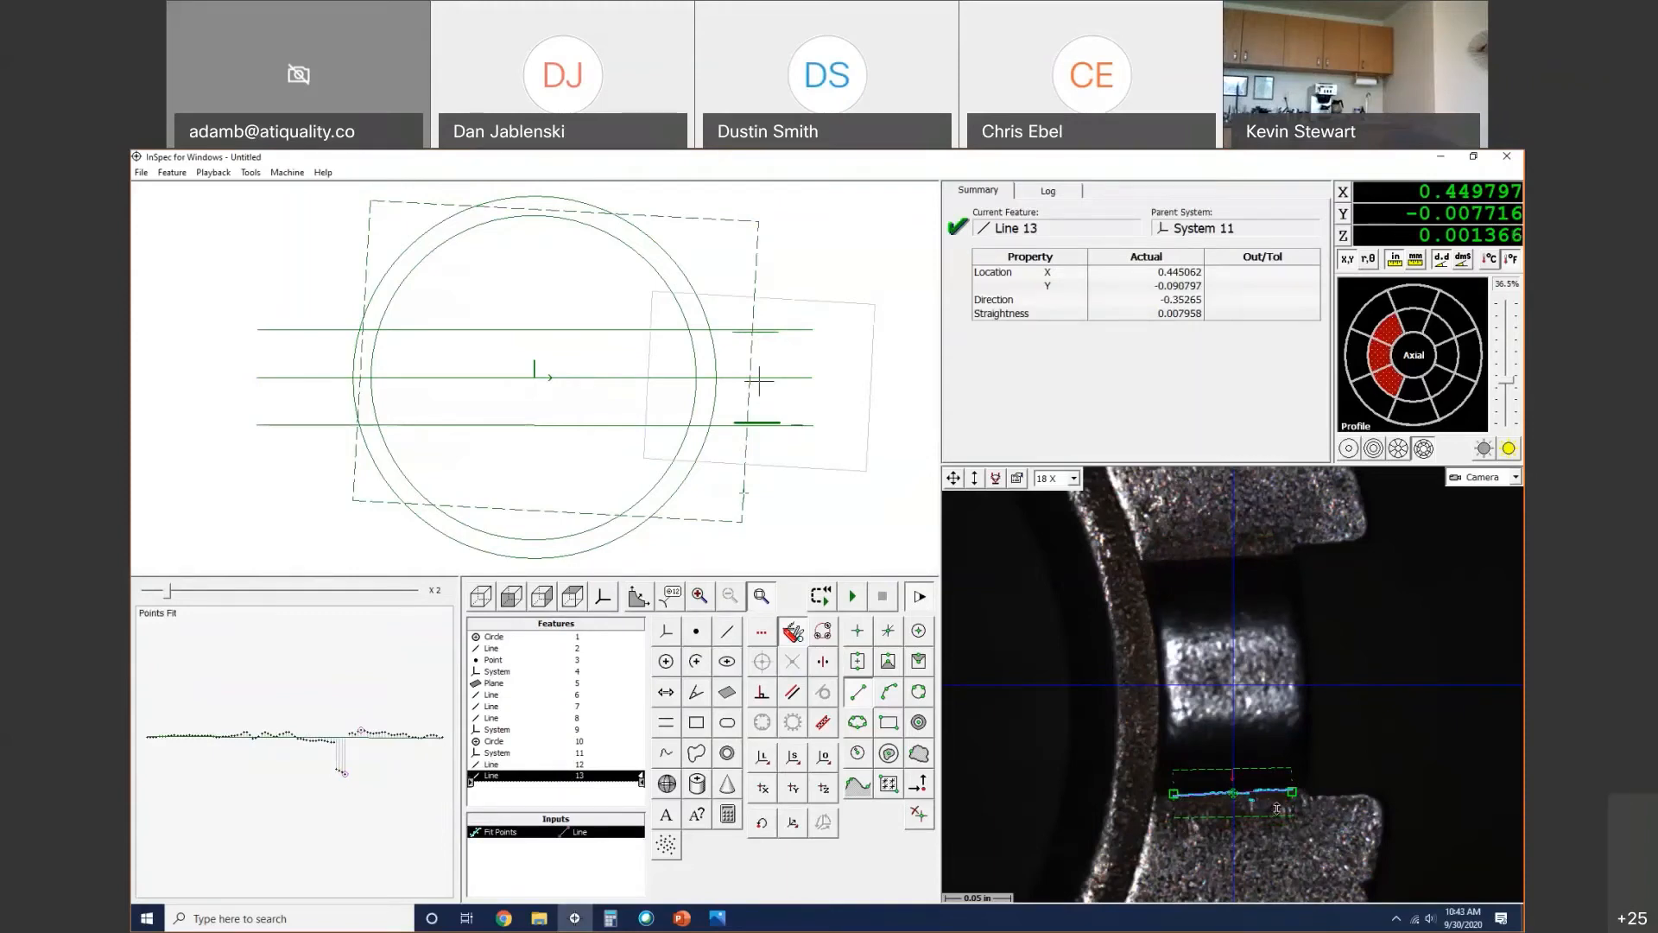
pyautogui.rightClick(389, 780)
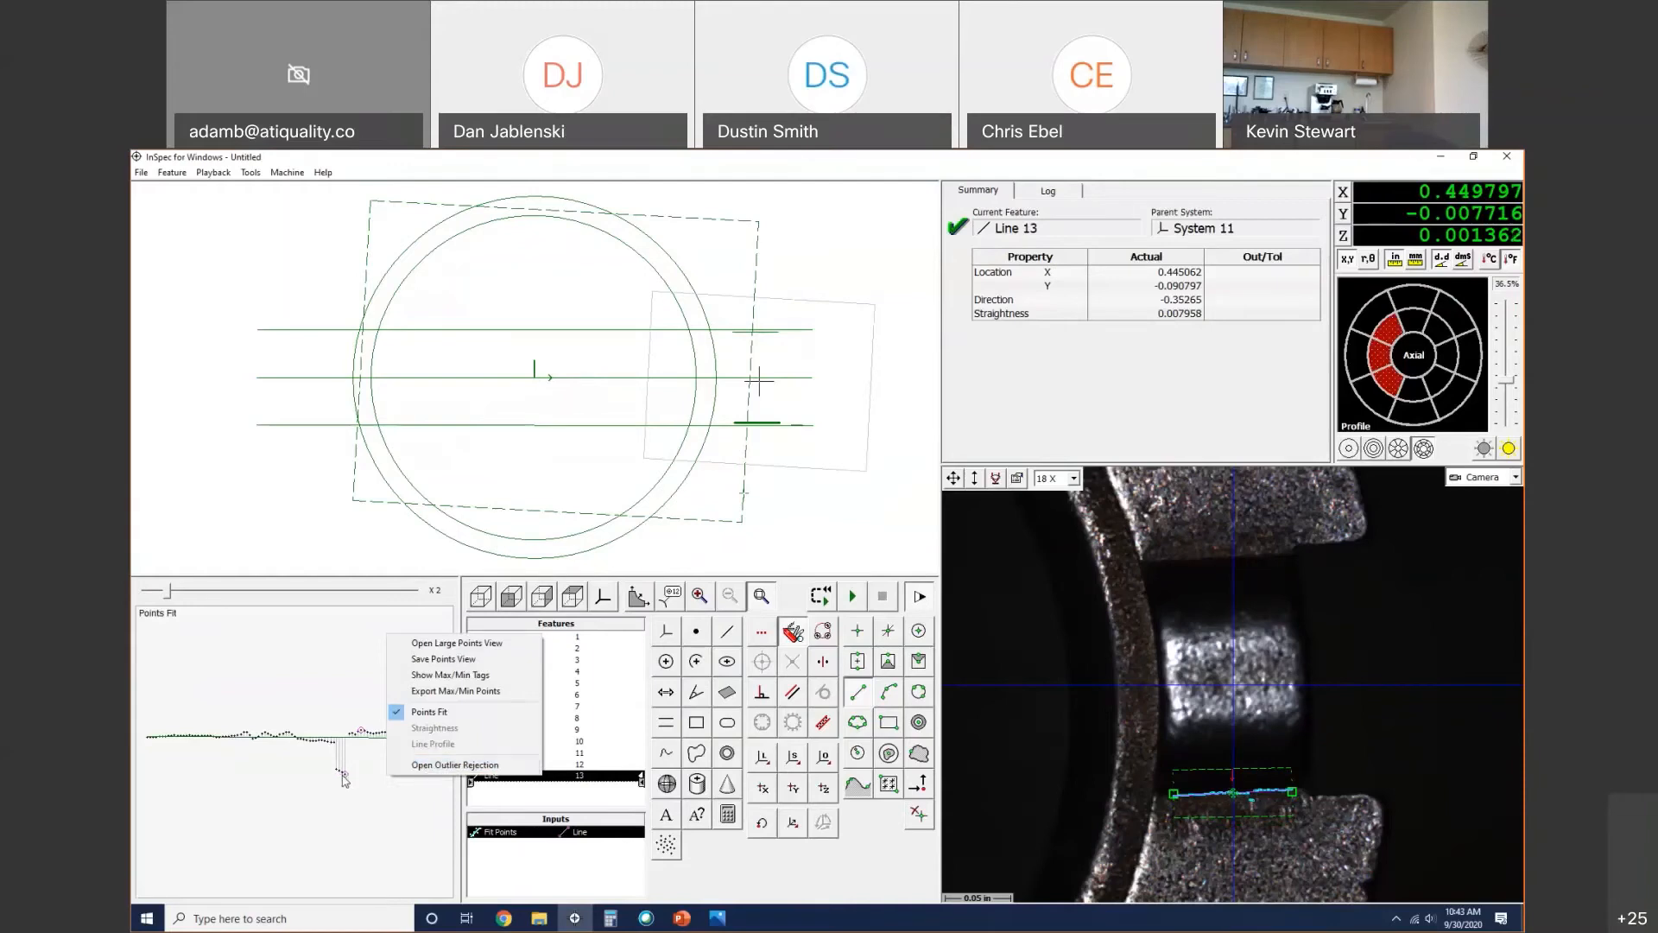
pyautogui.click(380, 816)
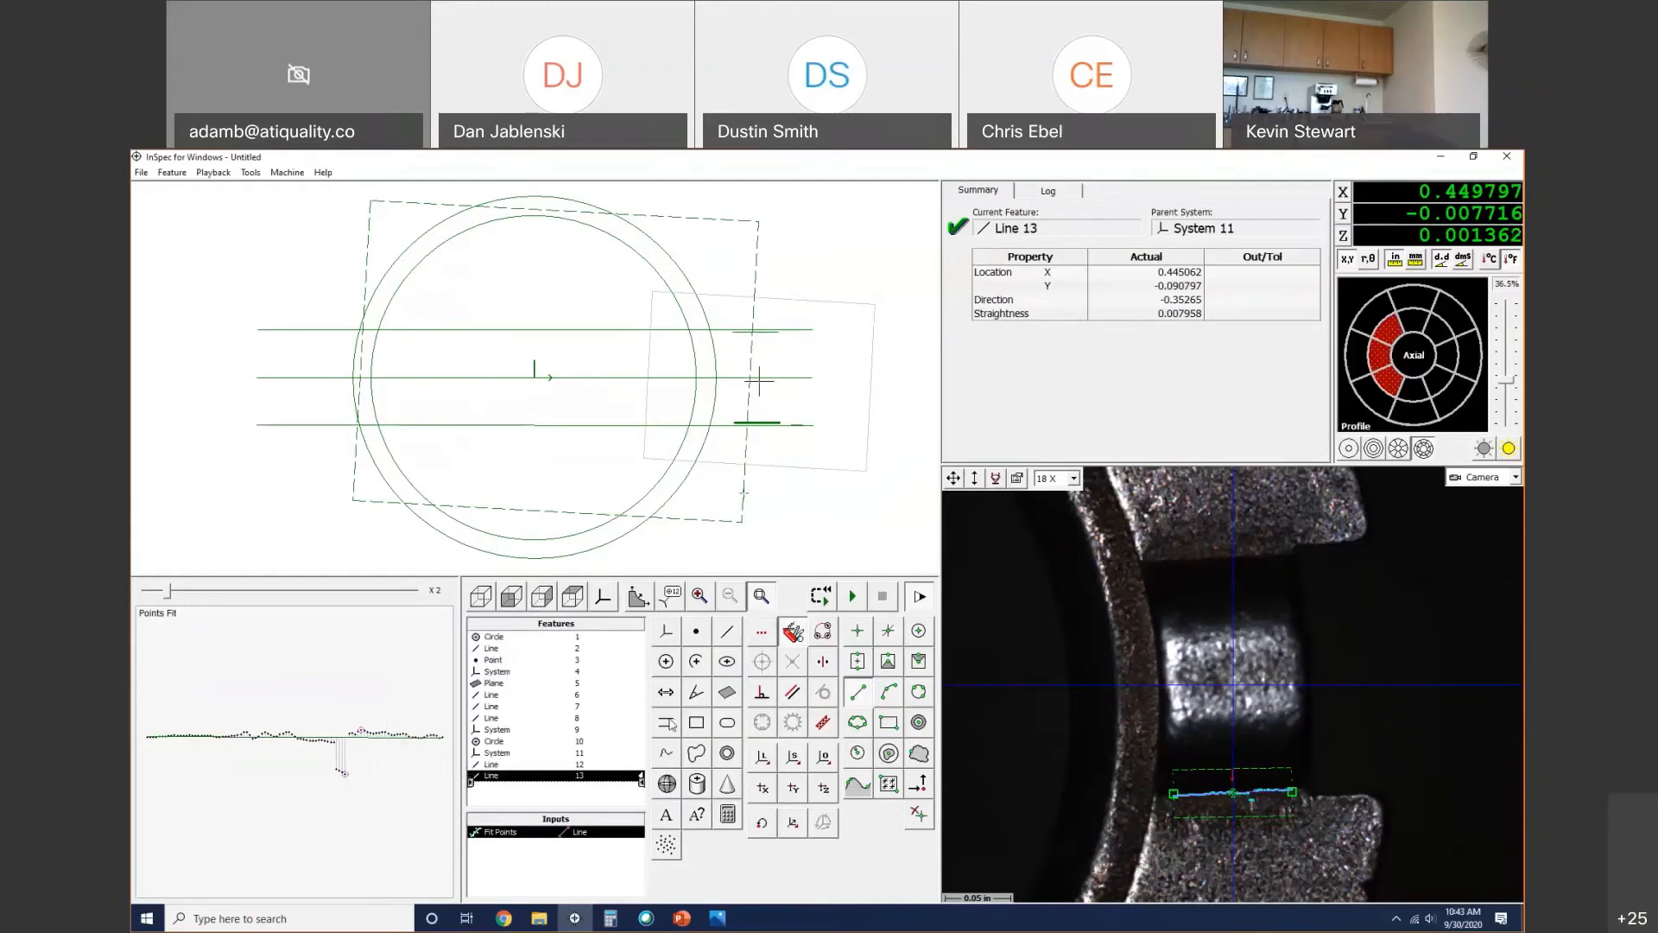
# Step: Construct a gap from the slot's two edge lines and apply RFS true position with nominal Y 0 and tolerance 0.002
pyautogui.click(671, 724)
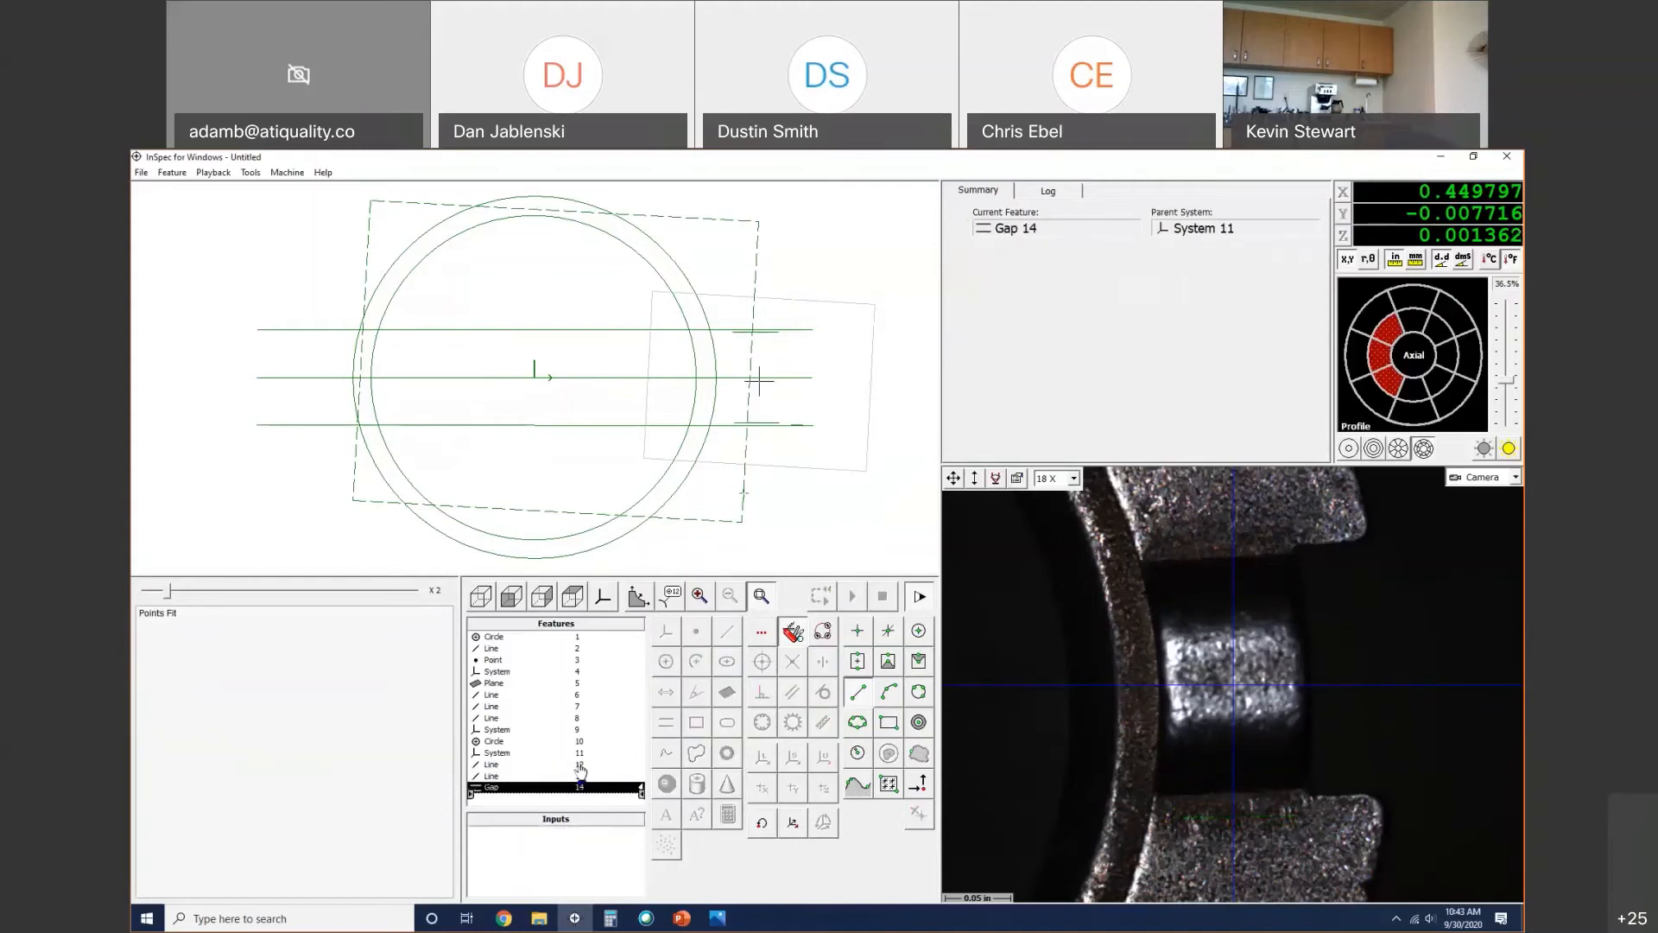
pyautogui.click(491, 777)
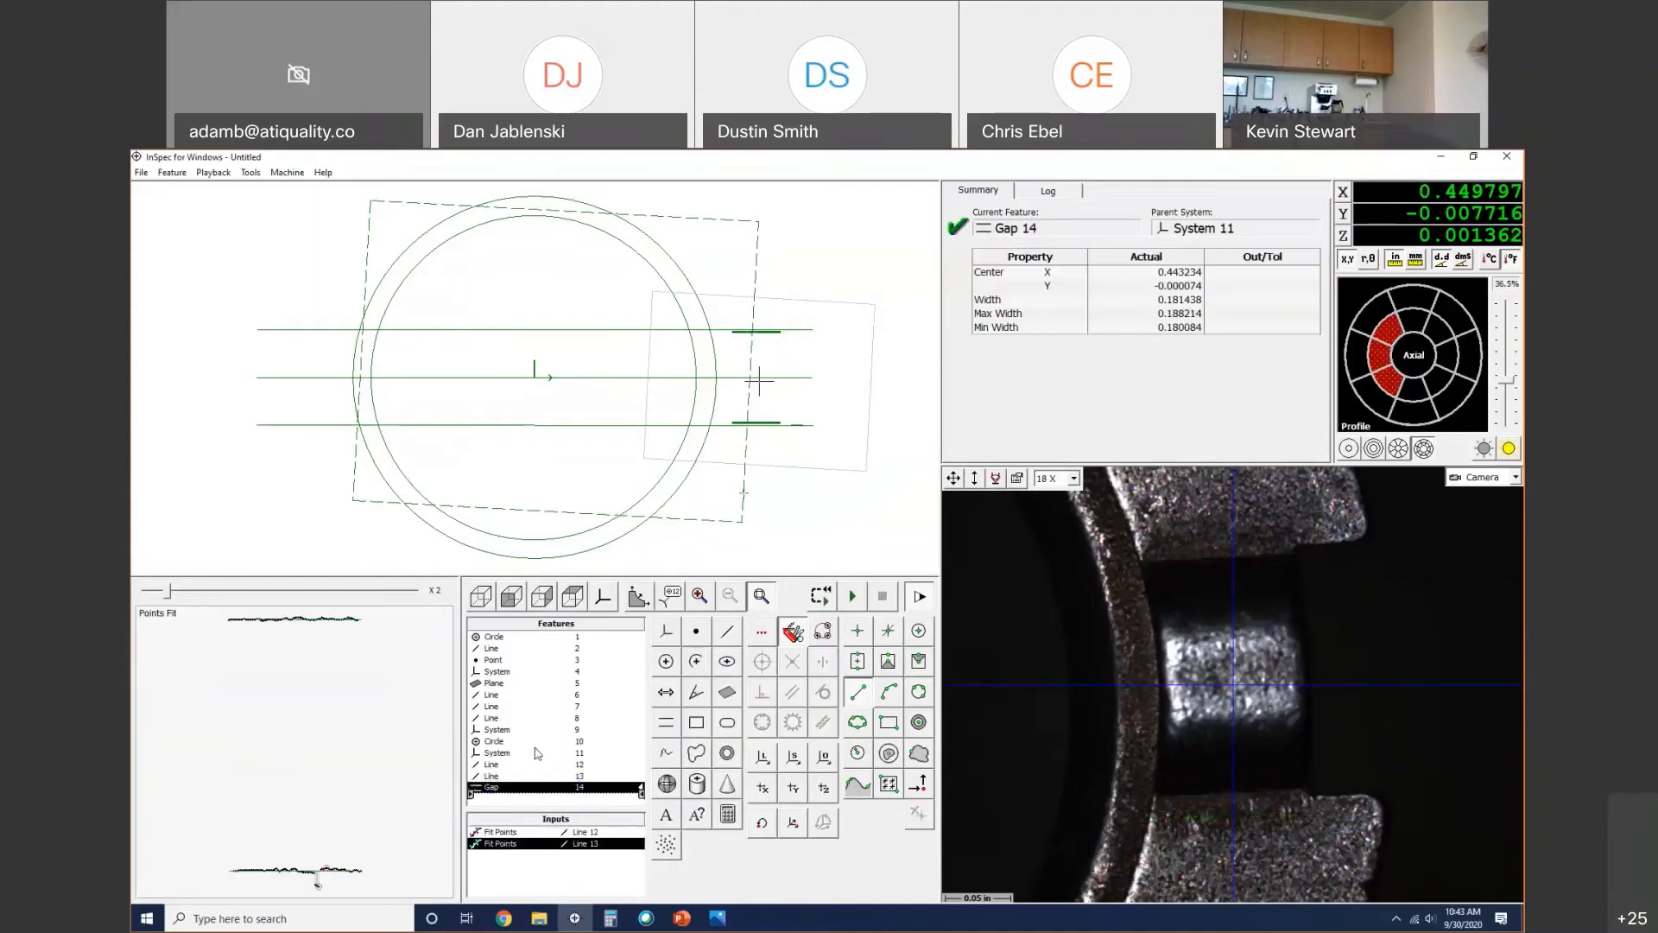
pyautogui.hotkey('ctrl', 't')
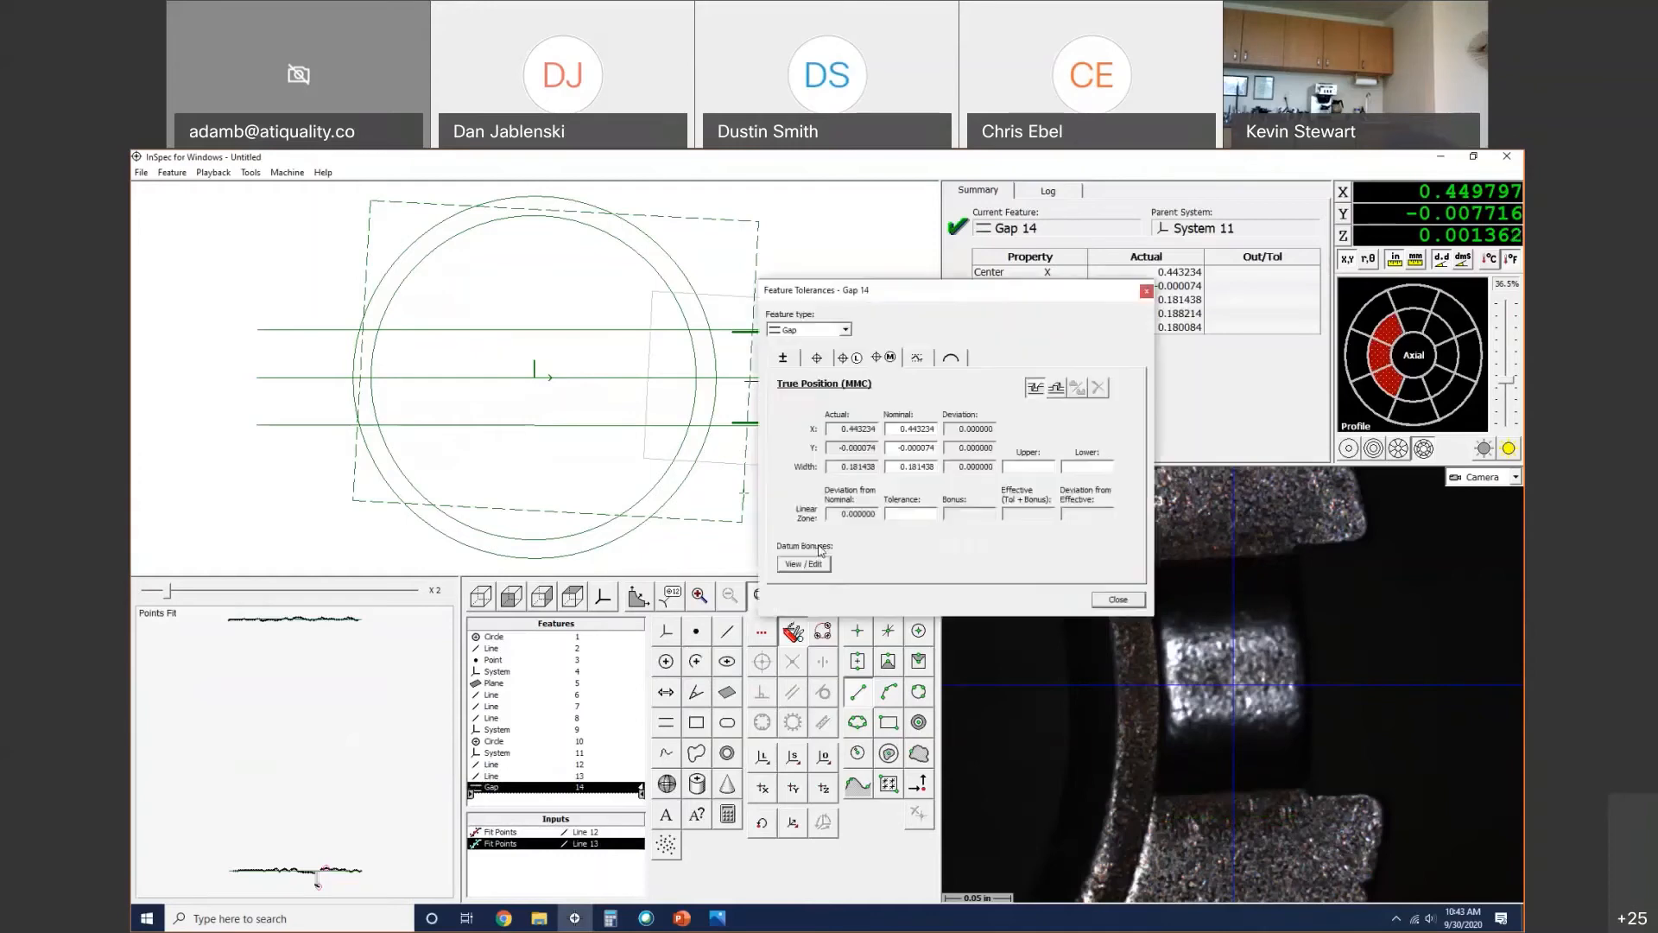
pyautogui.click(818, 358)
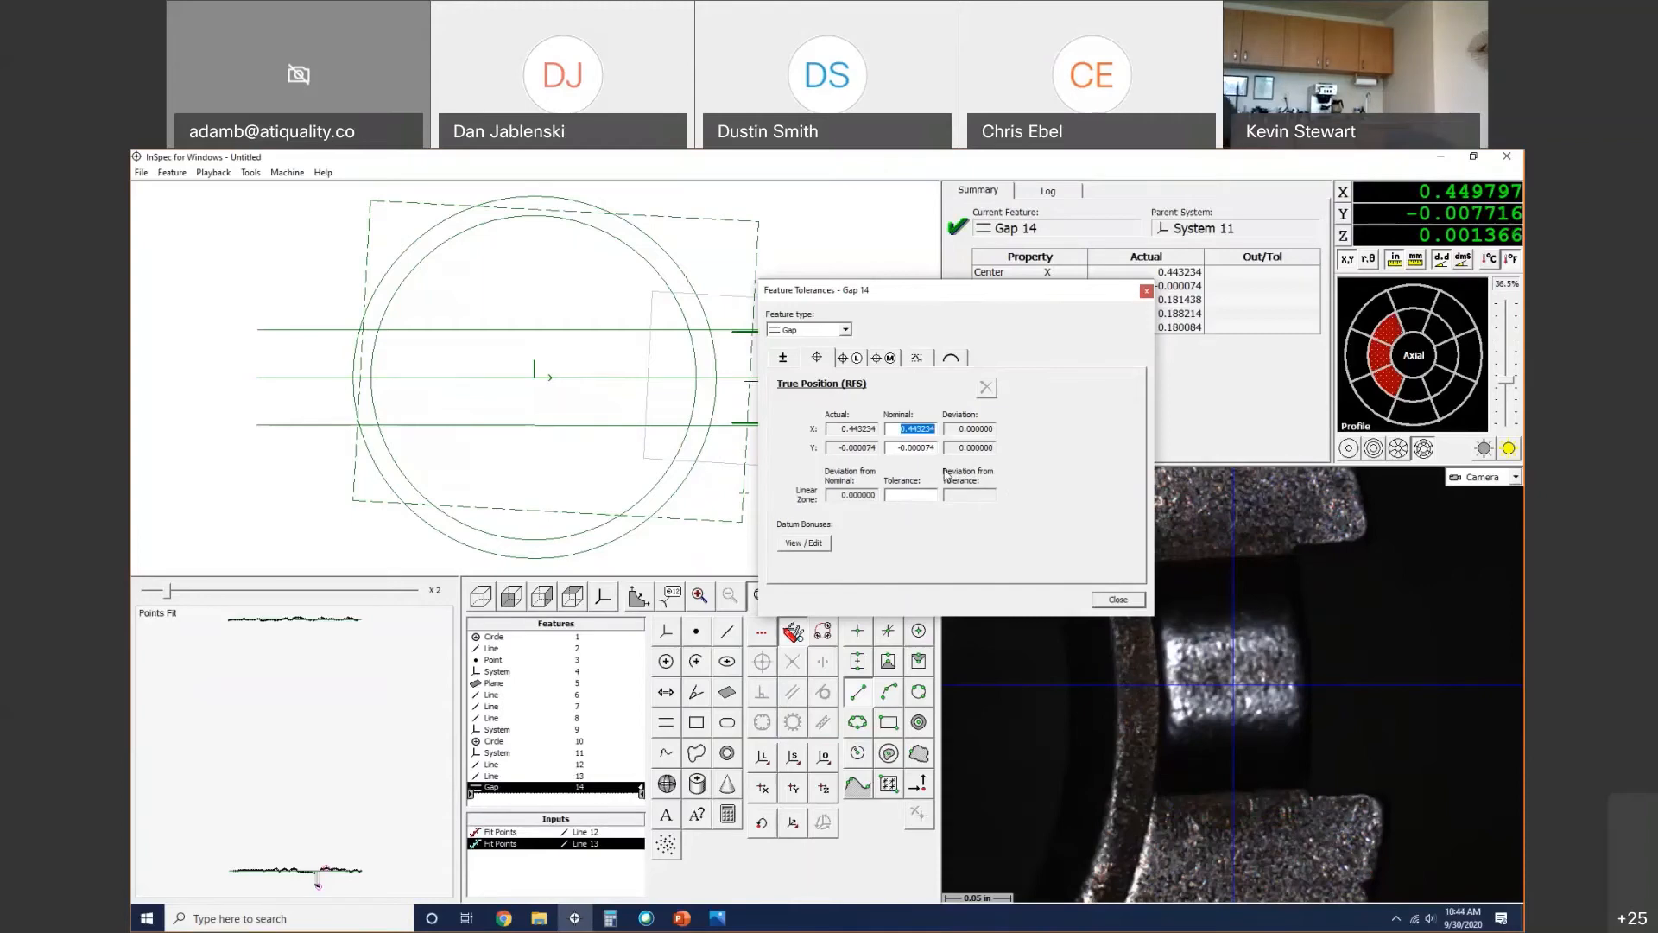
pyautogui.moveTo(892, 449); pyautogui.dragTo(977, 449)
pyautogui.write('0')
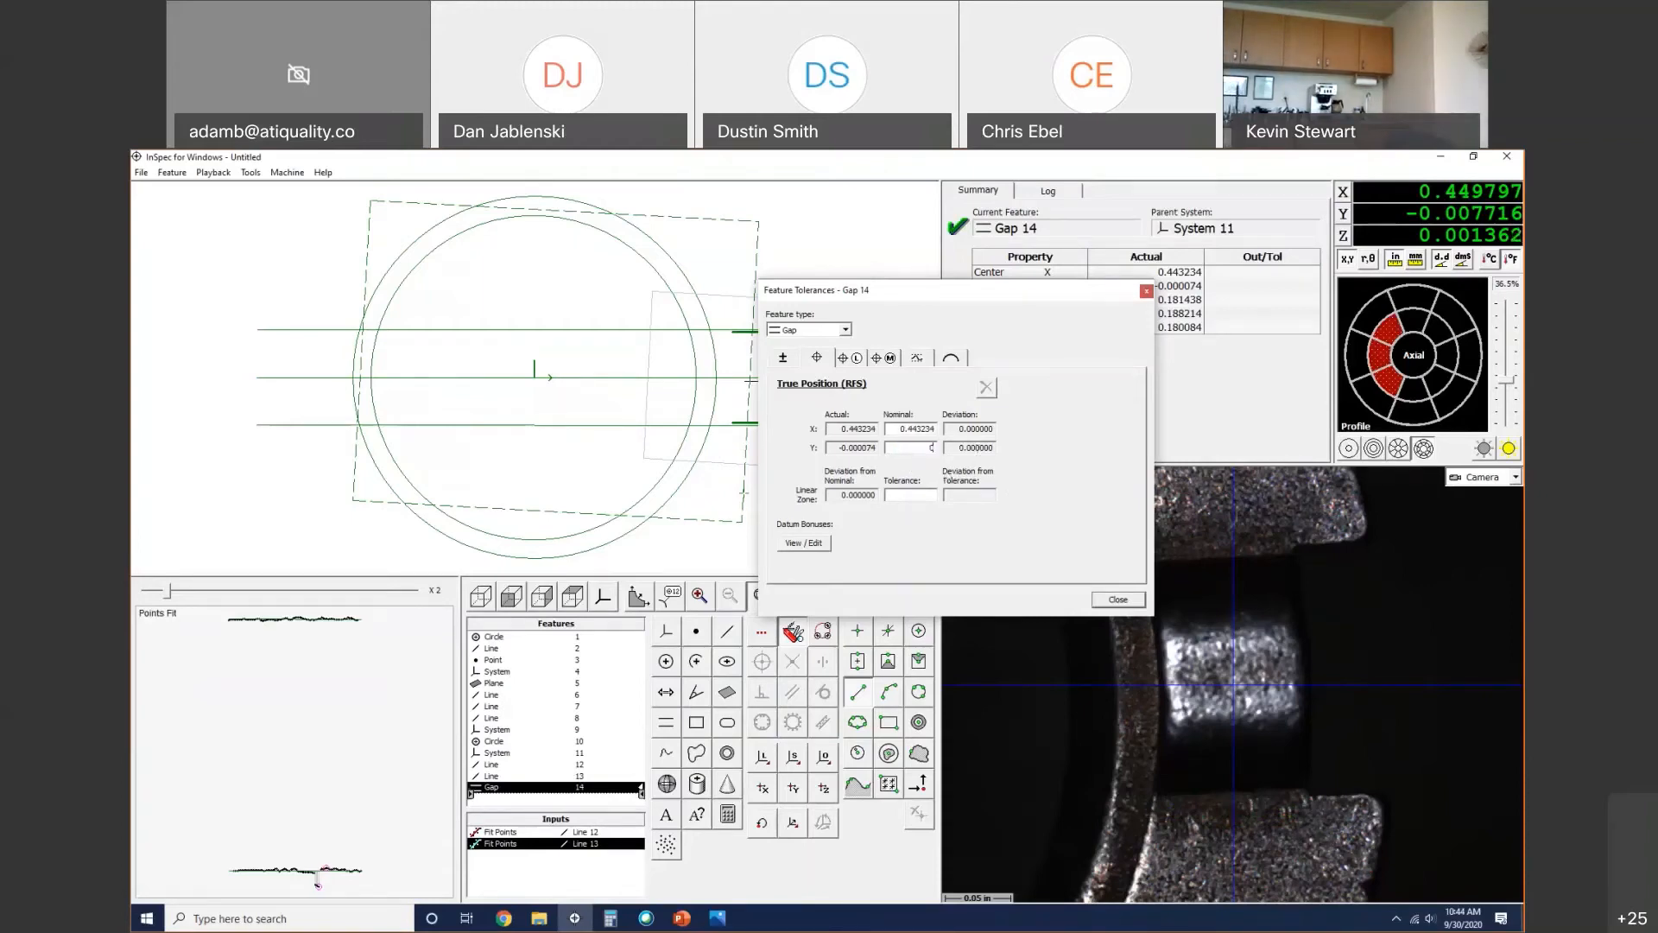
pyautogui.press('Tab')
pyautogui.press('Tab')
pyautogui.moveTo(979, 482); pyautogui.dragTo(984, 495)
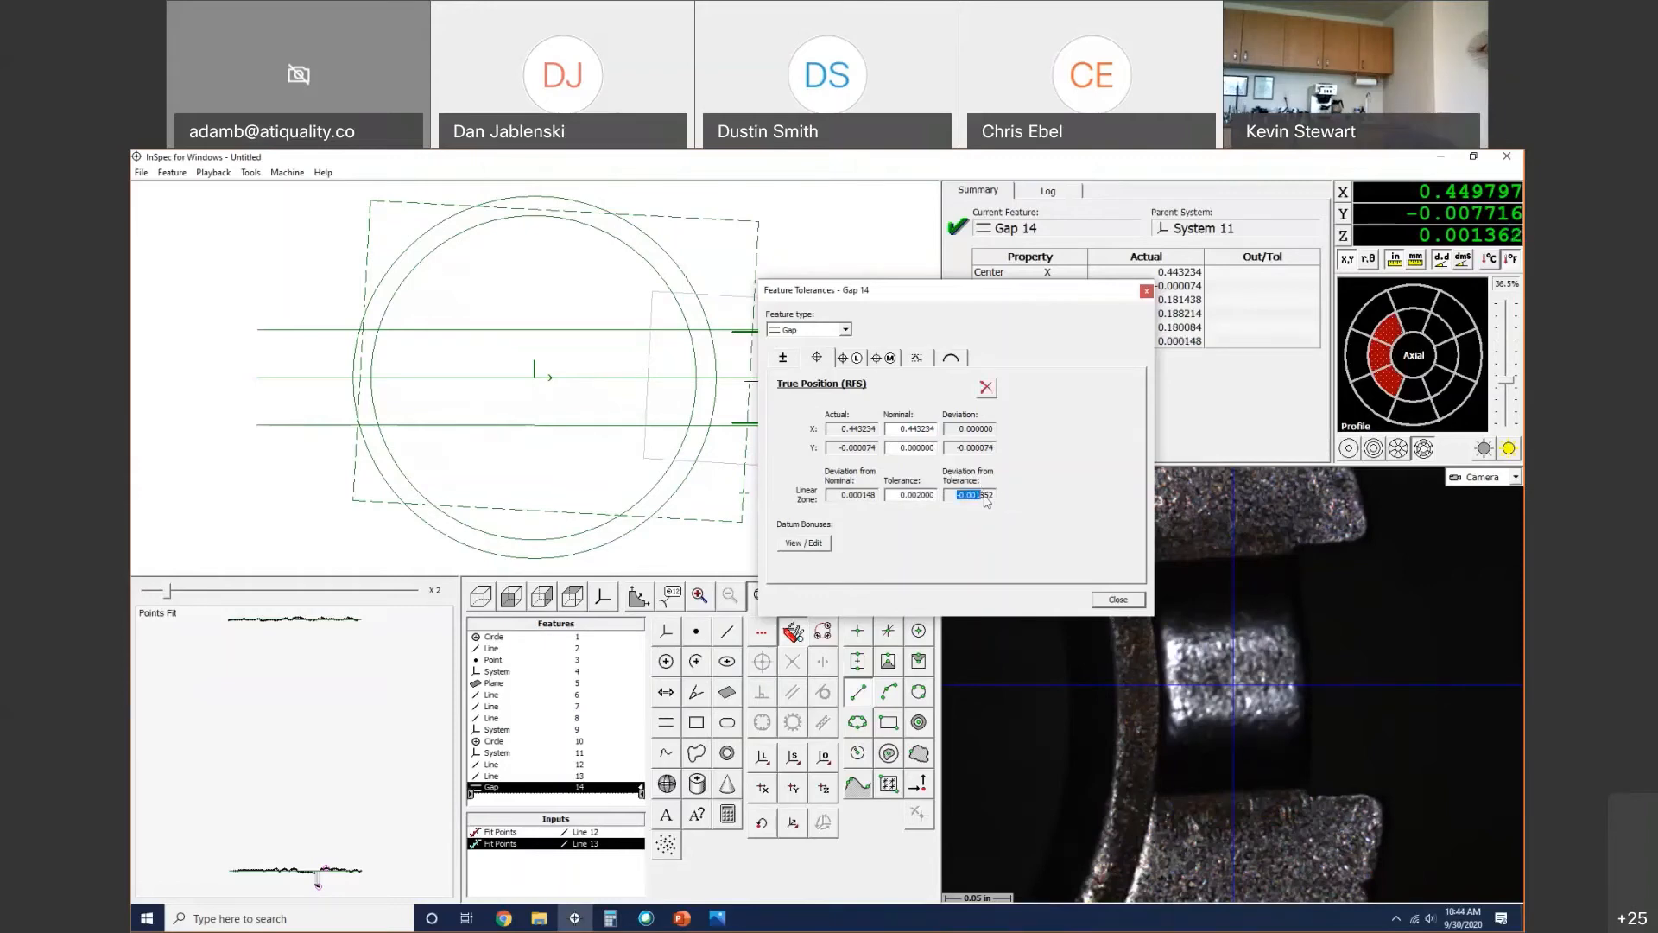
pyautogui.click(984, 538)
pyautogui.click(1113, 600)
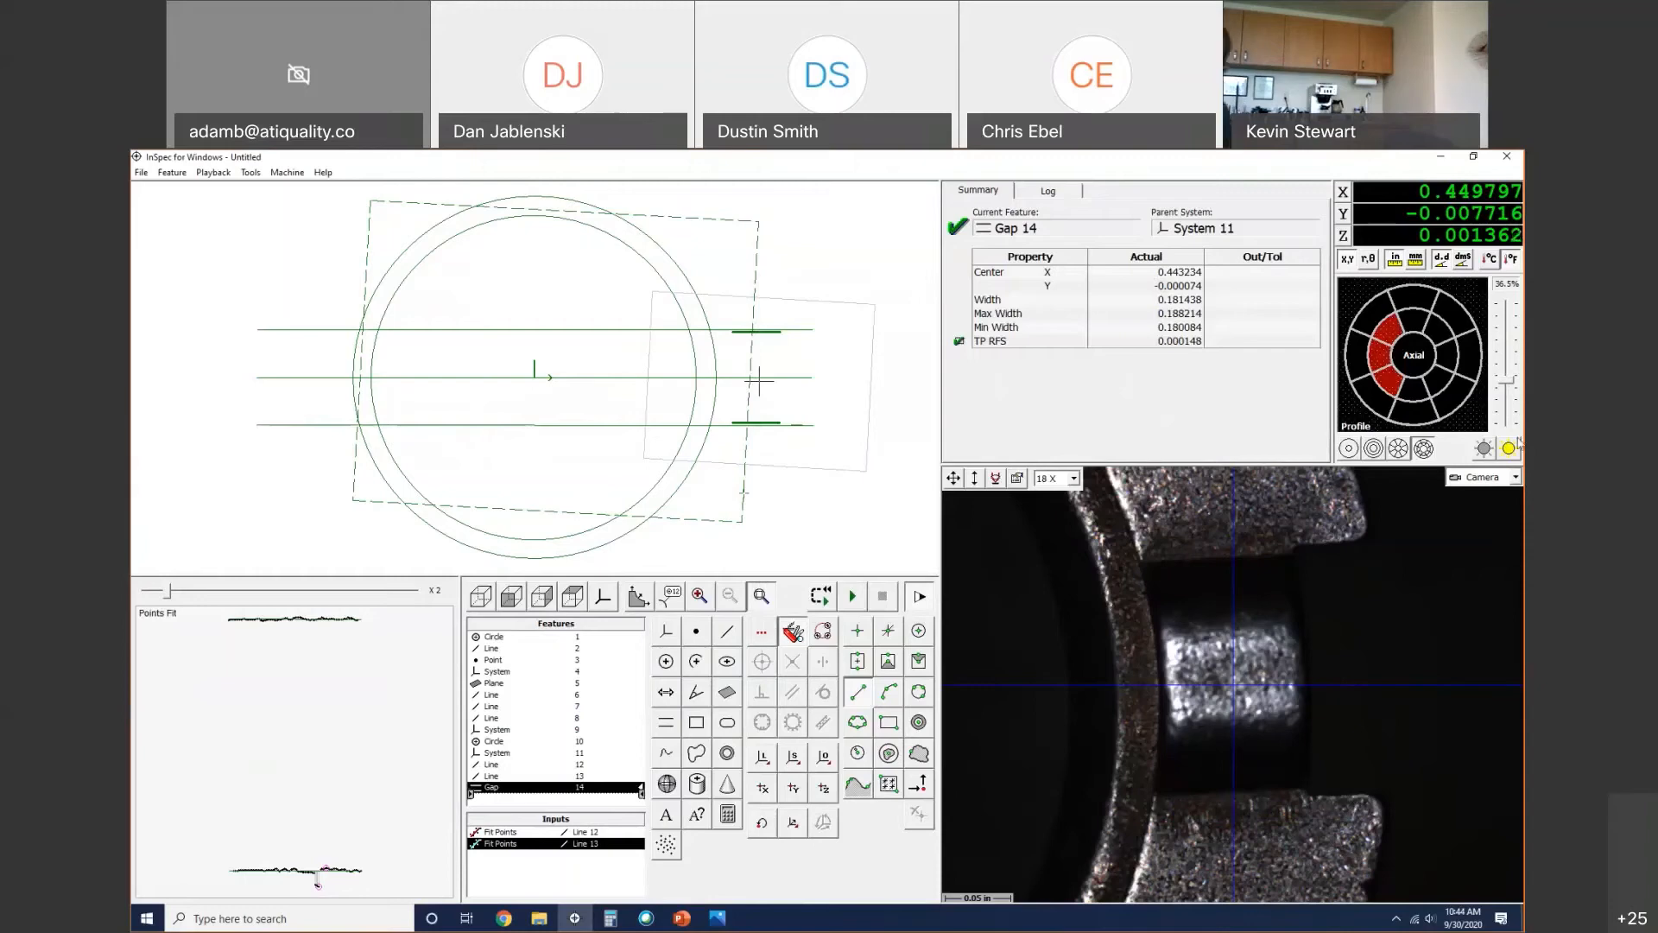
# Step: Switch the lighting to the profile light and look at the next part's photo, IMG_4360.jpg, in Photos
pyautogui.click(1512, 446)
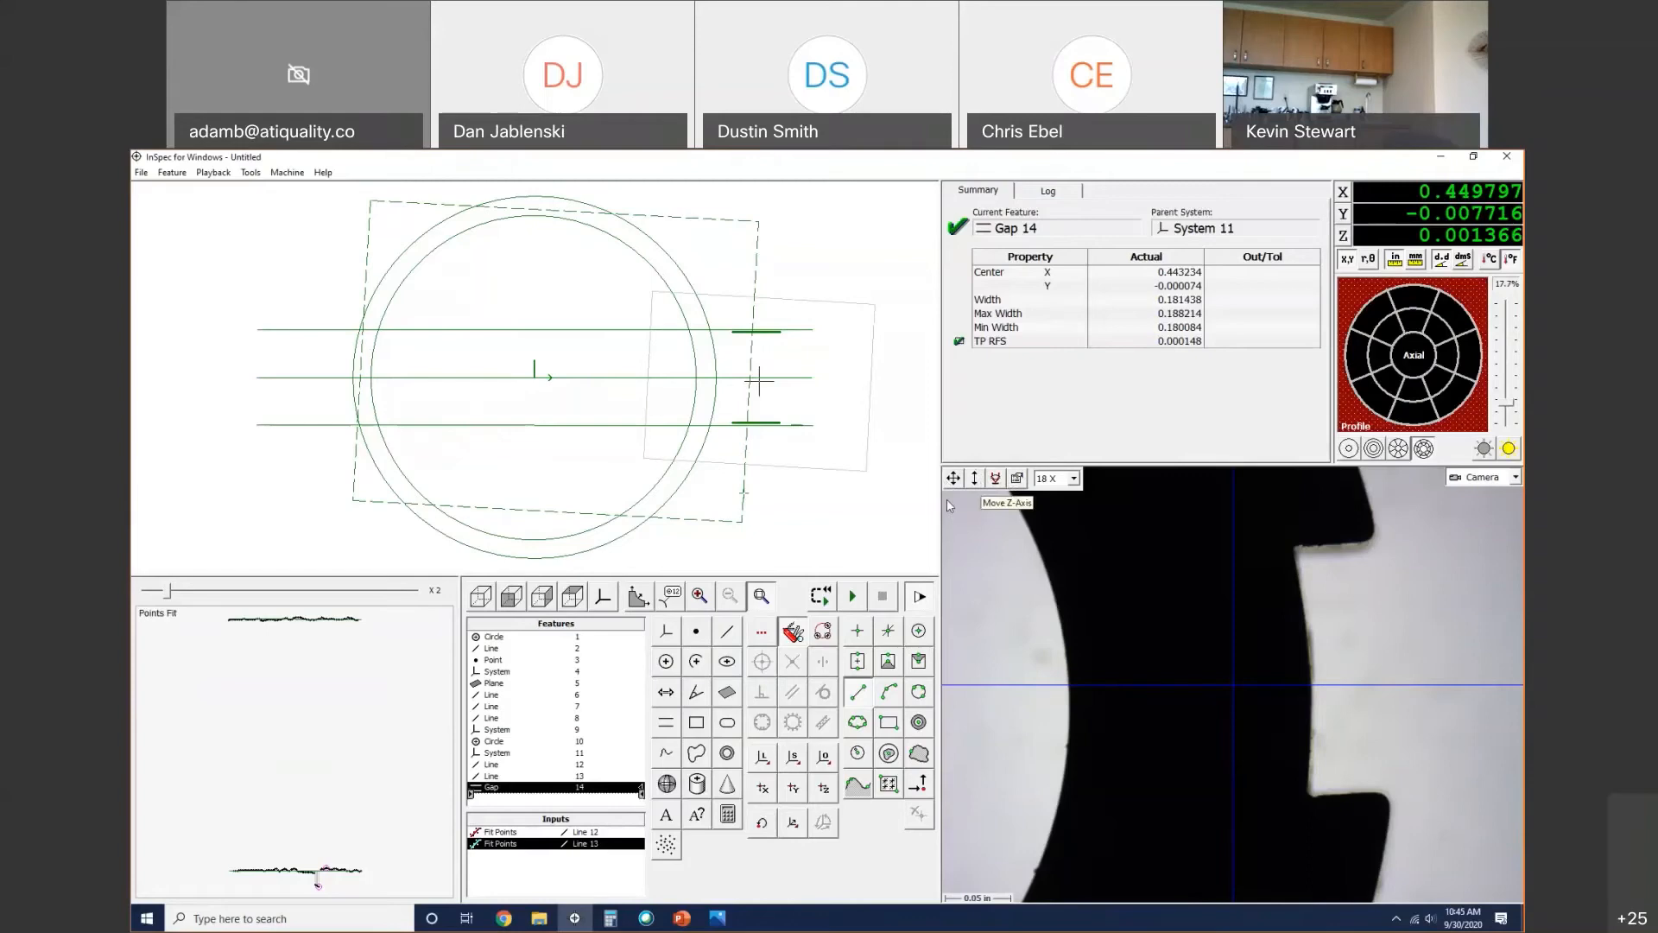
pyautogui.hotkey('alt', 'Tab')
pyautogui.click(788, 639)
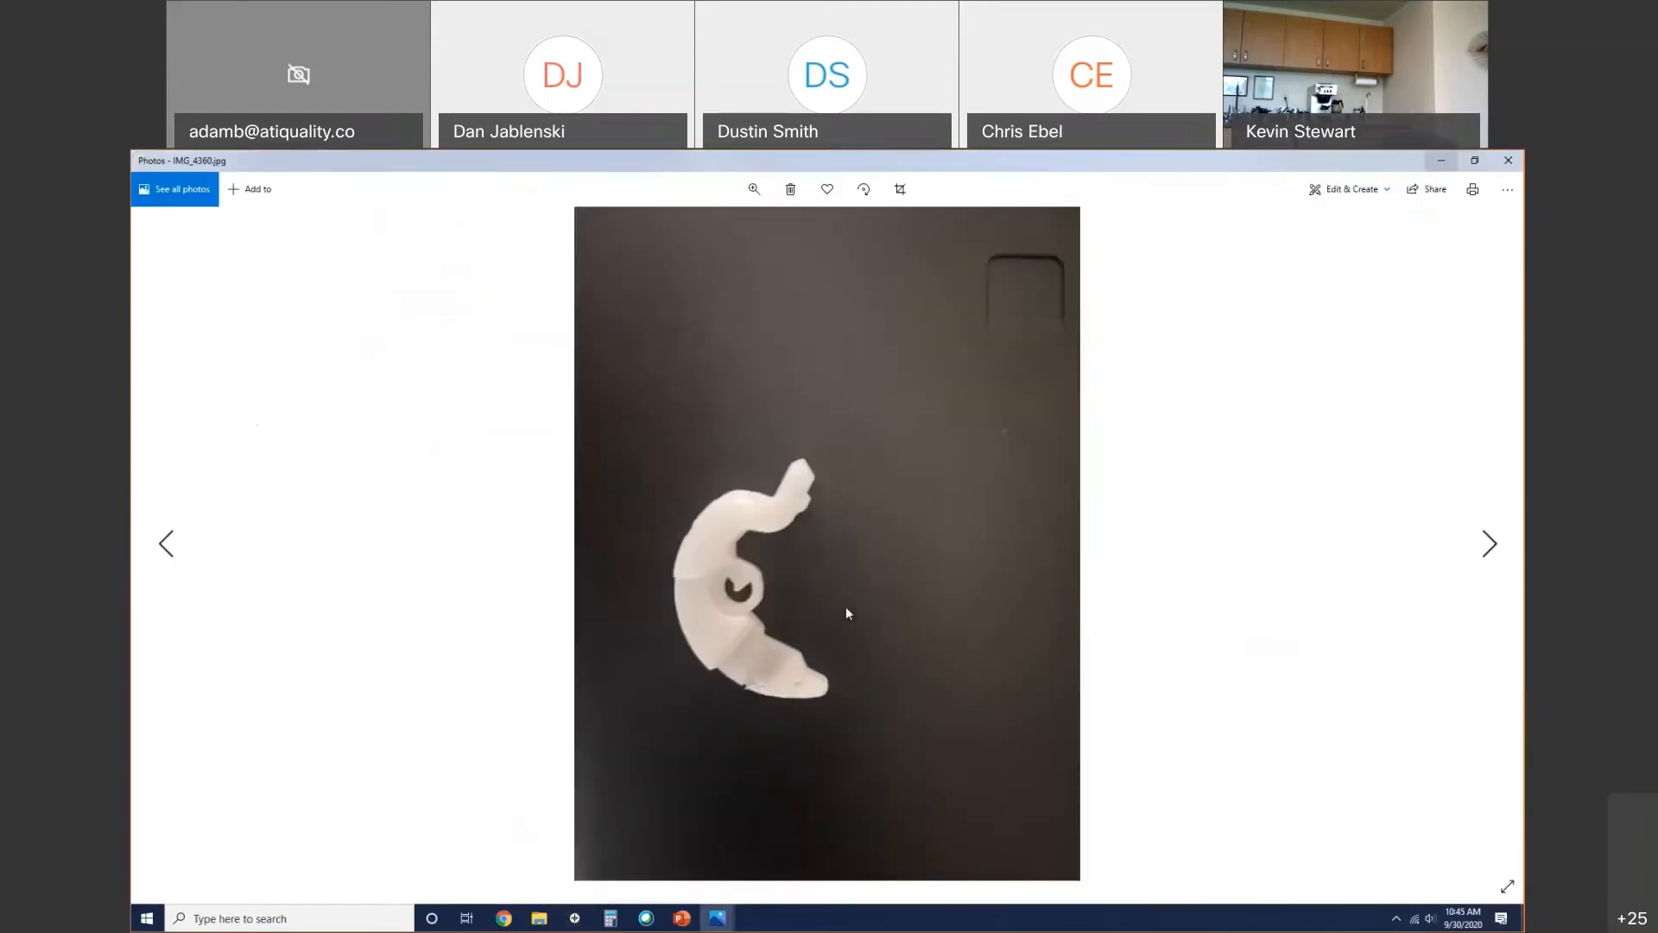
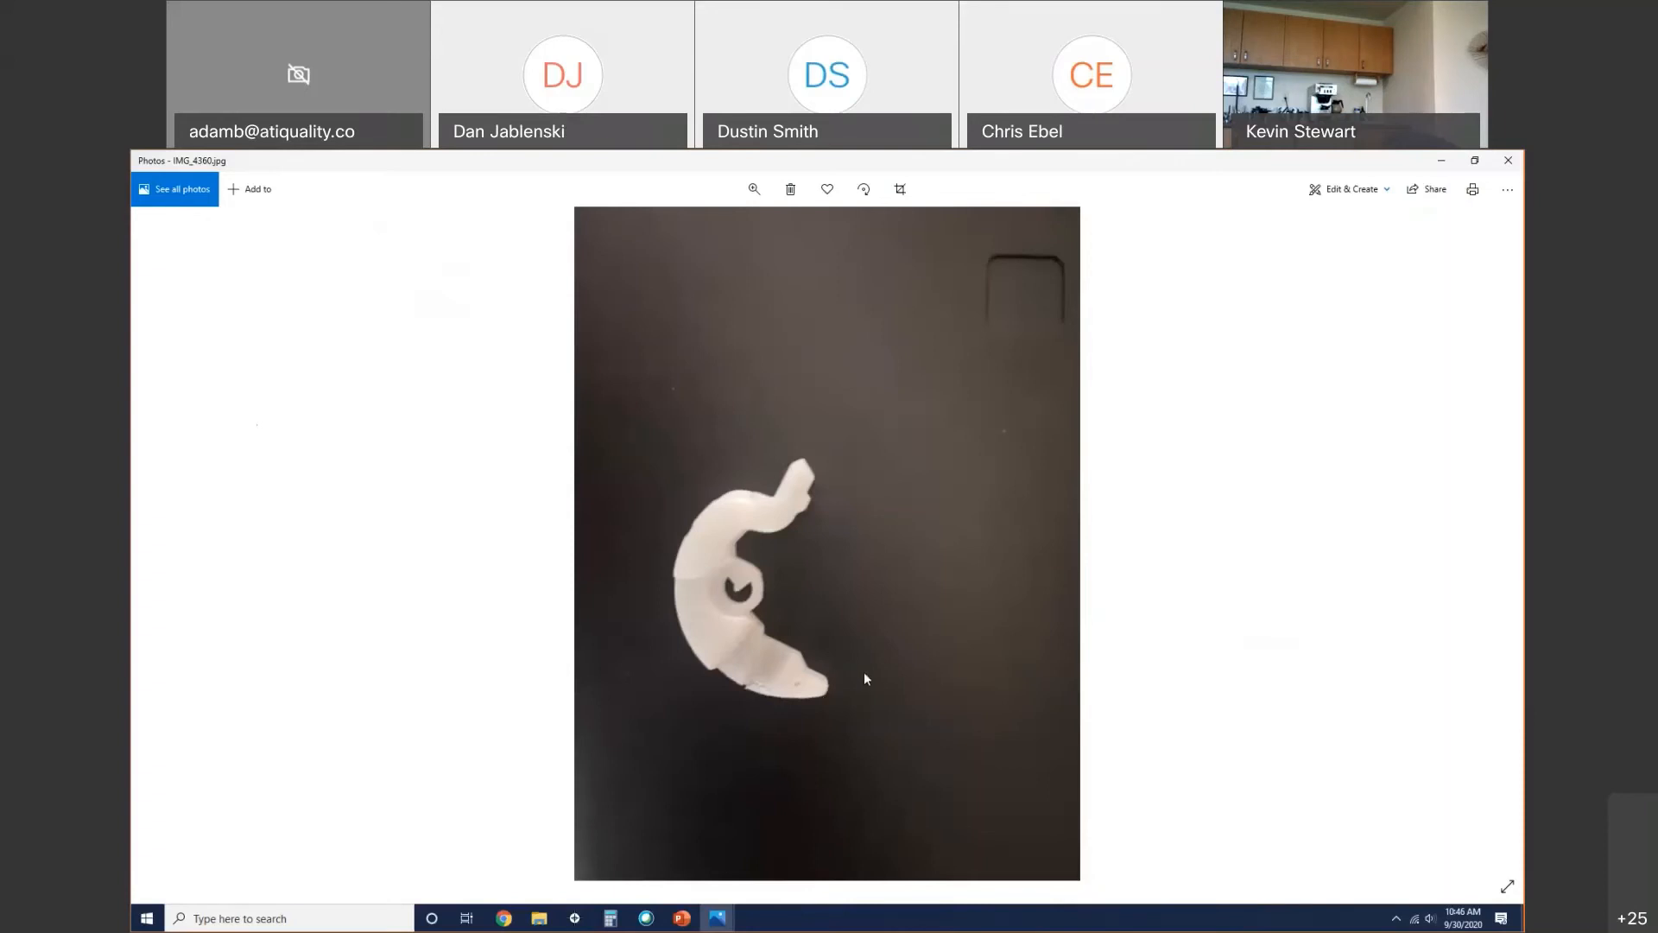
pyautogui.hotkey('alt', 'Tab')
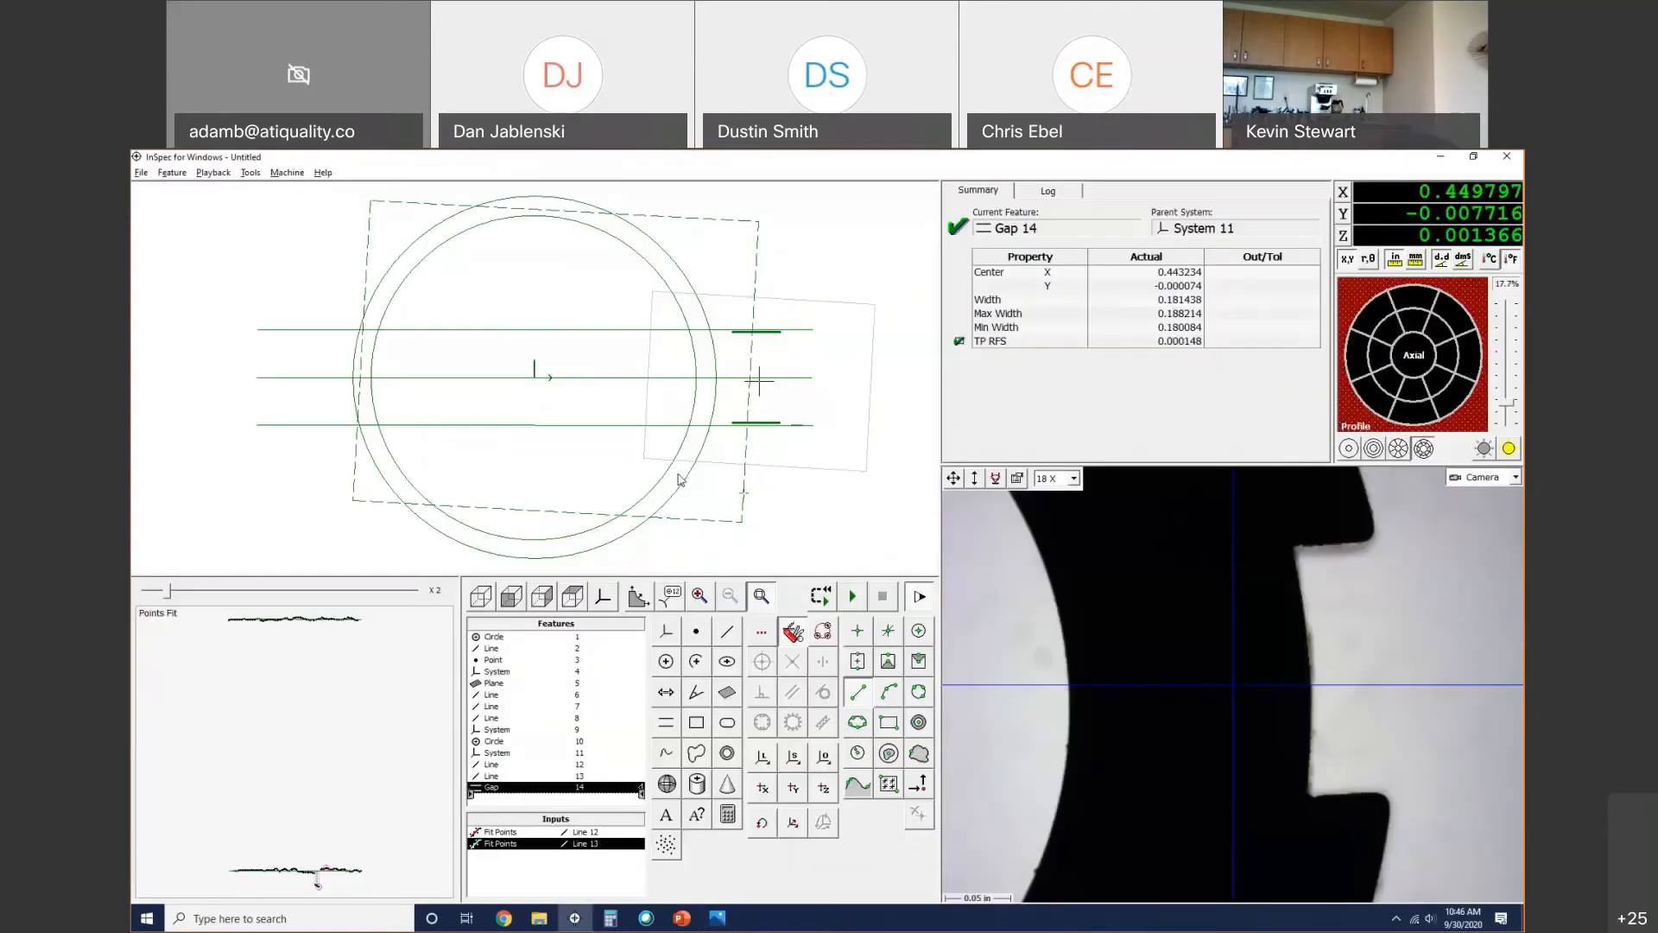
# Step: Start a new, empty measurement file
pyautogui.click(141, 172)
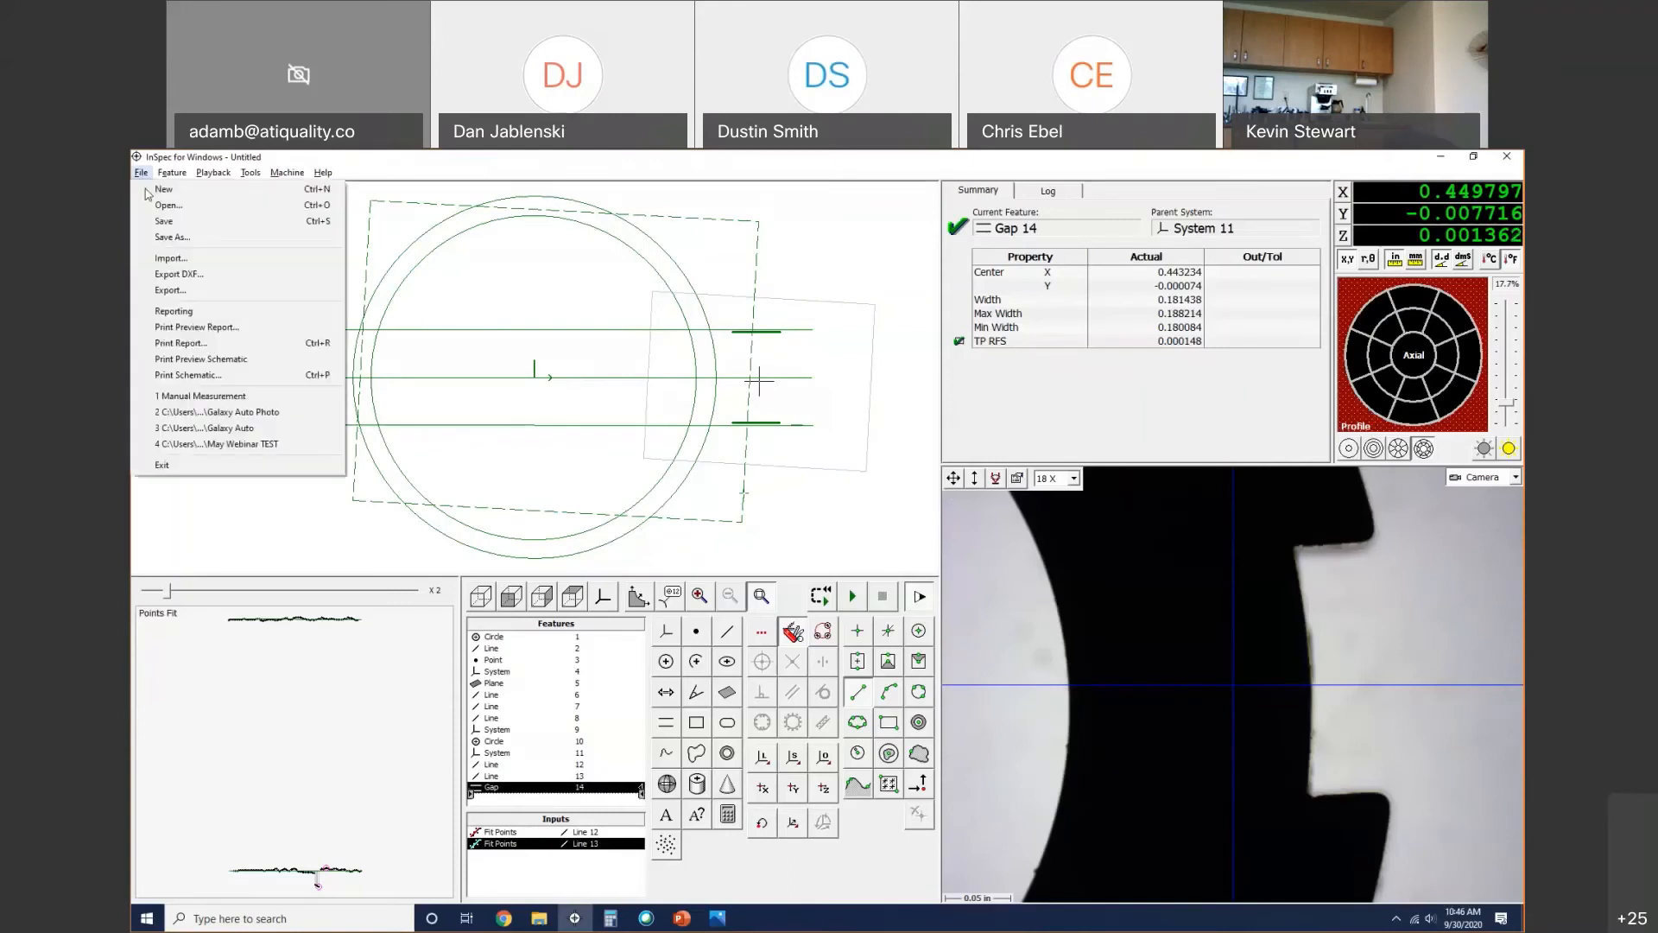
pyautogui.click(164, 188)
pyautogui.click(831, 563)
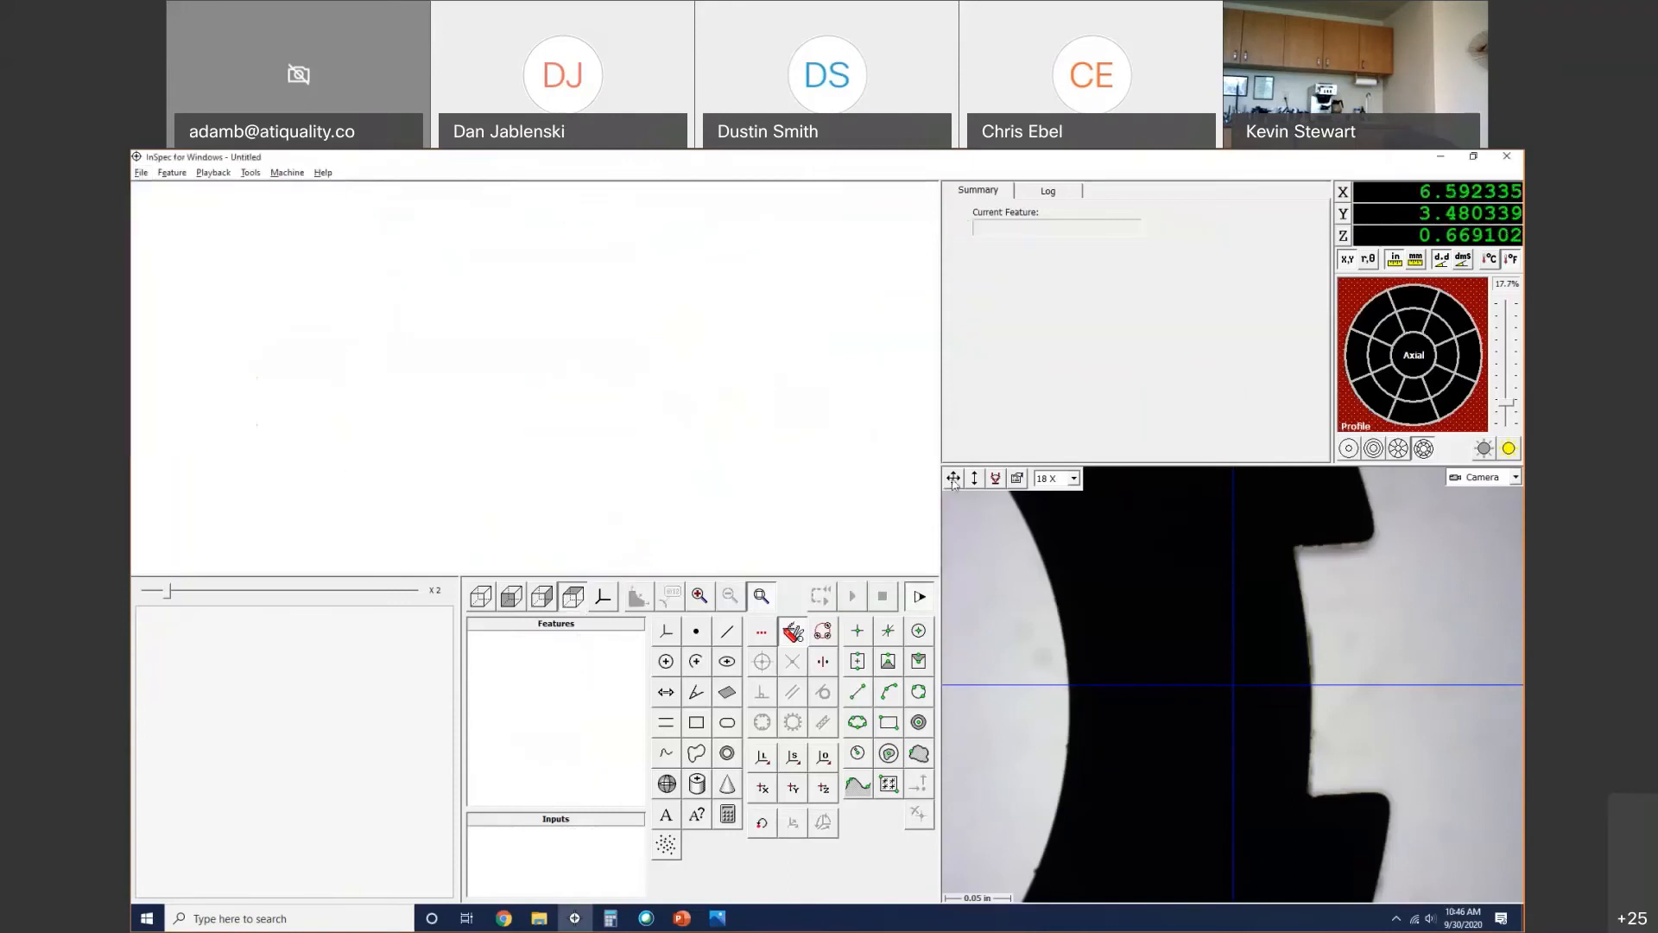
# Step: Light the plastic part with the full ring at 21.4%, then center its tapered recess under the camera and focus on it
pyautogui.click(1356, 448)
pyautogui.click(1439, 403)
pyautogui.click(1509, 442)
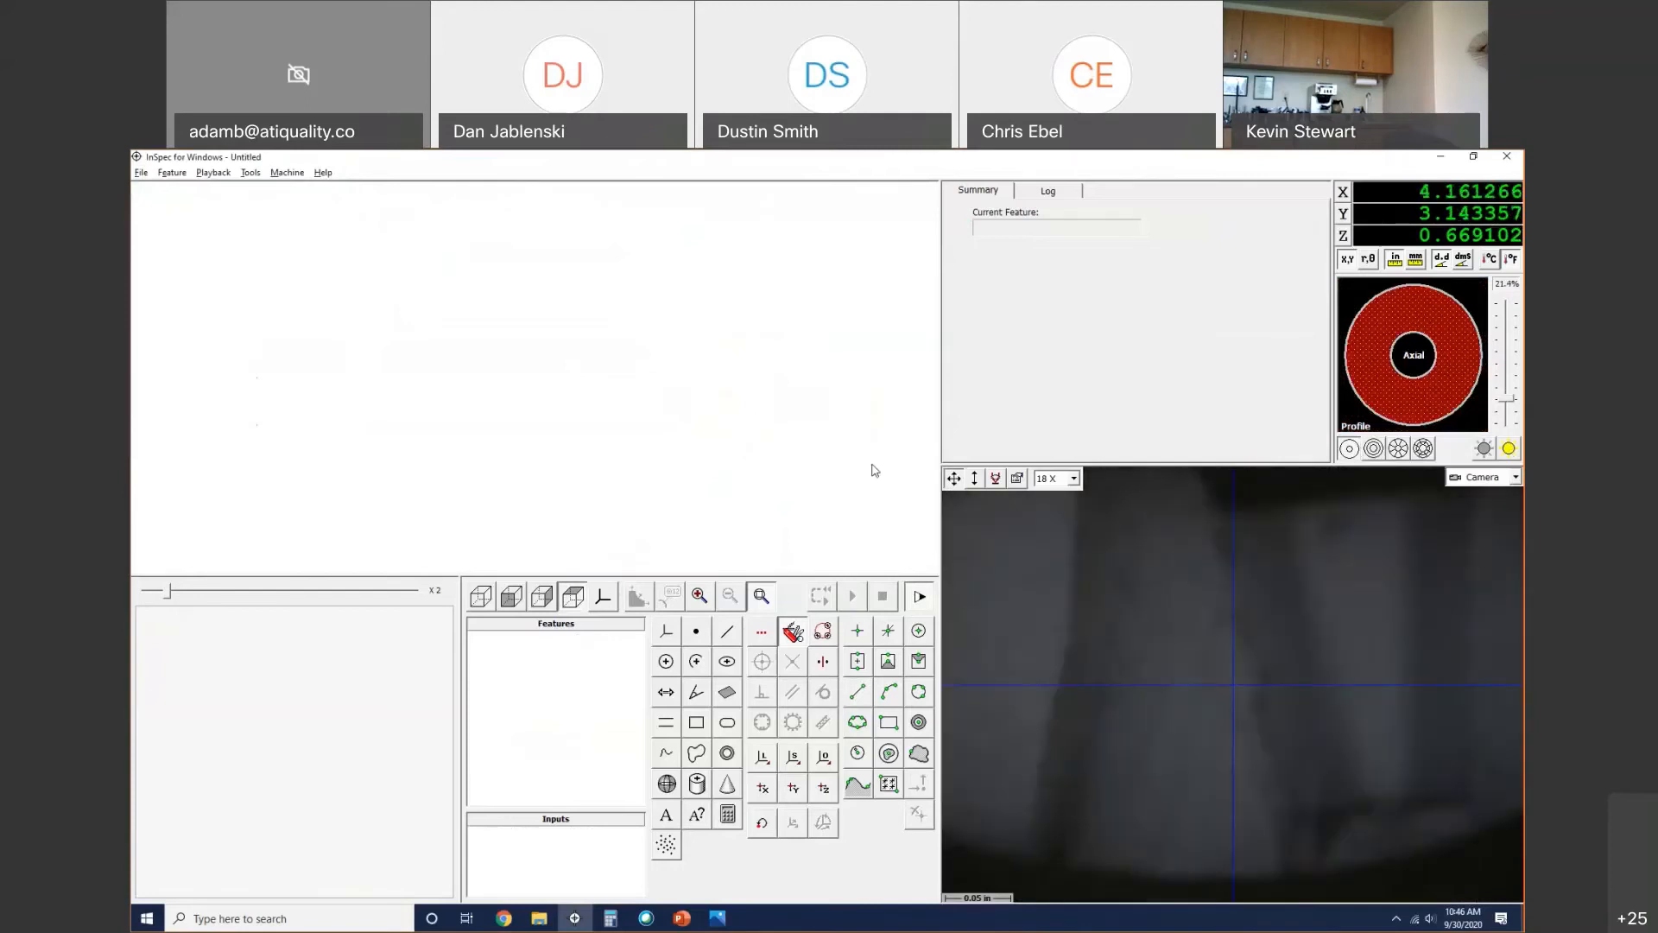
pyautogui.rightClick(1365, 629)
pyautogui.click(1391, 644)
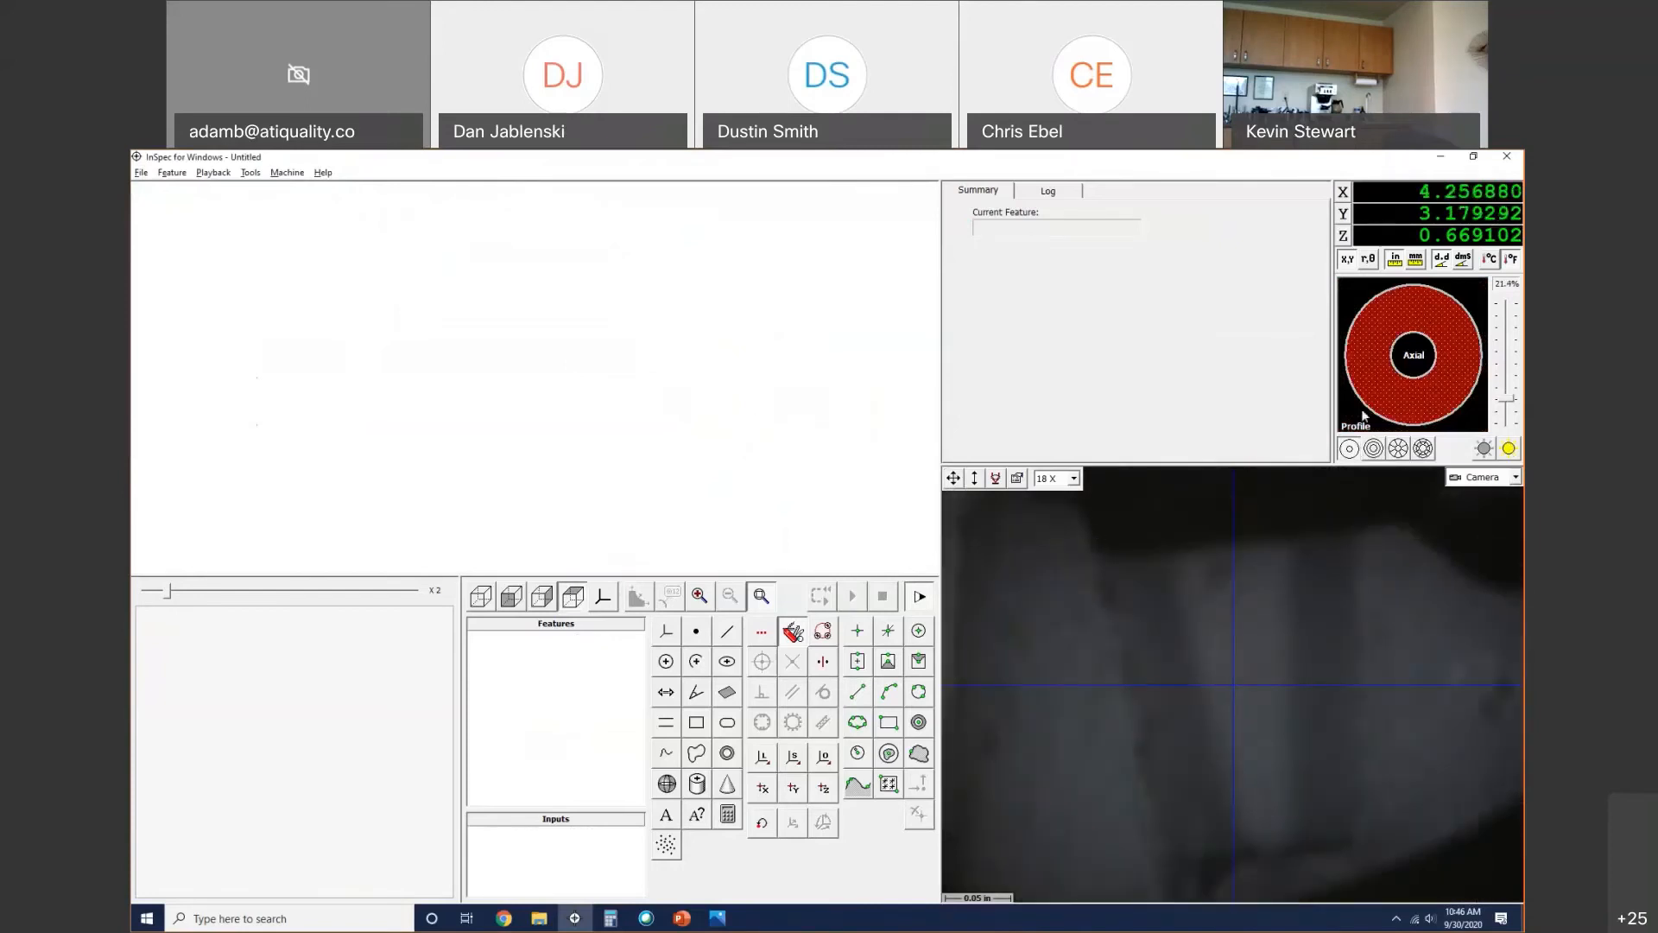
pyautogui.moveTo(974, 479); pyautogui.dragTo(984, 535)
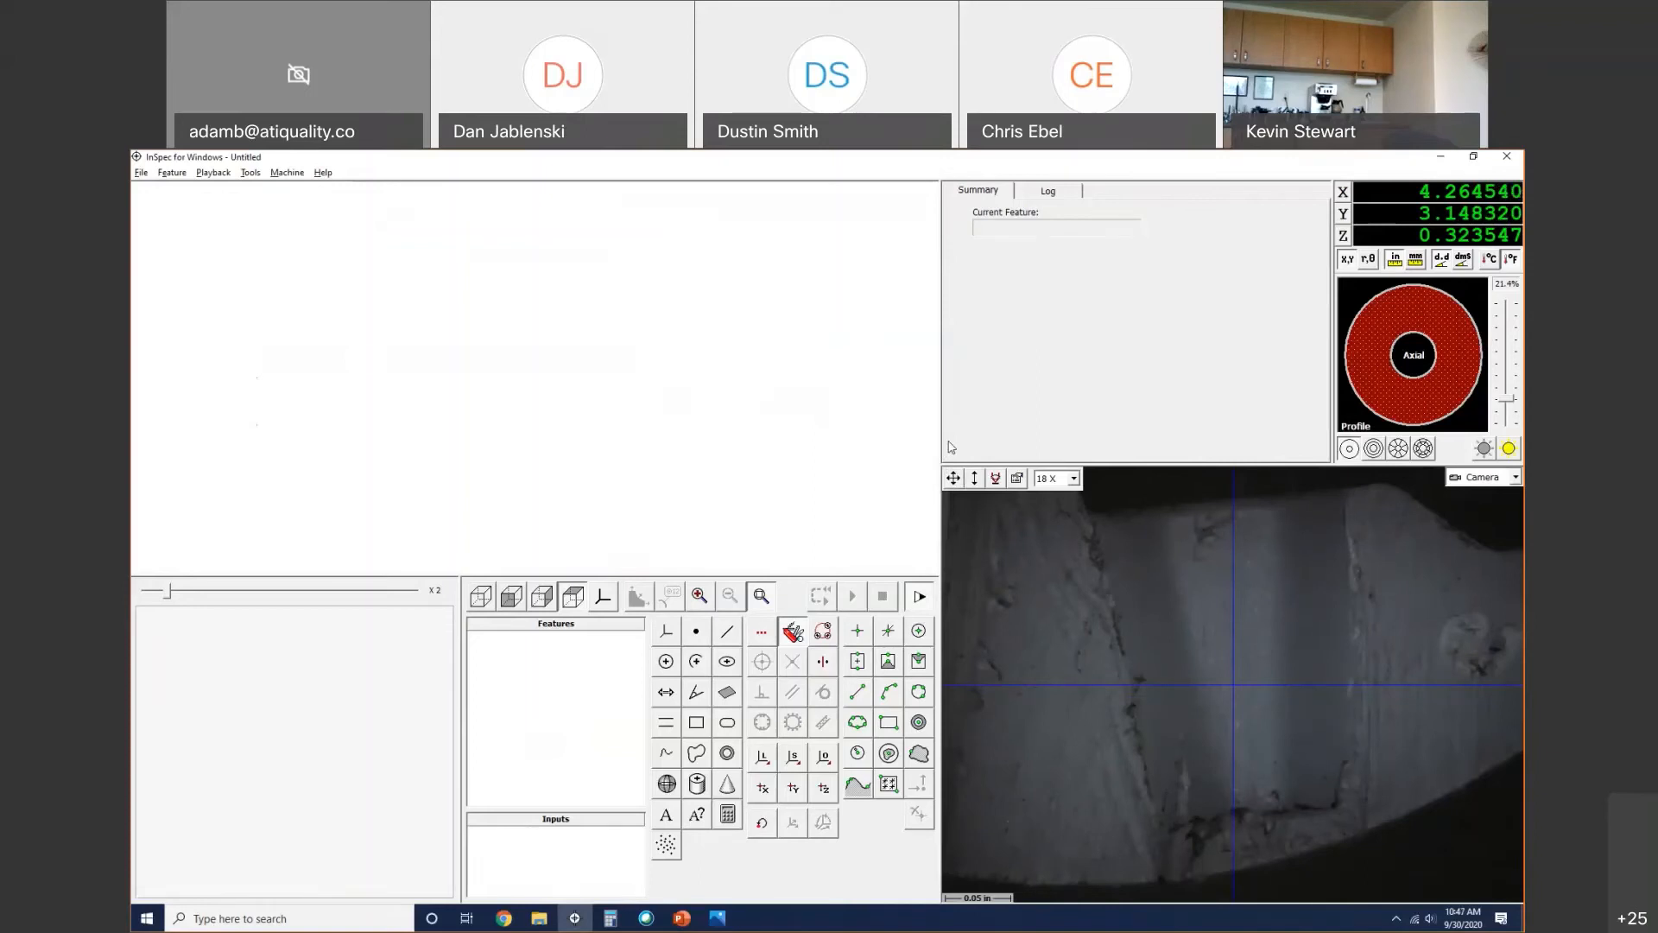
# Step: Raise the ring light to 32.0% and measure points-fit lines along both side edges of the tapered recess
pyautogui.click(720, 641)
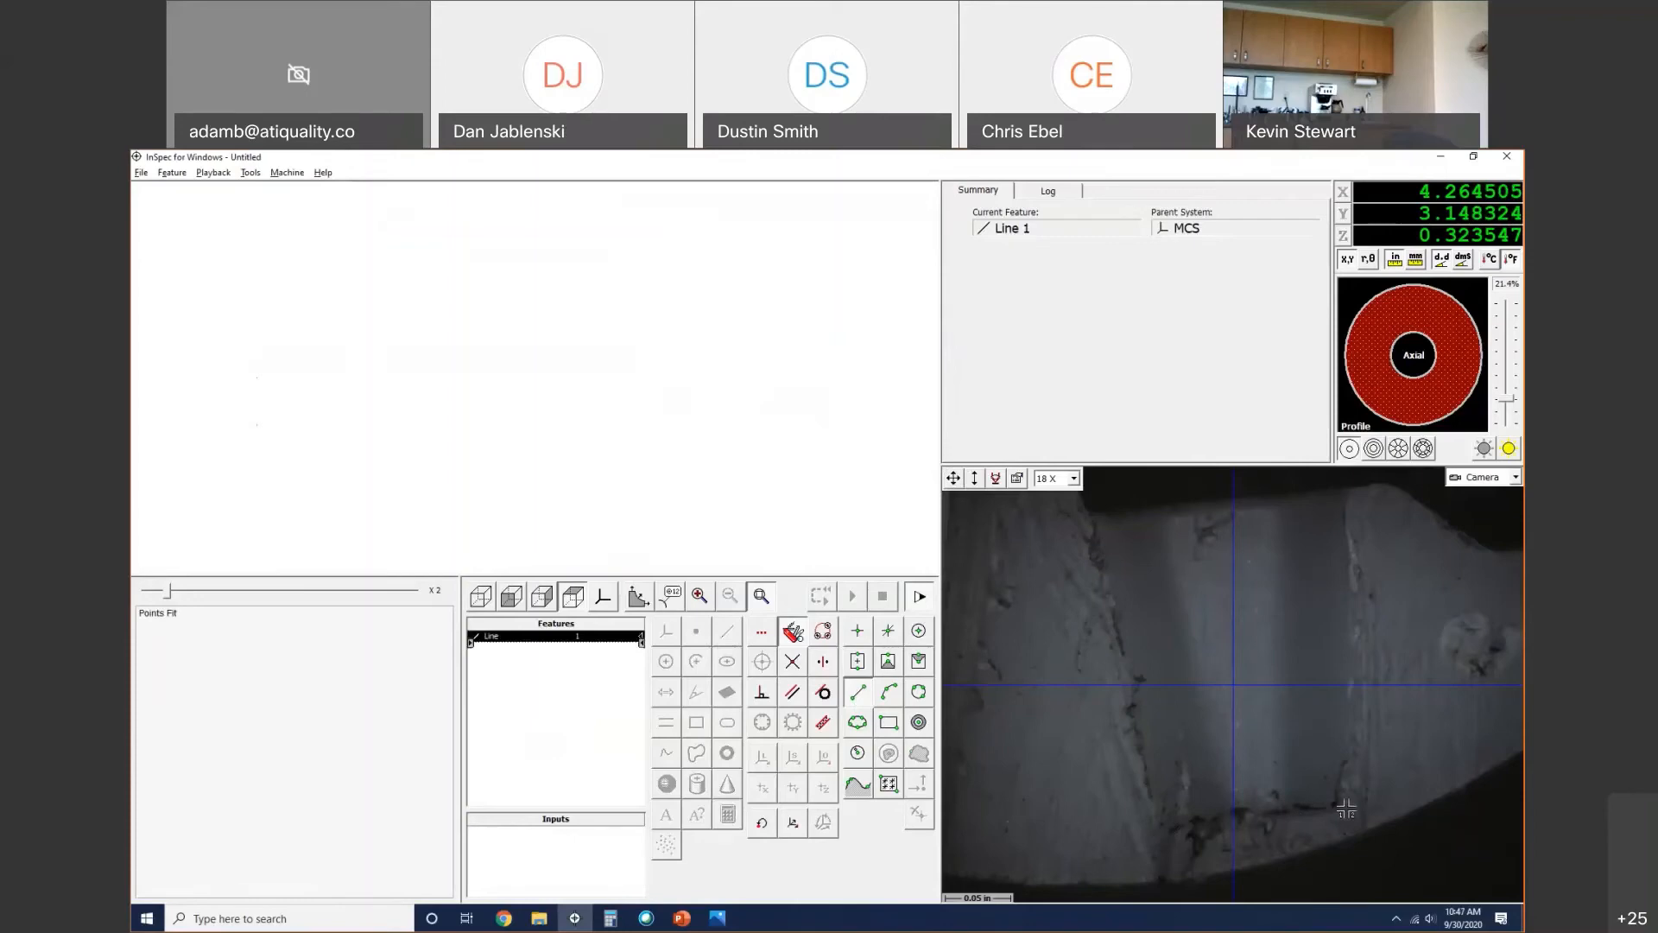
pyautogui.moveTo(1508, 399); pyautogui.dragTo(1507, 380)
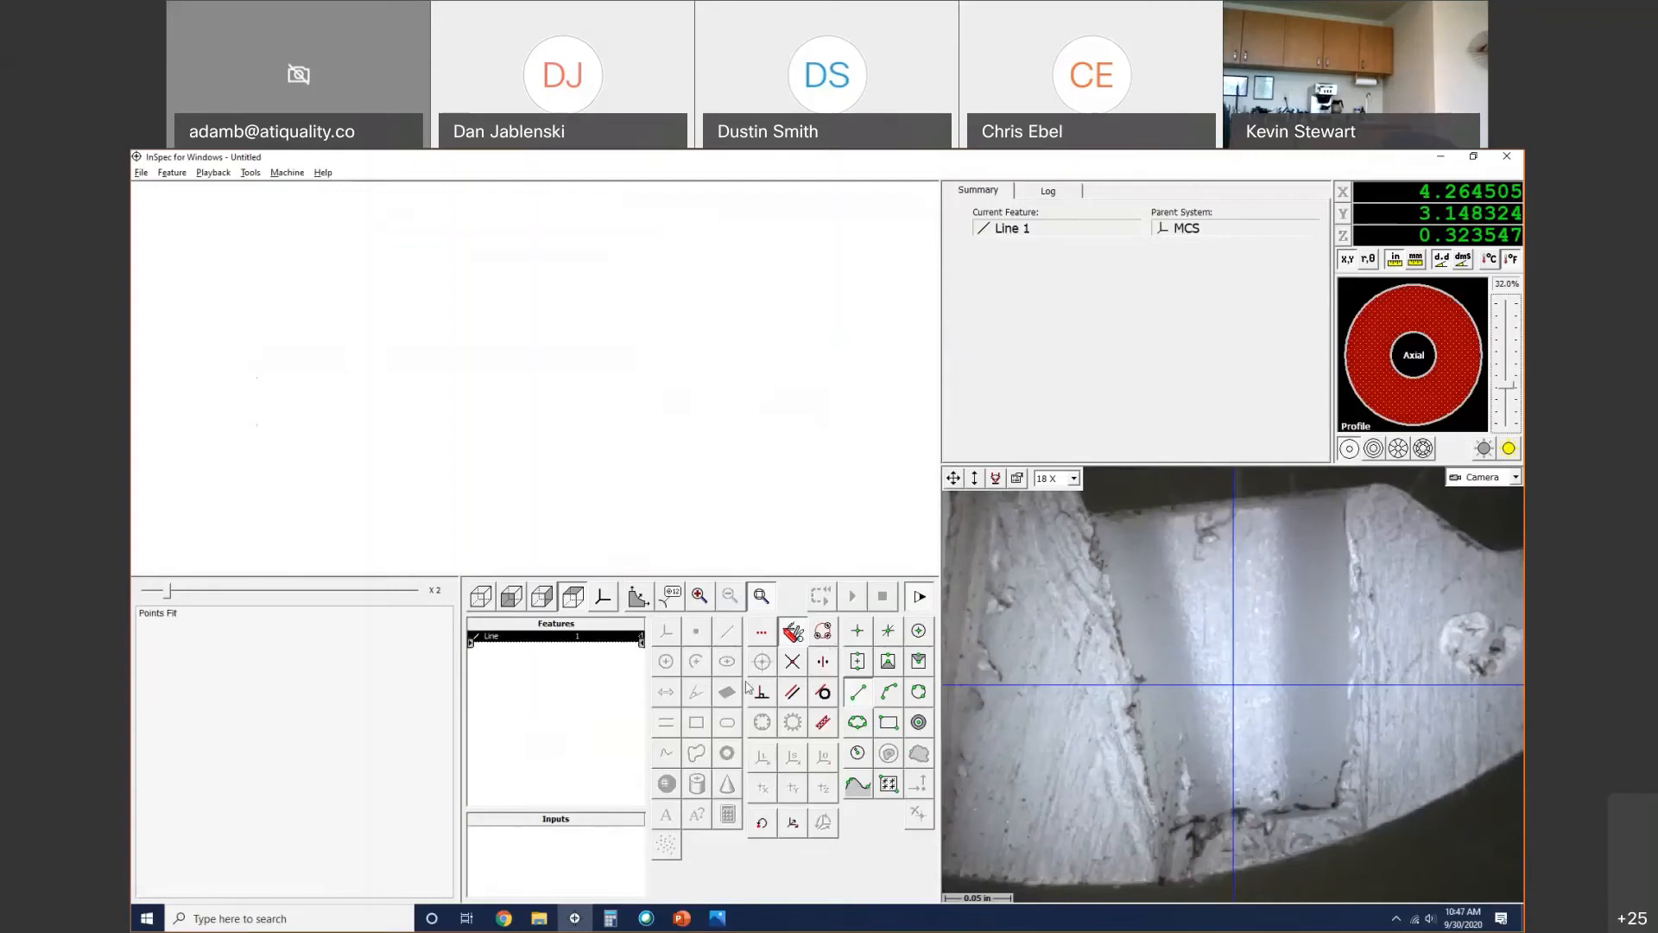
pyautogui.click(1099, 543)
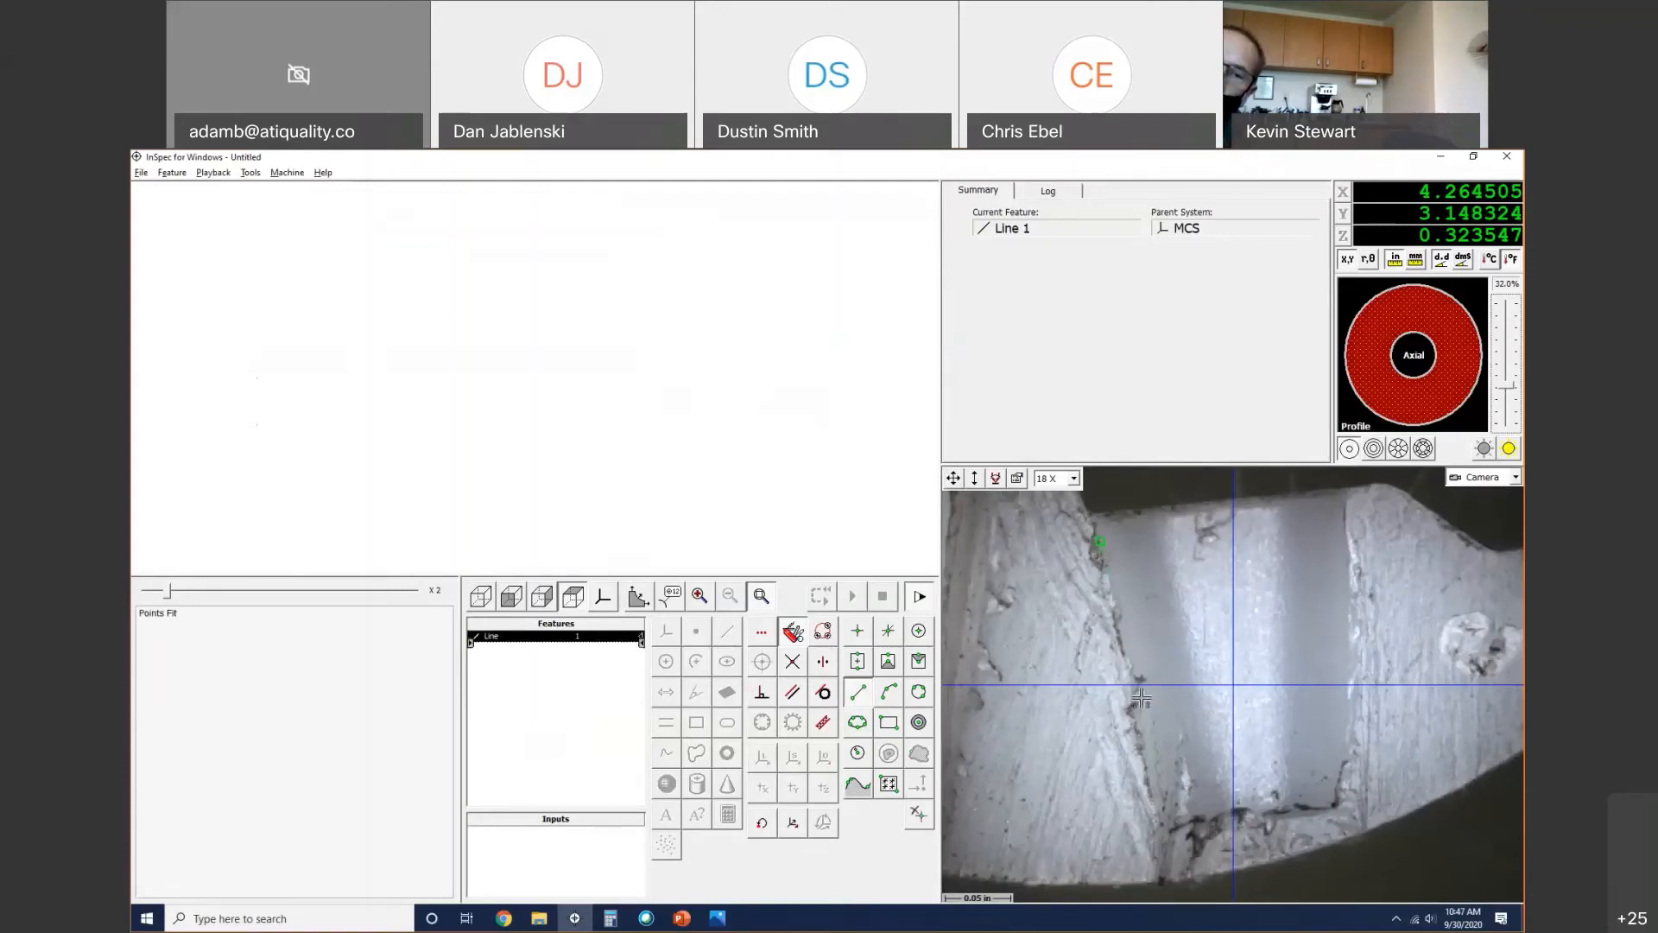
pyautogui.click(1154, 786)
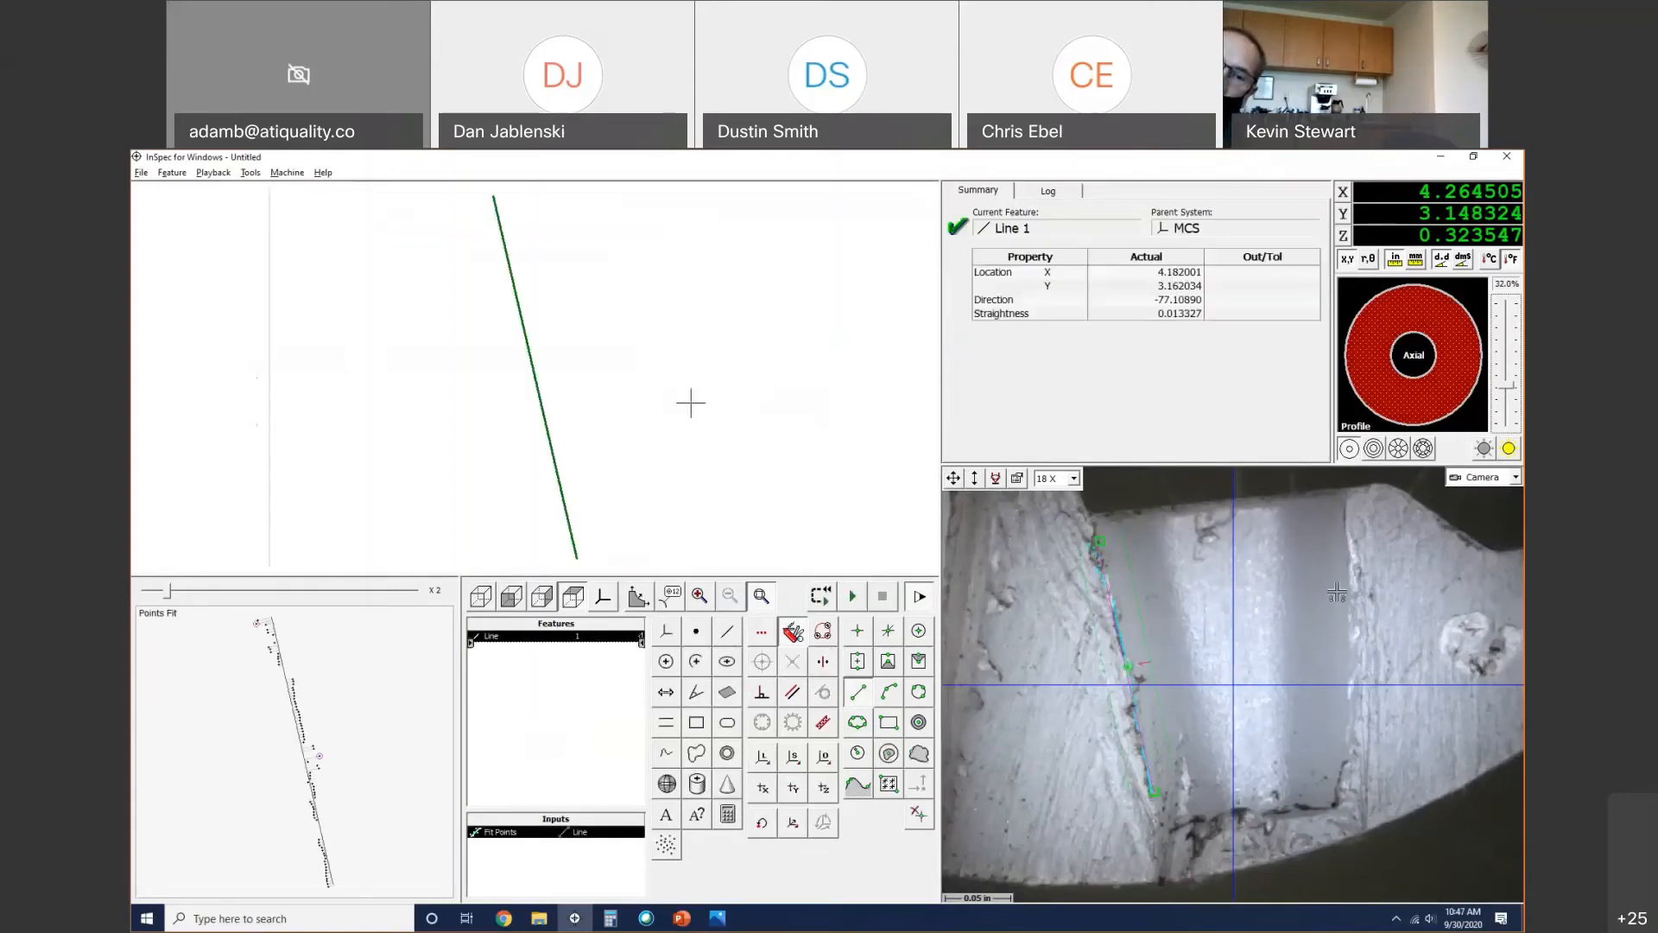
pyautogui.click(1343, 527)
pyautogui.click(1343, 795)
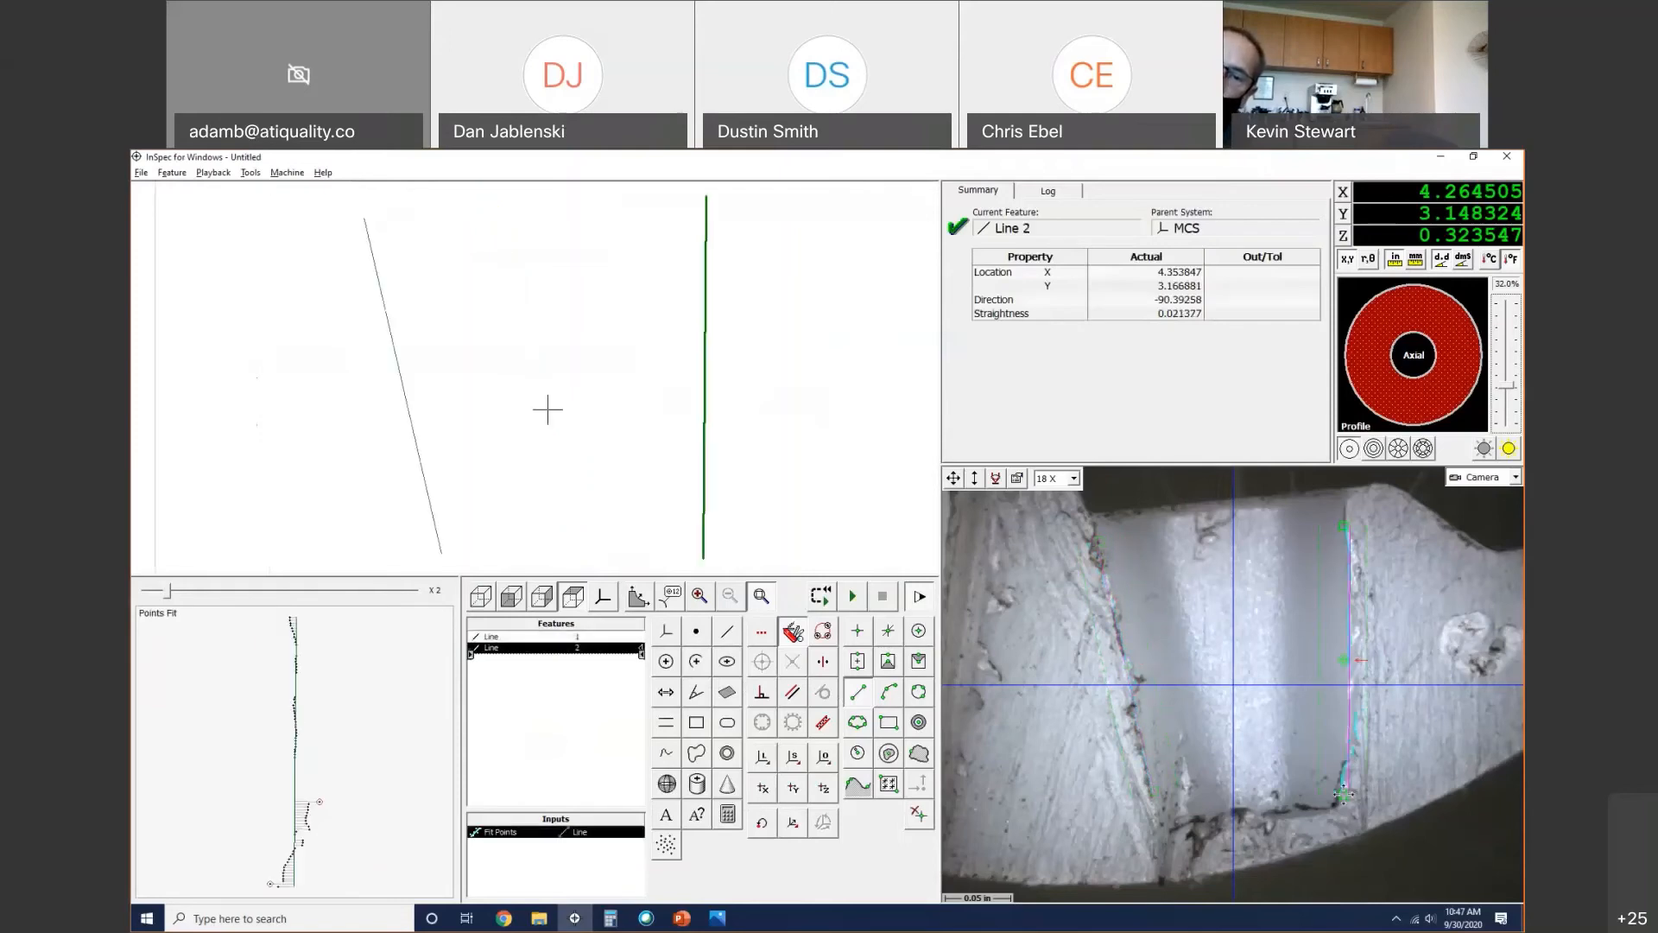
# Step: Reposition the search area of the second side line, then measure a points-fit line along the recess's bottom edge
pyautogui.click(1362, 660)
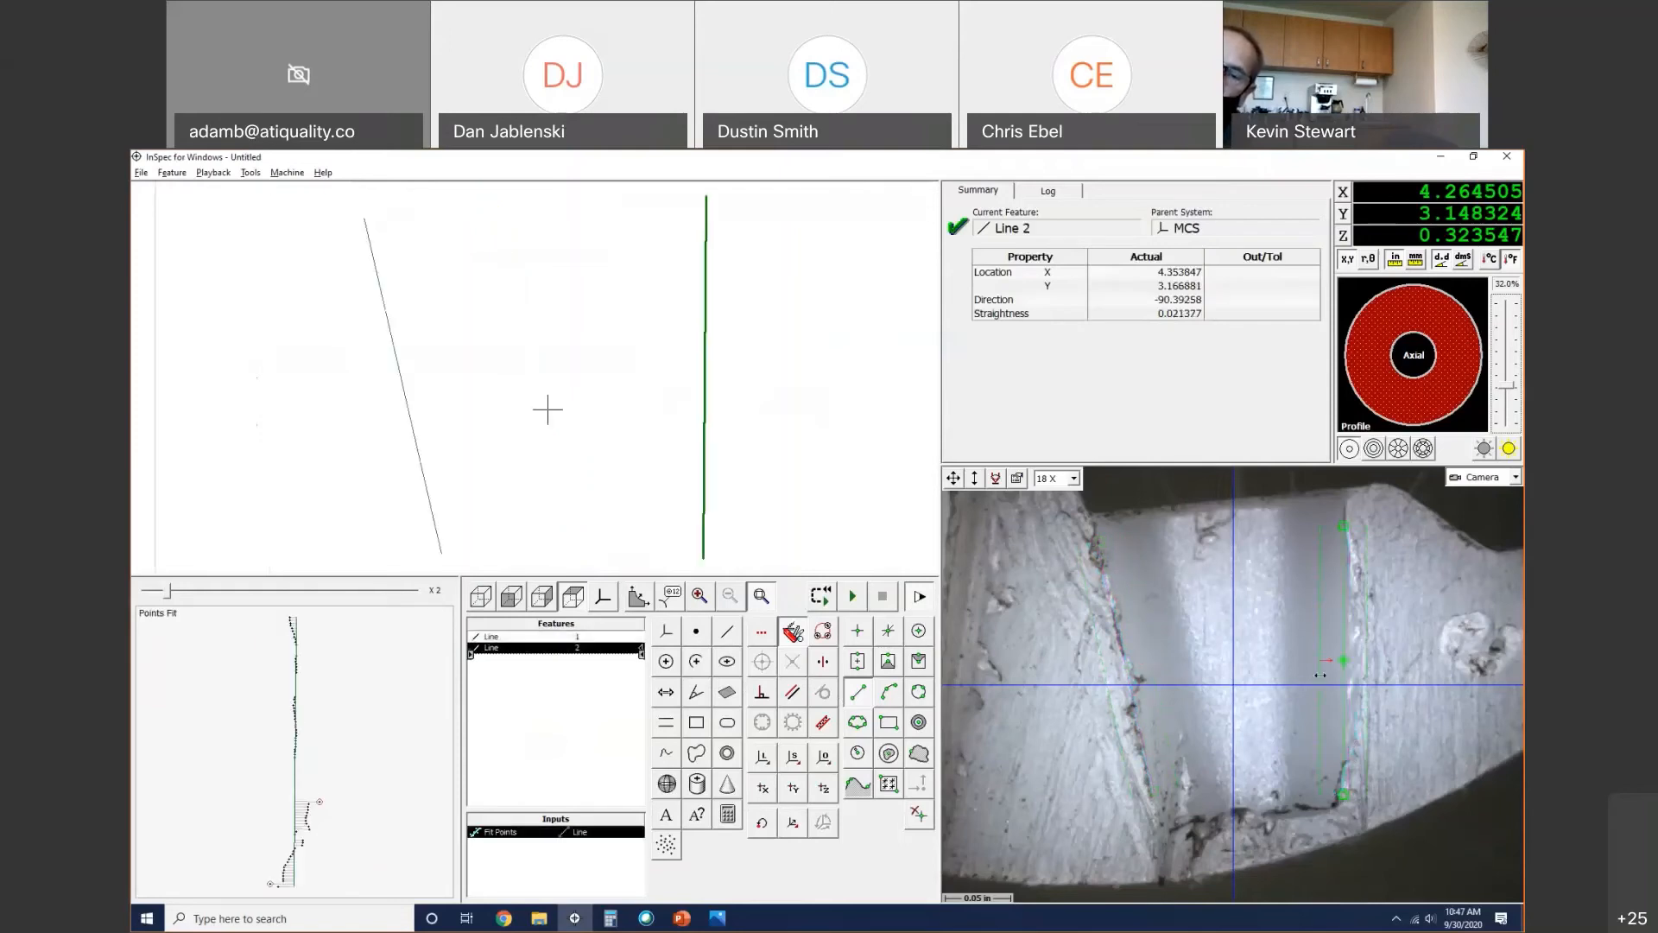
pyautogui.click(1183, 819)
pyautogui.click(1321, 809)
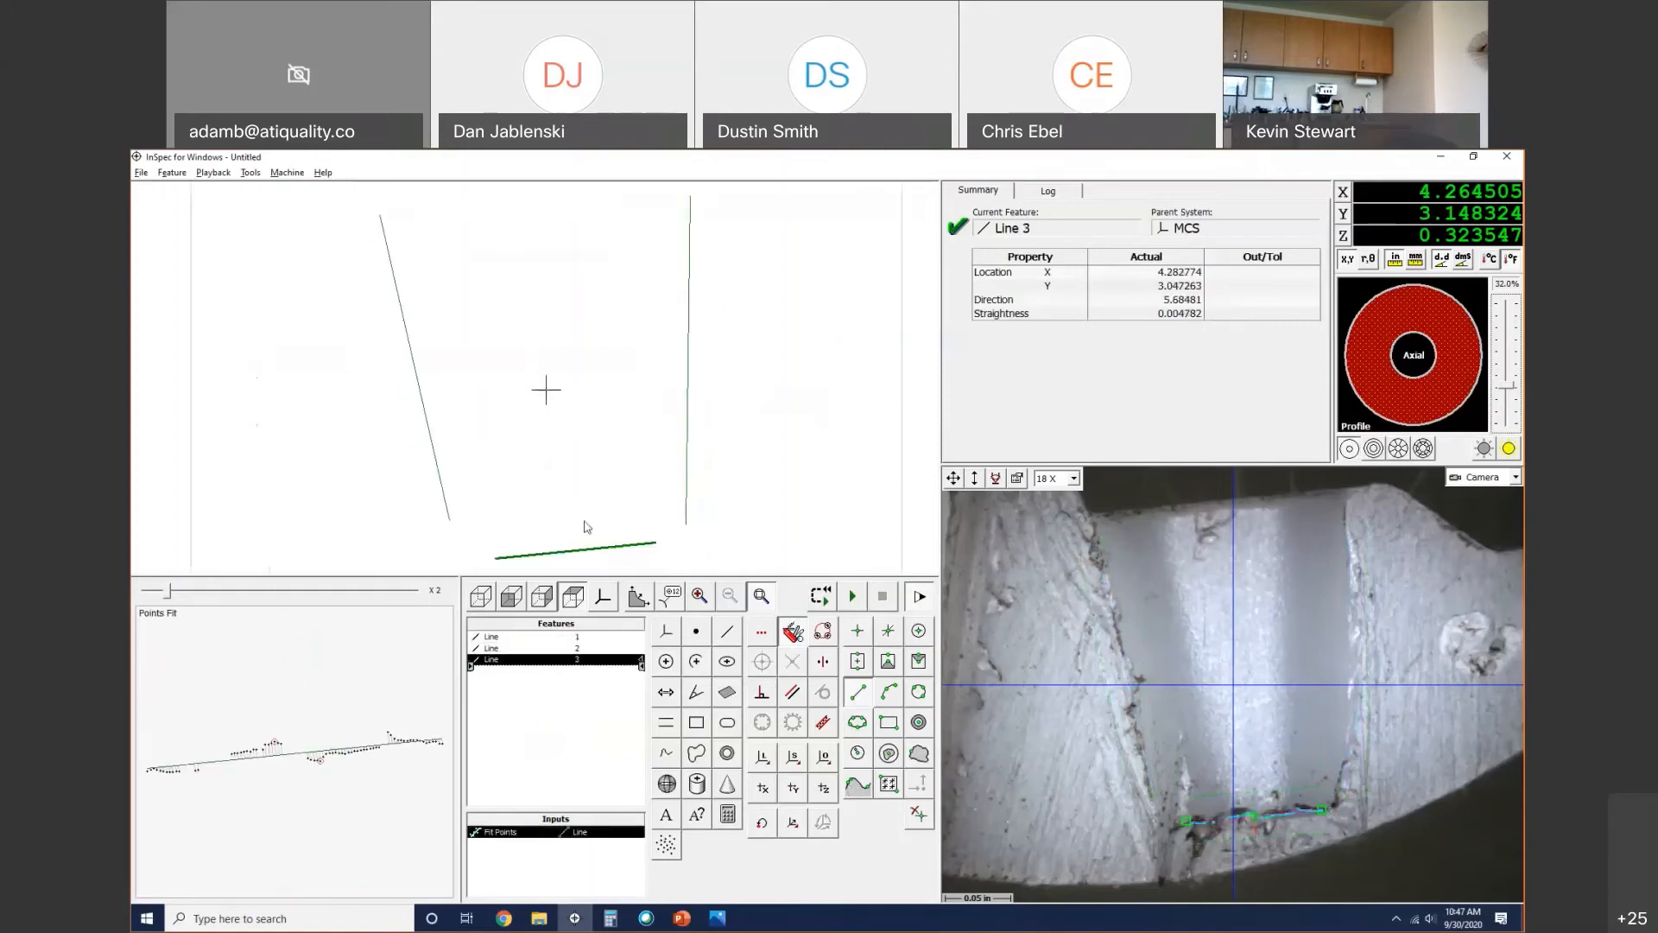
# Step: Construct intersection points where each of the two side lines meets the recess's bottom line
pyautogui.click(696, 631)
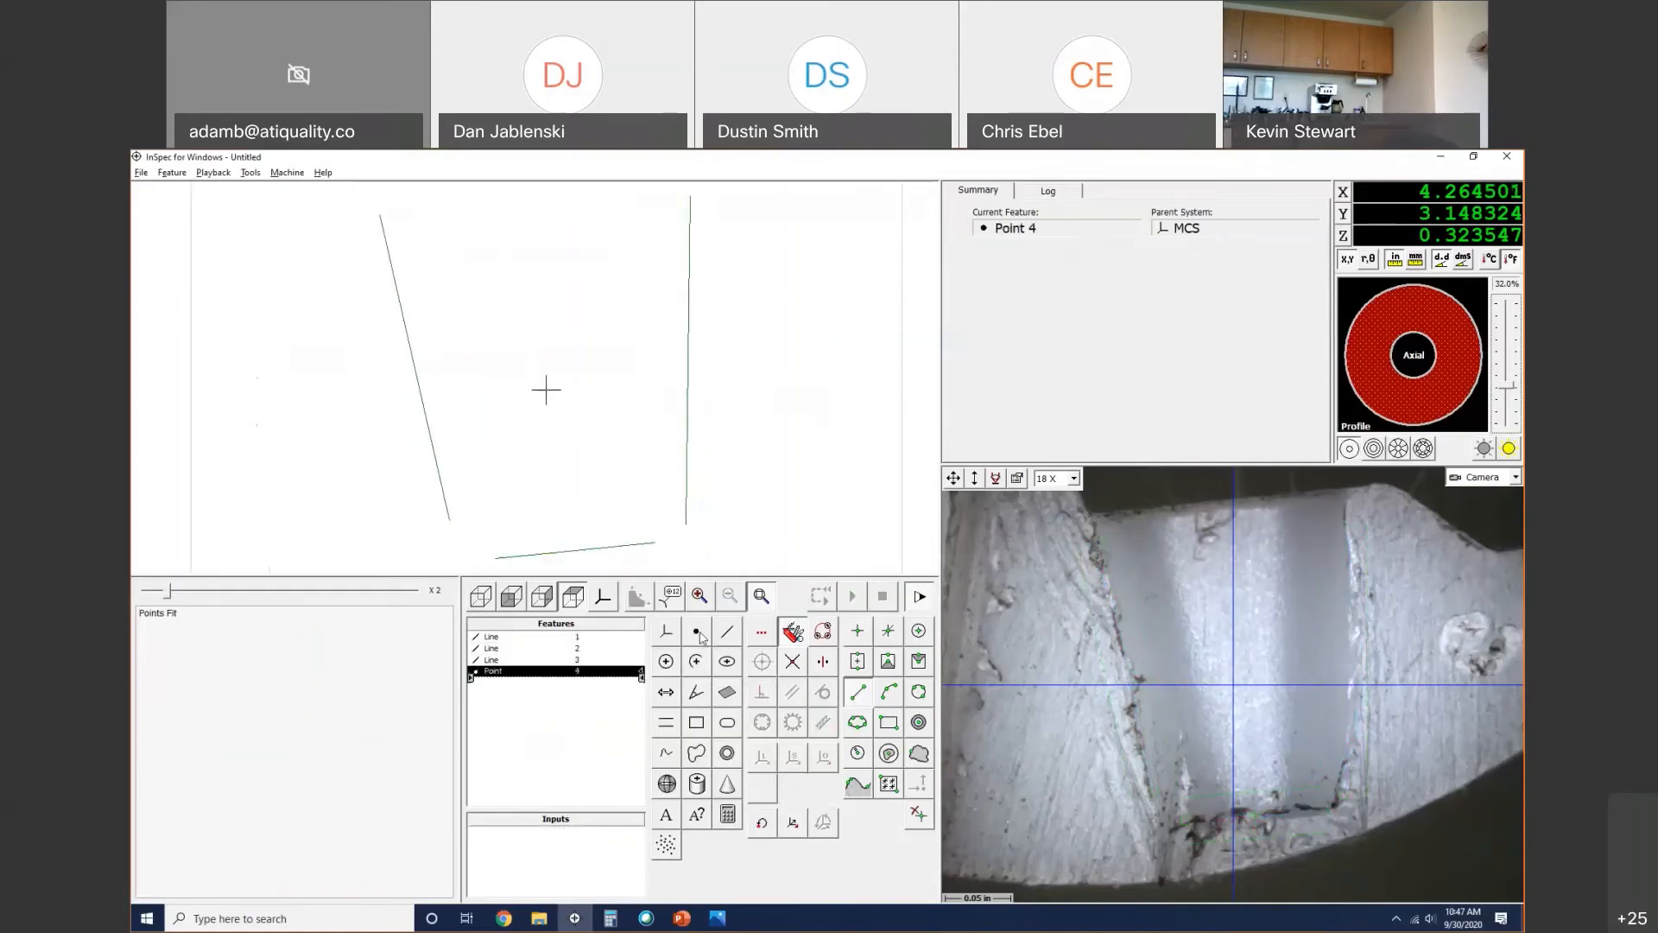
pyautogui.click(793, 662)
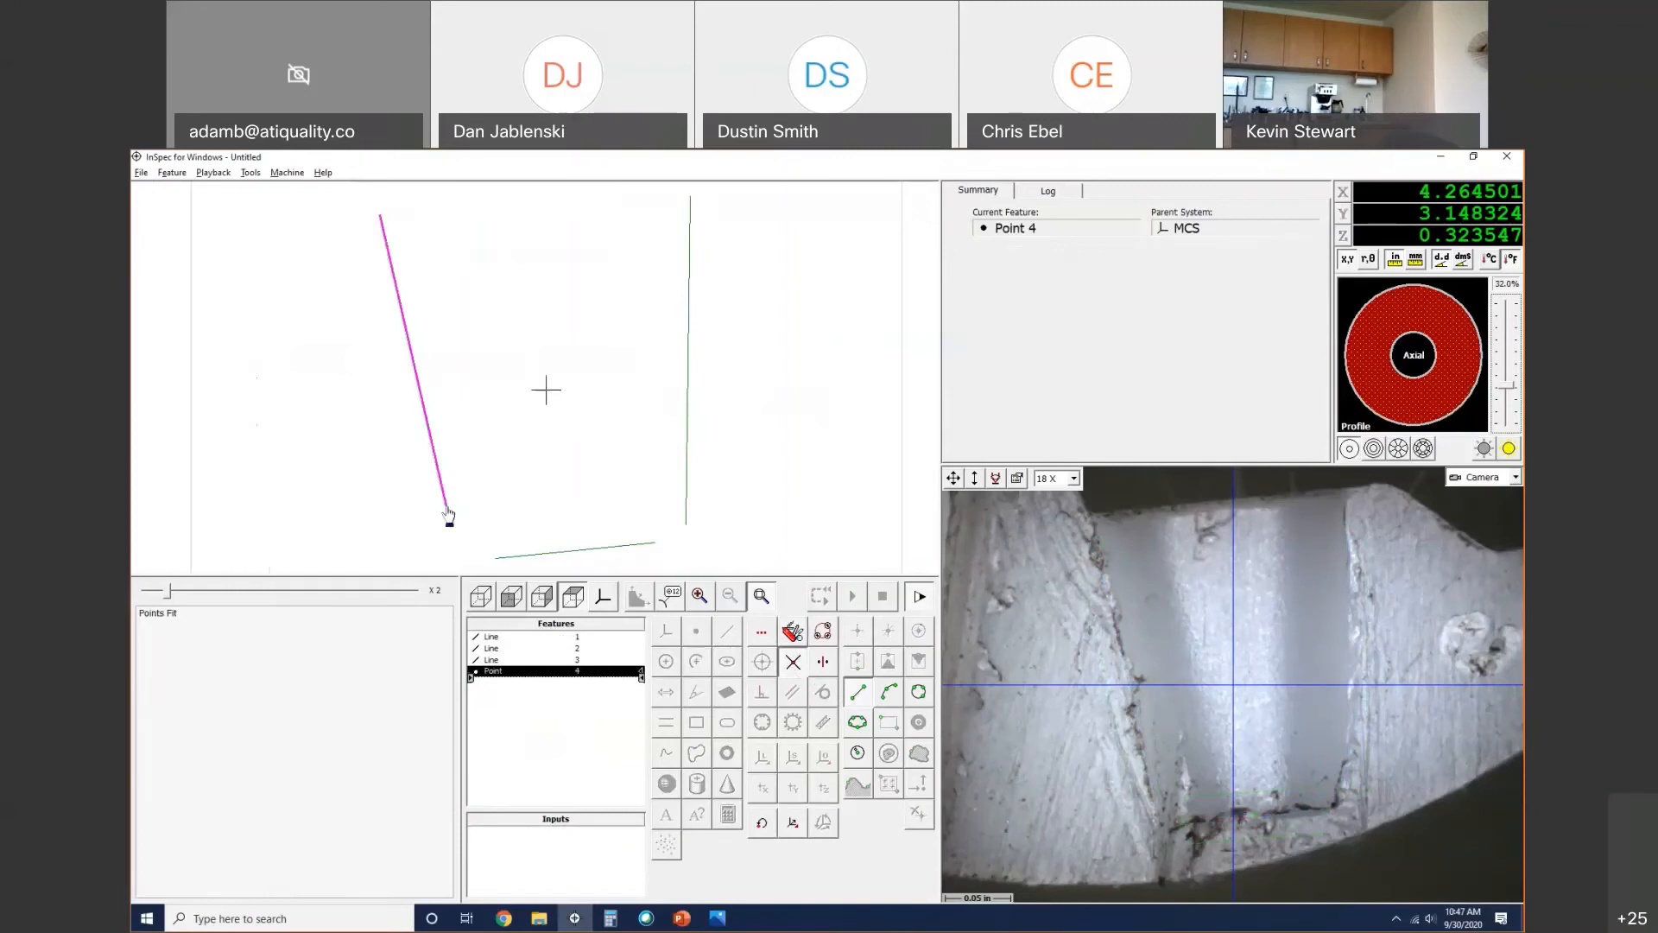
pyautogui.click(501, 557)
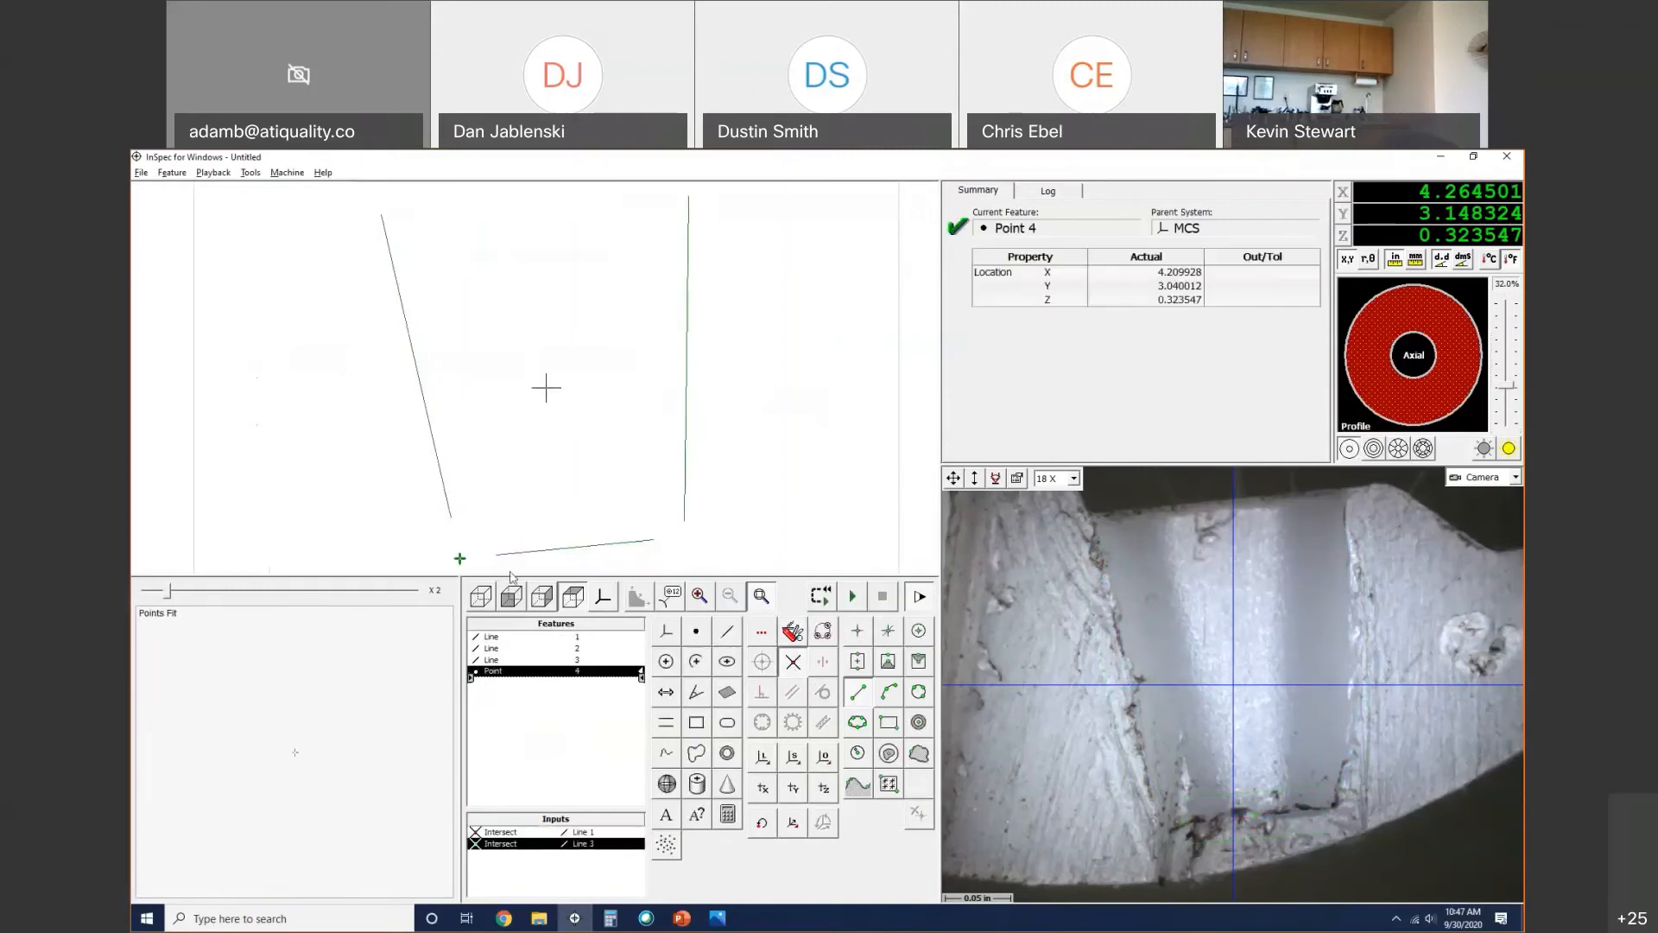
pyautogui.click(699, 635)
pyautogui.click(686, 488)
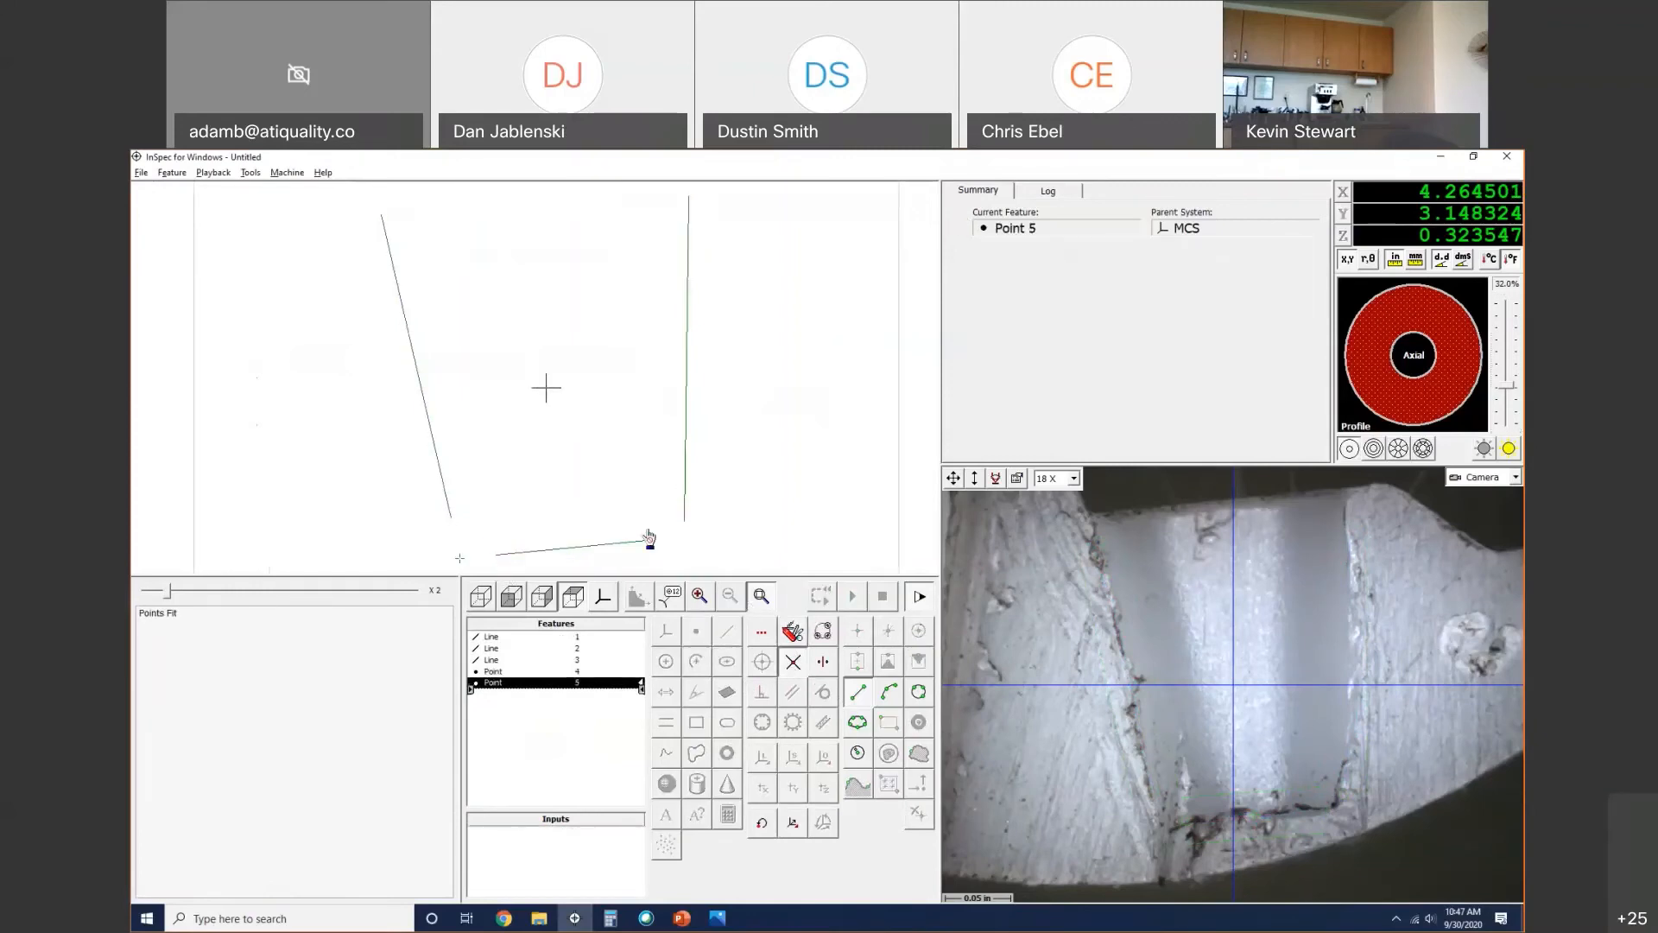
pyautogui.click(637, 547)
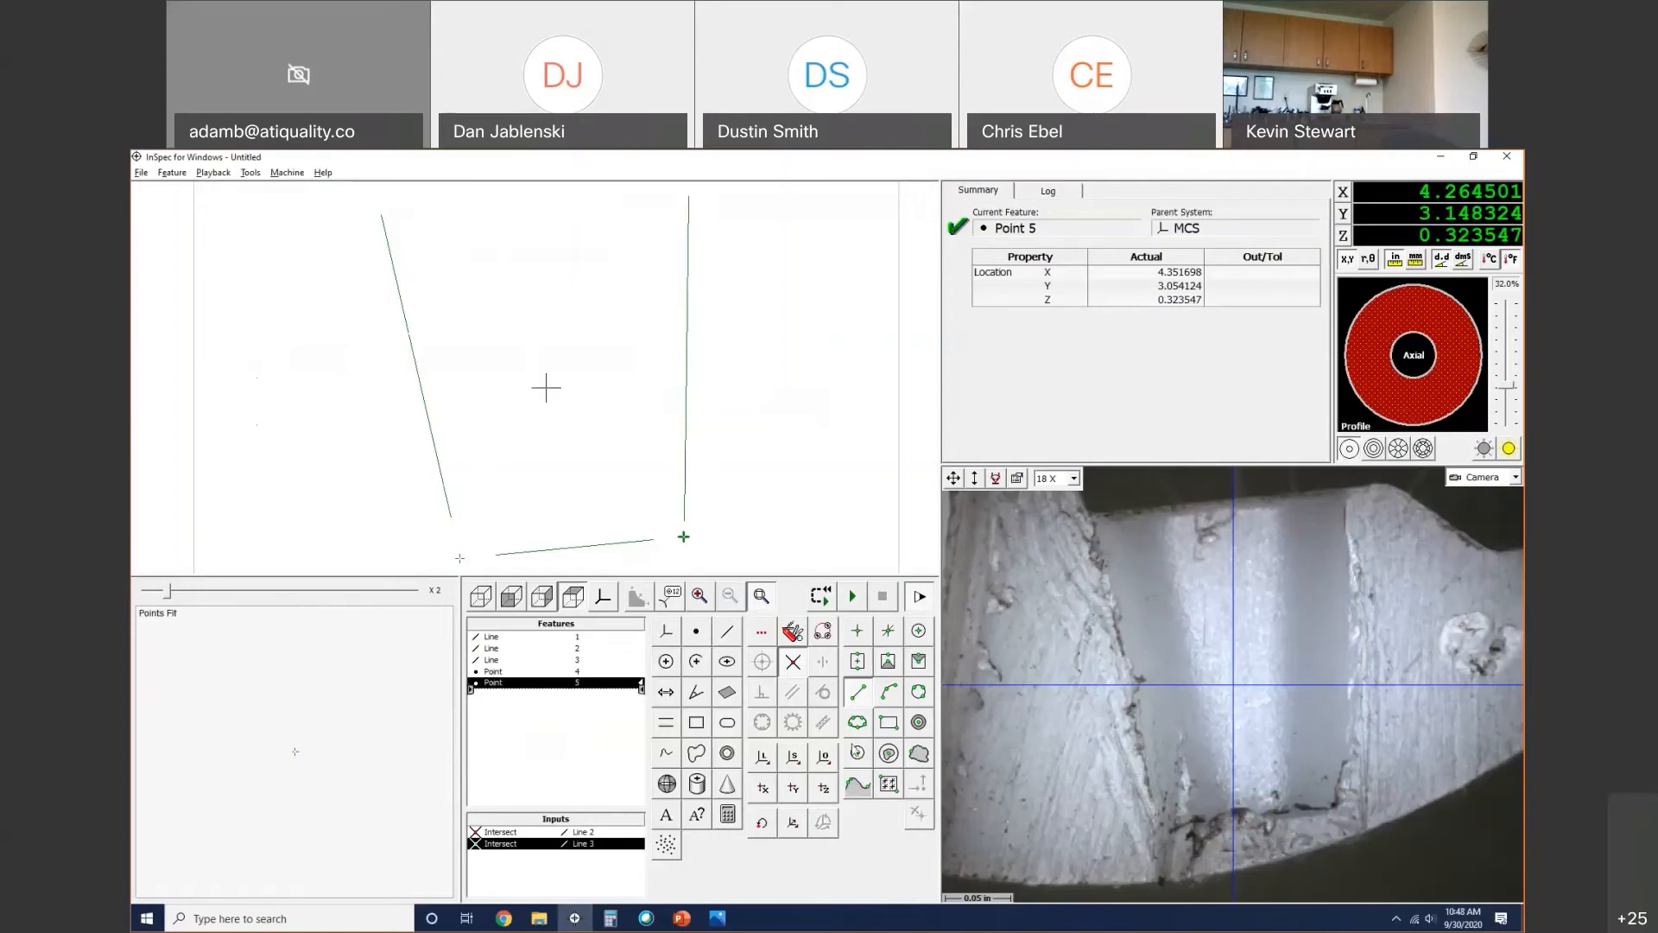
# Step: Construct two lines perpendicular to the recess's bottom line, one through each intersection point
pyautogui.click(728, 637)
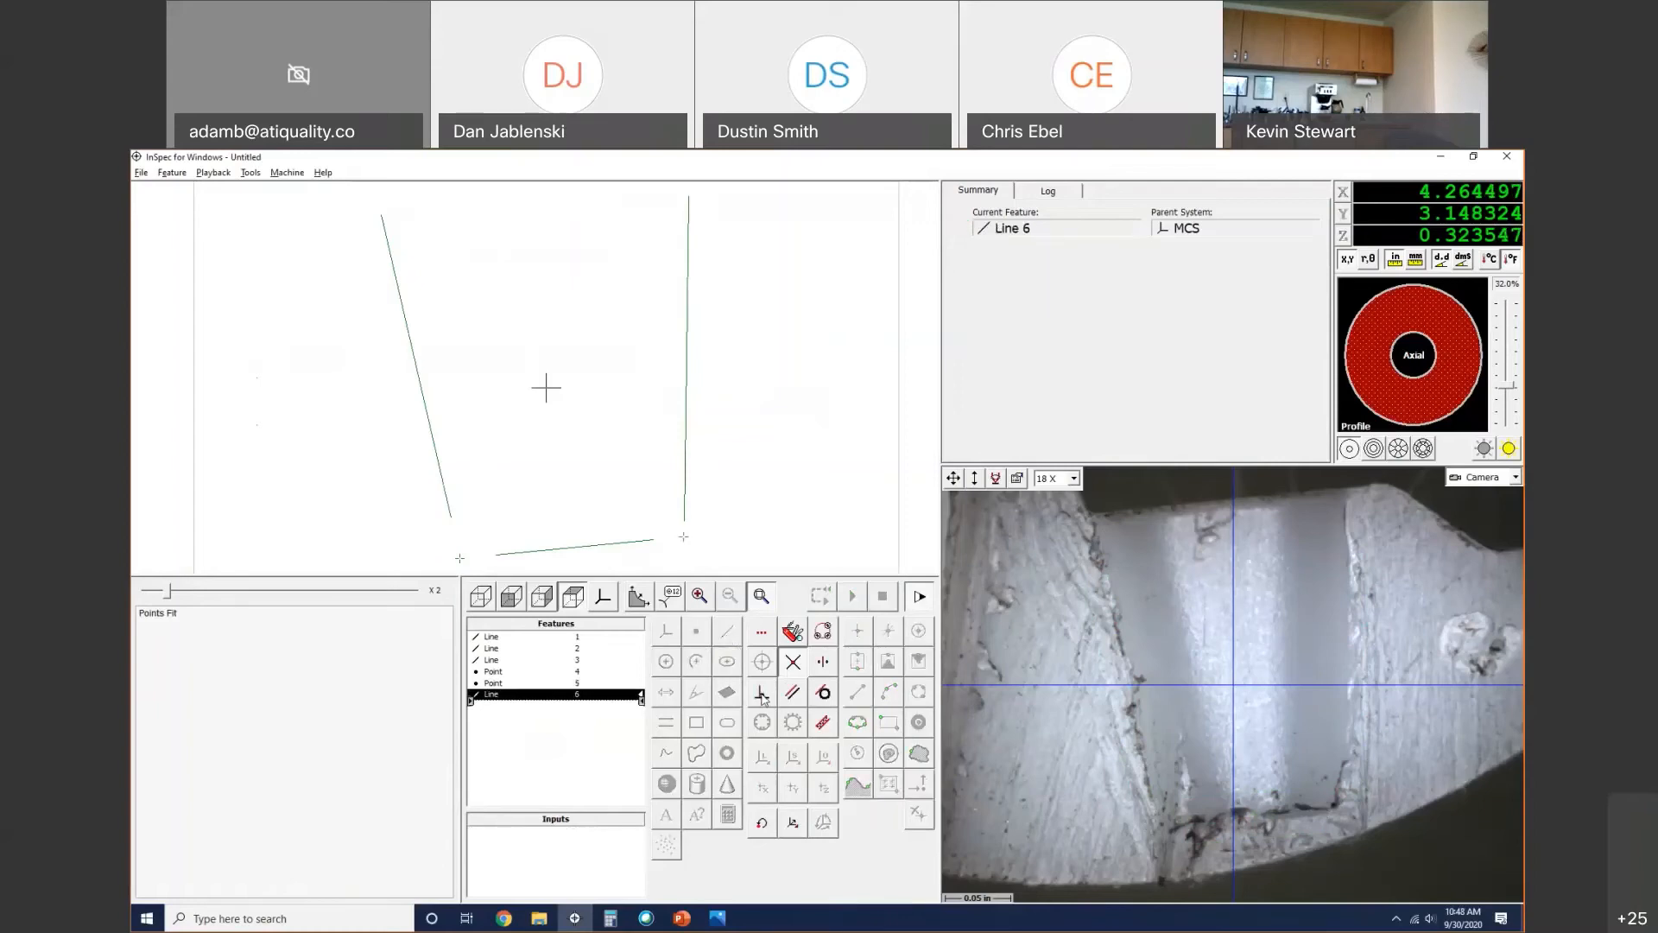
pyautogui.click(644, 546)
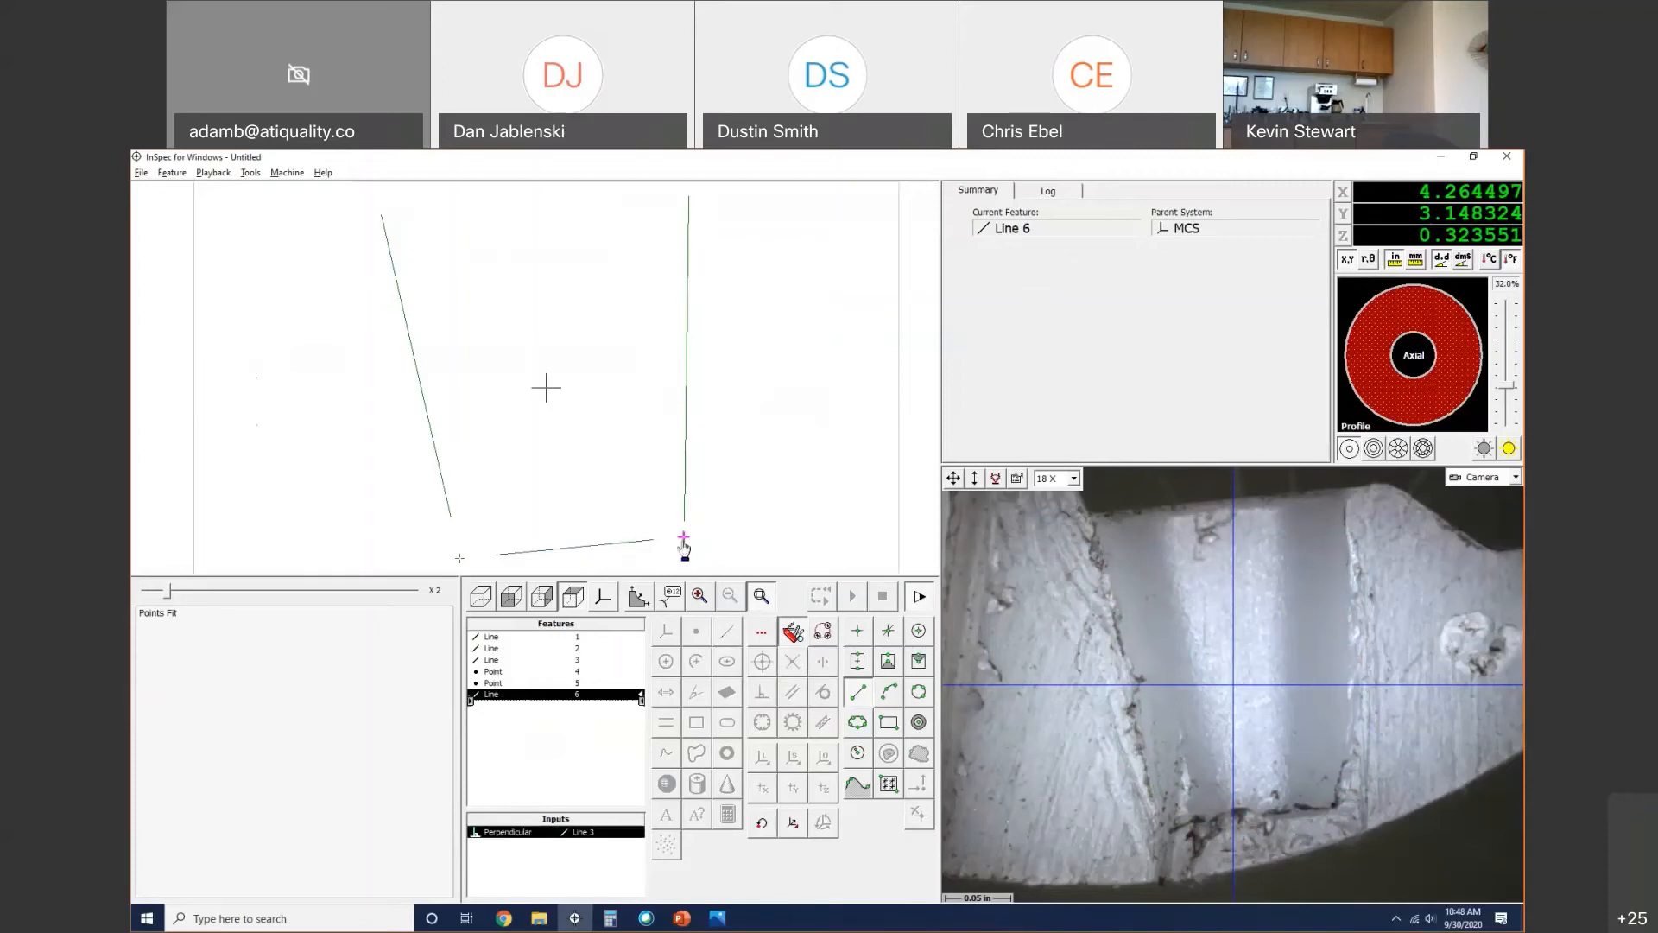
pyautogui.click(683, 537)
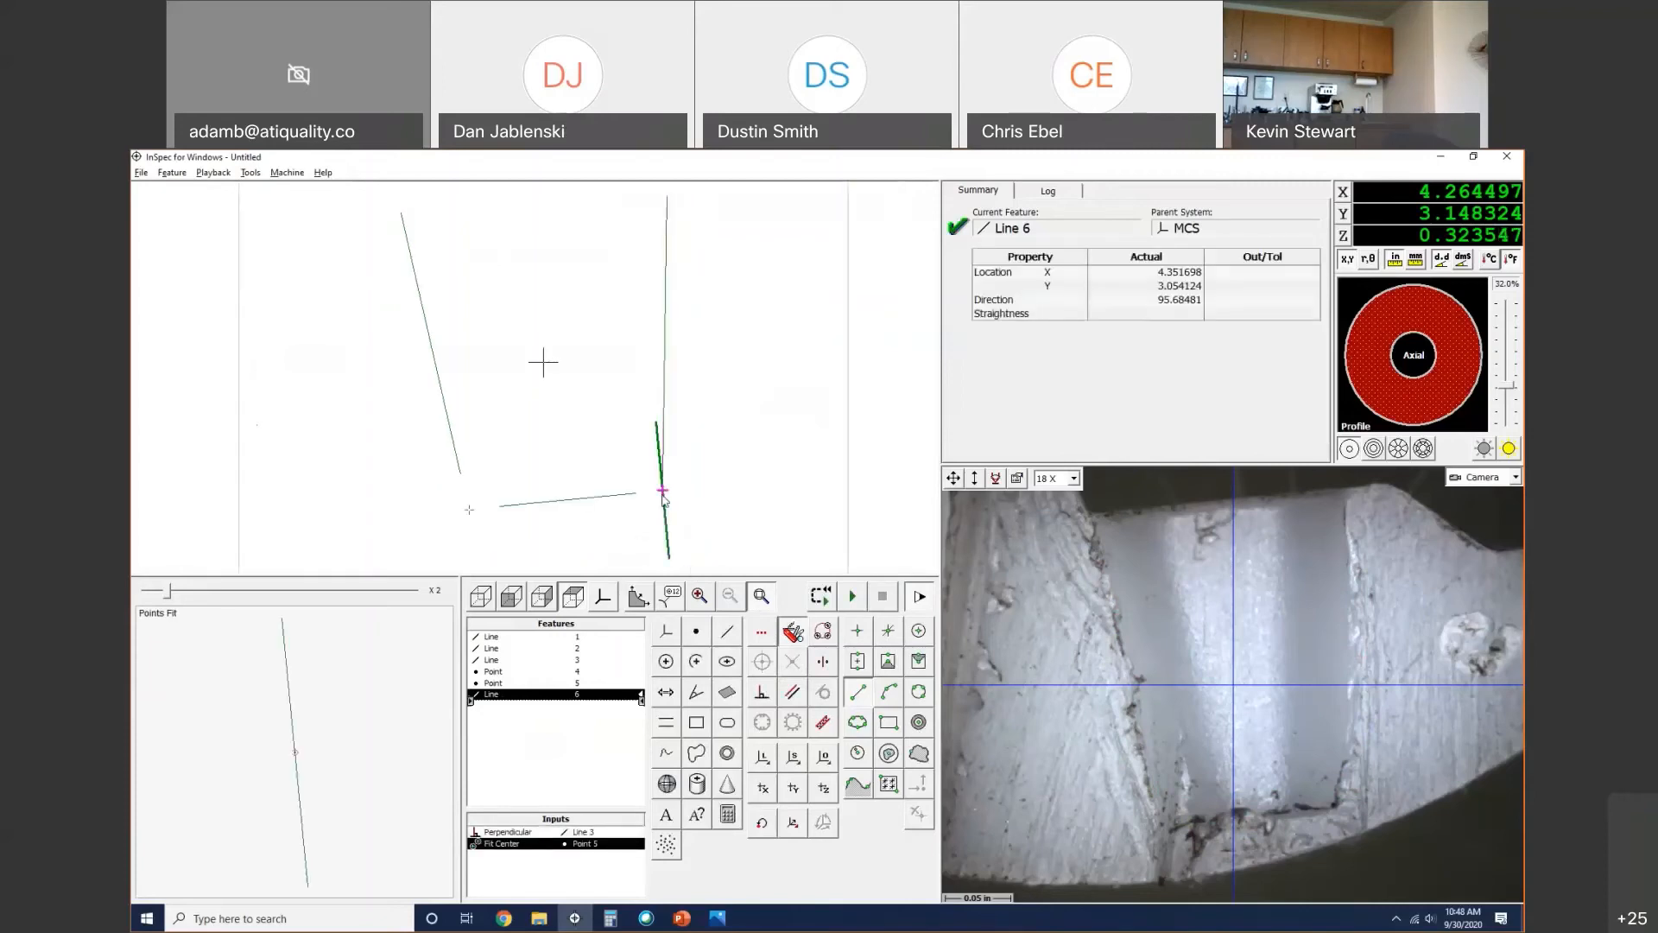
pyautogui.click(726, 635)
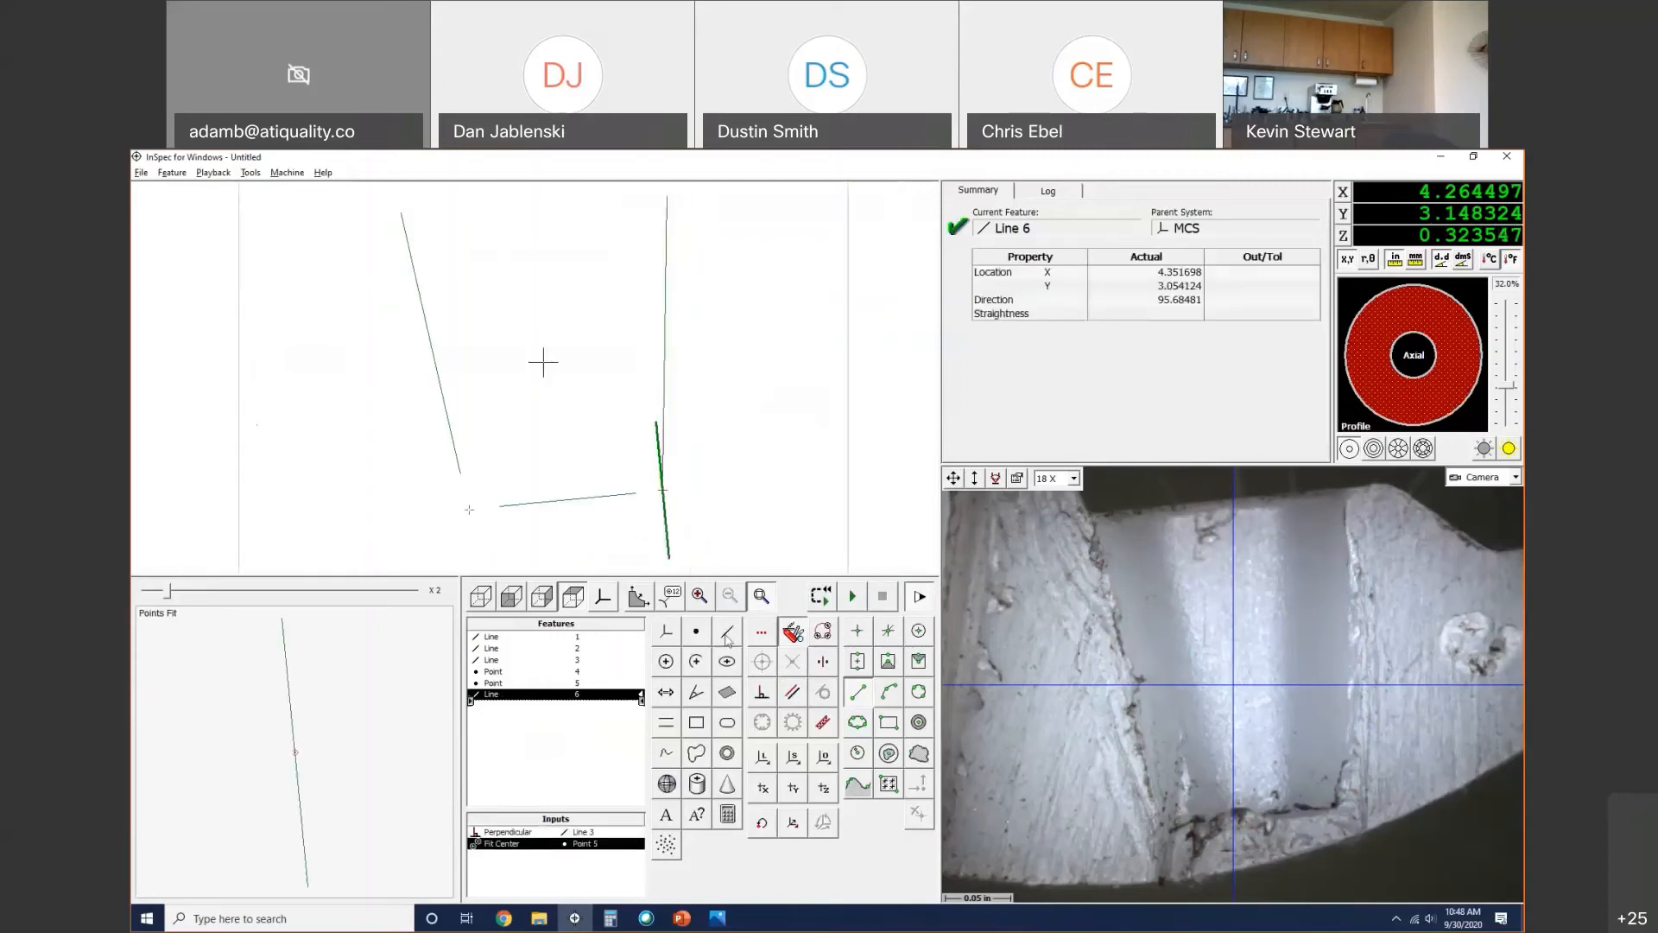
pyautogui.click(762, 693)
pyautogui.click(515, 511)
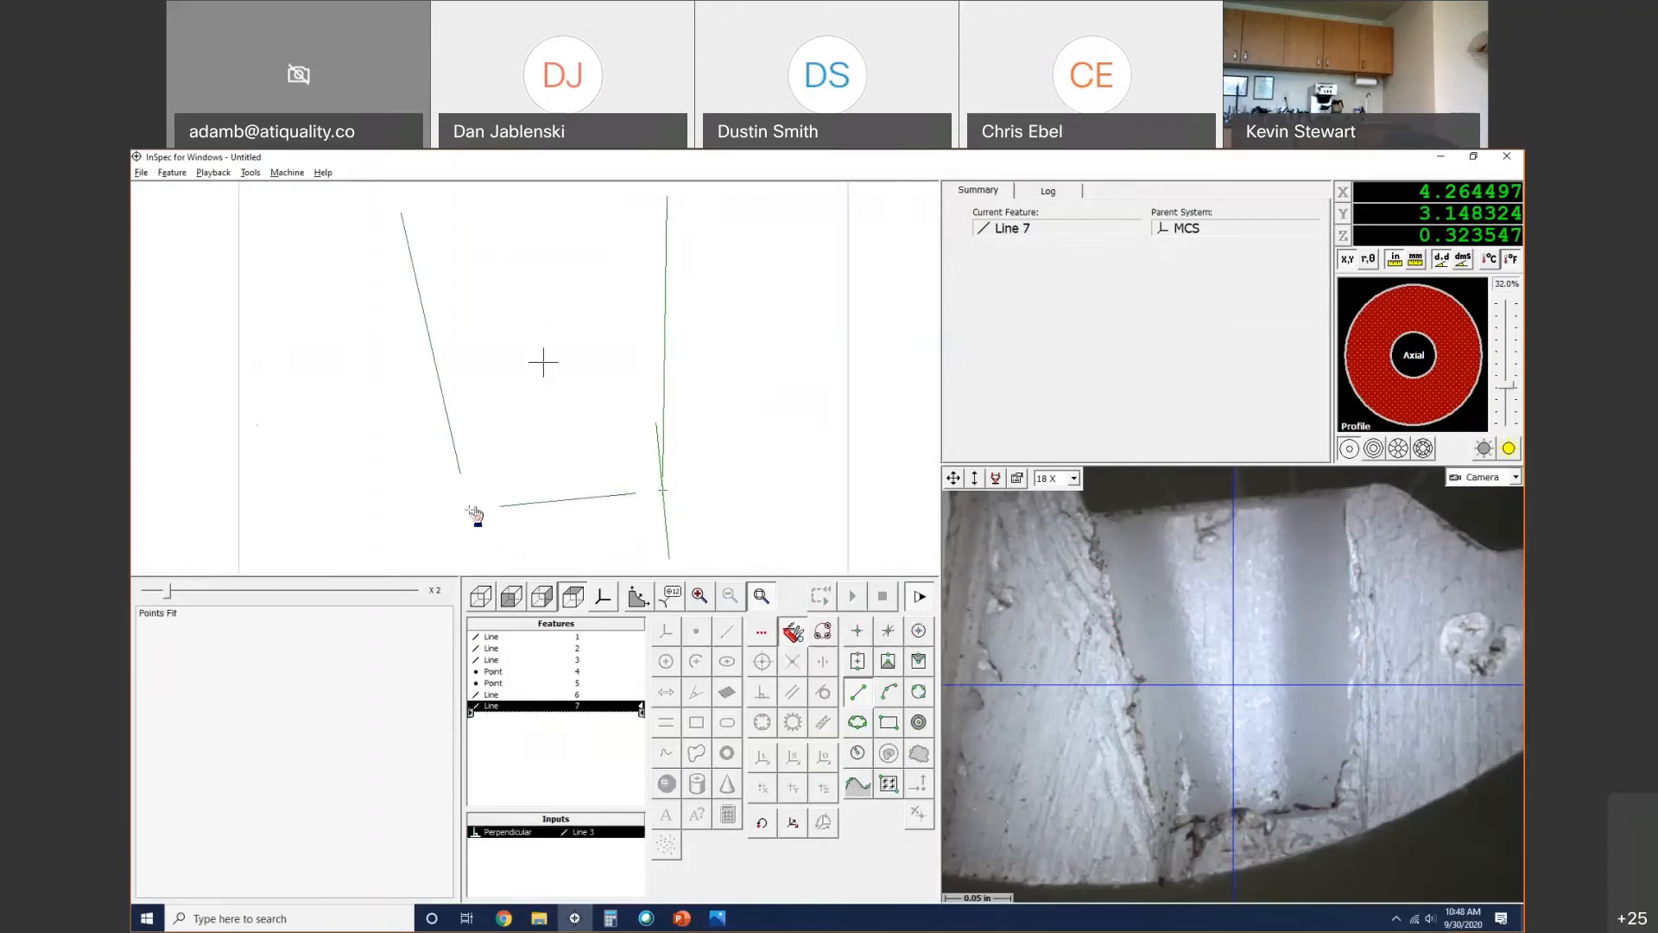
pyautogui.click(473, 513)
# Step: Create a gap from the two perpendicular lines and view its true position (RFS) tolerance settings
pyautogui.click(671, 725)
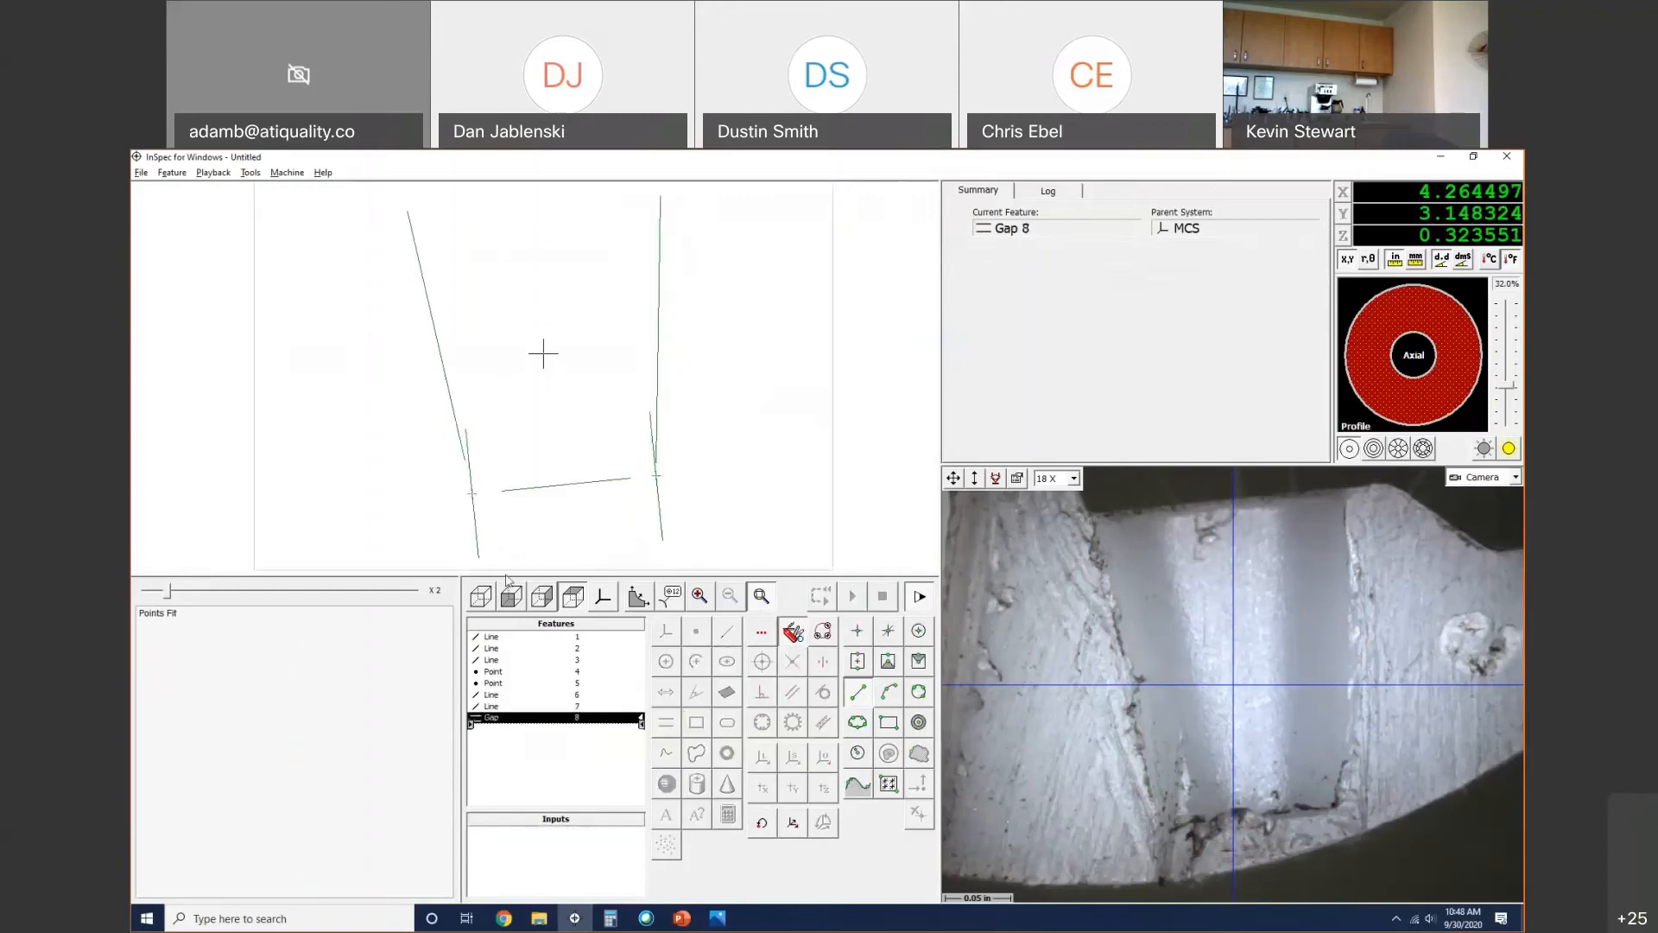
pyautogui.click(478, 546)
pyautogui.click(660, 537)
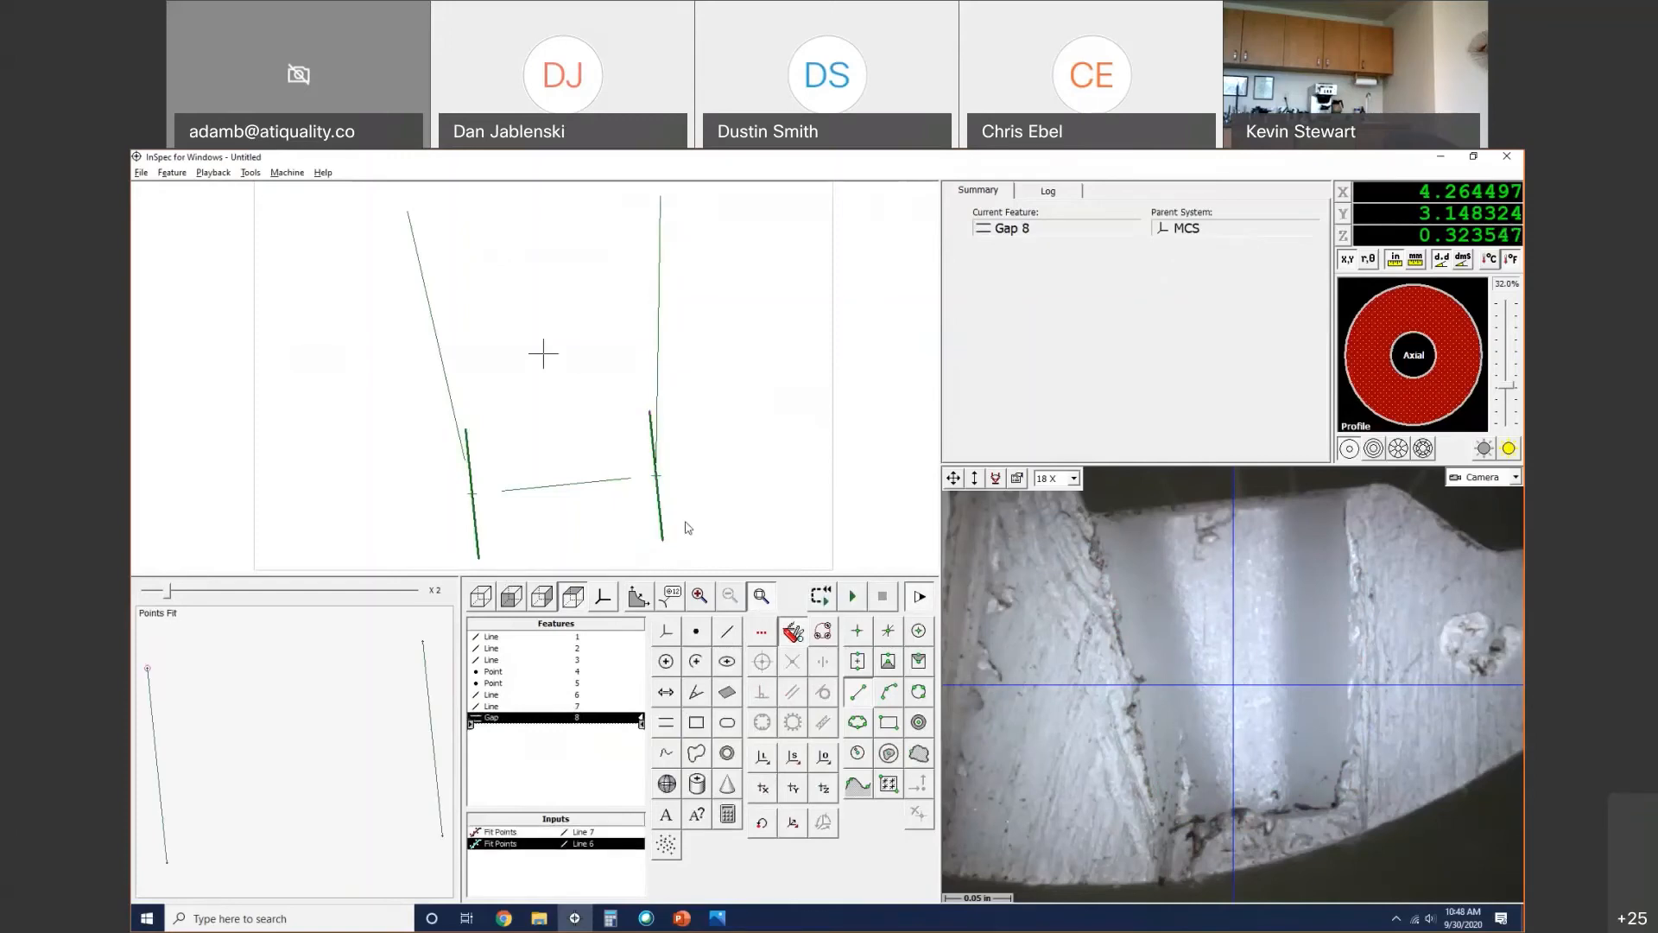
pyautogui.hotkey('ctrl', 't')
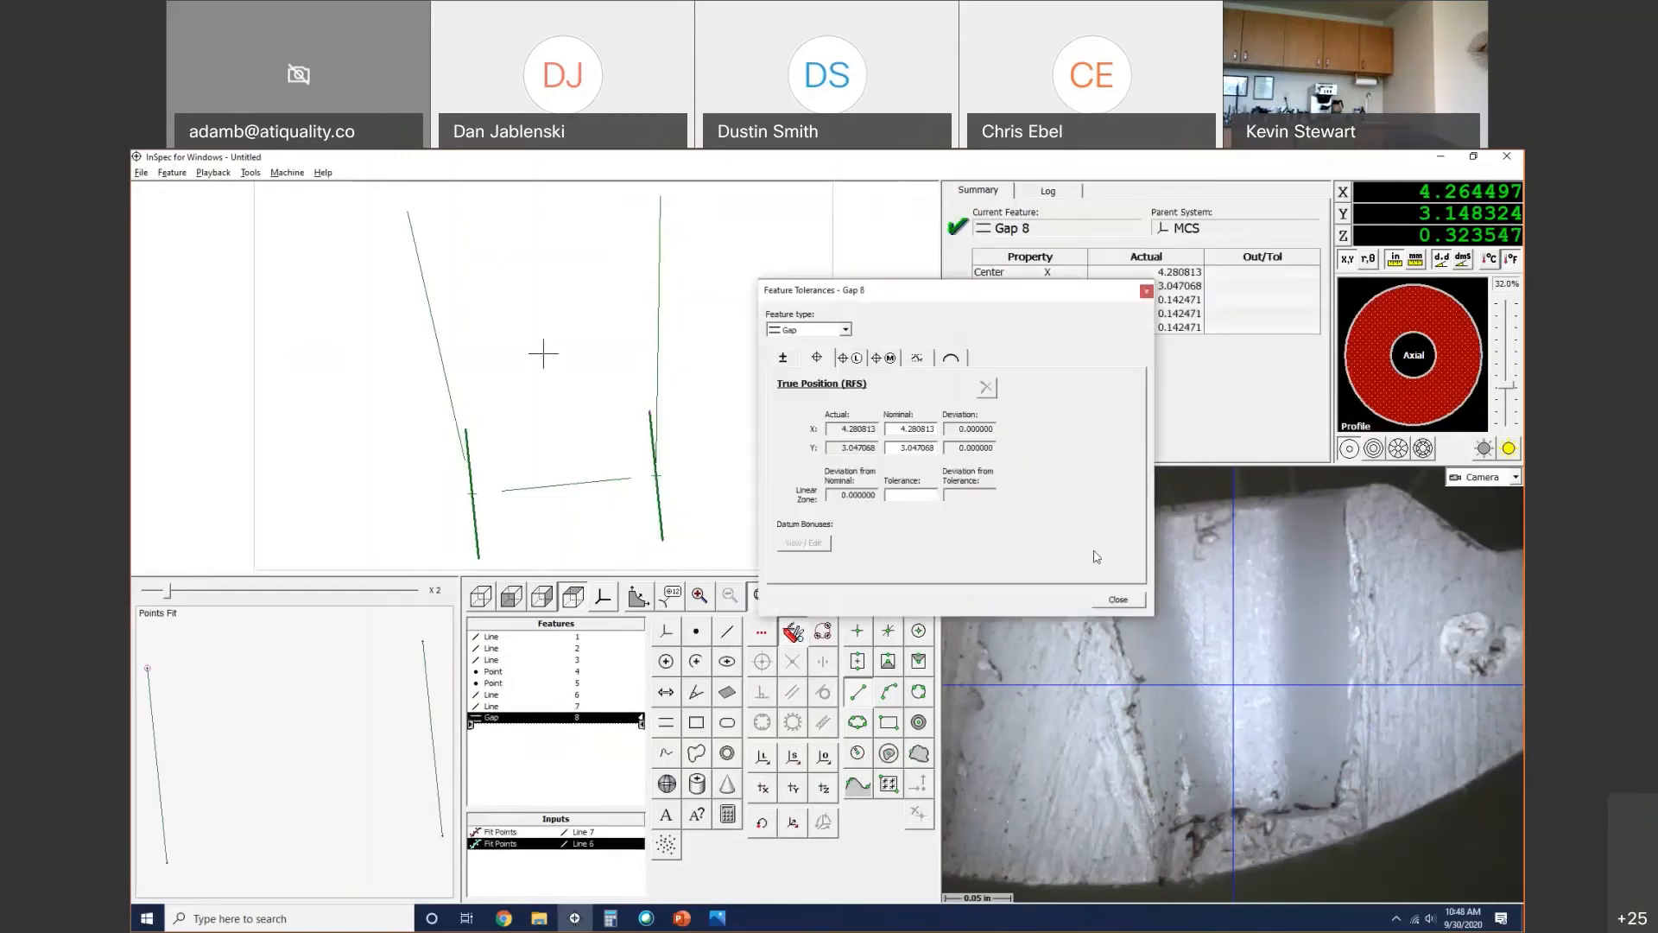
pyautogui.click(1119, 601)
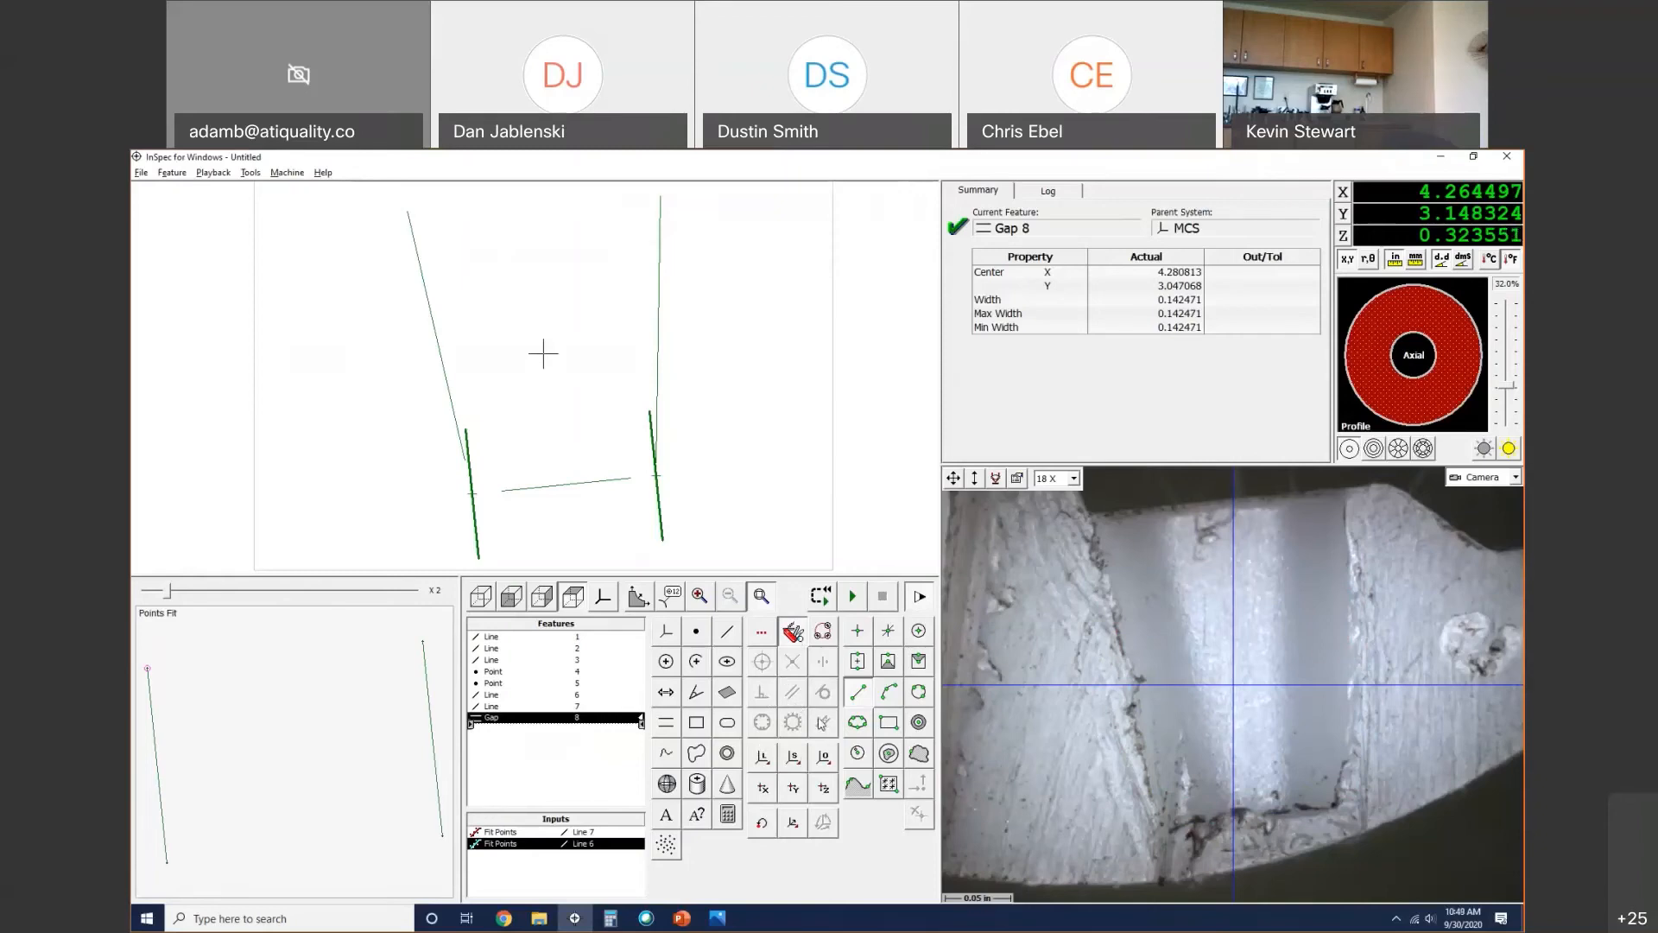
pyautogui.click(638, 529)
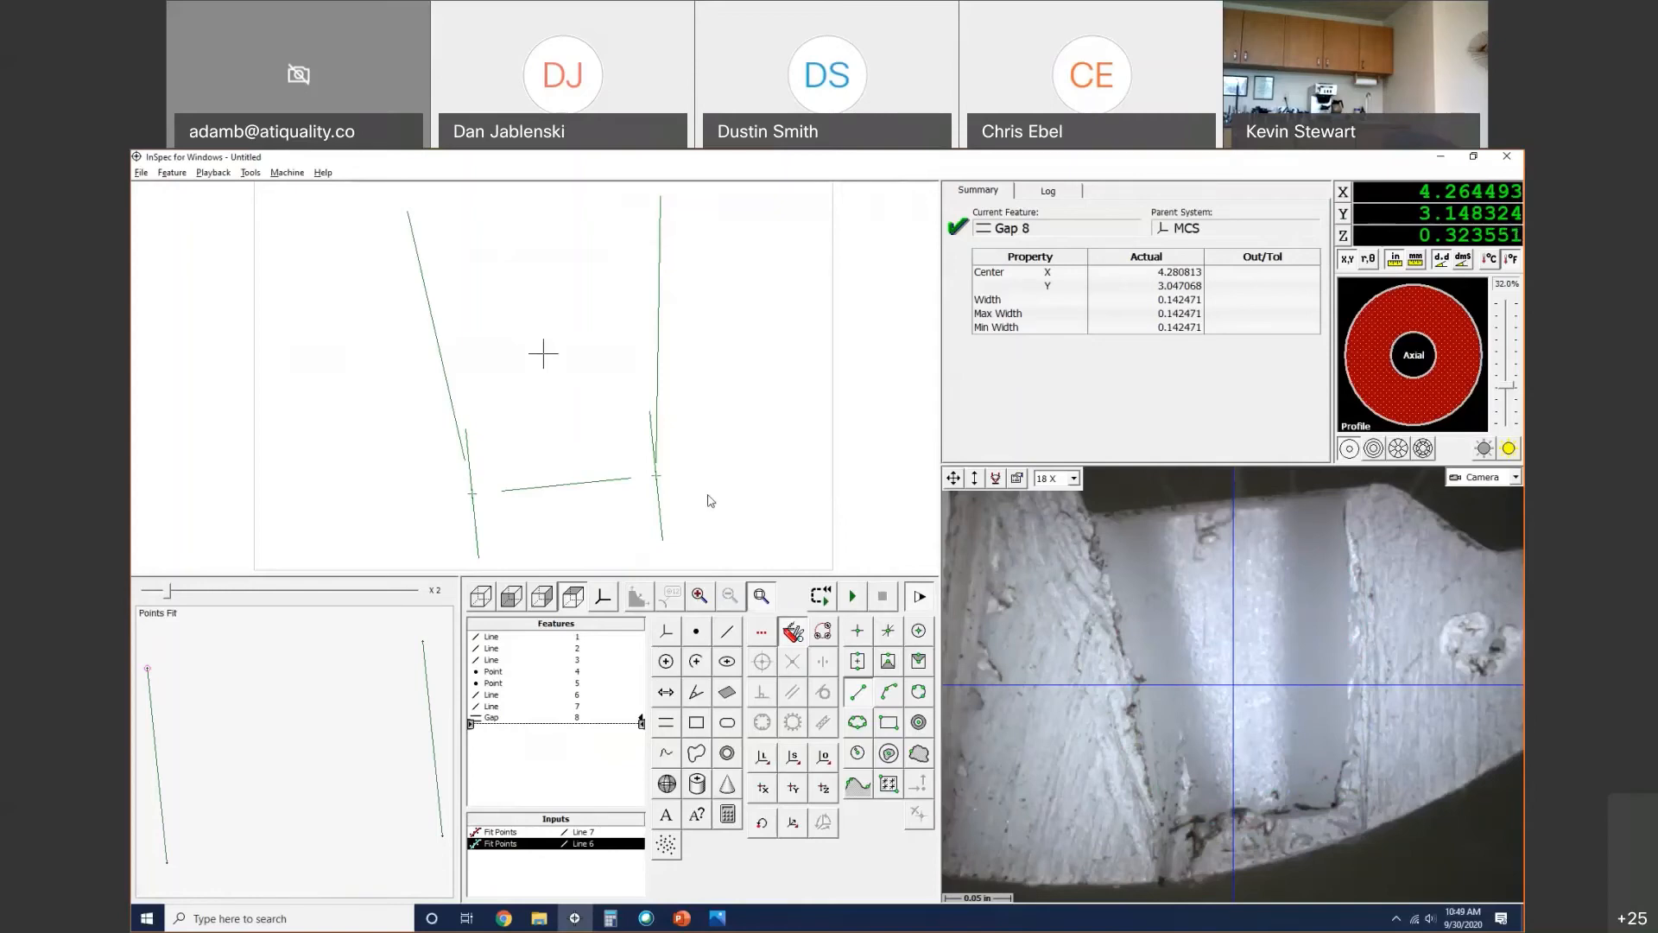
# Step: Switch to the True Position 3.0 presentation in PowerPoint, run its slide show and advance to the slide "True Position On Difference Sides"
pyautogui.hotkey('alt', 'Tab')
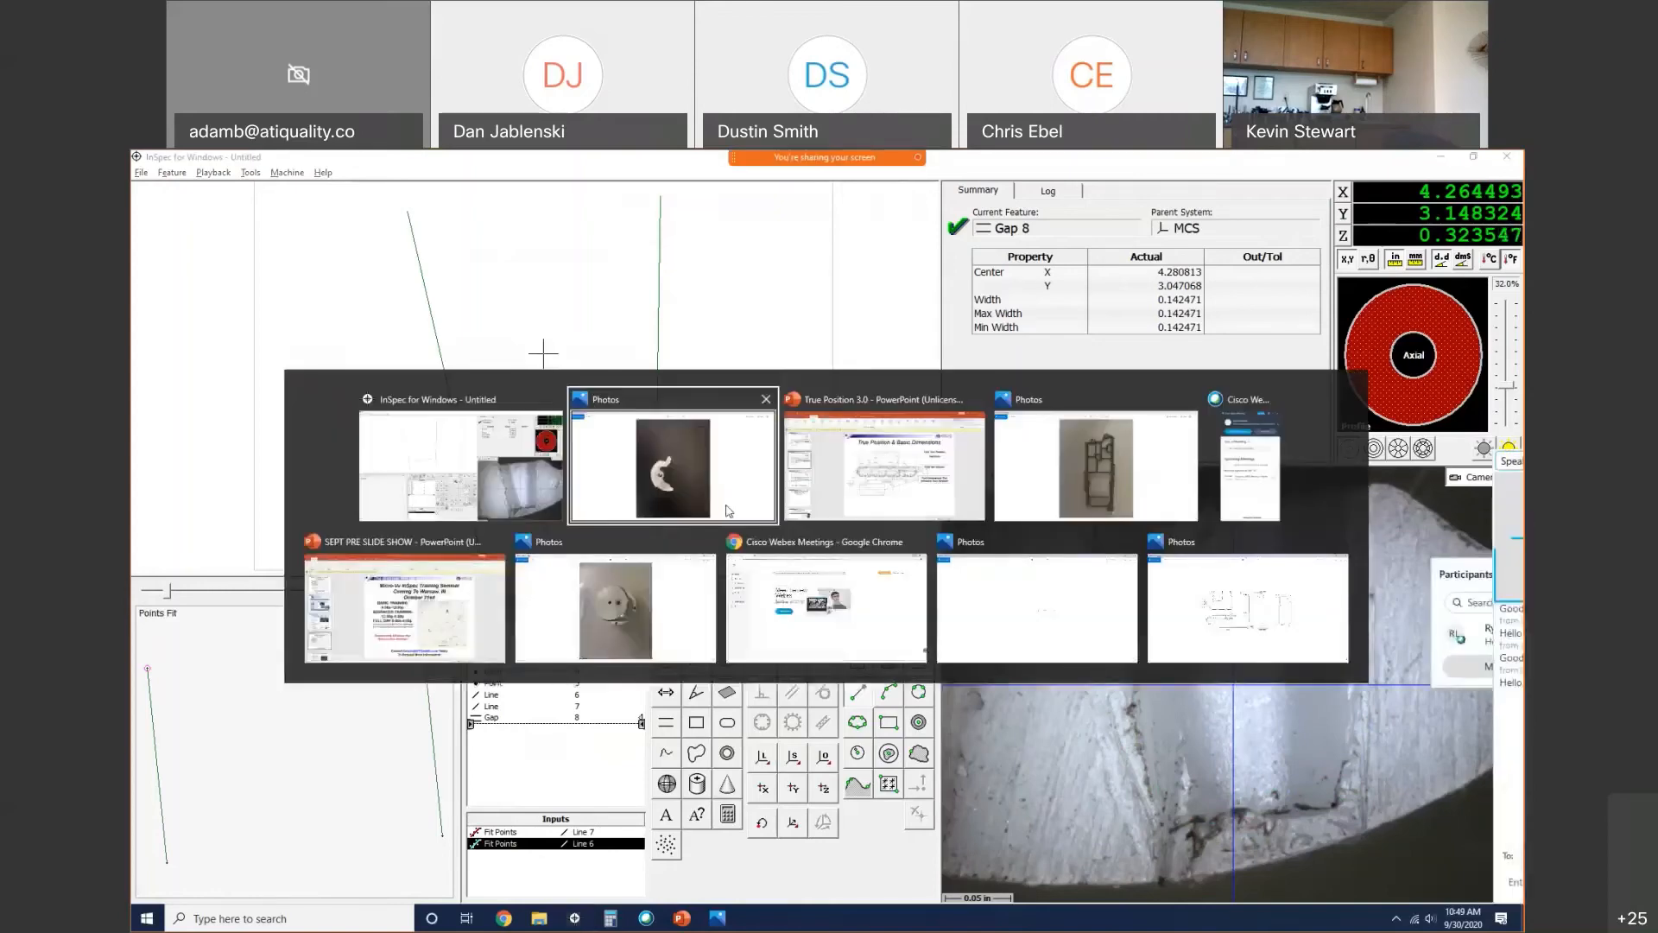
pyautogui.click(892, 495)
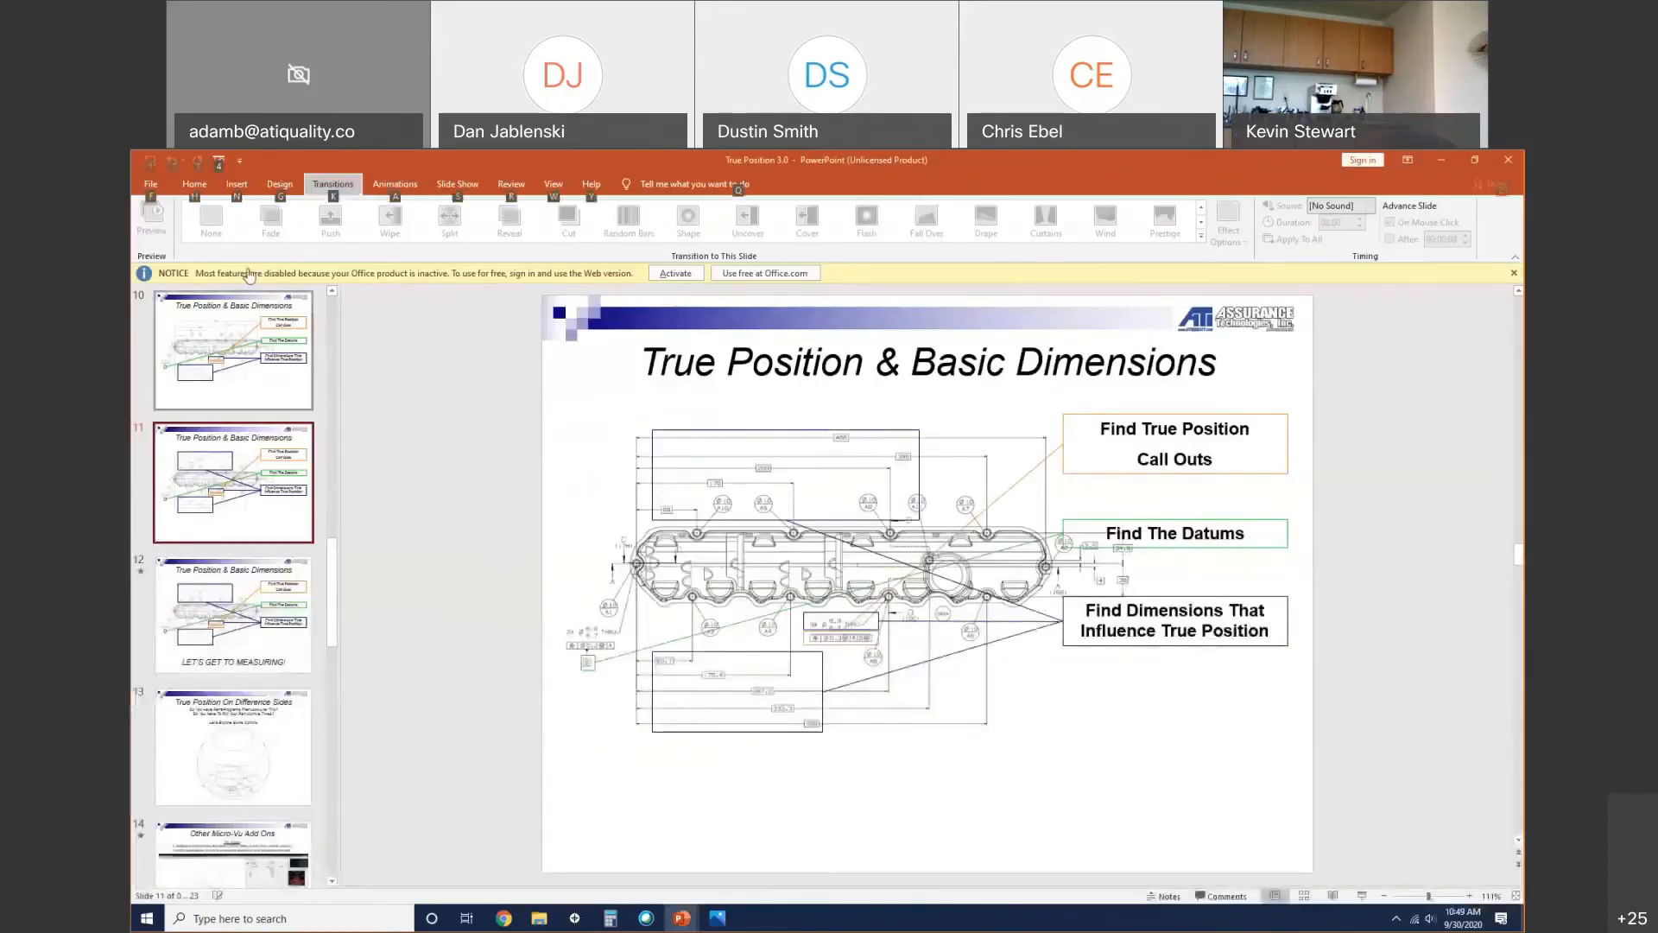
pyautogui.click(219, 161)
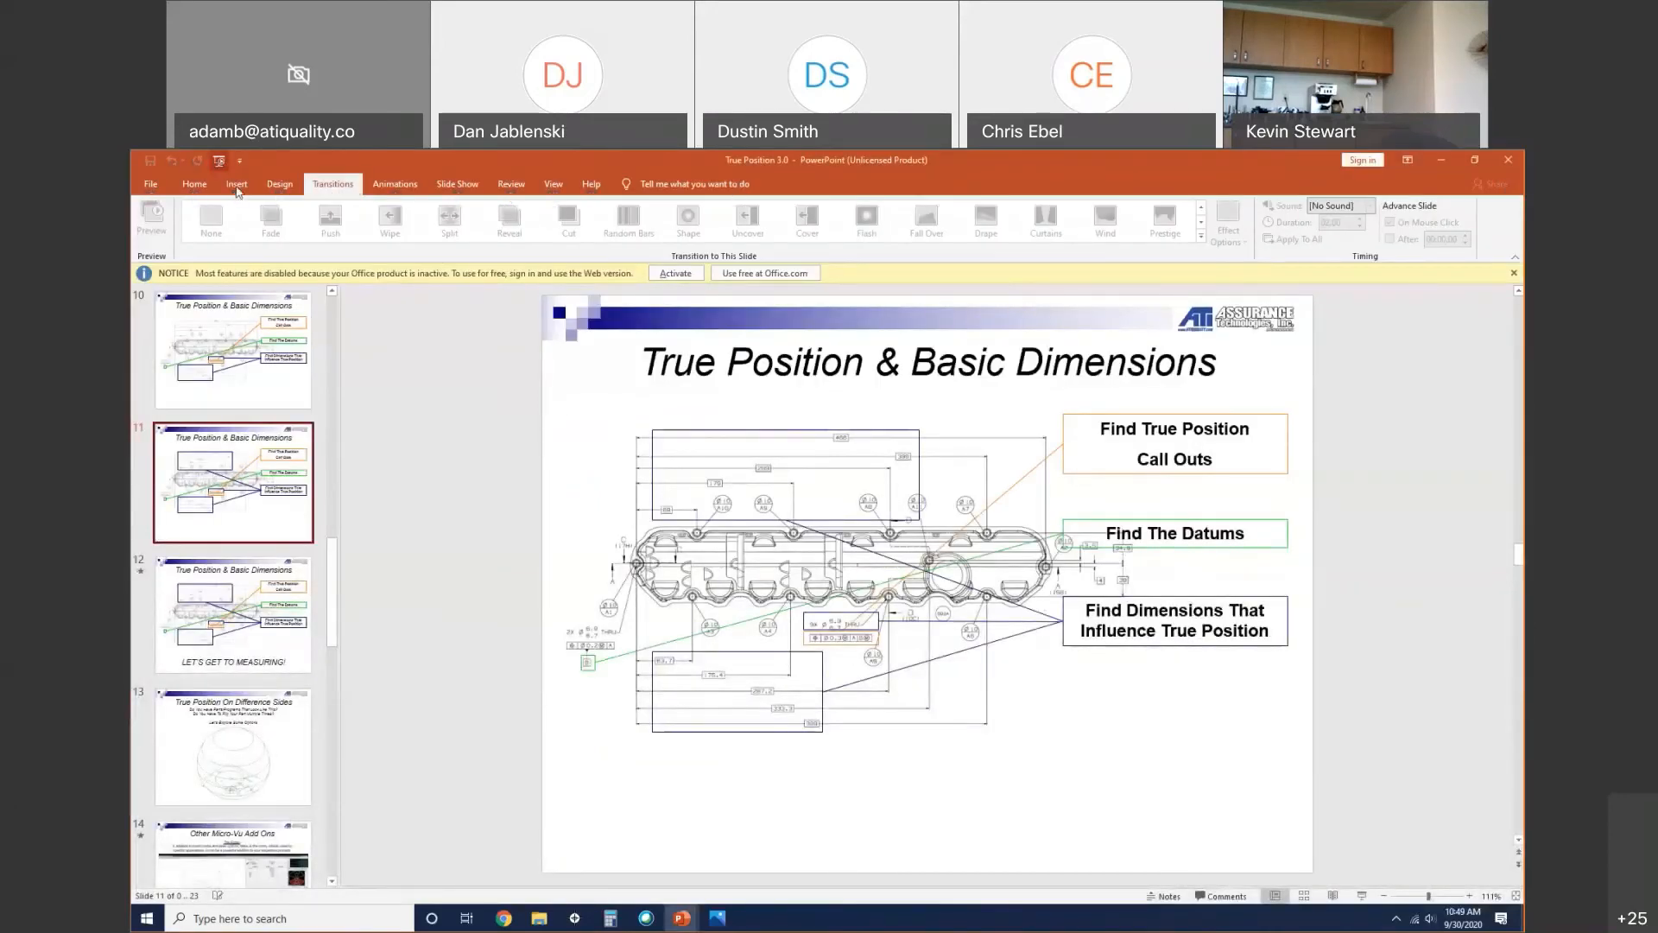
pyautogui.press('Right')
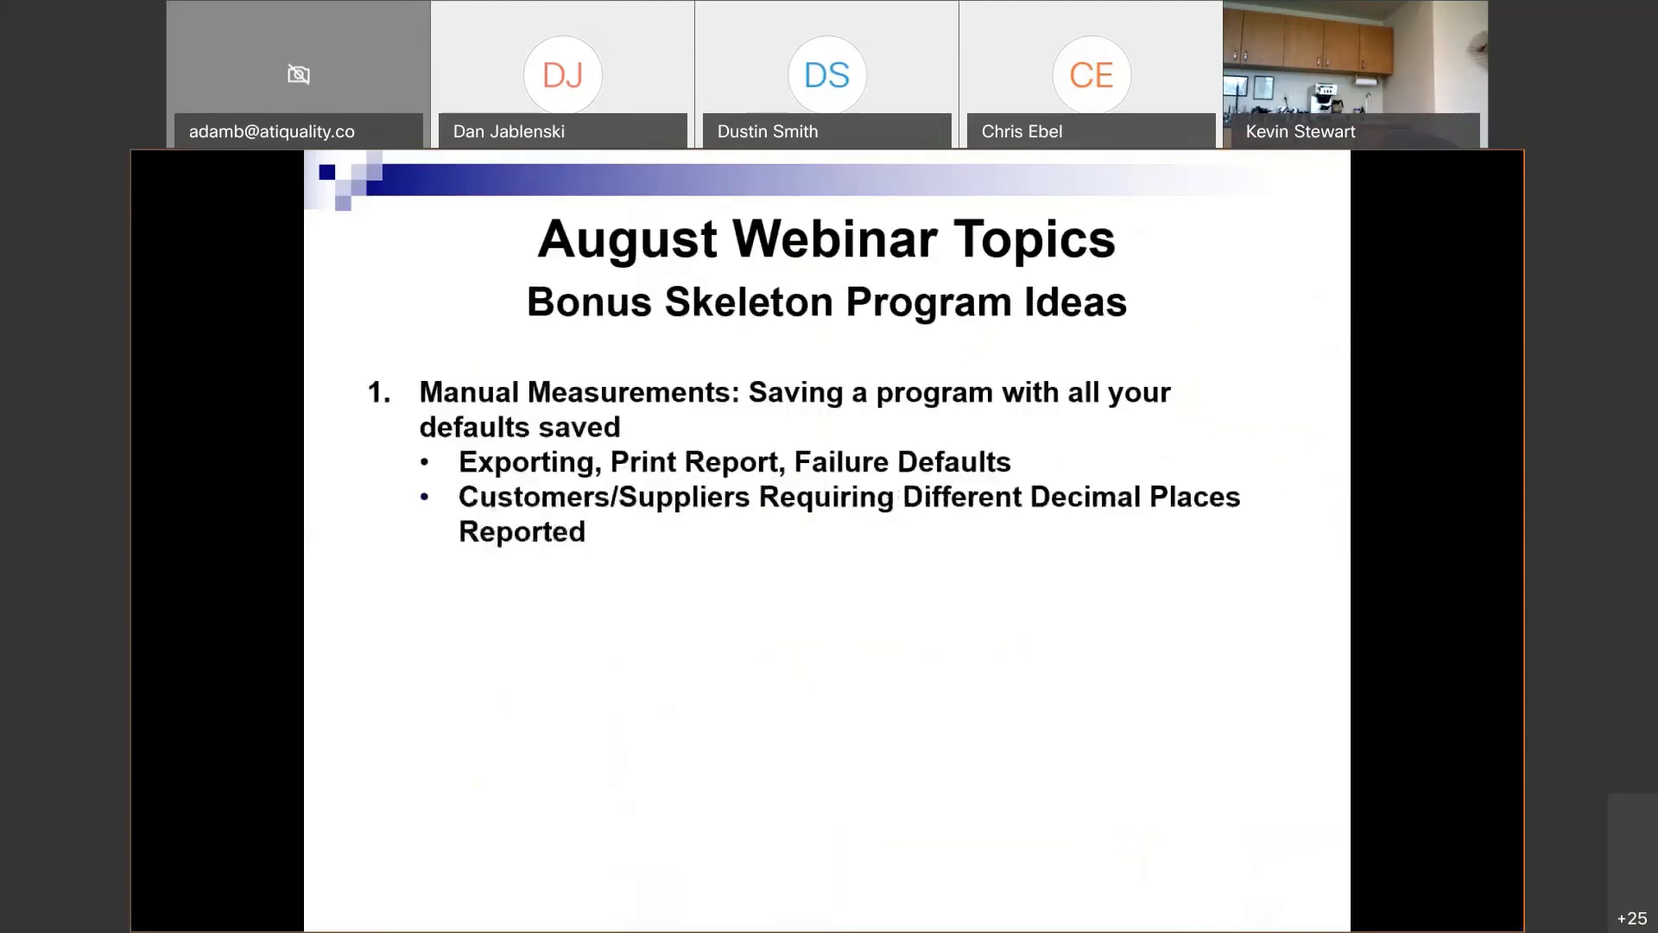
pyautogui.press('Right')
pyautogui.press('Right')
pyautogui.press('Right')
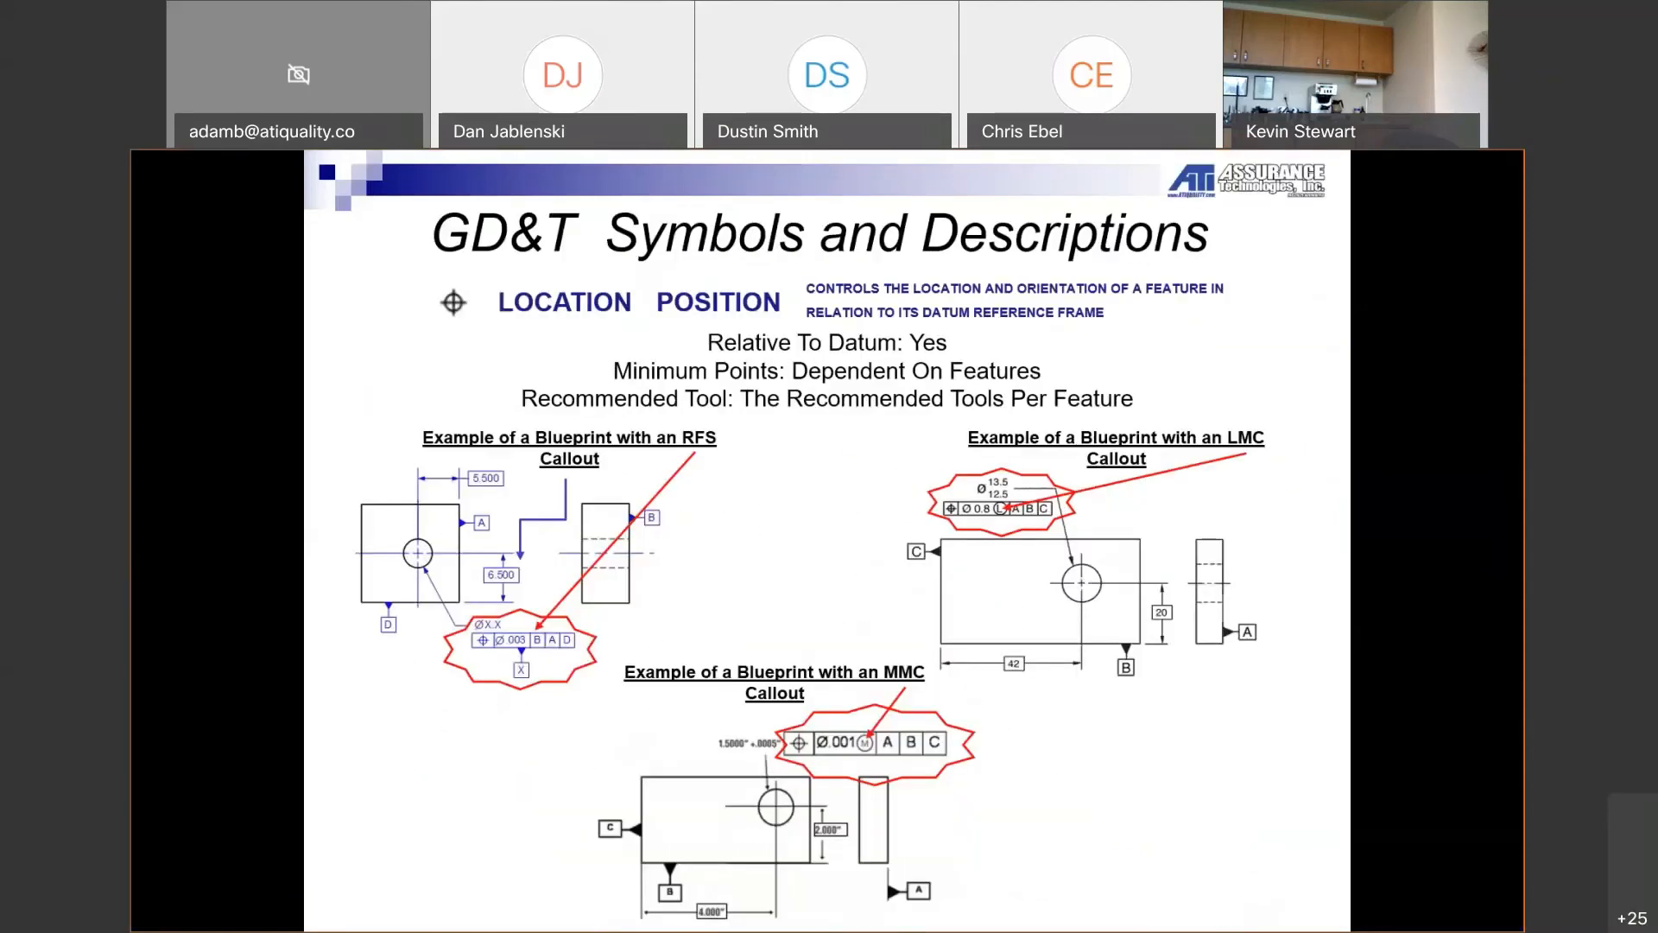
pyautogui.press('Right')
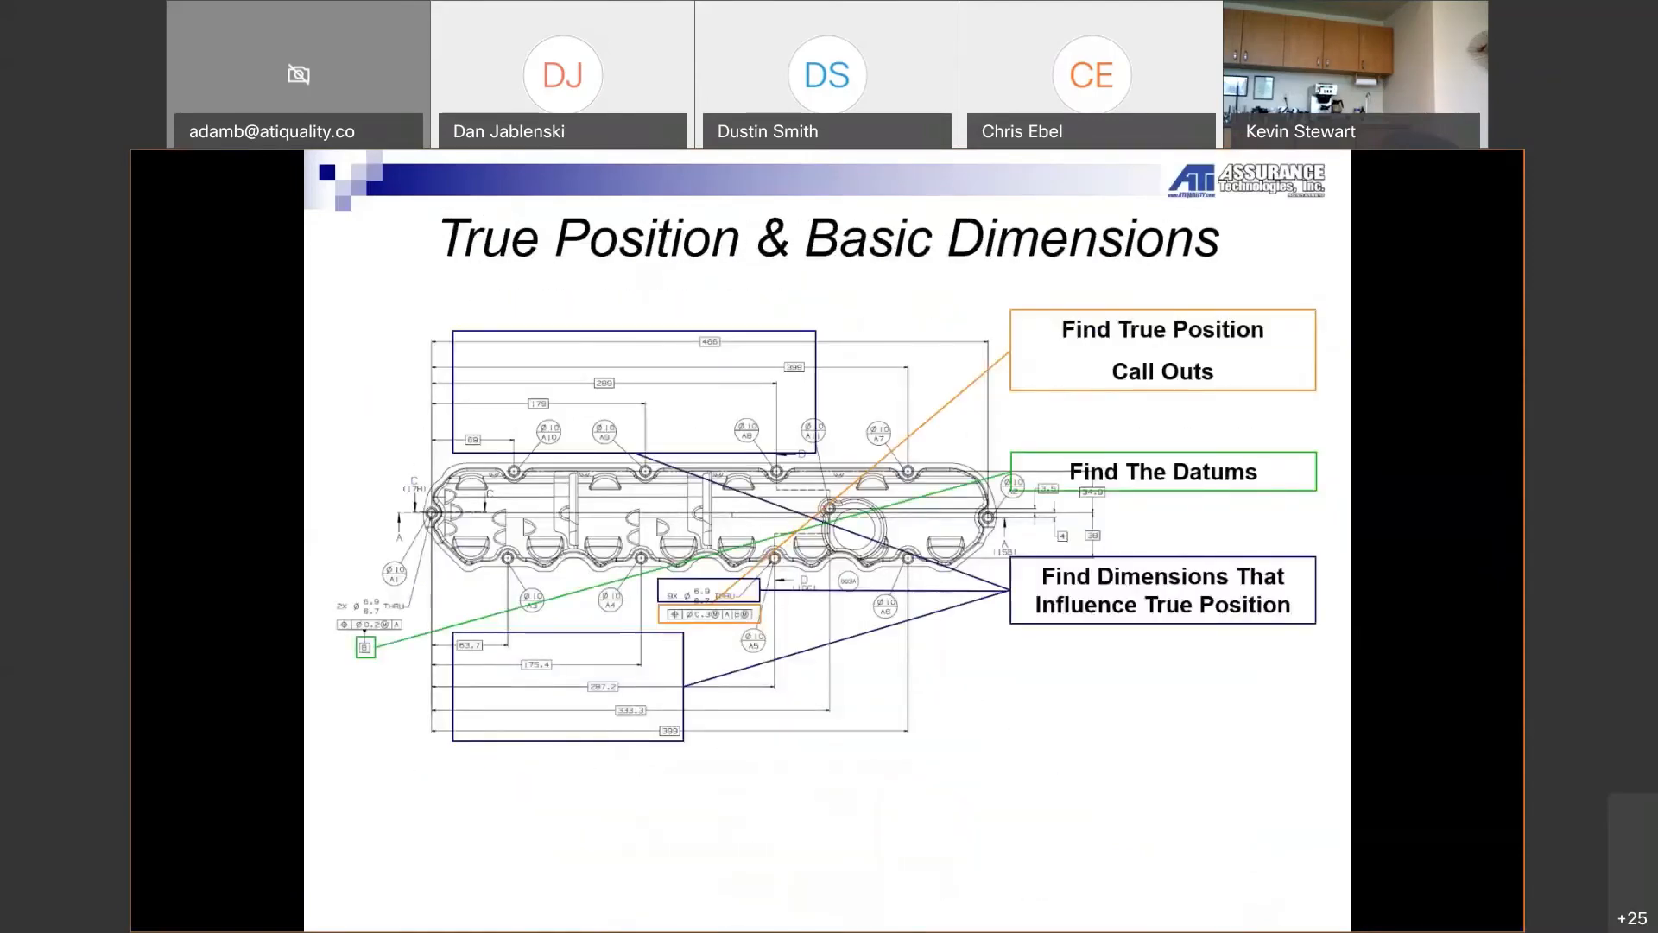
pyautogui.press('Right')
pyautogui.press('Right')
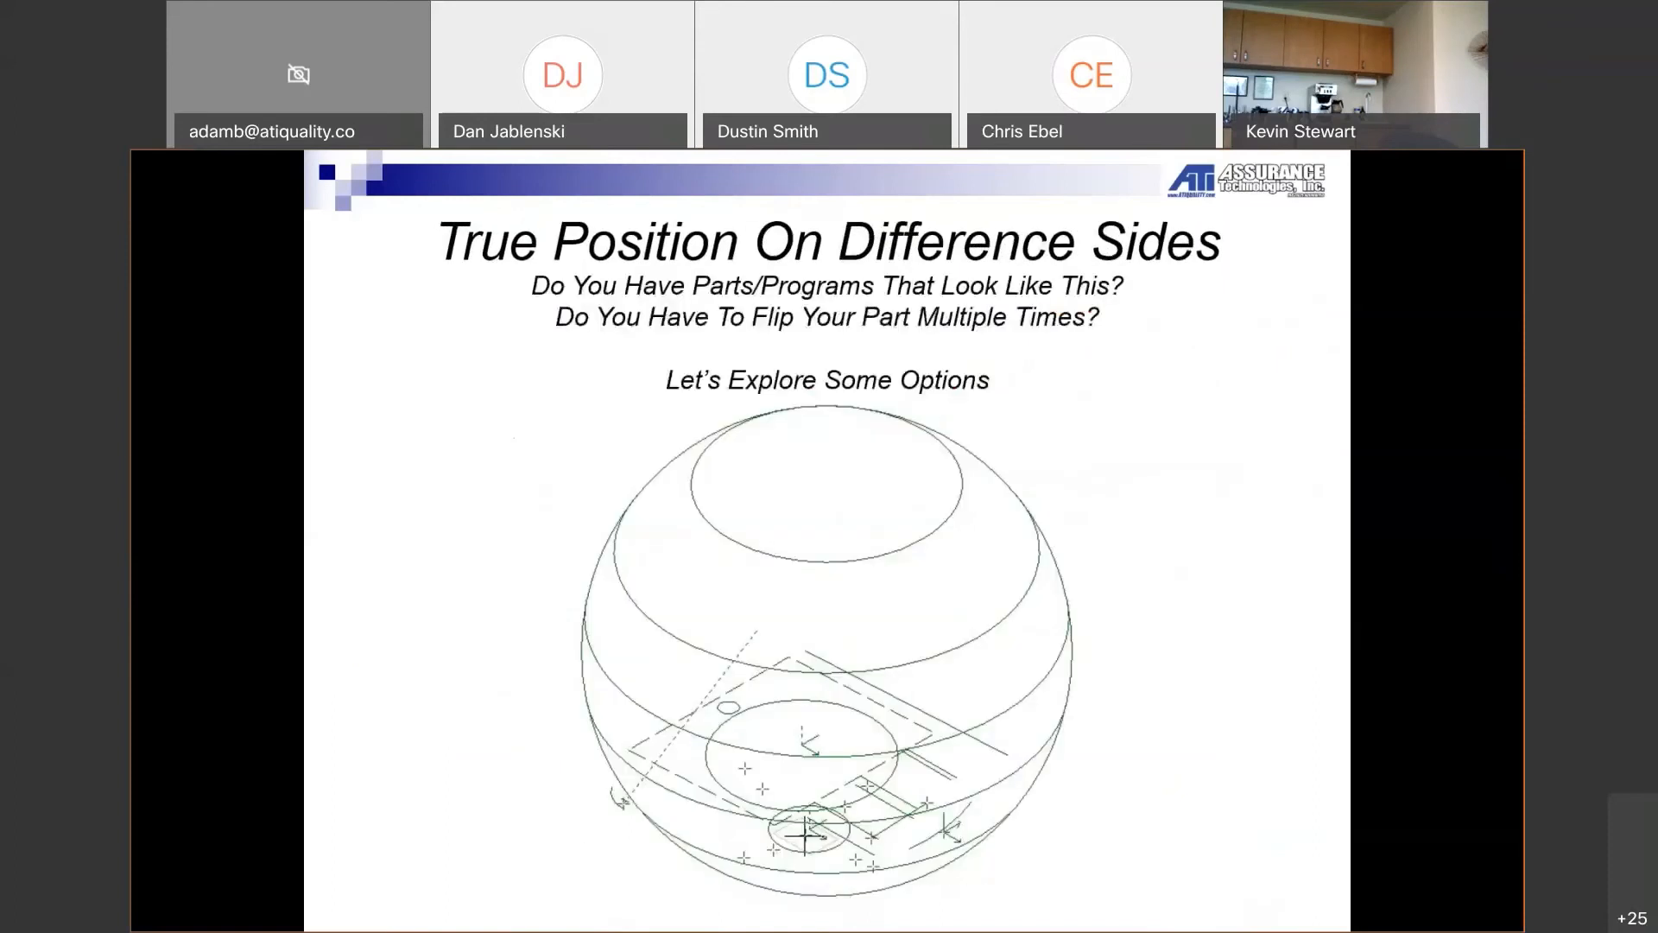
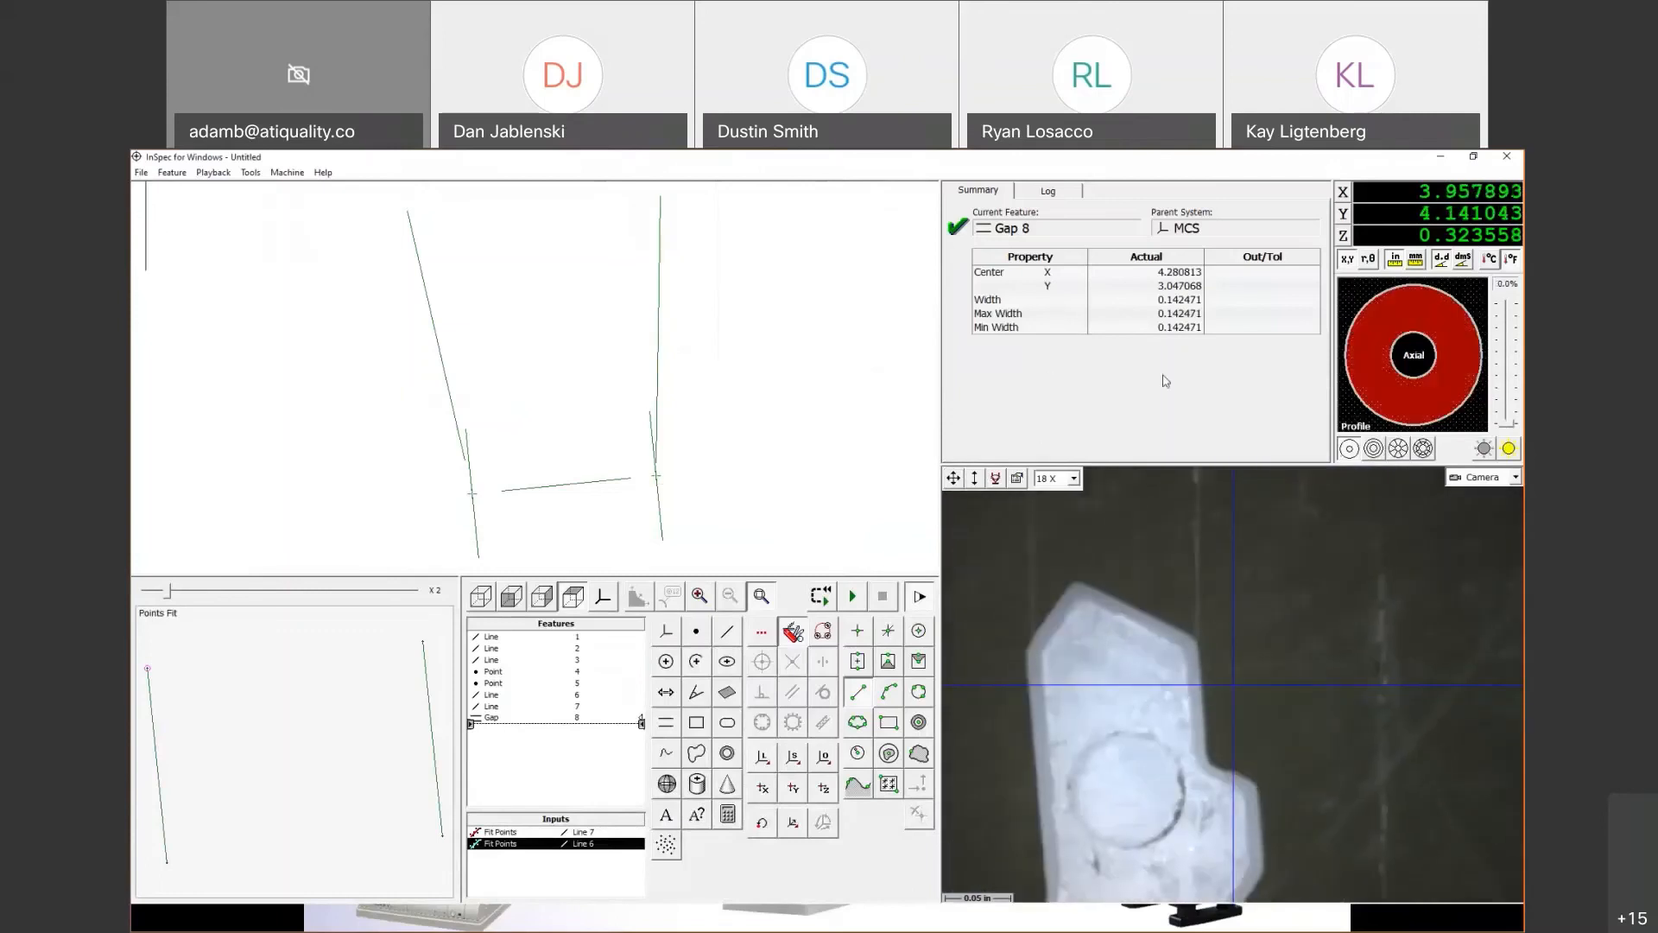
# Step: Light the part in InSpec with the profile light at 17.6%, then center its sloped end edge under the camera and focus on it
pyautogui.click(1524, 451)
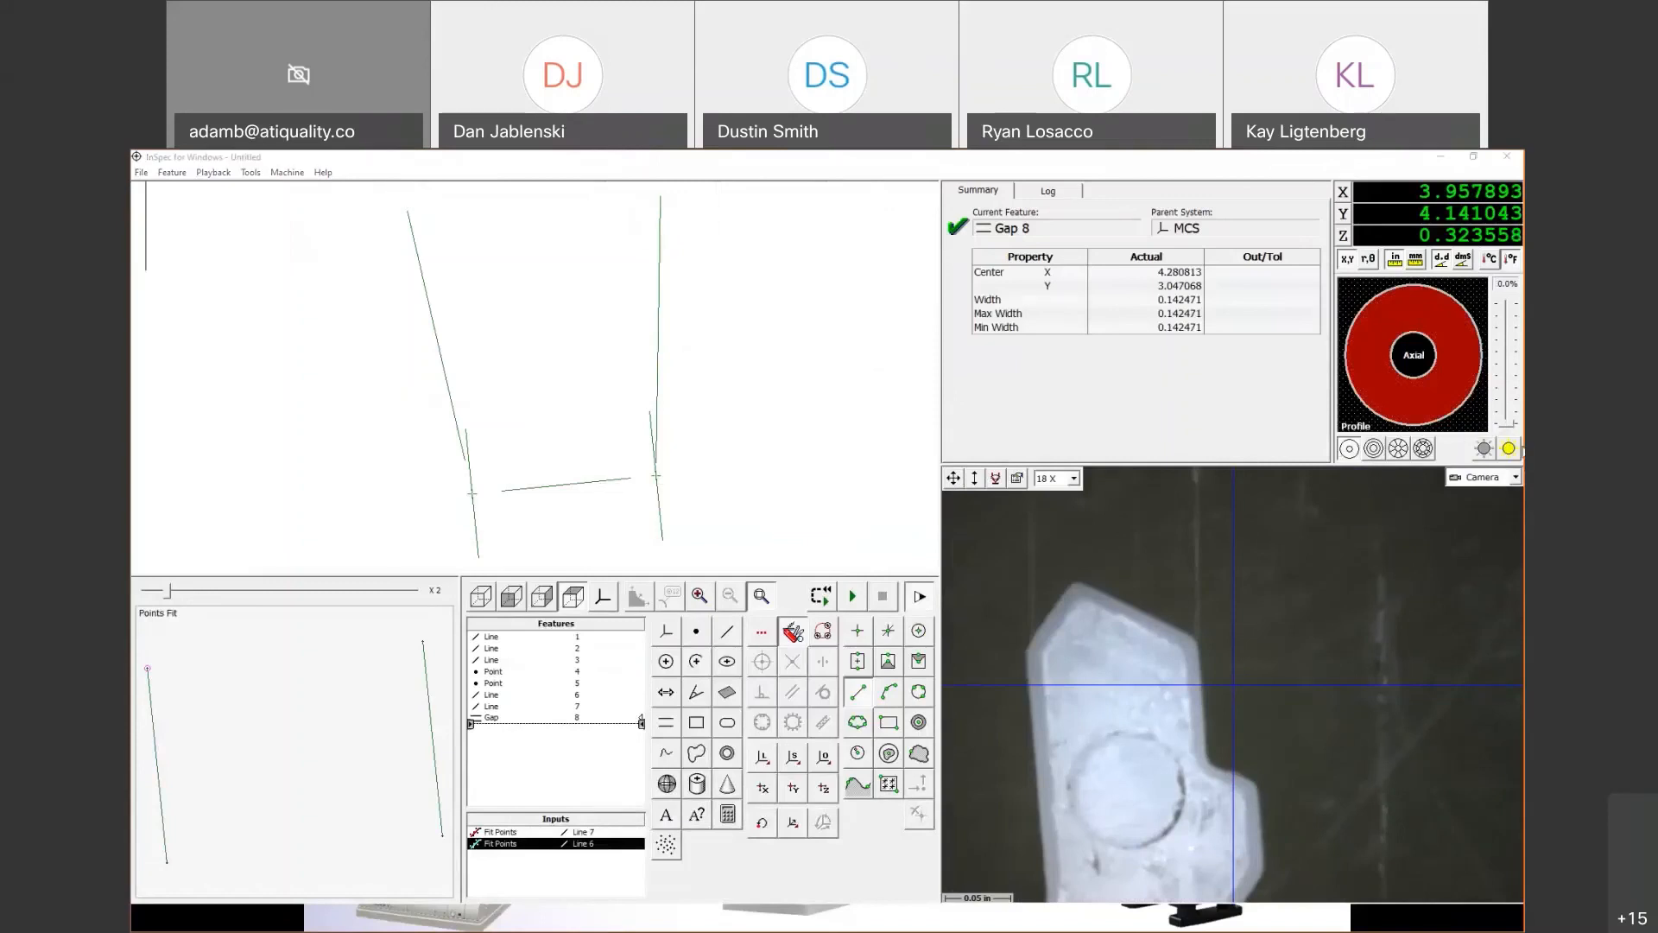
pyautogui.click(1511, 446)
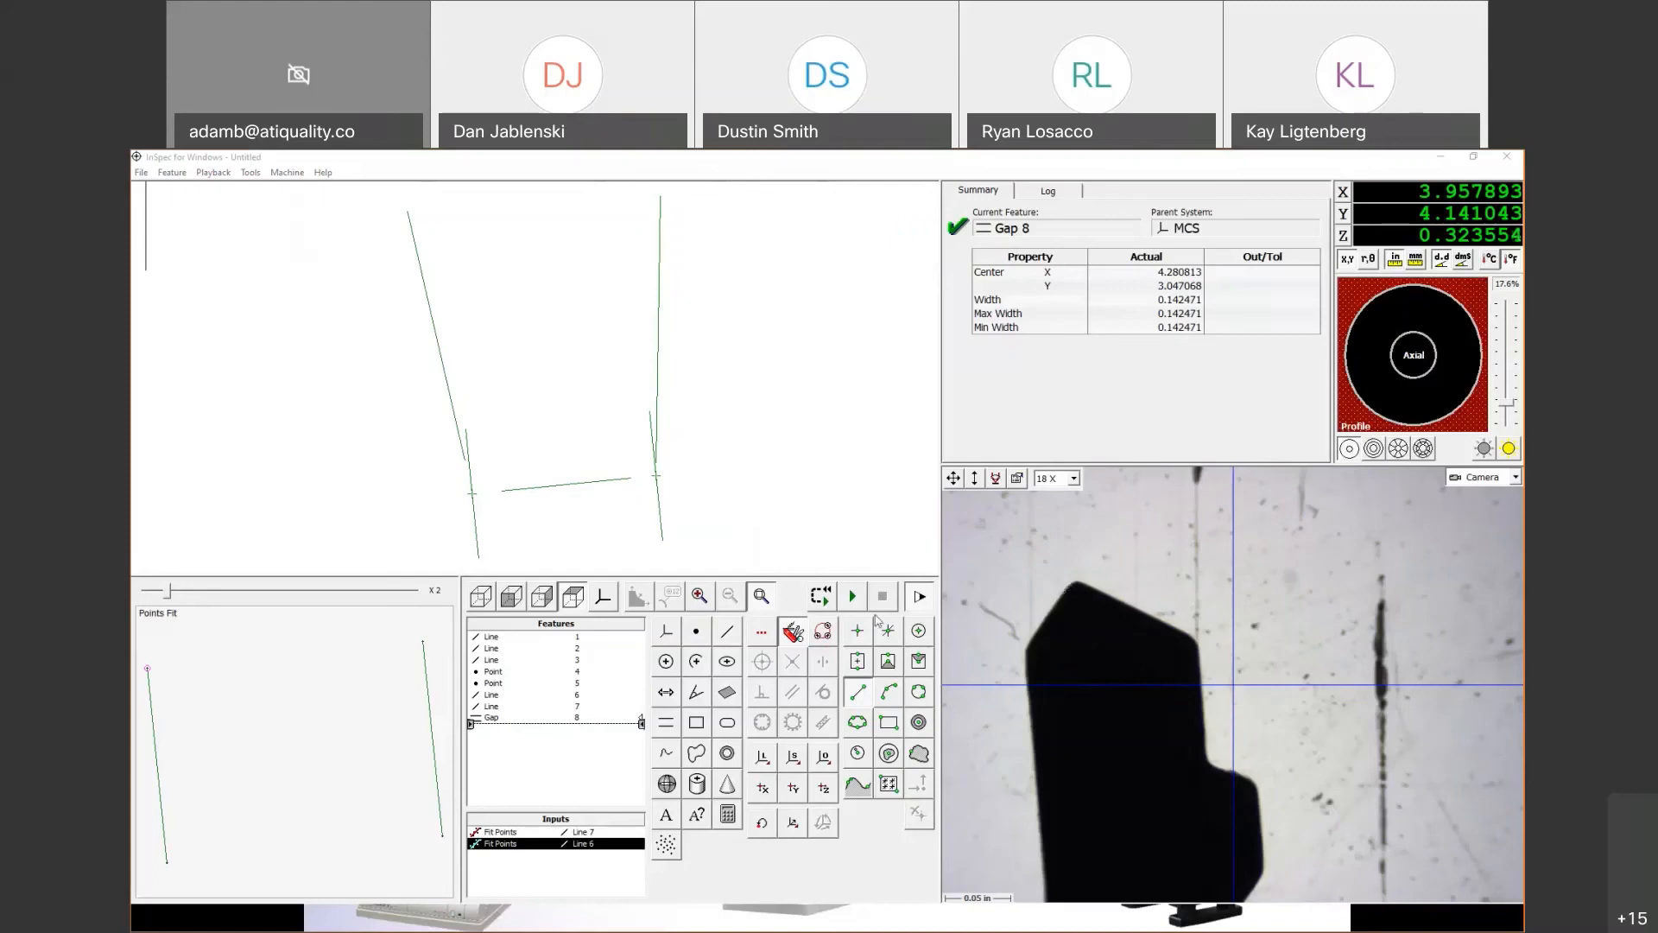
pyautogui.rightClick(1102, 602)
pyautogui.click(1153, 610)
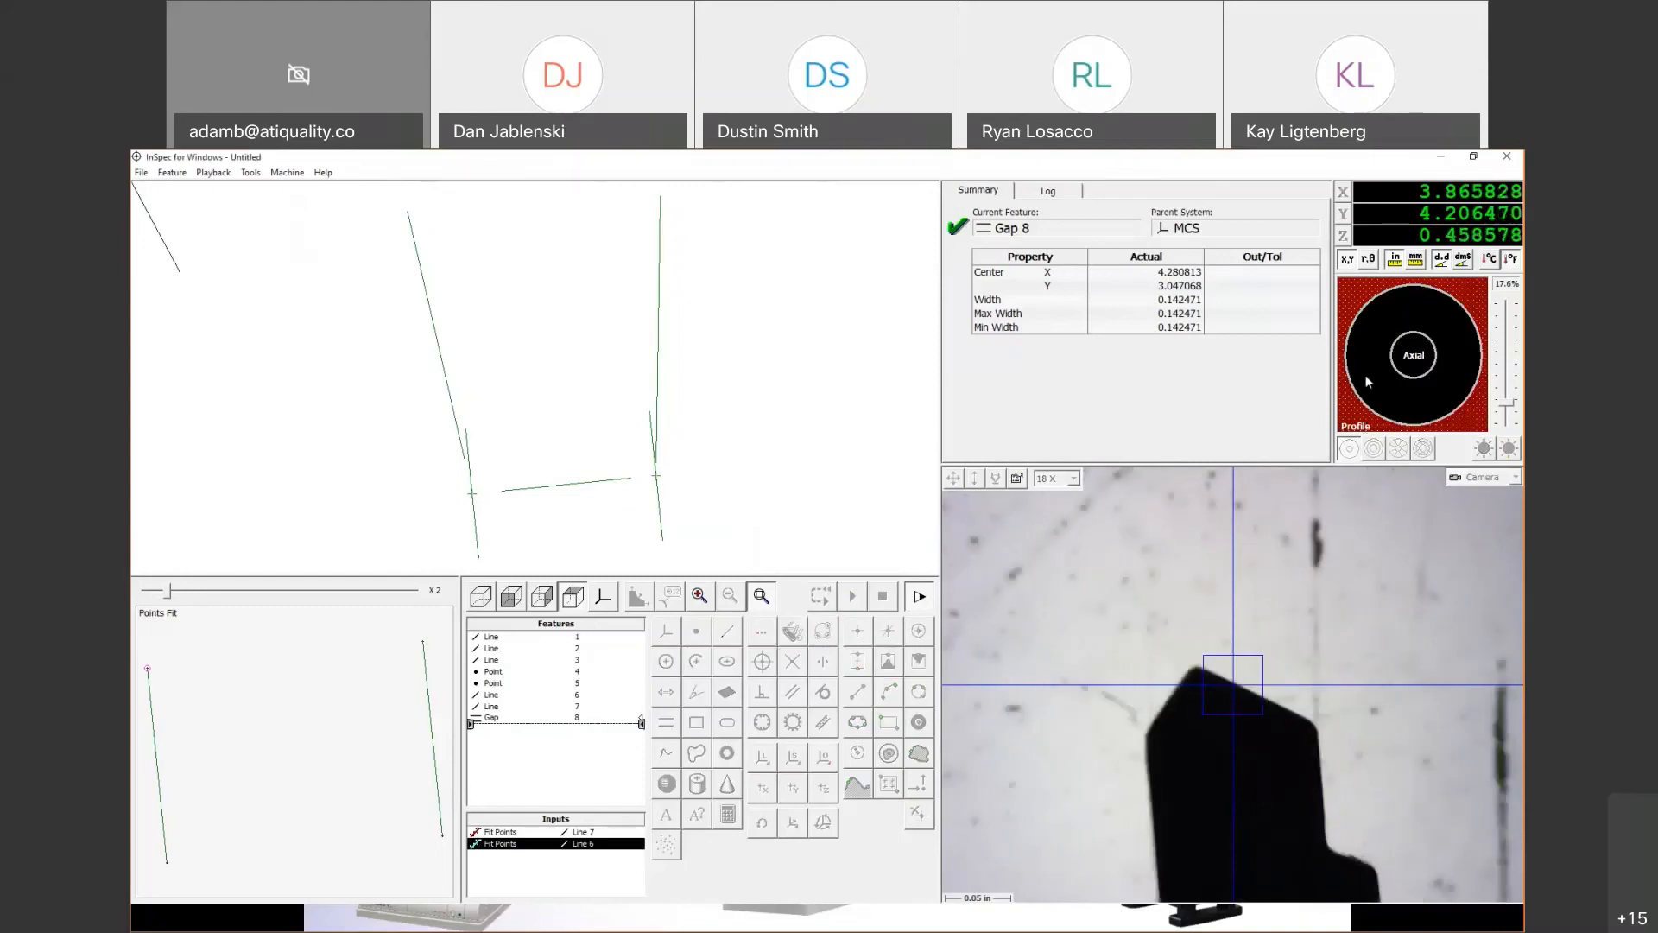
# Step: Measure a points-fit line along the straight side edge between the part's sloped end and its step
pyautogui.click(730, 633)
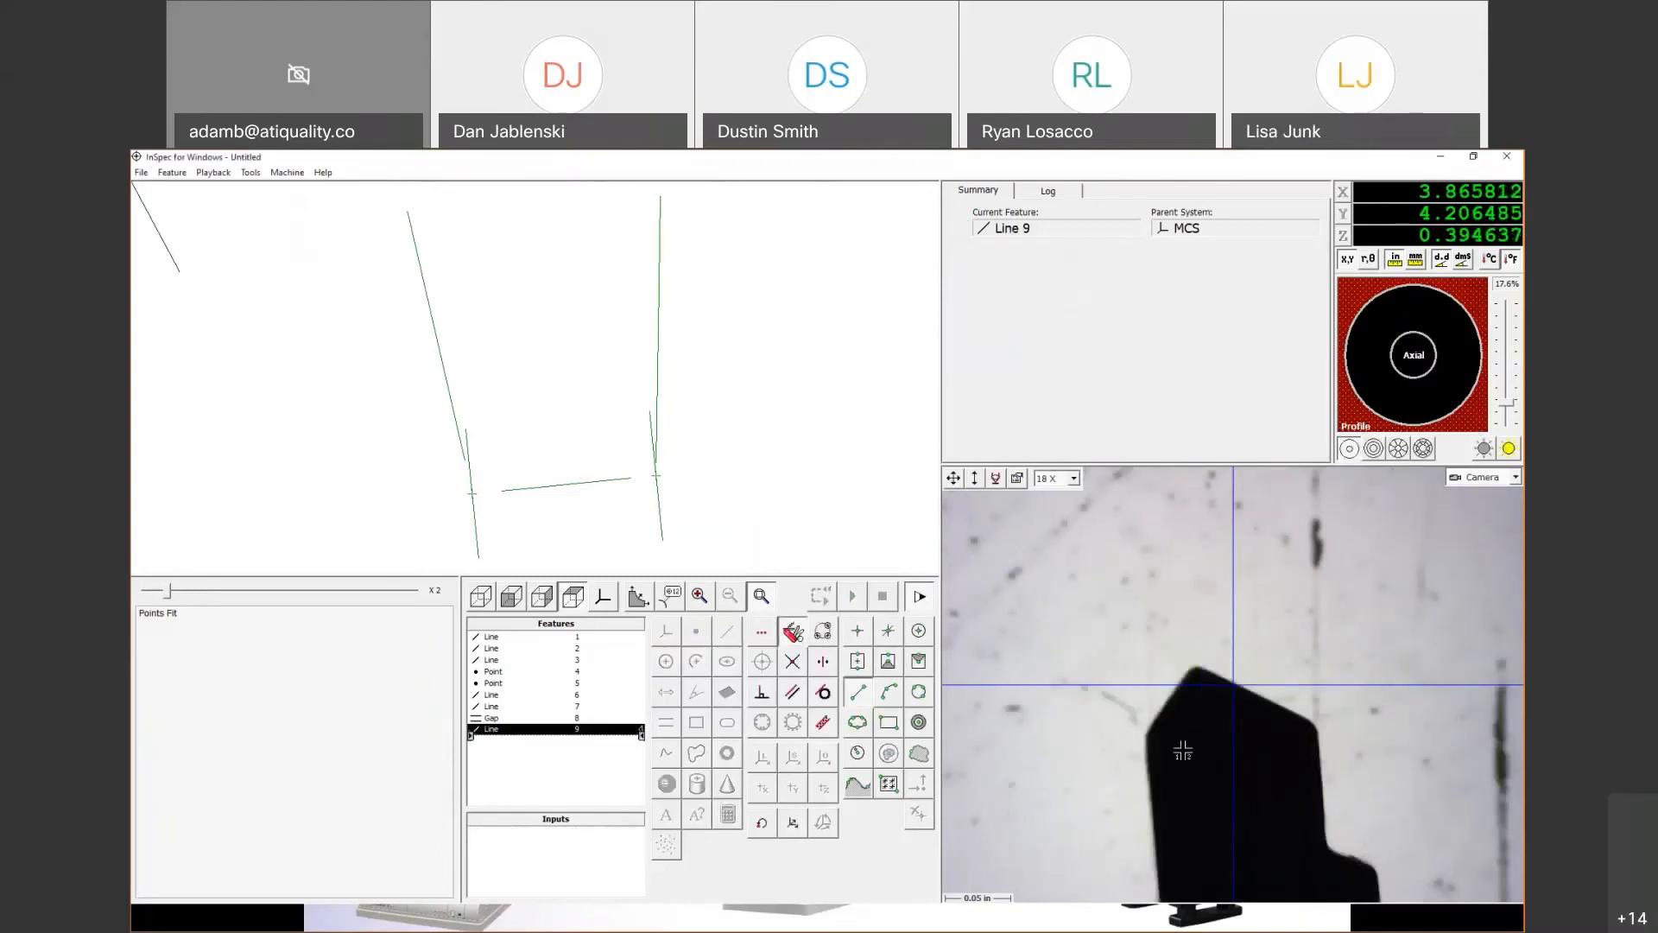
pyautogui.click(1319, 744)
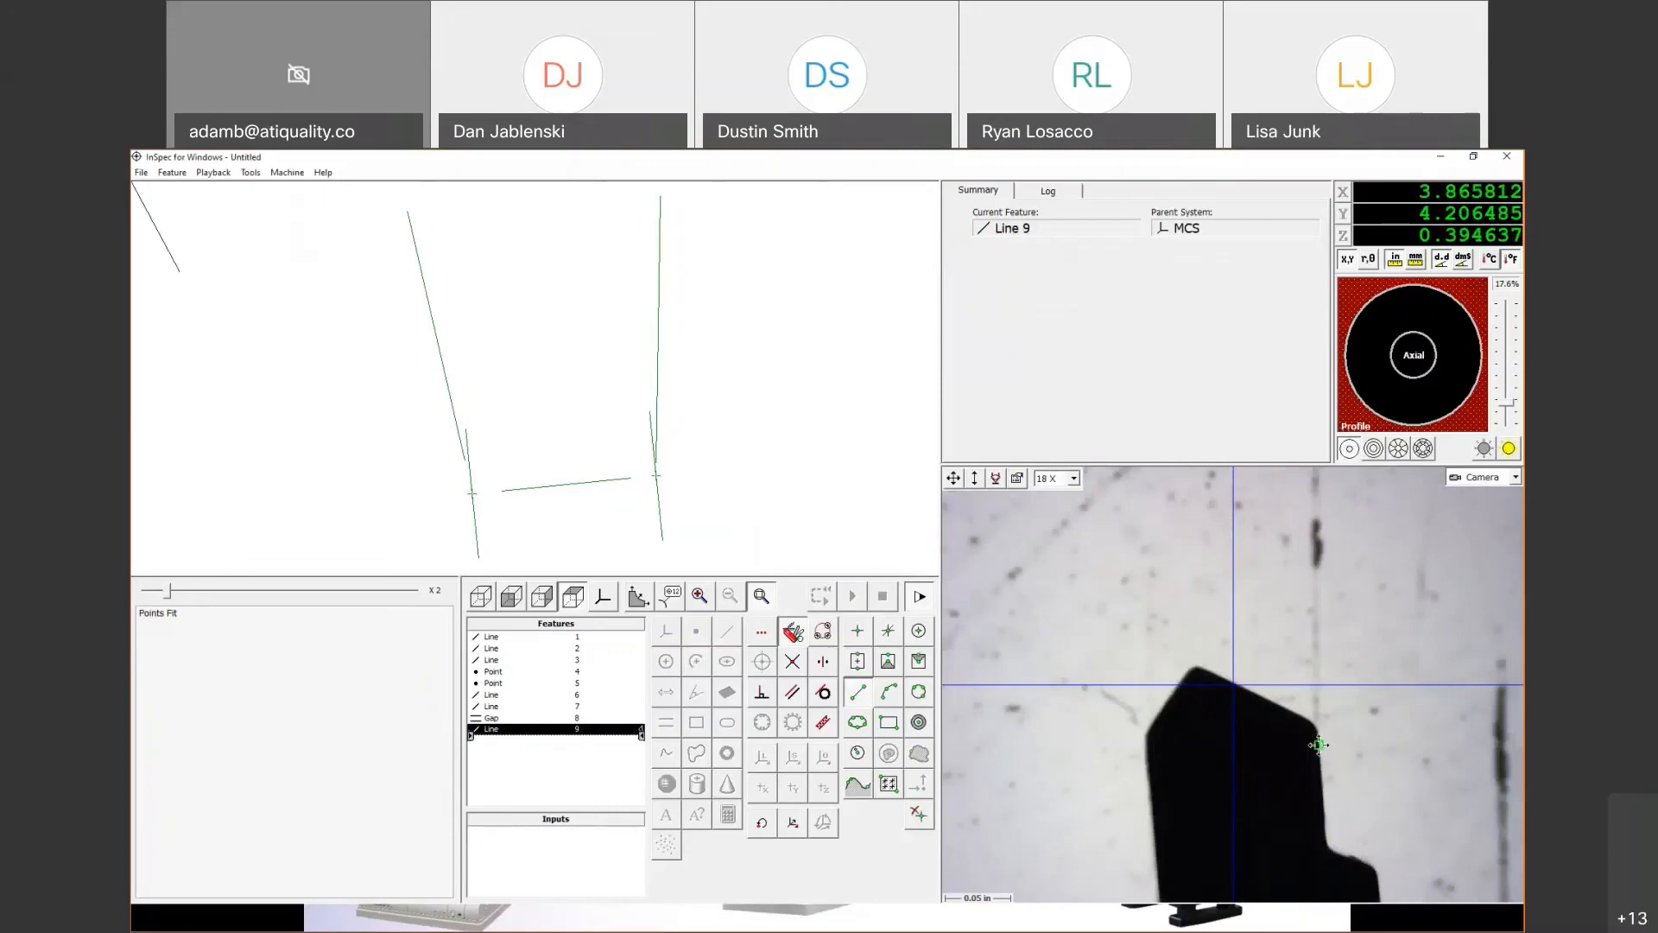
pyautogui.click(1326, 831)
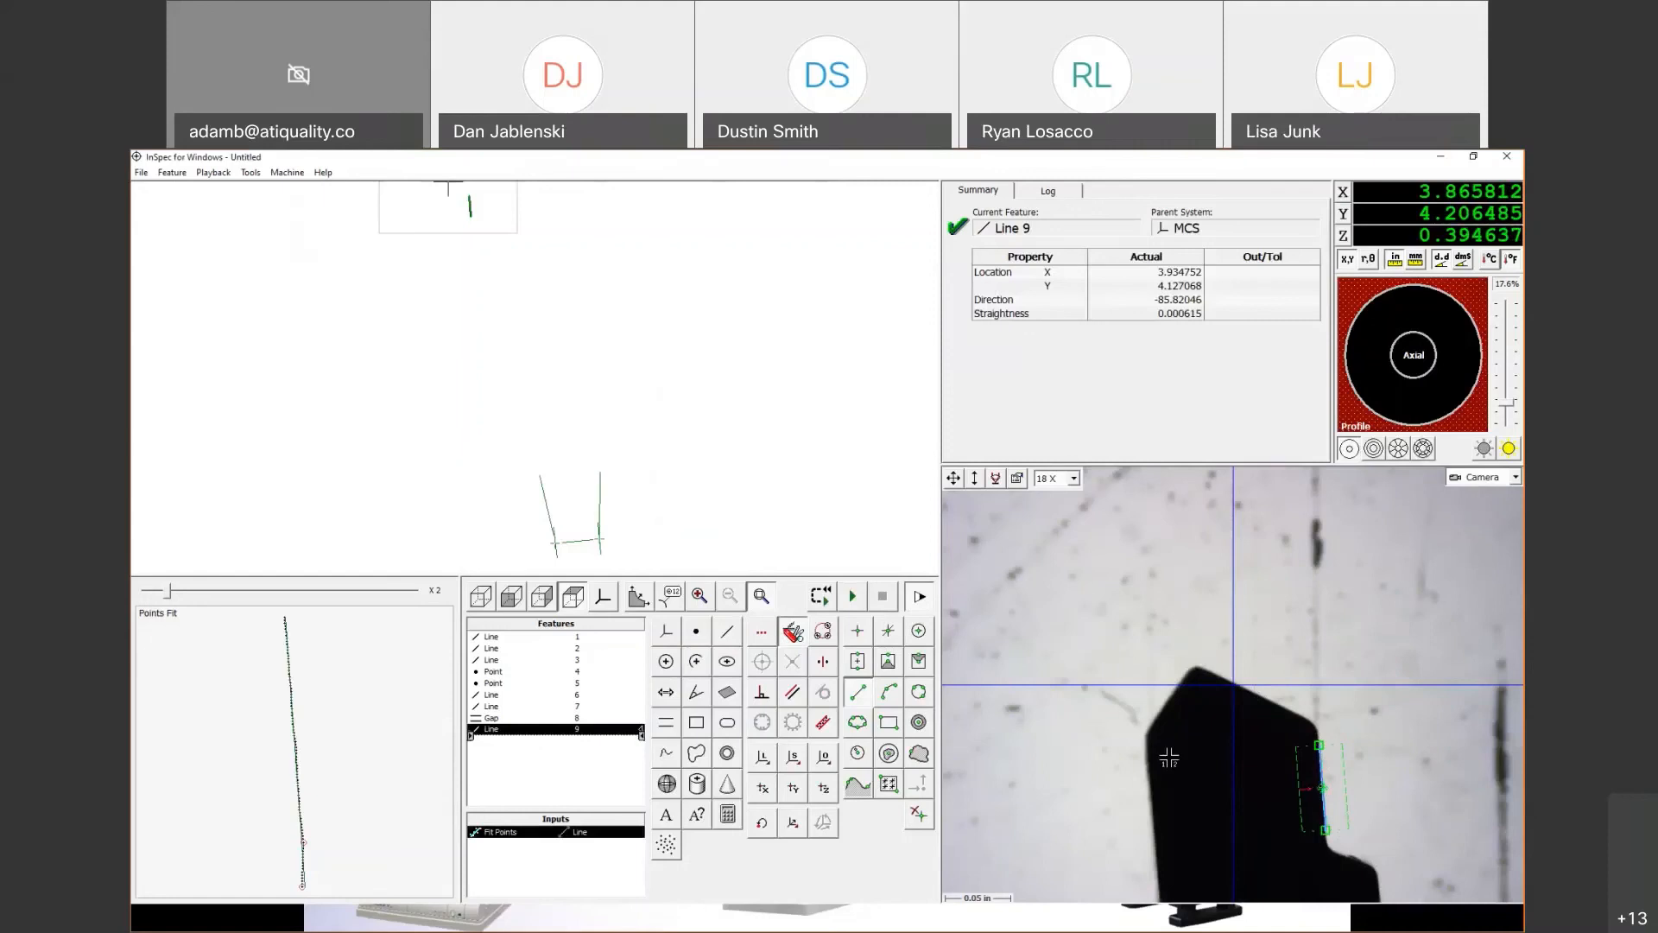
# Step: Set the camera magnification to 69 X and center the newly measured side edge line under the crosshair
pyautogui.click(1073, 478)
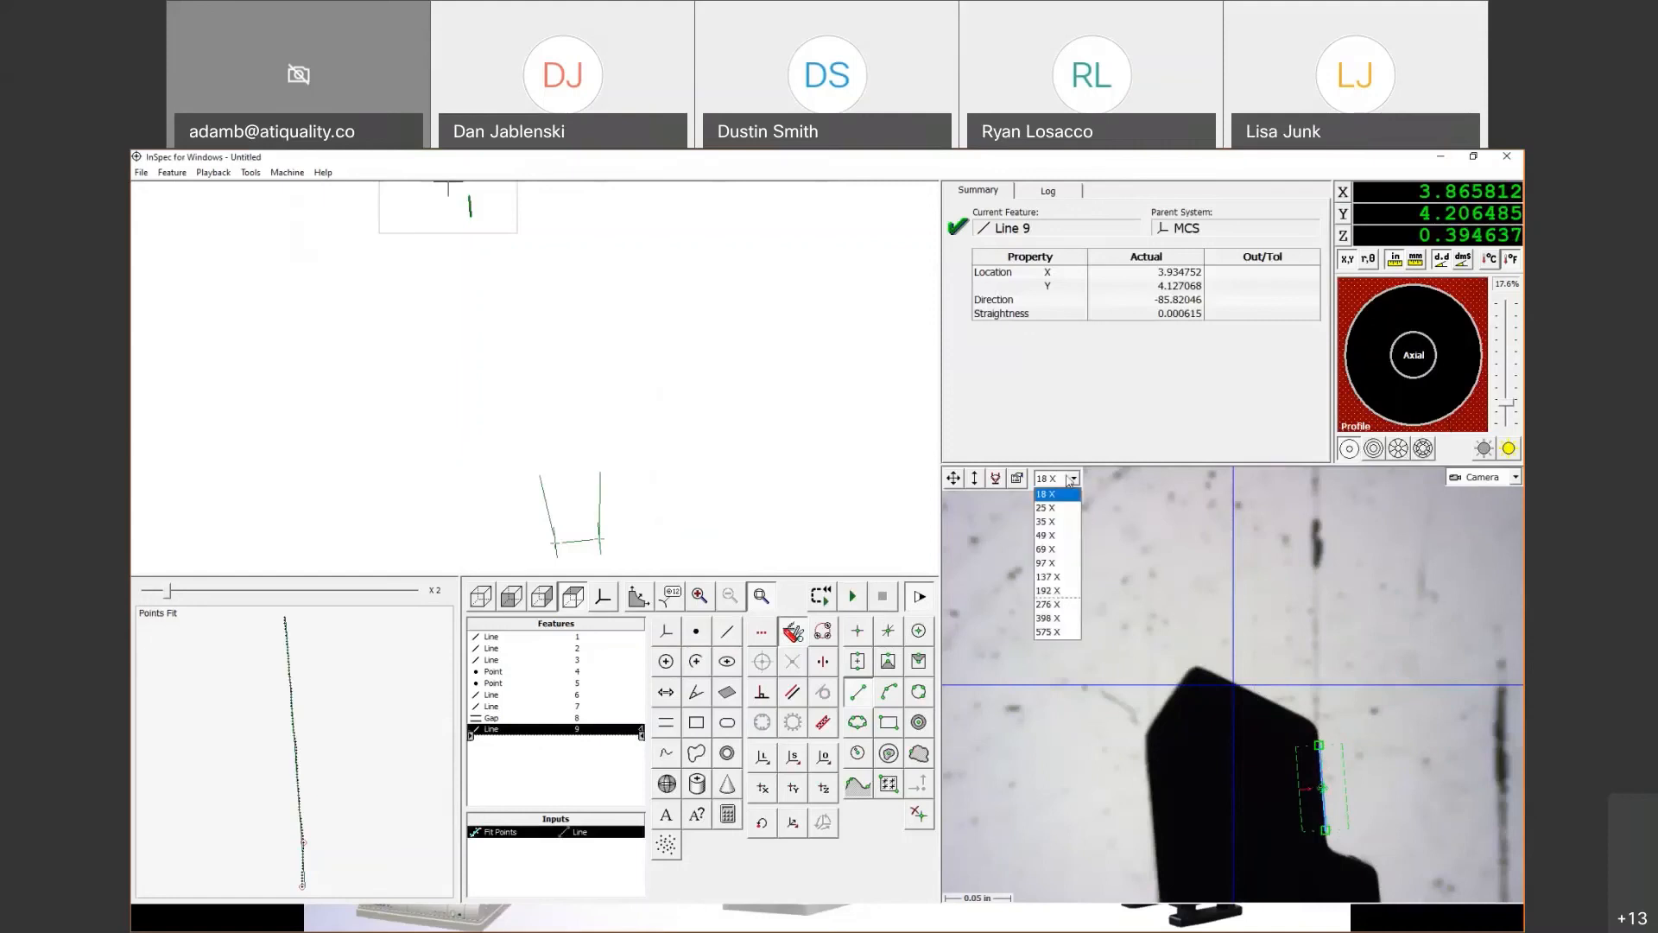
pyautogui.click(1068, 555)
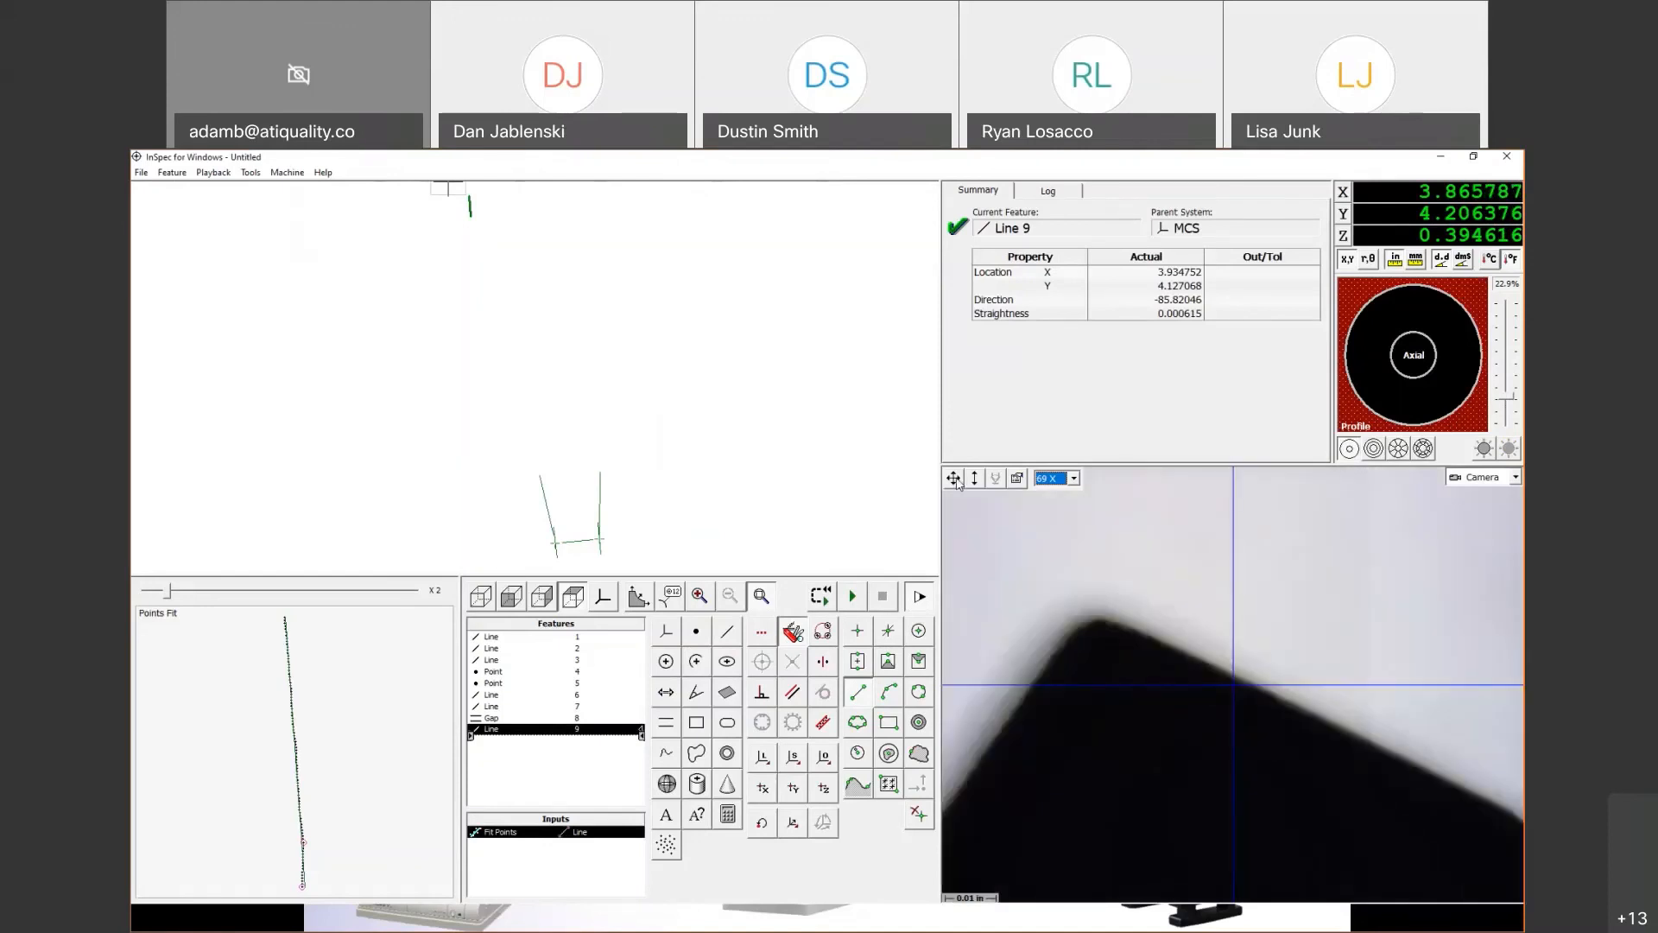
pyautogui.moveTo(957, 481); pyautogui.dragTo(1020, 549)
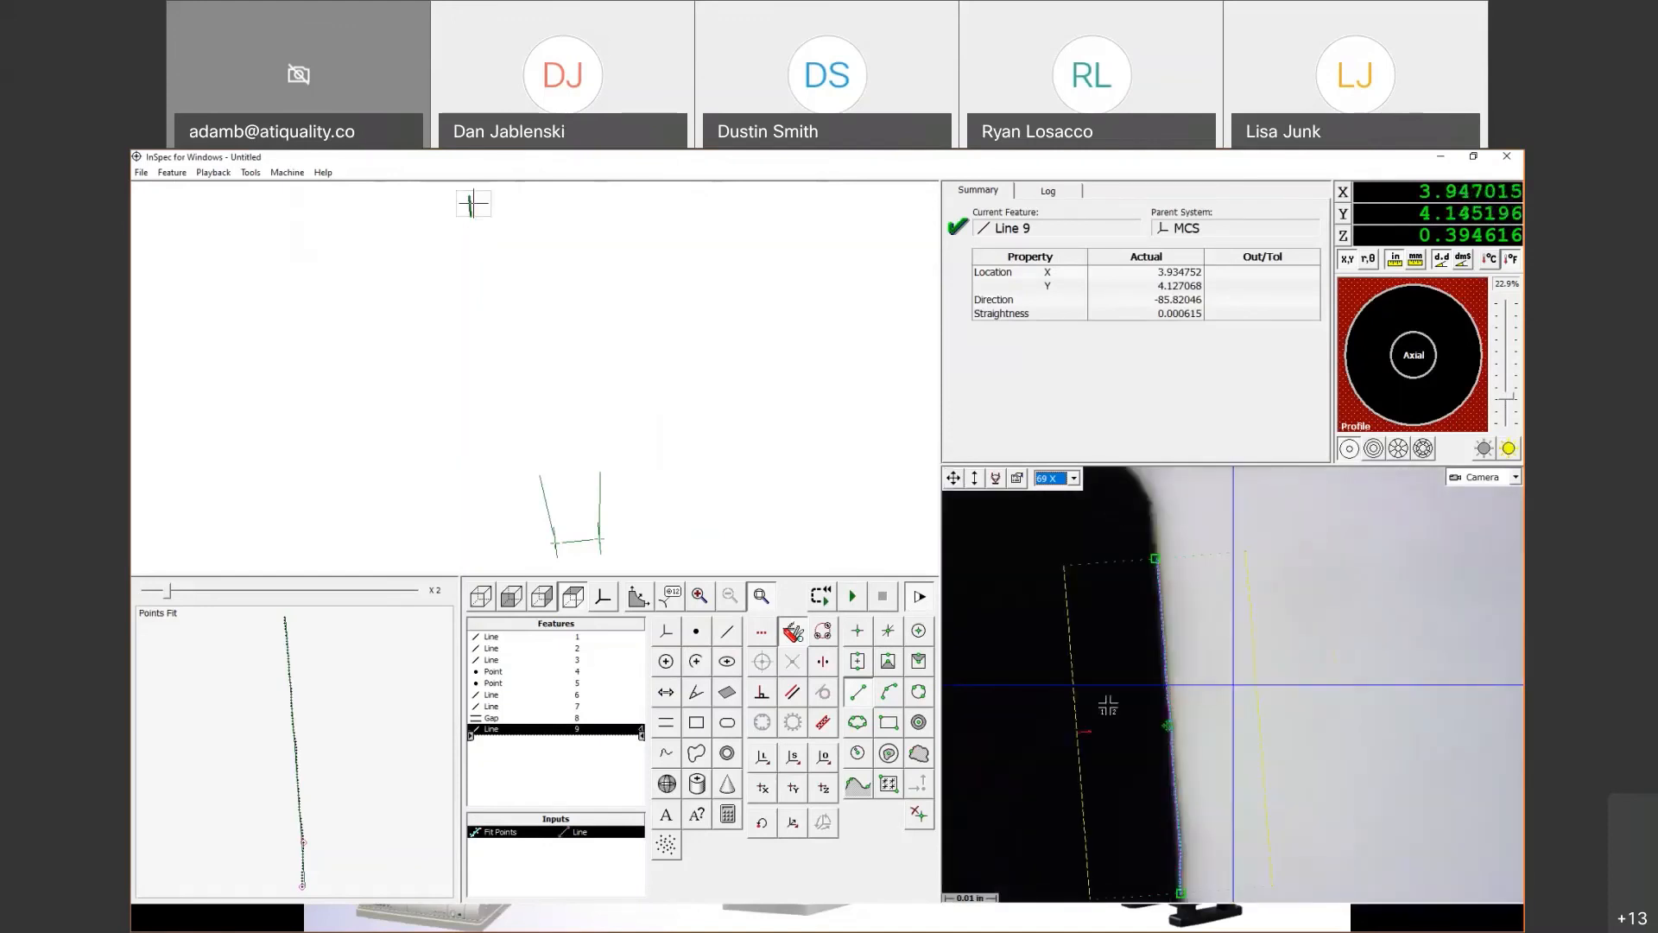
pyautogui.rightClick(1167, 728)
pyautogui.click(1205, 742)
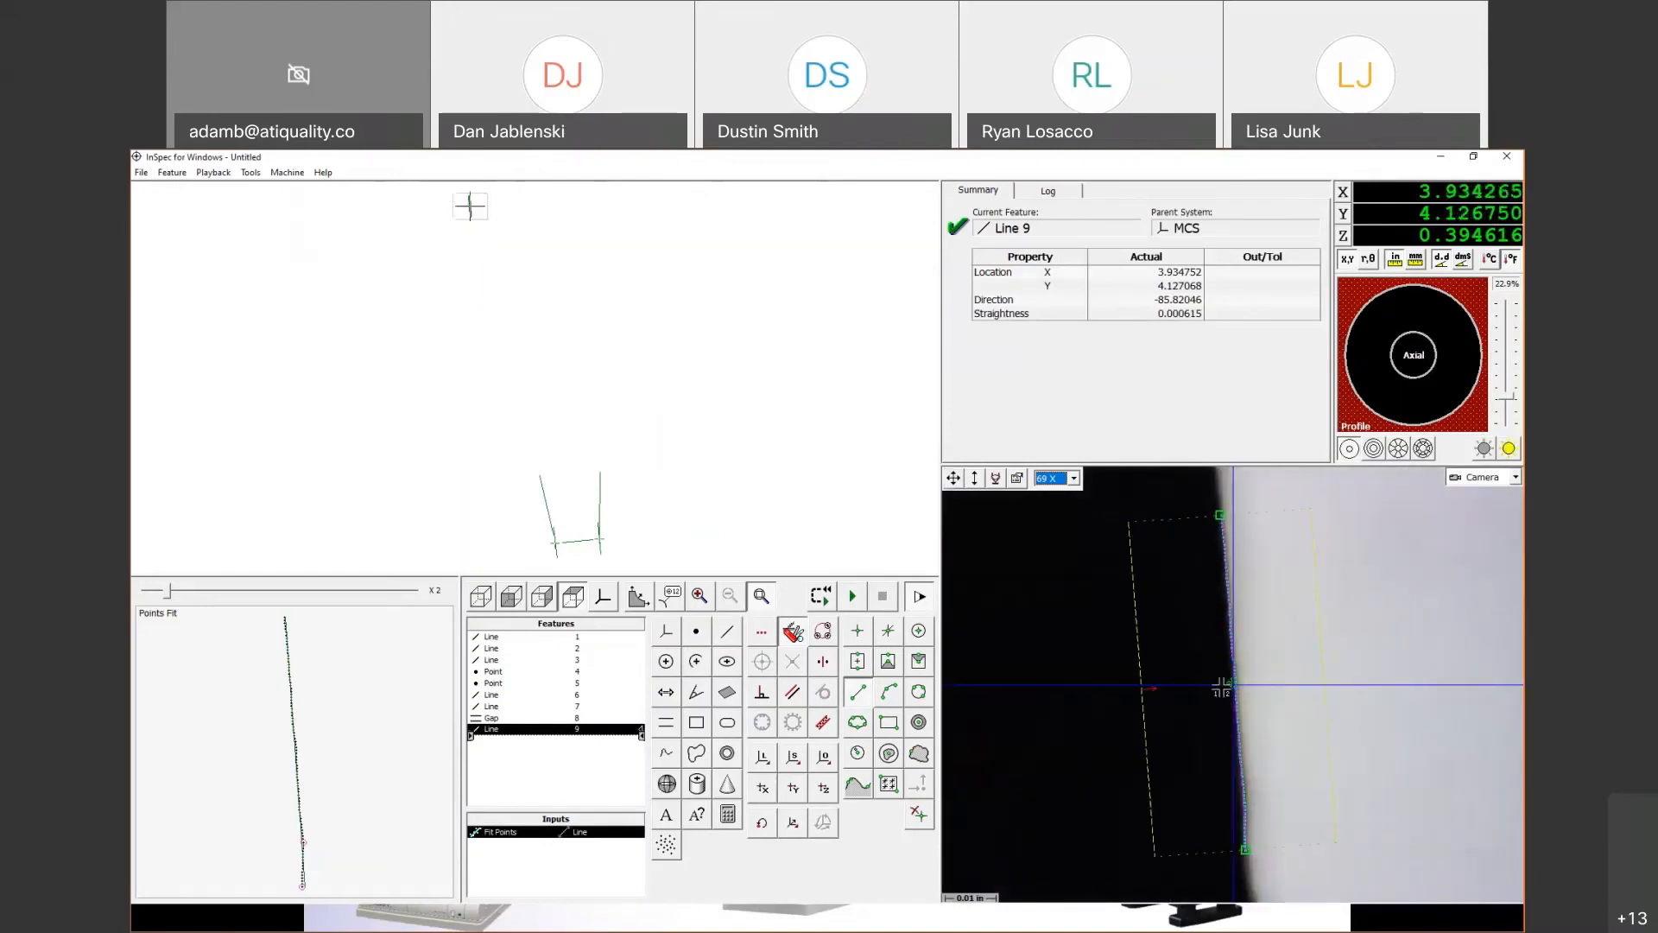
# Step: Autofocus on the straight side edge at 69 X and re-fit its line with the lower end moved slightly up the edge
pyautogui.click(998, 481)
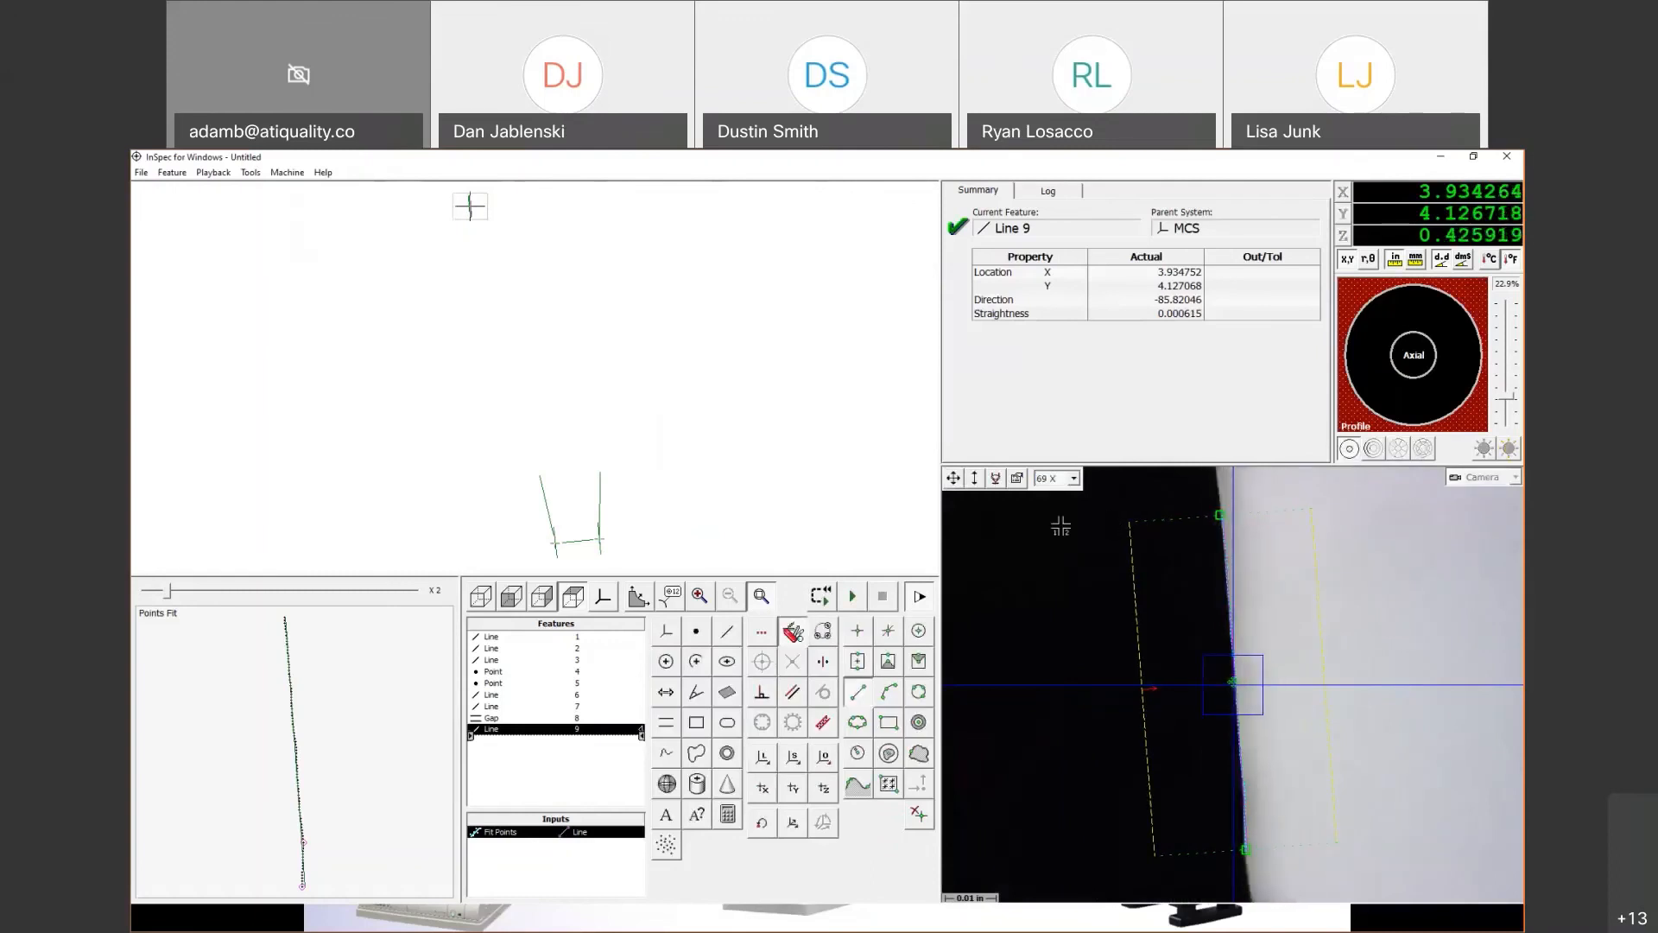
pyautogui.moveTo(1246, 850)
pyautogui.mouseDown()
pyautogui.moveTo(1237, 804)
pyautogui.moveTo(1245, 862)
pyautogui.moveTo(1242, 831)
pyautogui.mouseUp()
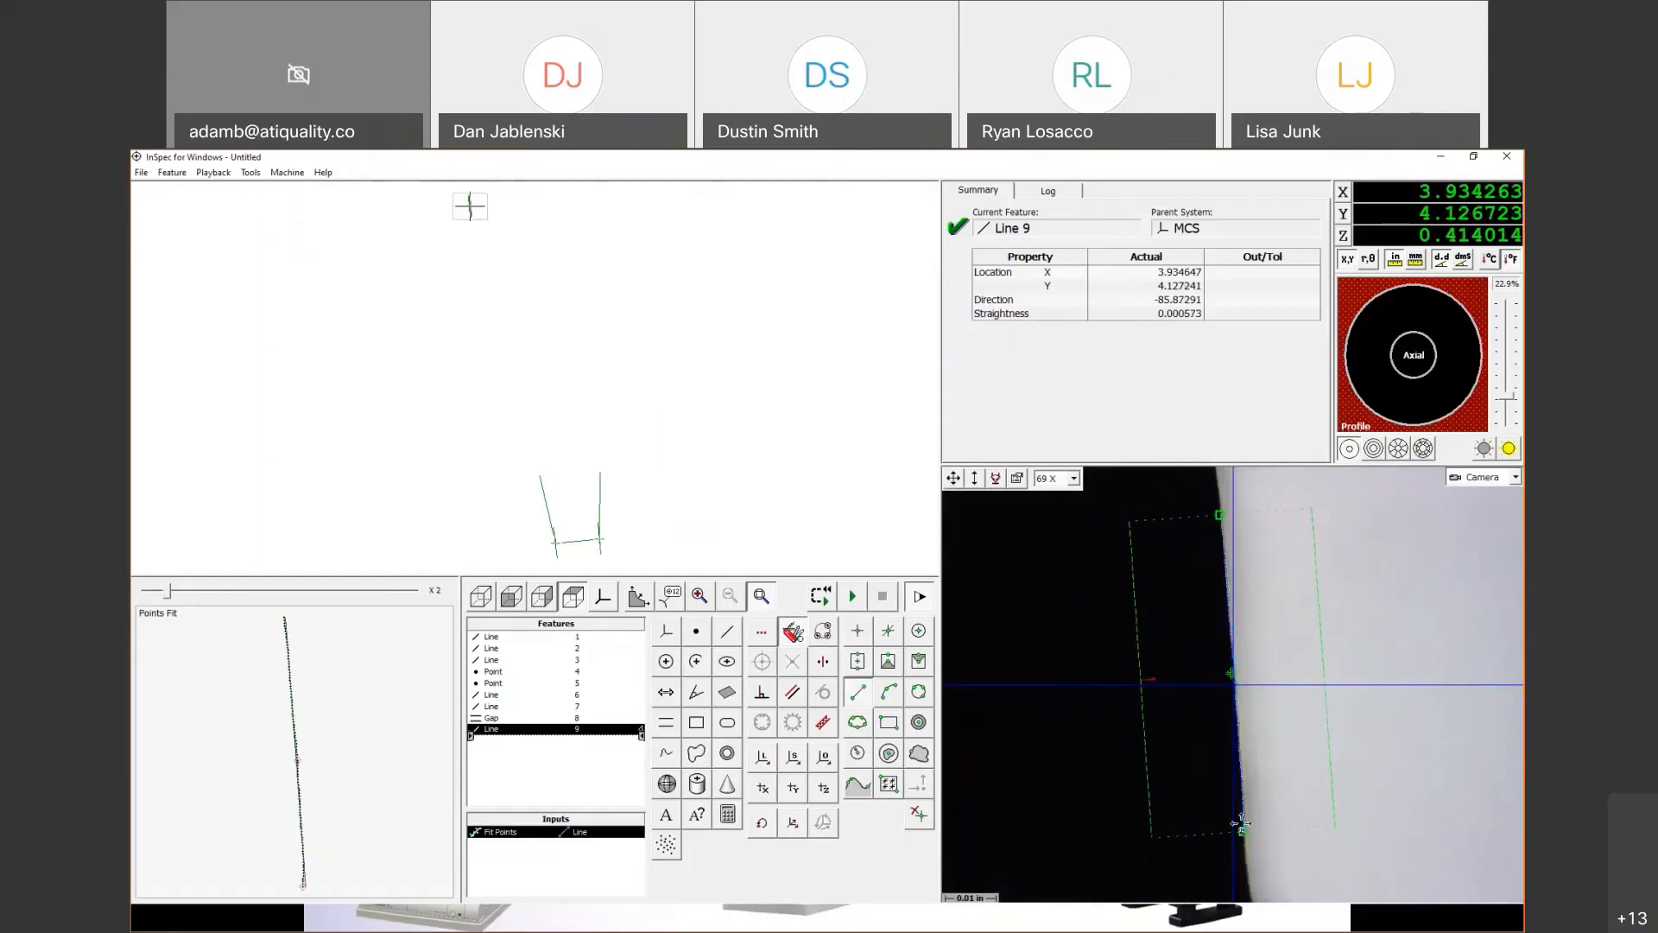
# Step: Center the part's sloped end edge under the camera and measure a points-fit line along its straight portion
pyautogui.moveTo(953, 478); pyautogui.dragTo(936, 422)
pyautogui.rightClick(1107, 606)
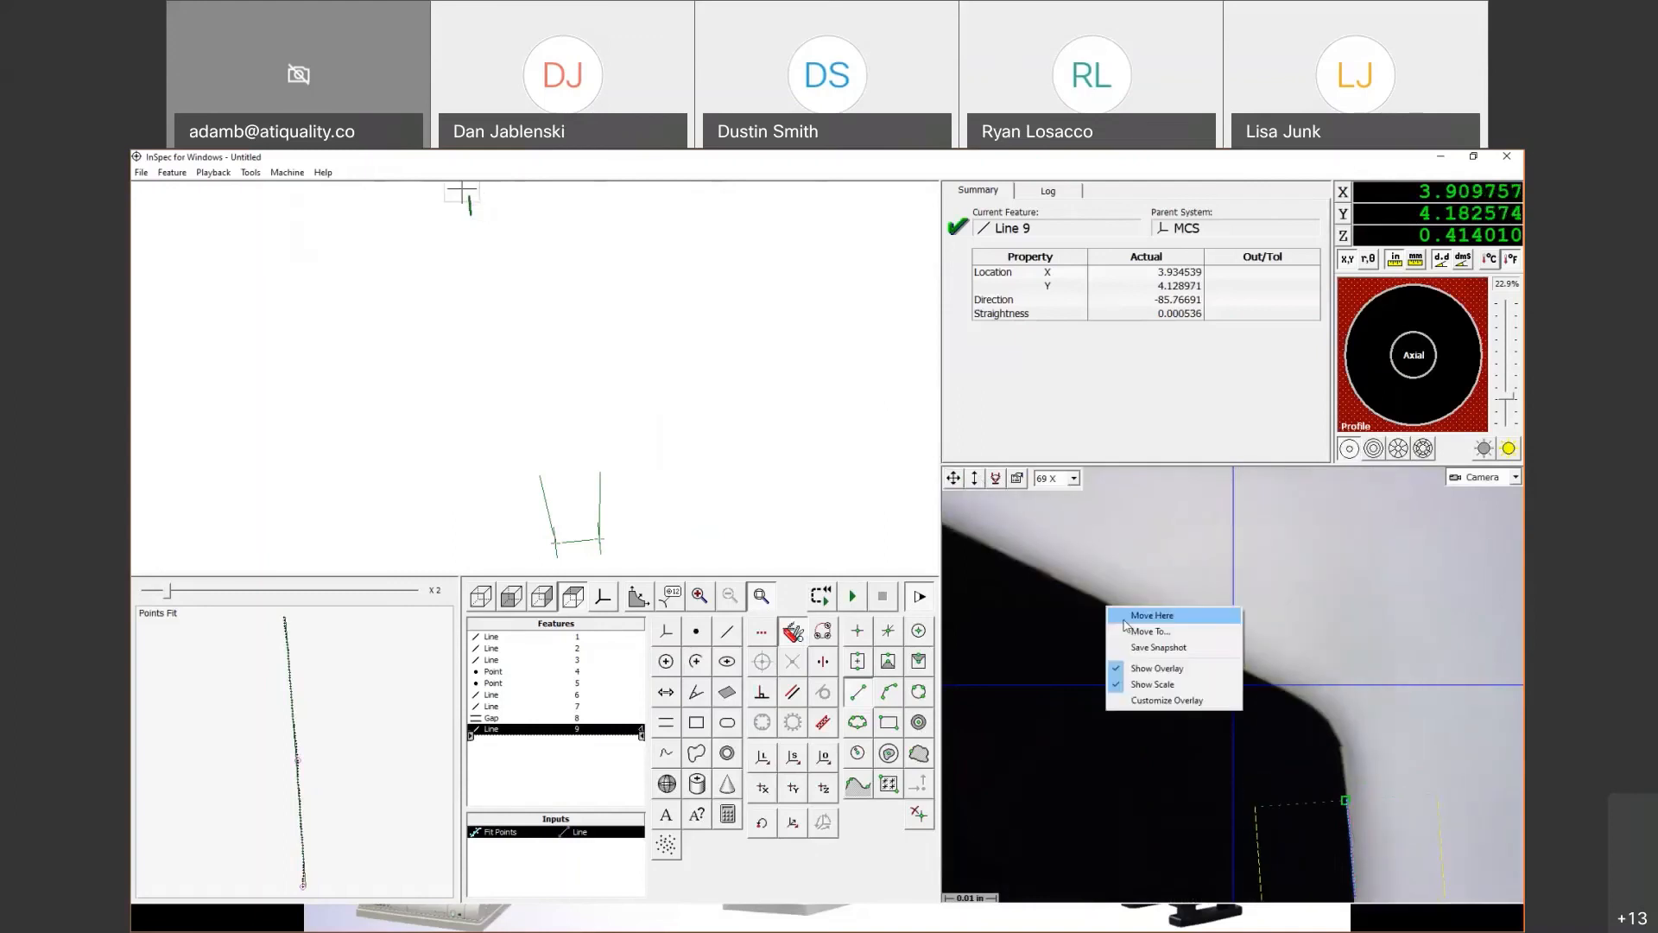
pyautogui.click(1125, 616)
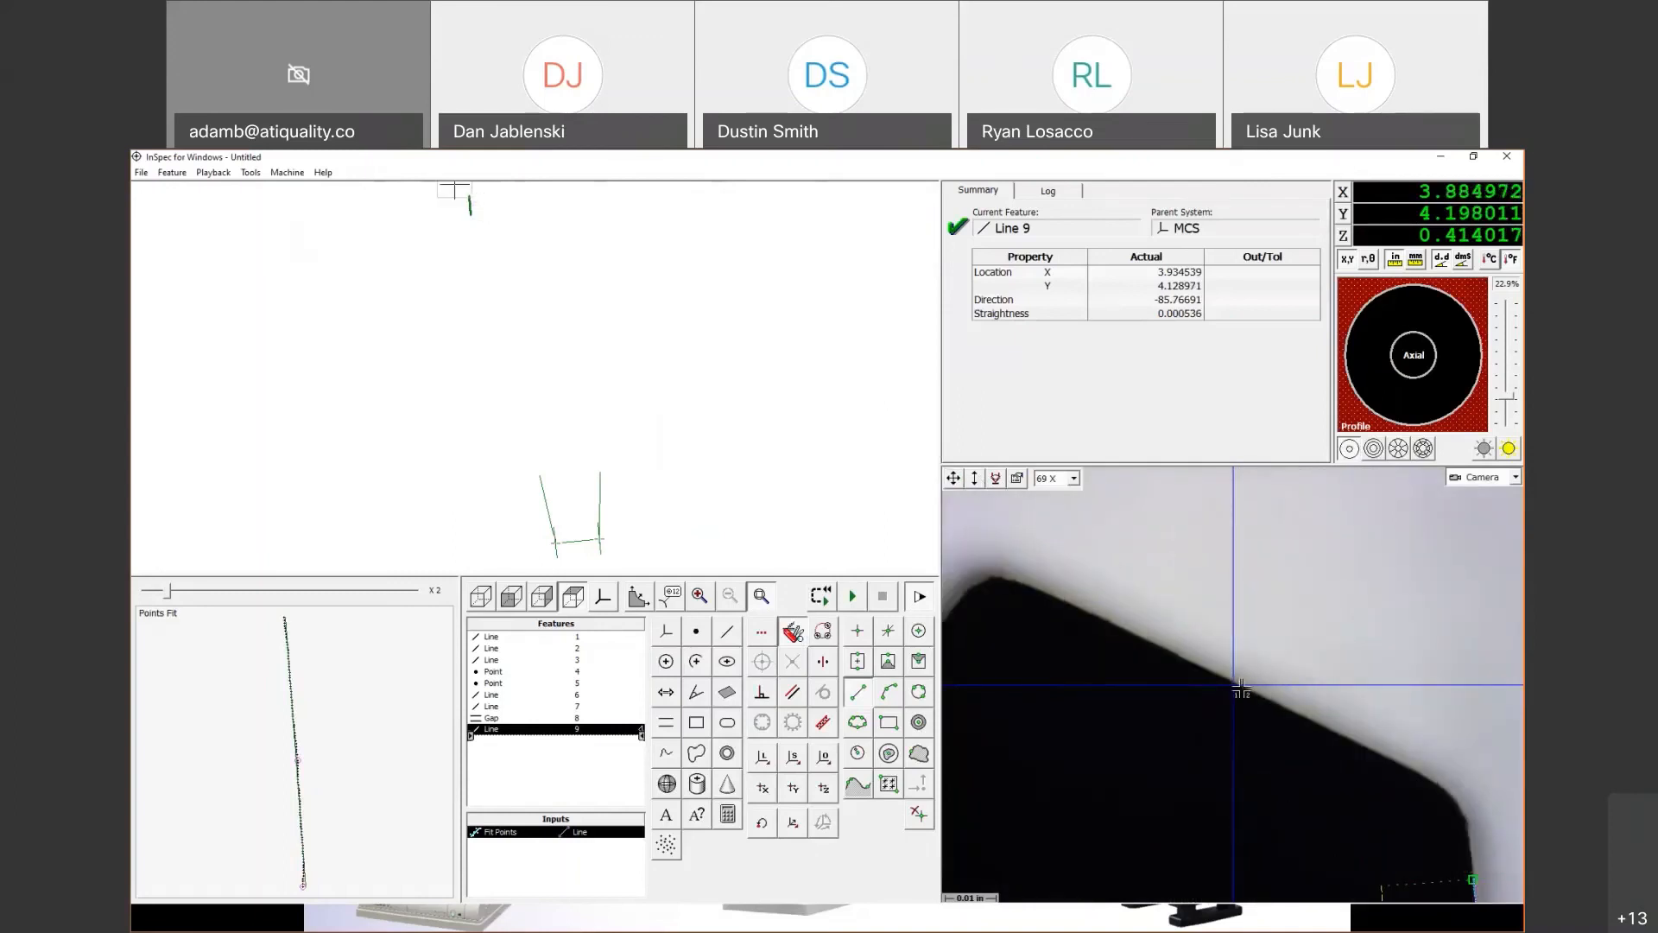
pyautogui.moveTo(1064, 601); pyautogui.dragTo(1373, 753)
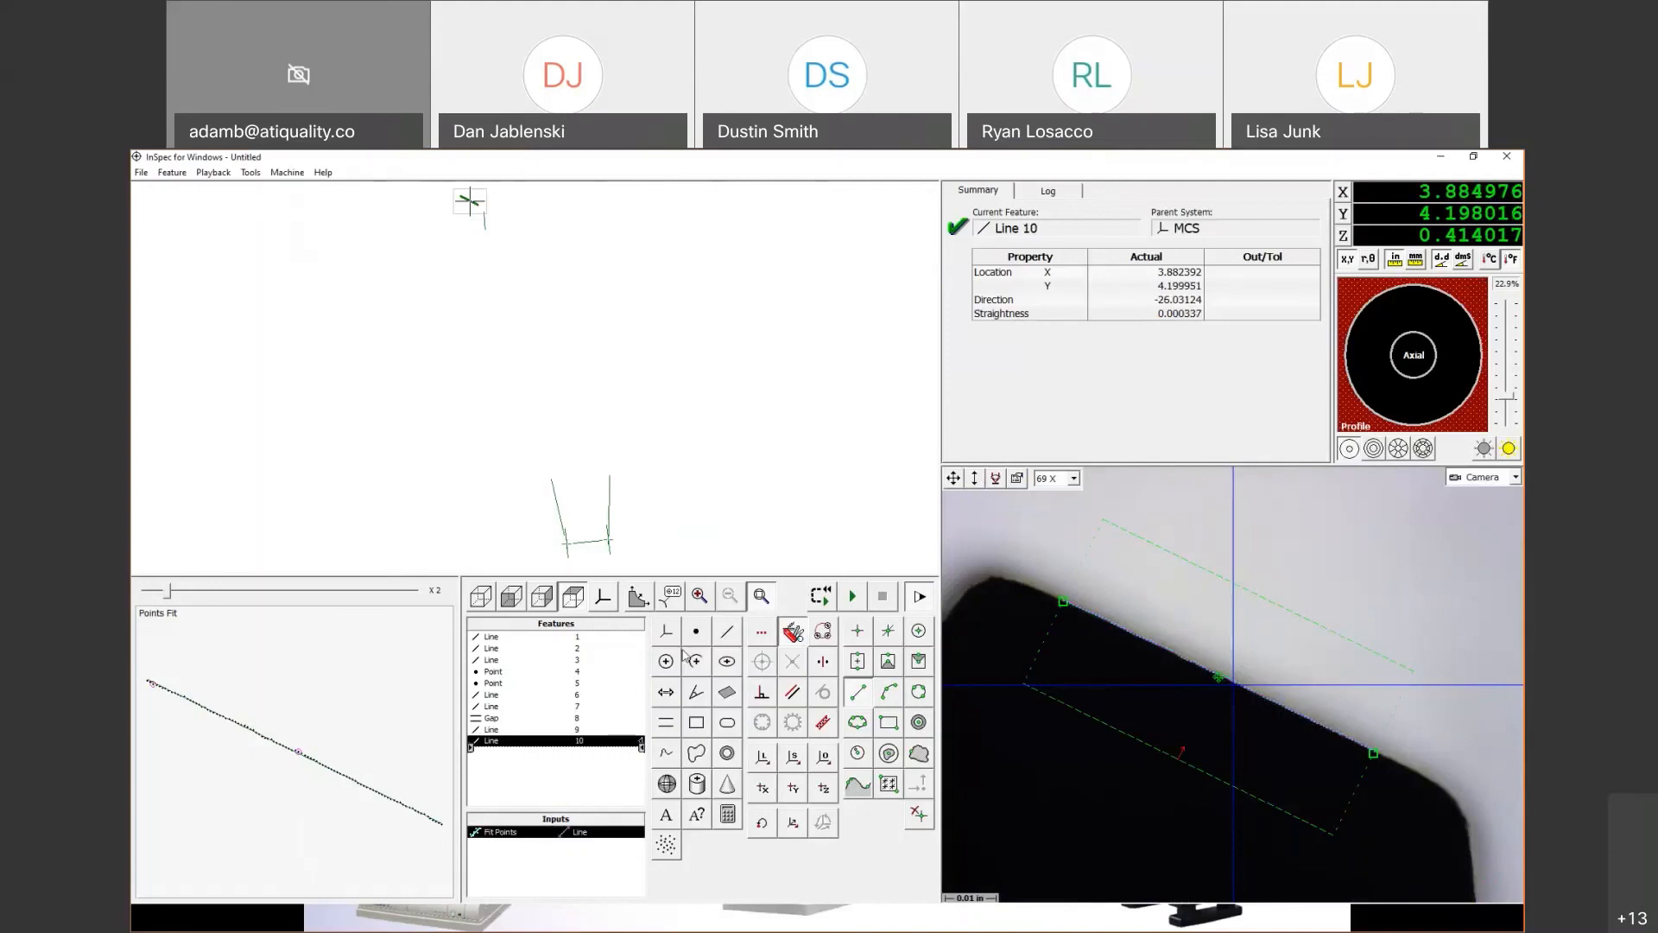
# Step: Create an angle between the fitted sloped-edge and side-edge lines, accepting the obtuse solution between them
pyautogui.click(696, 695)
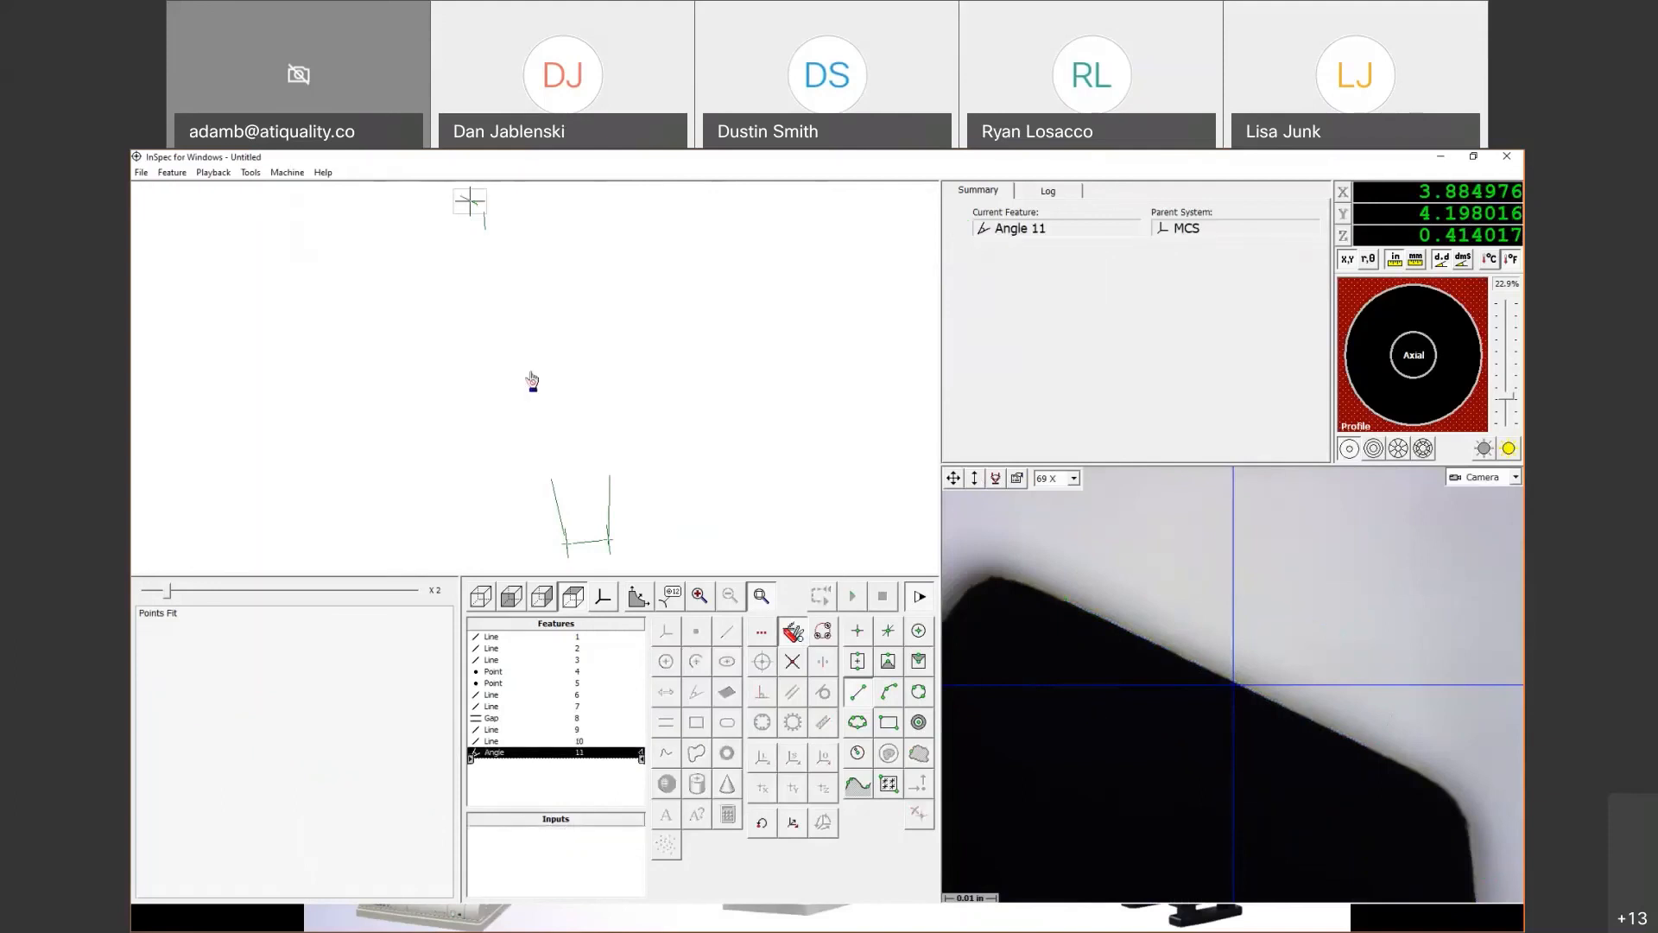
pyautogui.click(474, 206)
pyautogui.click(467, 204)
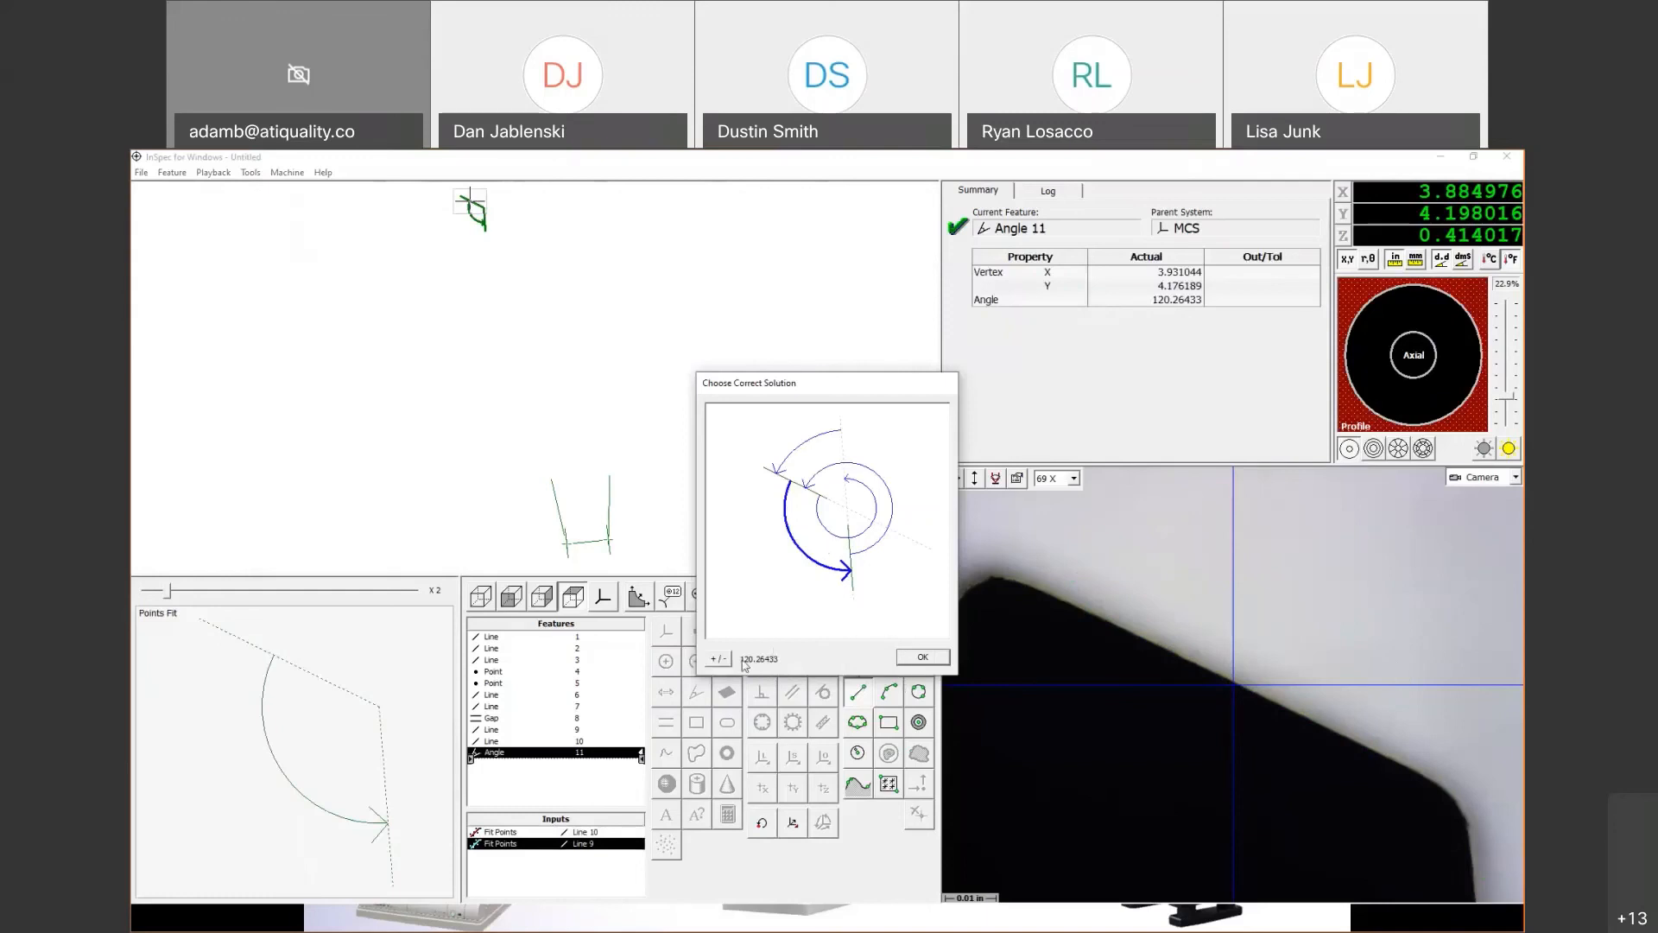
pyautogui.click(920, 657)
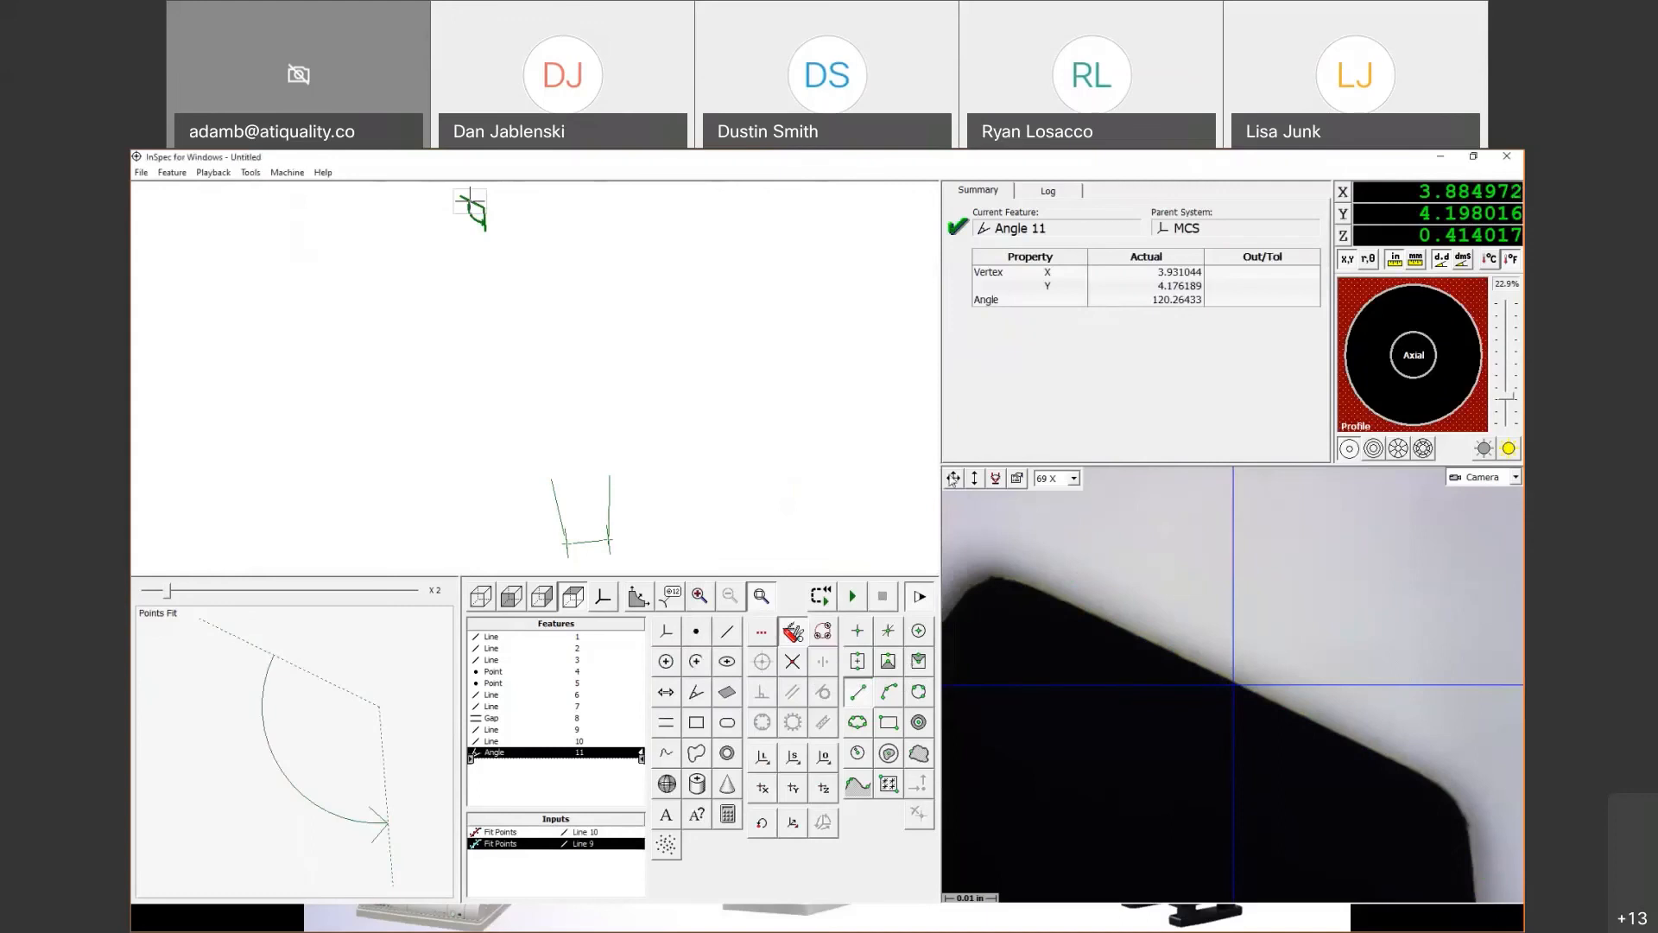
# Step: Measure a second line along the sloped end edge using only two best-edge points, one near each end
pyautogui.click(729, 632)
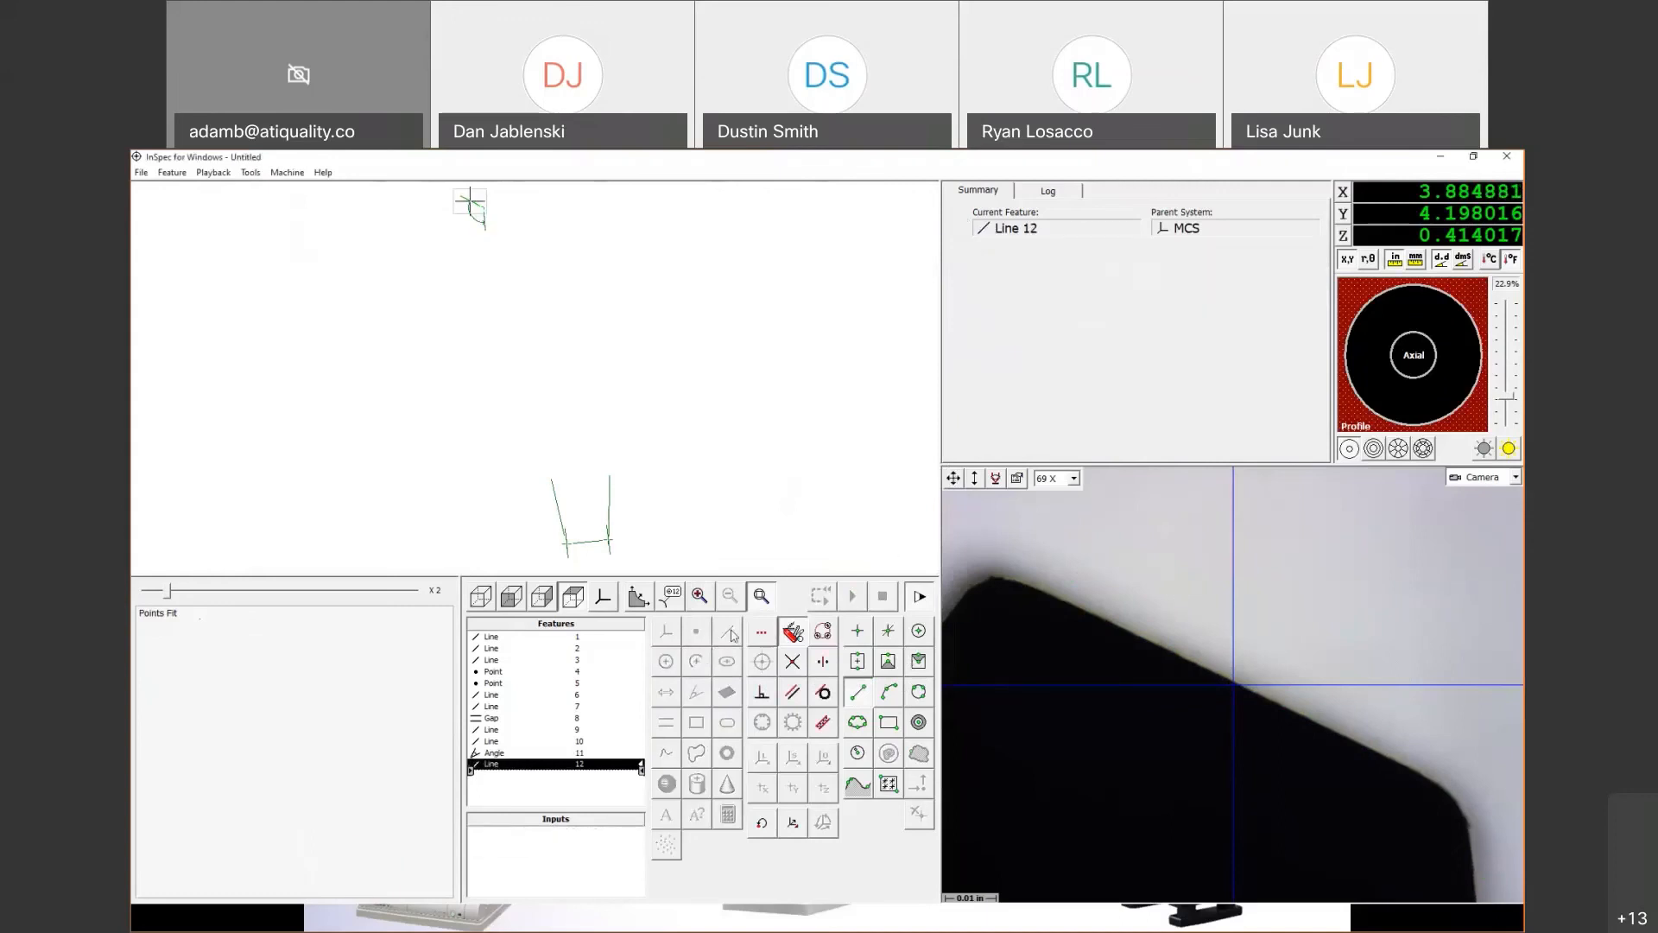
pyautogui.click(918, 634)
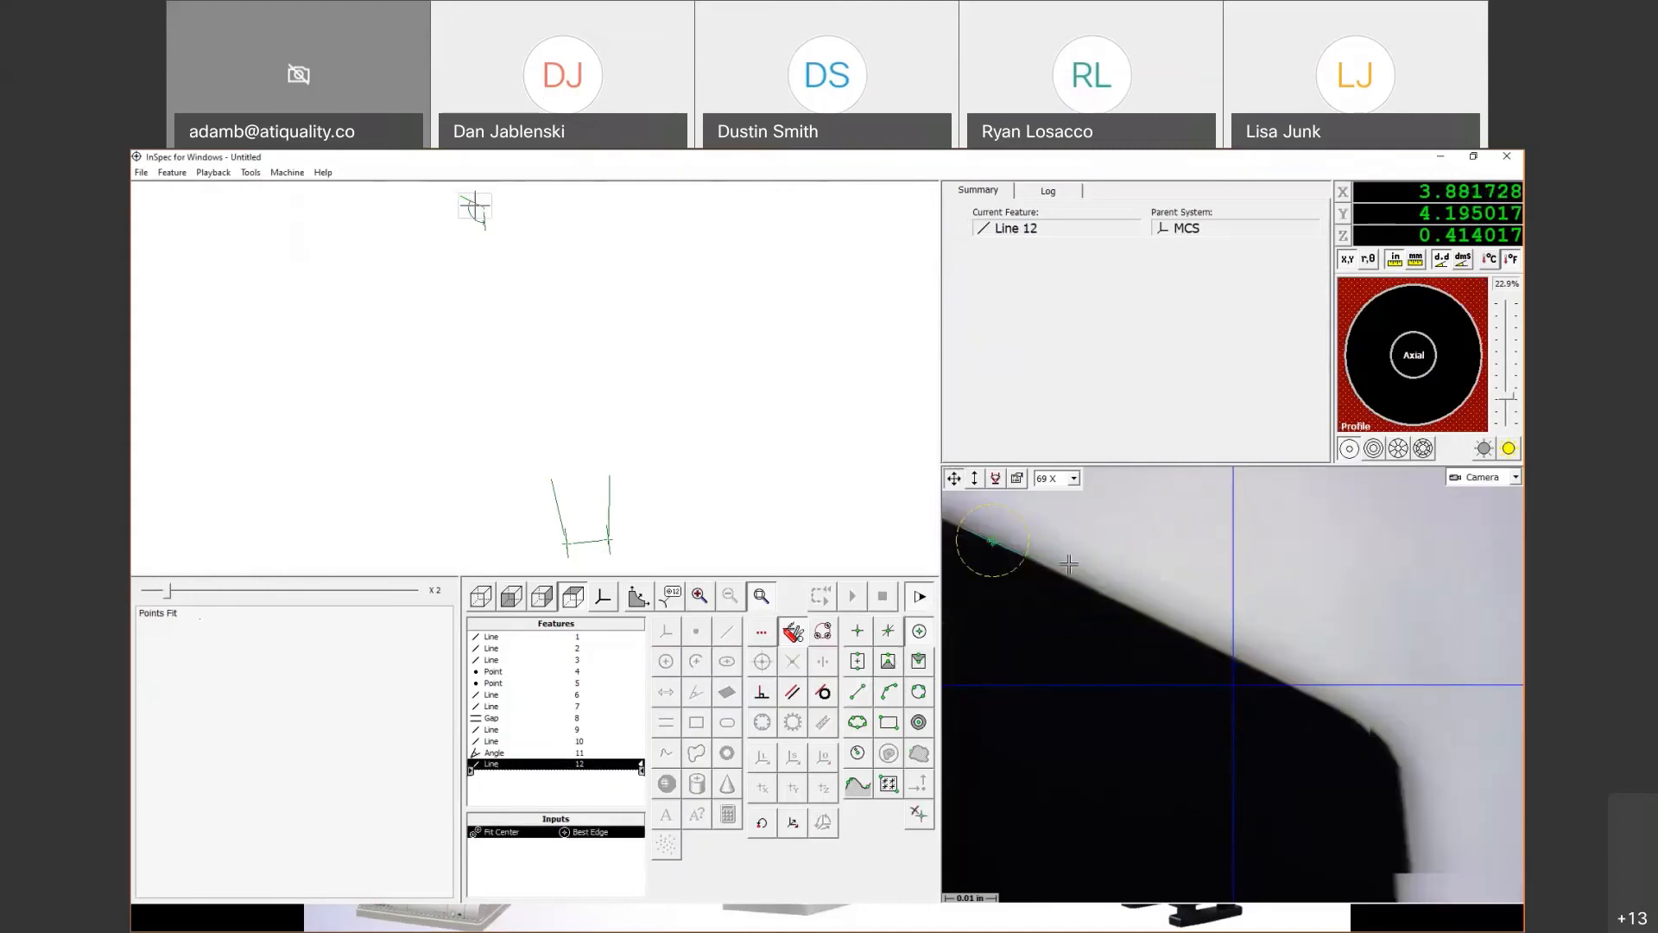
pyautogui.click(1290, 685)
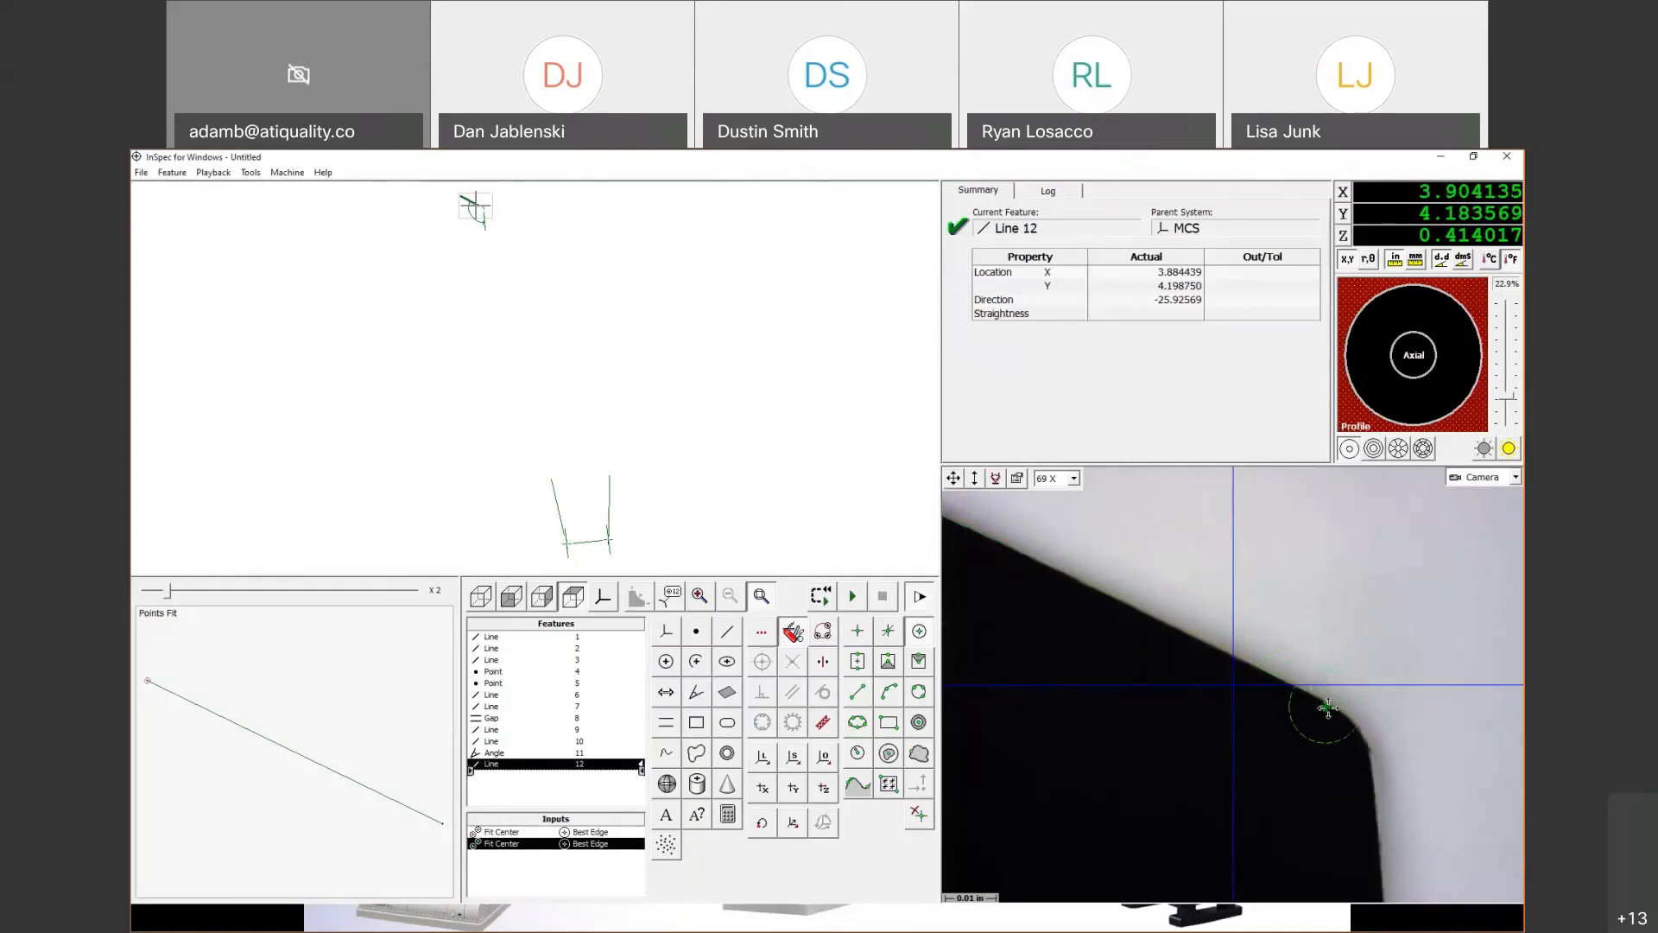
pyautogui.moveTo(1302, 693); pyautogui.dragTo(1295, 687)
# Step: Measure a two-point line on the straight side edge, with best-edge points just below the upper corner and just above the step
pyautogui.moveTo(954, 482); pyautogui.dragTo(1014, 553)
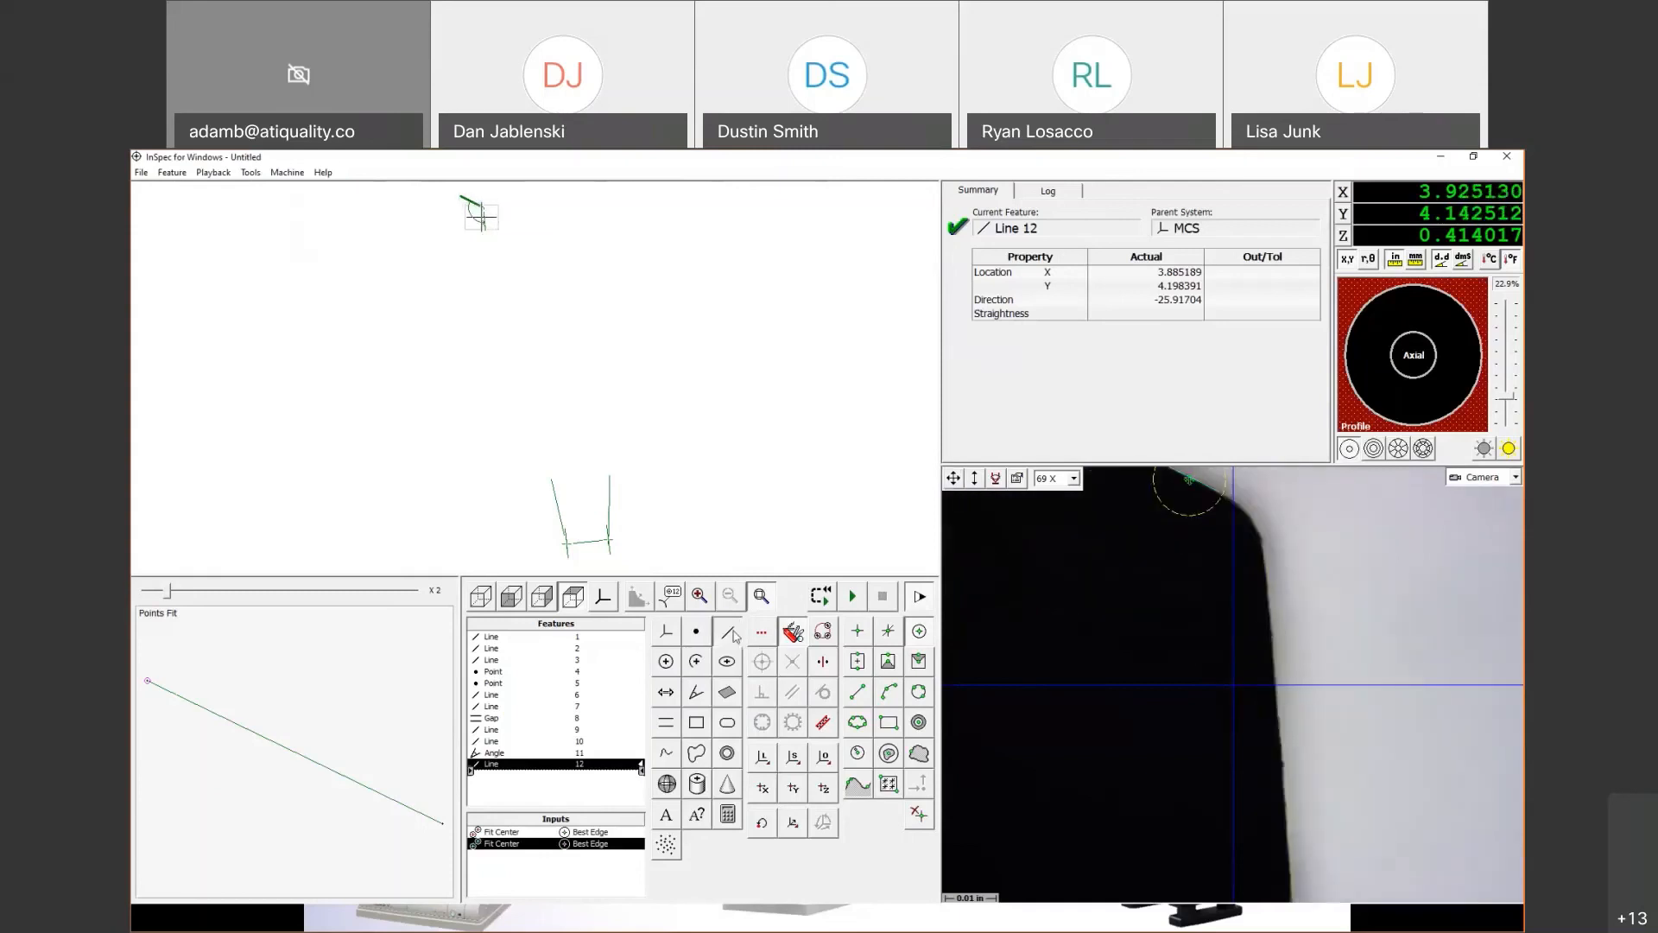
pyautogui.click(761, 638)
pyautogui.click(1267, 582)
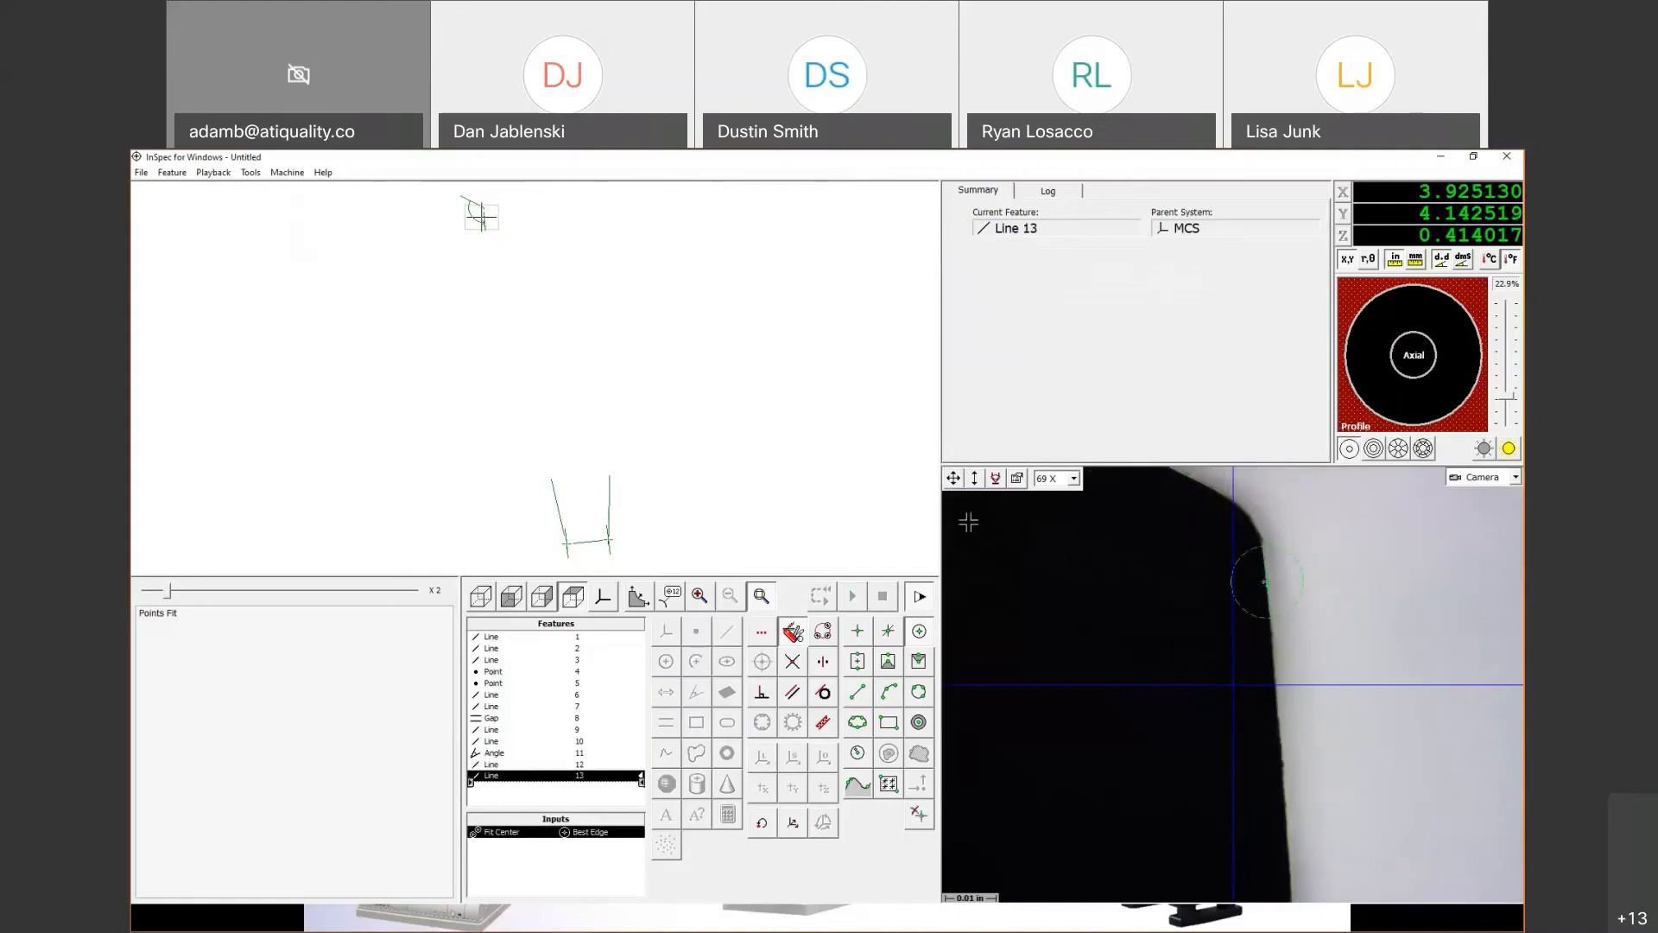
pyautogui.moveTo(953, 480); pyautogui.dragTo(1097, 562)
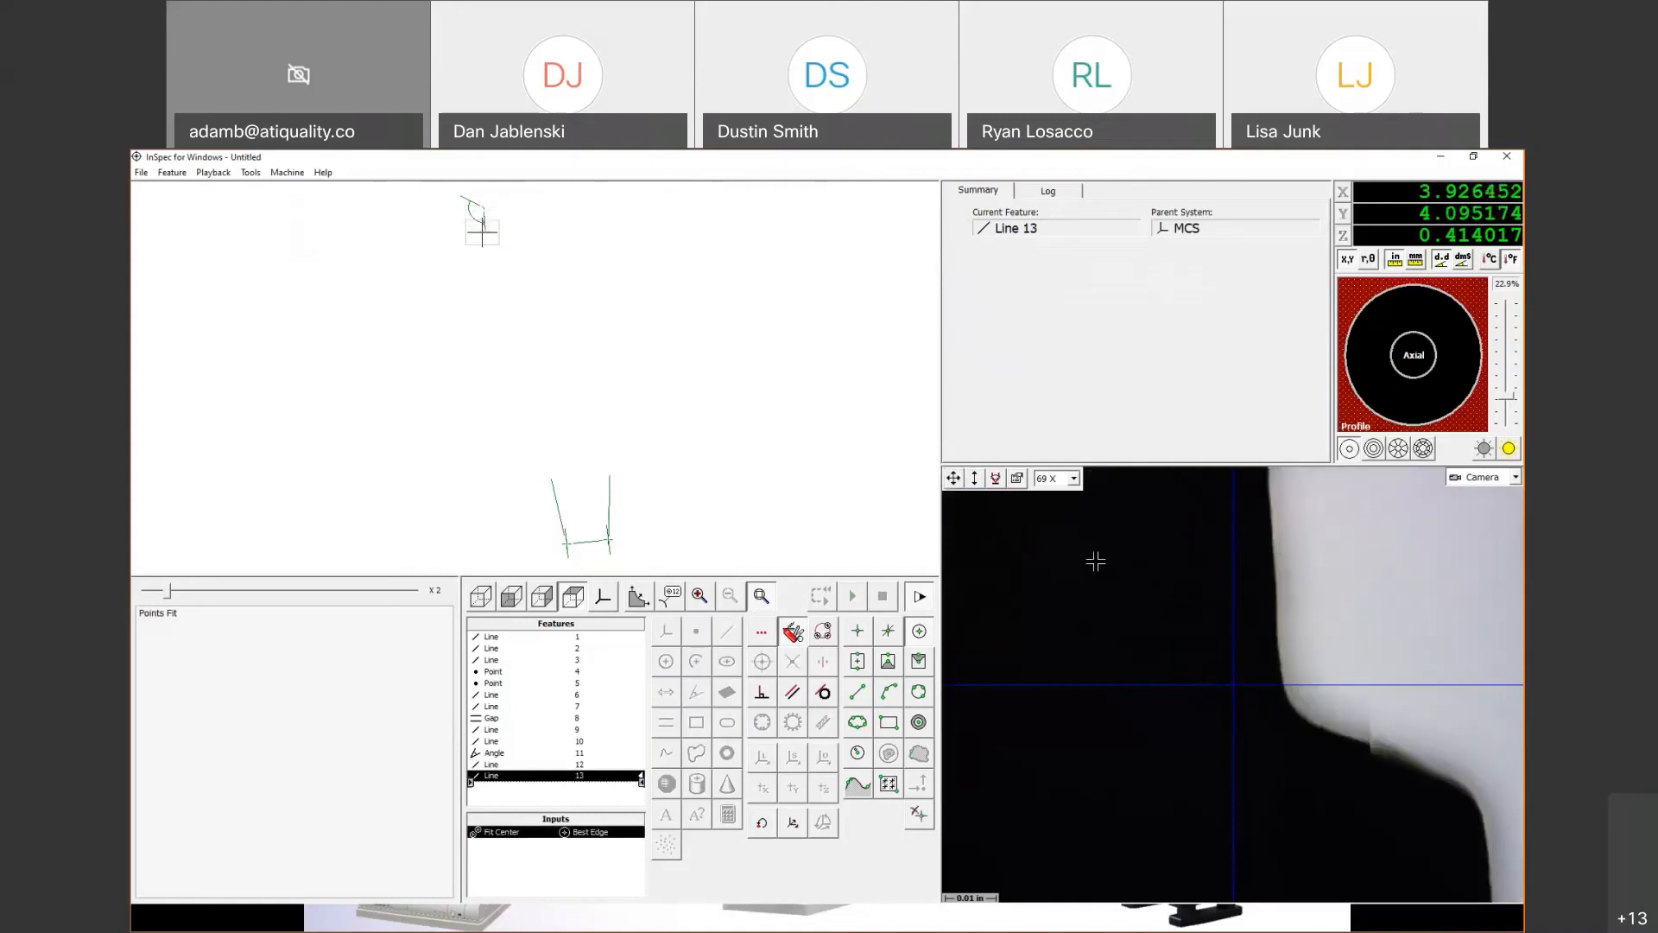
pyautogui.click(1277, 623)
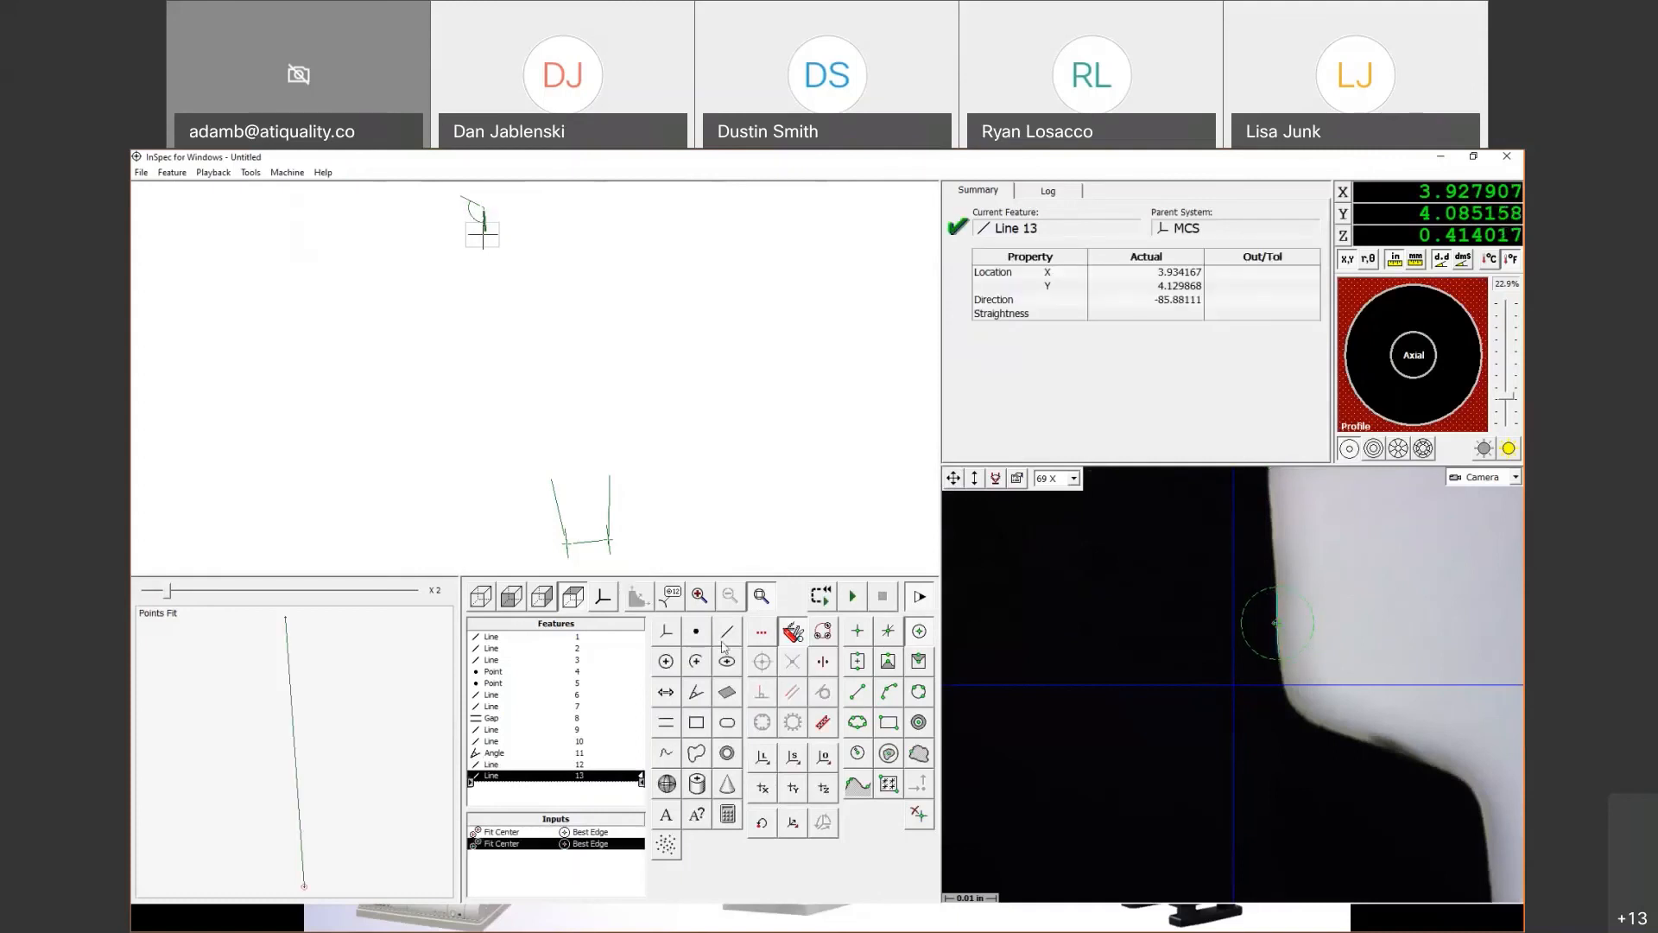
# Step: Create an angle between the two-point sloped-edge and side-edge lines, using the obtuse solution
pyautogui.click(695, 692)
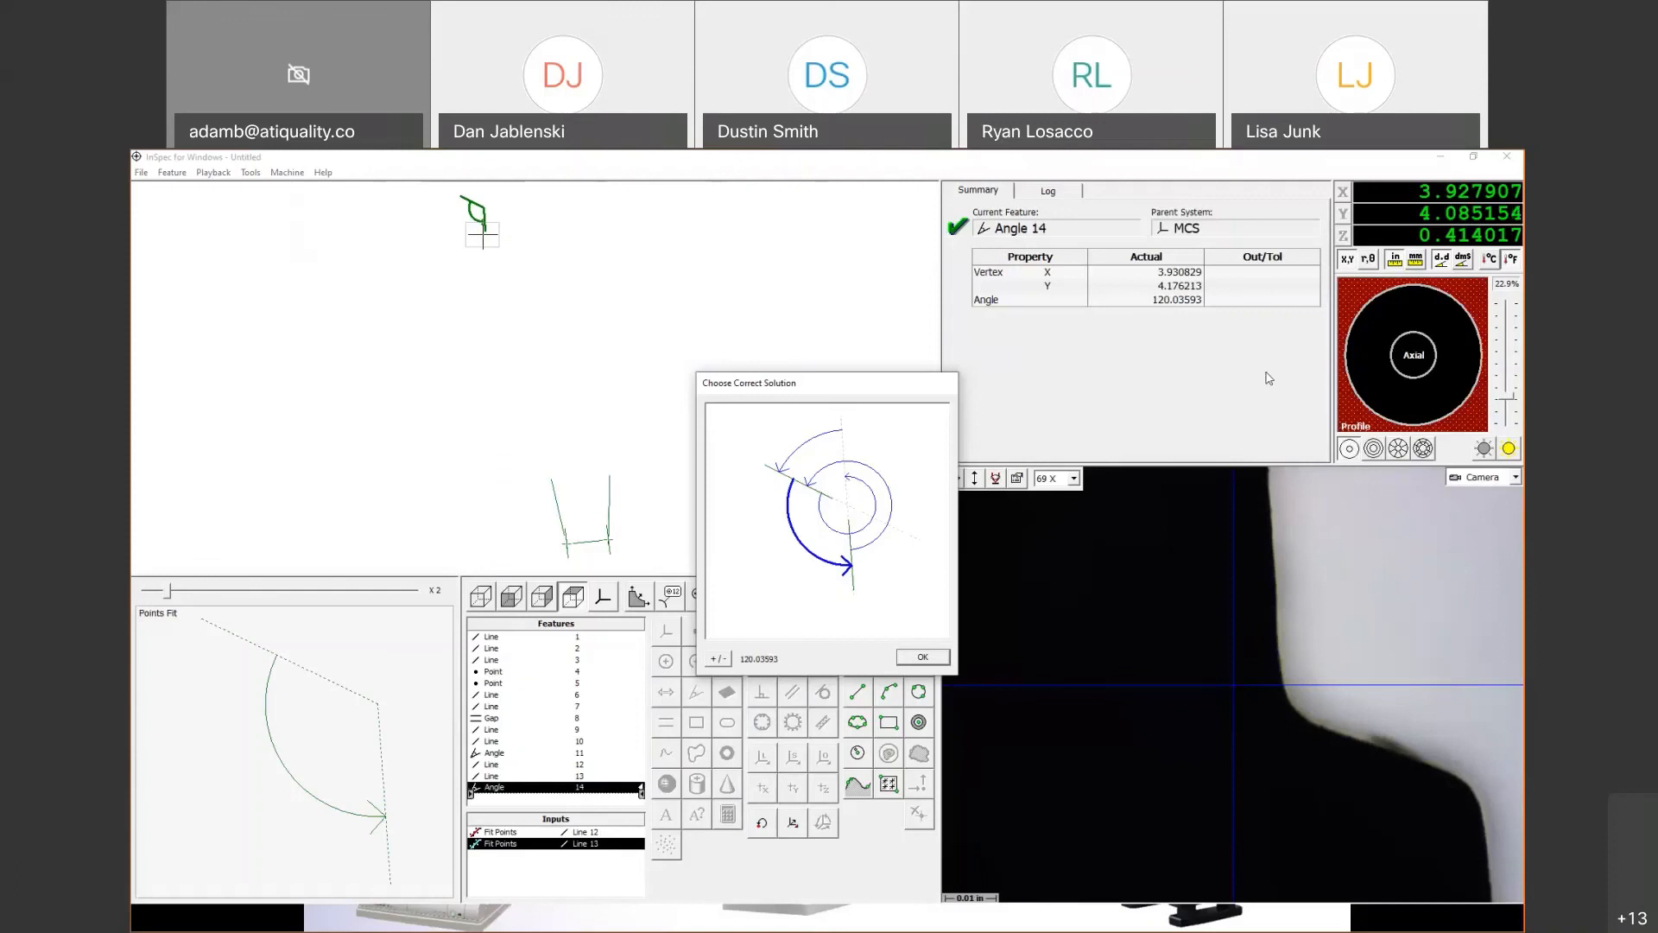
pyautogui.click(1391, 422)
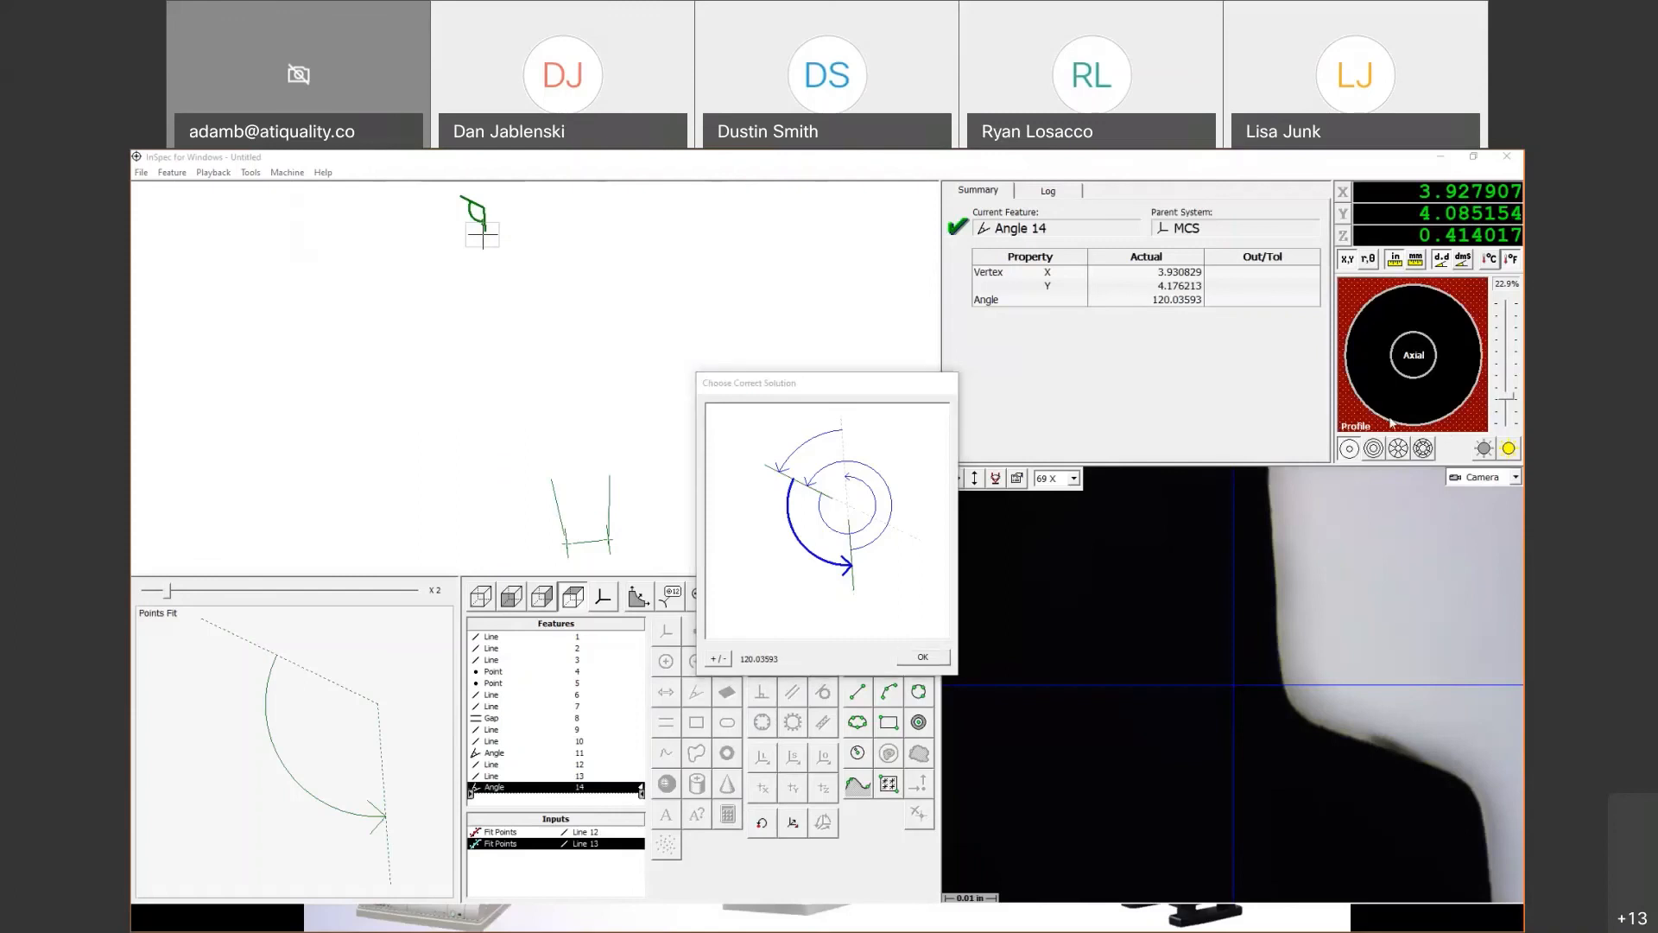